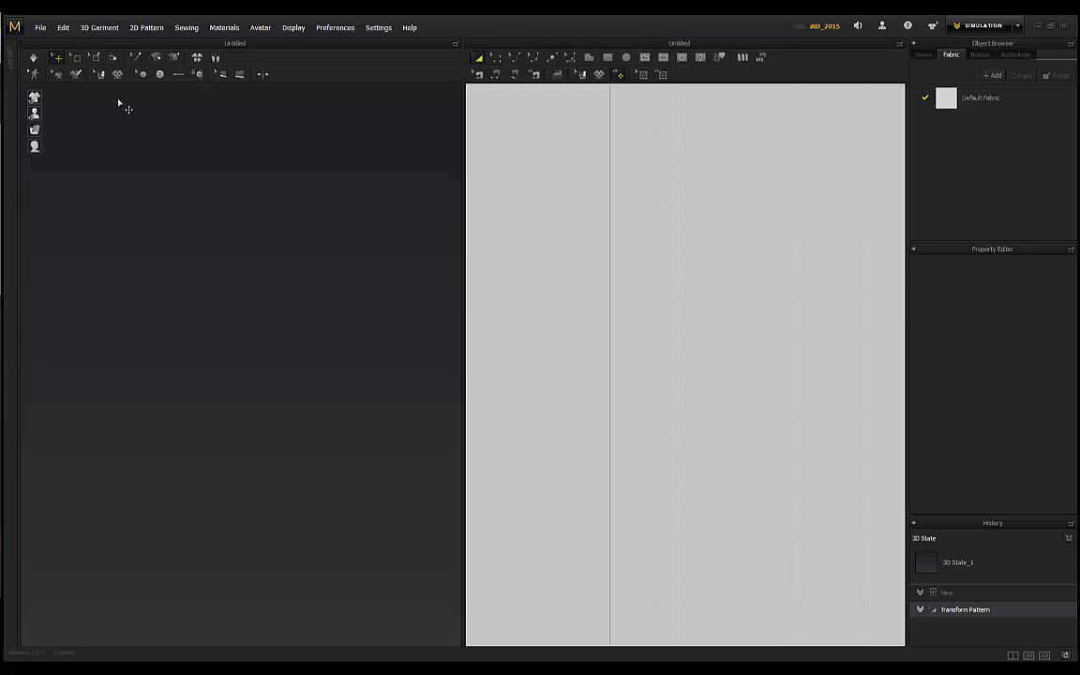
Step: Import TPOSEDAZGIRL_bandana.obj from the female folder as an avatar, with auto scale enabled
left_click(42, 28)
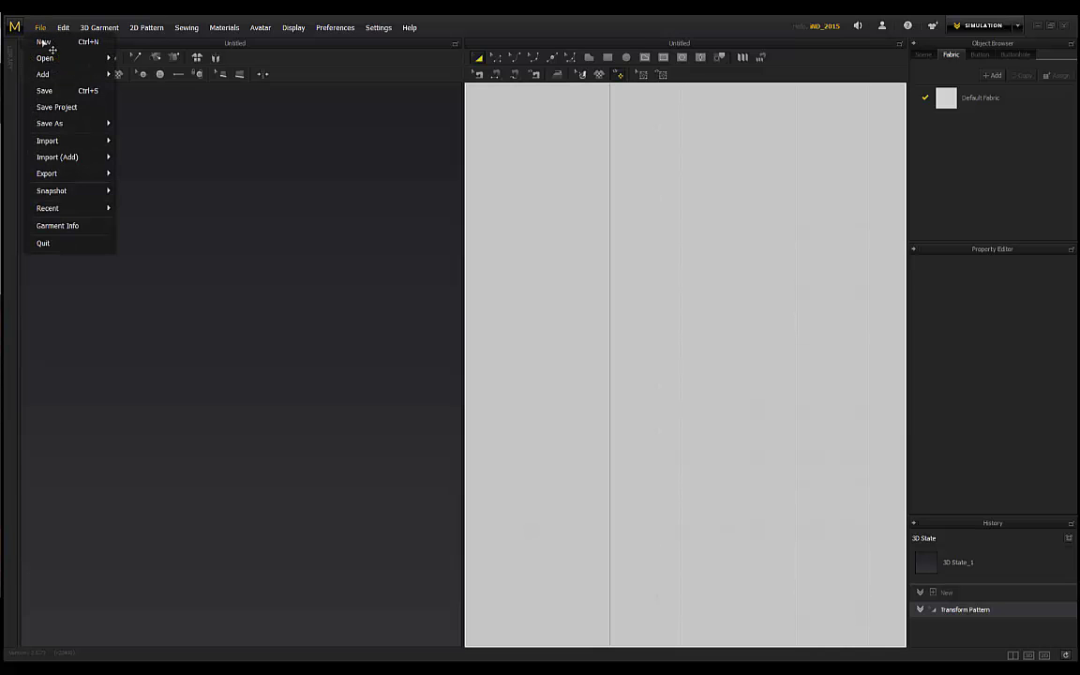
mouse_move(90, 143)
left_click(132, 143)
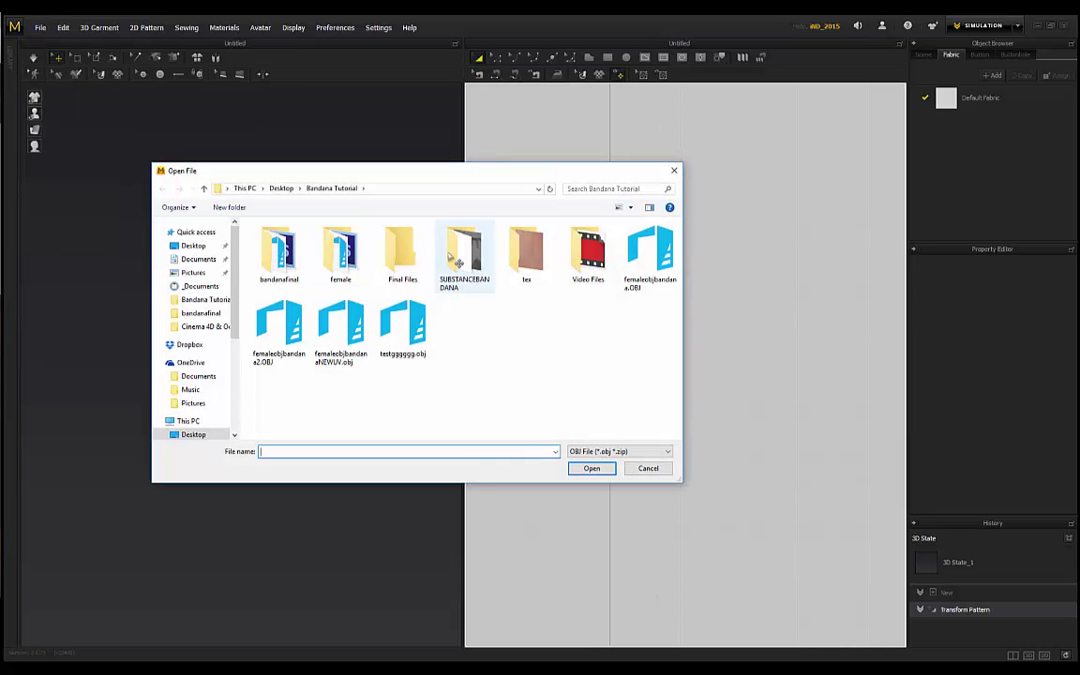
double_click(340, 251)
left_click(305, 253)
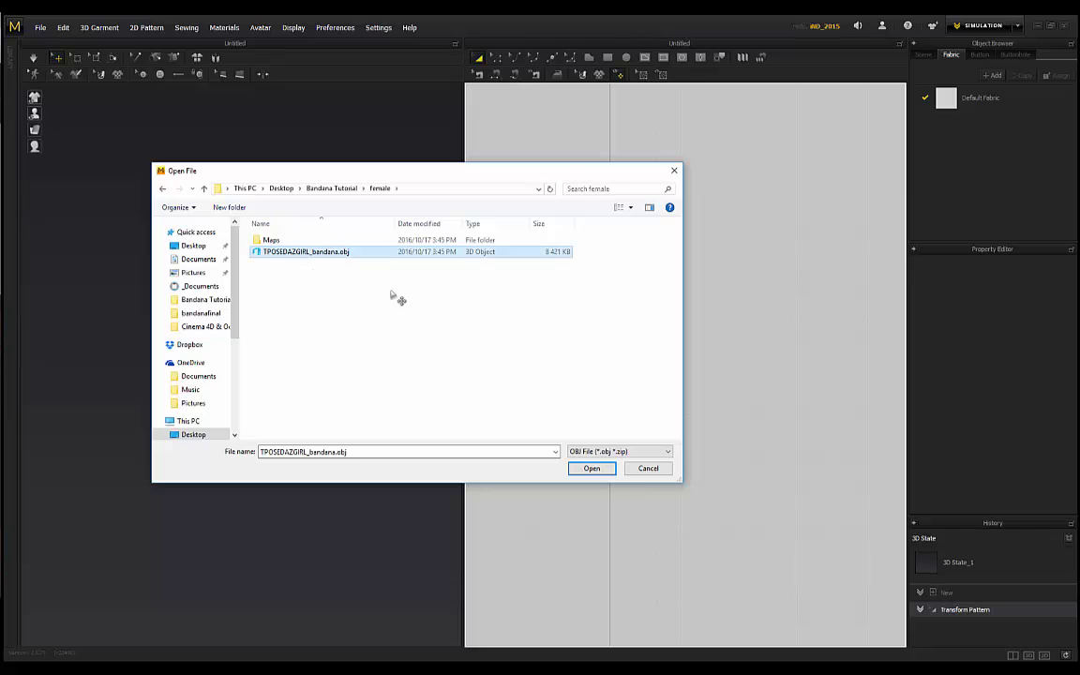
left_click(594, 470)
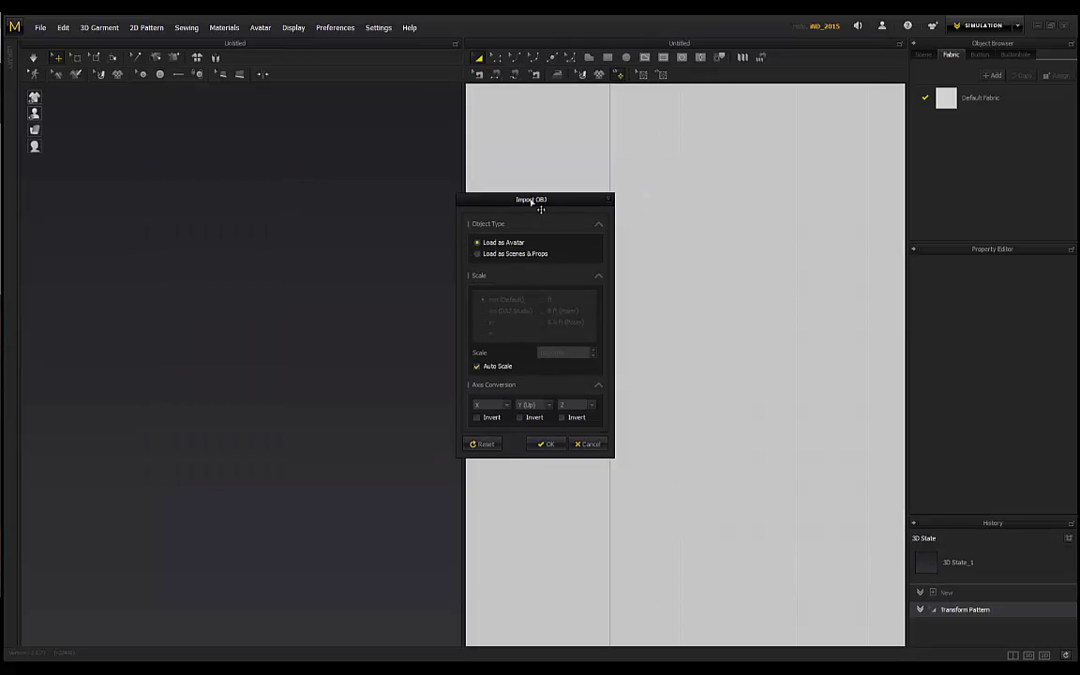
left_click_drag(540, 200, 402, 162)
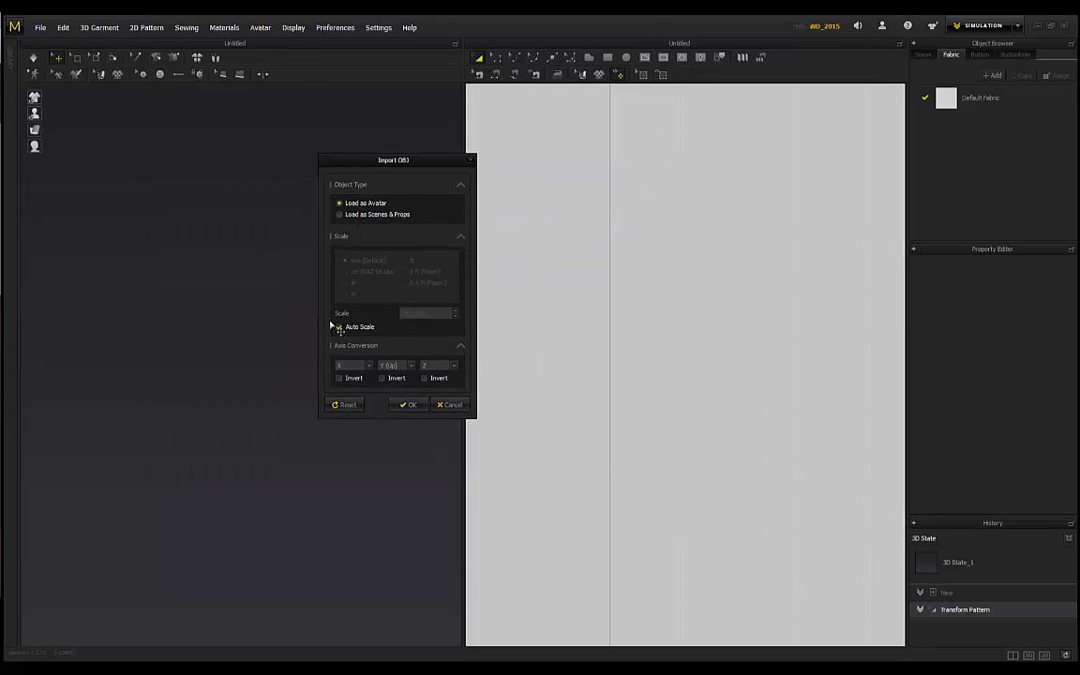
left_click(409, 404)
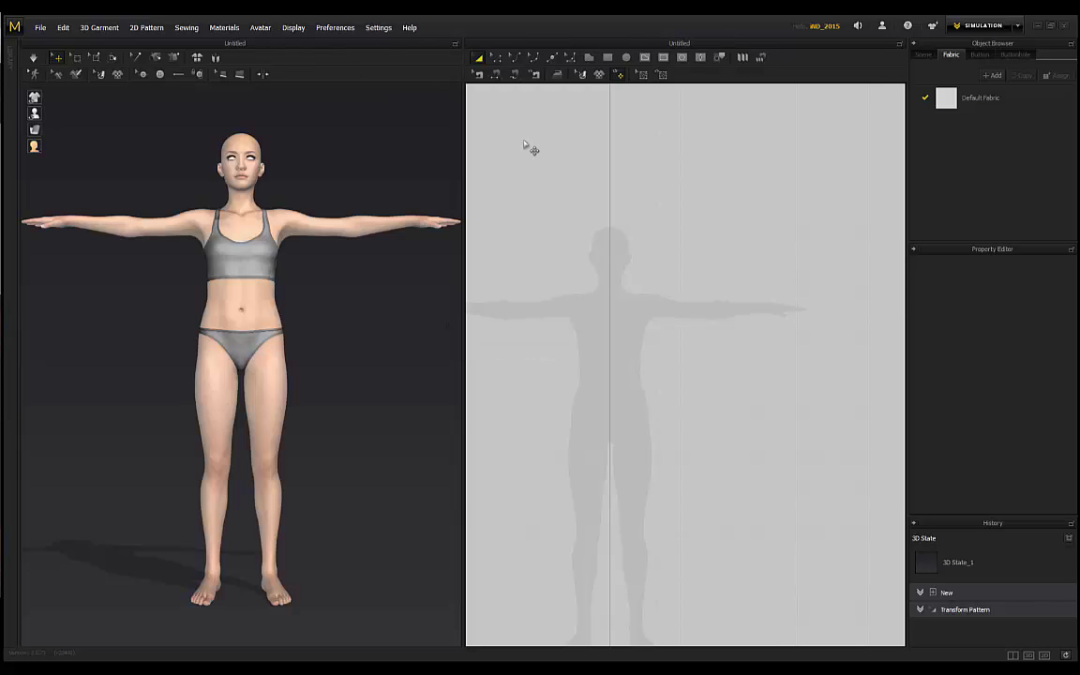
Step: Draw a rectangular pattern with a perimeter of about 895 mm from beside the avatar's head across the neck in the 2D view
scroll(337, 216, "down", 1)
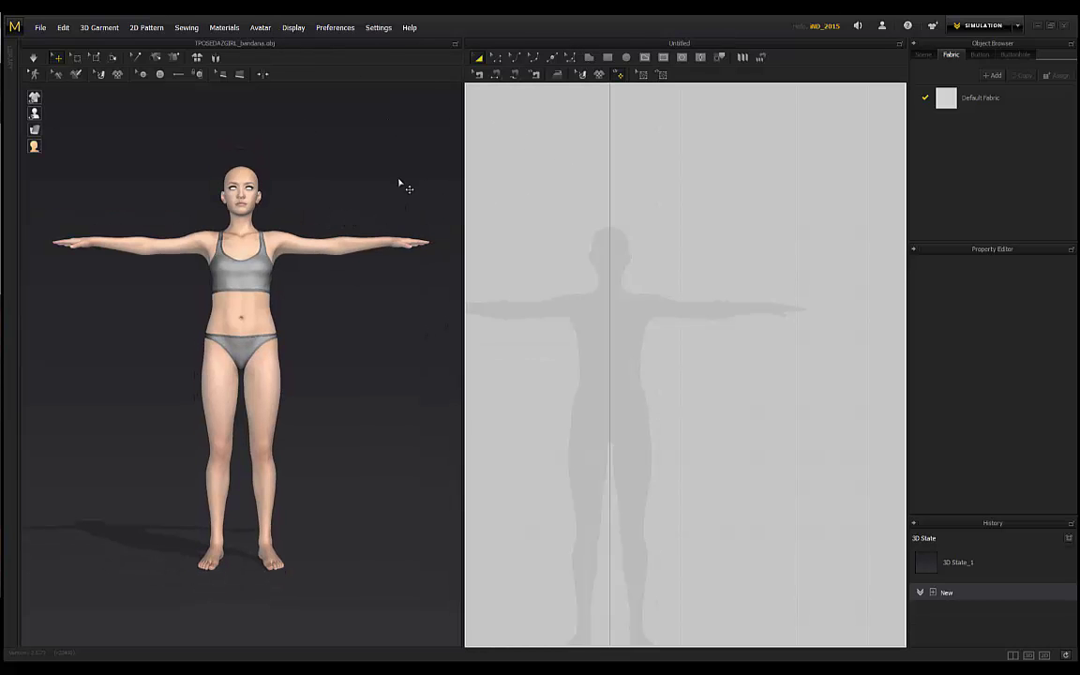
middle_click_drag(389, 188, 385, 208)
right_click_drag(370, 213, 343, 213)
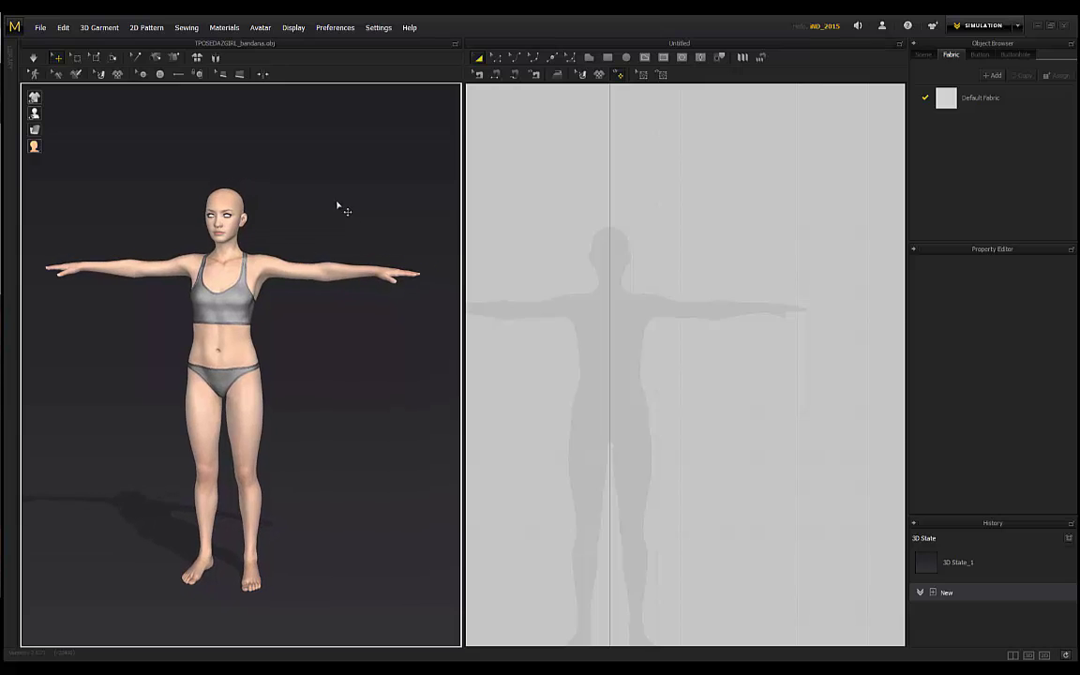
middle_click_drag(598, 236, 651, 201)
scroll(640, 236, "down", 2)
right_click_drag(633, 234, 643, 236)
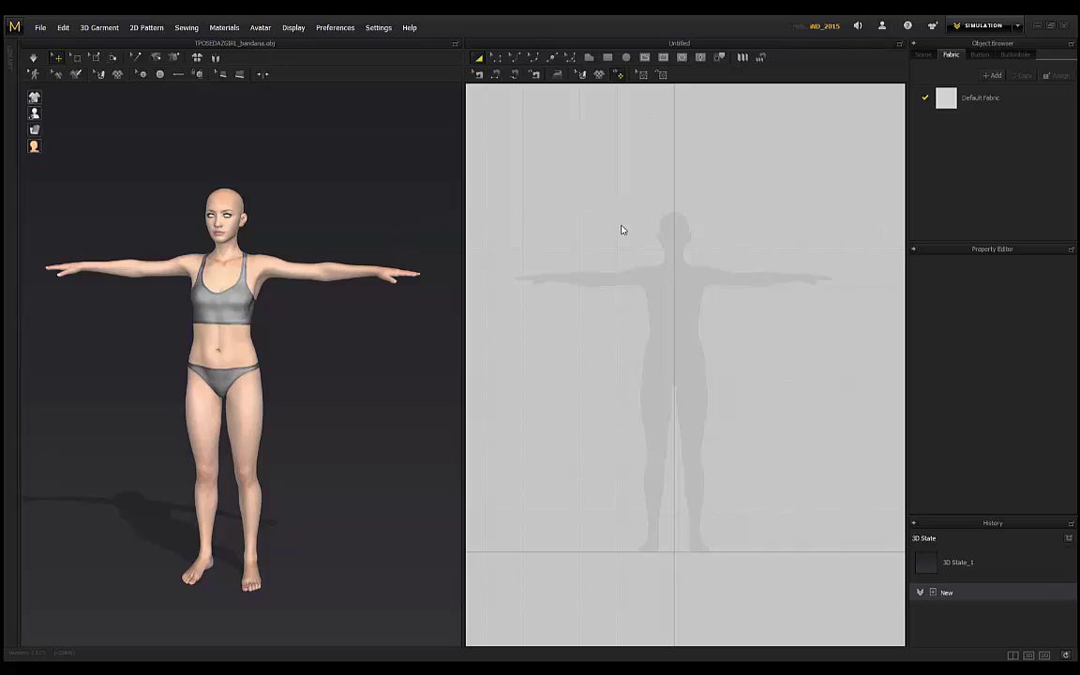
left_click(607, 57)
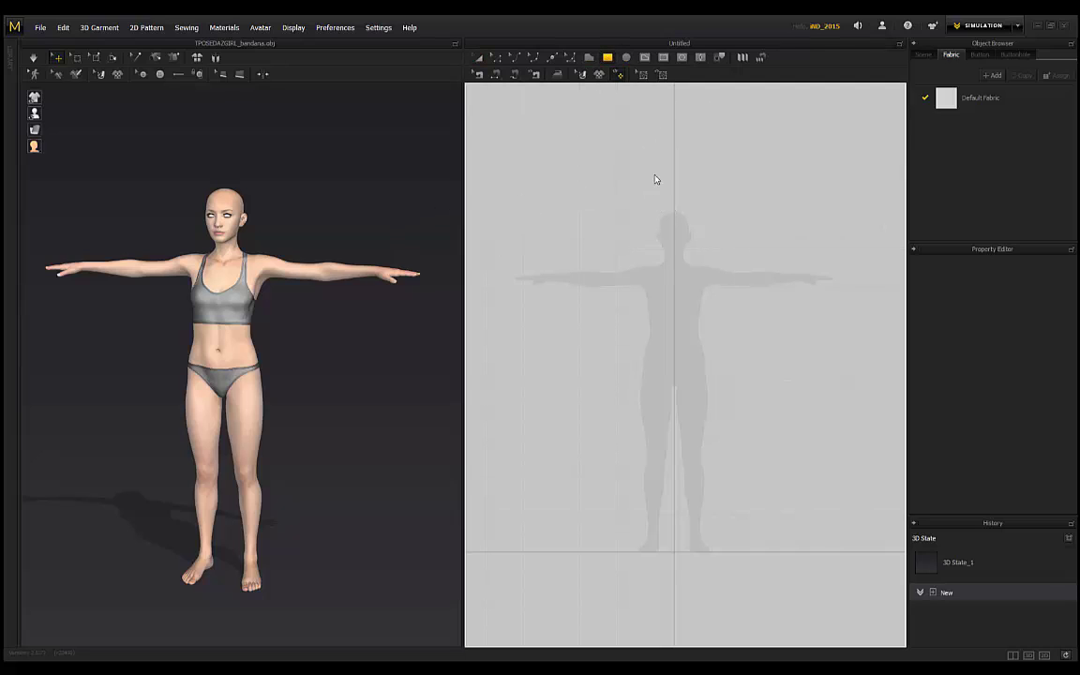
scroll(659, 172, "up", 3)
scroll(659, 280, "up", 1)
left_click(634, 279)
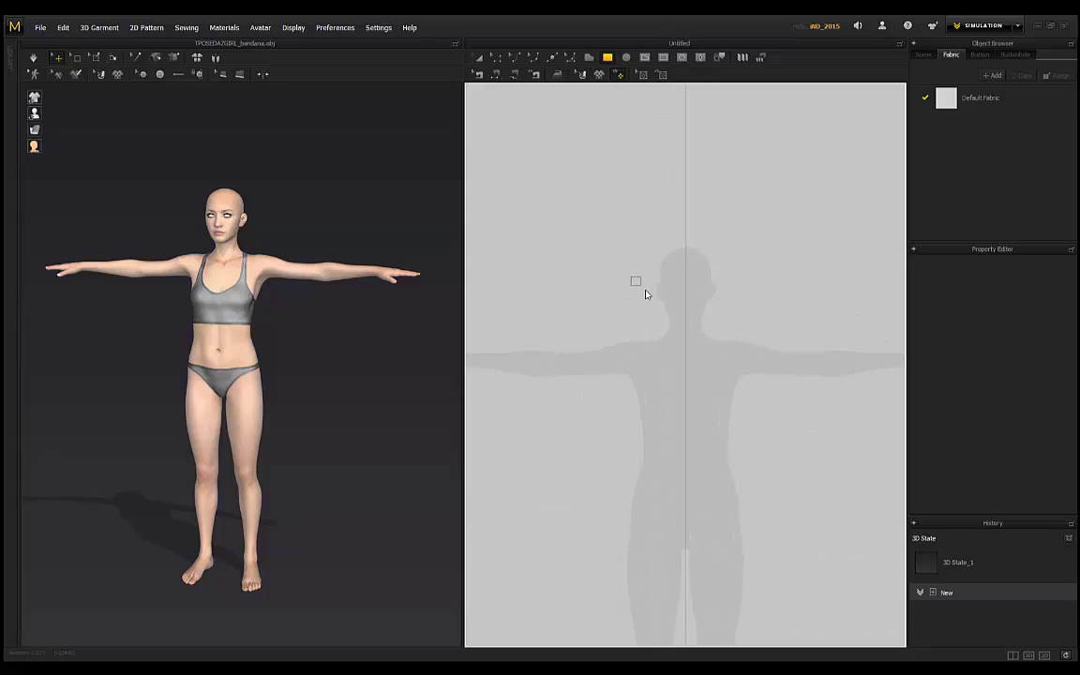
left_click_drag(684, 353, 697, 351)
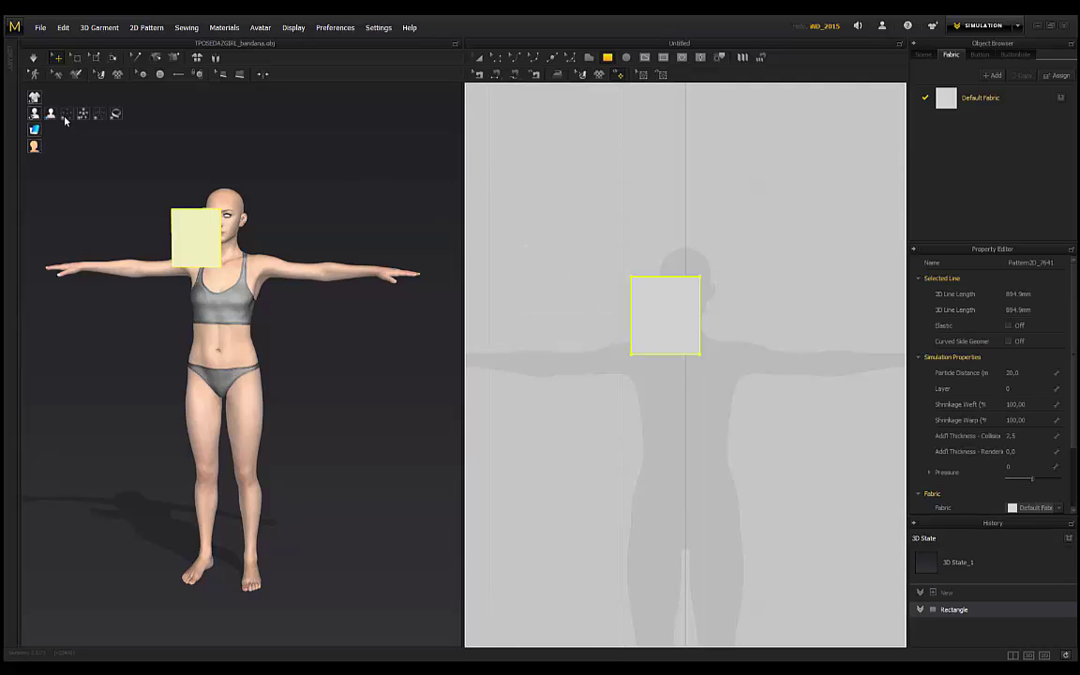
Step: Display the avatar's arrangement points and bounding volumes in the 3D view
scroll(193, 195, "up", 3)
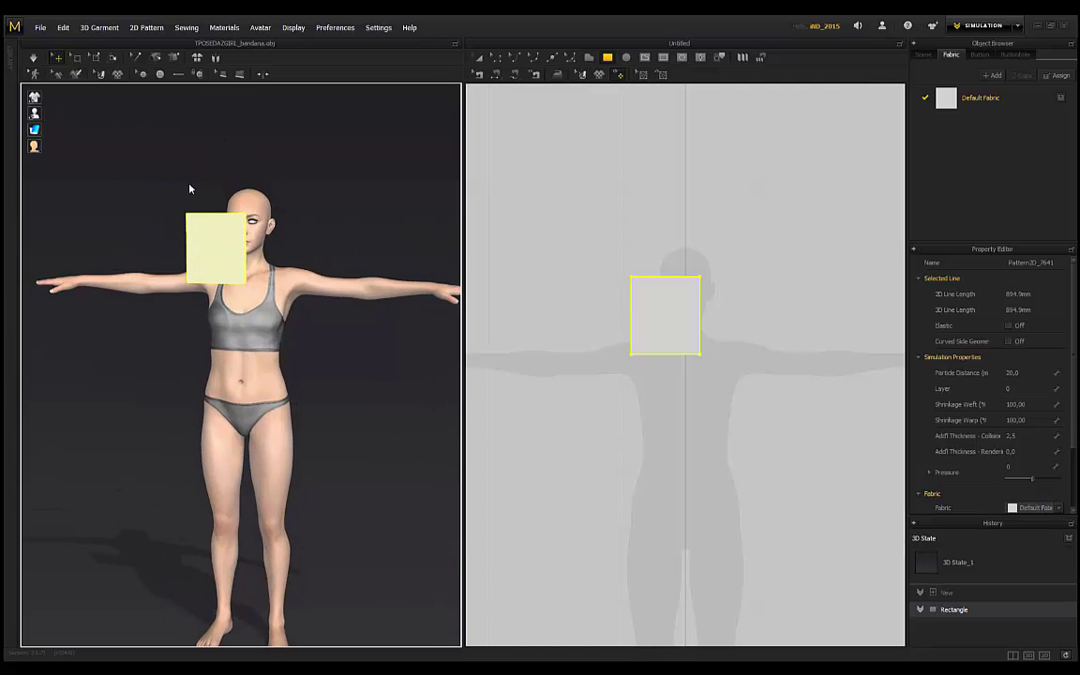
left_click(82, 114)
left_click(83, 118)
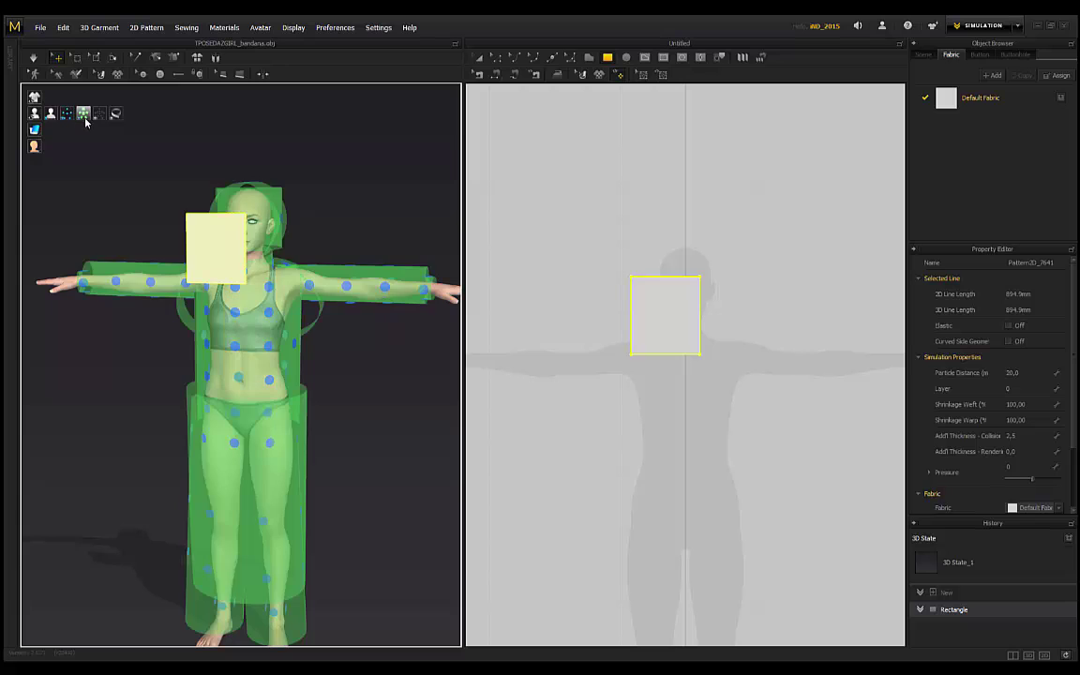
Step: Examine the arrangement points around the avatar's head and neck from several angles, relative to the rectangular pattern
right_click_drag(141, 168, 171, 226)
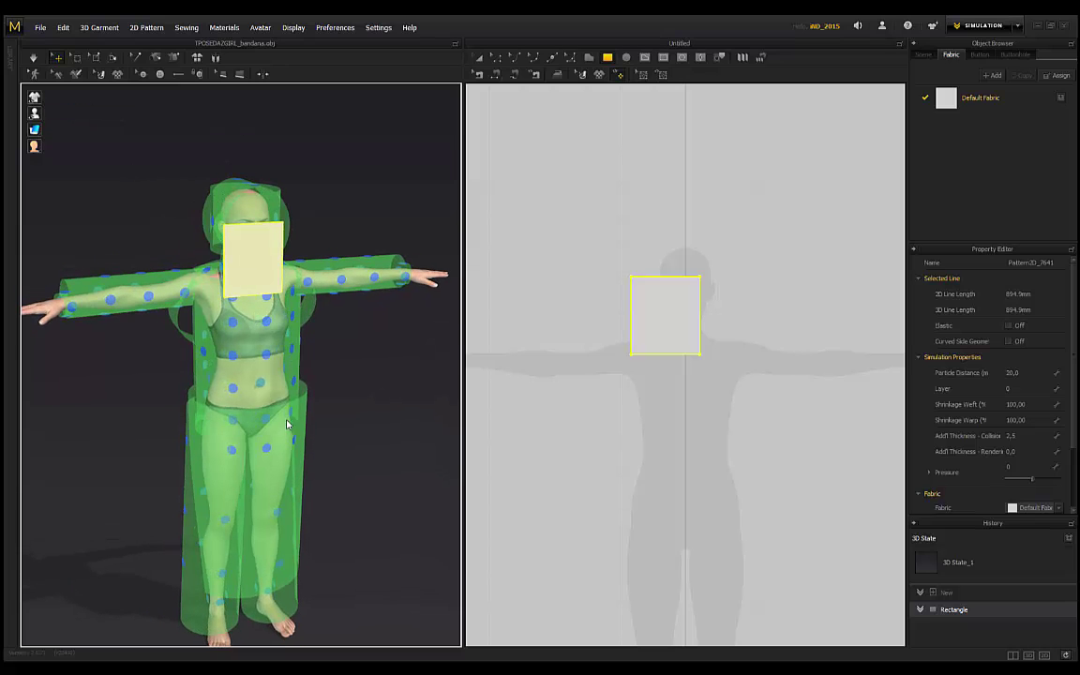
right_click_drag(281, 427, 379, 403)
right_click_drag(118, 181, 250, 215)
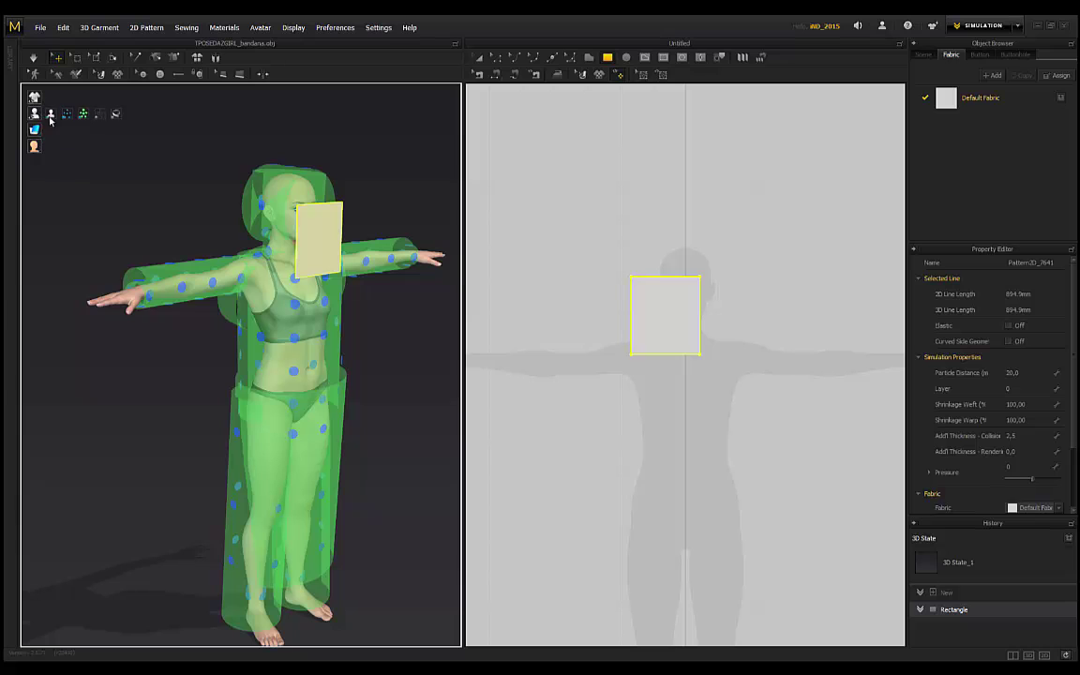
right_click_drag(140, 141, 216, 85)
scroll(229, 262, "up", 2)
right_click_drag(123, 194, 213, 230)
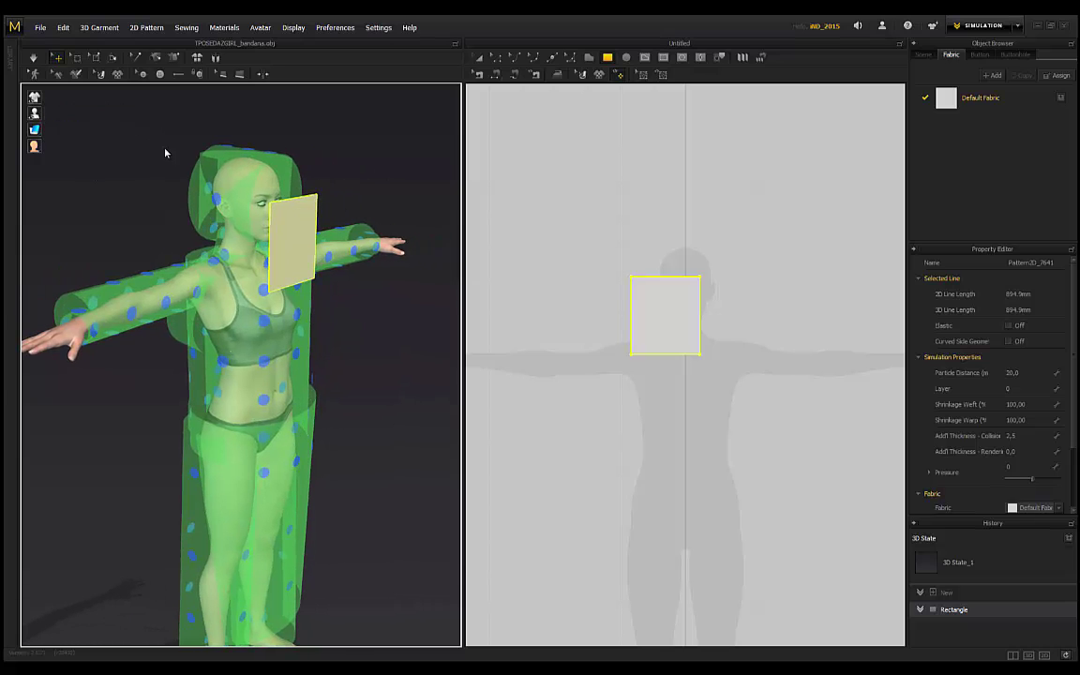
right_click_drag(134, 219, 161, 232)
right_click_drag(321, 152, 275, 217)
scroll(187, 233, "up", 6)
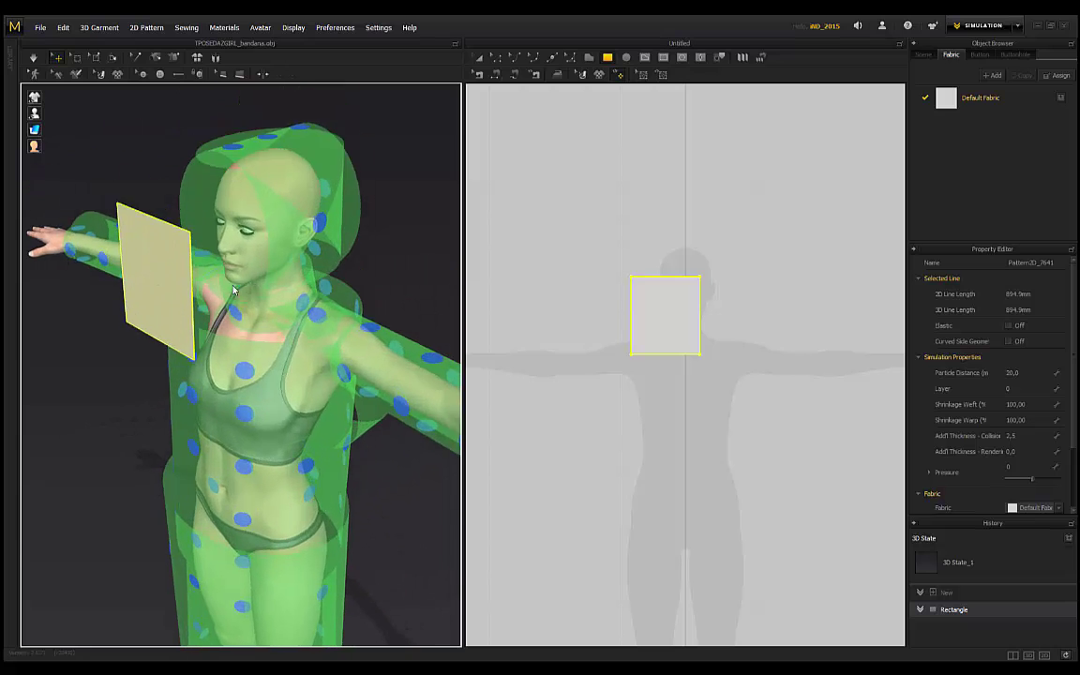
right_click_drag(176, 173, 260, 299)
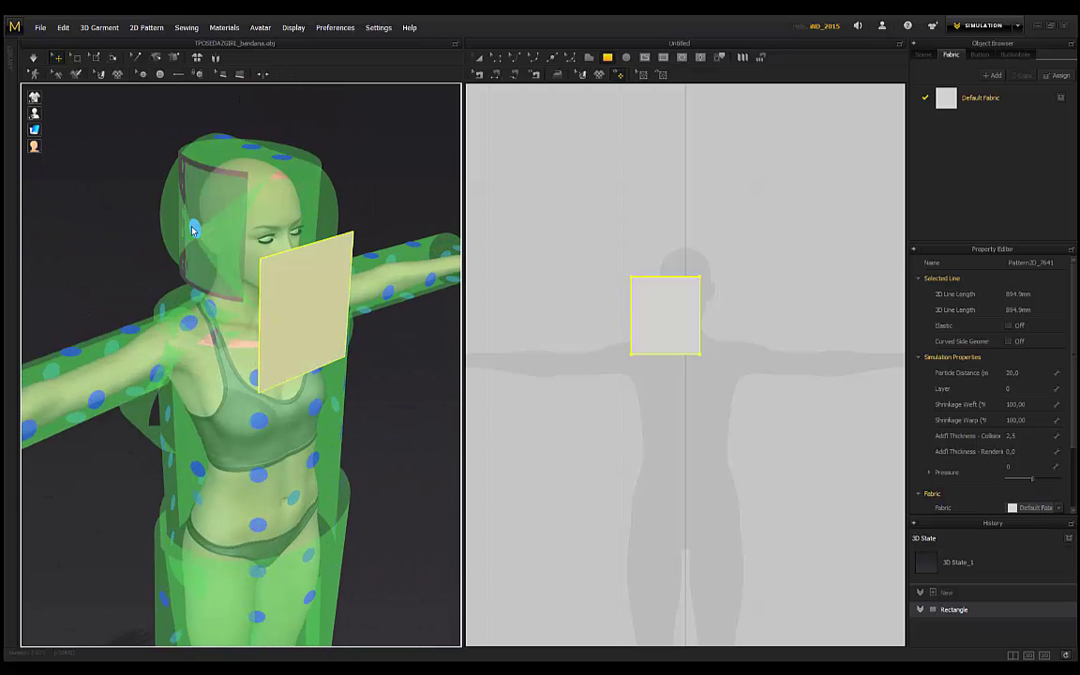
right_click_drag(103, 208, 327, 272)
right_click_drag(201, 247, 223, 224)
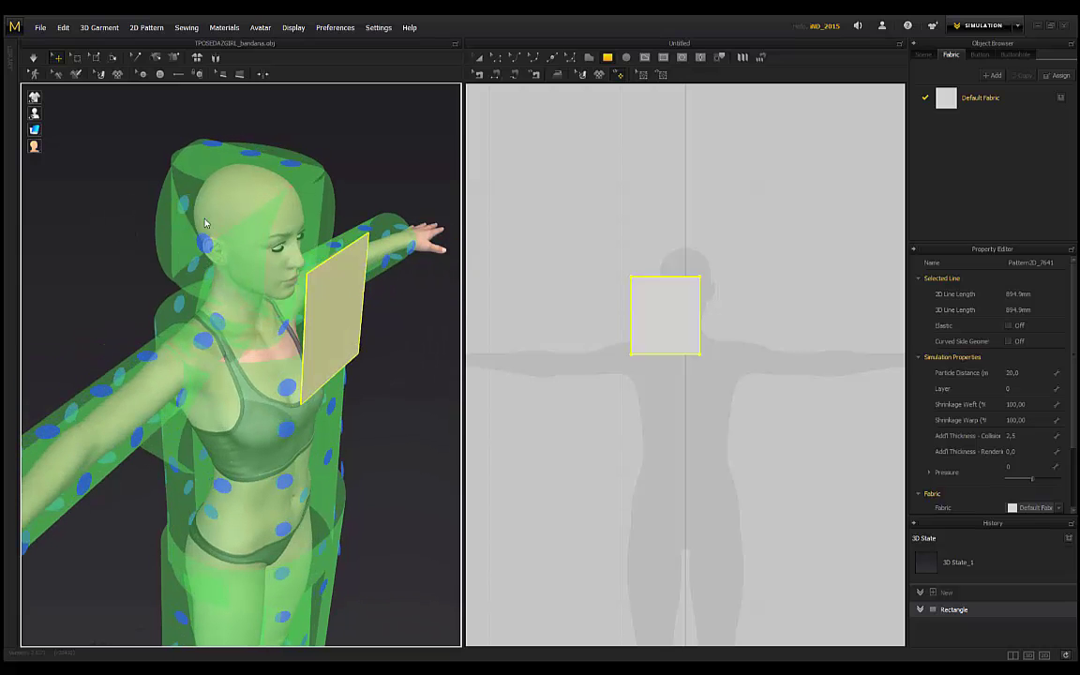
right_click_drag(235, 271, 83, 236)
right_click_drag(128, 194, 326, 310)
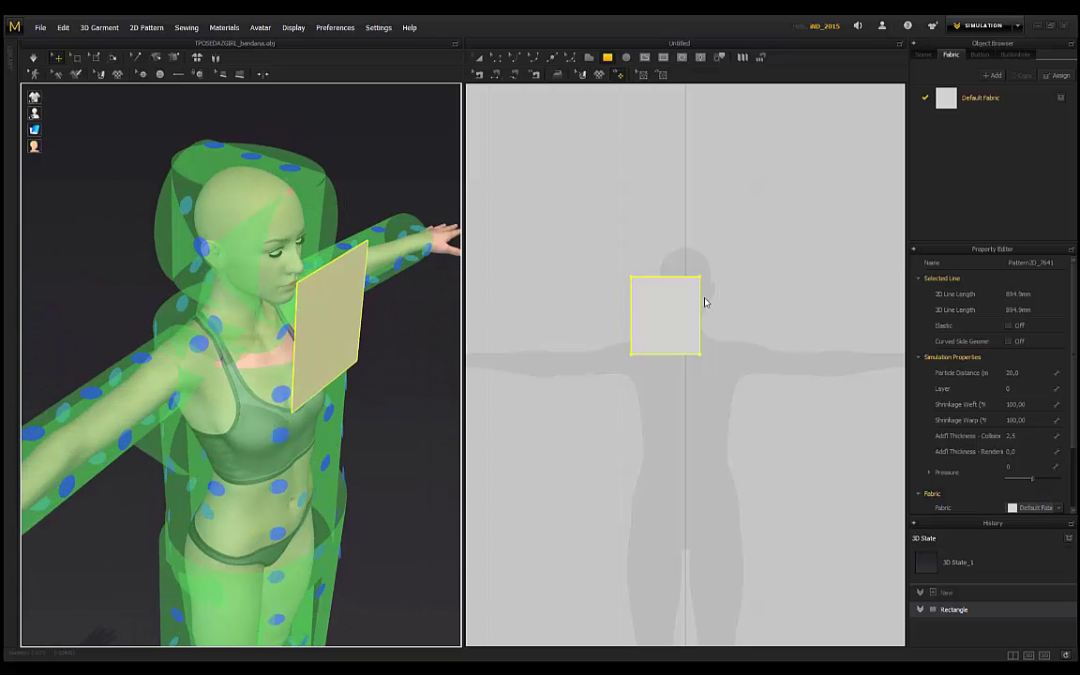
right_click_drag(335, 195, 282, 284)
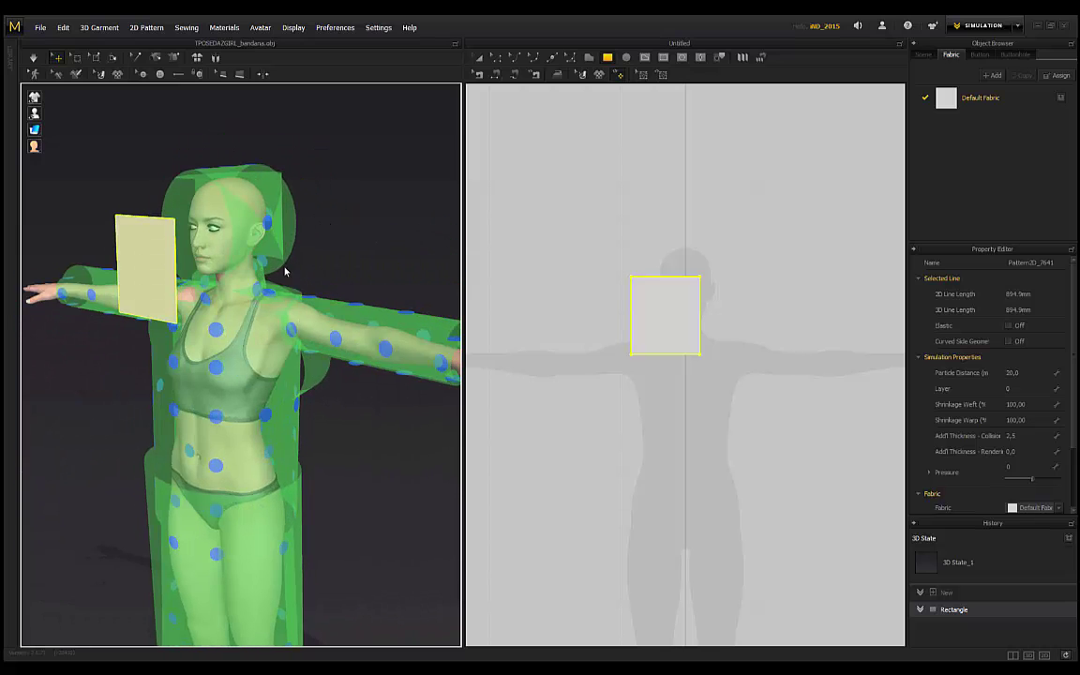
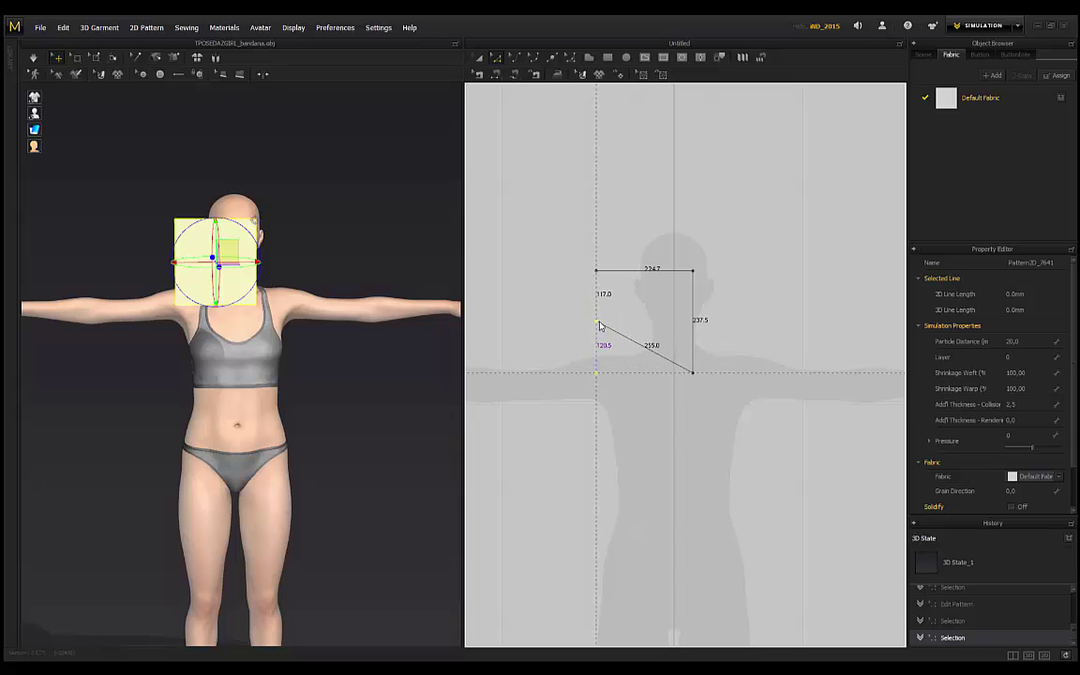
Step: Raise the pattern's lower-left corner about 120 mm along its side and bend the slanted bottom edge into an S-curve
double_click(597, 323)
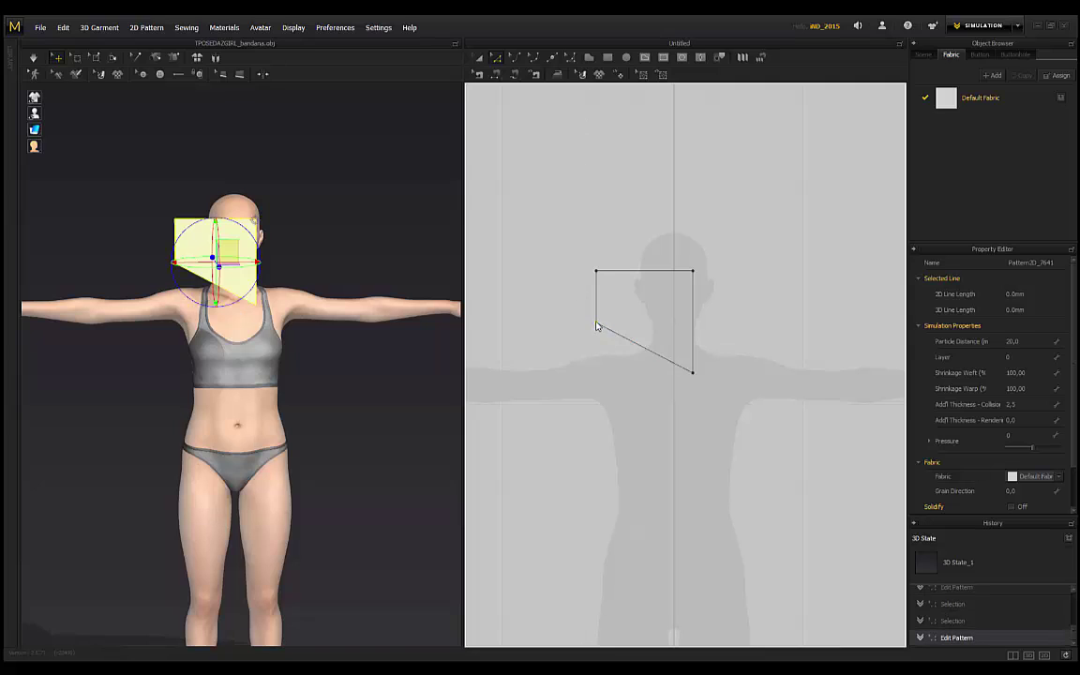
left_click(732, 319)
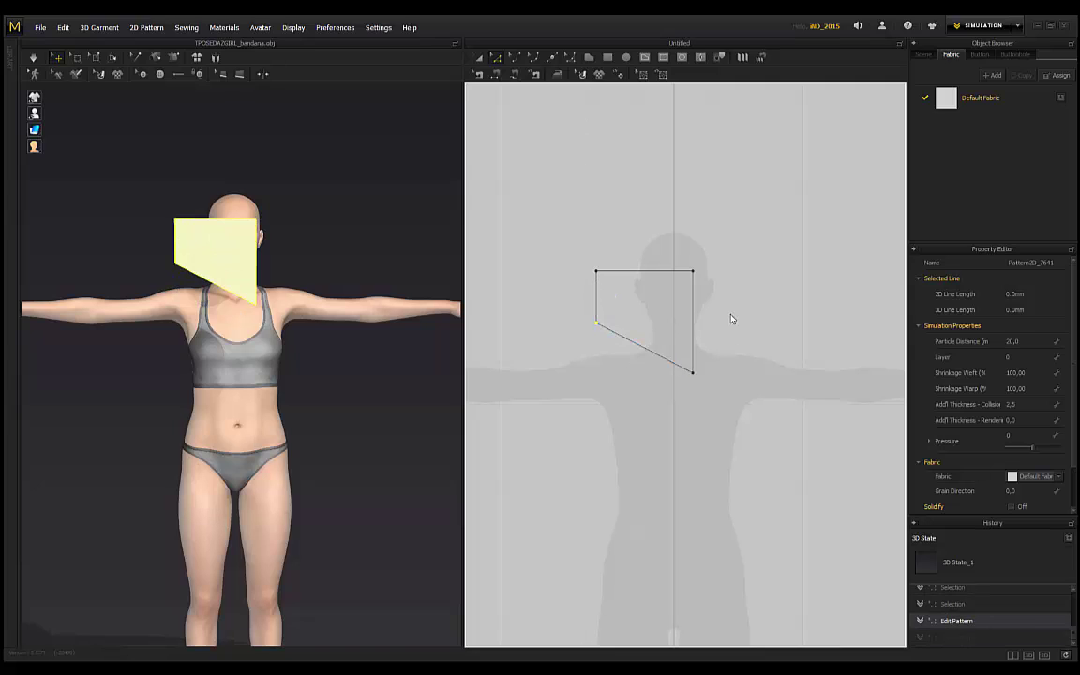
left_click(537, 60)
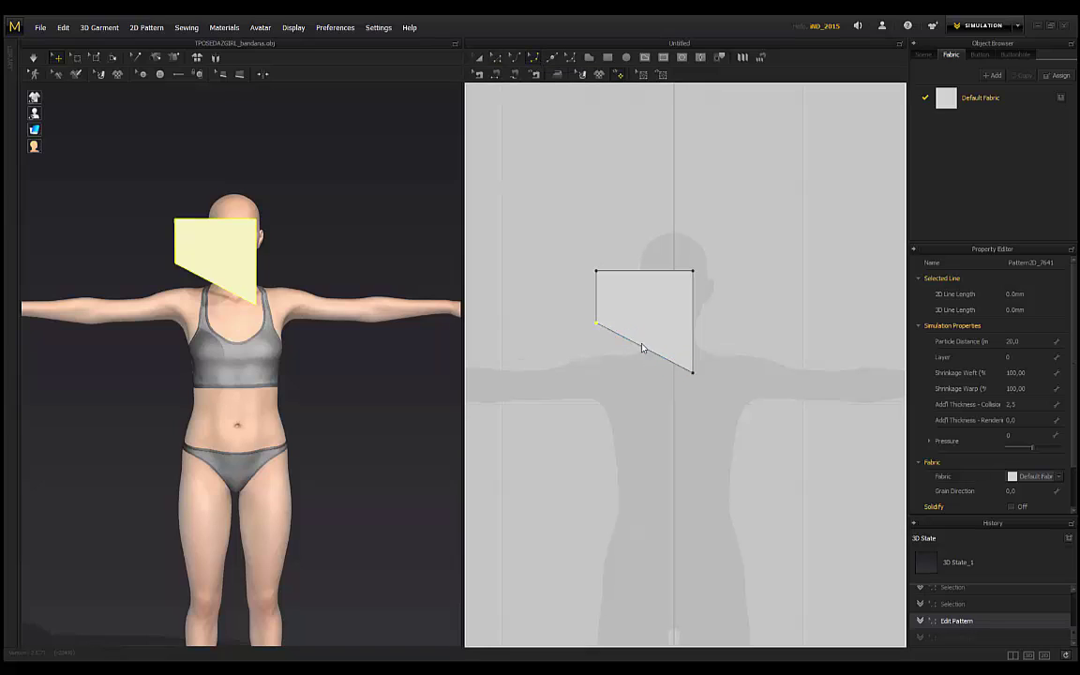
left_click_drag(643, 341, 676, 365)
left_click(673, 359)
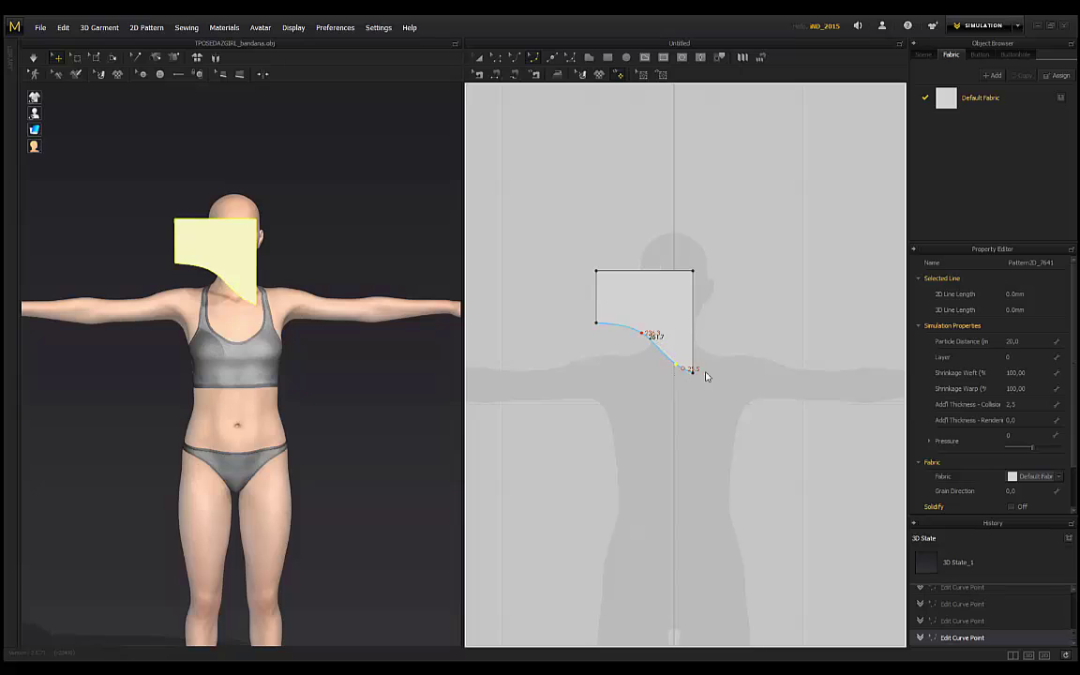
Step: Move the pattern's upper-left corner slightly inward and up, making the top edge about 207 mm long
scroll(668, 260, "up", 3)
middle_click_drag(646, 249, 648, 280)
scroll(671, 312, "up", 2)
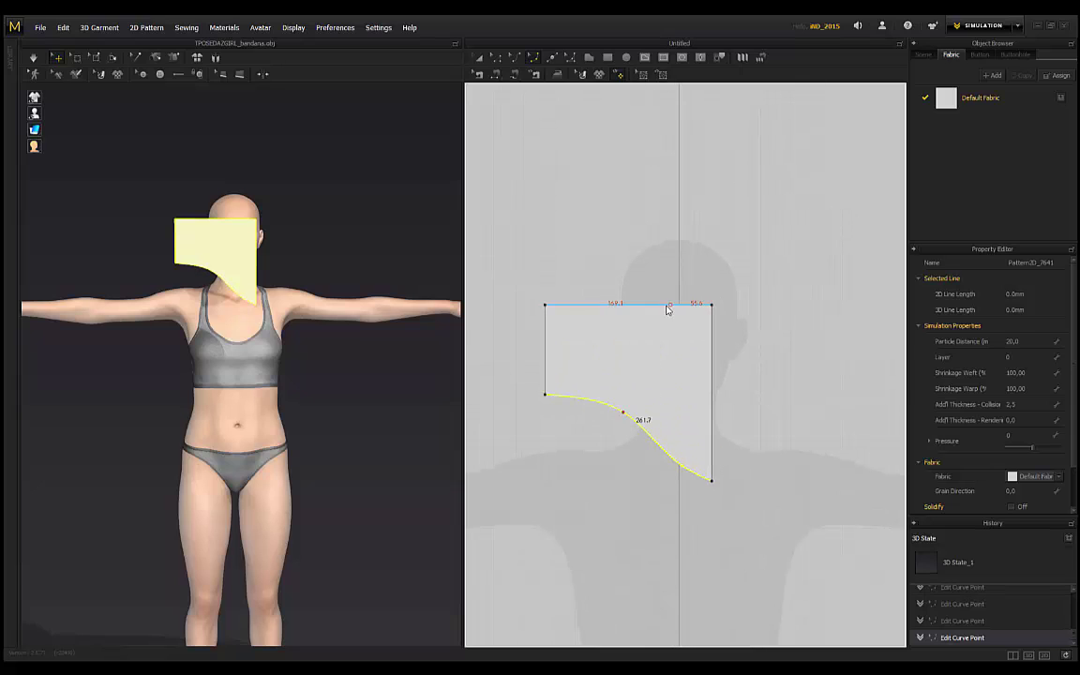
left_click(497, 59)
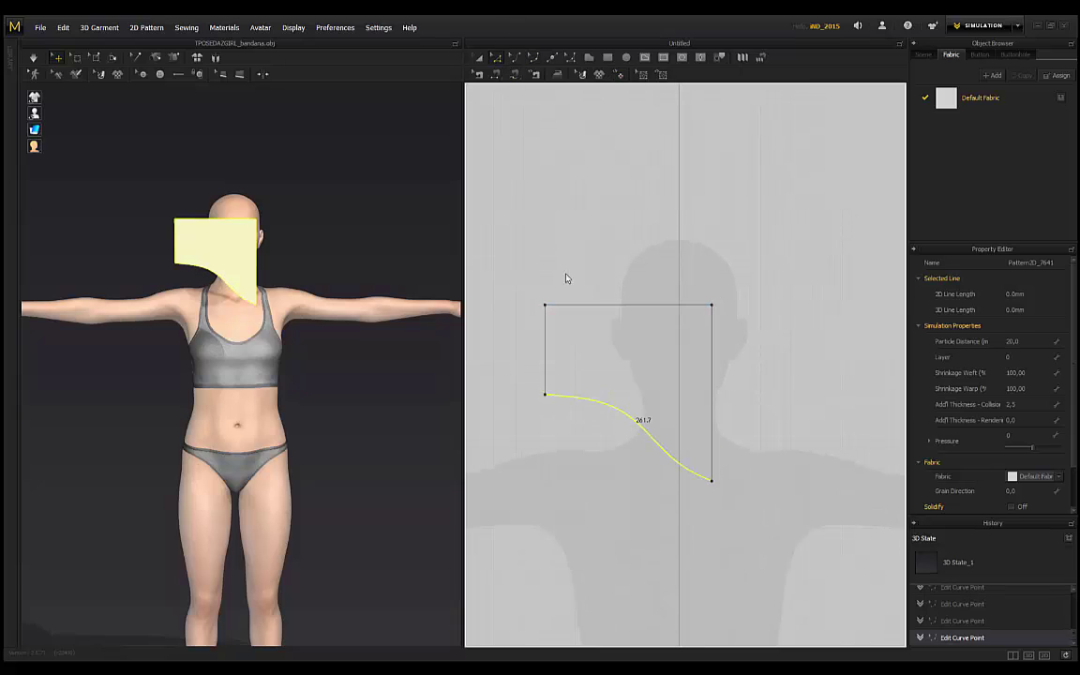
left_click(548, 308)
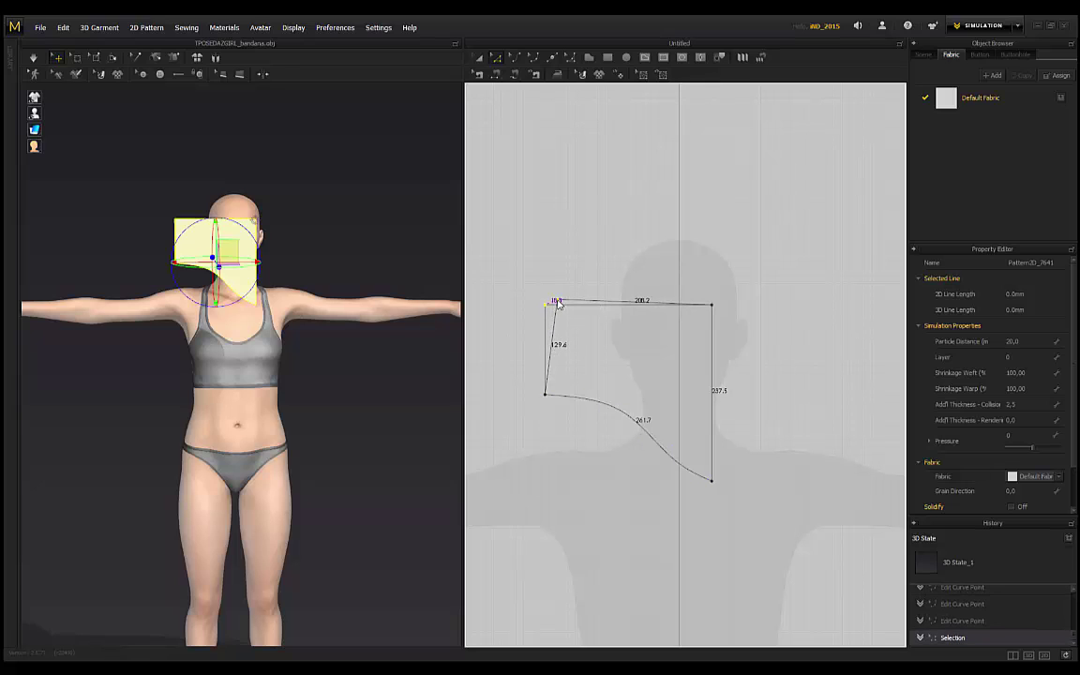
left_click_drag(558, 303, 559, 301)
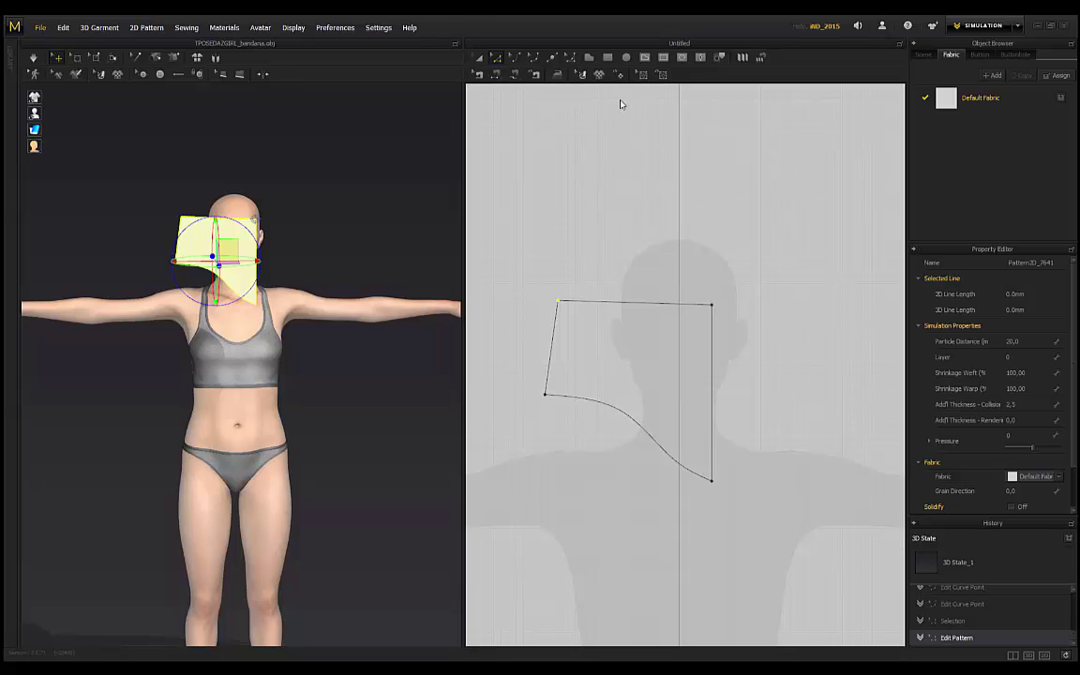
Step: Add curve points to the pattern's top edge so it bows gently downward in the middle and rises toward the upper-right corner
left_click(536, 61)
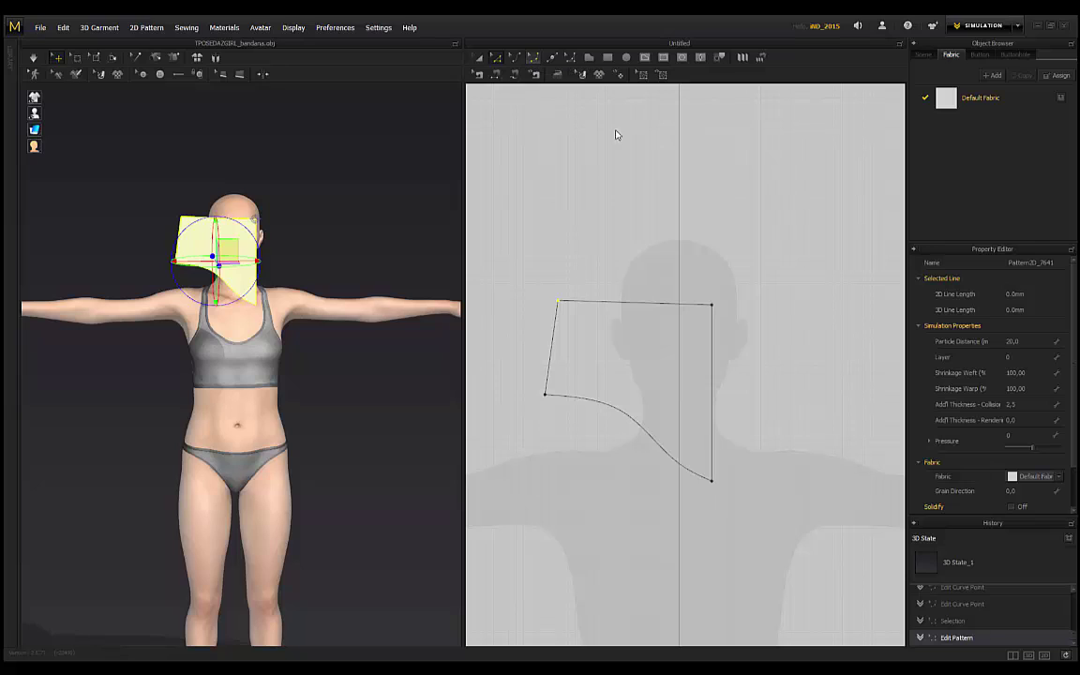
left_click(693, 309)
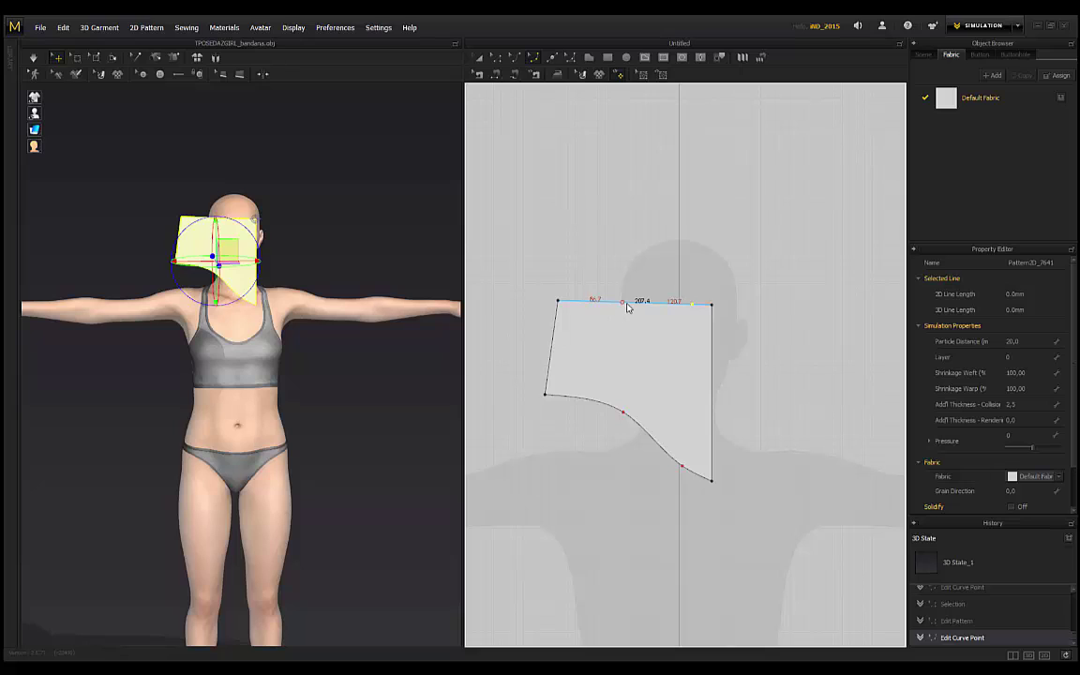
left_click_drag(626, 305, 626, 317)
left_click(702, 311)
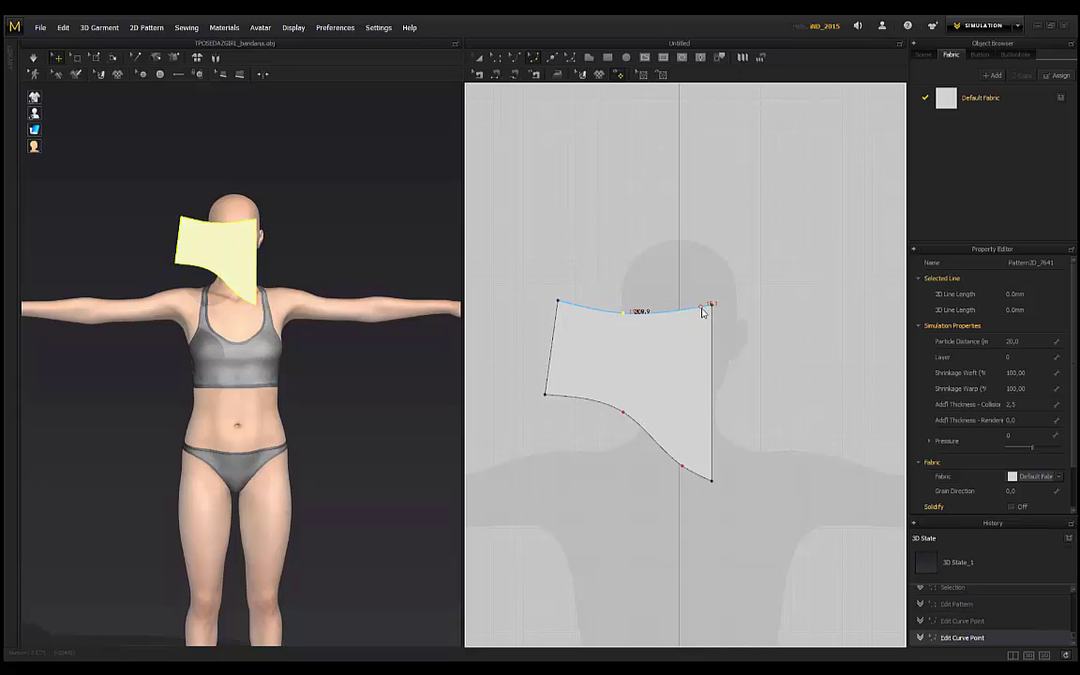
left_click_drag(701, 311, 698, 310)
scroll(711, 319, "up", 5)
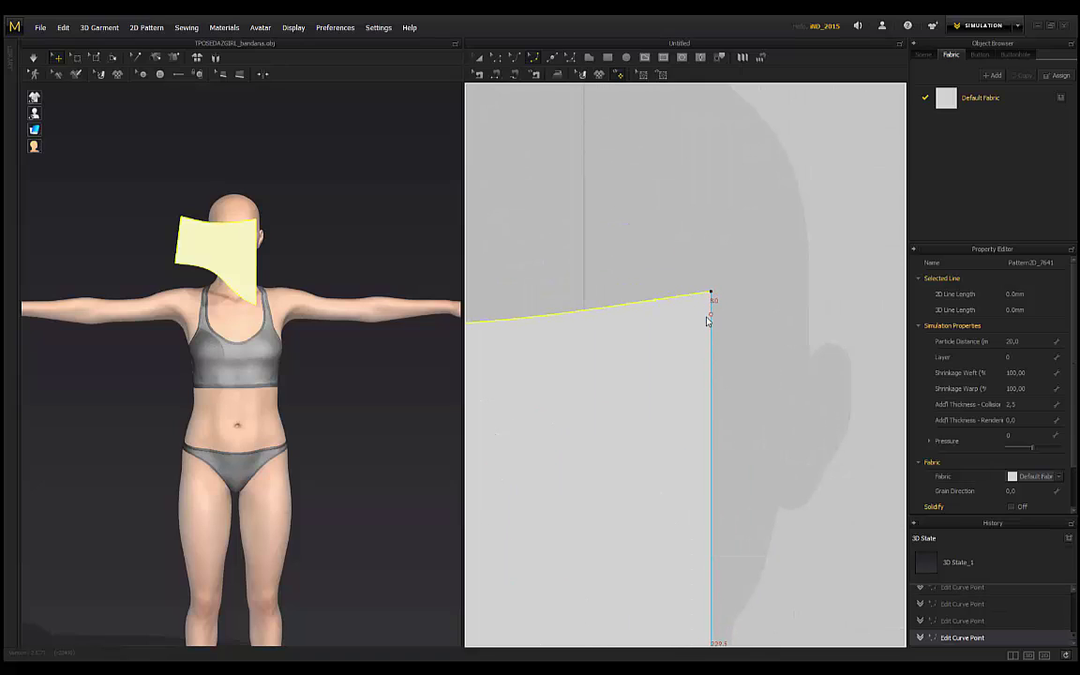
Step: Bow the pattern's right edge slightly outward and reposition the top edge's curve point near the upper-right corner to flatten the rise
left_click(712, 330)
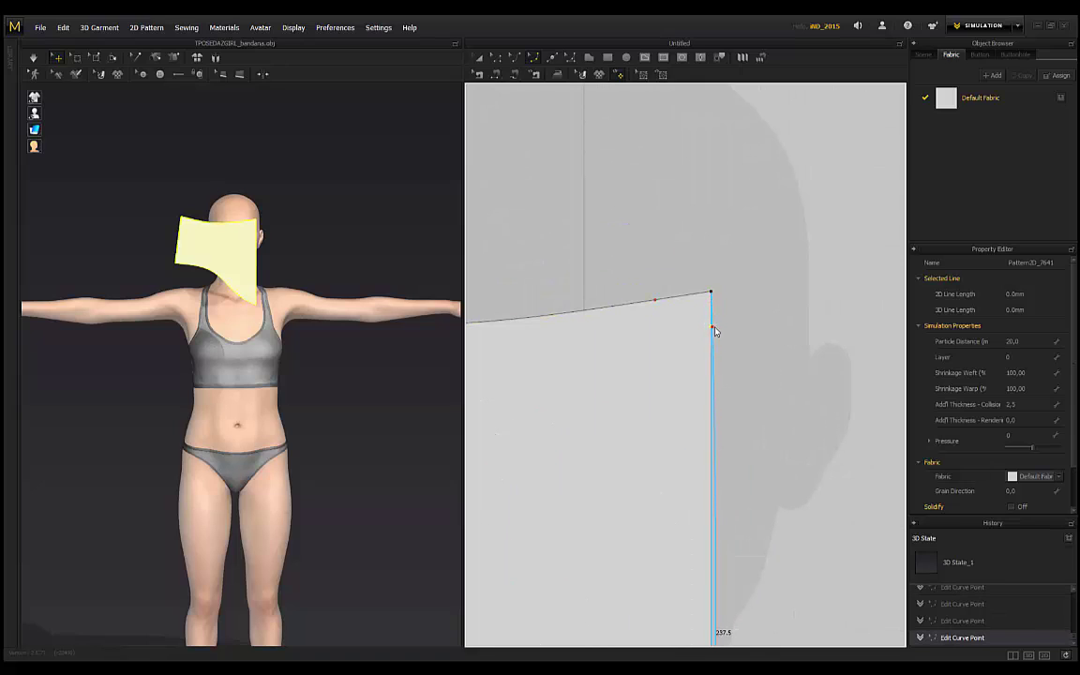
left_click(658, 302)
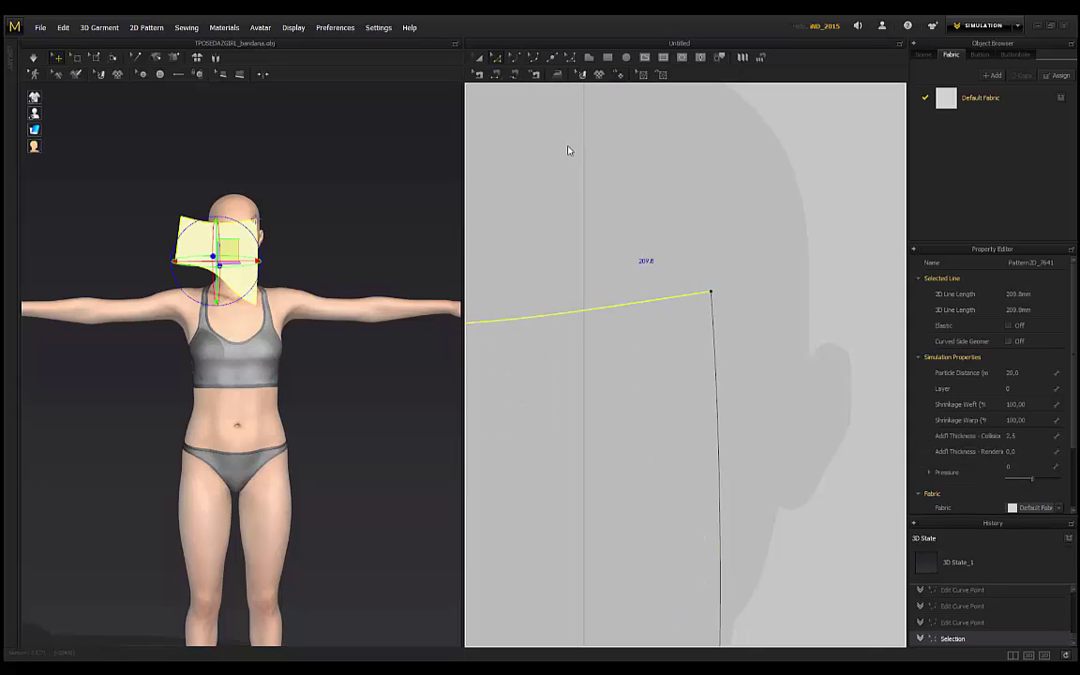
left_click(534, 60)
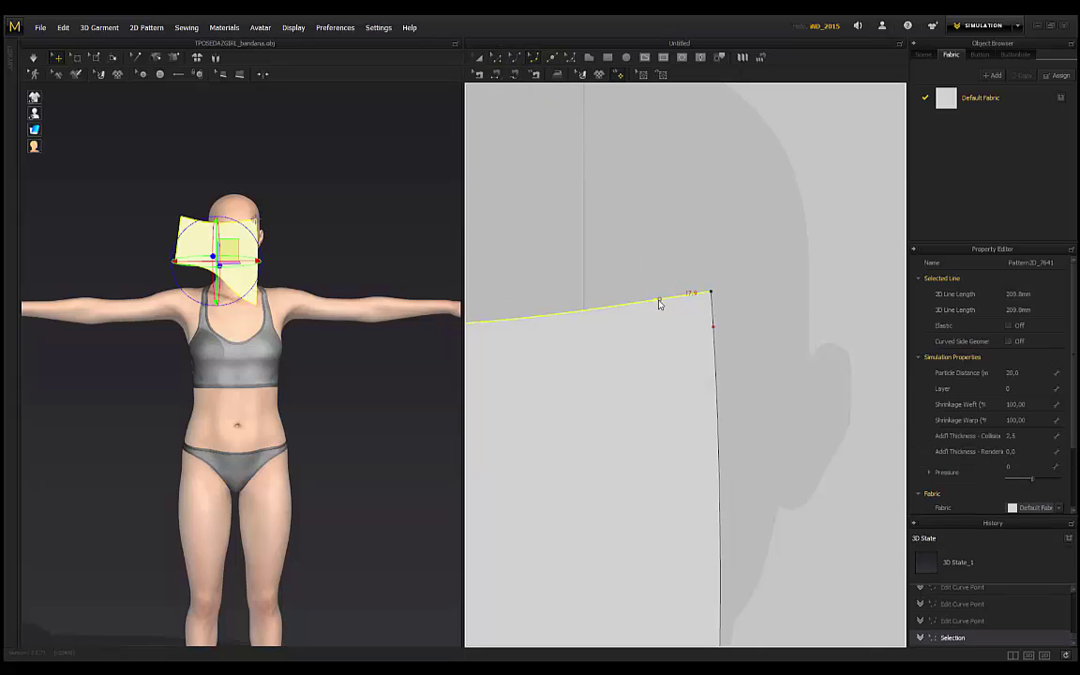
left_click_drag(656, 303, 658, 299)
scroll(684, 282, "up", 3)
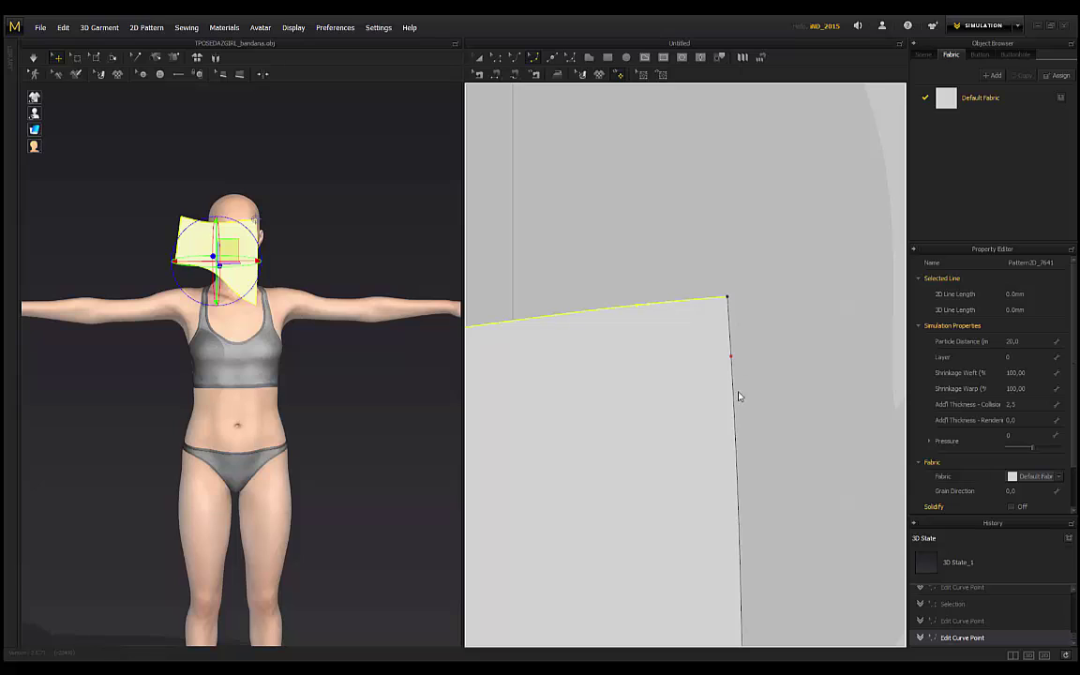
scroll(738, 396, "down", 5)
scroll(672, 343, "up", 2)
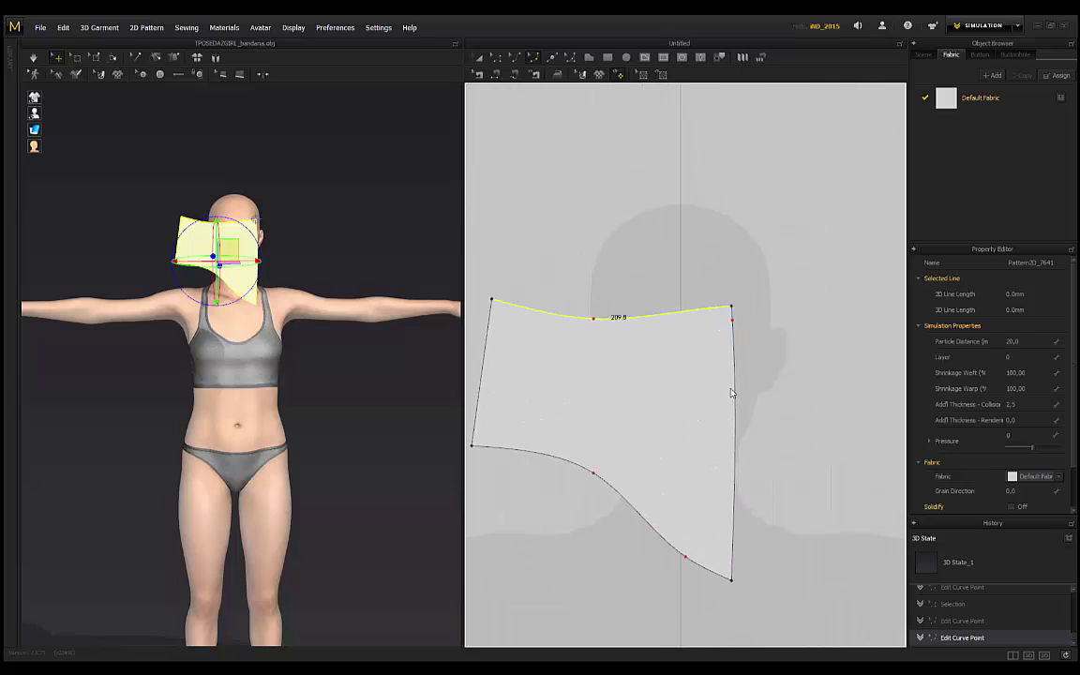
left_click(732, 325)
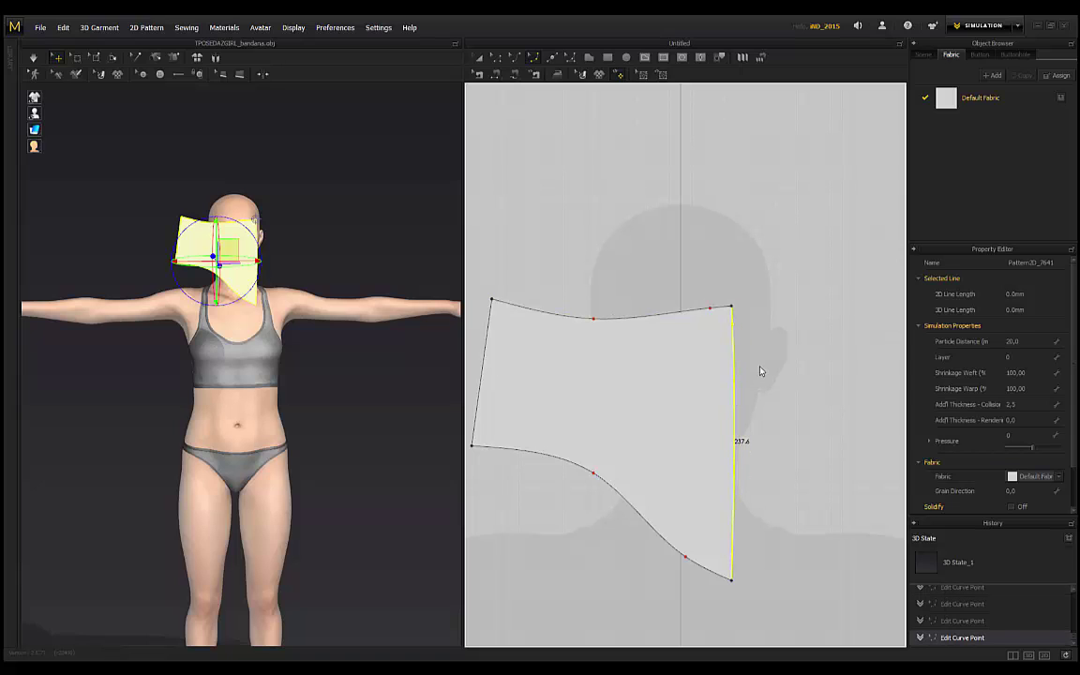
scroll(759, 374, "down", 1)
scroll(717, 209, "up", 5)
scroll(637, 253, "down", 5)
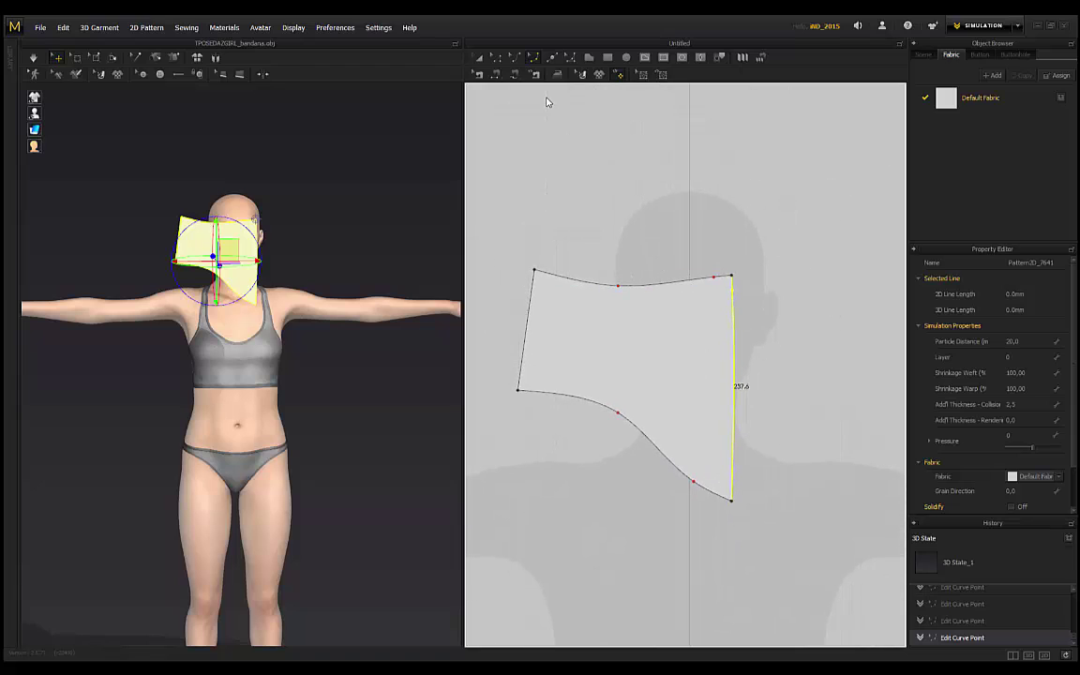
Step: Shift the pattern's slanted left edge slightly inward, keeping its slant
key("z")
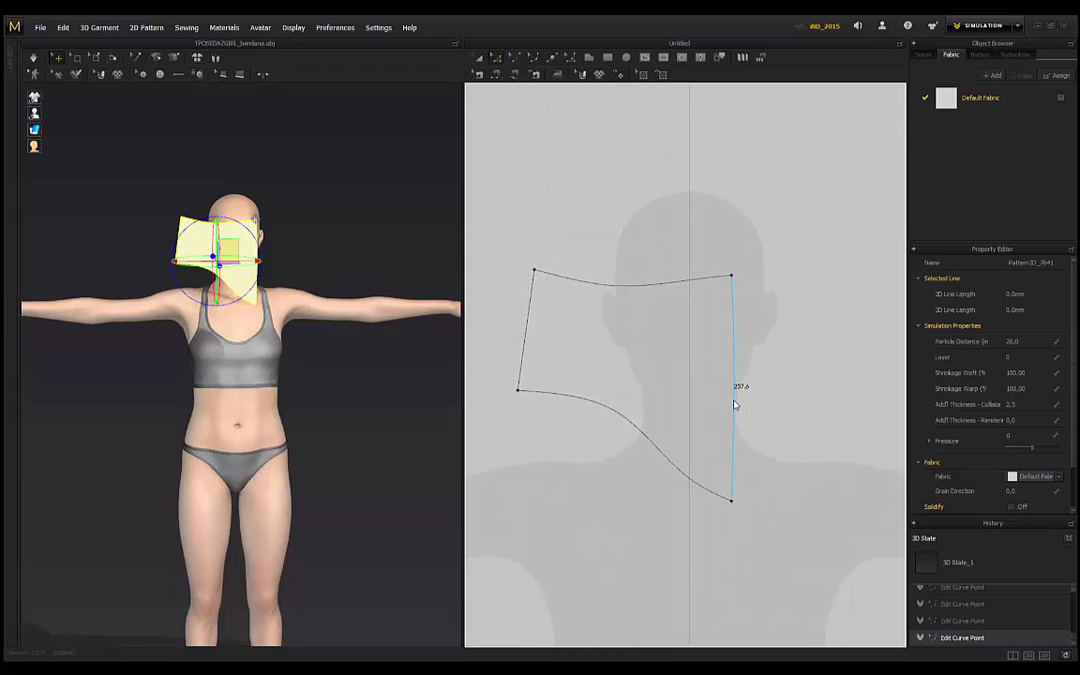
left_click(733, 404)
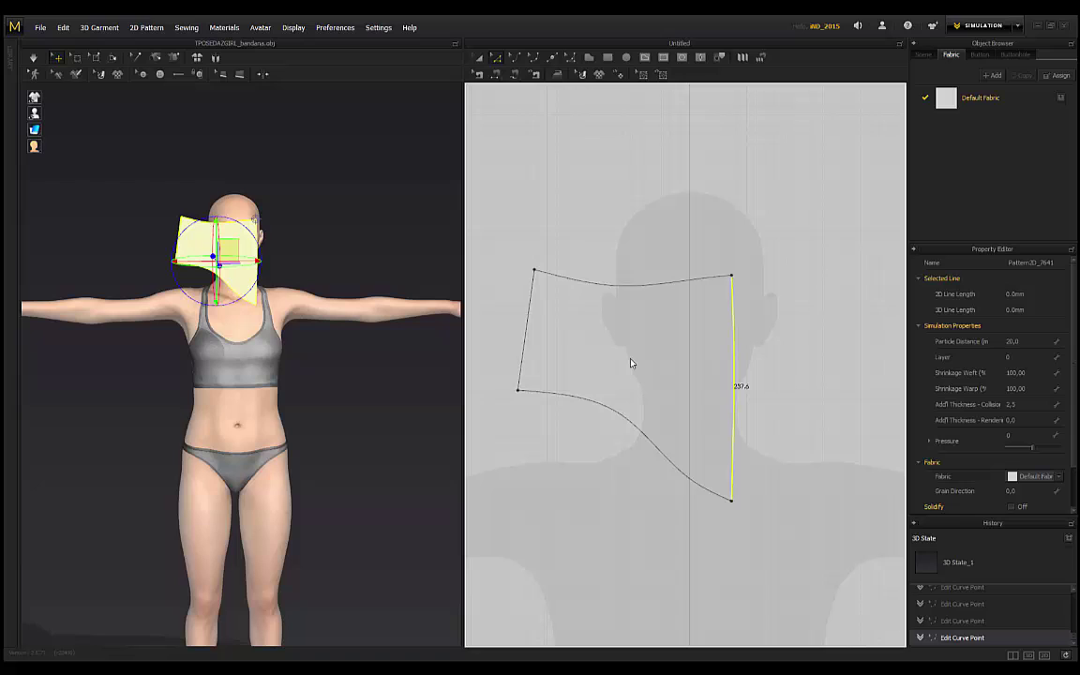
left_click(524, 334)
left_click_drag(524, 335, 534, 335)
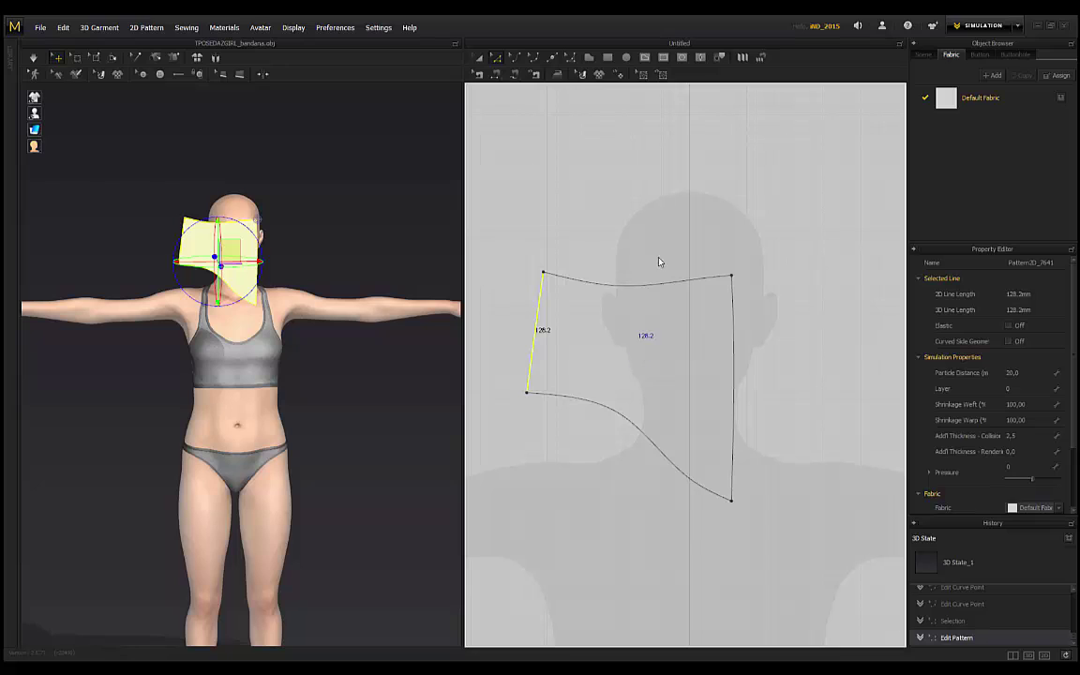
Step: Move the top edge's middle curve point toward the outer corner to reshape the dip, making the edge about 202 mm long
left_click(532, 61)
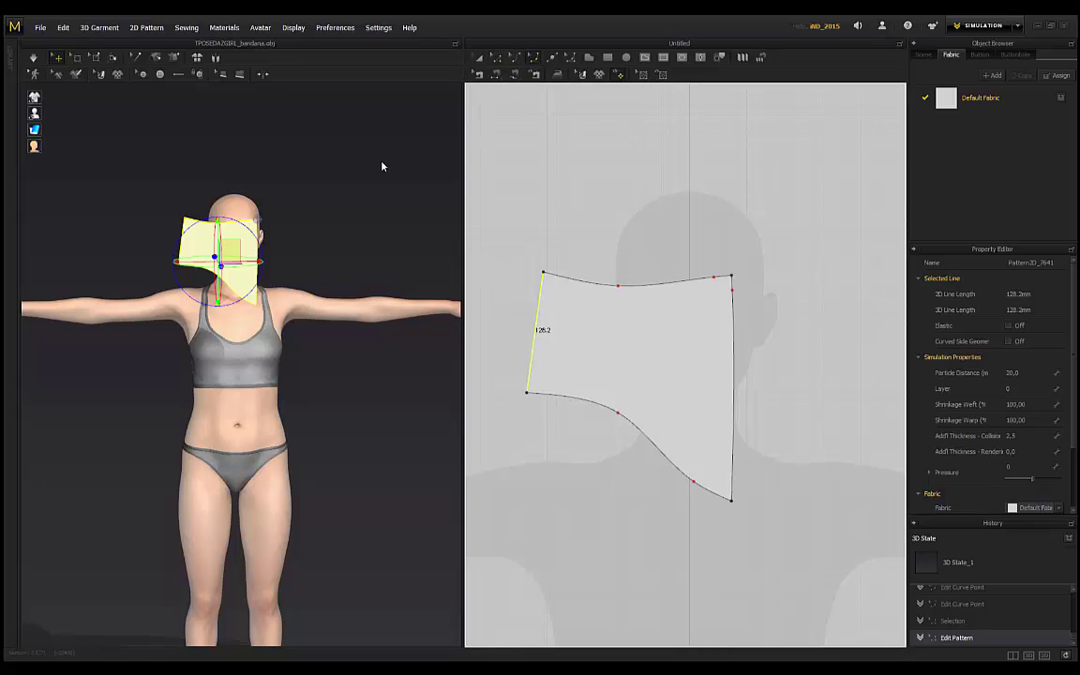
left_click_drag(612, 289, 598, 294)
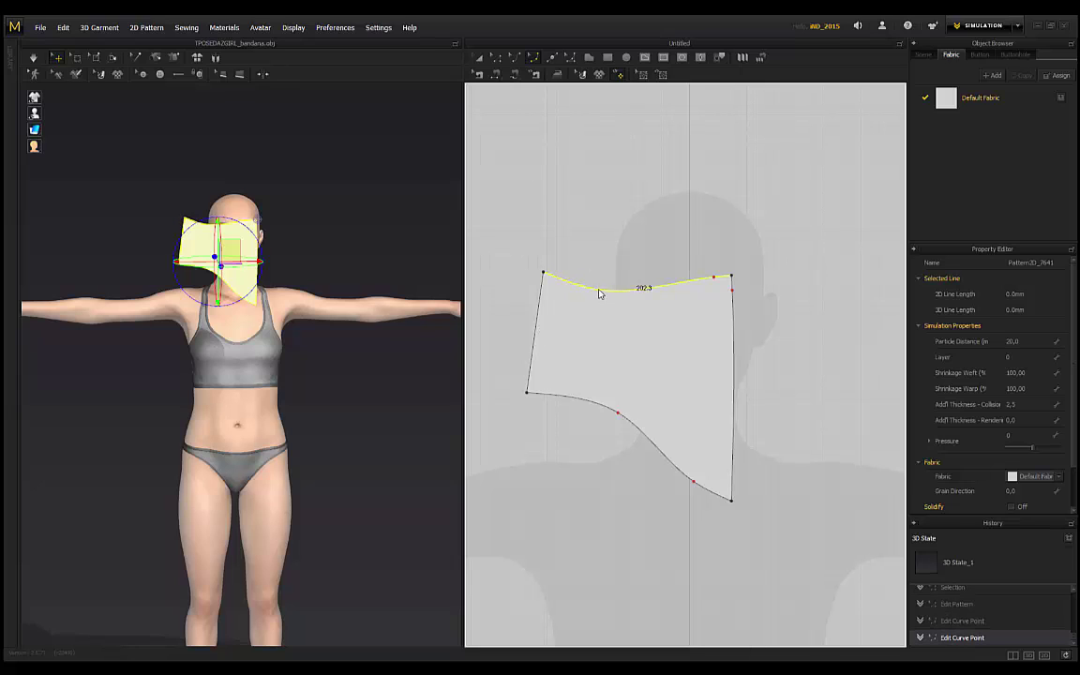
left_click_drag(600, 293, 596, 289)
scroll(538, 231, "down", 2)
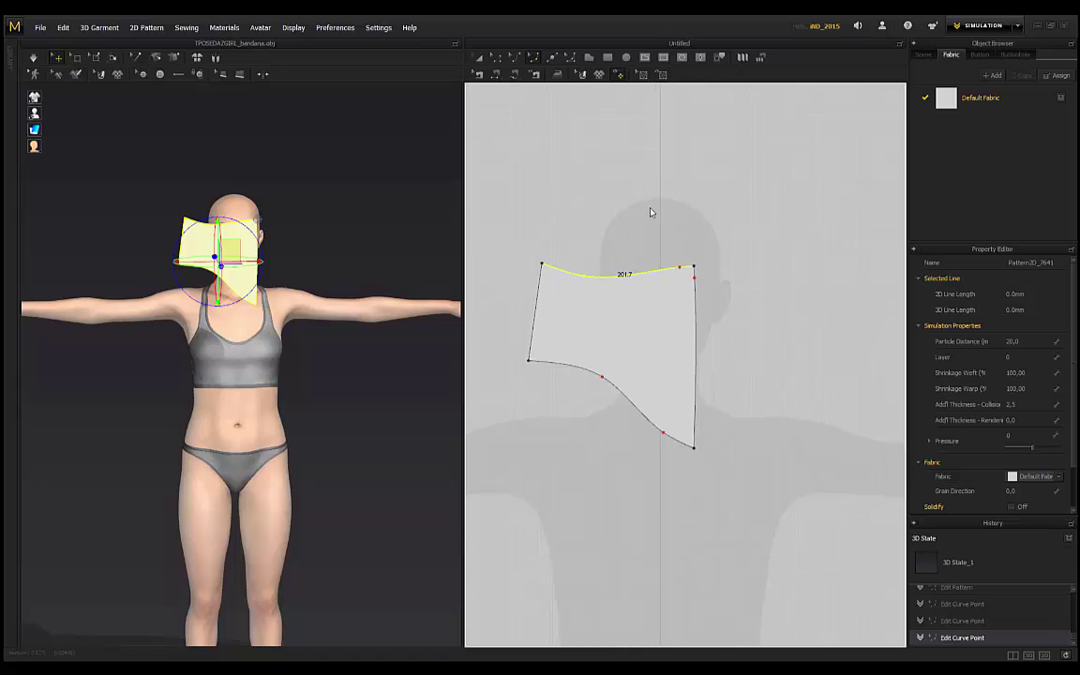
Step: Move the whole pattern so its long right edge lies on the avatar's vertical centre line, with the piece over the lower face and neck
mouse_move(650, 211)
middle_mouse_down()
mouse_move(621, 214)
mouse_move(666, 224)
middle_mouse_up()
left_click(479, 60)
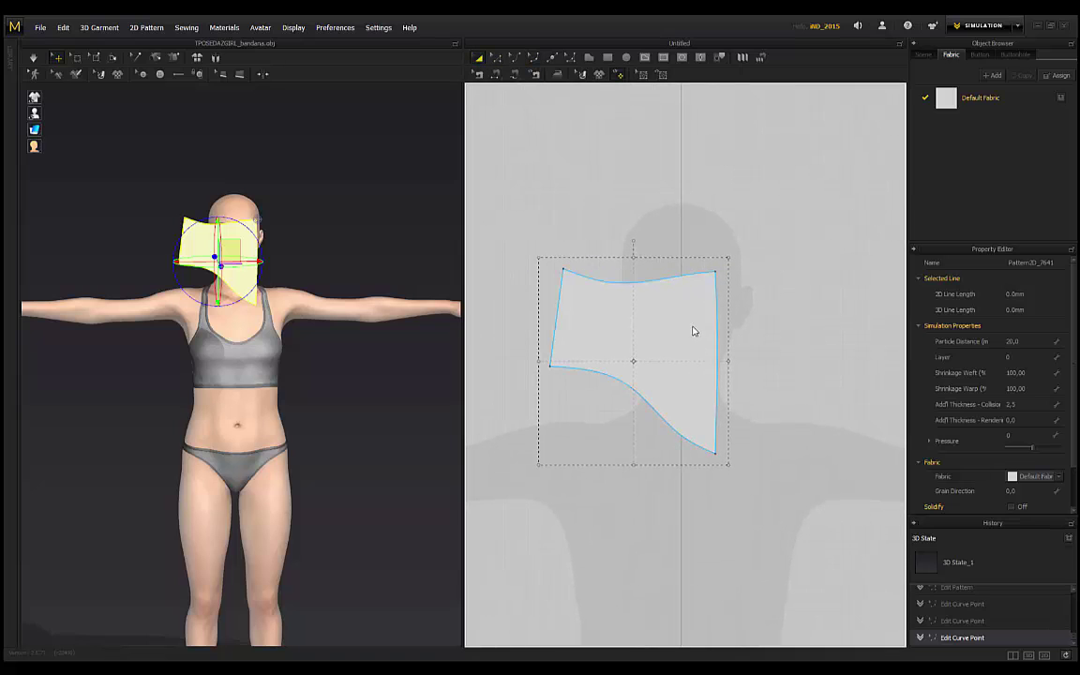
left_click_drag(693, 328, 670, 337)
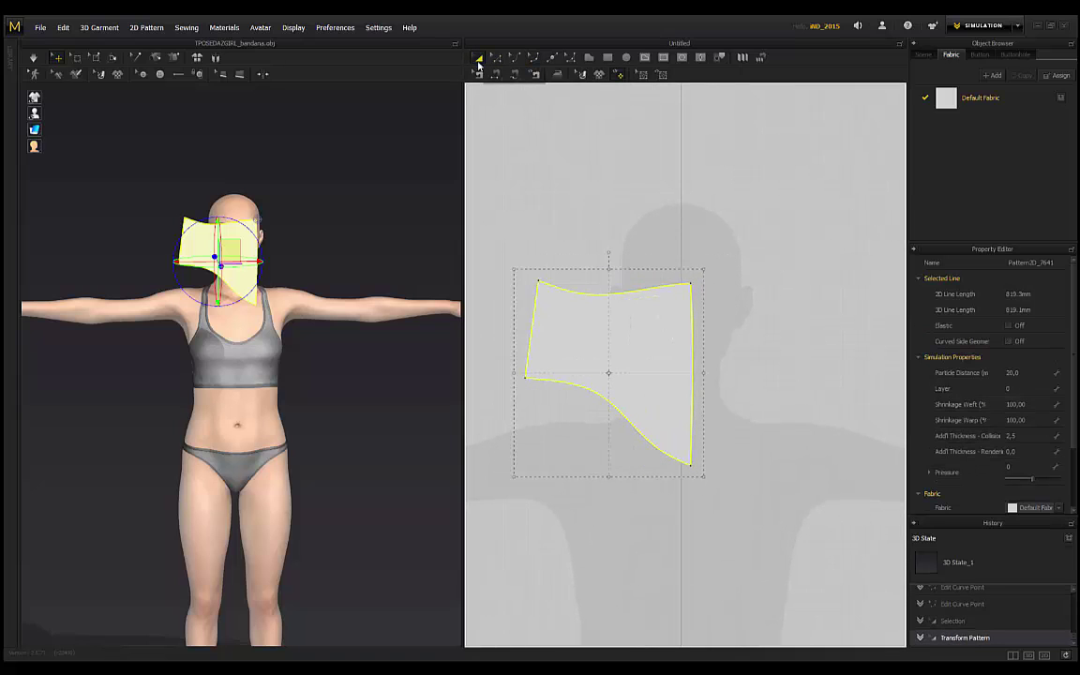
middle_click_drag(644, 302, 649, 311)
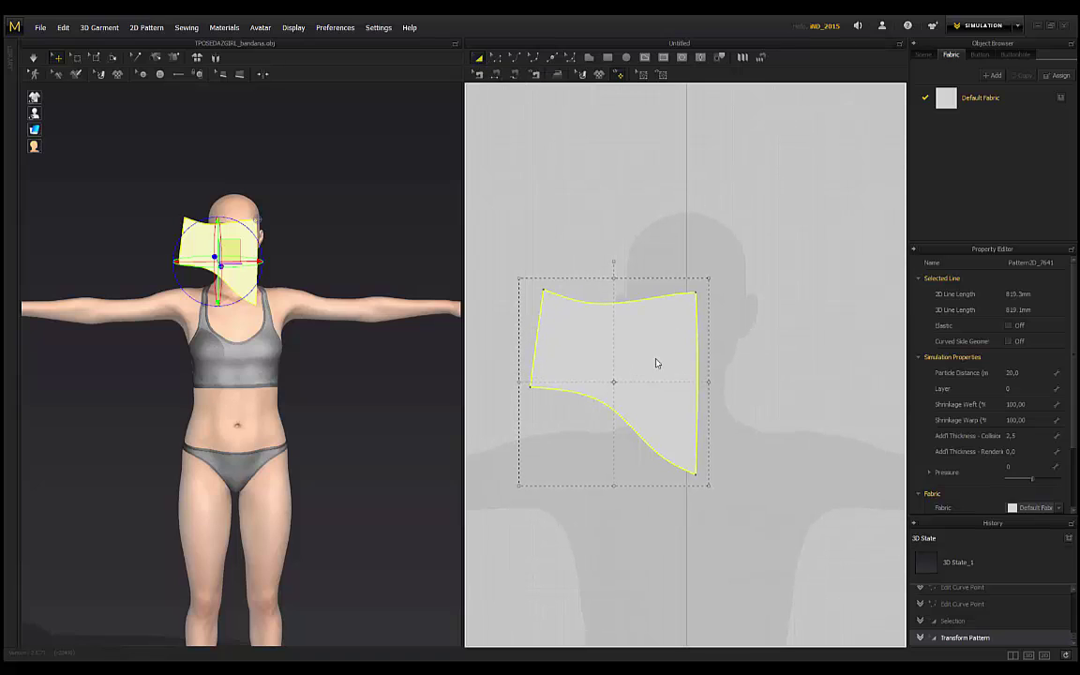
mouse_move(657, 363)
left_mouse_down()
mouse_move(641, 391)
mouse_move(664, 370)
mouse_move(657, 342)
left_mouse_up()
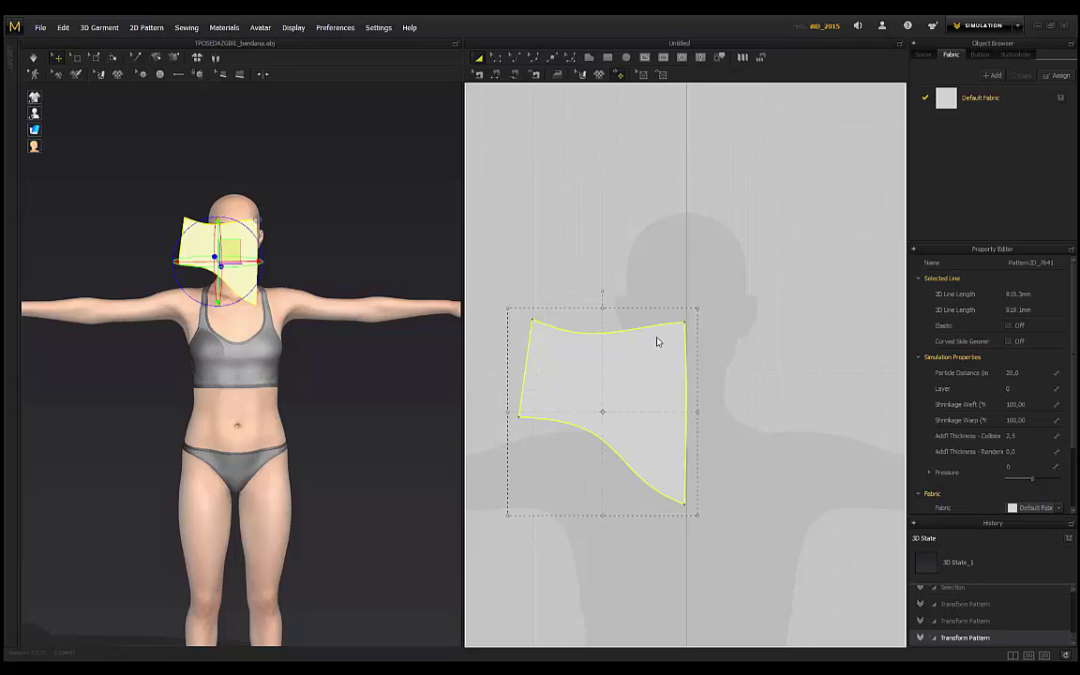
scroll(713, 445, "down", 1)
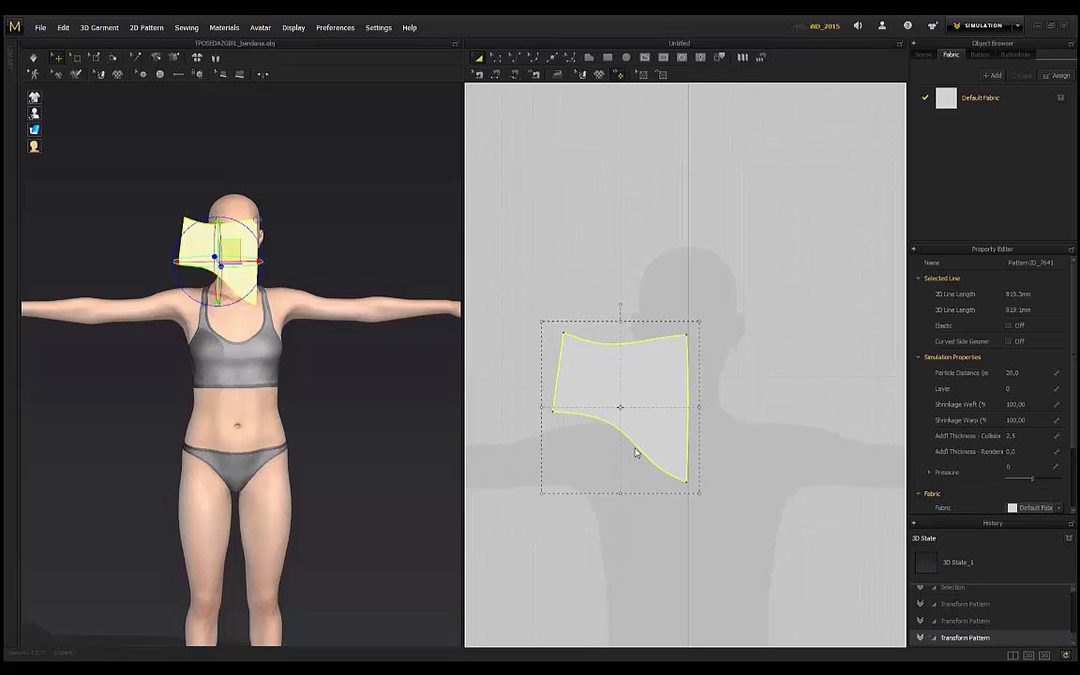
middle_click_drag(781, 342, 759, 341)
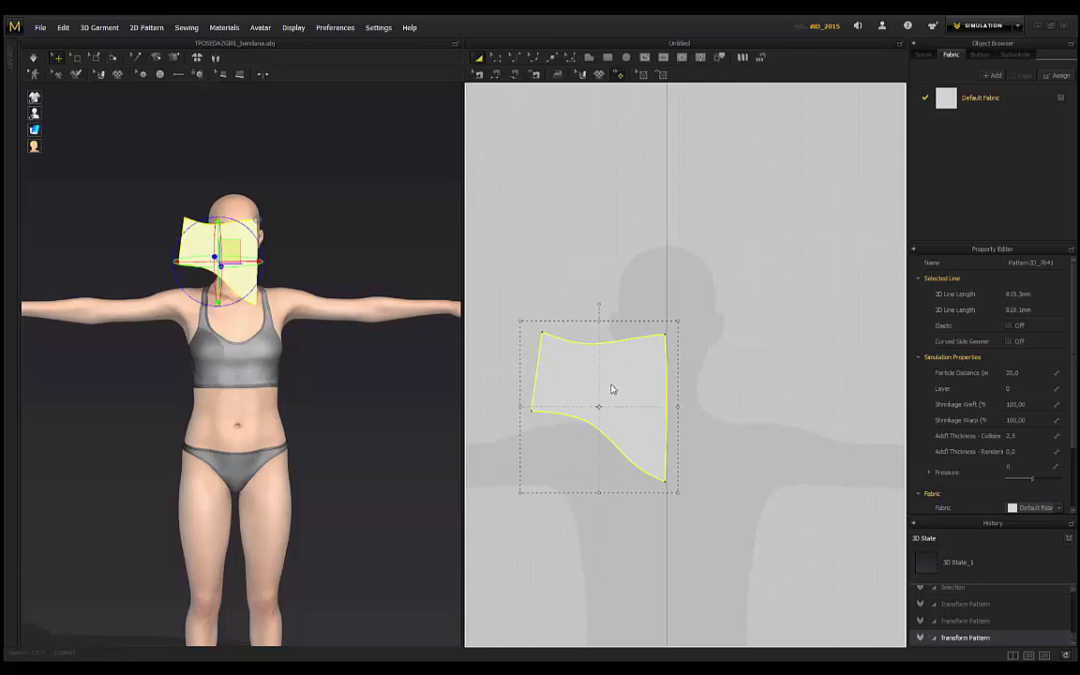
middle_click_drag(622, 240, 639, 246)
middle_click_drag(632, 365, 612, 347)
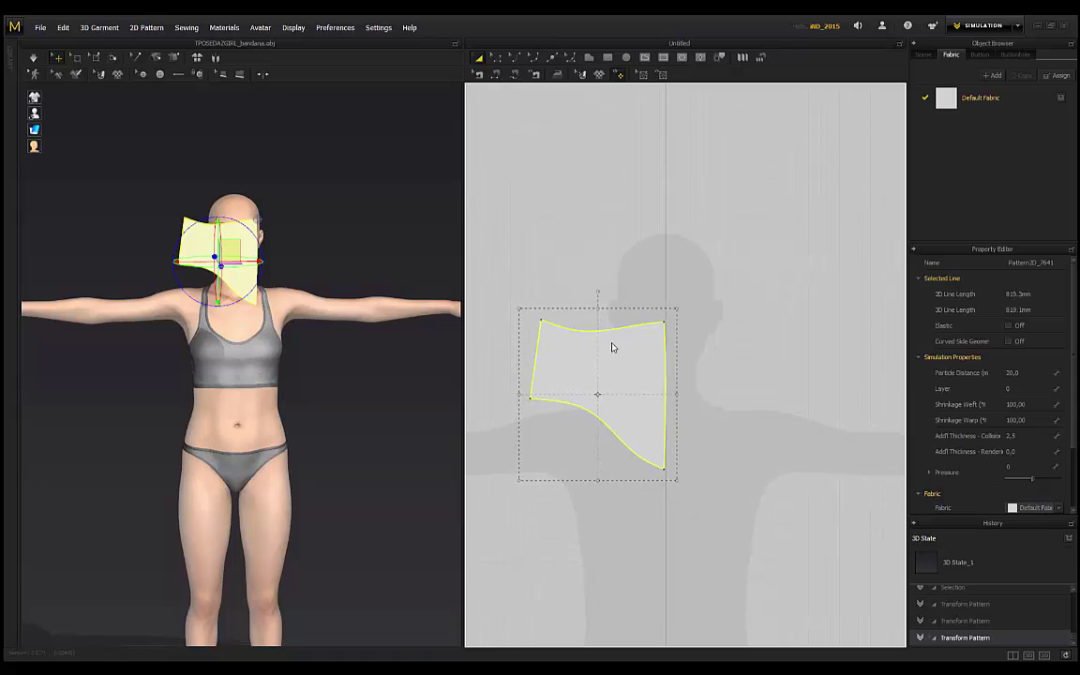
right_click(615, 366)
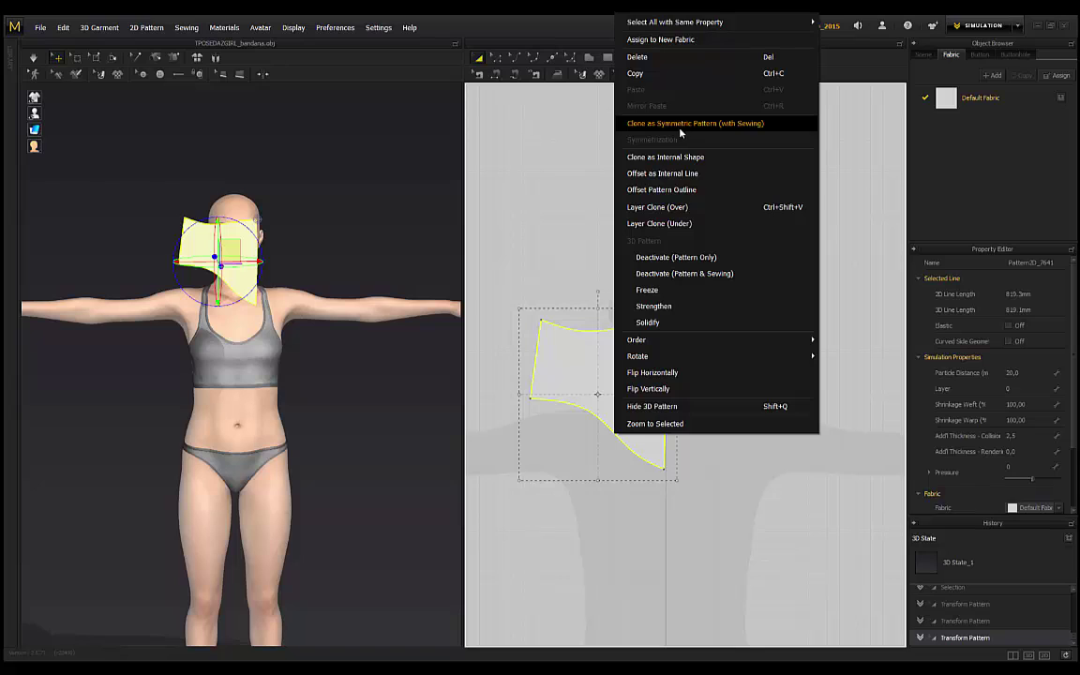
left_click(571, 268)
left_click(617, 367)
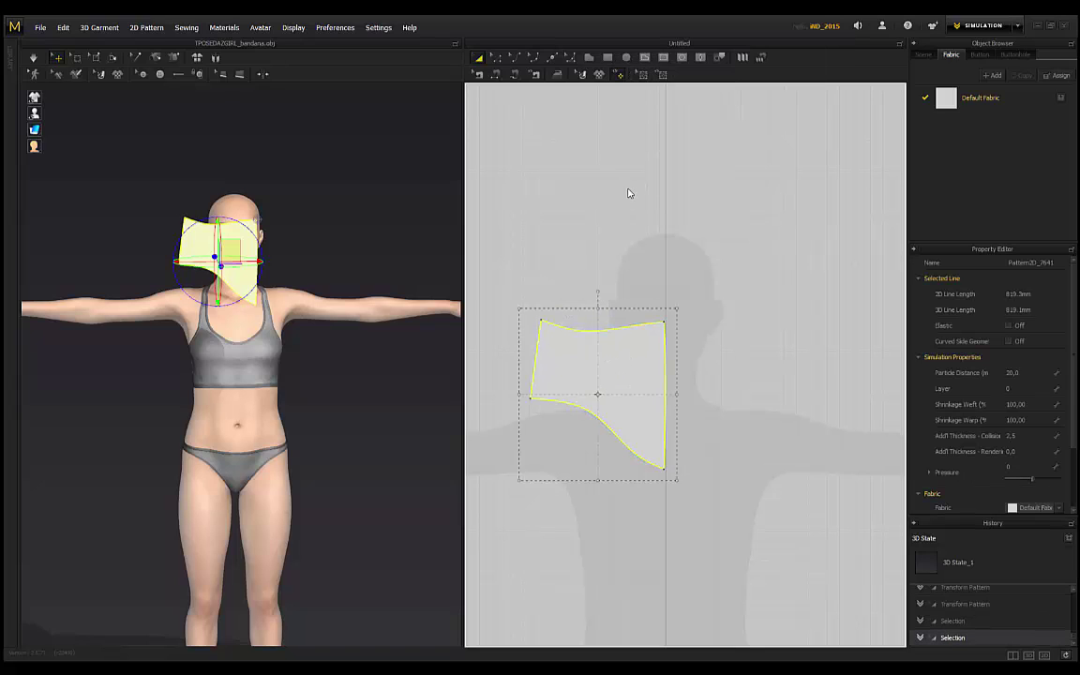
right_click(612, 371)
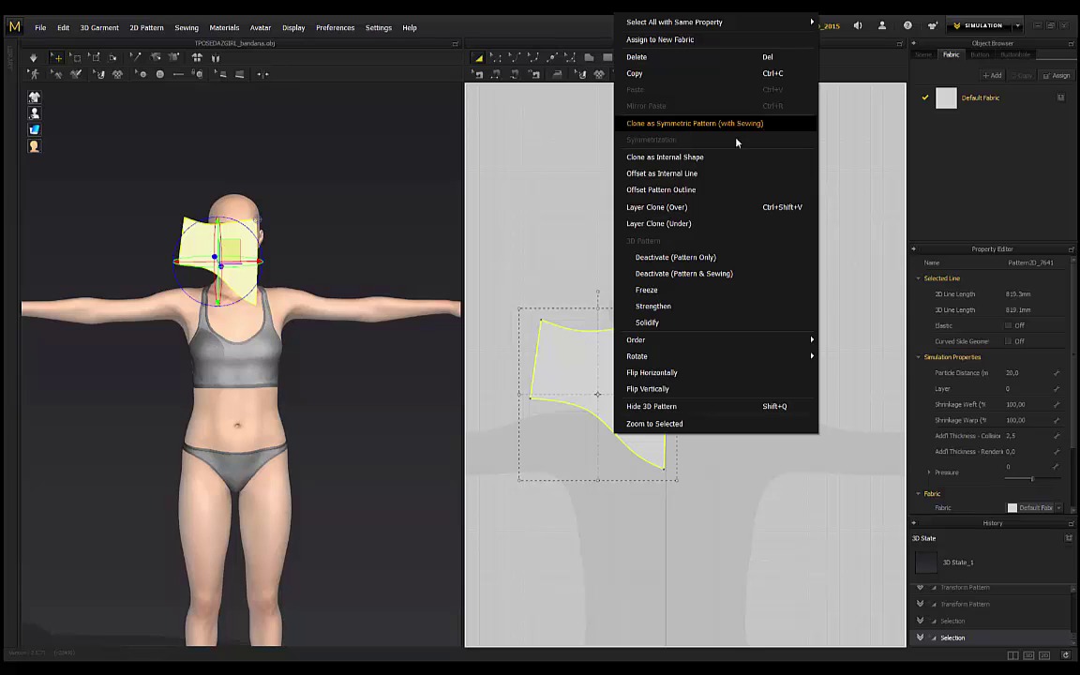
left_click(556, 236)
middle_click_drag(609, 251, 600, 249)
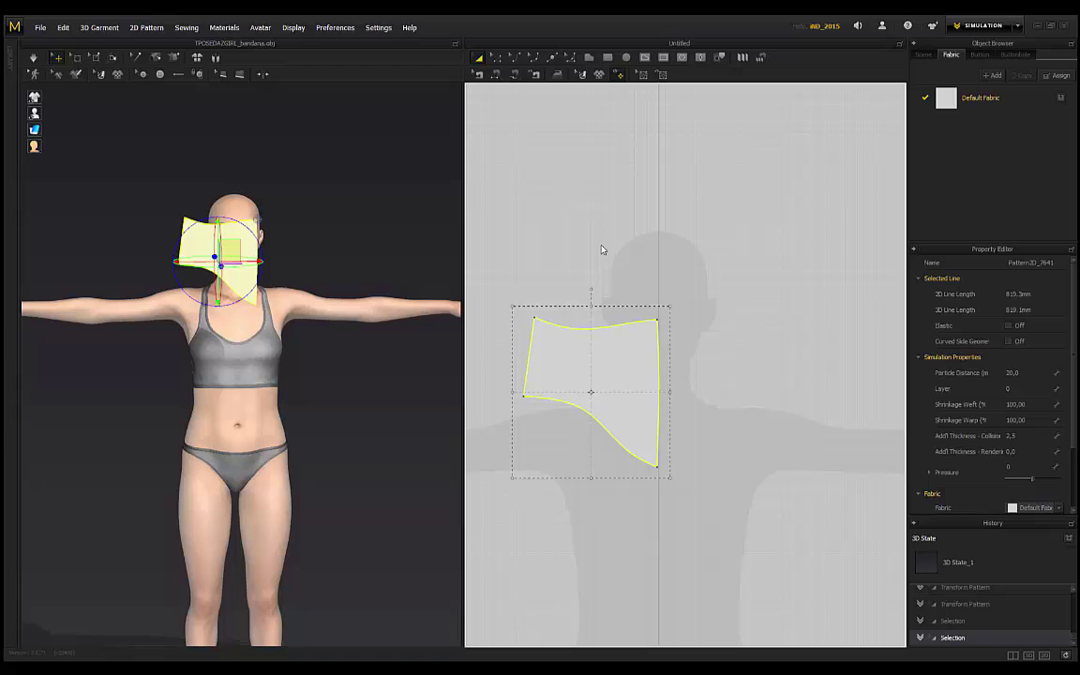
right_click(631, 361)
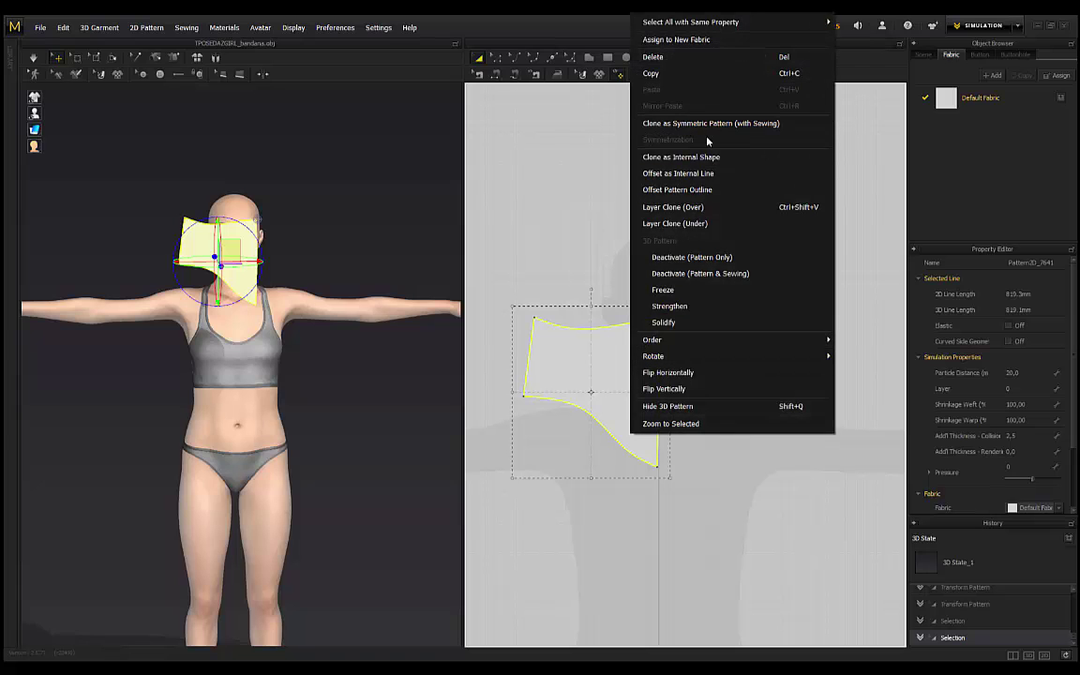
left_click(526, 239)
Step: Clone the piece as a symmetric pattern with sewing, placing the copy just across the centre line about 239 mm away
right_click(609, 367)
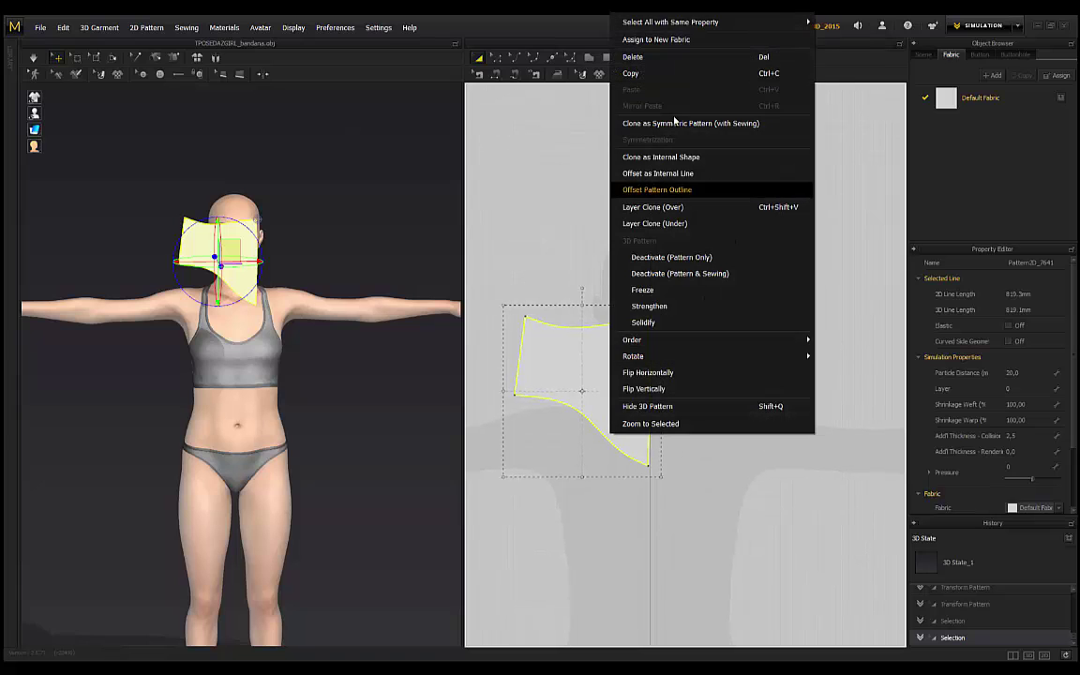
left_click(593, 114)
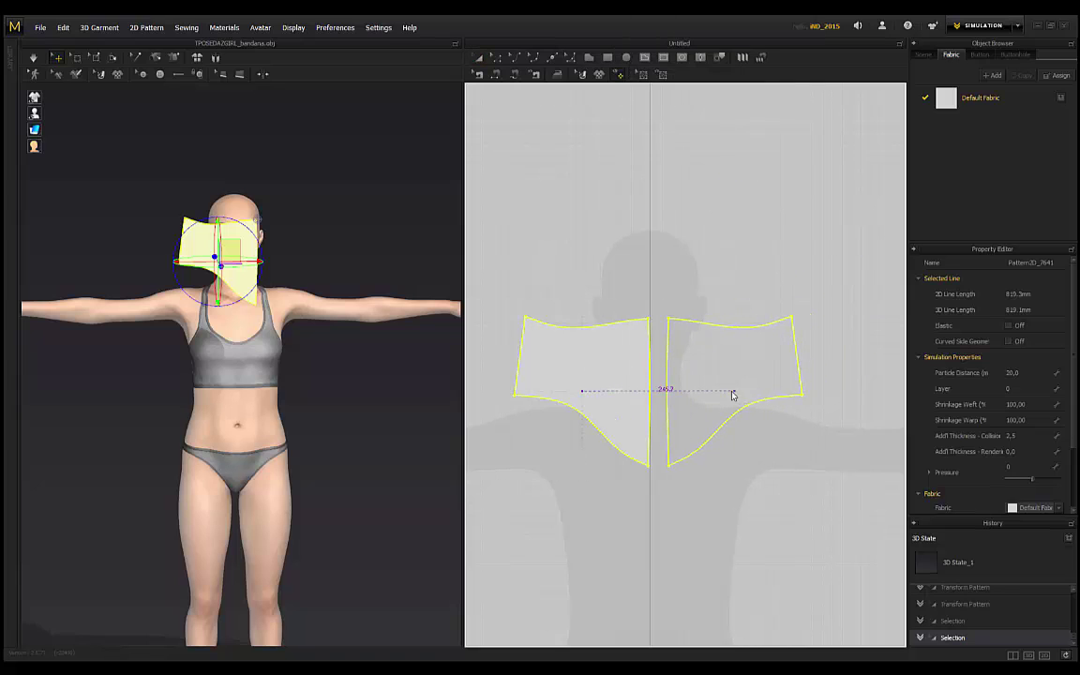
left_click(577, 206)
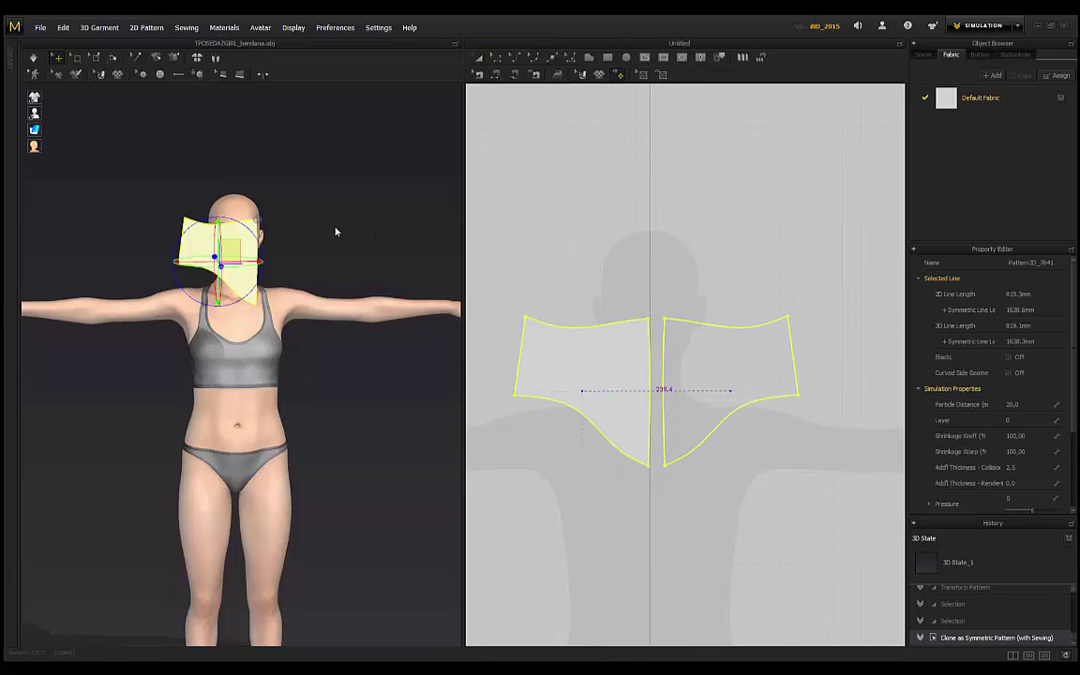
Step: Rotate the original pattern piece about its vertical axis in the 3D view so it runs along the right side of the avatar's face
mouse_move(270, 169)
right_mouse_down()
mouse_move(331, 204)
mouse_move(255, 221)
right_mouse_up()
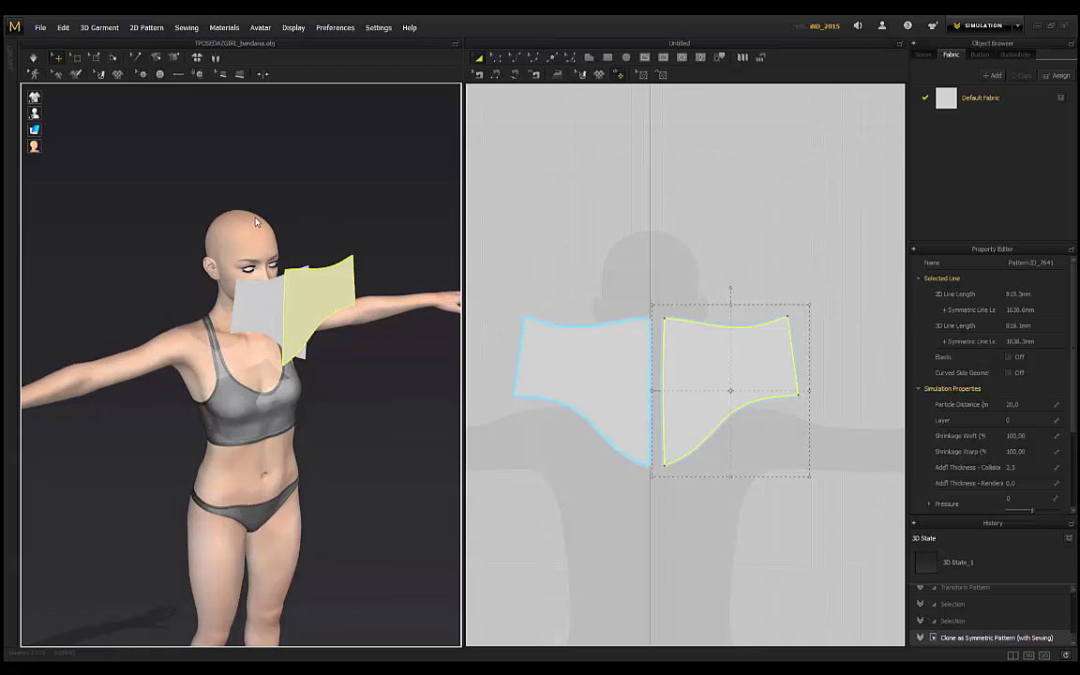
mouse_move(39, 117)
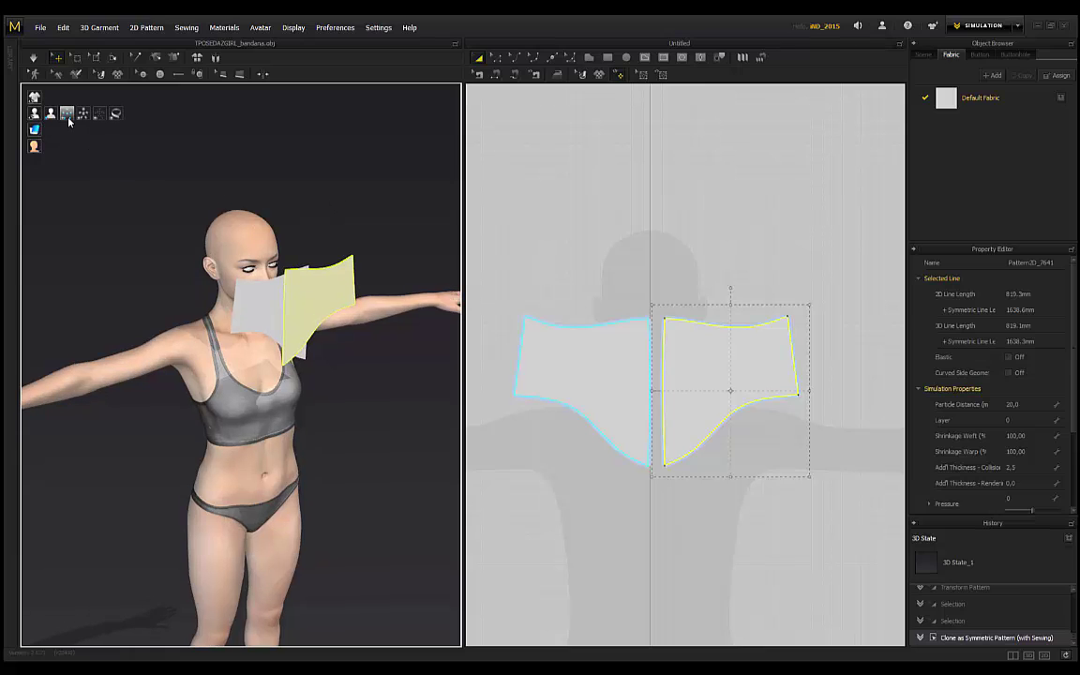
right_click_drag(215, 173, 311, 190)
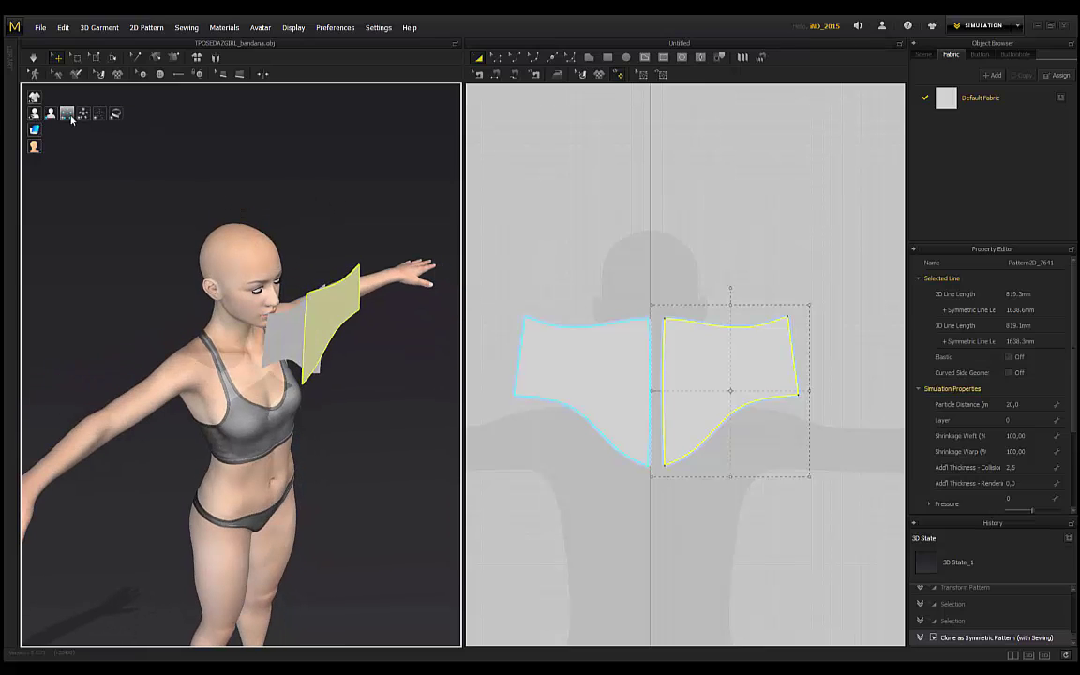
left_click(69, 116)
left_click(69, 115)
left_click(292, 157)
left_click(286, 334)
right_click_drag(298, 229, 292, 202)
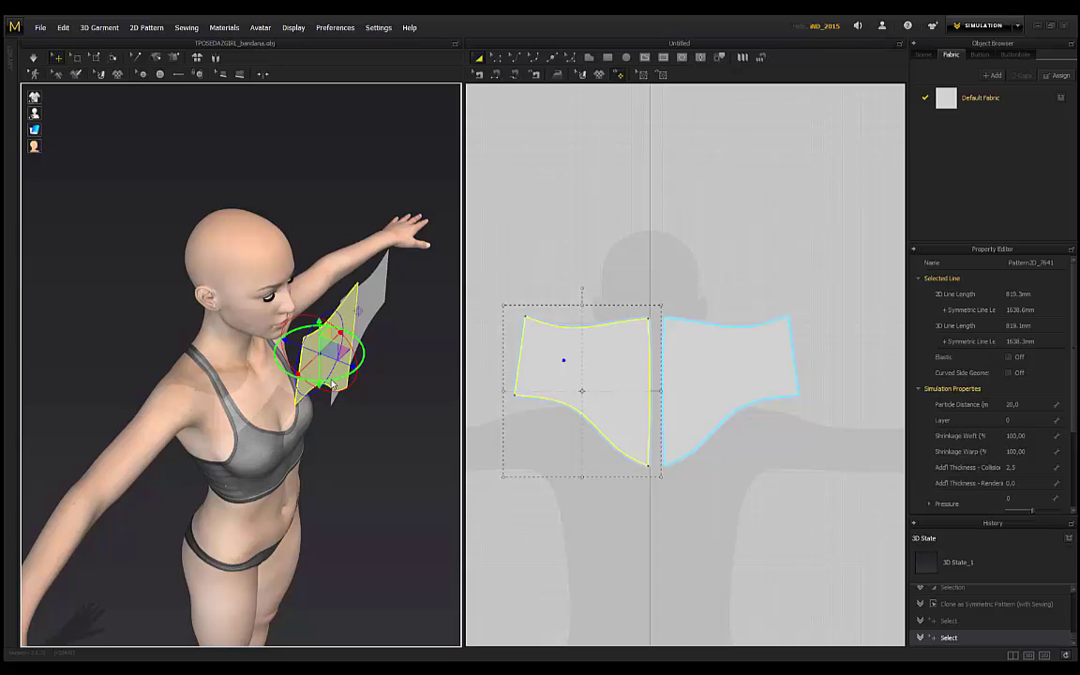
left_click_drag(299, 356, 253, 384)
Step: Rotate the mirrored pattern piece in the 3D view so it runs along the left side of the avatar's face
right_click_drag(343, 235, 266, 284)
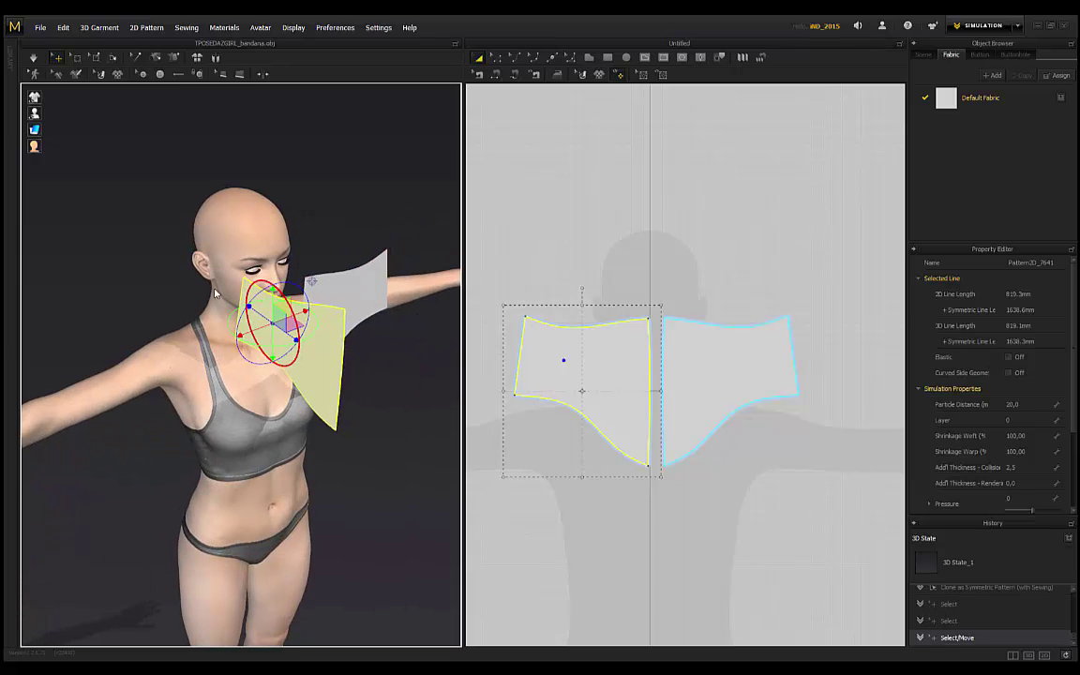
right_click_drag(398, 347, 313, 375)
left_click(301, 412)
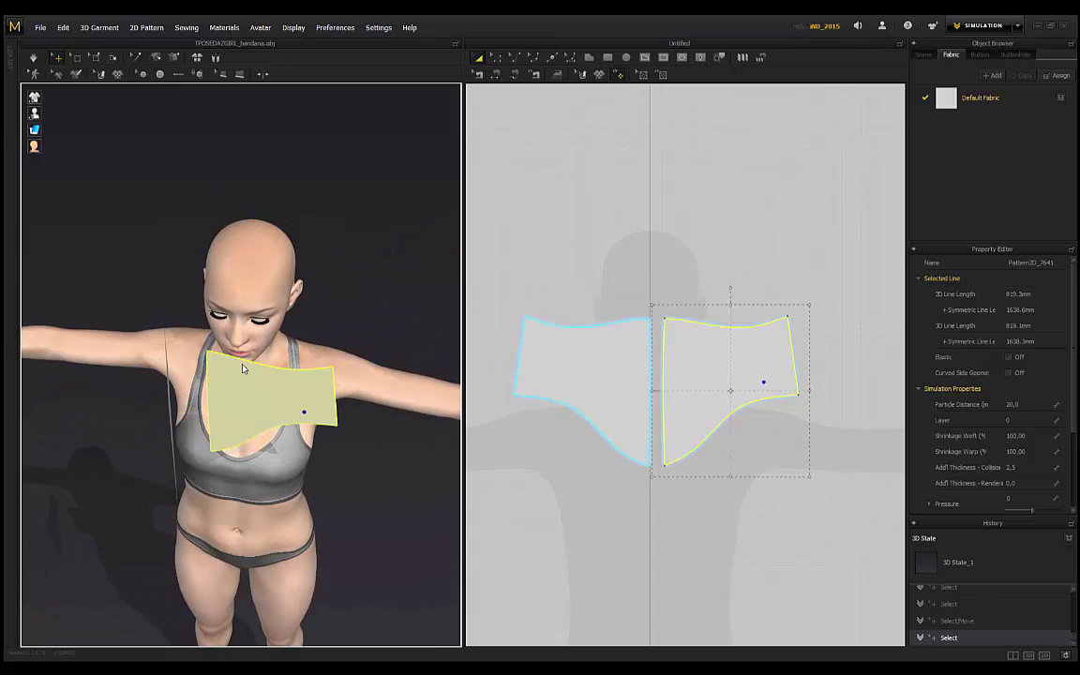
left_click_drag(266, 395, 307, 350)
right_click_drag(274, 266, 192, 208)
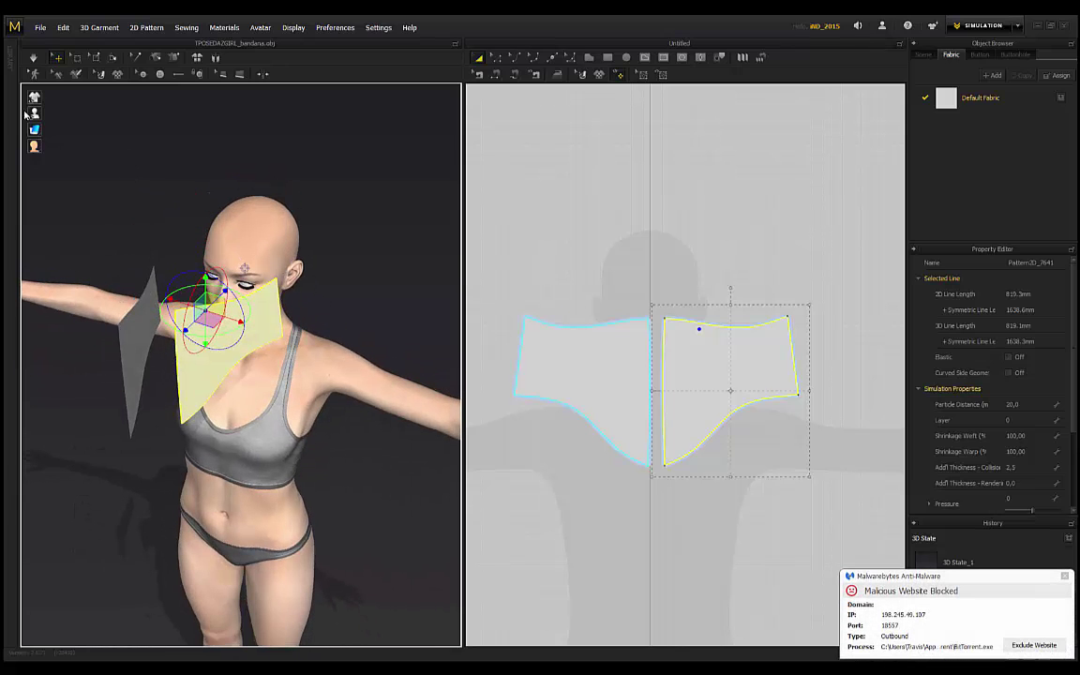
Step: Show the avatar's arrangement points and snap the mirrored pattern piece to the point at the left side of the head
left_click(68, 114)
right_click_drag(338, 231, 308, 324)
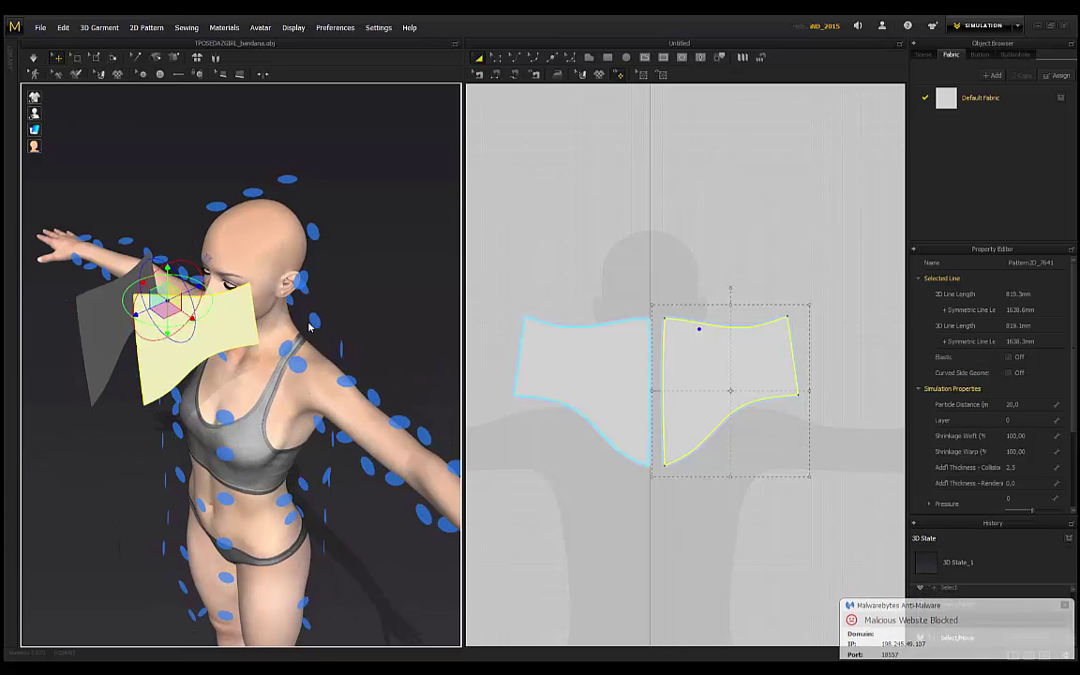
left_click(301, 287)
Step: Snap the original pattern piece to the arrangement point at the right side of the avatar's head
right_click_drag(121, 220, 283, 350)
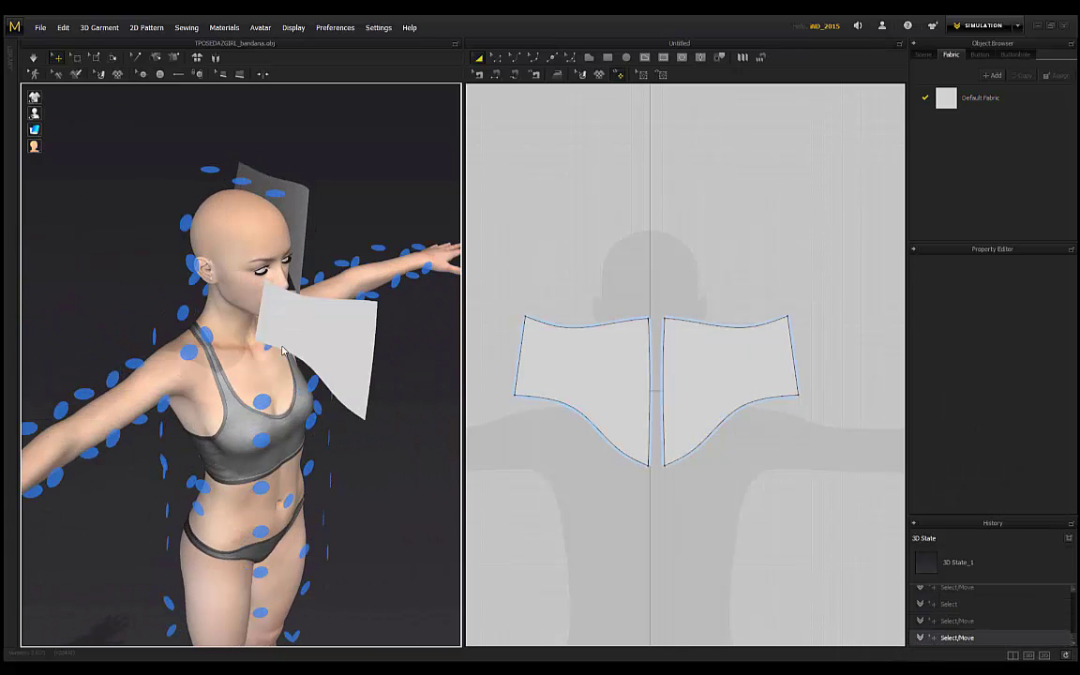
left_click(315, 326)
right_click_drag(150, 272, 227, 225)
left_click(226, 224)
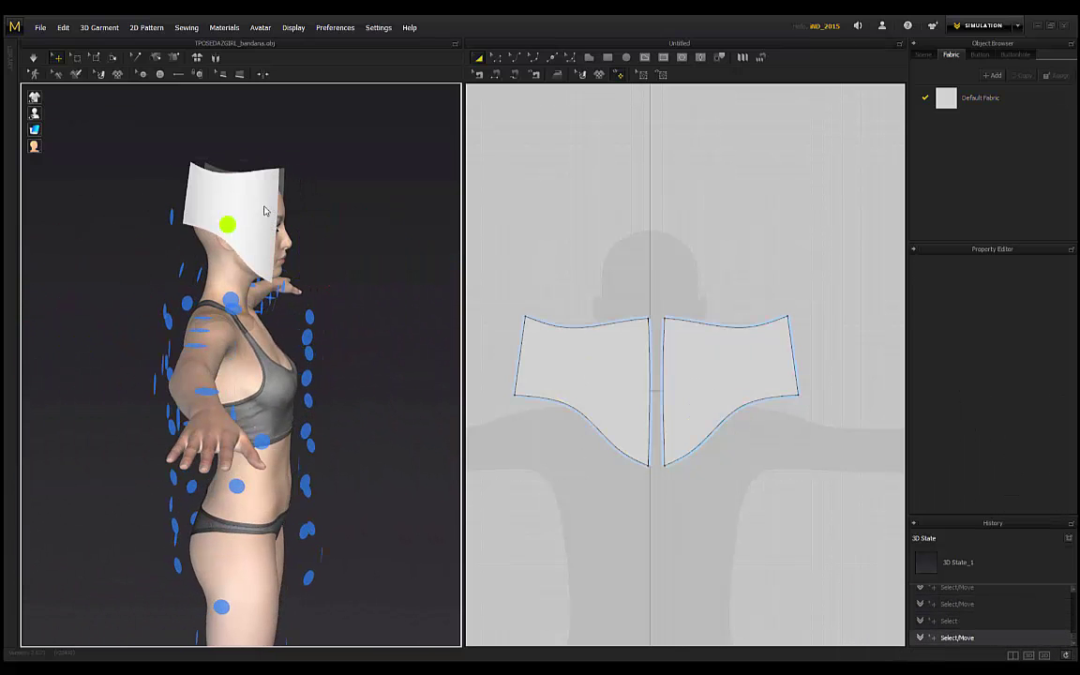
Step: Move the original pattern piece down so it covers the right side of the avatar's lower face
left_click(260, 204)
scroll(246, 196, "up", 2)
scroll(246, 196, "up", 2)
middle_click_drag(328, 203, 321, 343)
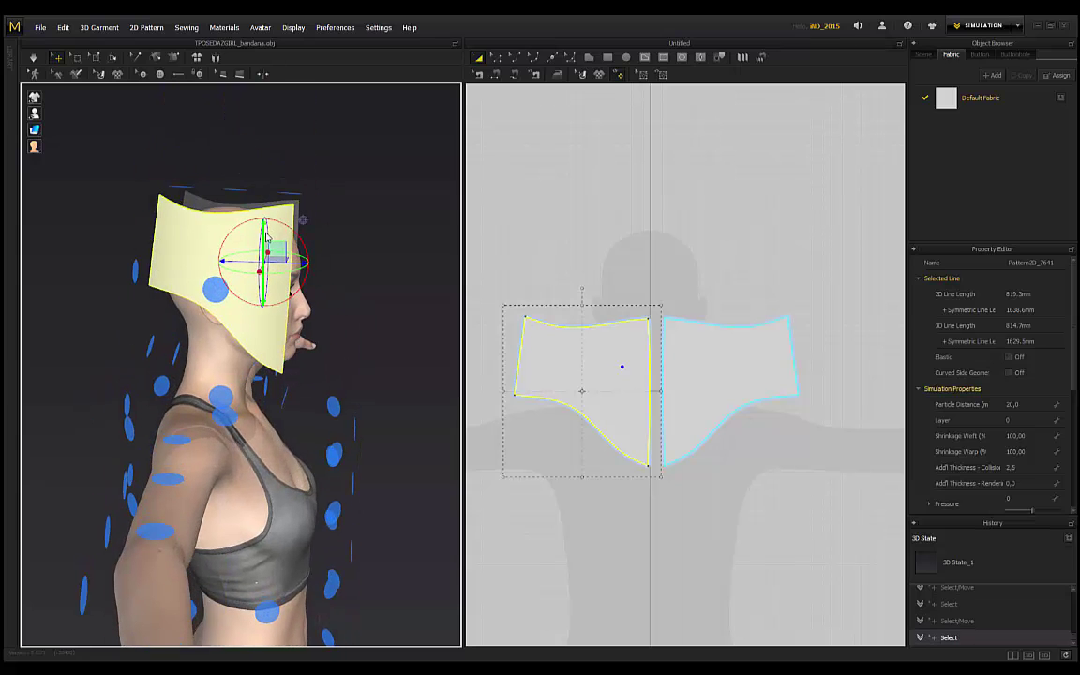
left_click_drag(273, 252, 269, 313)
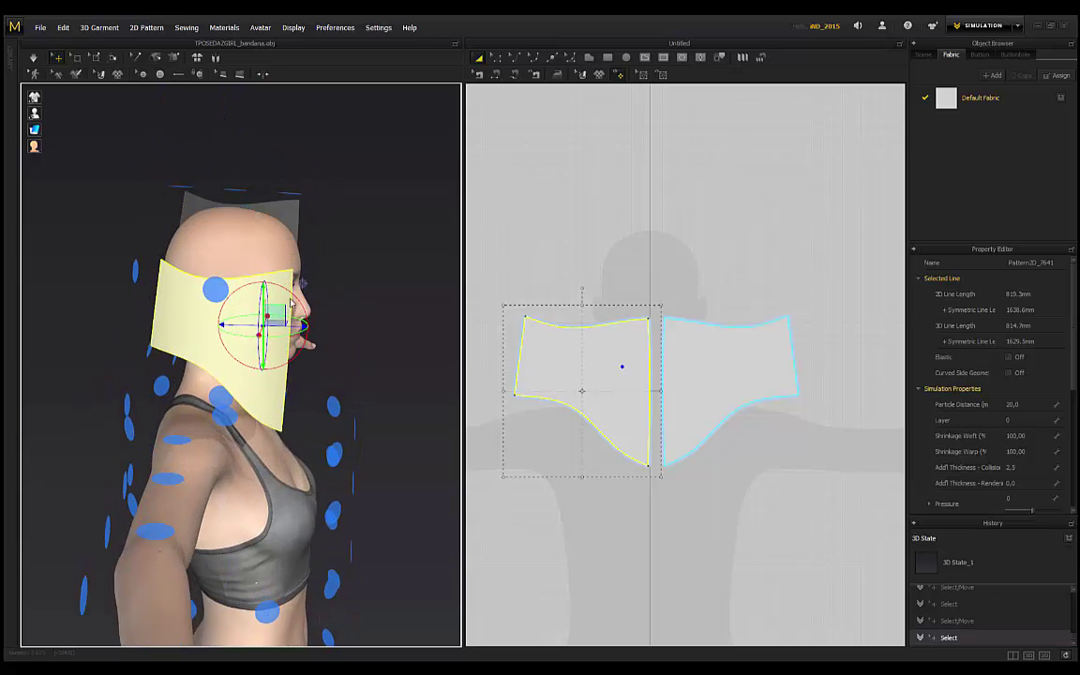
Step: Move the mirrored pattern piece down so it covers the left side of the avatar's lower face
right_click_drag(305, 242, 155, 239)
left_click(301, 261)
right_click_drag(354, 234, 272, 229)
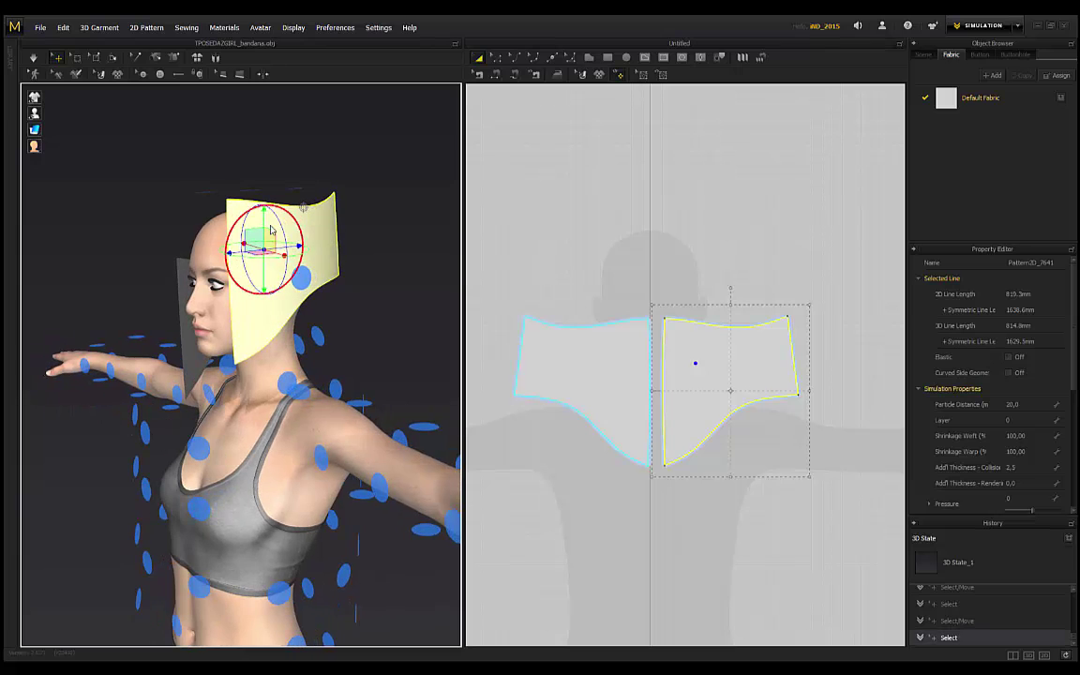
left_click_drag(264, 223, 263, 282)
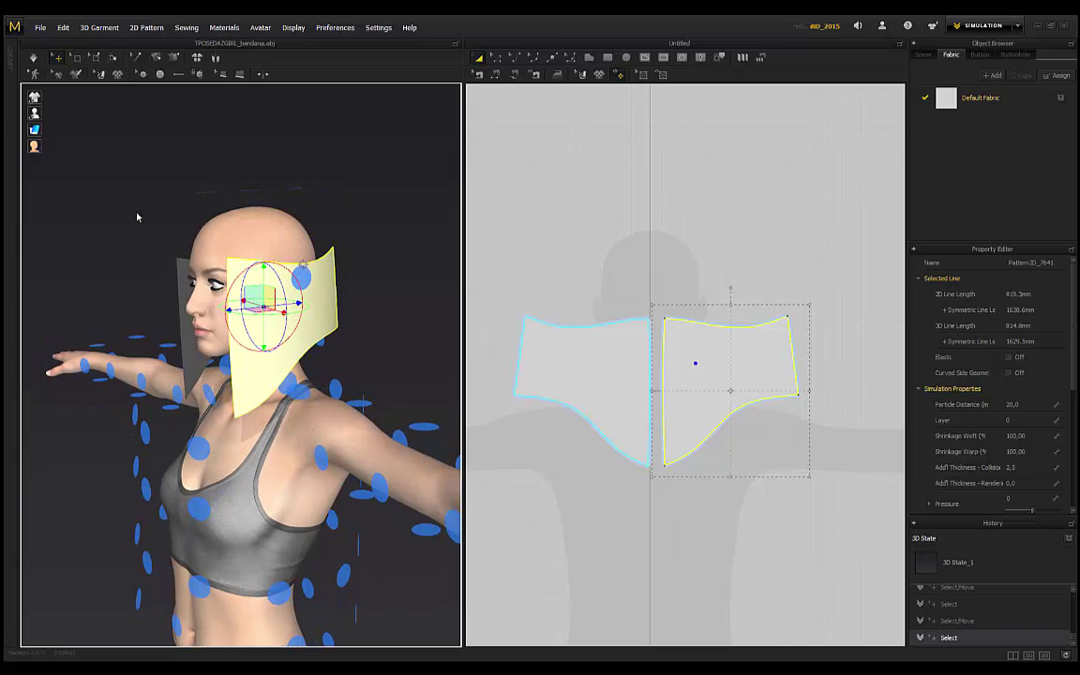
Step: Sew the two pieces' centre-front edges together and their outer back edges together with segment sewing
right_click_drag(138, 216, 415, 199)
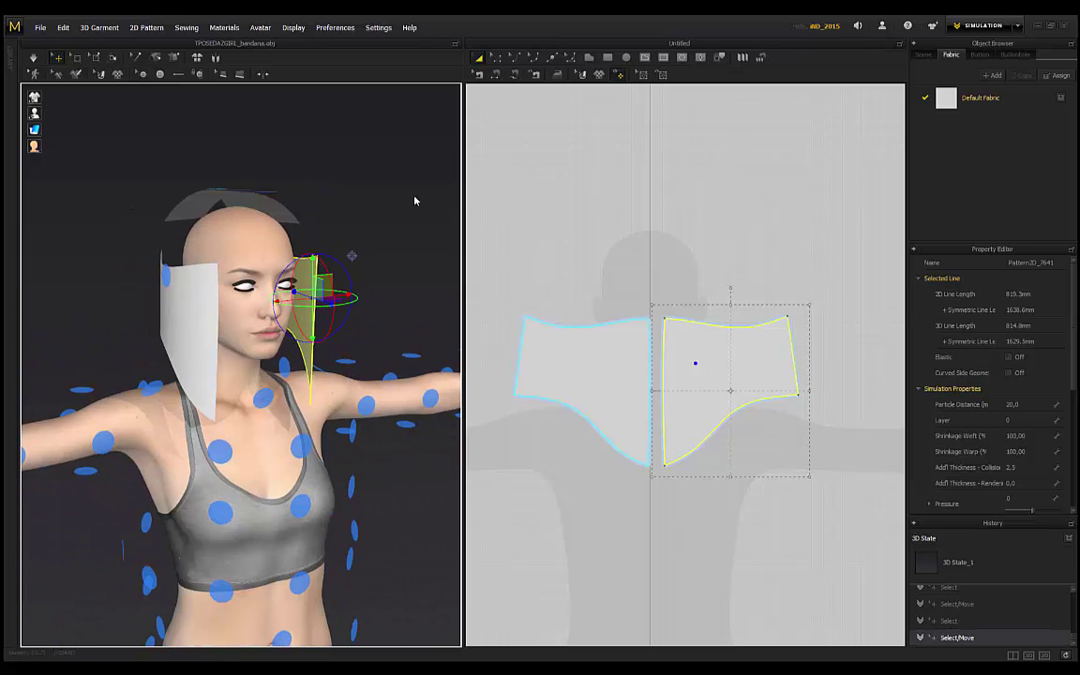
left_click(497, 79)
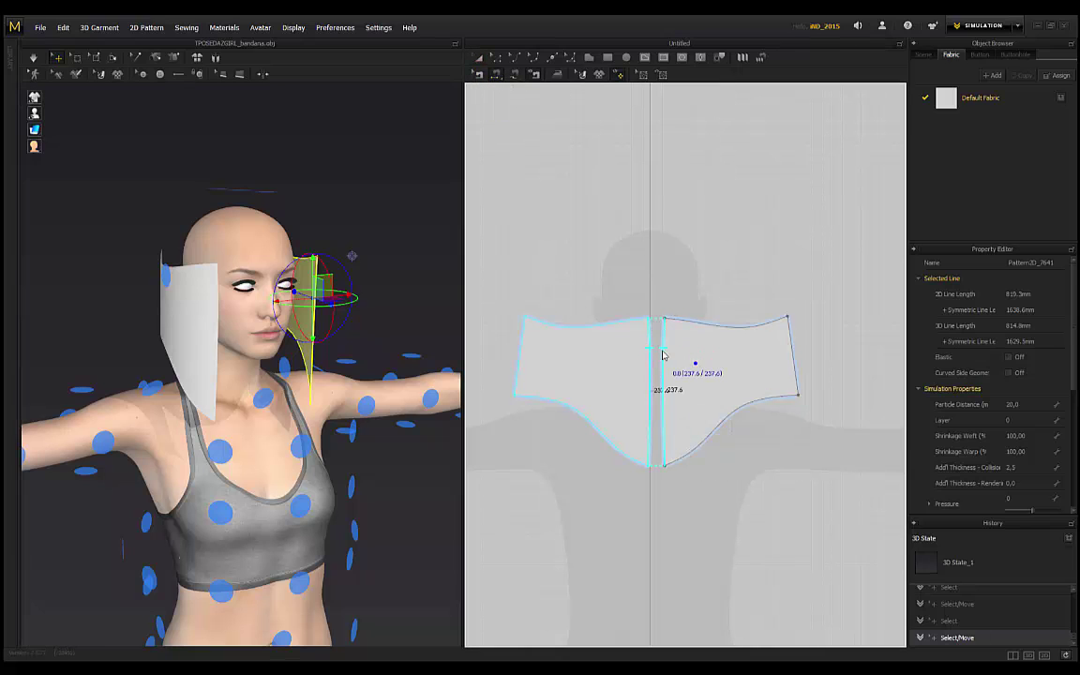
right_click_drag(344, 236, 478, 302)
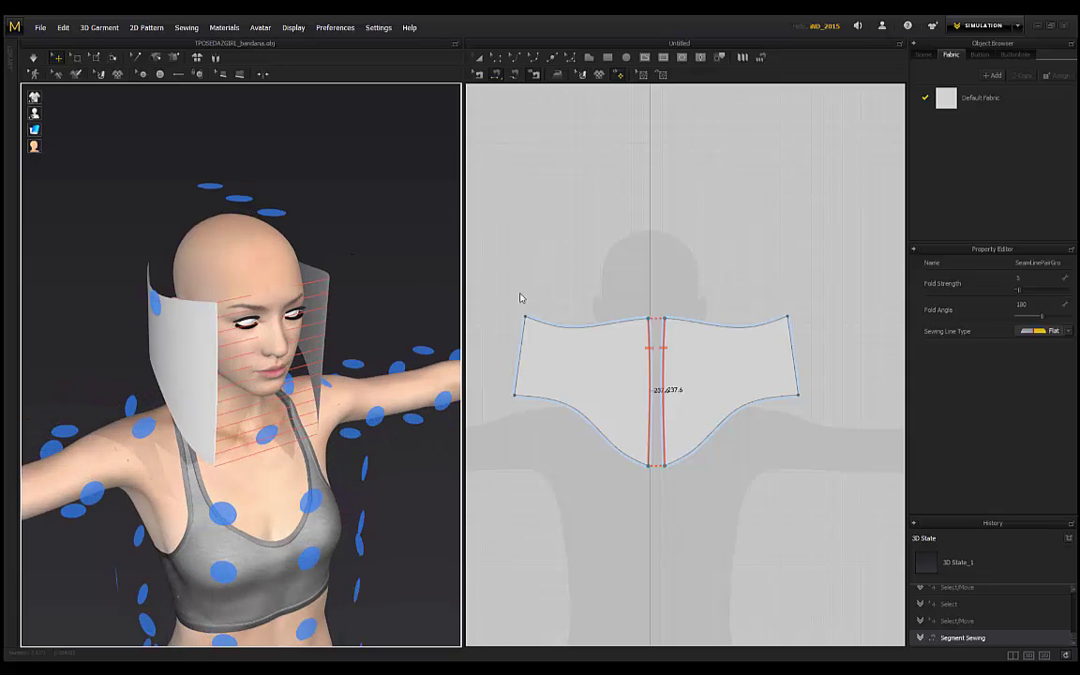
left_click(523, 342)
left_click(790, 339)
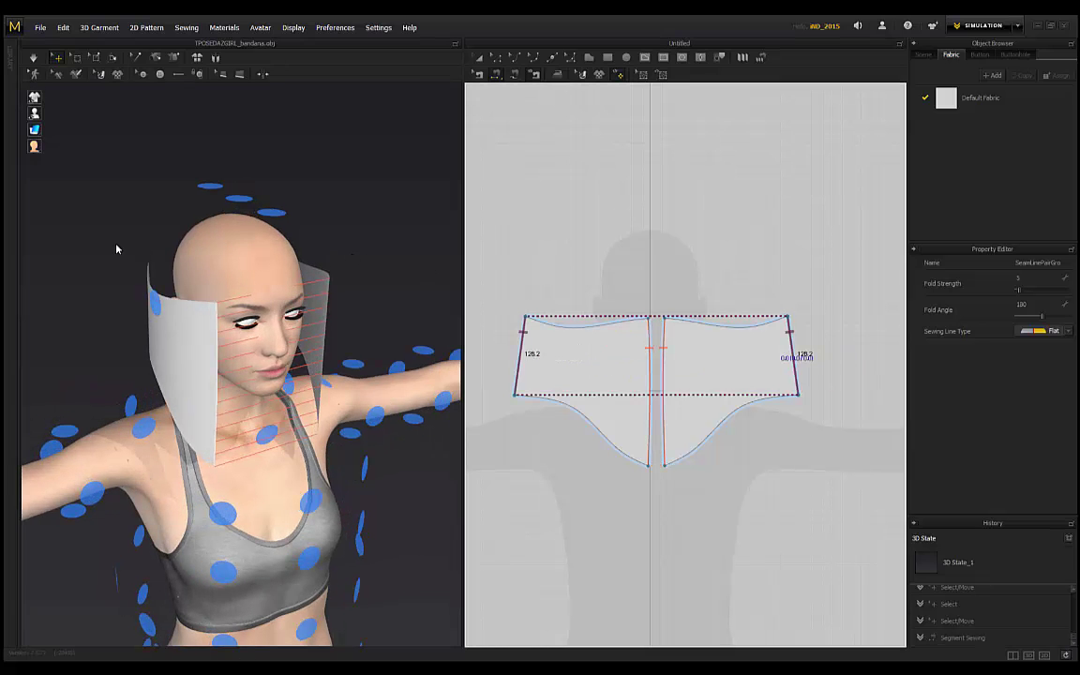
Step: Select both pattern pieces together in the 3D view and lower them to the avatar's neck
right_click_drag(114, 244, 267, 299)
left_click(274, 309)
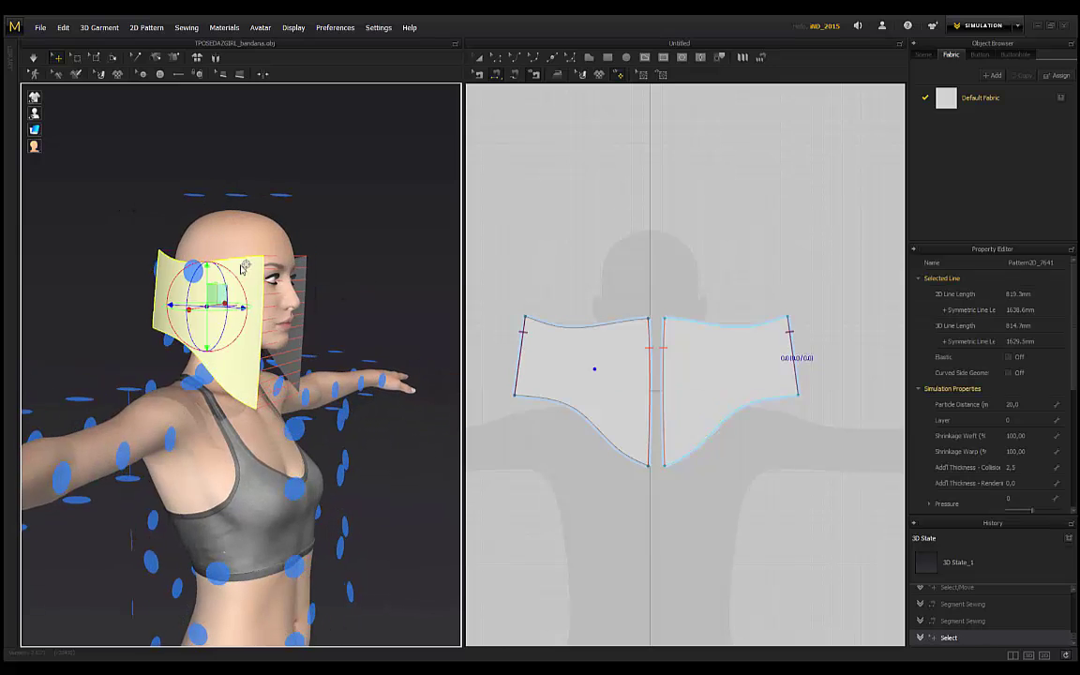
left_click(275, 308, "shift")
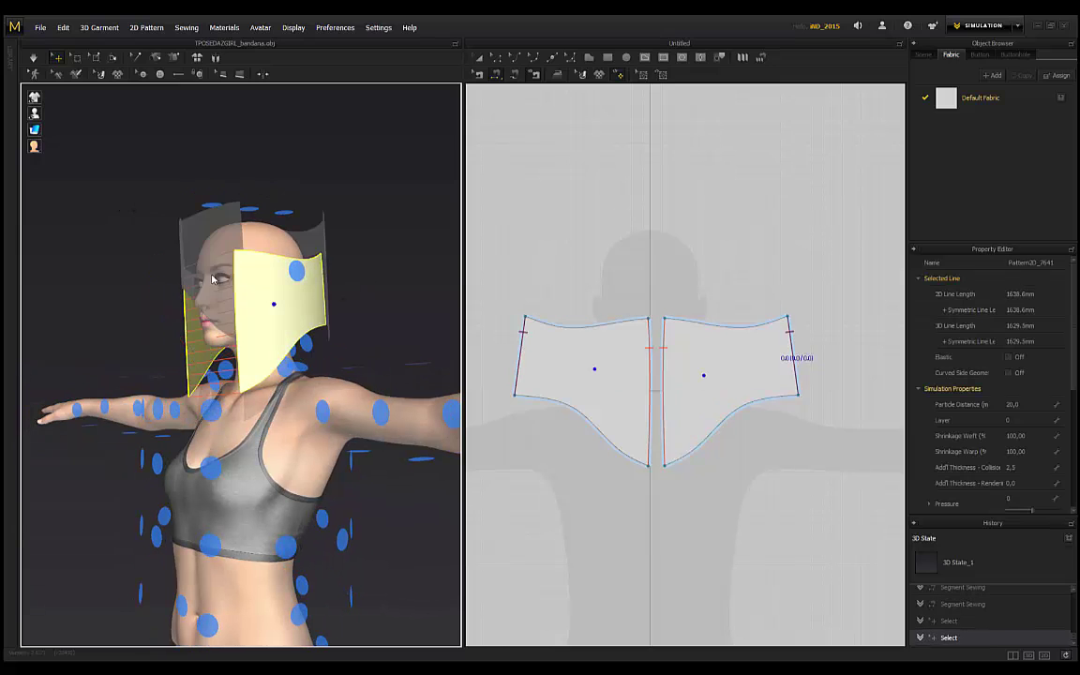
left_click(279, 297)
left_click_drag(278, 269, 277, 310)
Step: Shift both pieces forward of the face and raise them so their upper edge sits across the nose
right_click_drag(282, 223, 458, 245)
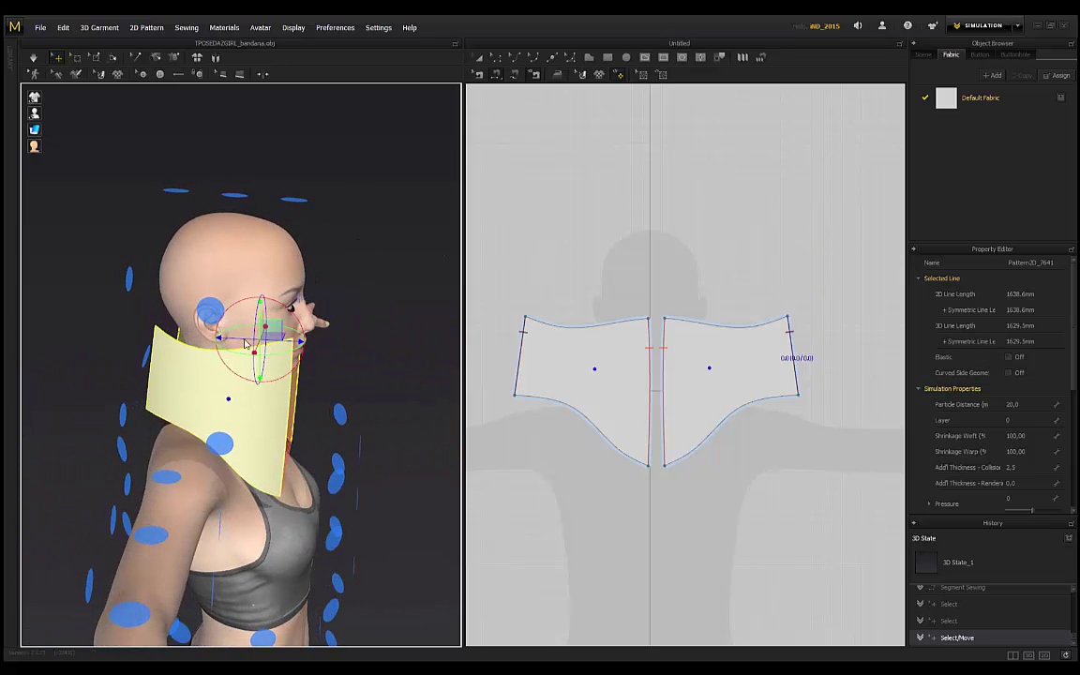
left_click_drag(293, 344, 308, 343)
right_click_drag(342, 261, 274, 293)
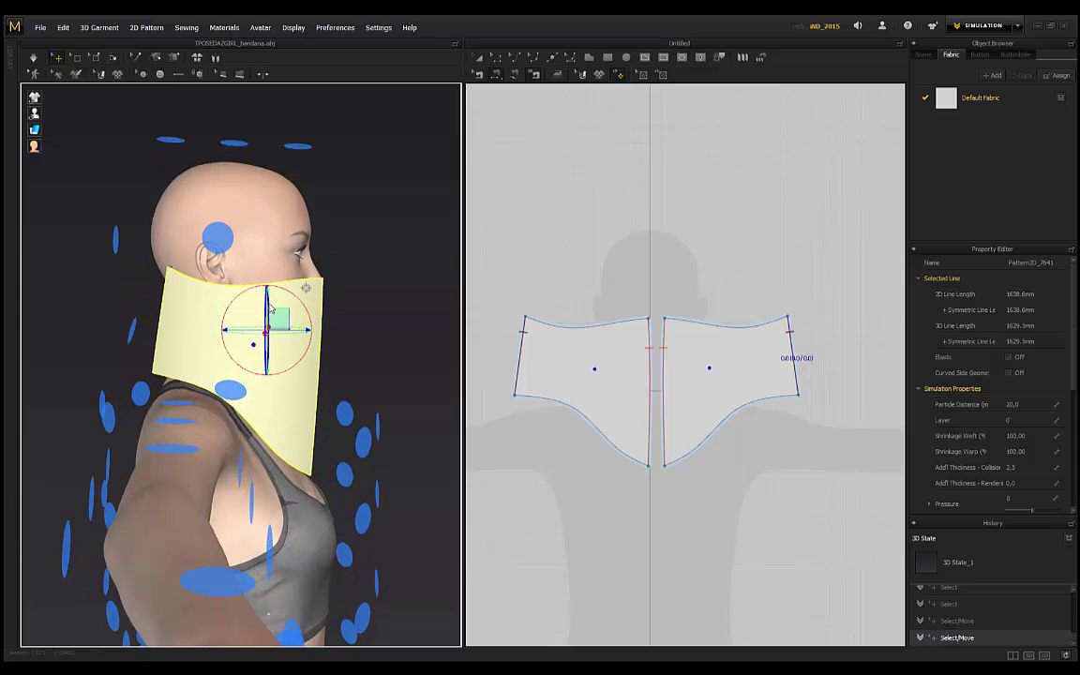
left_click_drag(271, 308, 272, 296)
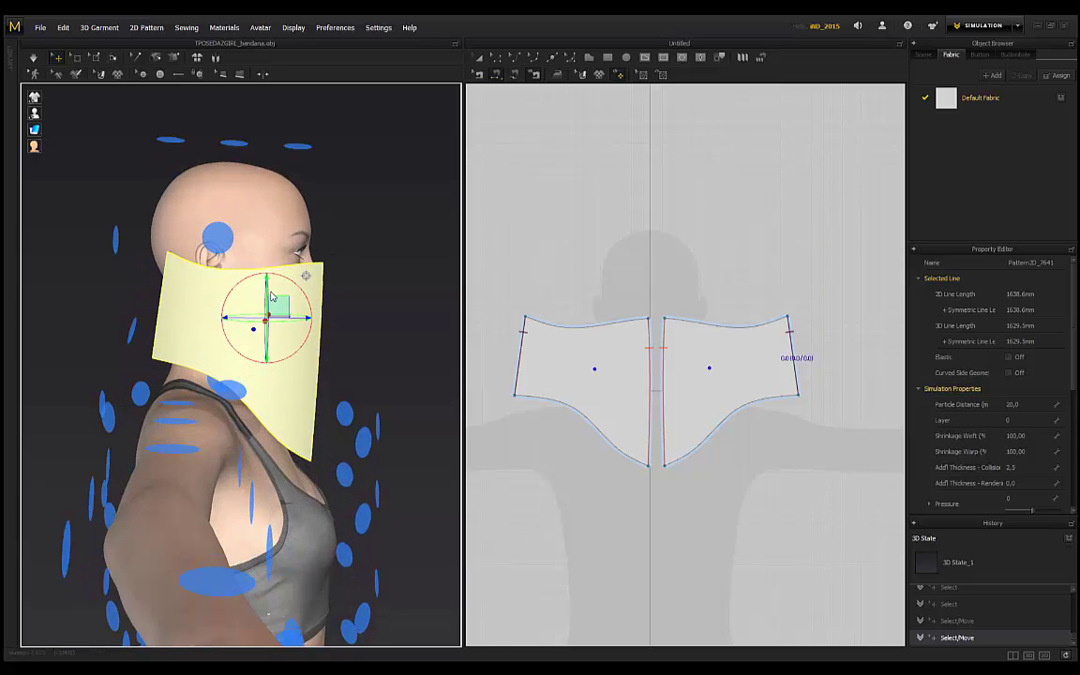
Step: Run the simulation to drape the sewn bandana around the avatar's face and neck
left_click(33, 57)
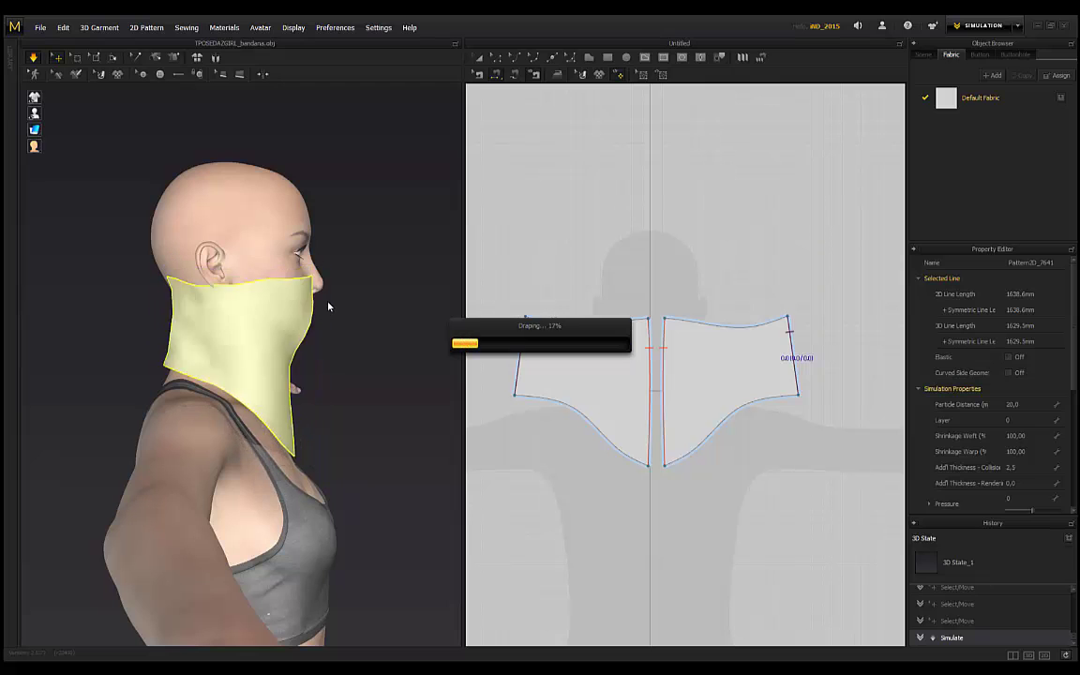
right_click_drag(349, 253, 213, 258)
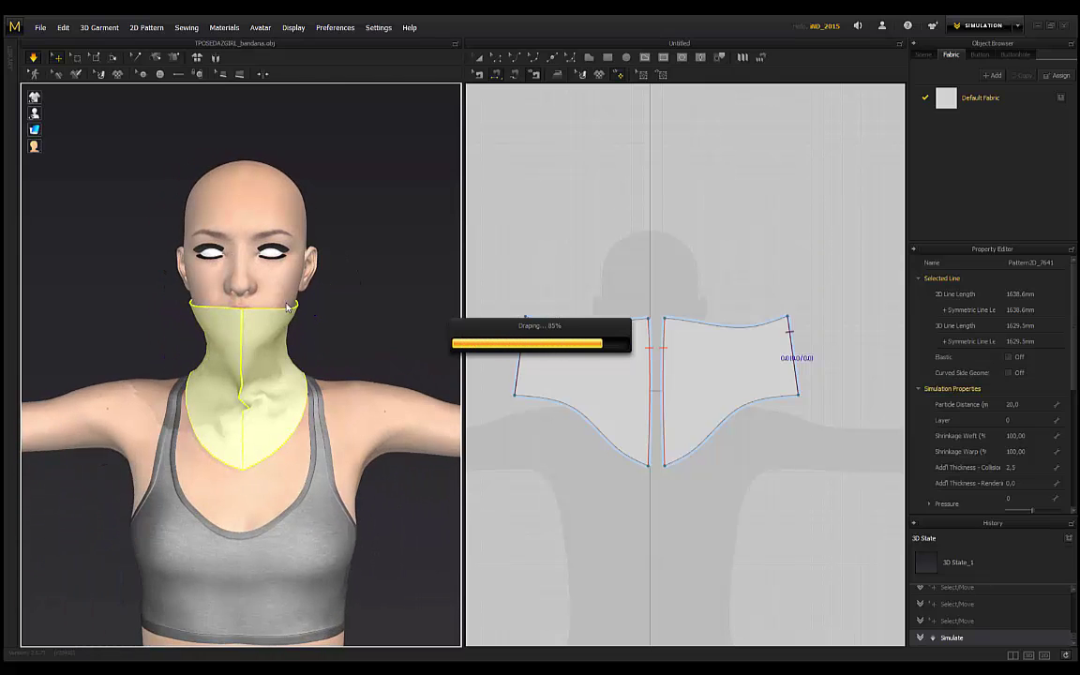
scroll(338, 293, "up", 3)
right_click_drag(339, 292, 402, 313)
middle_click_drag(342, 321, 333, 332)
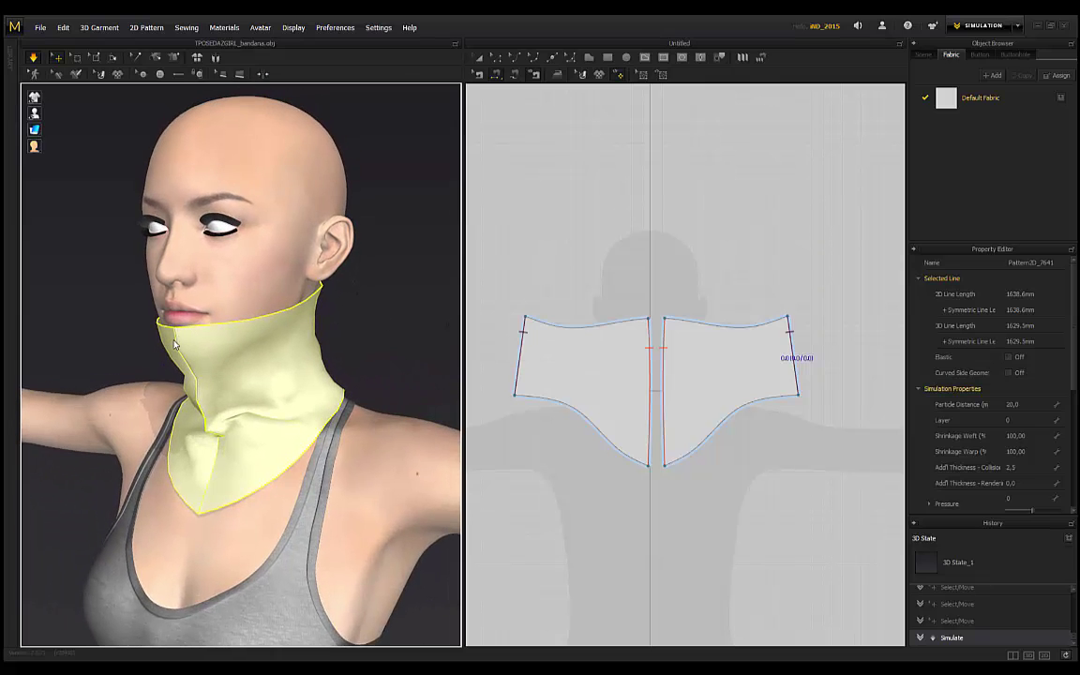
Step: Pull the front upper edge of the simulated bandana up over the avatar's mouth and nose
left_click_drag(173, 341, 150, 232)
right_click_drag(120, 284, 294, 258)
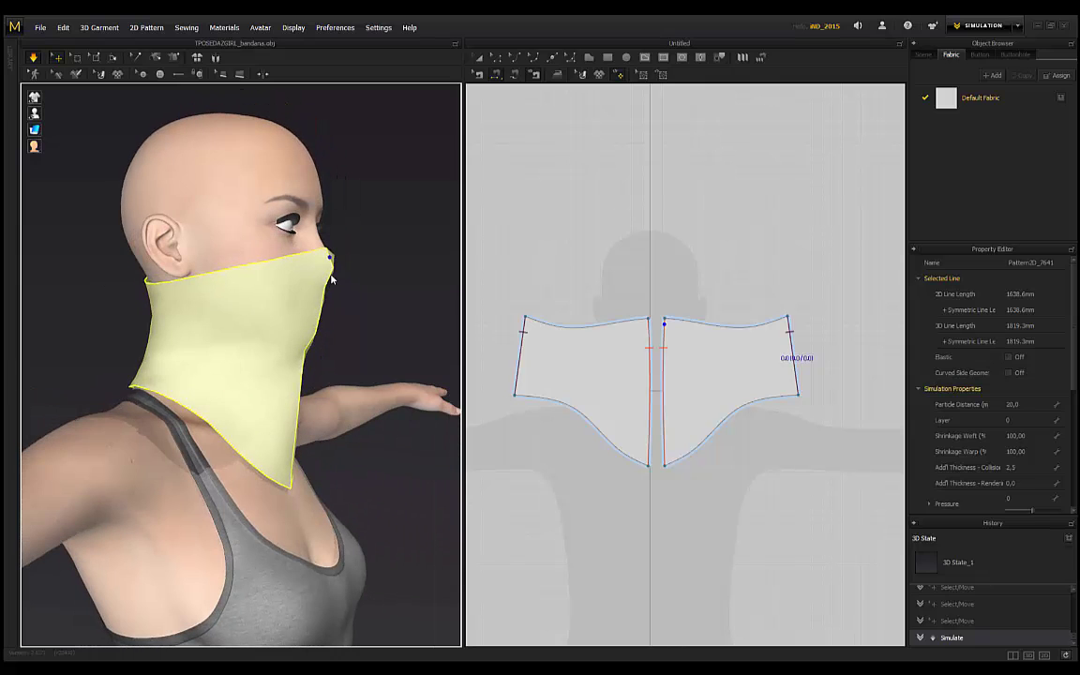
left_click_drag(330, 264, 386, 246)
left_click_drag(362, 184, 366, 192)
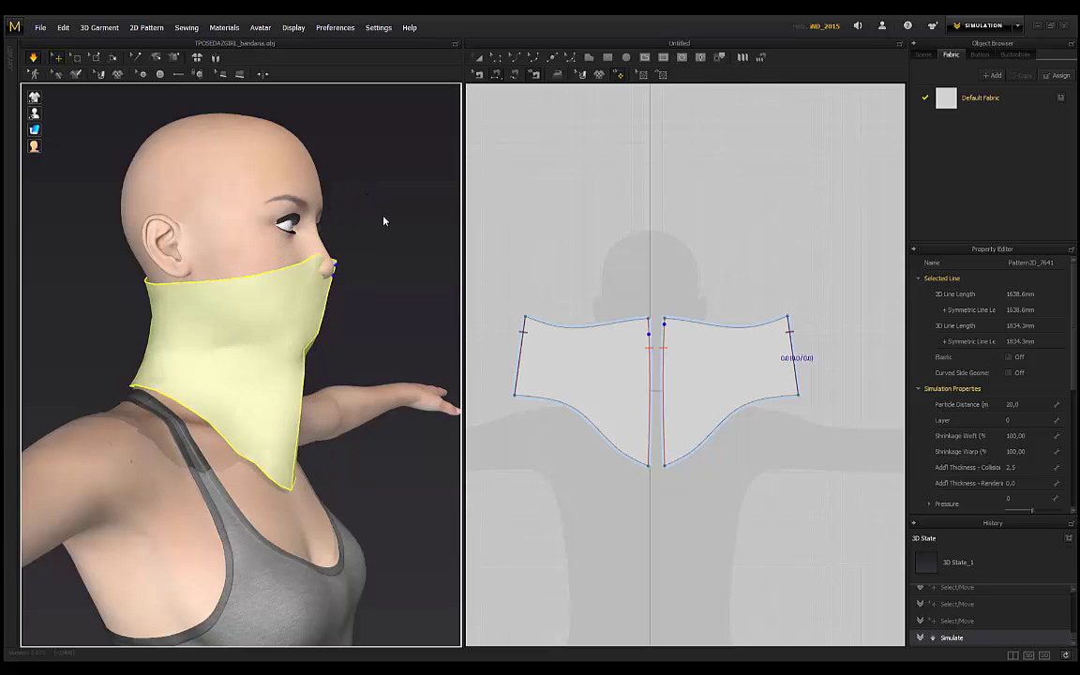
left_click_drag(334, 251, 334, 159)
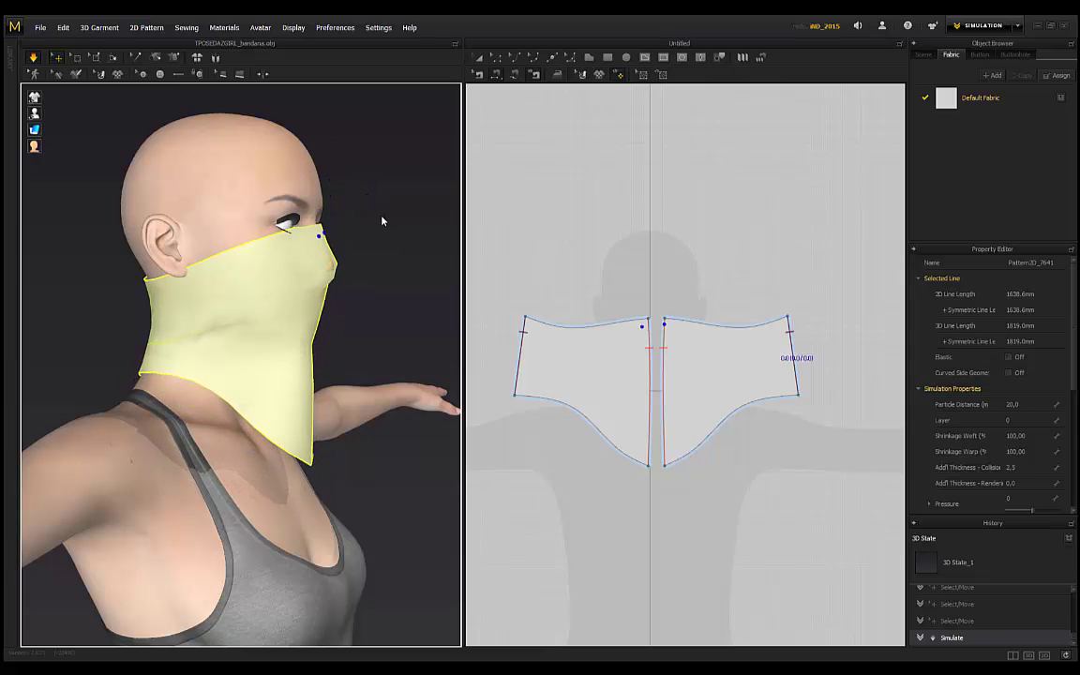
Step: Try to pull the bandana's front outward and up so the cloth clears the protruding nose tip
right_click_drag(381, 219, 267, 242)
left_click(328, 268)
right_click_drag(338, 335, 371, 324)
right_click_drag(181, 311, 134, 300)
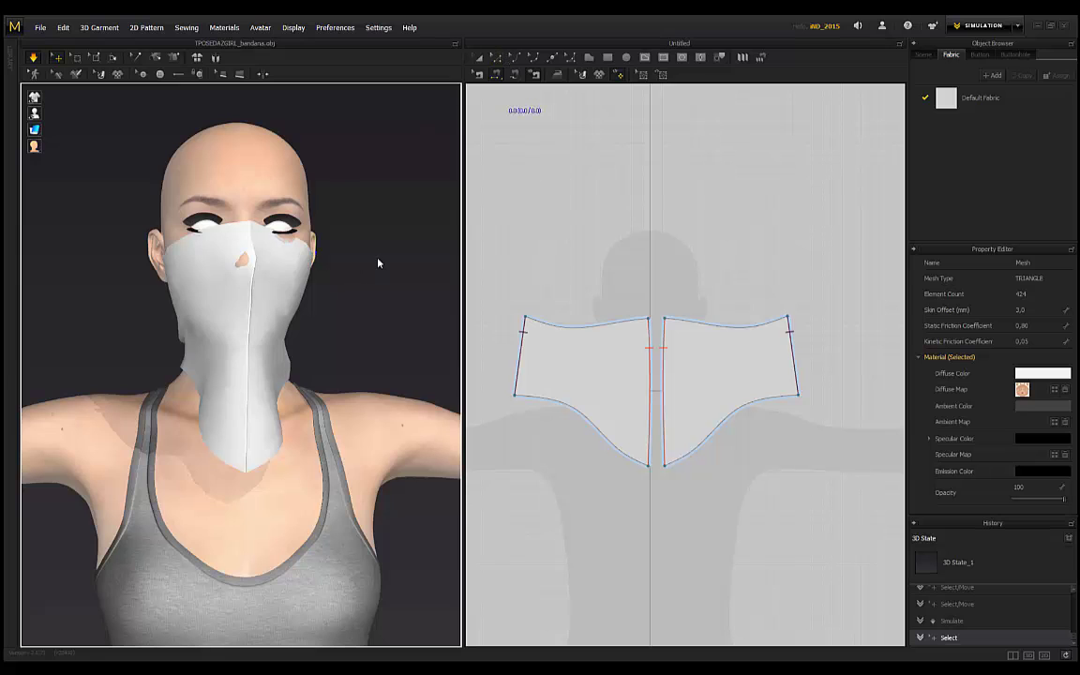
right_click_drag(378, 263, 418, 356)
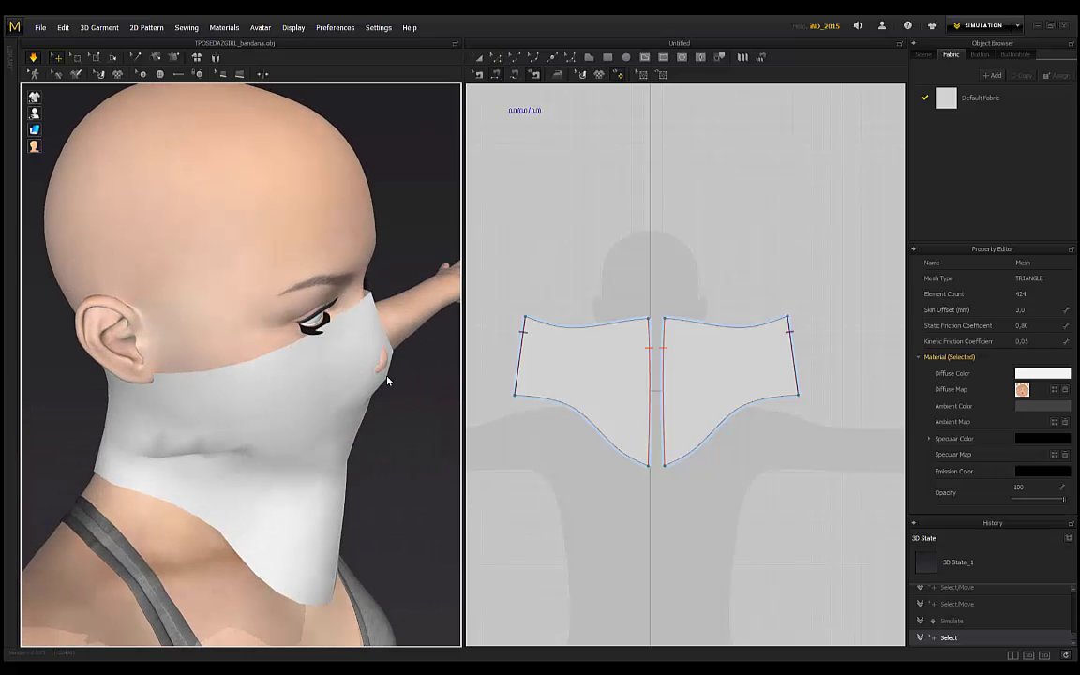
left_click_drag(387, 379, 443, 403)
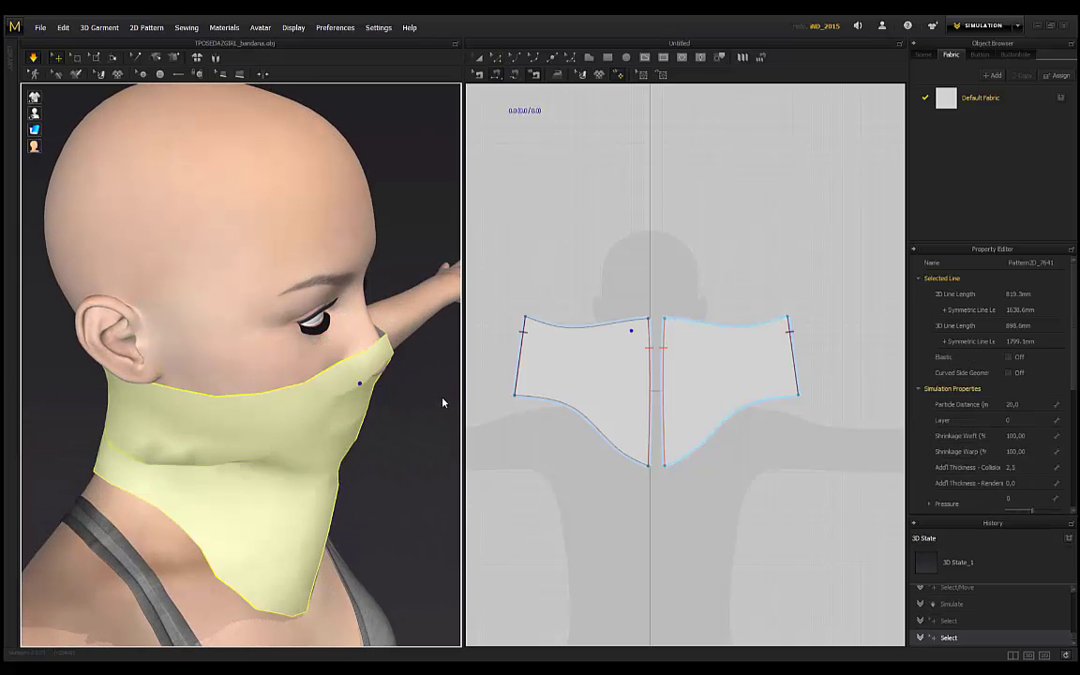
mouse_move(369, 381)
left_mouse_down()
mouse_move(381, 269)
mouse_move(419, 222)
left_mouse_up()
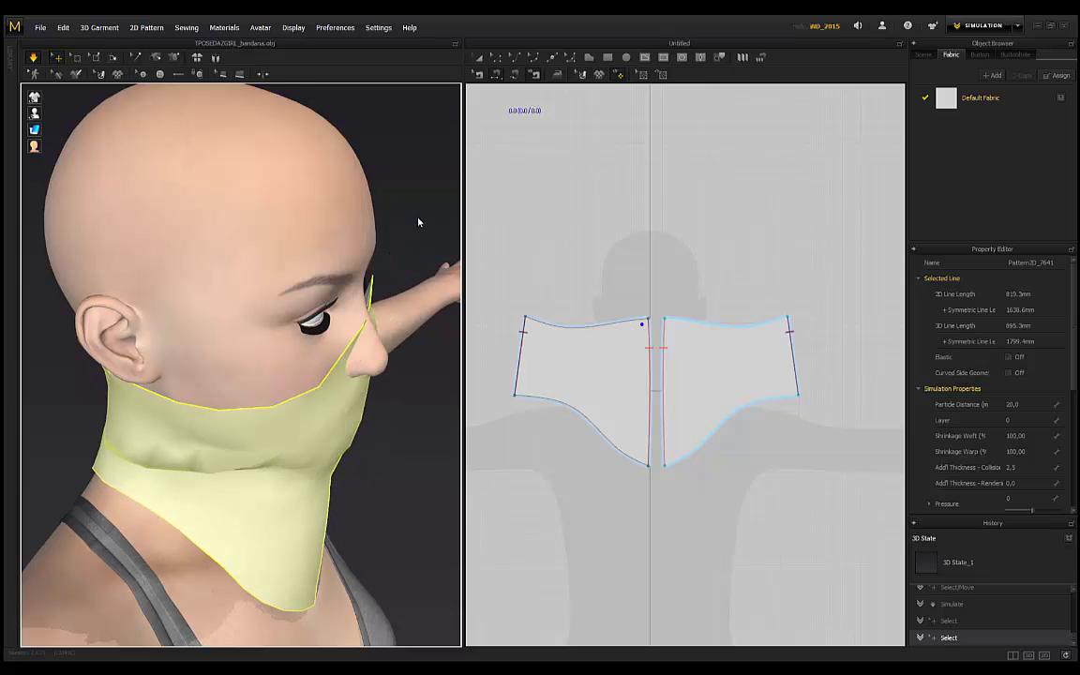
right_click_drag(413, 228, 315, 302)
left_click(366, 261)
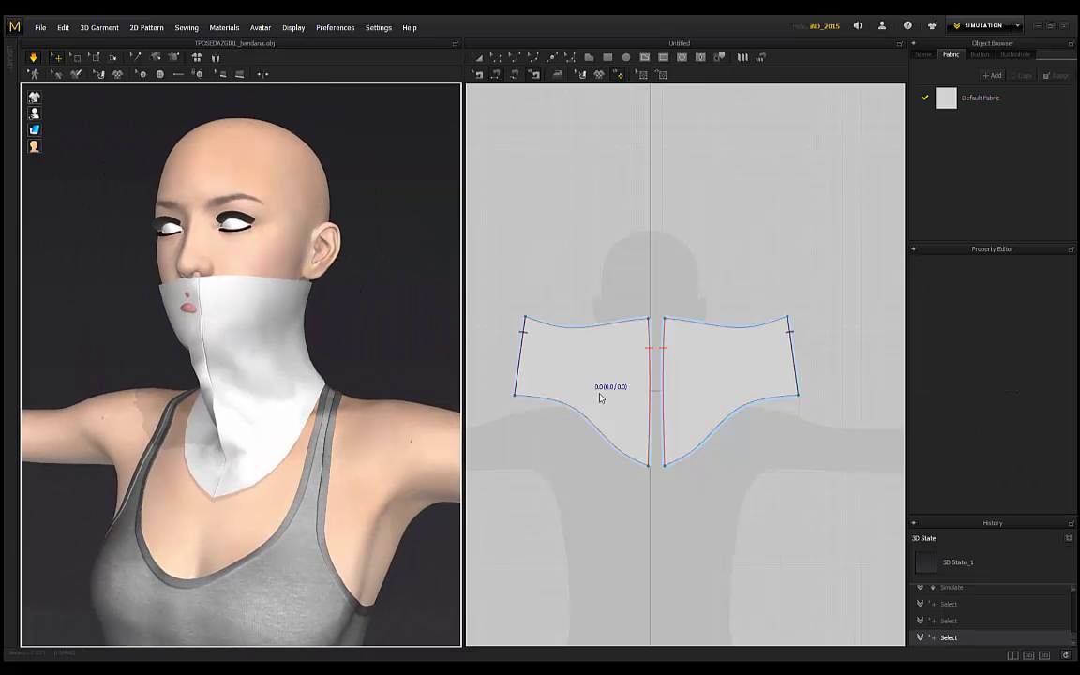
Step: Select both bandana pieces in the 2D pattern view and scale them up slightly around their common centre
left_click(496, 58)
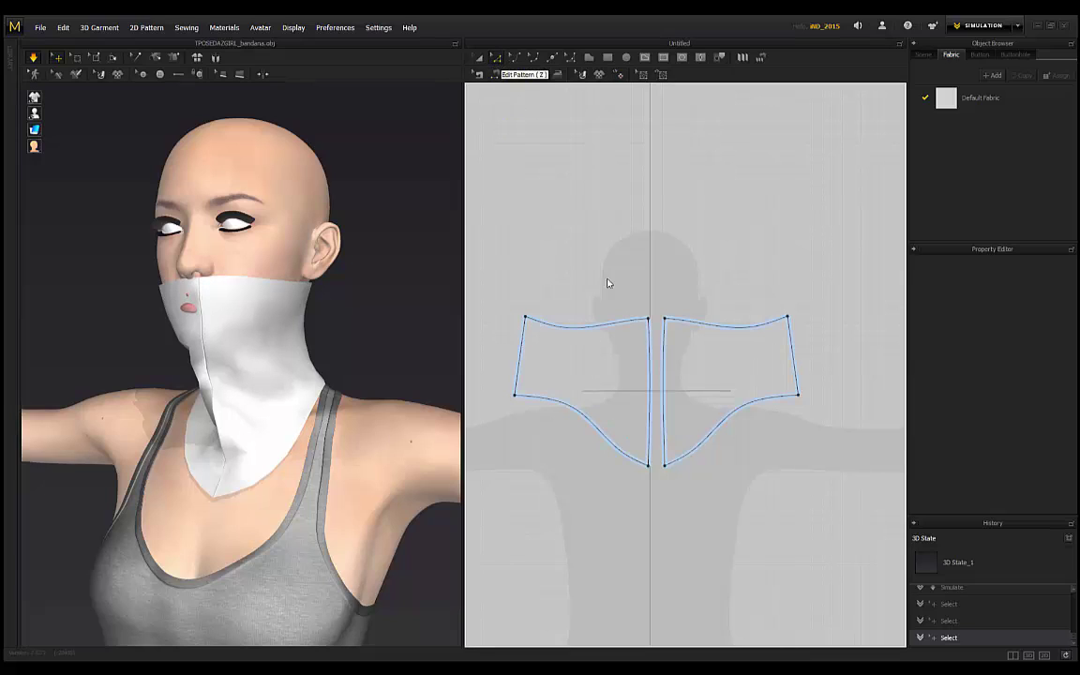
left_click(479, 58)
left_click(594, 364)
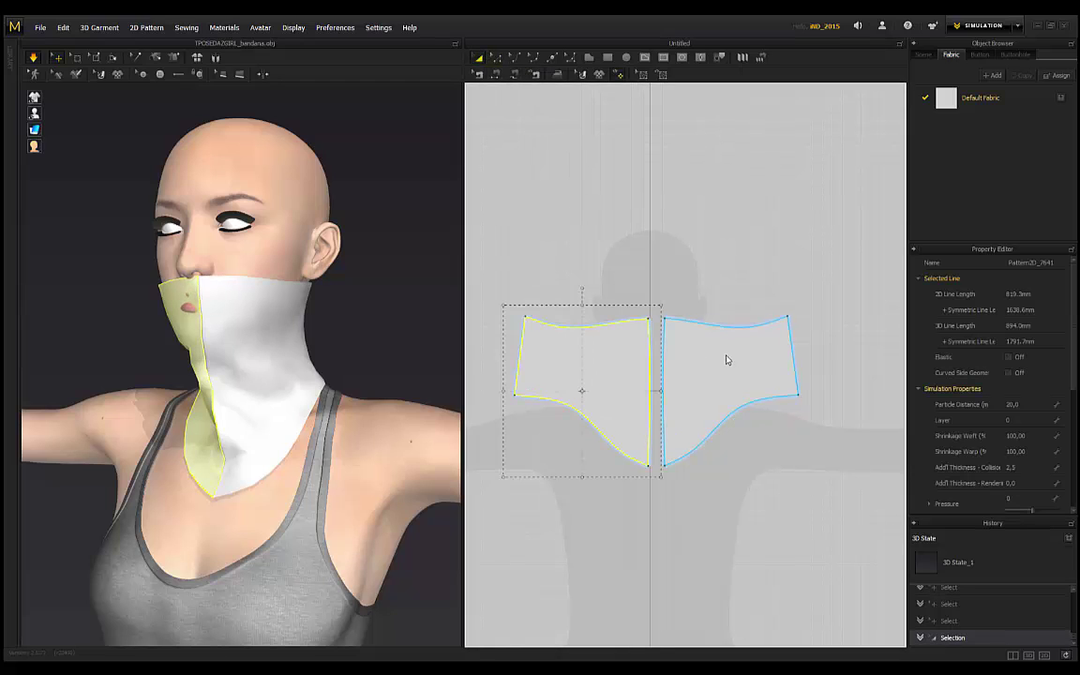
left_click(725, 359, "shift")
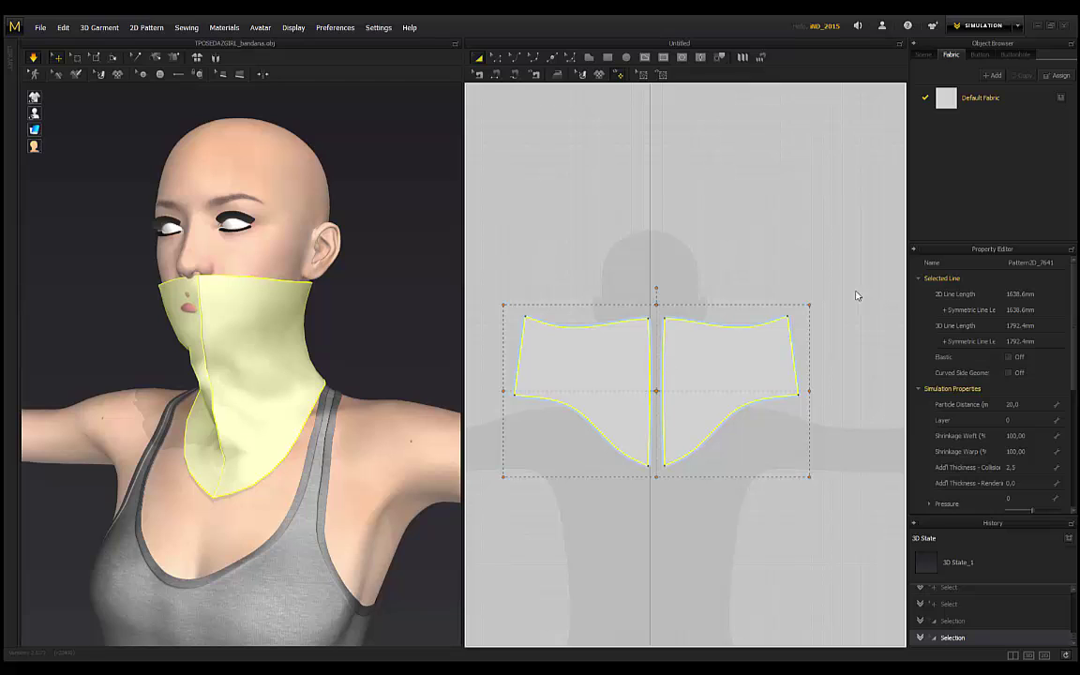
left_click_drag(810, 306, 836, 291)
Step: Simulate the enlarged bandana and pull its front upper edge up over the avatar's nose
left_click(33, 58)
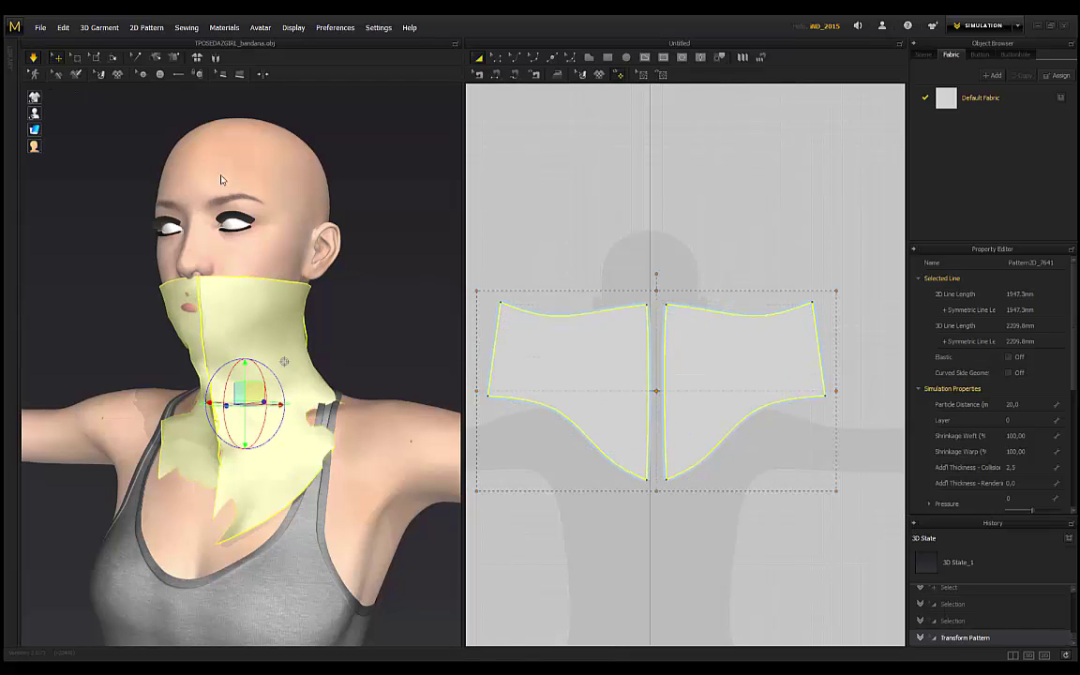
right_click_drag(108, 285, 333, 358)
left_click_drag(308, 347, 350, 219)
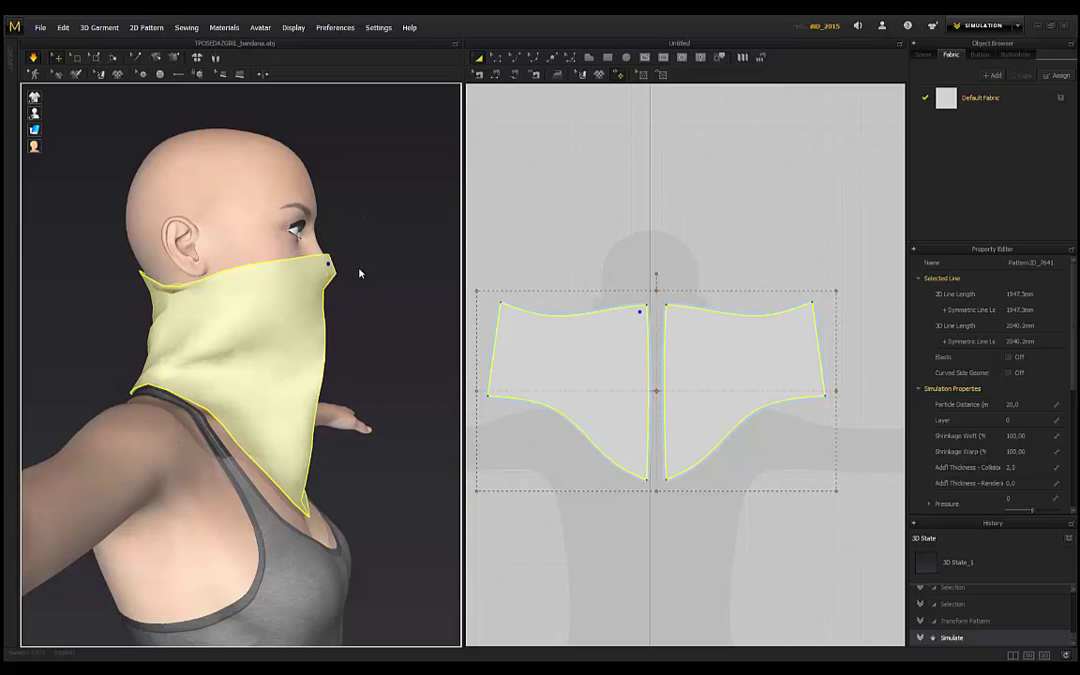
Step: Raise the front edge higher onto the bridge of the nose and tug the left upper edge down beneath the ear
mouse_move(359, 273)
right_mouse_down()
mouse_move(388, 278)
mouse_move(345, 250)
mouse_move(349, 294)
right_mouse_up()
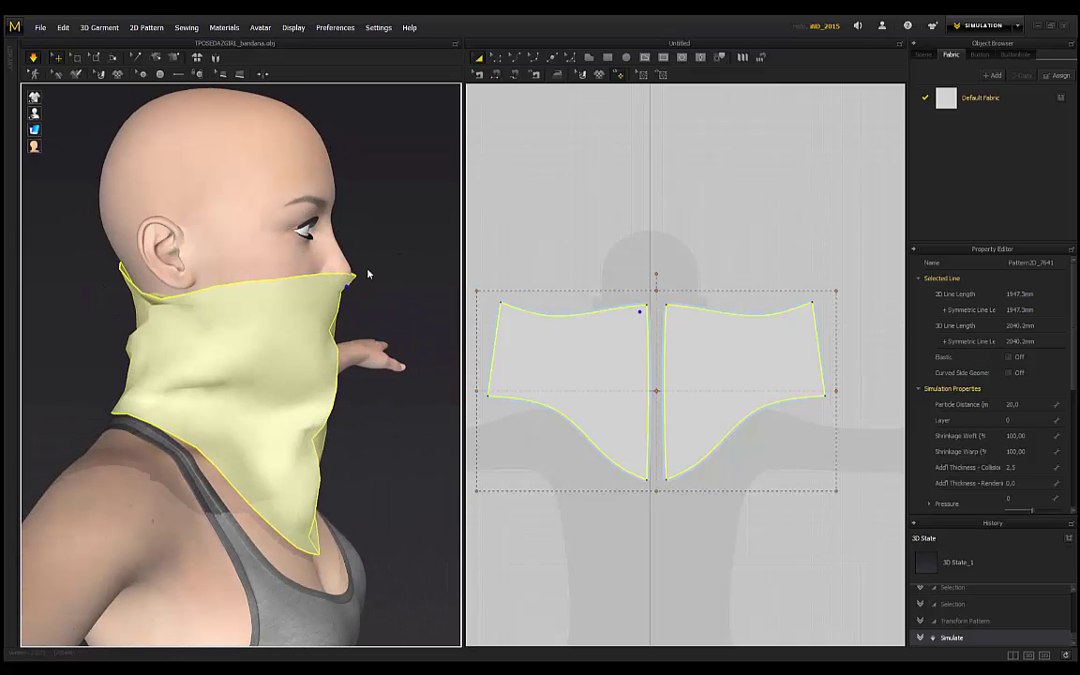
left_click_drag(352, 280, 344, 206)
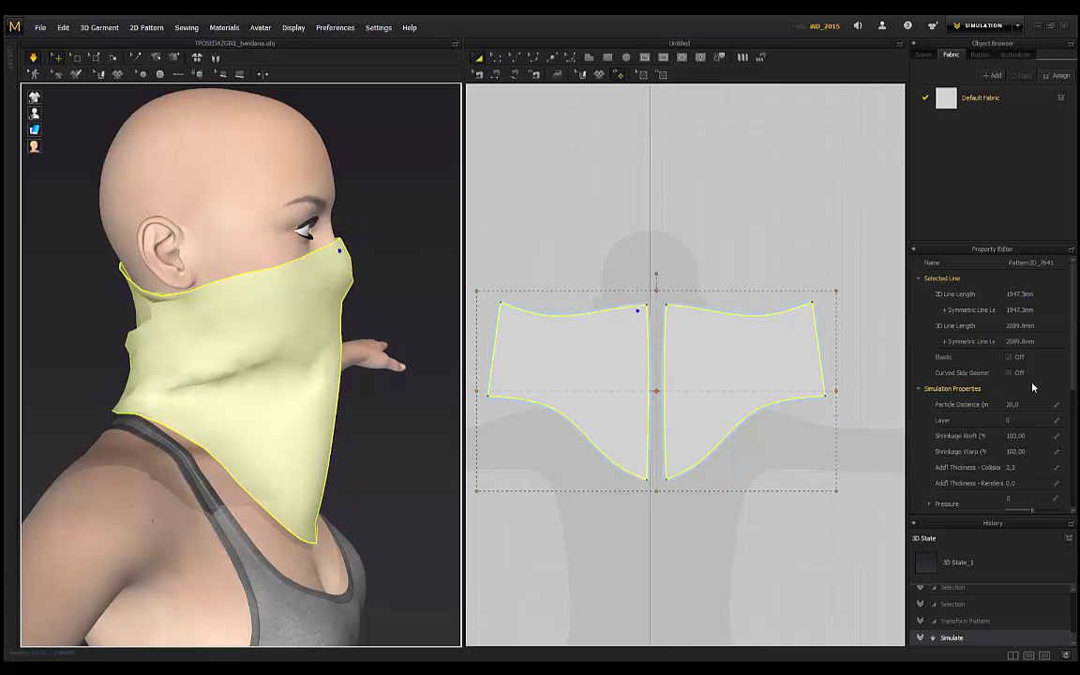
right_click_drag(403, 246, 278, 292)
left_click_drag(267, 285, 263, 312)
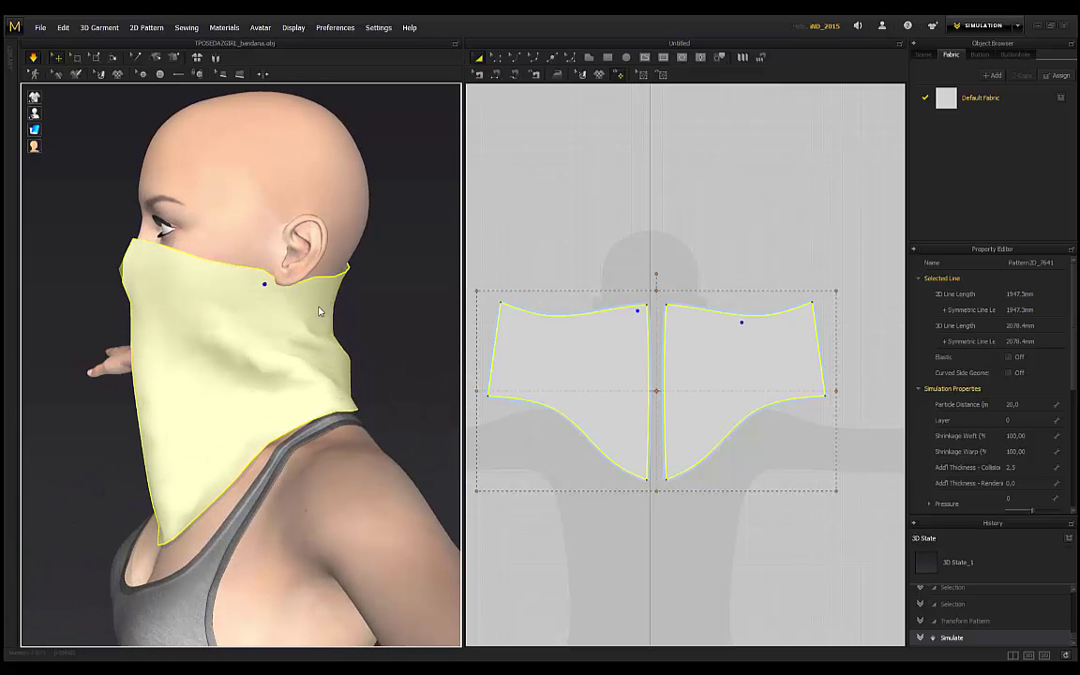
Step: Pull the bandana's side edge down below the ear and raise its upper edge at the back seam, then deselect the pieces
left_click_drag(317, 288, 316, 332)
right_click_drag(380, 286, 246, 278)
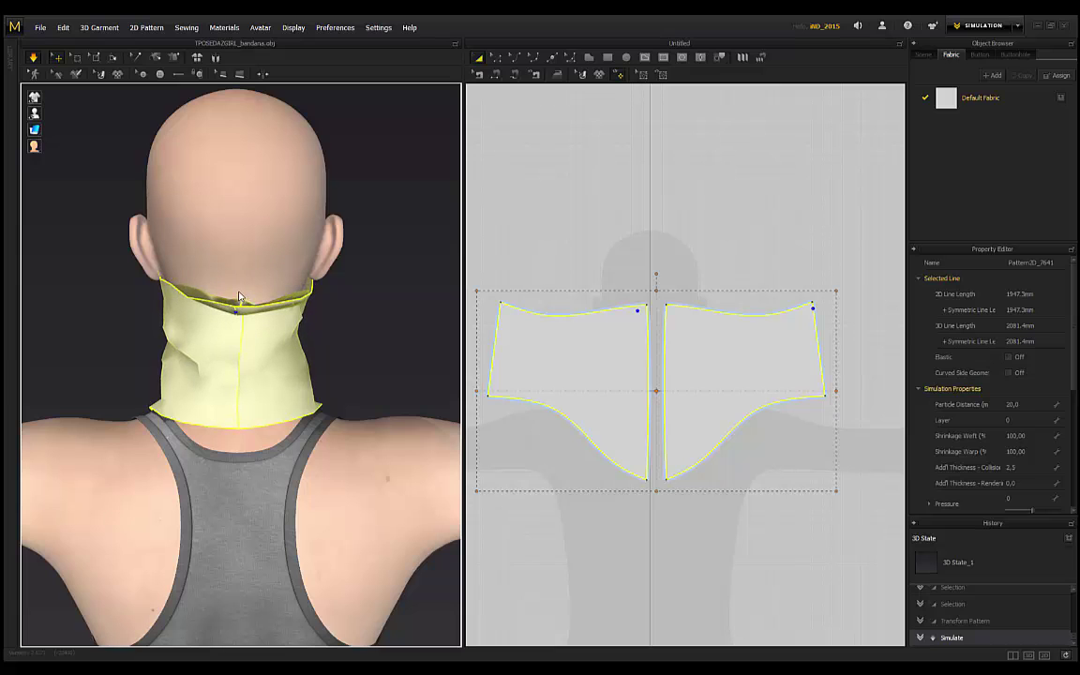
left_click_drag(246, 313, 239, 222)
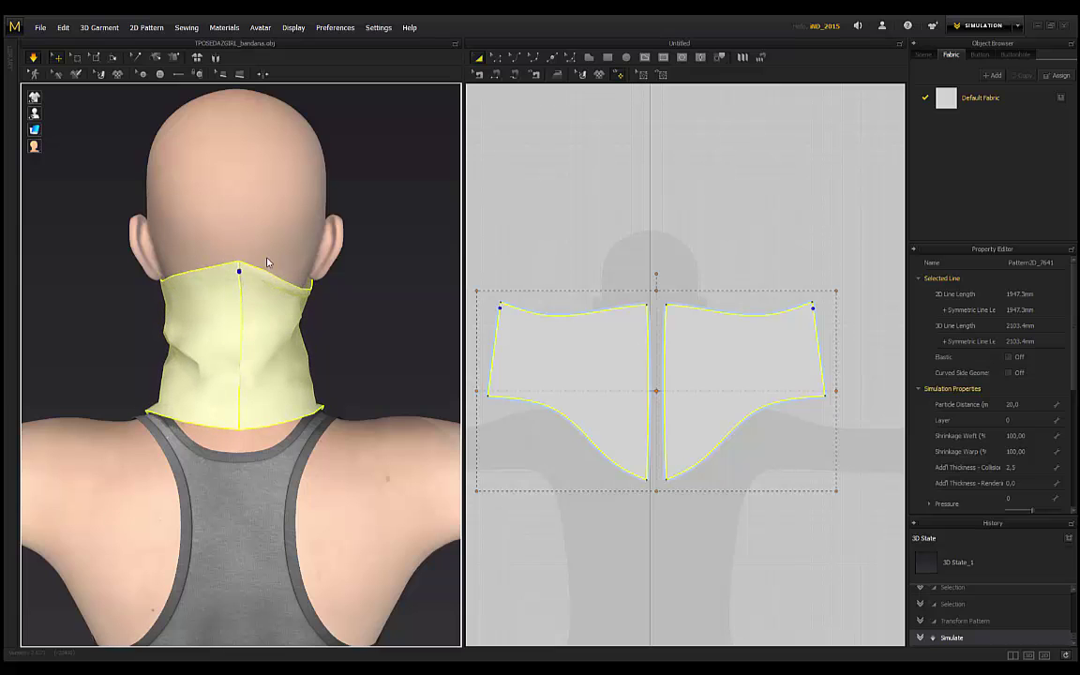
right_click_drag(334, 302, 261, 306)
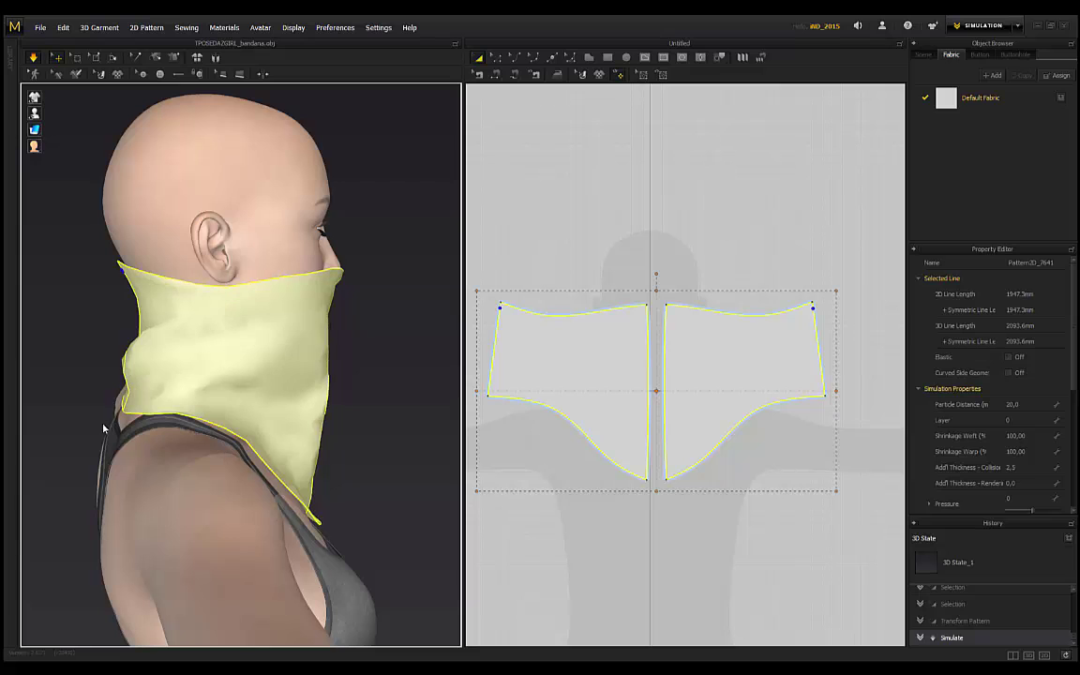
right_click_drag(80, 301, 309, 266)
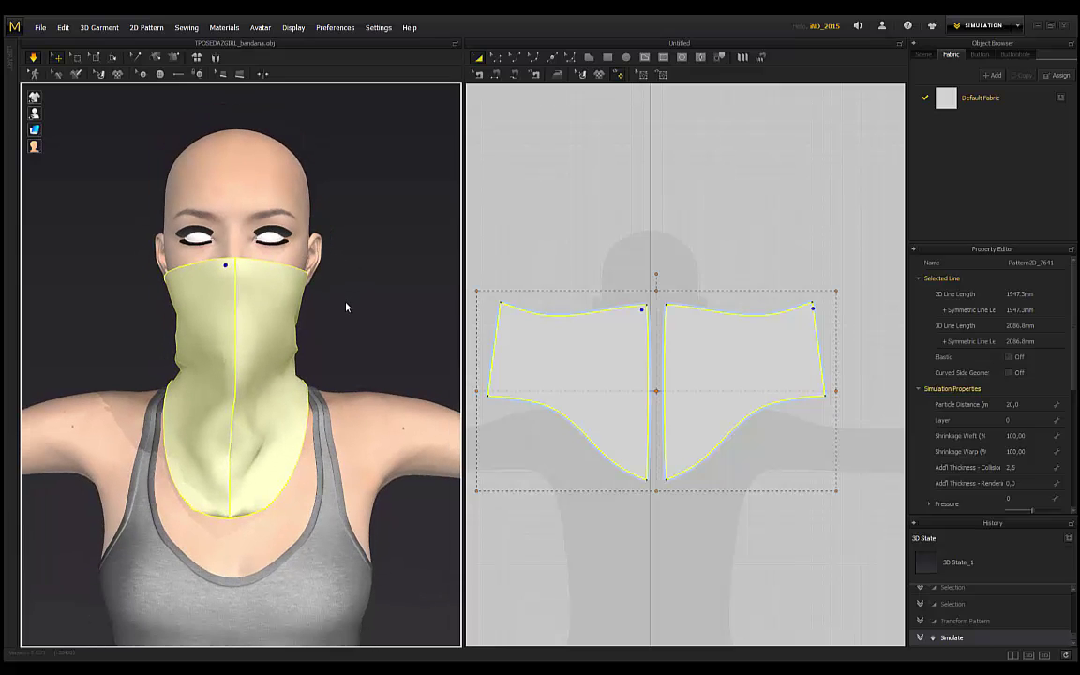
left_click(160, 300)
Step: Stop the simulation and examine the bandana's drape around the front, neck and both sides of the avatar
right_click_drag(150, 311, 344, 301)
right_click_drag(367, 378, 368, 348)
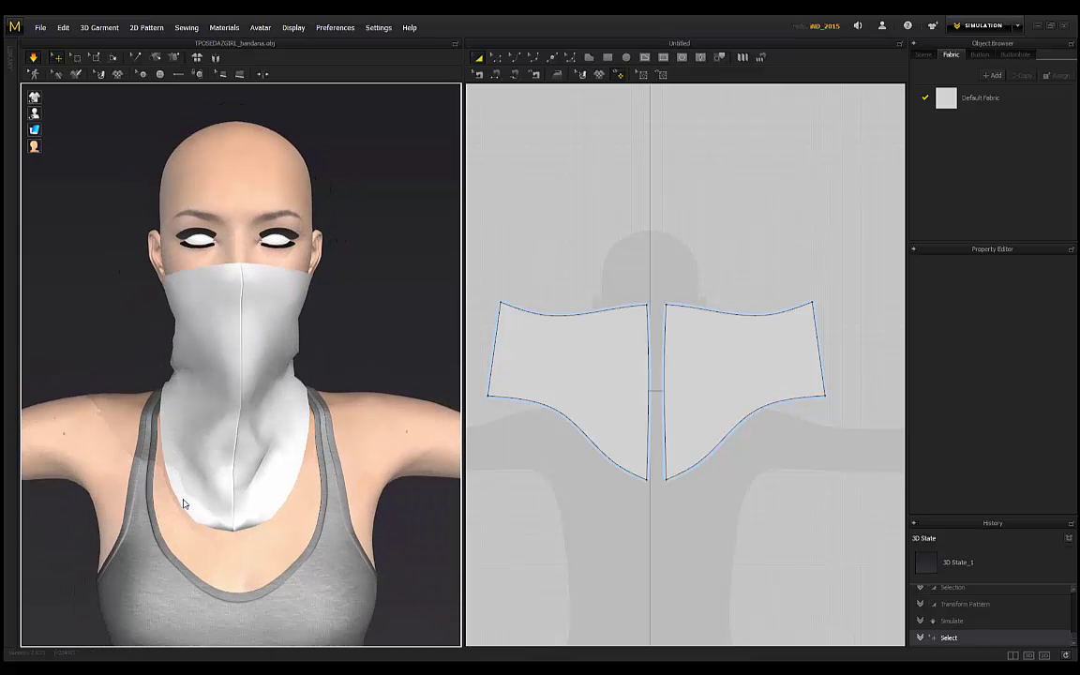
right_click_drag(170, 448, 137, 327)
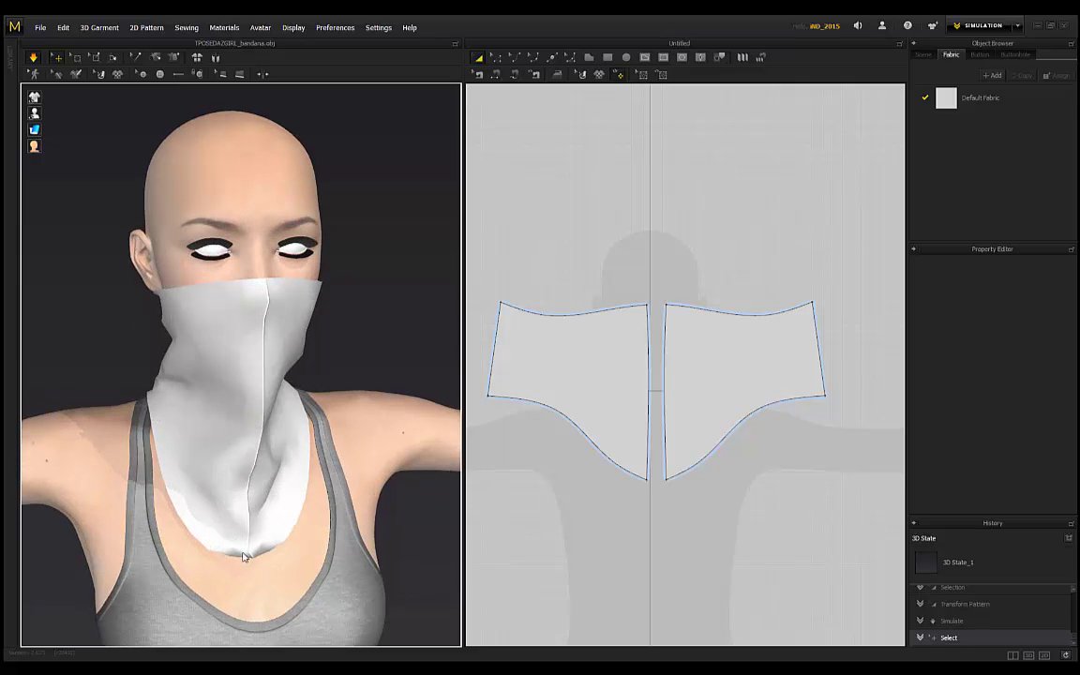
right_click_drag(143, 403, 357, 322)
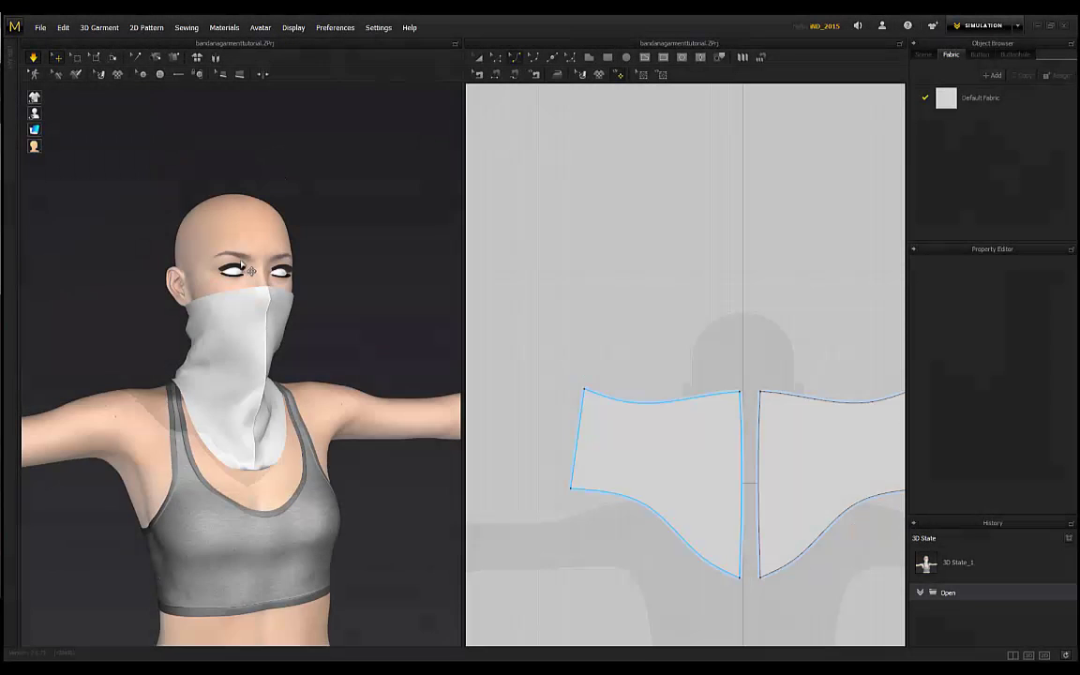
scroll(328, 254, "up", 3)
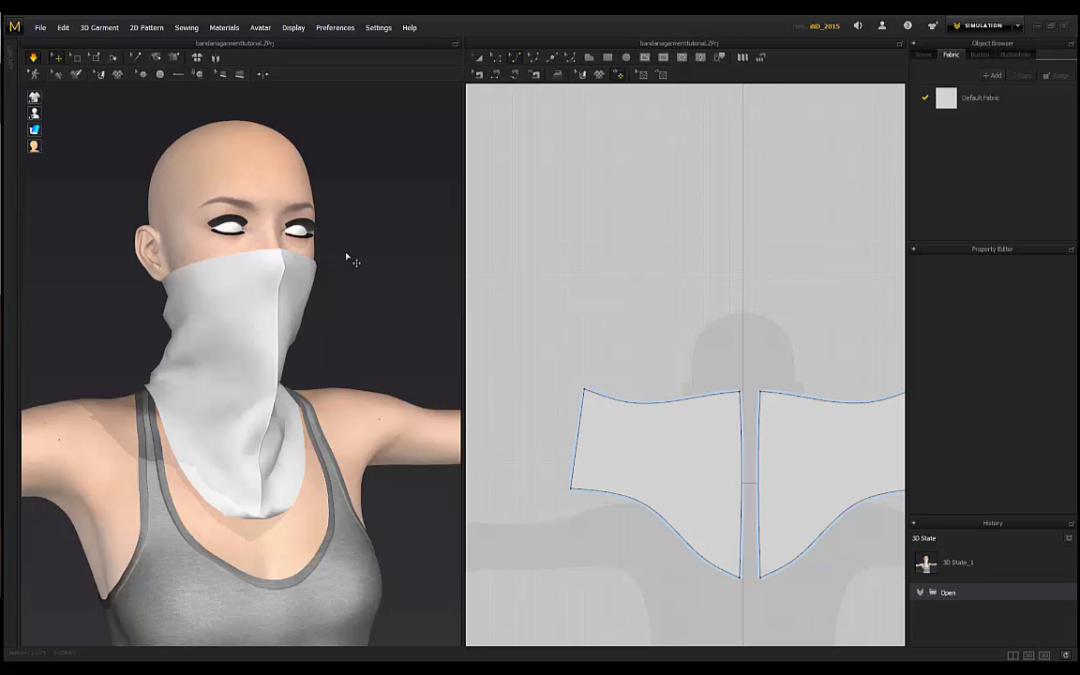
right_click_drag(359, 254, 325, 244)
key("space")
right_click_drag(284, 464, 314, 469)
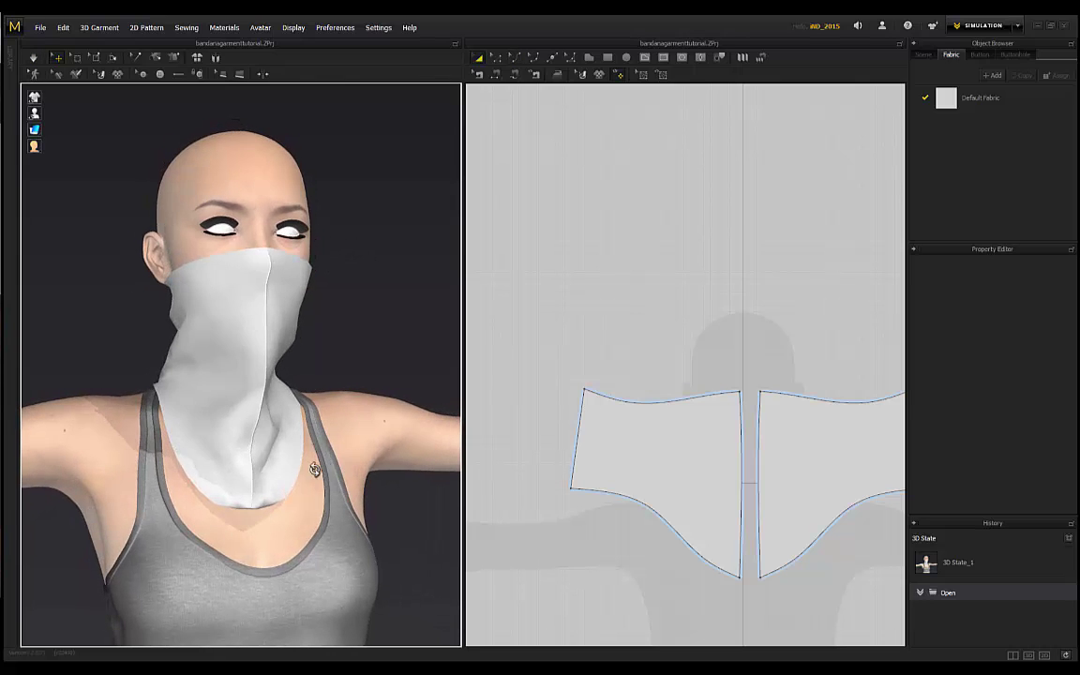
right_click_drag(335, 354, 268, 506)
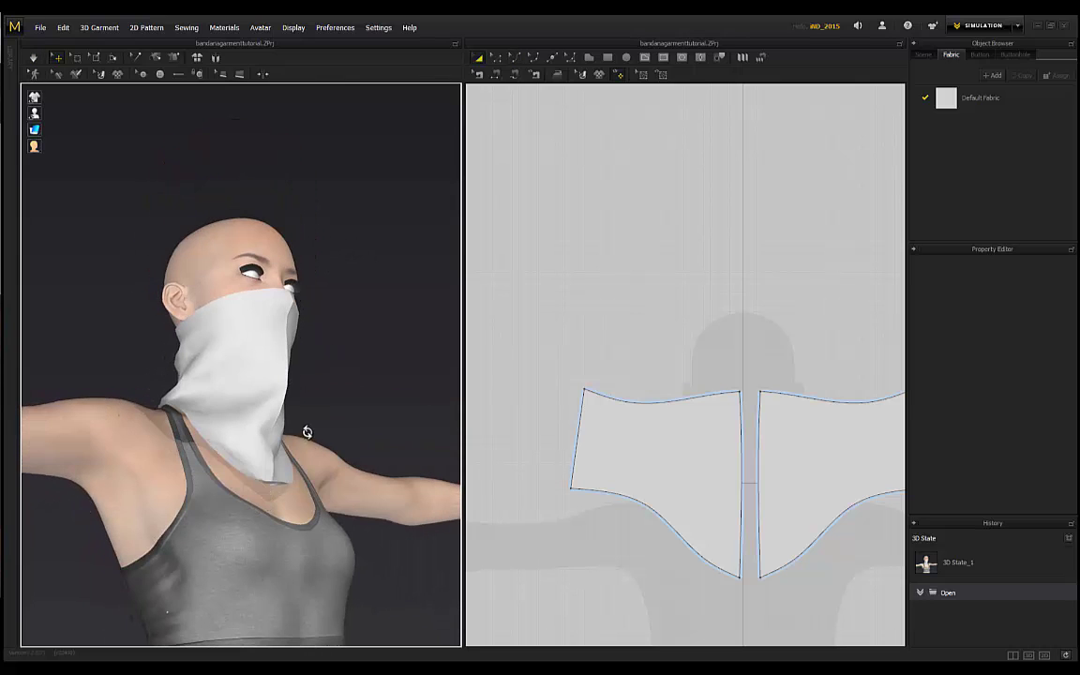
right_click_drag(308, 432, 338, 418)
scroll(313, 465, "up", 5)
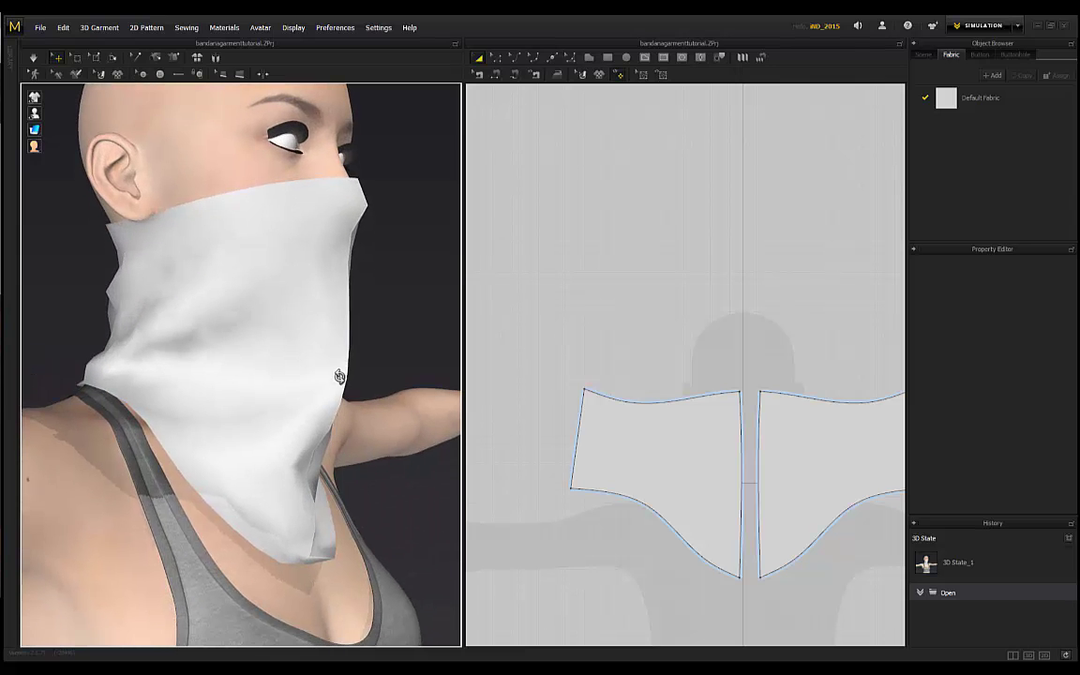
right_click_drag(339, 376, 277, 326)
right_click_drag(124, 299, 260, 299)
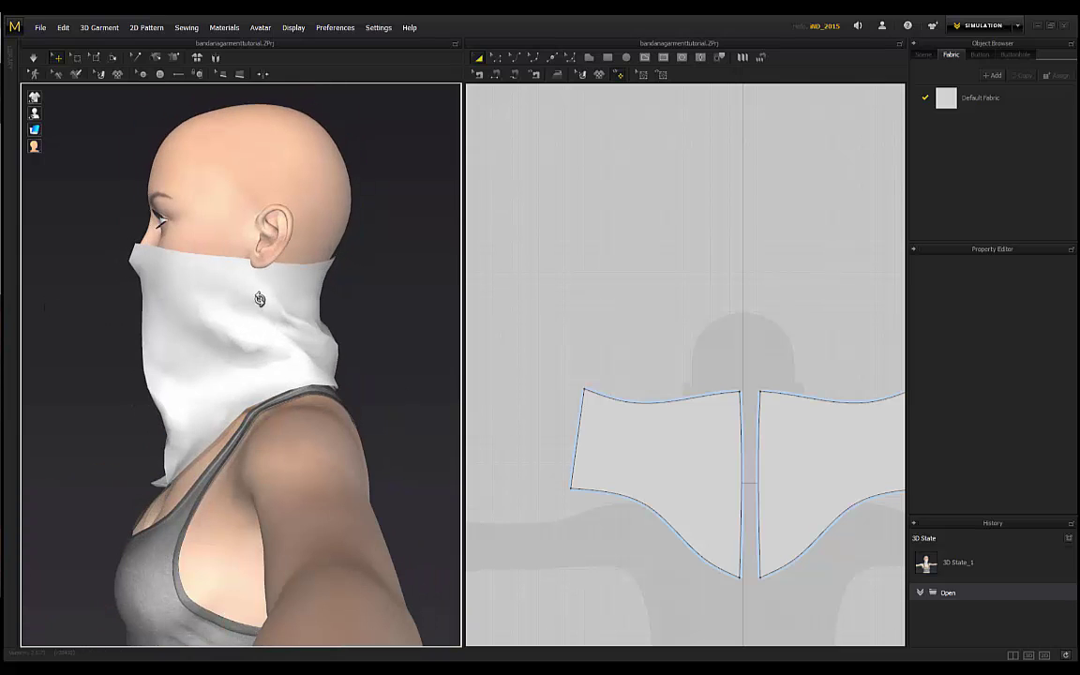
right_click_drag(126, 293, 209, 355)
right_click_drag(335, 300, 294, 299)
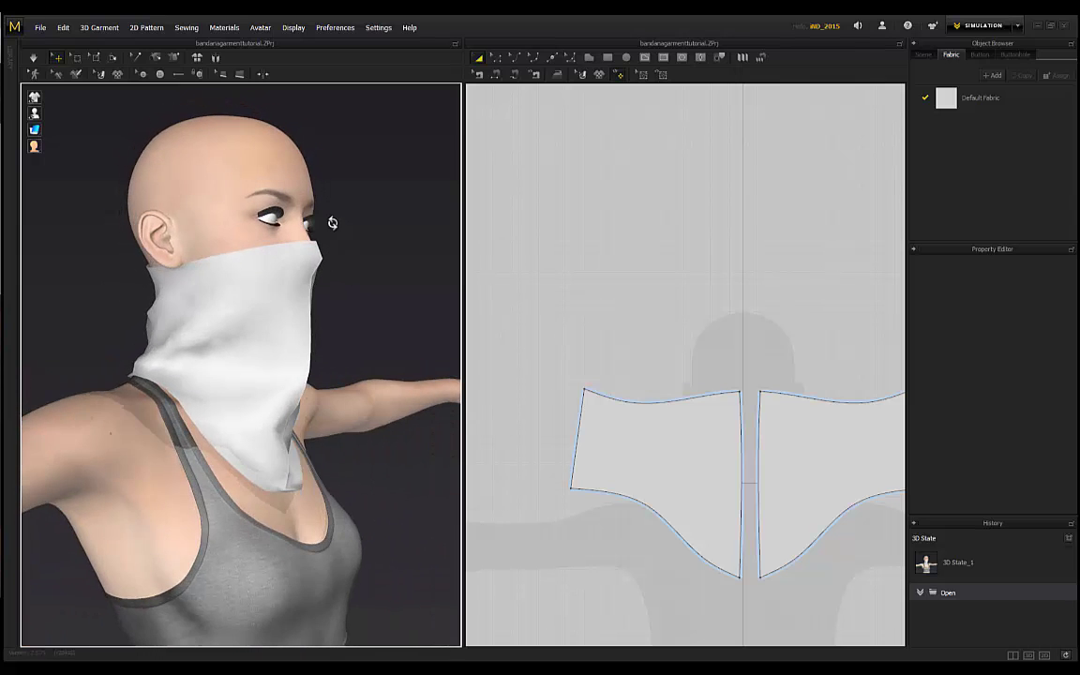
Step: Restart the simulation and pull the bandana's front upper edge up and outward around the nose tip
scroll(333, 230, "up", 3)
middle_click_drag(366, 290, 307, 344)
right_click_drag(307, 344, 295, 252)
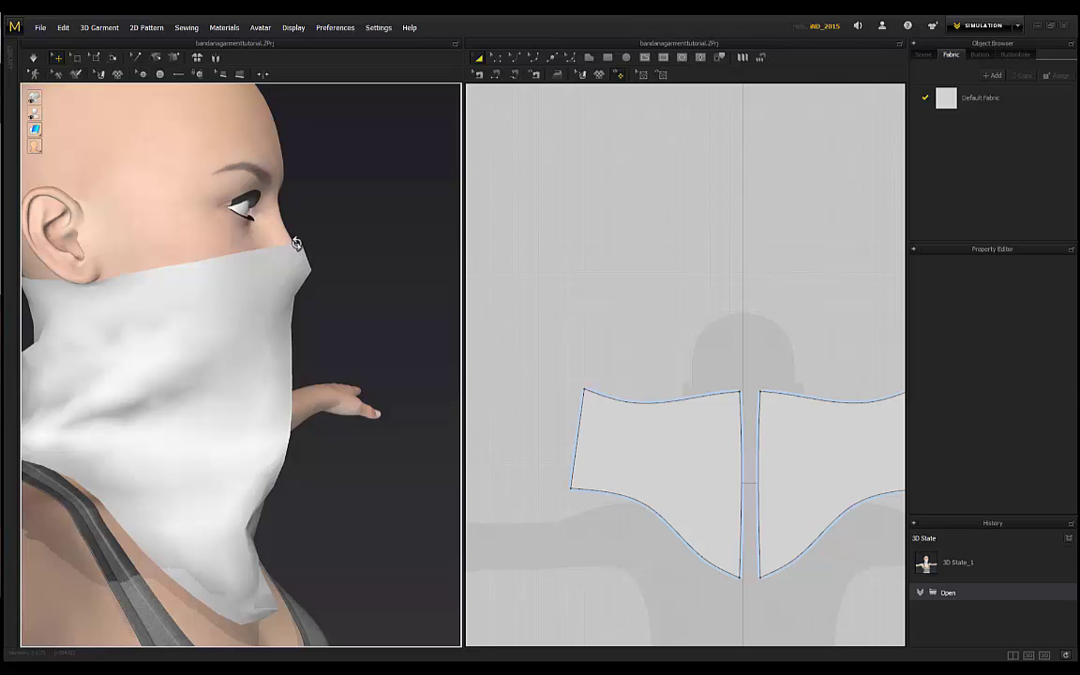
left_click(297, 244)
key("space")
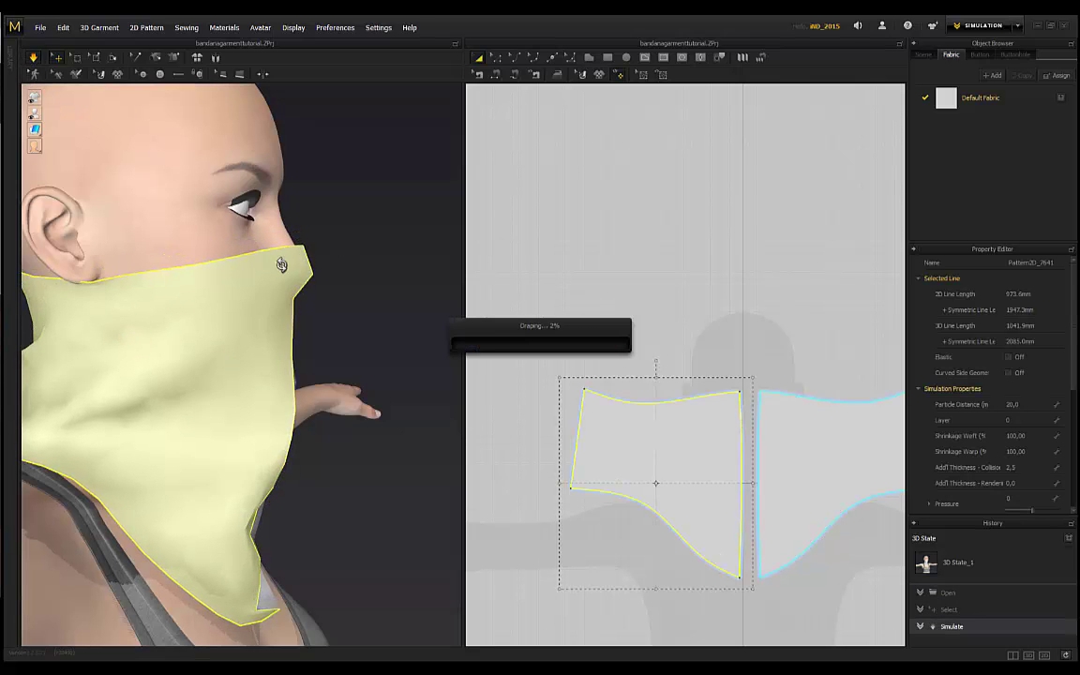
left_click_drag(304, 258, 300, 223)
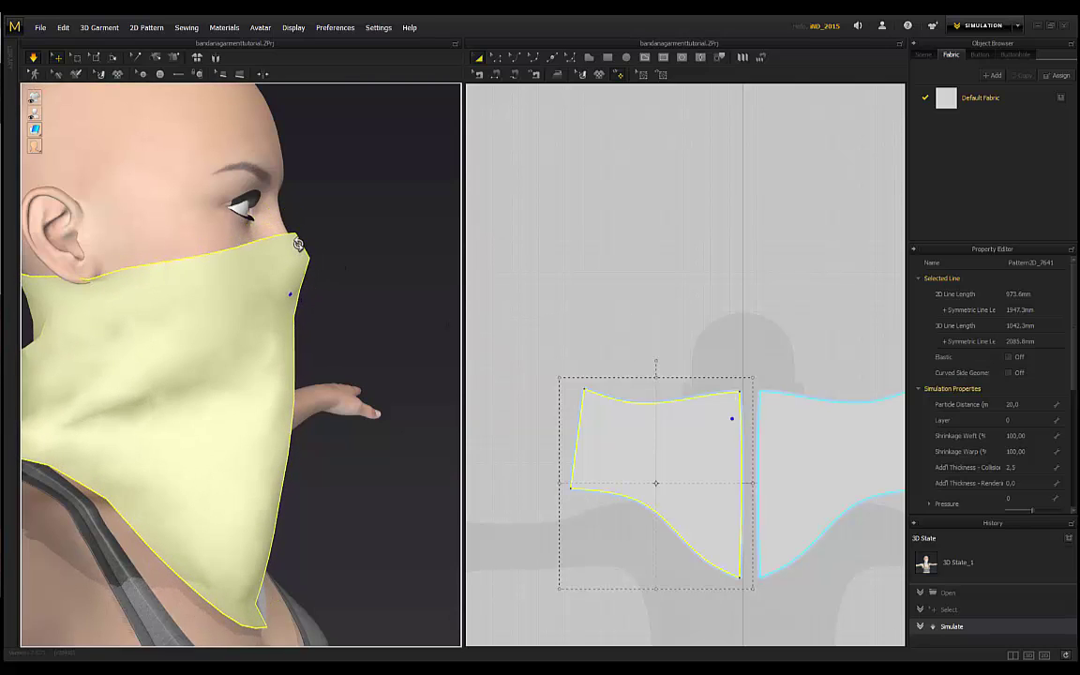
left_click_drag(313, 223, 311, 253)
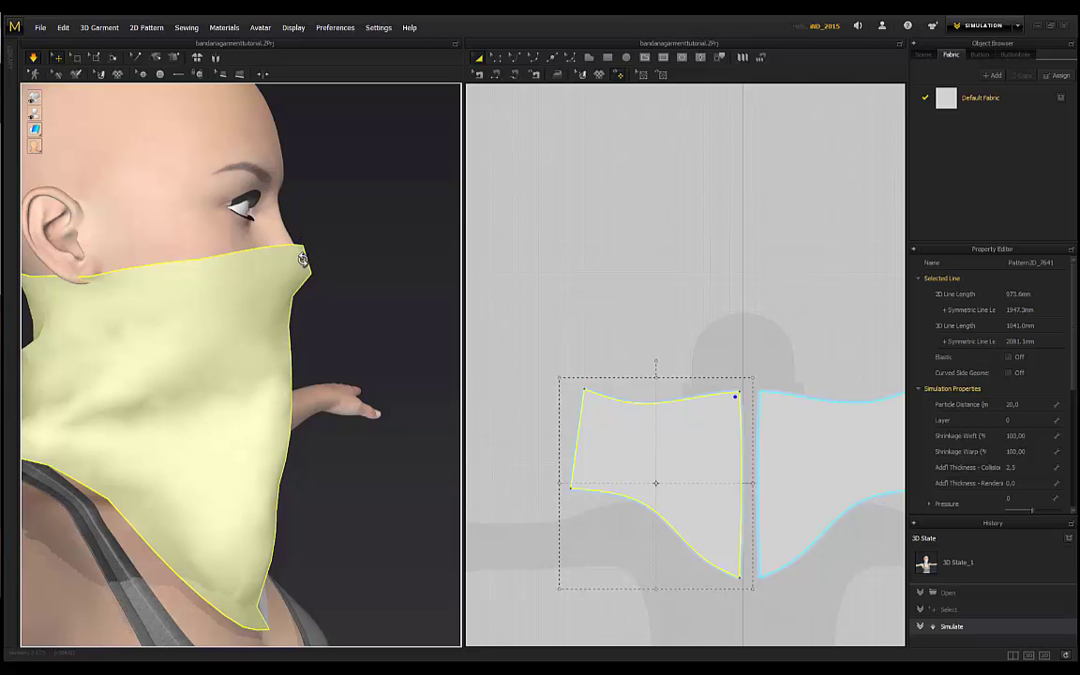
mouse_move(291, 212)
left_mouse_down()
mouse_move(273, 188)
mouse_move(293, 234)
left_mouse_up()
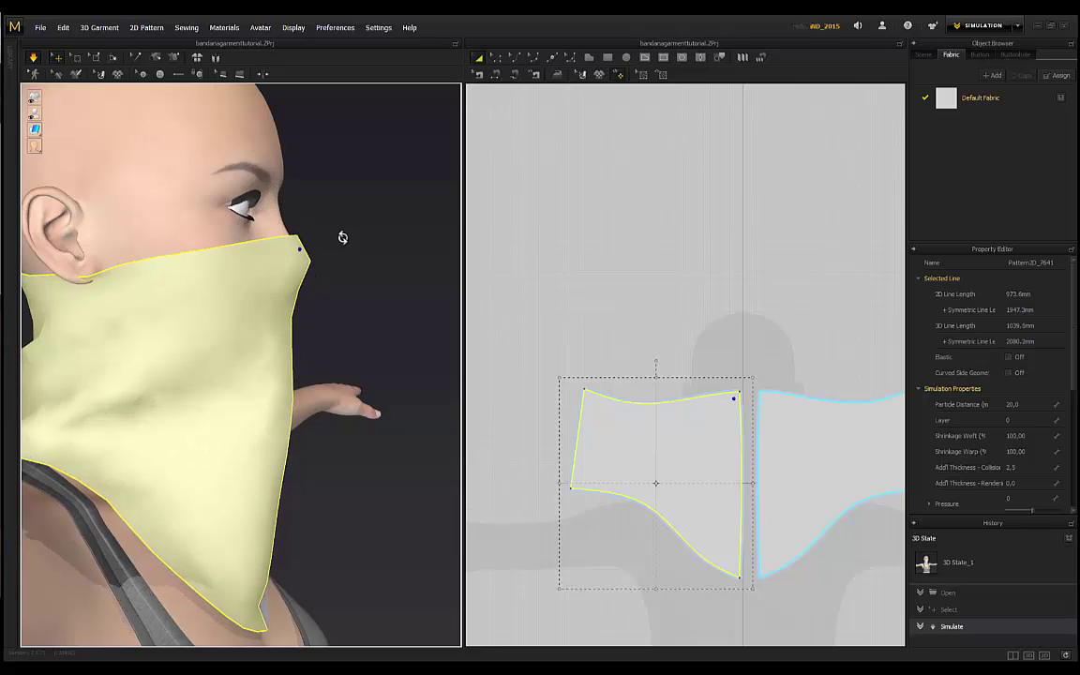
Step: Pull the front seam up onto the bridge of the nose and draw the cloth outward over the protruding nose tip
right_click_drag(342, 239, 169, 244)
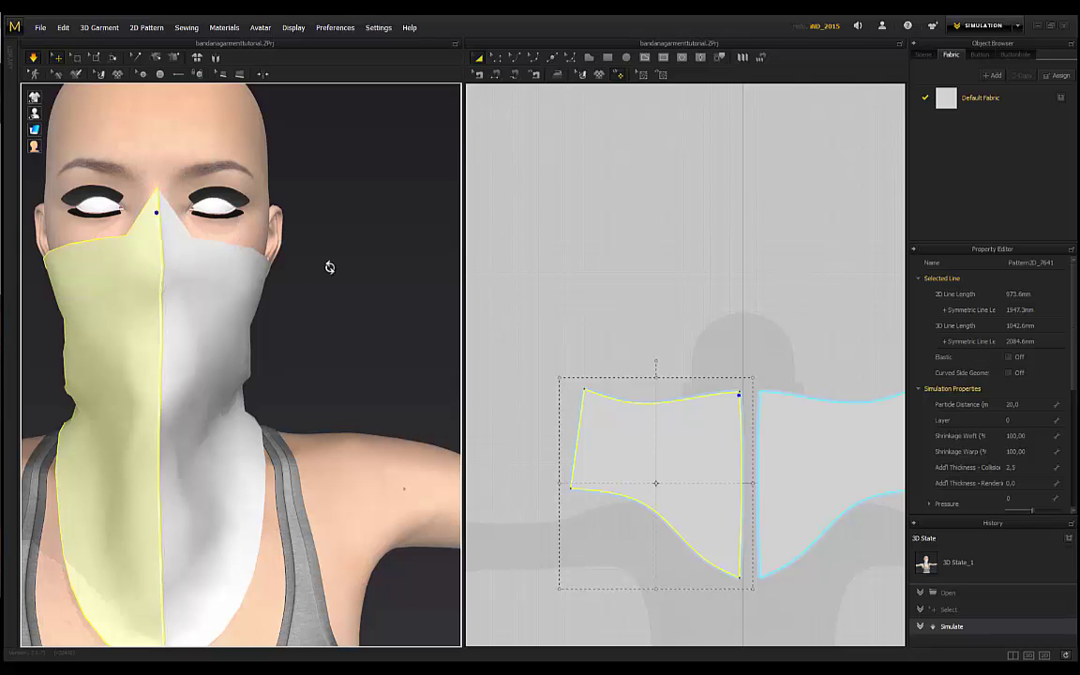
mouse_move(329, 268)
right_mouse_down()
mouse_move(352, 272)
mouse_move(157, 265)
mouse_move(338, 251)
right_mouse_up()
left_click_drag(336, 220, 338, 169)
right_click_drag(169, 287, 265, 299)
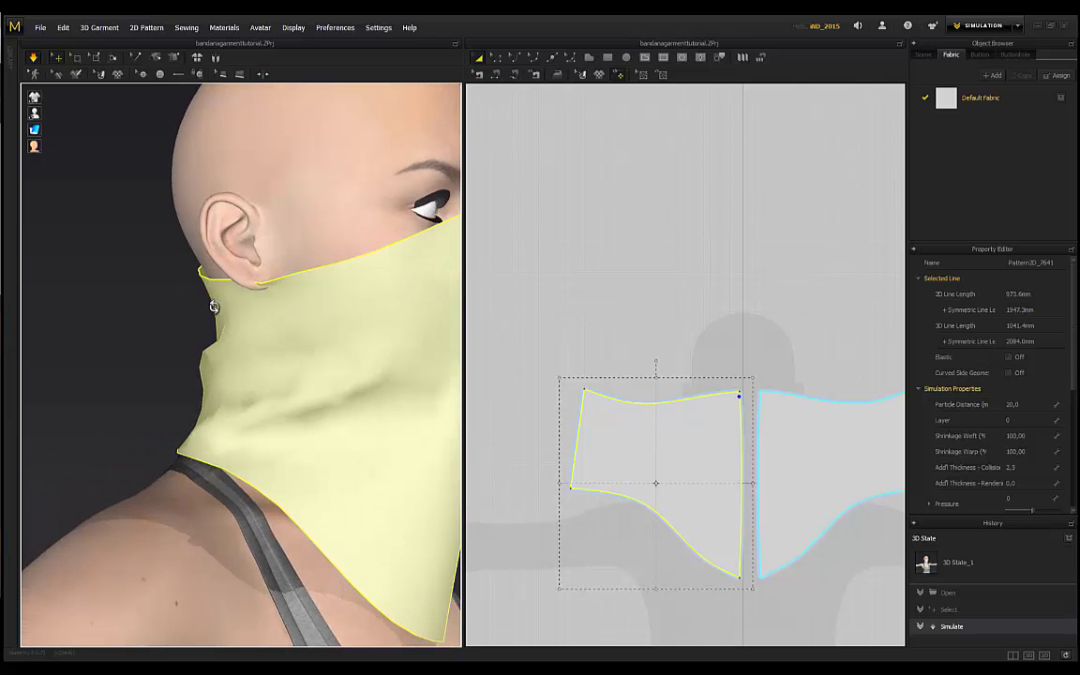
scroll(251, 298, "up", 5)
left_click(248, 279)
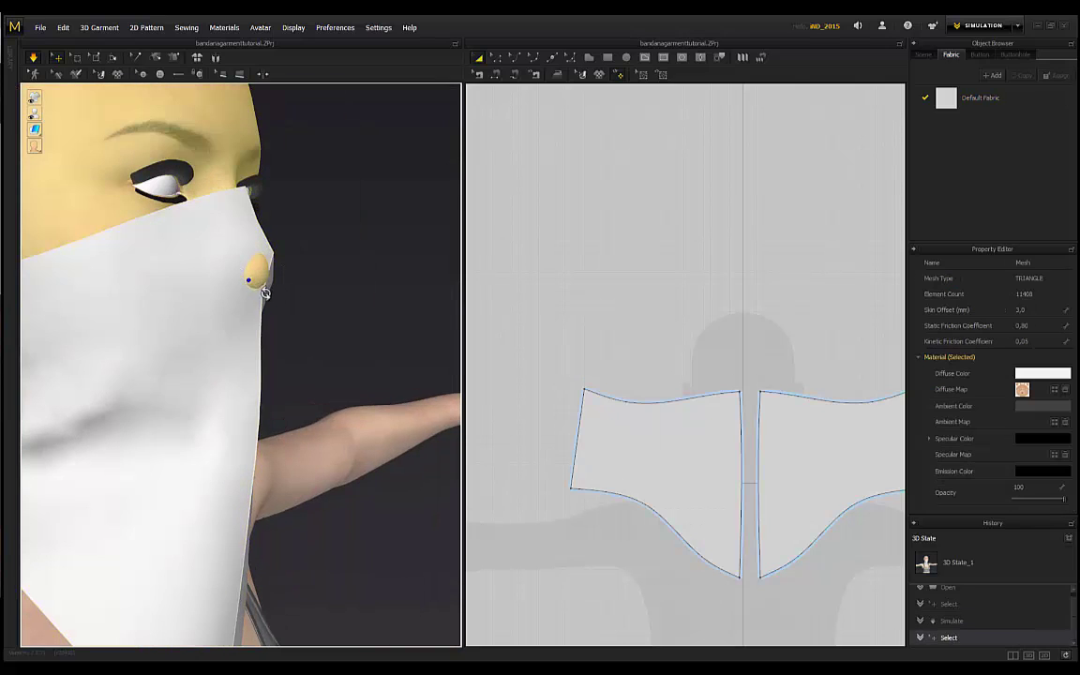
left_click_drag(233, 282, 266, 291)
Step: Inspect the bandana's fit beneath the ears and along its upper edge at the back of the head
right_click_drag(321, 270, 225, 272)
scroll(281, 314, "down", 2)
middle_click_drag(299, 323, 398, 324)
right_click_drag(385, 325, 260, 325)
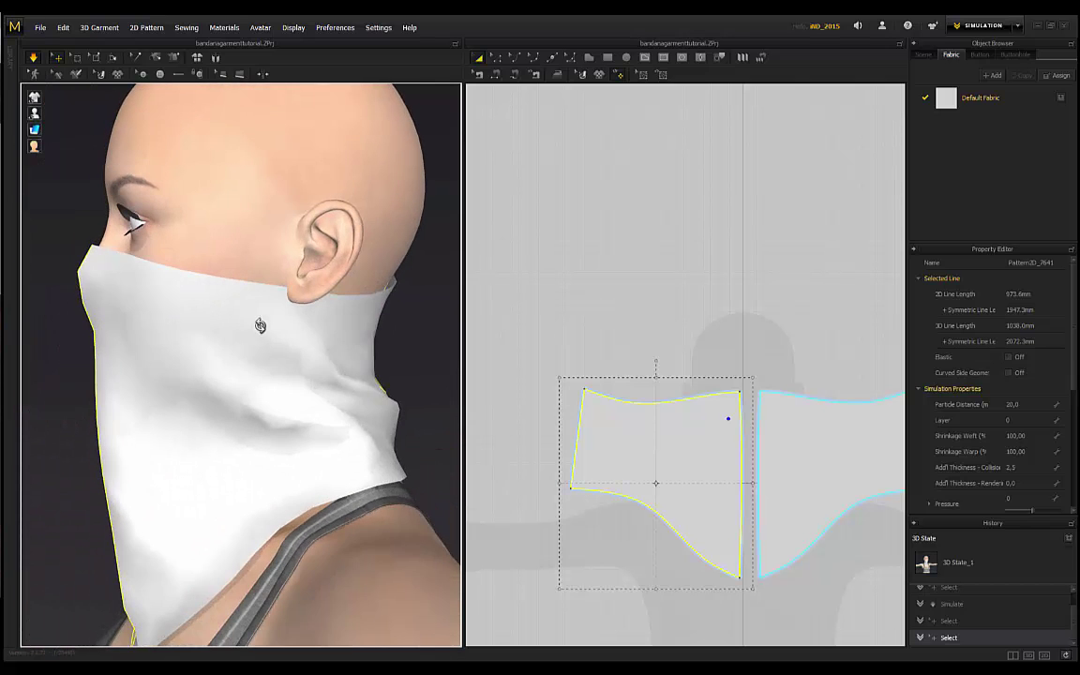
right_click_drag(110, 251, 224, 309)
scroll(165, 225, "up", 3)
right_click_drag(164, 225, 197, 277)
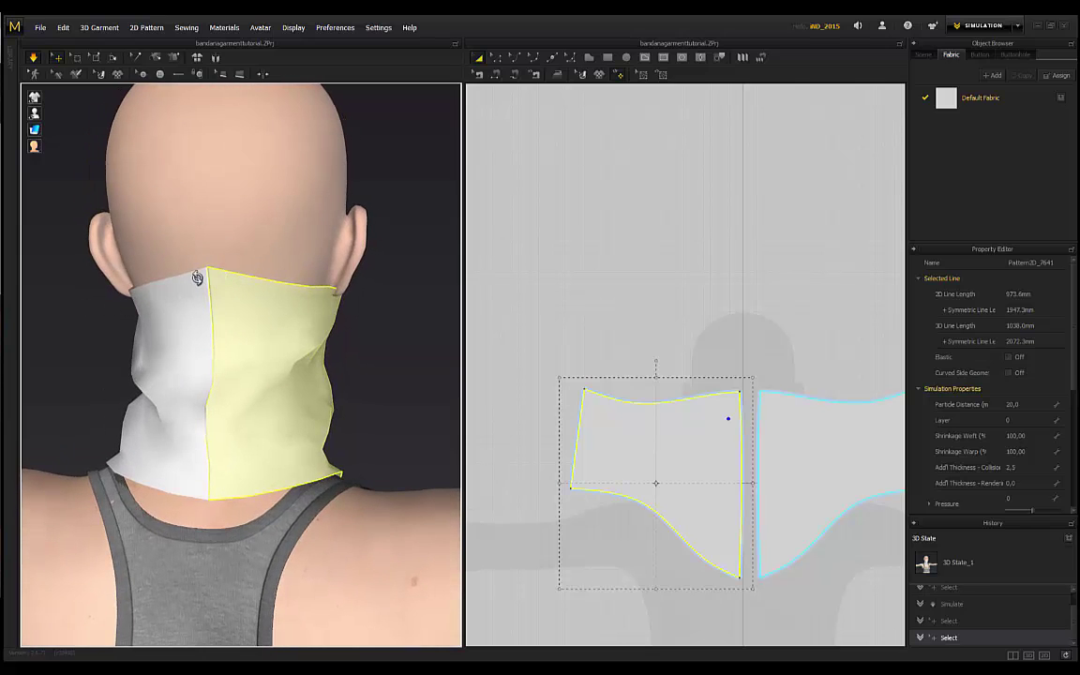
right_click_drag(365, 335, 351, 334)
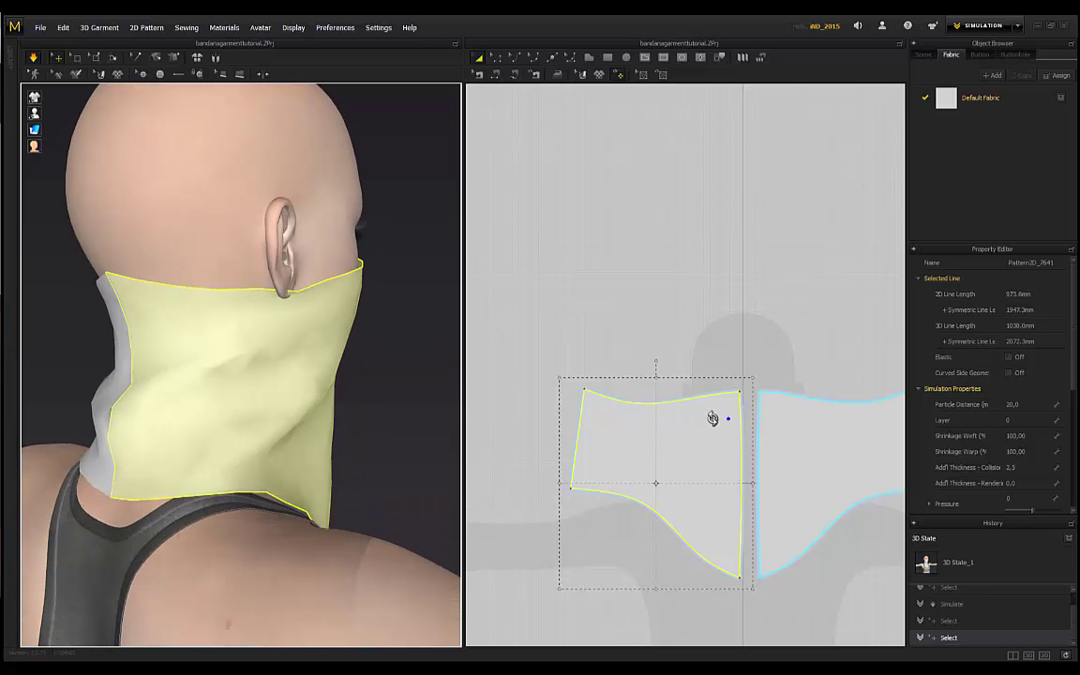
Step: Lower the outer upper corner of the symmetric bandana pieces in the 2D pattern to shorten the back edge
left_click(585, 388)
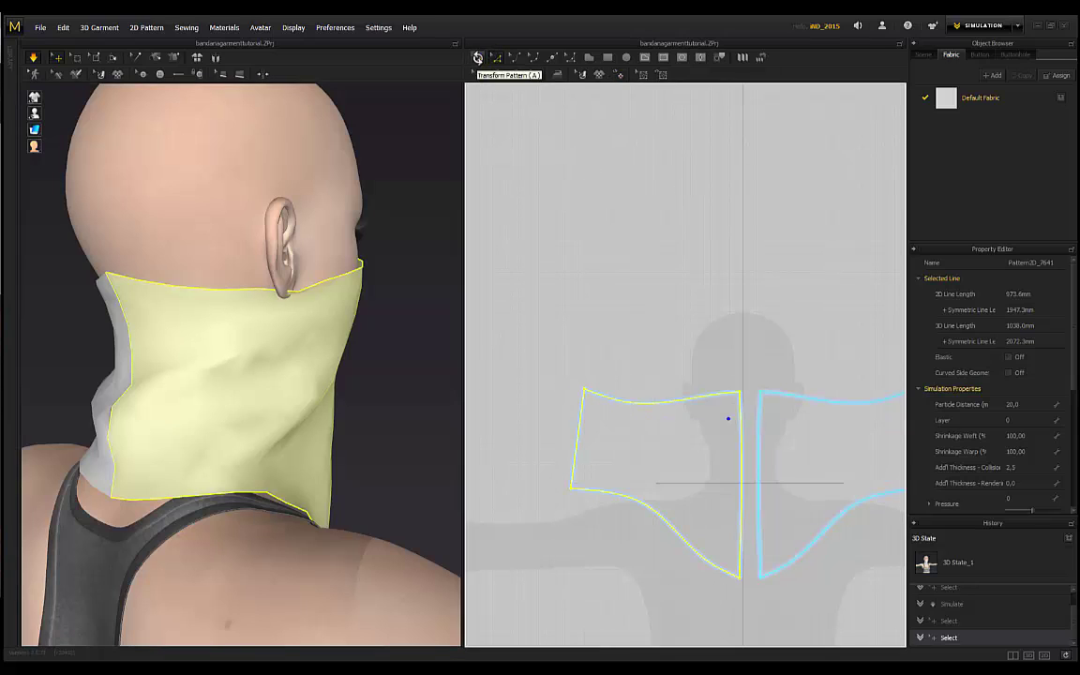
left_click(477, 58)
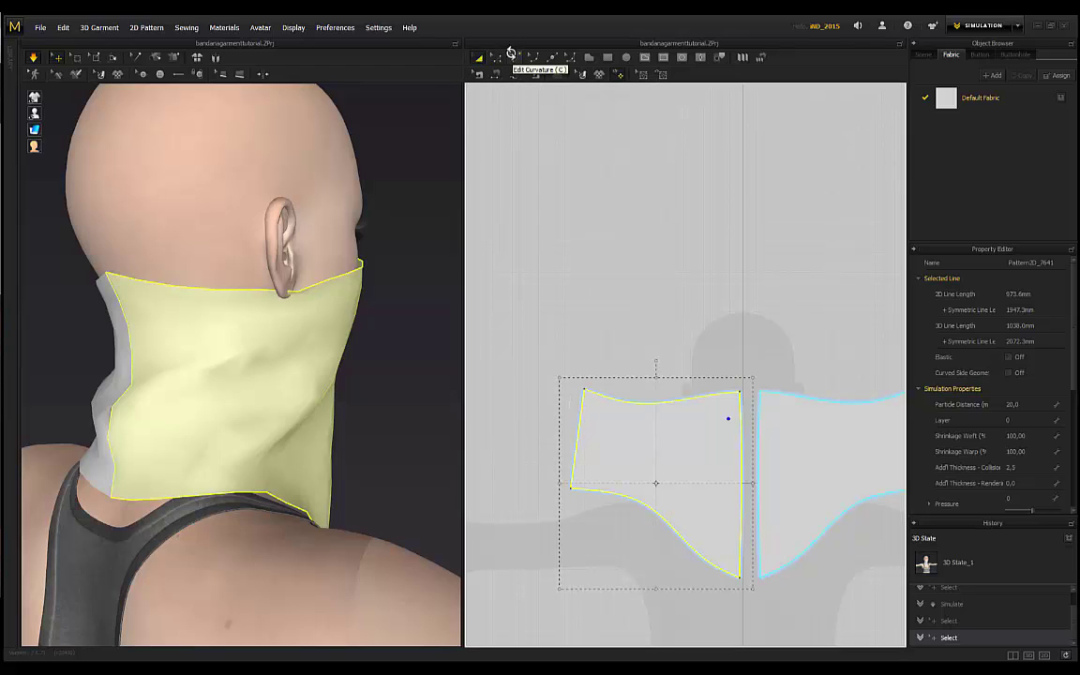
left_click(803, 366)
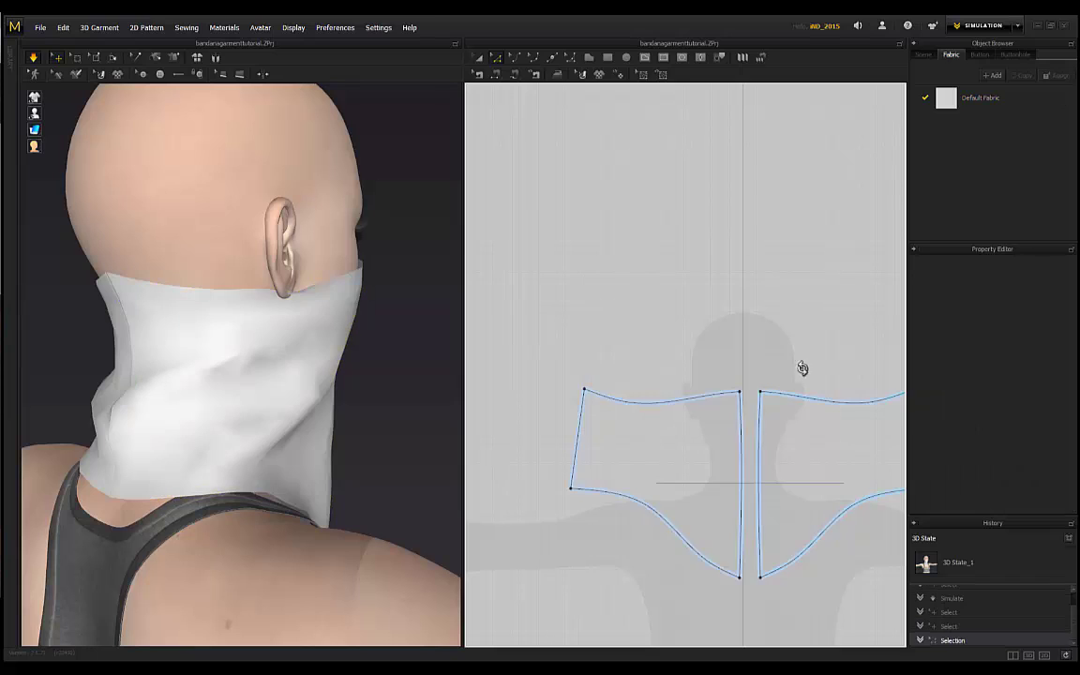
left_click(794, 382)
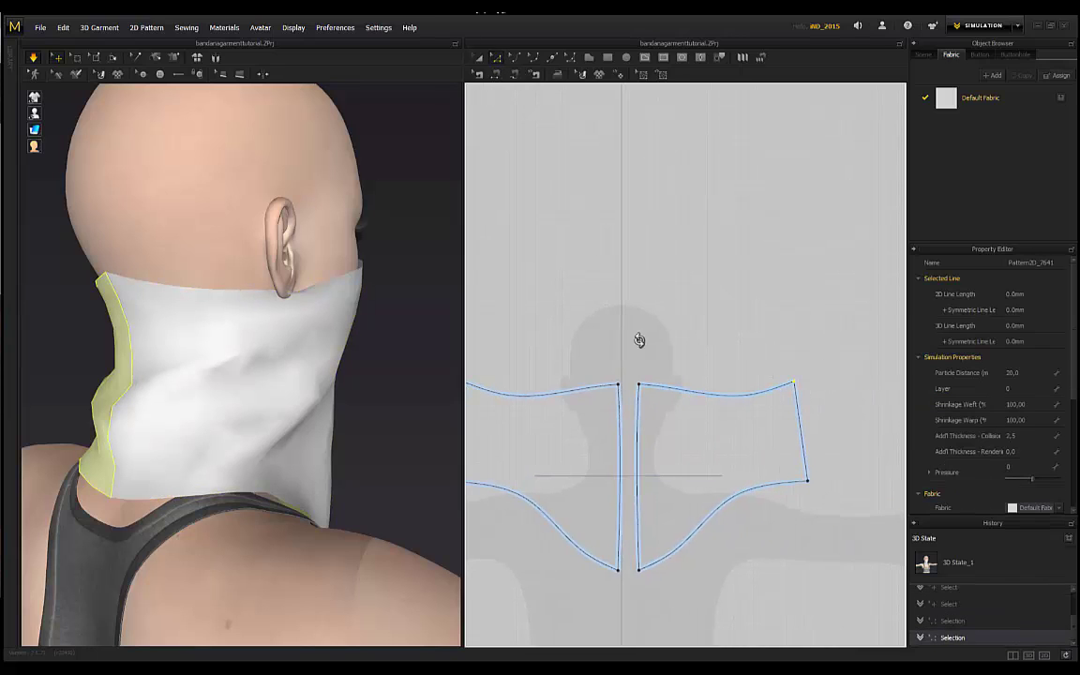
right_click_drag(735, 328, 760, 330)
left_click_drag(816, 381, 818, 386)
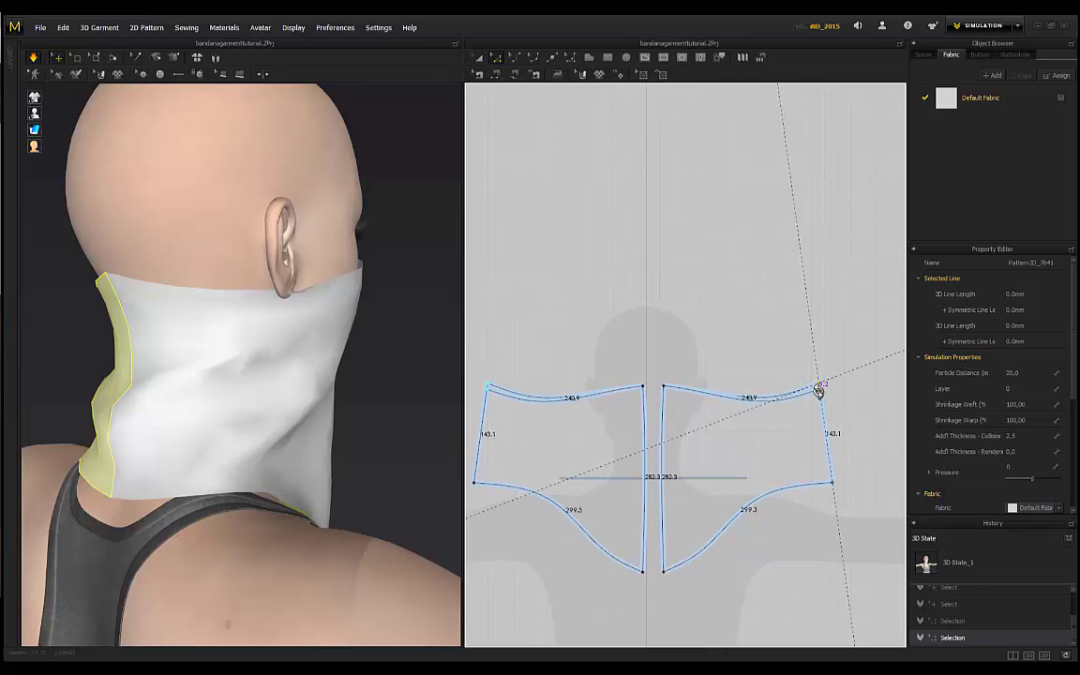
left_click_drag(817, 395, 816, 395)
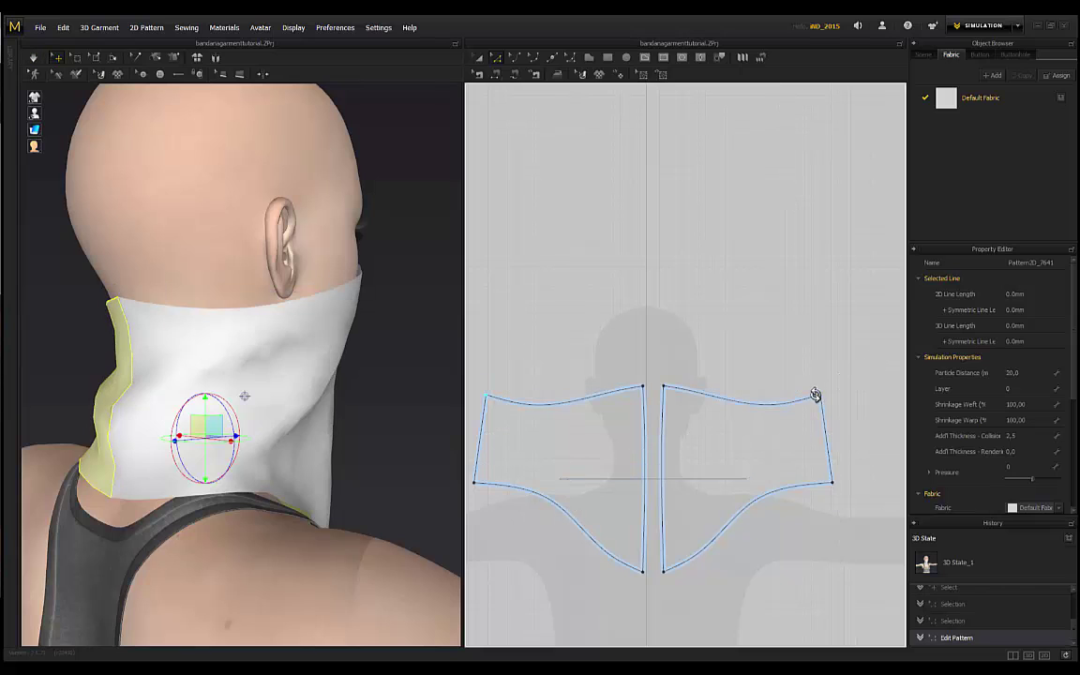
Step: Raise the same outer upper corner slightly and simulate the reshaped bandana on the avatar
right_click_drag(438, 293, 195, 279)
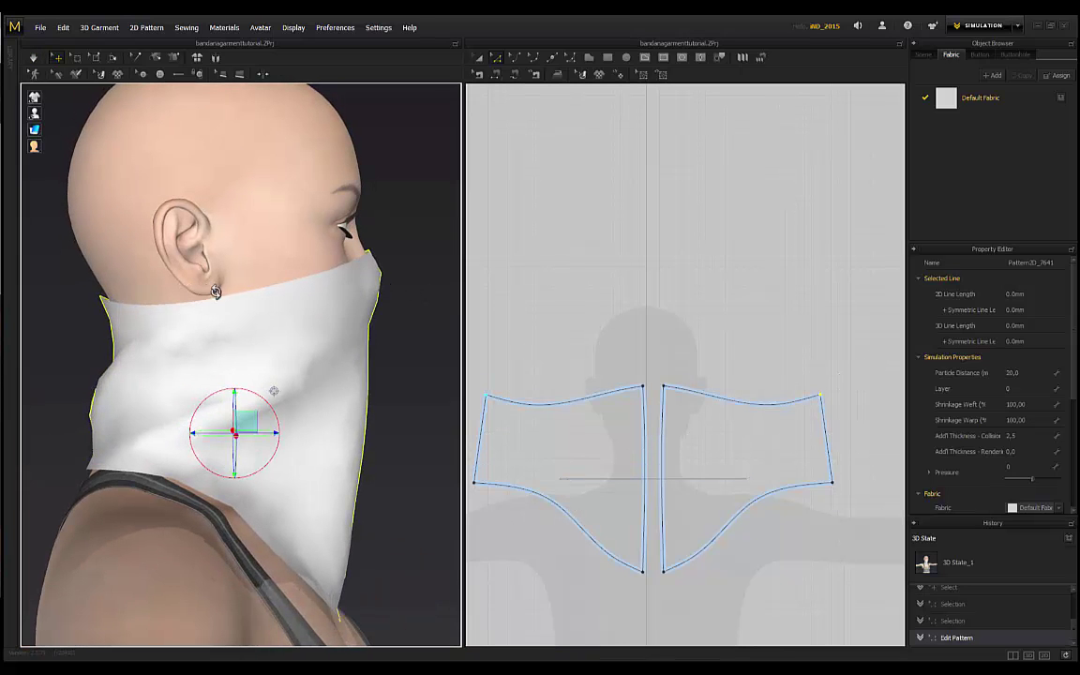
right_click_drag(127, 283, 155, 279)
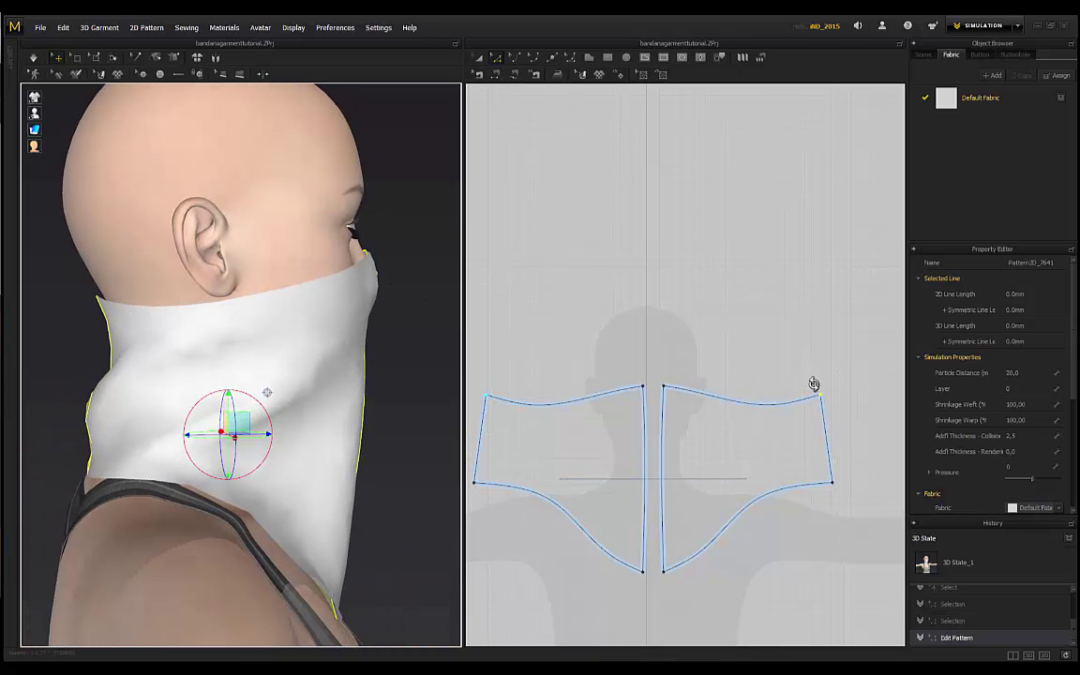
left_click_drag(819, 392, 817, 391)
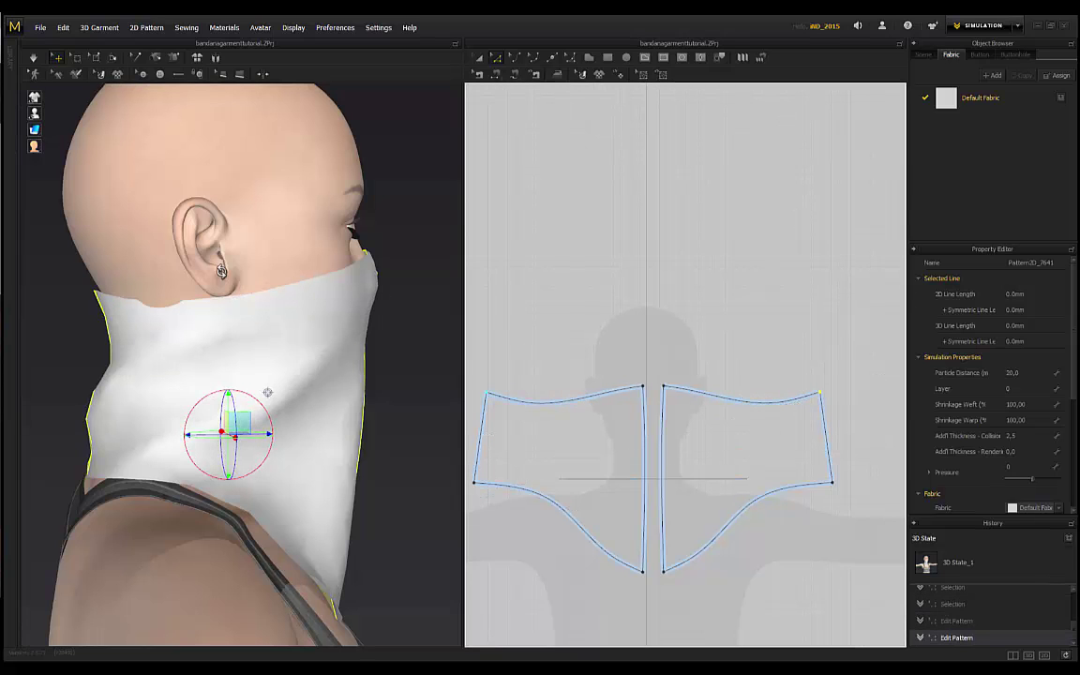
right_click_drag(221, 271, 327, 268)
left_click(36, 60)
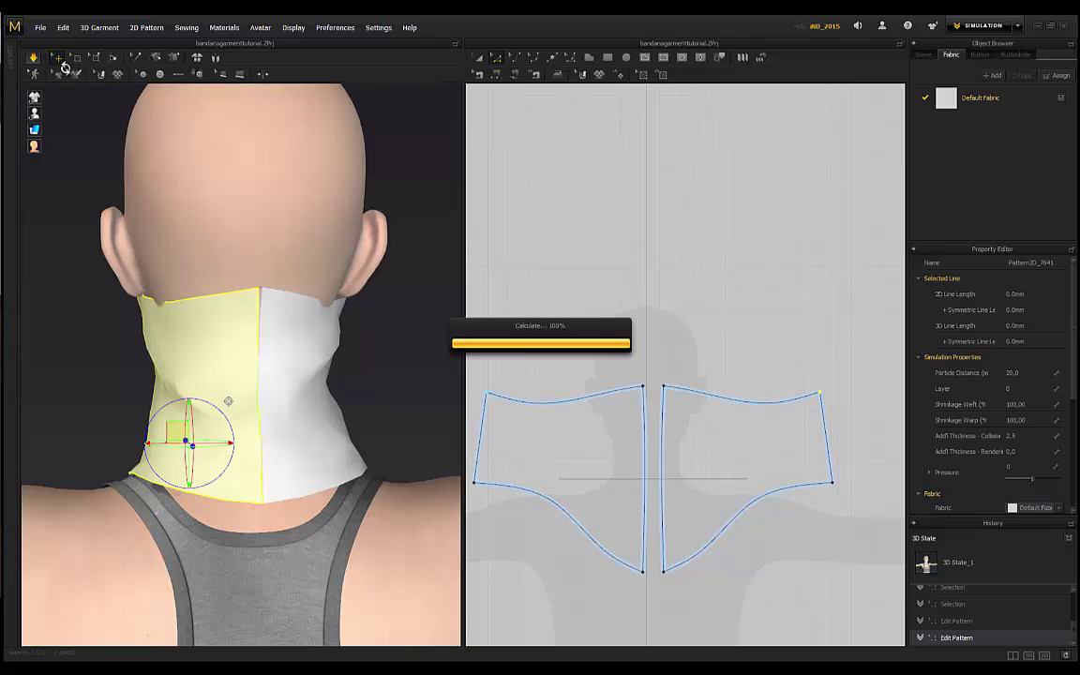
right_click_drag(393, 200, 246, 268)
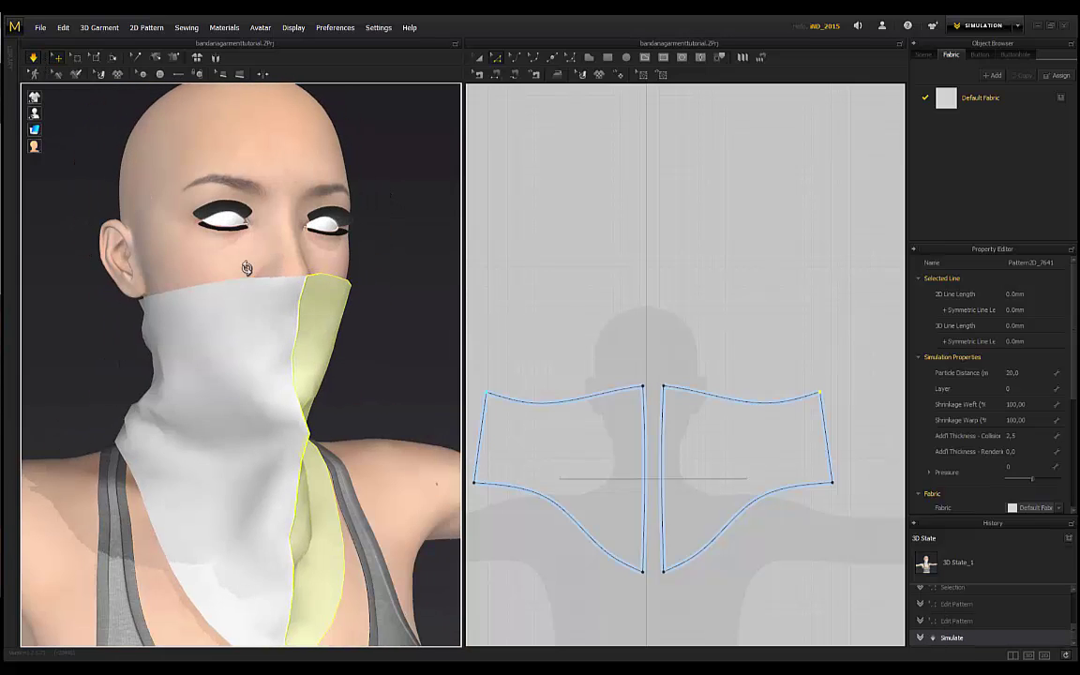
Step: Pull the bandana's front edge up the bridge of the nose from the avatar's right side
right_click_drag(331, 235, 416, 280)
left_click(376, 294)
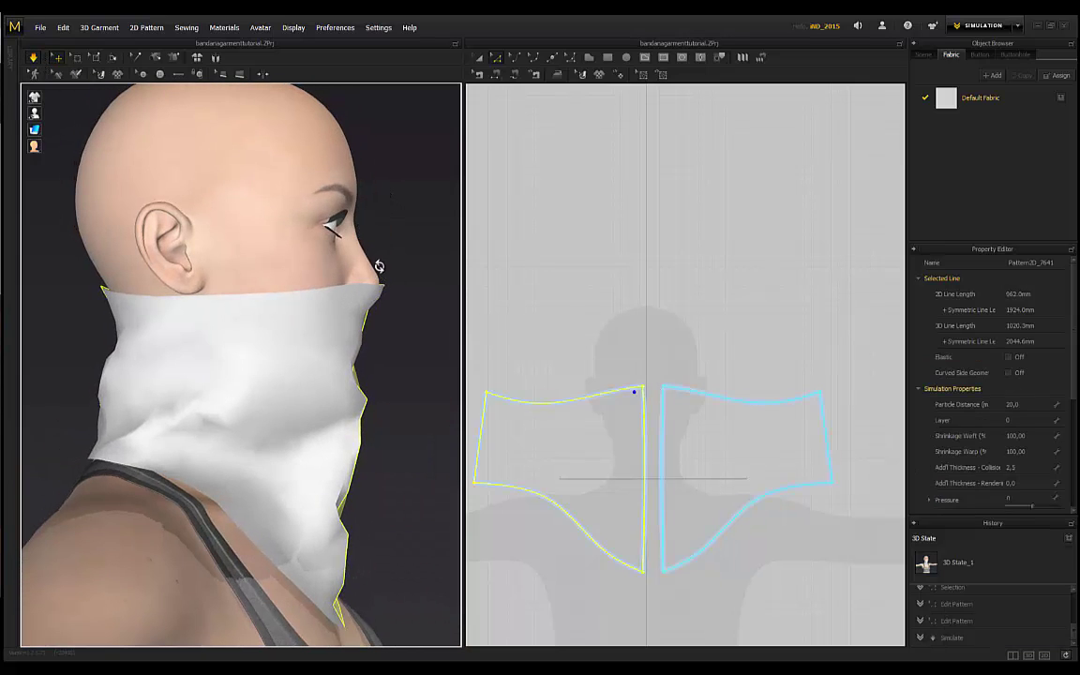
left_click_drag(354, 196, 353, 209)
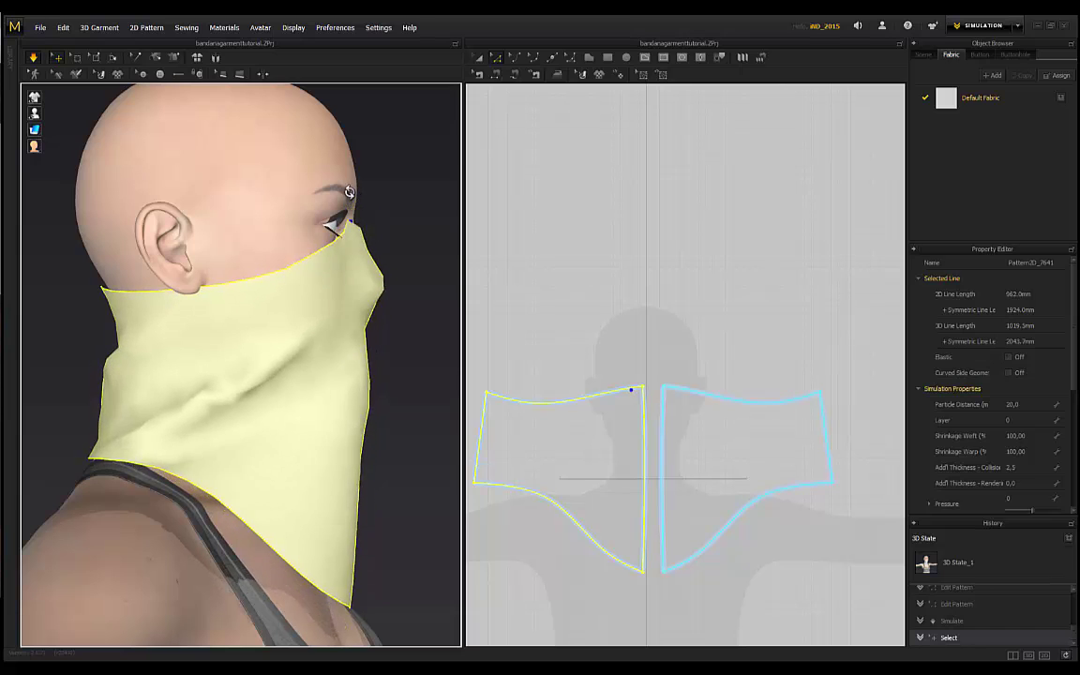
right_click_drag(376, 261, 466, 340)
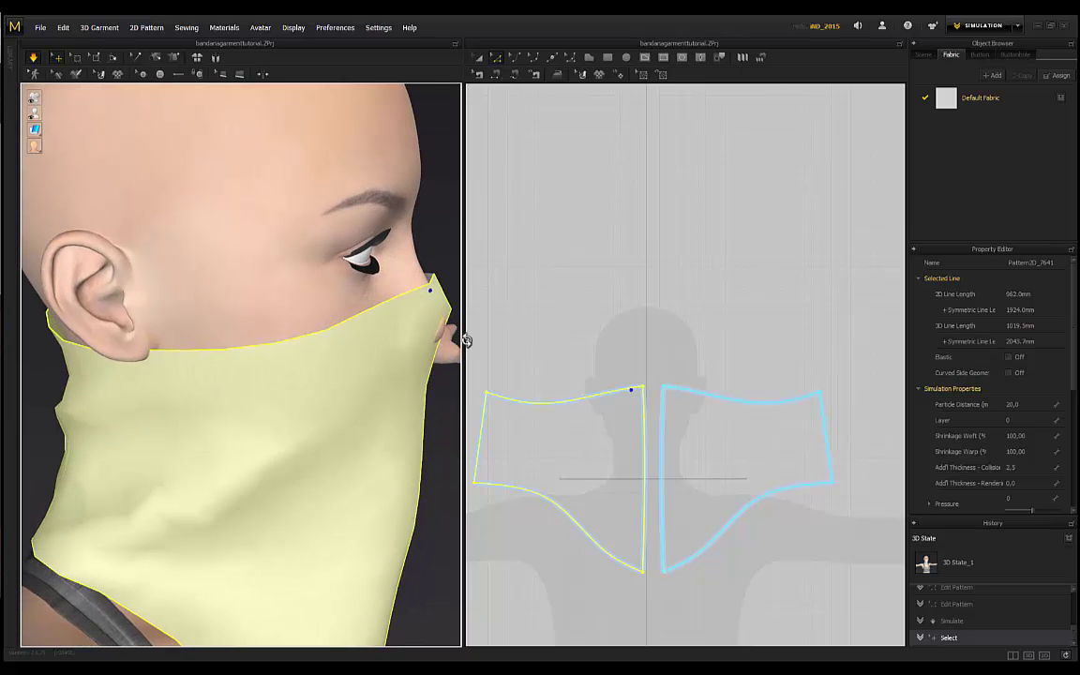
left_click(429, 335)
right_click_drag(424, 249, 325, 225)
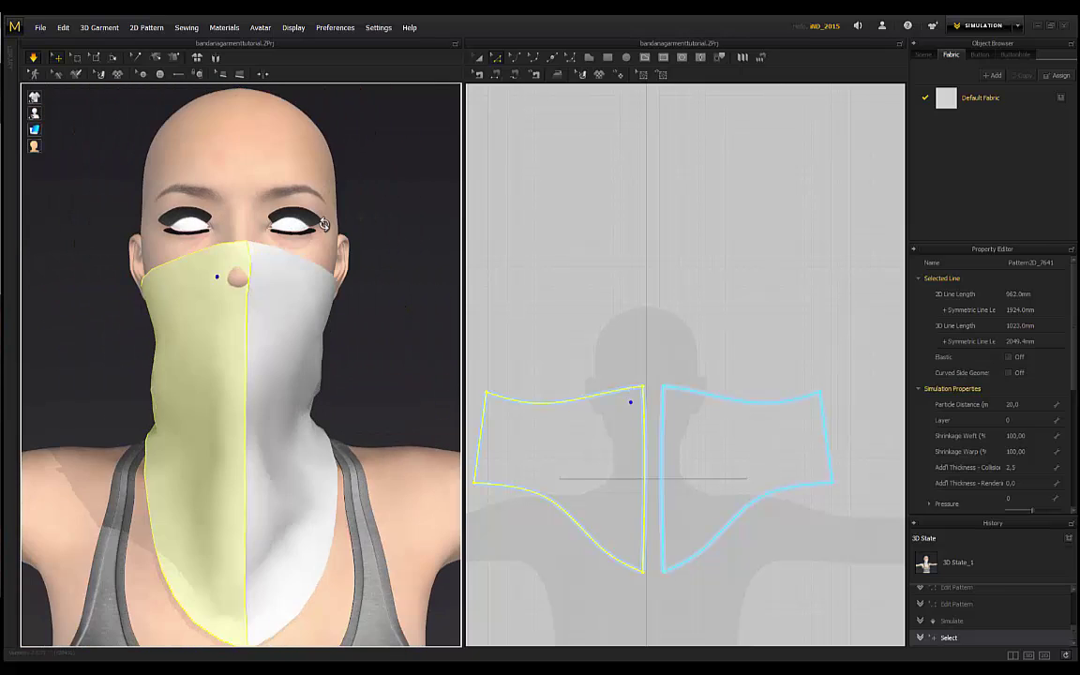
Step: Pull the opposite bandana piece up and outward at the nose from the avatar's left side
right_click_drag(340, 308, 176, 358)
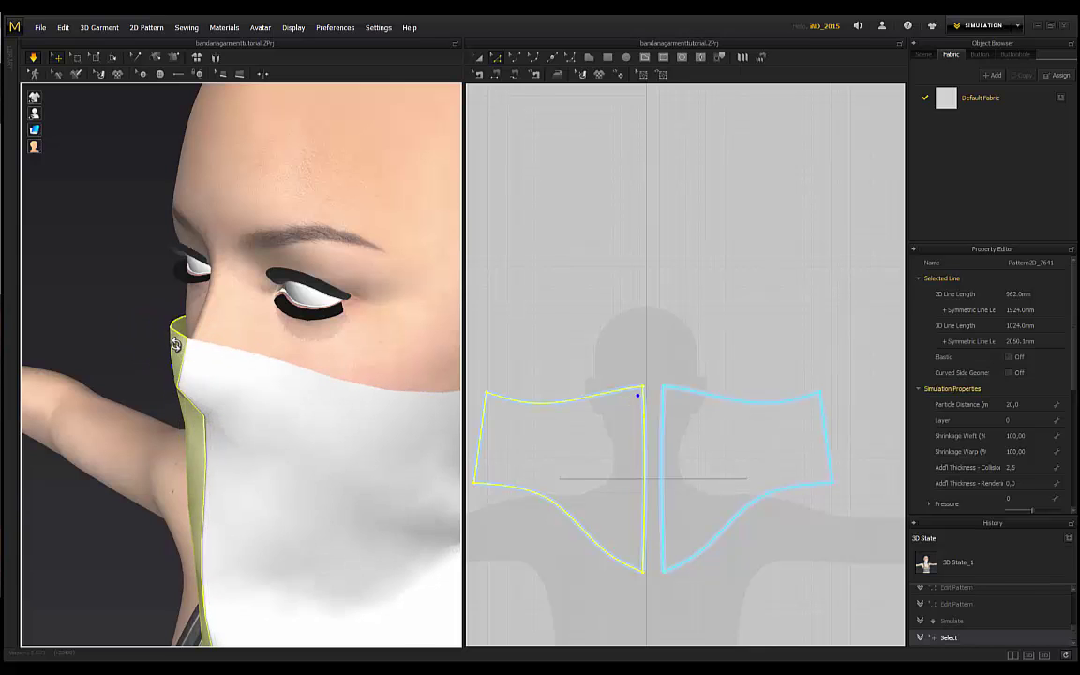
right_click_drag(140, 316, 156, 307)
left_click_drag(161, 288, 196, 178)
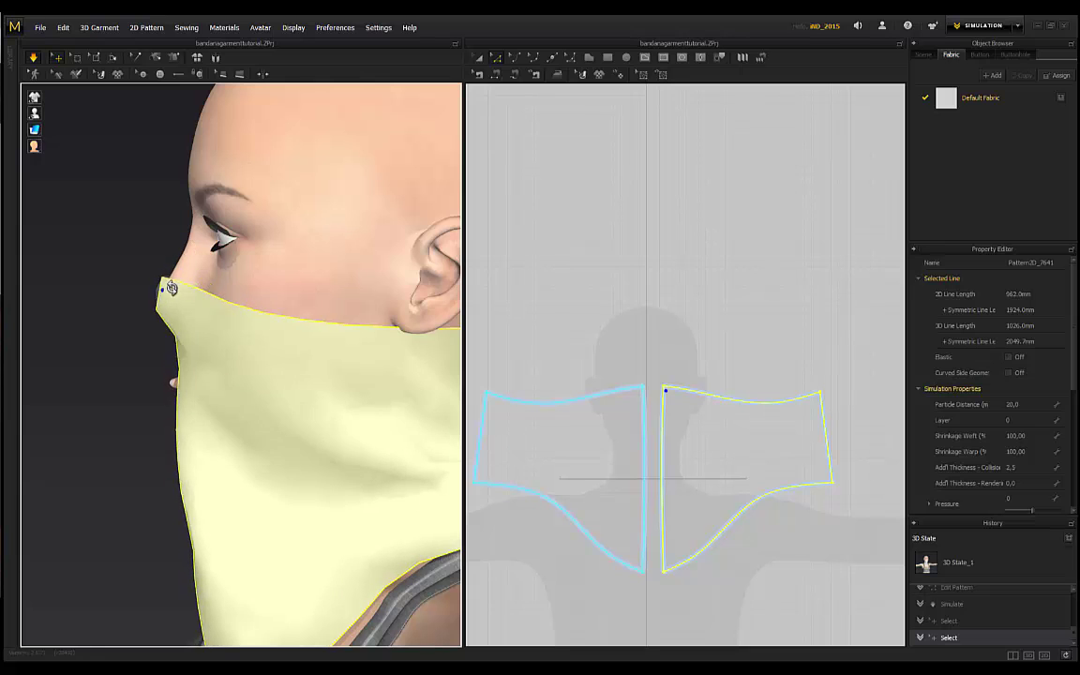
left_click_drag(166, 291, 190, 199)
left_click(144, 271)
Step: Curve the back edge of the symmetric bandana pieces slightly near the outer upper corner in the 2D pattern
right_click_drag(144, 272, 291, 176)
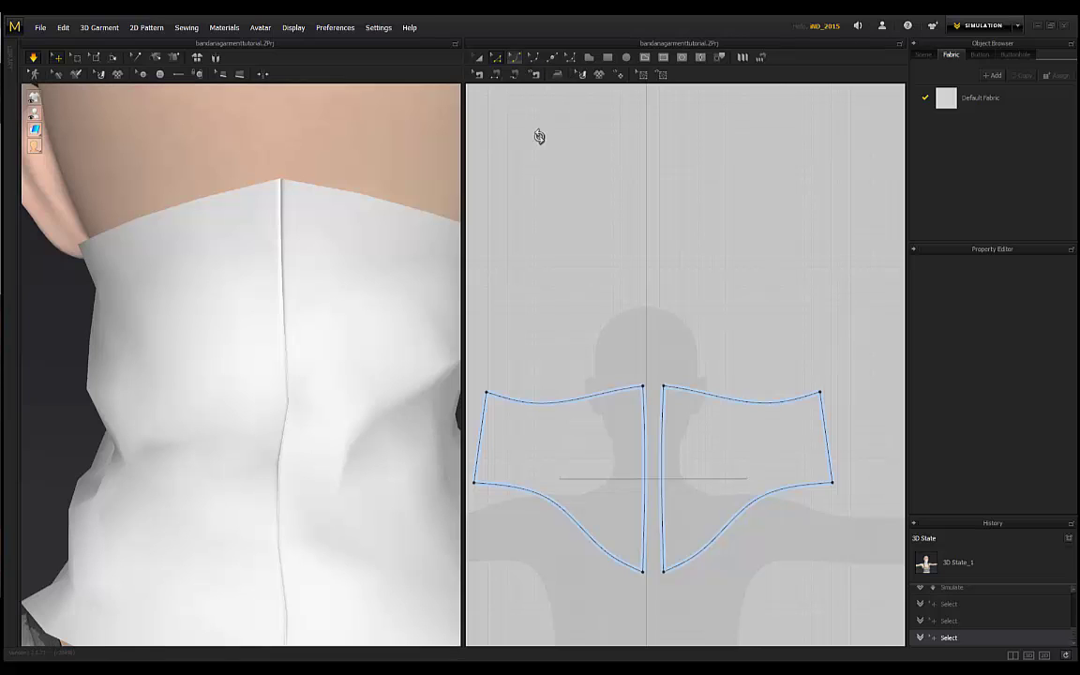
scroll(578, 355, "up", 5)
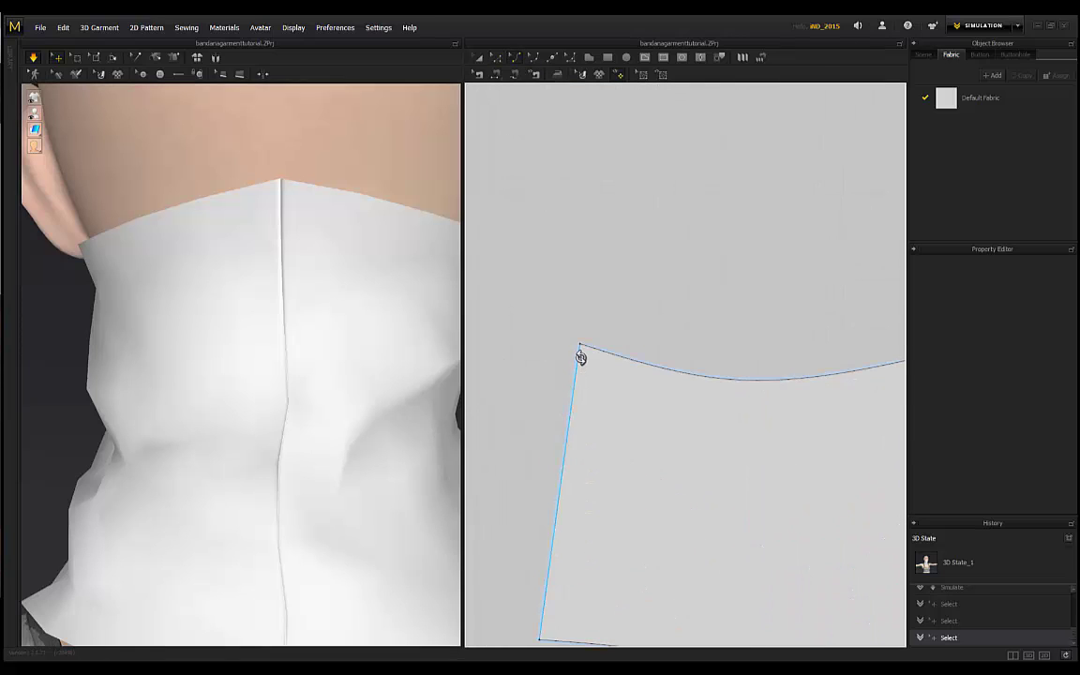
scroll(577, 349, "up", 2)
left_click(572, 349)
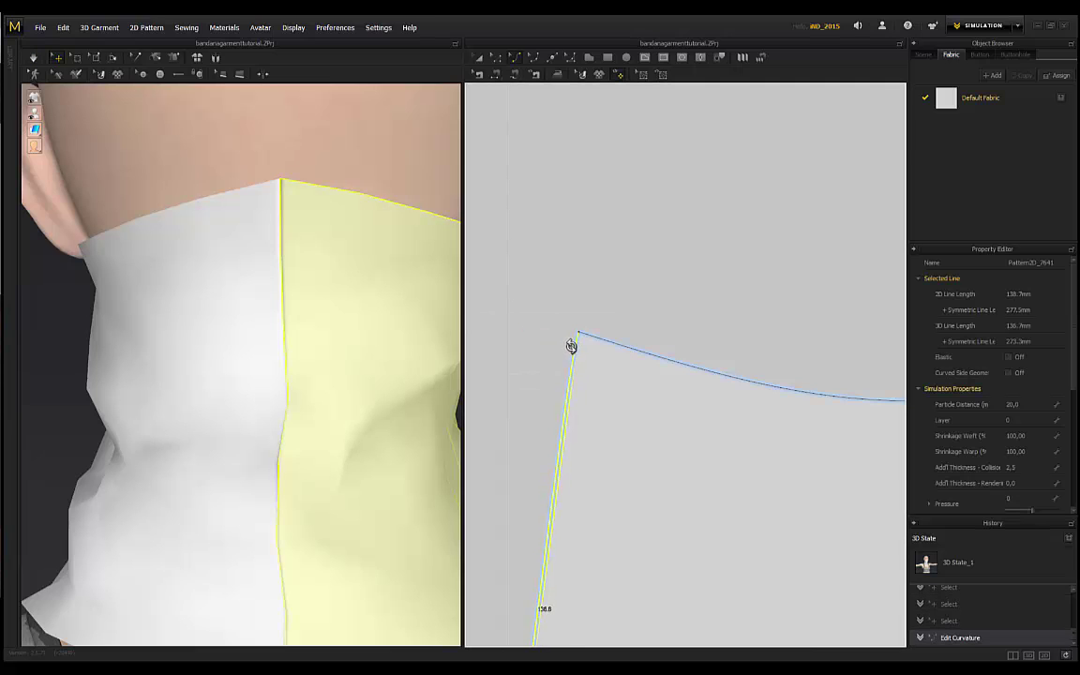
left_click(571, 346)
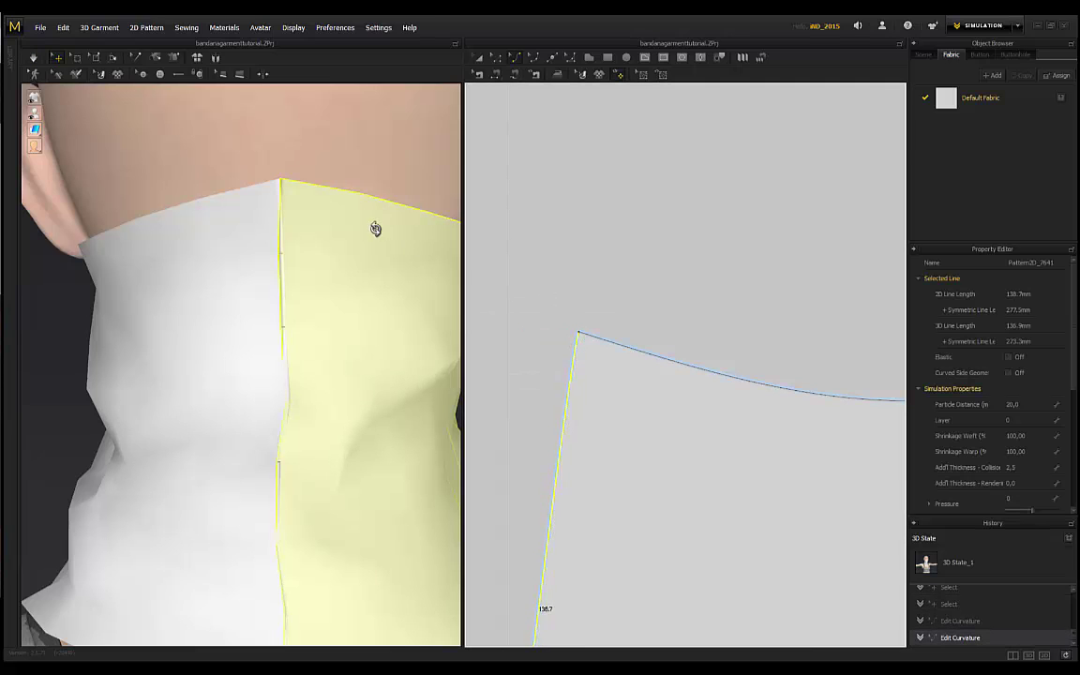
Step: Refine the curvature of the upper and back edges meeting at the outer upper corner and simulate the bandana
left_click(590, 335)
left_click_drag(593, 329, 598, 320)
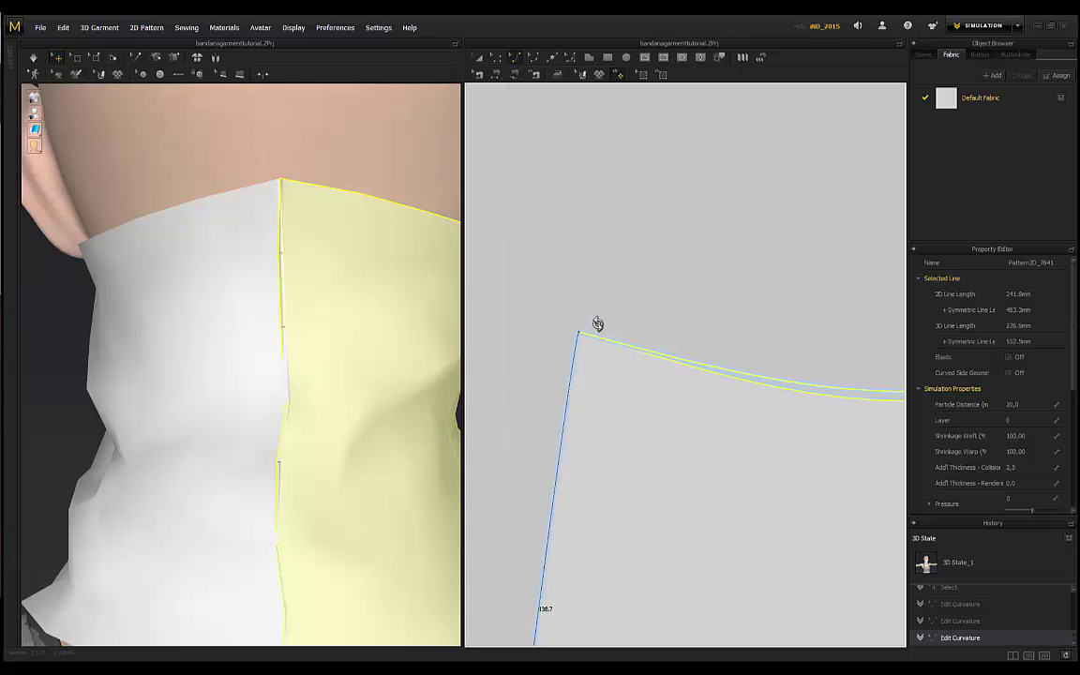
key("ctrl+z")
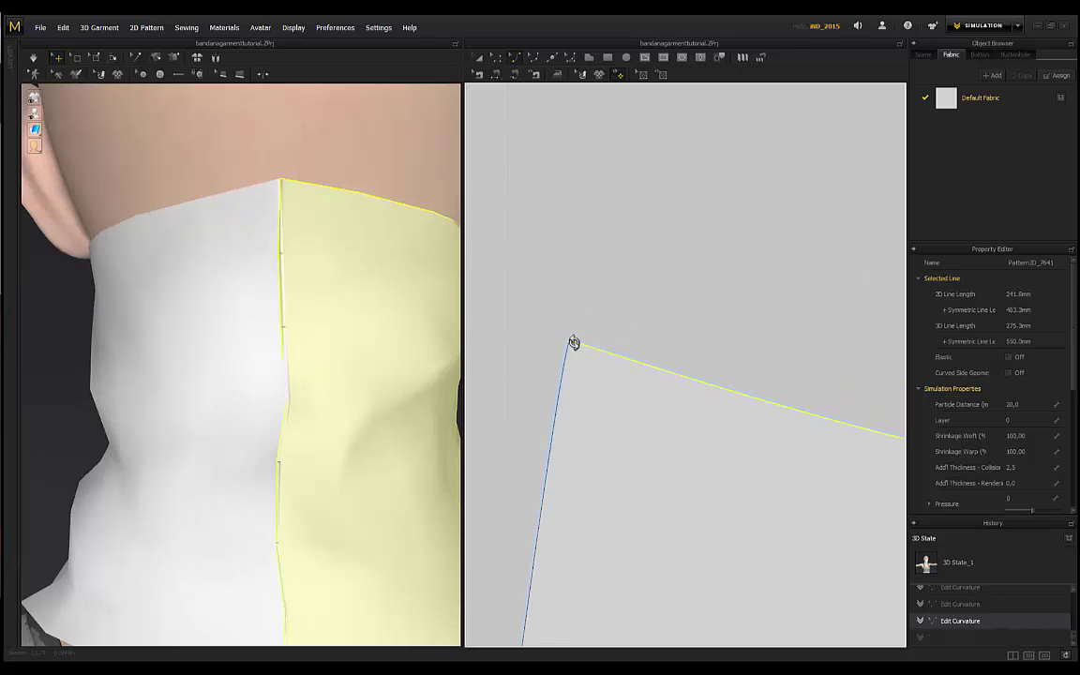
left_click(554, 356)
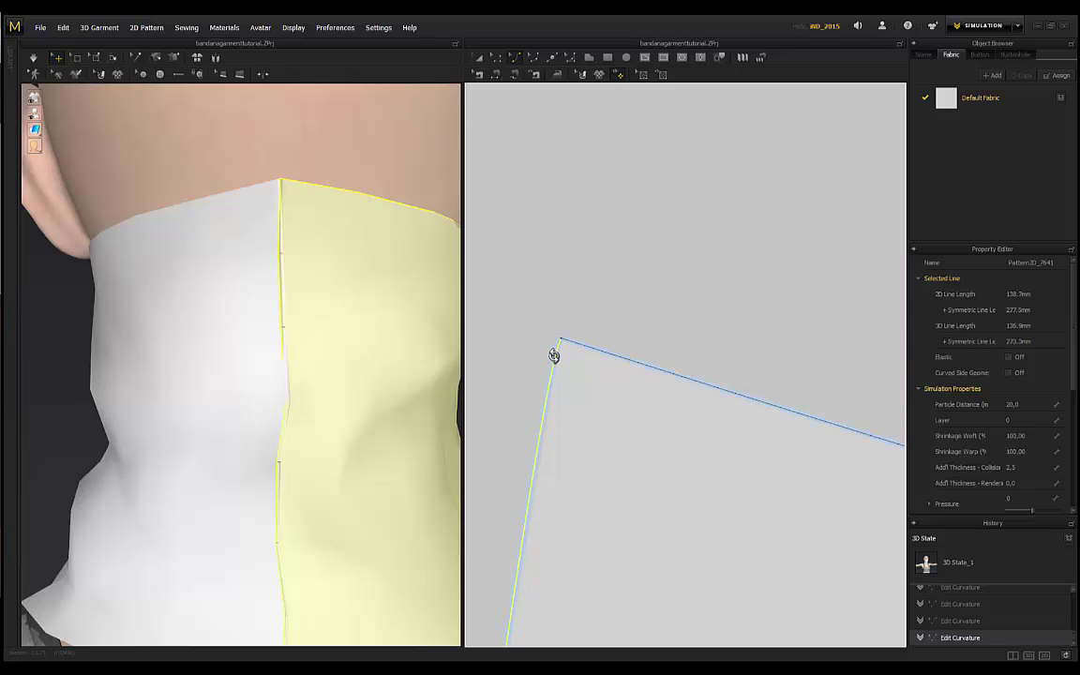
left_click(34, 57)
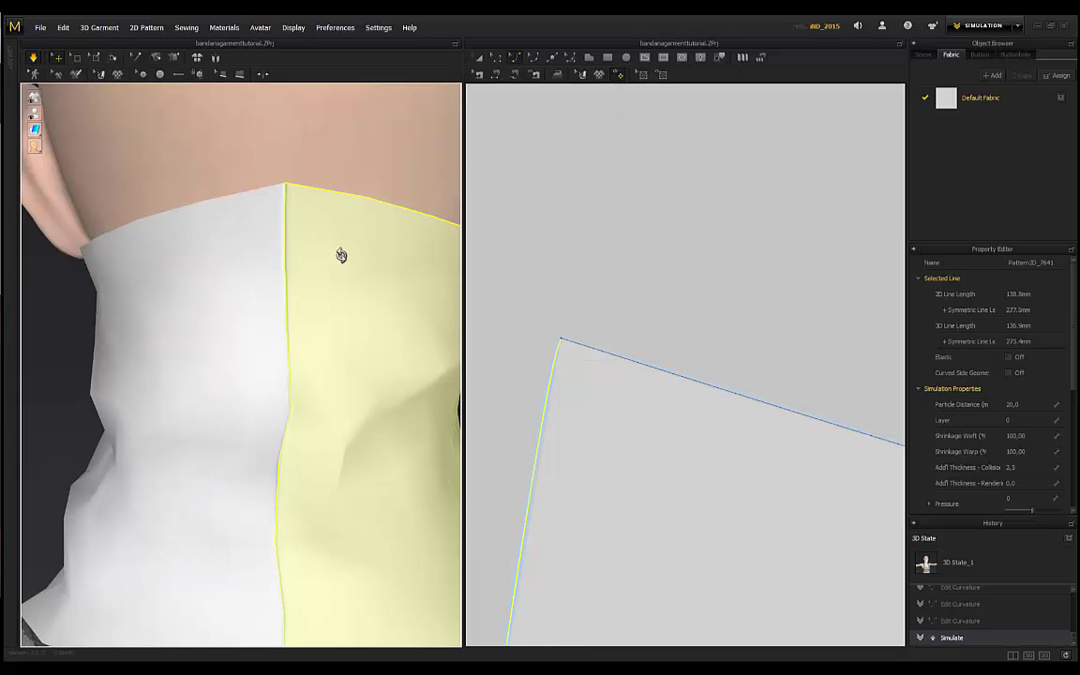
Step: Examine the simulated bandana's back seam and upper edge, plus its overall fit from the front and sides
left_click(321, 200)
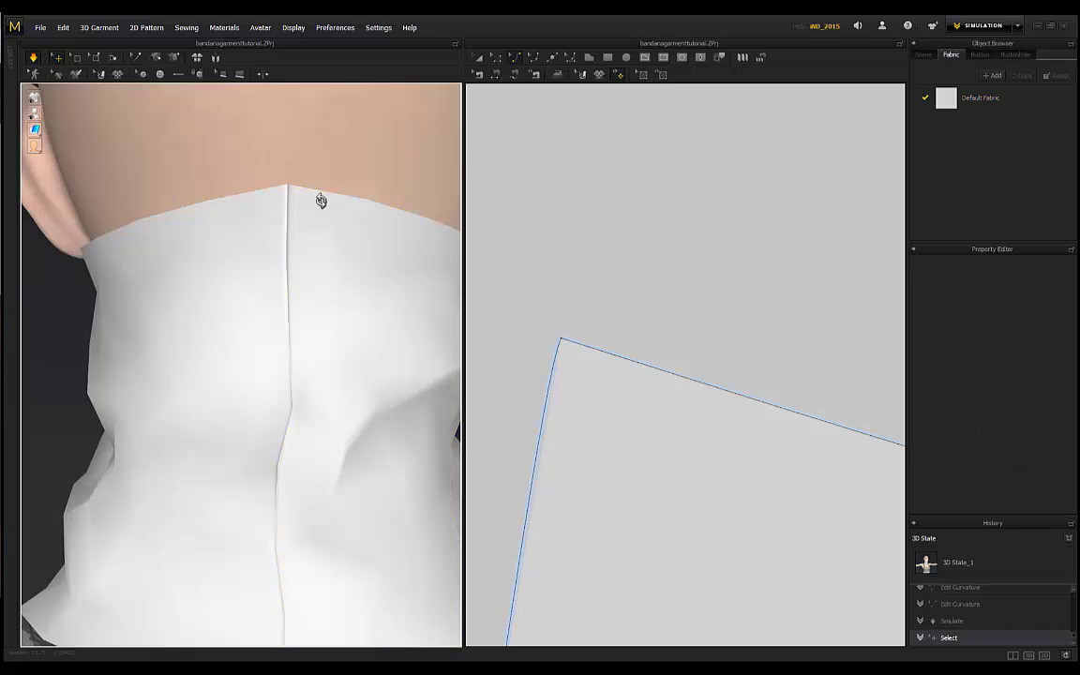
scroll(301, 223, "down", 3)
right_click_drag(332, 224, 167, 230)
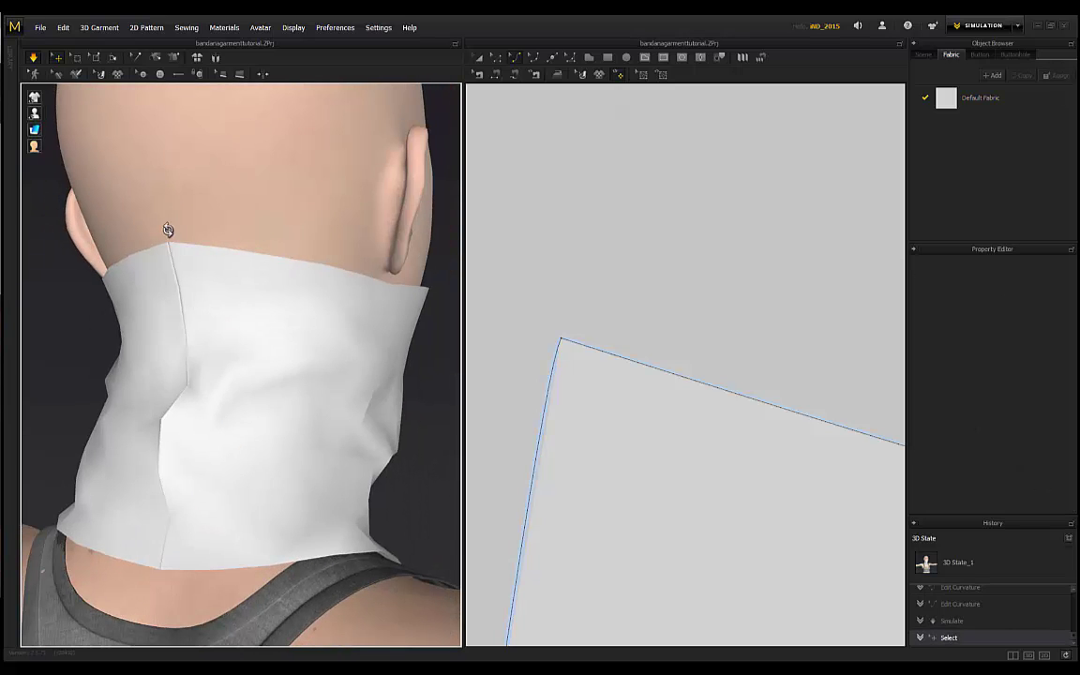
scroll(114, 234, "up", 4)
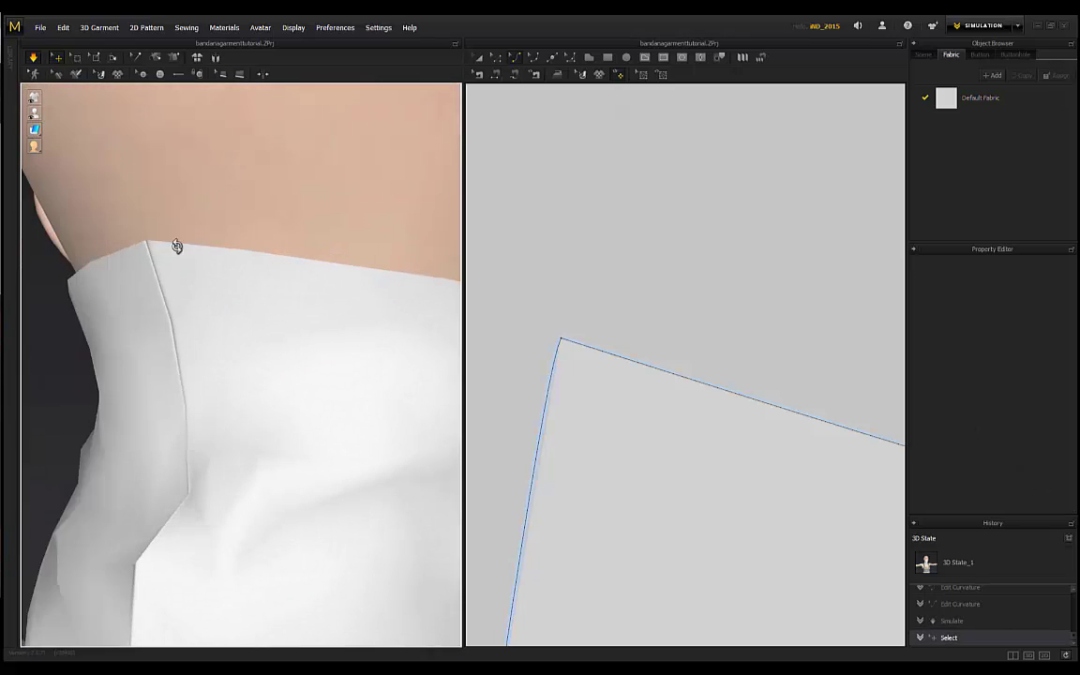
scroll(122, 217, "up", 1)
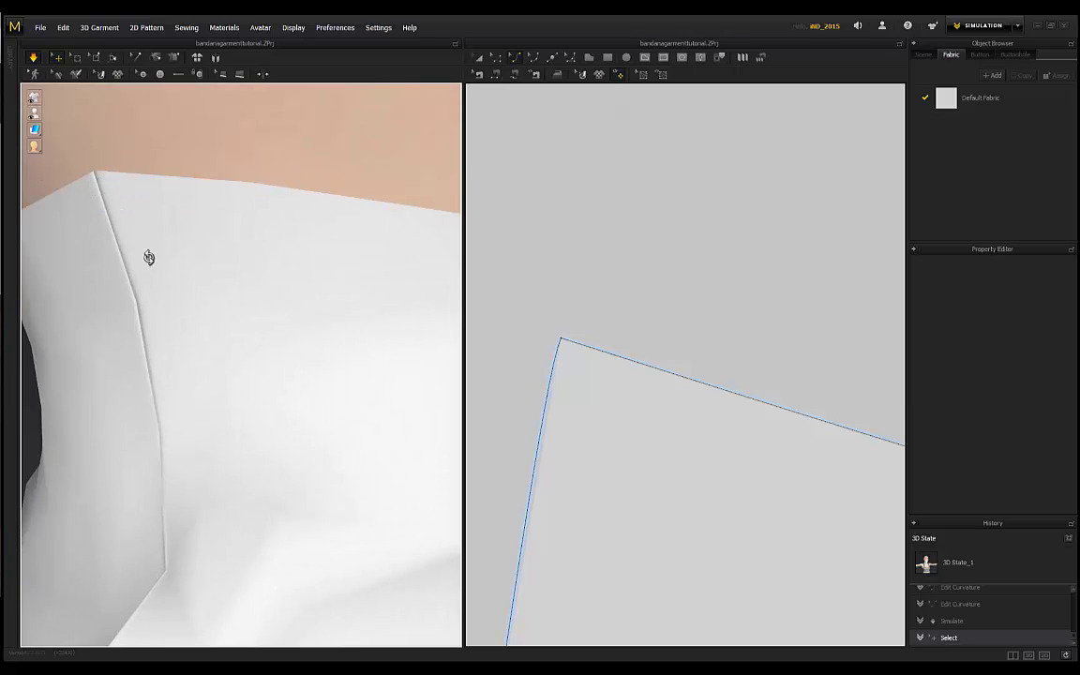
scroll(148, 257, "down", 5)
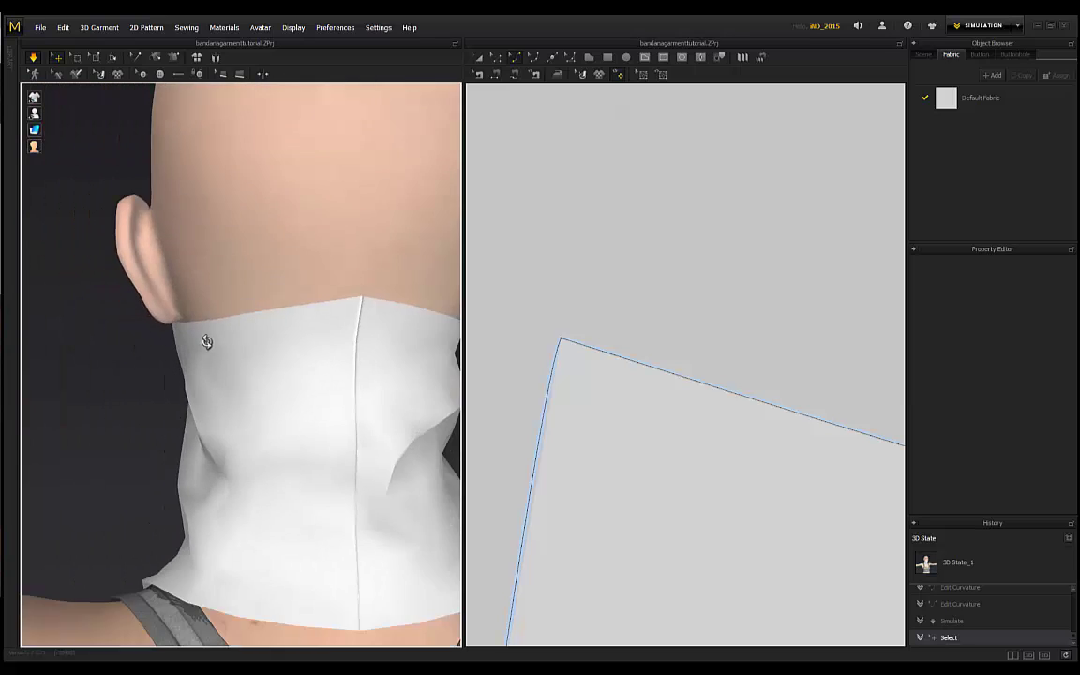
scroll(207, 341, "down", 4)
right_click_drag(323, 364, 281, 348)
right_click_drag(109, 332, 236, 377)
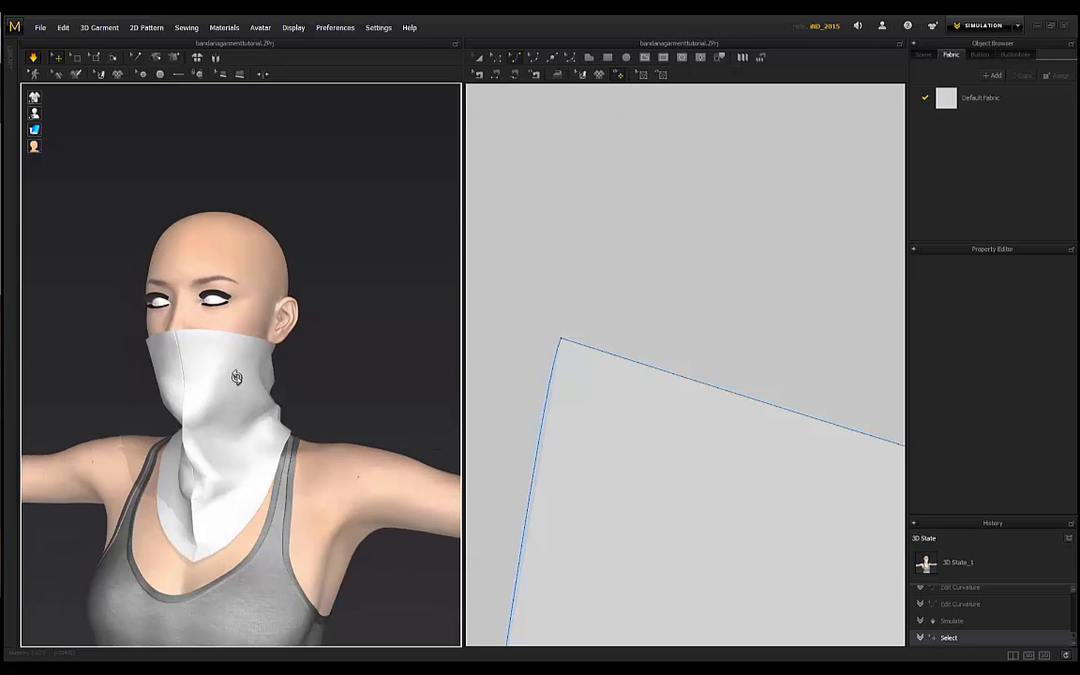
mouse_move(326, 369)
right_mouse_down()
mouse_move(135, 354)
mouse_move(305, 369)
right_mouse_up()
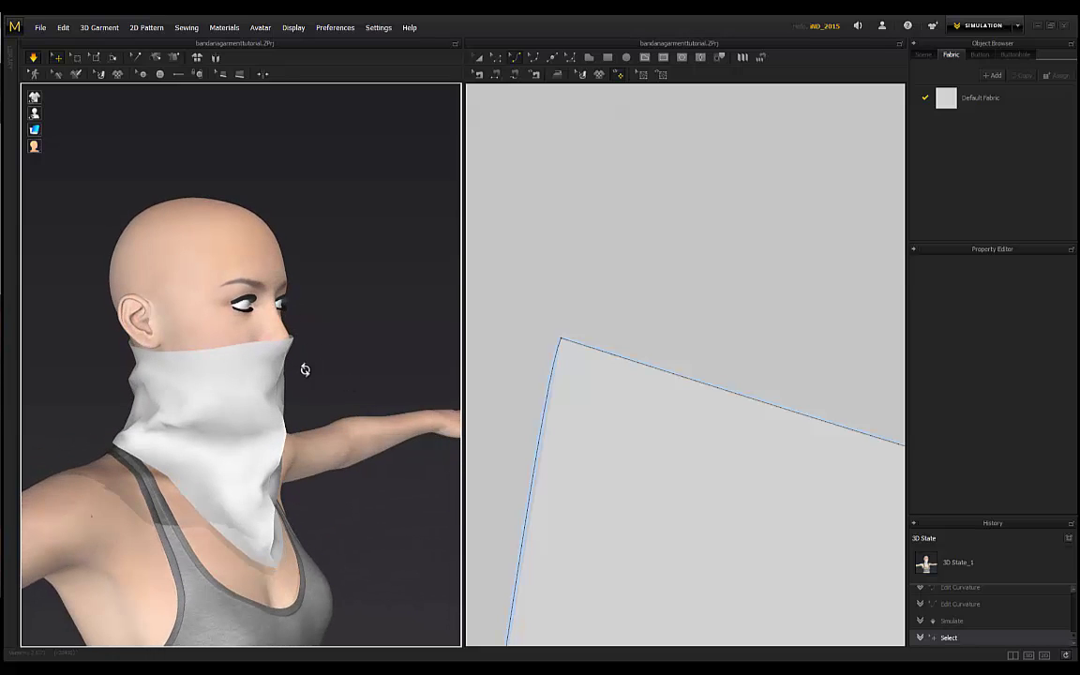
right_click_drag(142, 359, 212, 356)
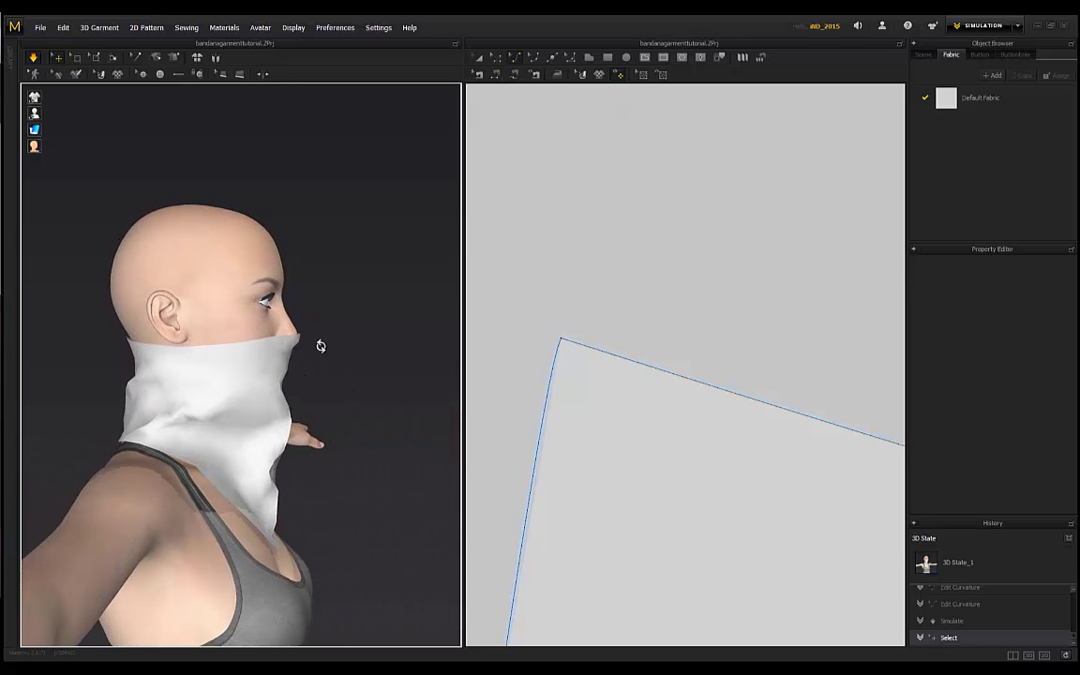
Step: Draw the front of the bandana upward over the nose again in the running simulation
right_click_drag(320, 346, 310, 314)
left_click(309, 299)
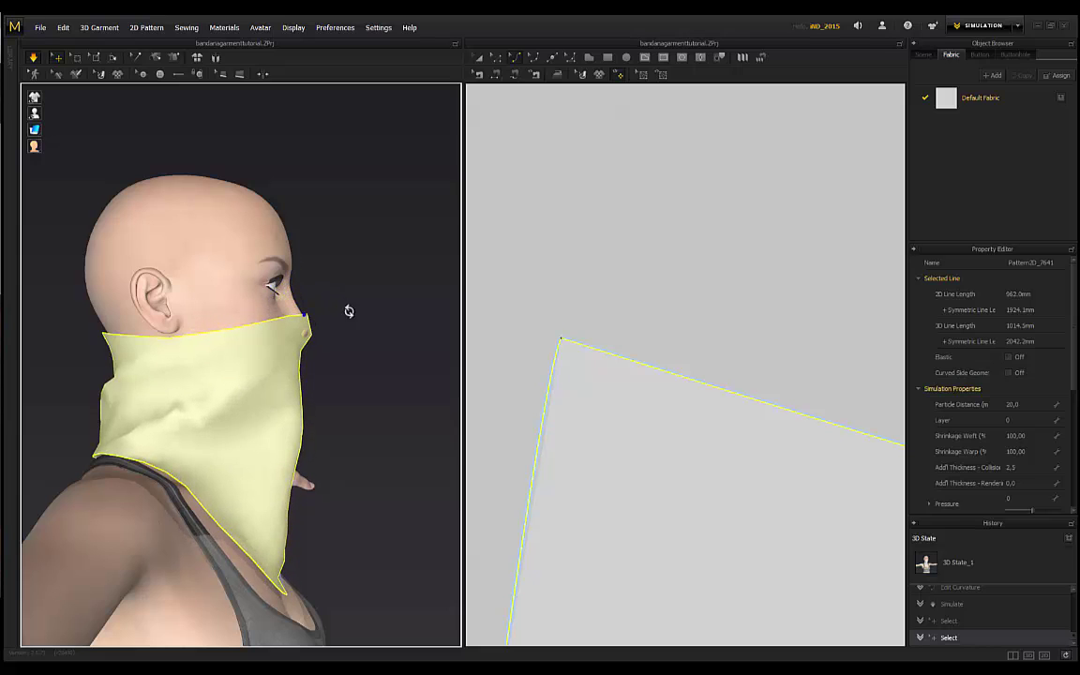
left_click(349, 311)
right_click_drag(349, 311, 265, 344)
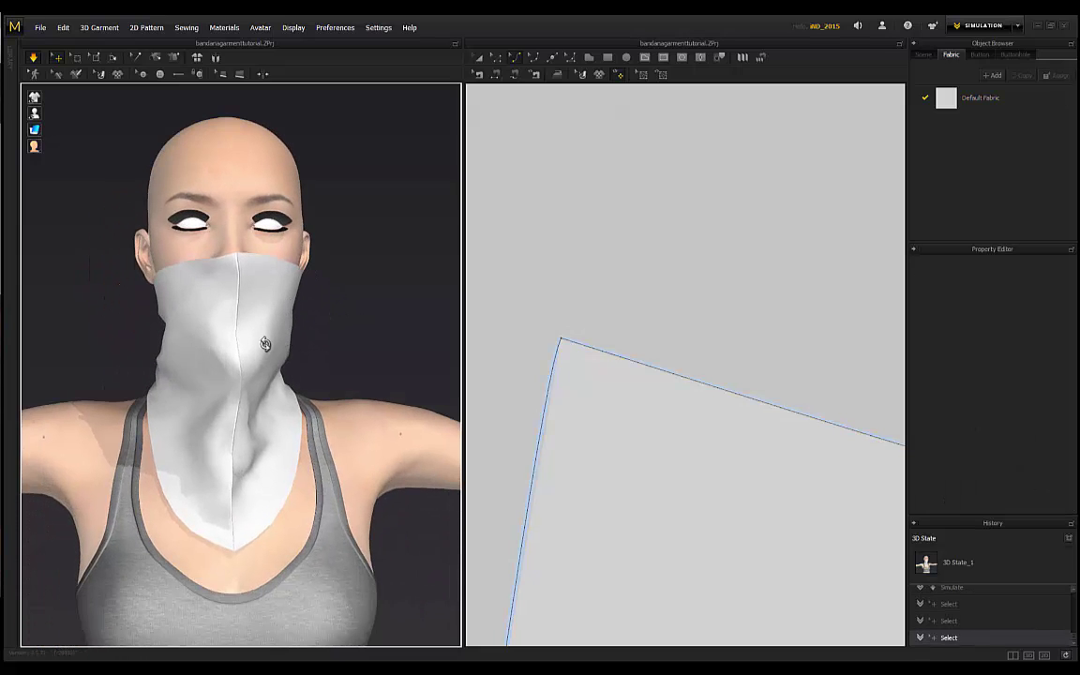
right_click_drag(157, 320, 380, 287)
left_click_drag(323, 280, 299, 181)
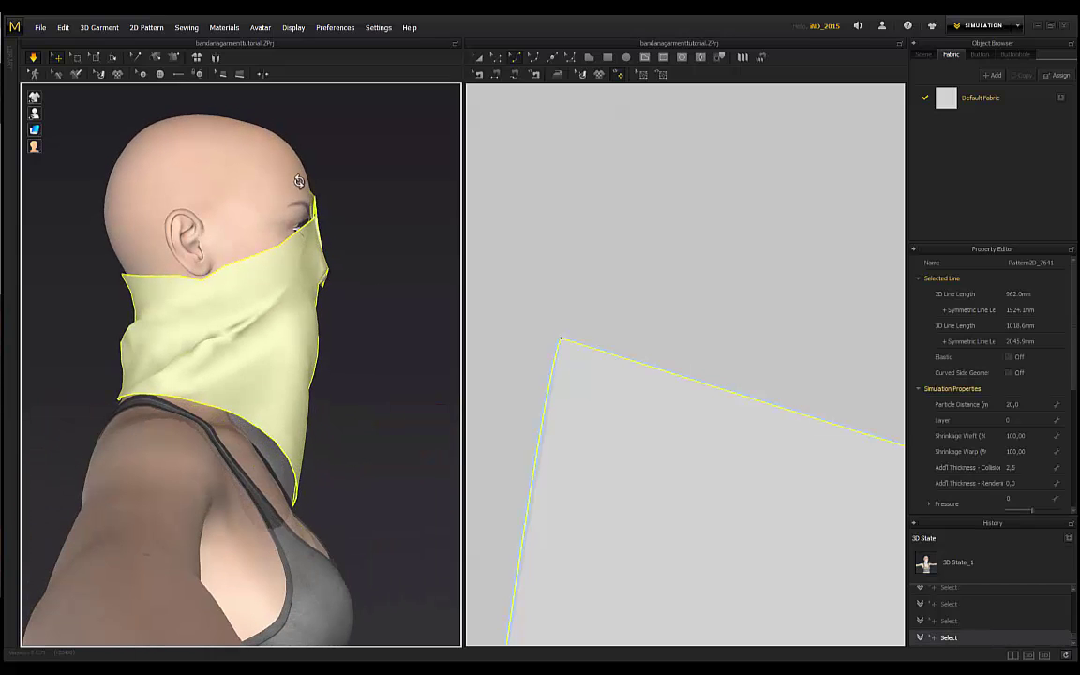
left_click(356, 272)
right_click_drag(277, 272, 230, 245)
Step: Select the TPOSEDAZGIRL_bandana avatar in the scene and set its skin offset to 2.0 mm
left_click(212, 224)
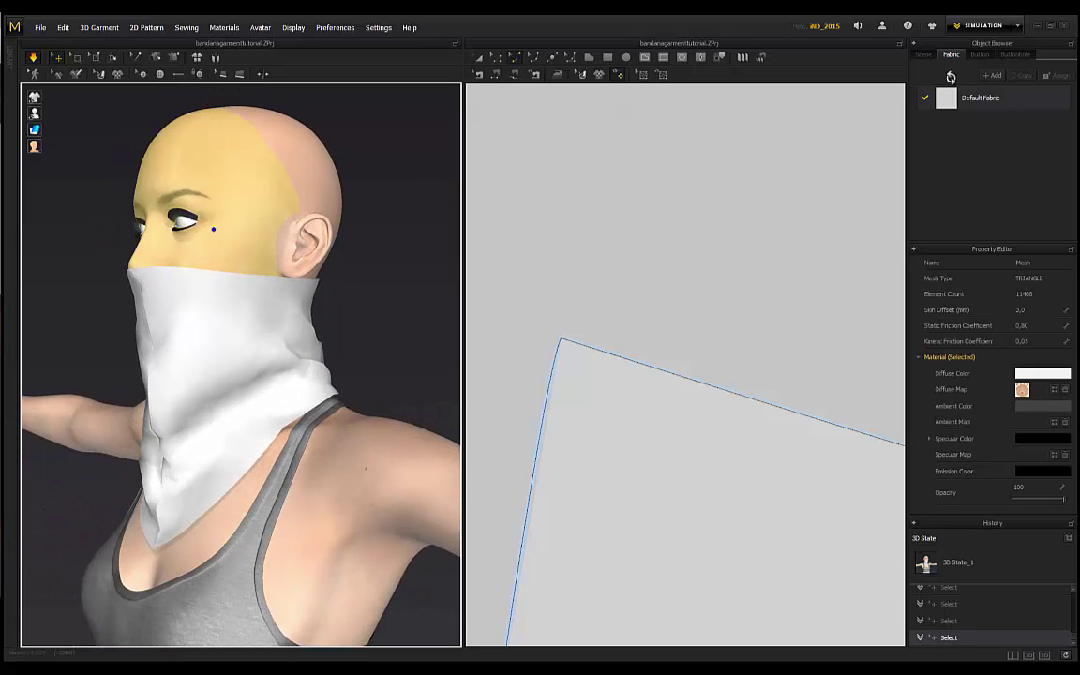
left_click(926, 59)
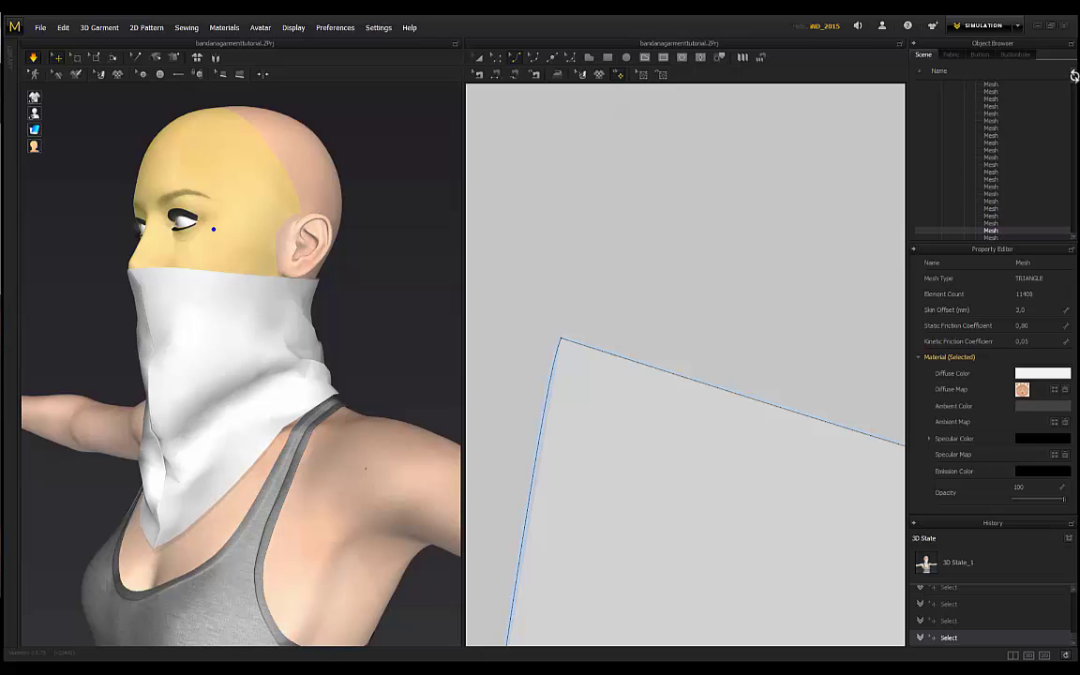
left_click_drag(1075, 82, 1074, 70)
left_click(971, 148)
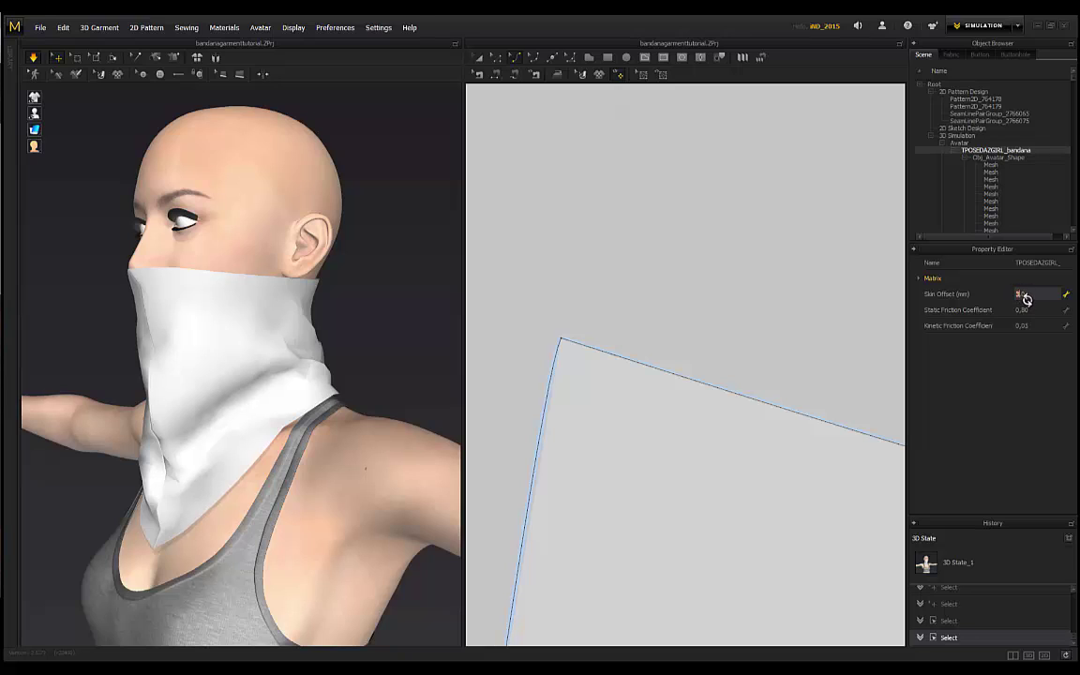
key("Return")
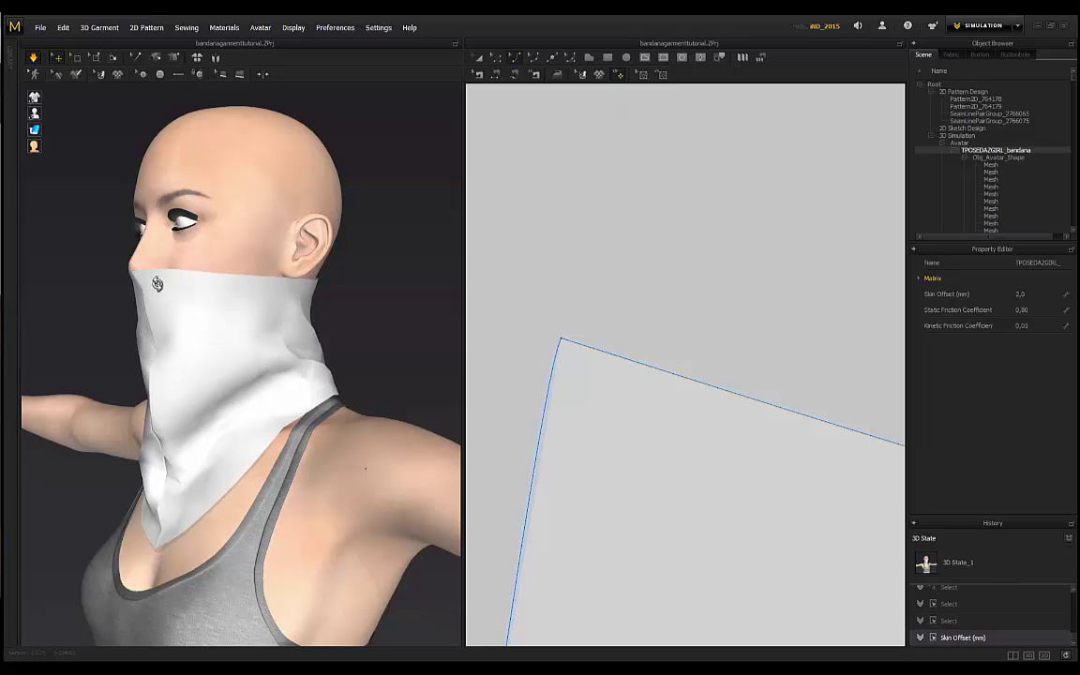
Step: Lift the front edge toward the nose bridge and pull the cloth around the protruding nose tip
right_click_drag(115, 306, 354, 266)
left_click_drag(355, 253, 337, 152)
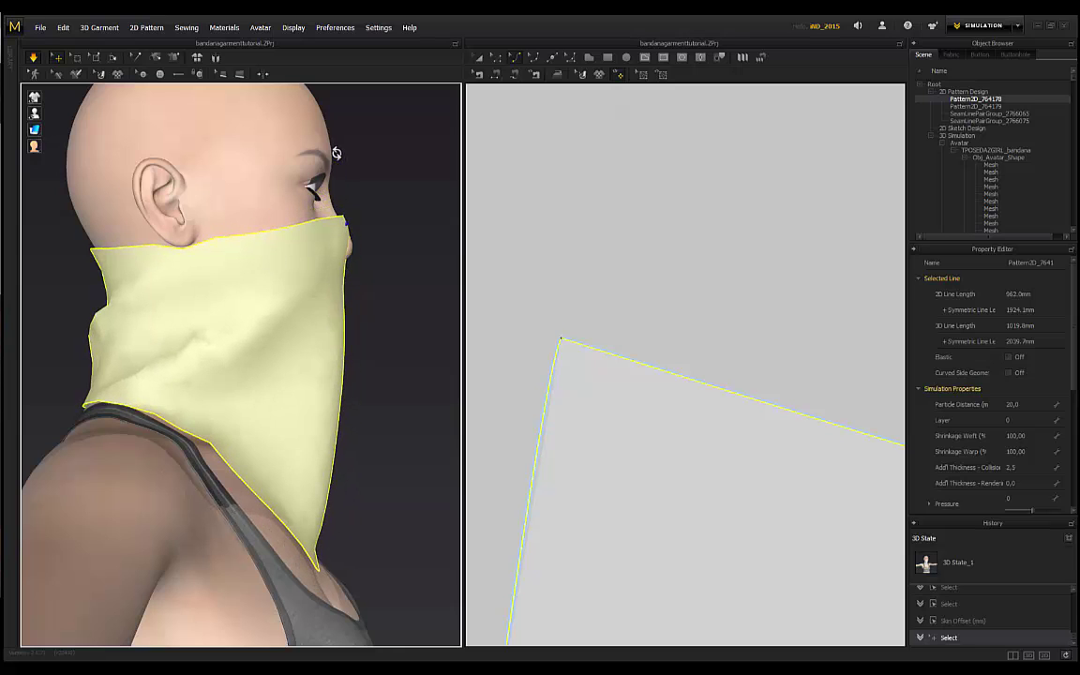
scroll(366, 202, "up", 3)
scroll(357, 216, "up", 5)
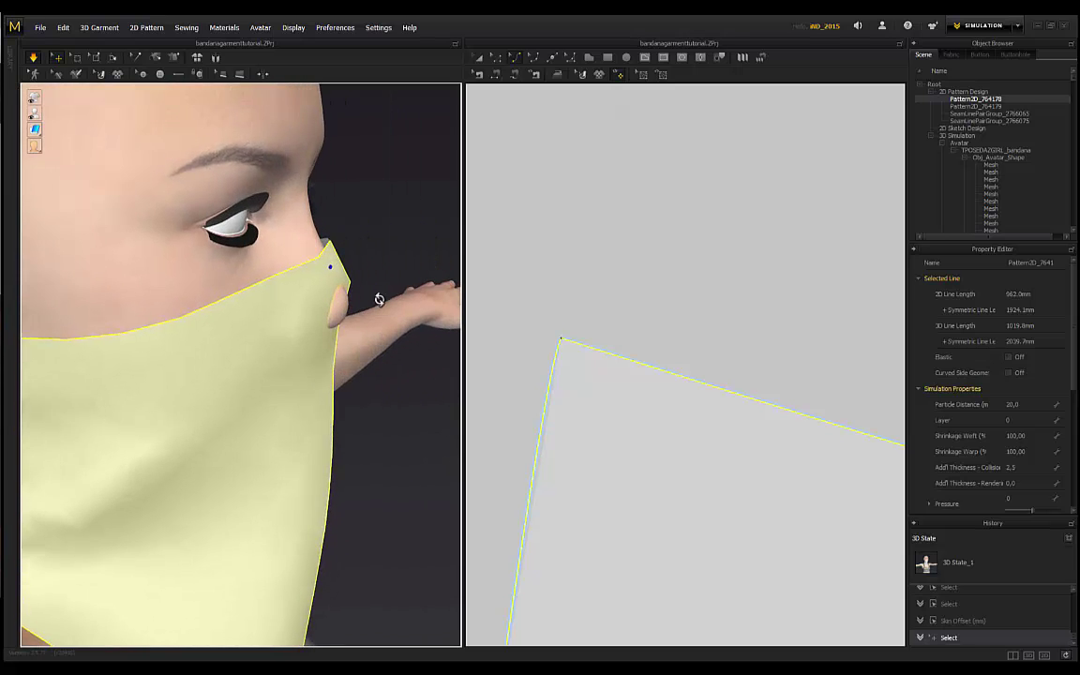
left_click(343, 320)
left_click(319, 308)
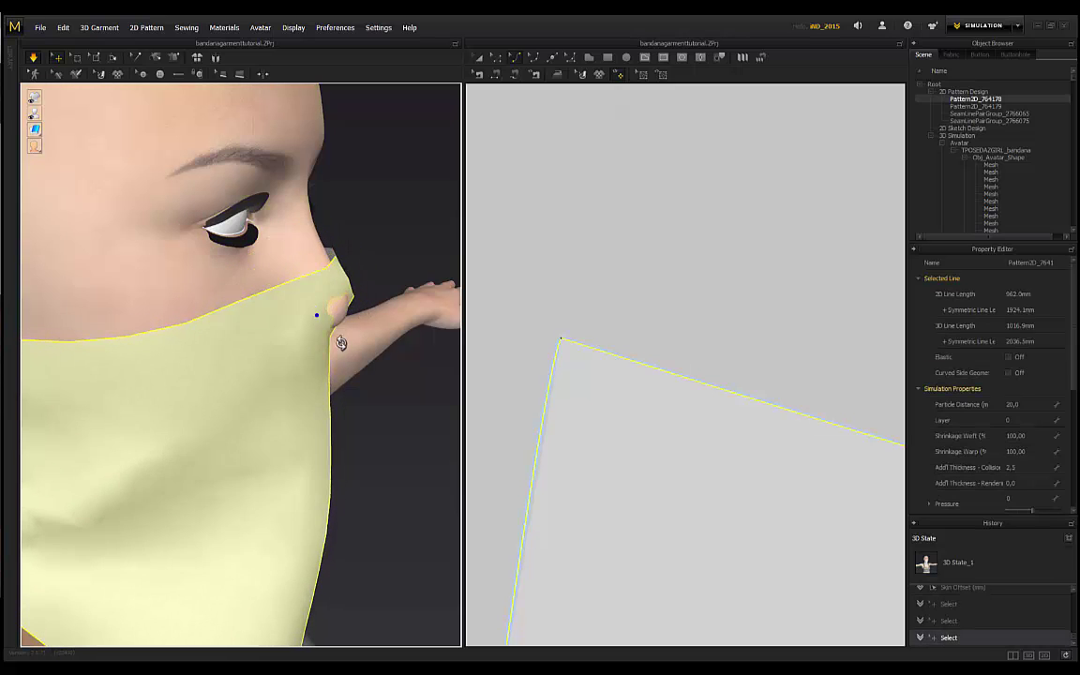
Step: Pull the front of the right-side bandana piece forward, away from the avatar's face, to clear the nose tip
left_click_drag(310, 236, 361, 233)
scroll(385, 249, "down", 3)
right_click_drag(385, 248, 311, 253)
left_click_drag(281, 250, 307, 248)
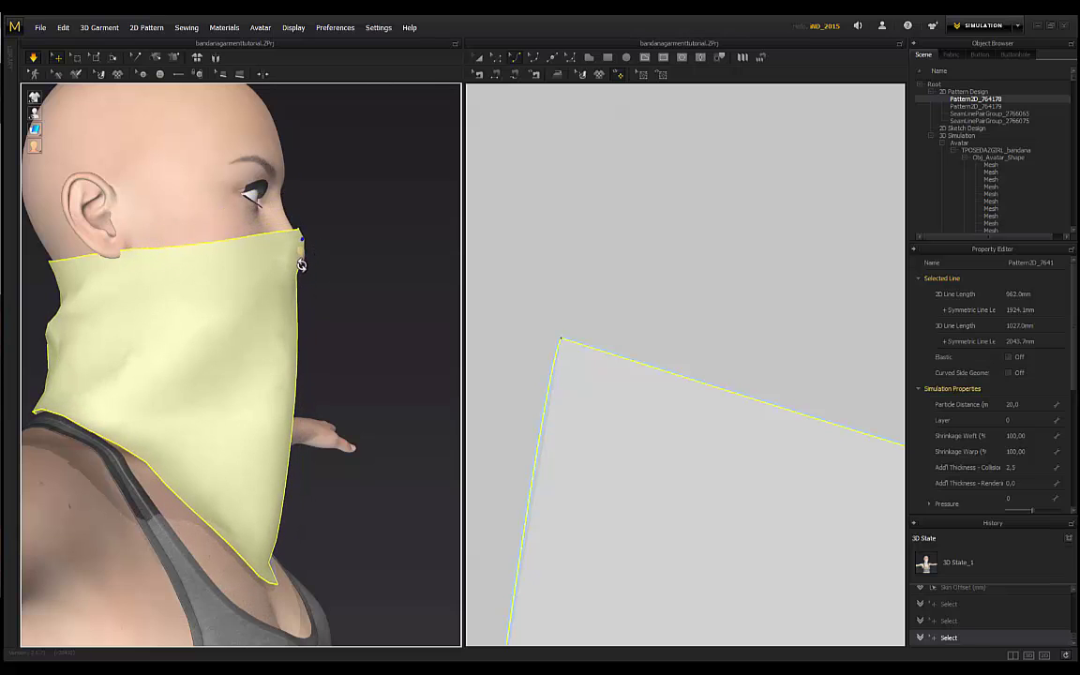
Step: Pull the upper front corners of both bandana pieces up and outward around the protruding nose tip
right_click_drag(339, 233, 245, 247)
right_click_drag(342, 263, 202, 298)
right_click_drag(412, 331, 278, 341)
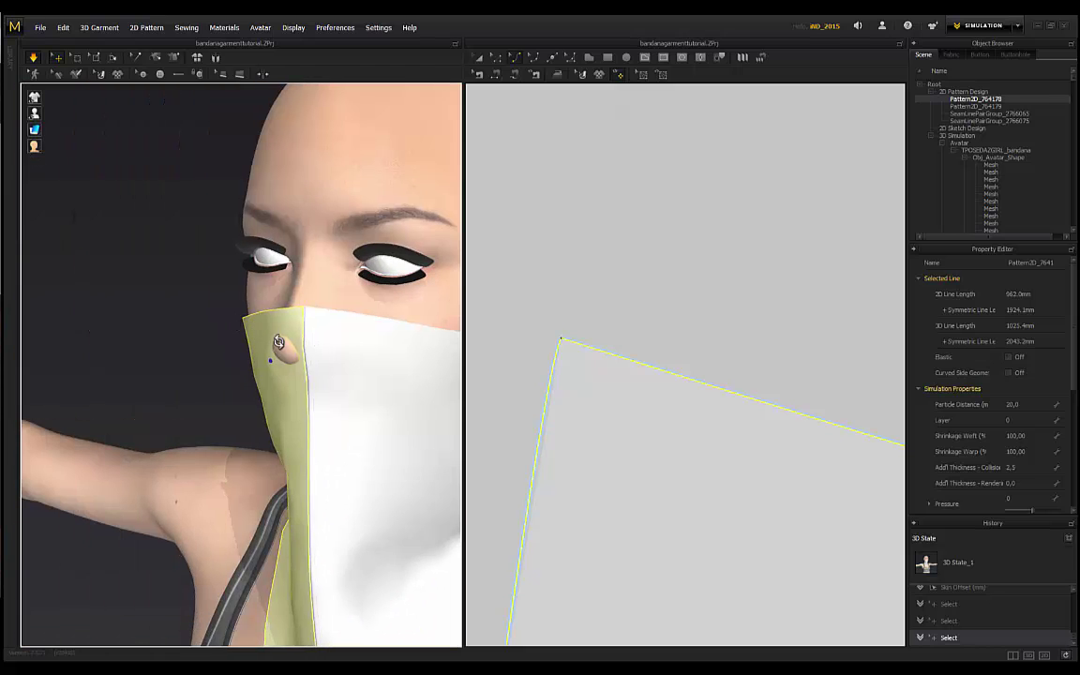
right_click_drag(182, 349, 207, 377)
left_click(229, 366)
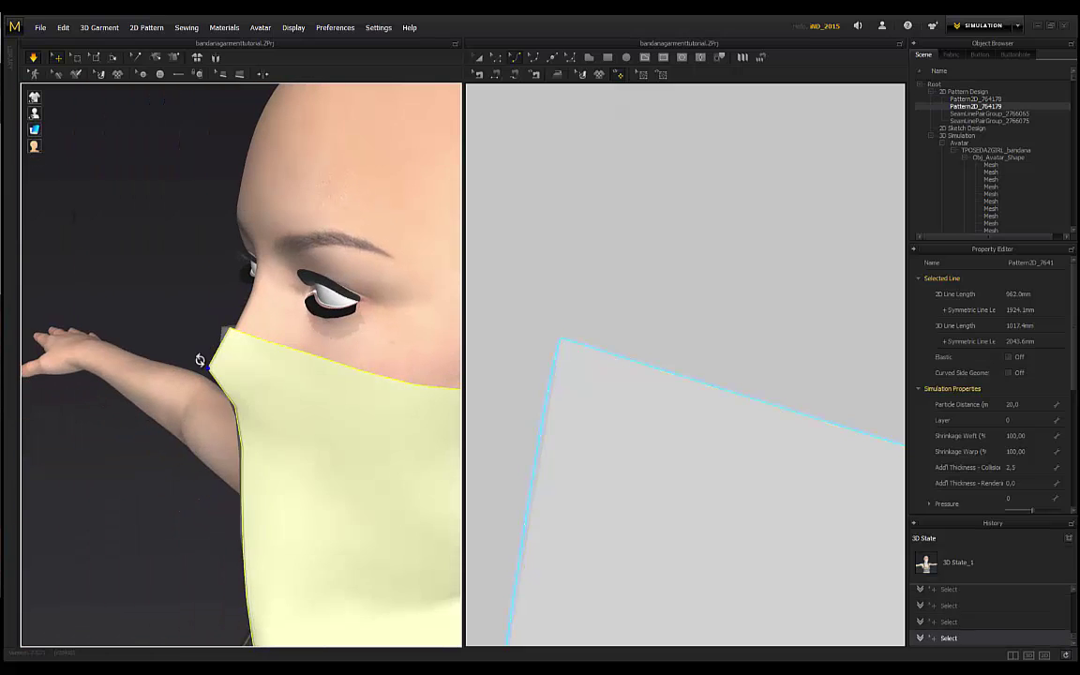
left_click_drag(218, 341, 252, 229)
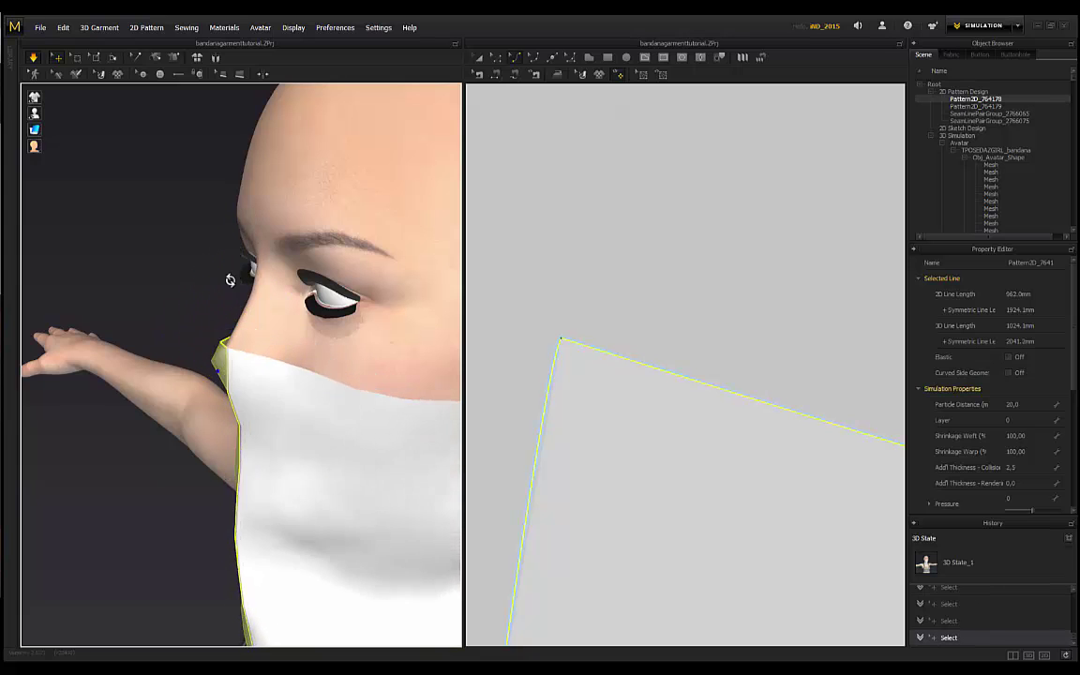
right_click_drag(198, 321, 270, 270)
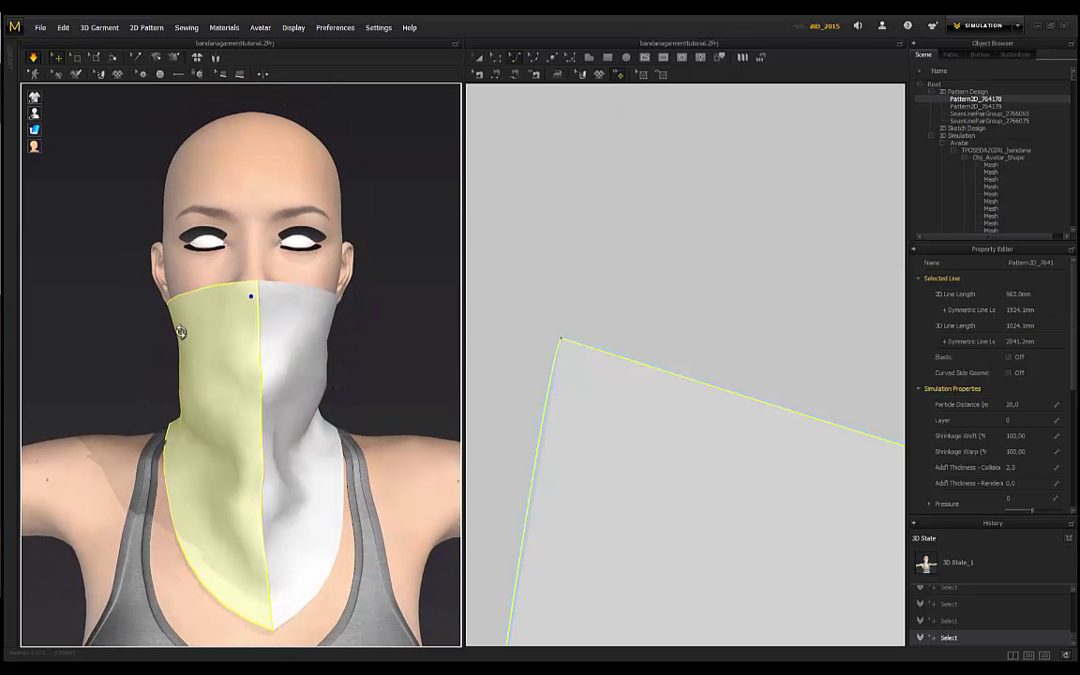
Step: Straighten the lower diagonal edge near the front tip with Edit Curvature, about 300 mm long, and resume the simulation
right_click_drag(181, 331, 270, 398)
right_click_drag(320, 338, 259, 471)
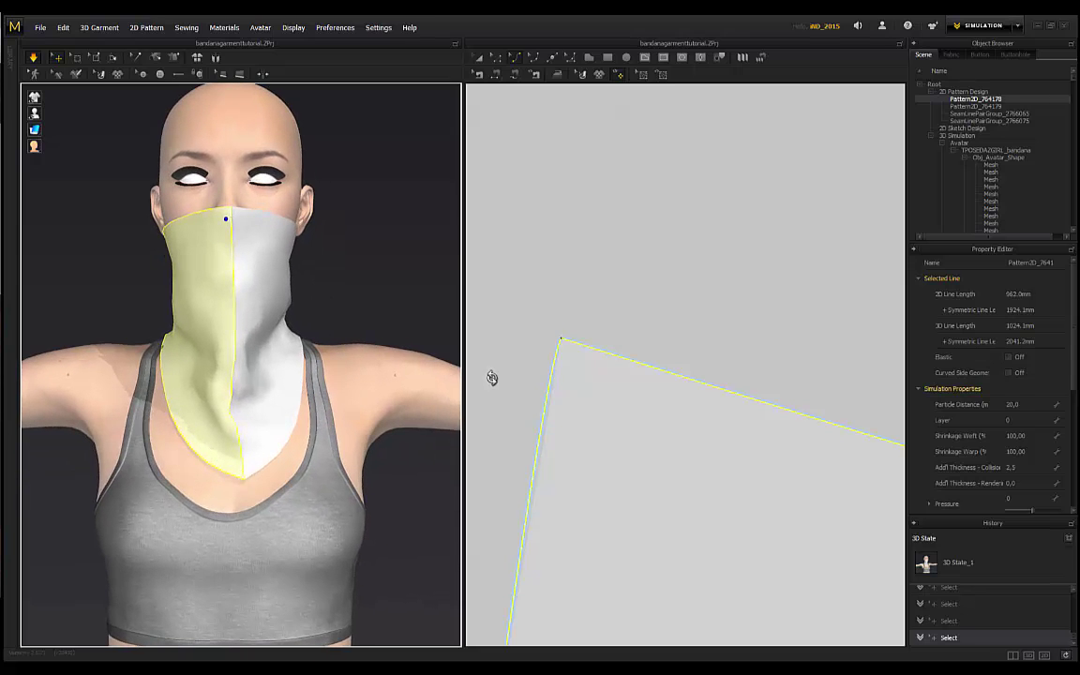
scroll(621, 395, "down", 4)
middle_click_drag(706, 535, 663, 431)
scroll(688, 493, "down", 6)
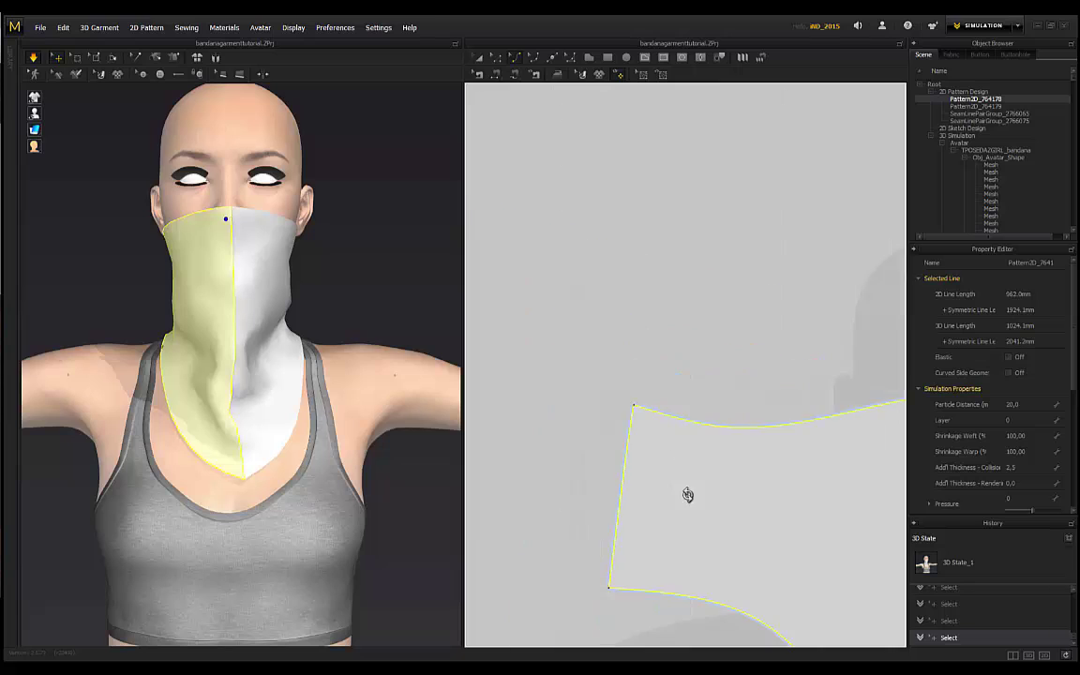
scroll(688, 495, "down", 3)
middle_click_drag(741, 525, 629, 400)
scroll(709, 538, "up", 6)
scroll(716, 515, "down", 4)
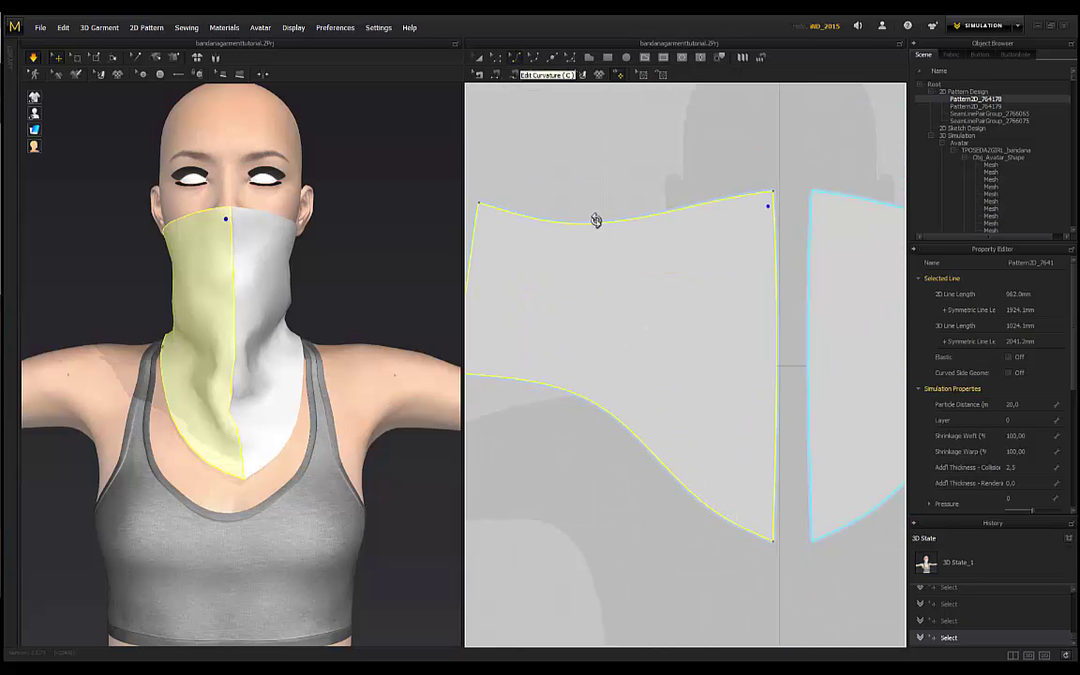
left_click(732, 521)
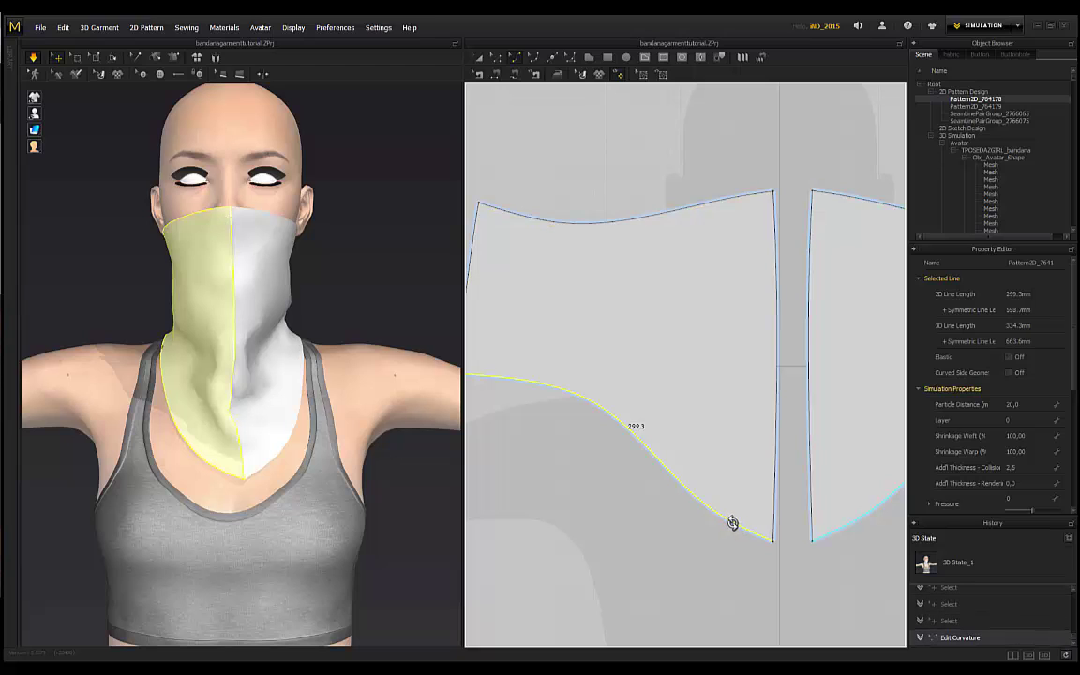
left_click_drag(734, 521, 748, 516)
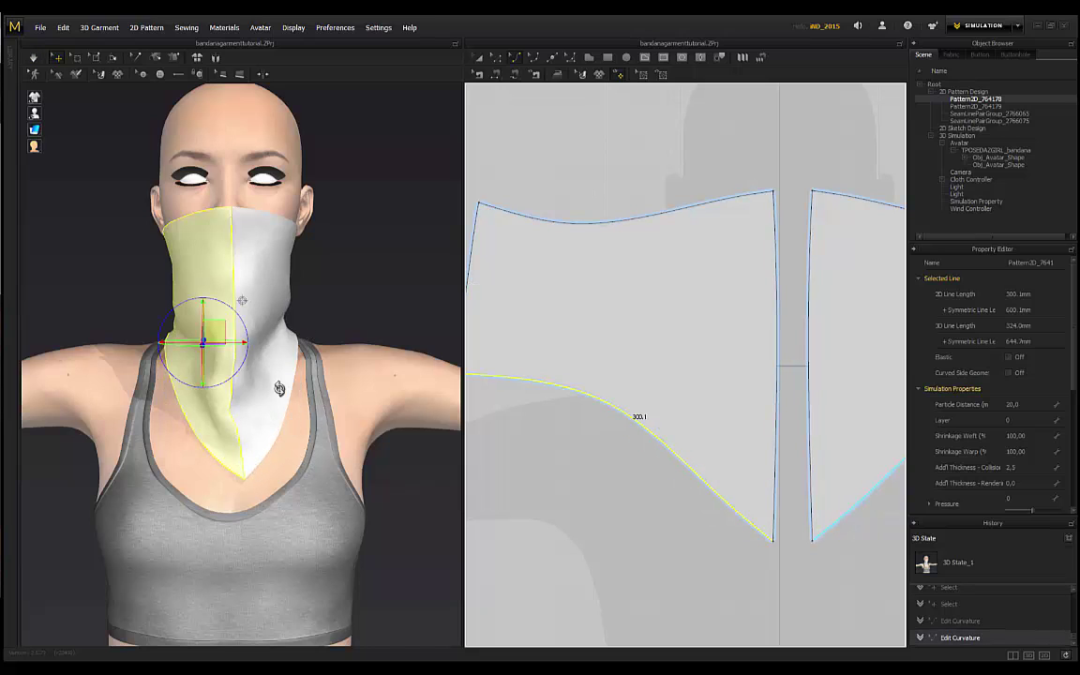
key("space")
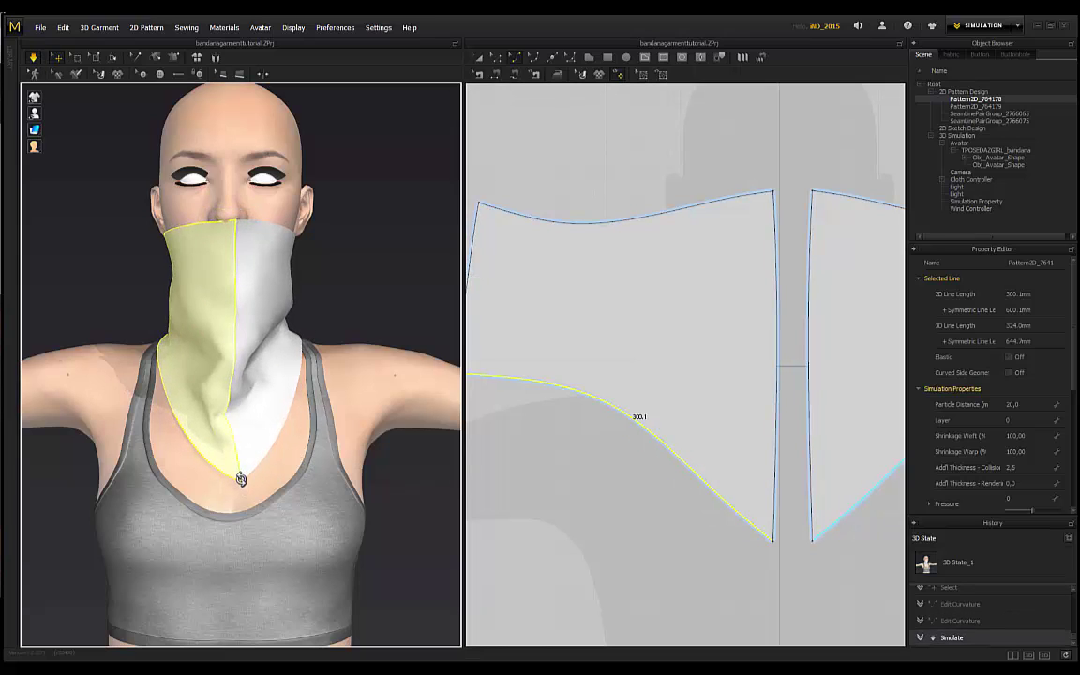
Step: Tug the bandana's lower front tip in the running simulation to settle it on the chest
left_click(224, 476)
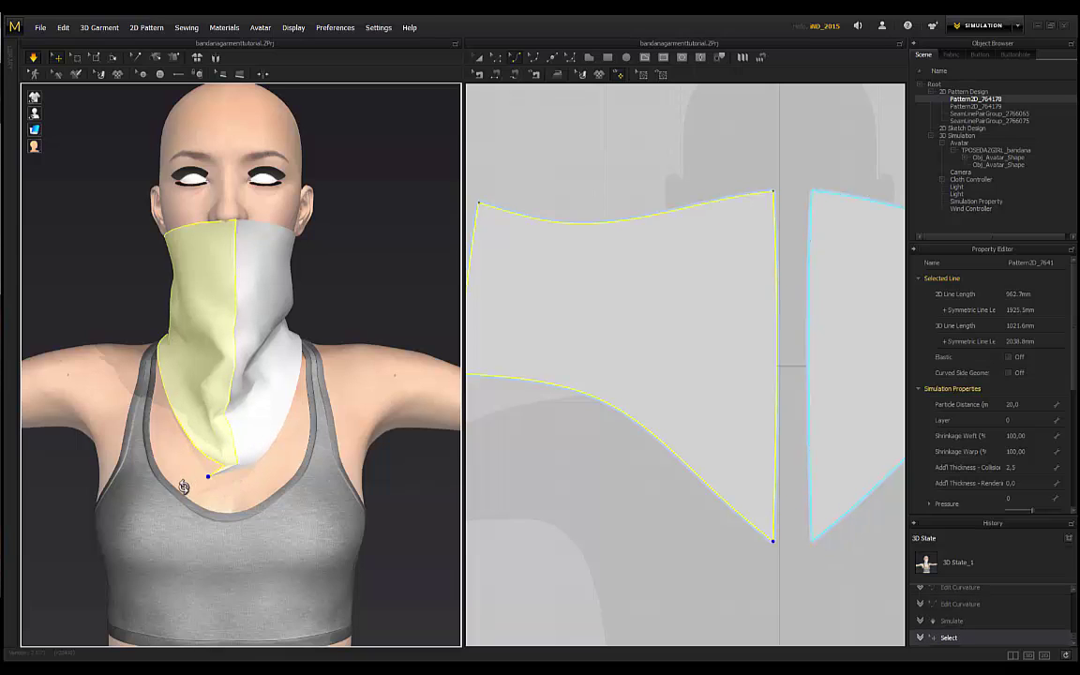
left_click(312, 322)
right_click_drag(316, 325, 401, 336)
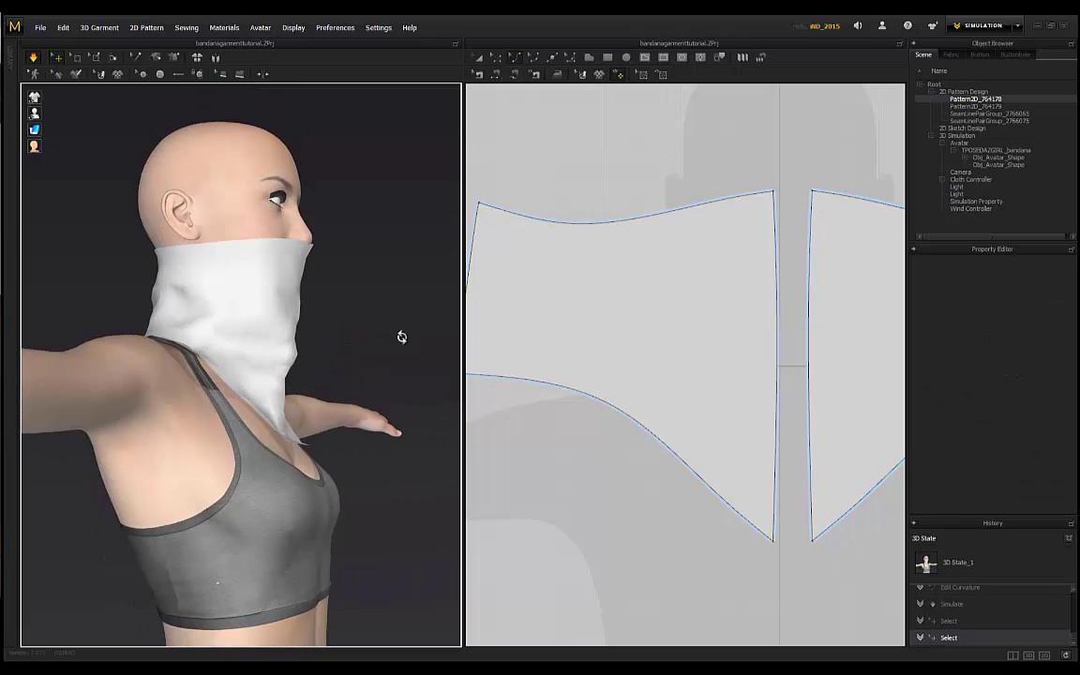
scroll(307, 479, "up", 2)
left_click(323, 474)
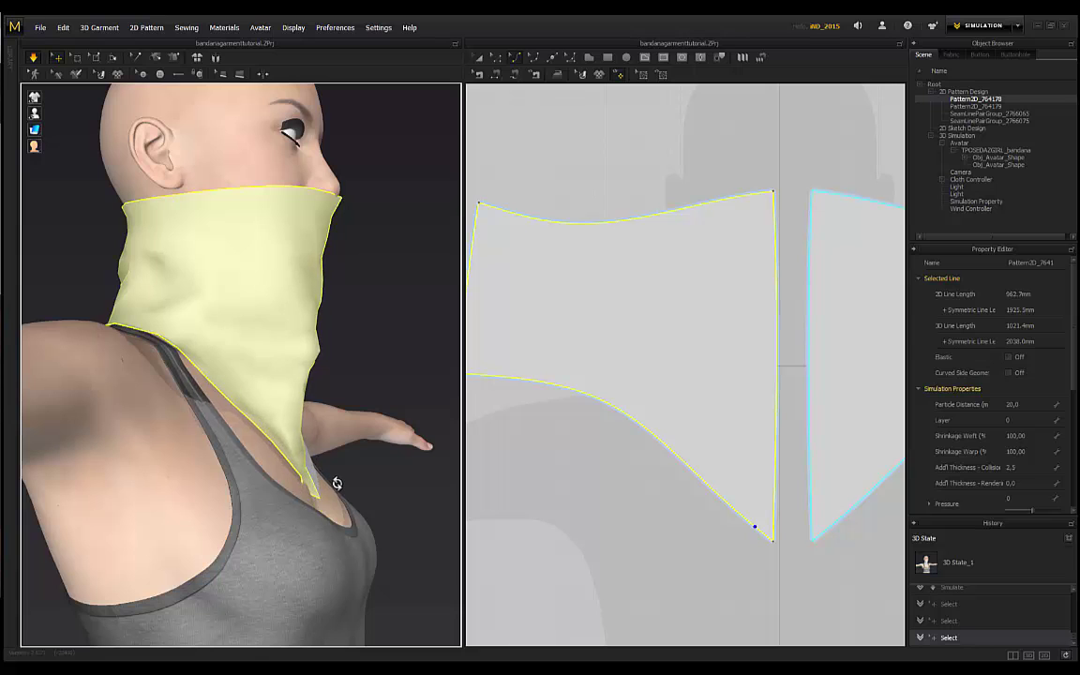
left_click(324, 479)
right_click_drag(323, 479, 305, 386)
scroll(320, 354, "down", 1)
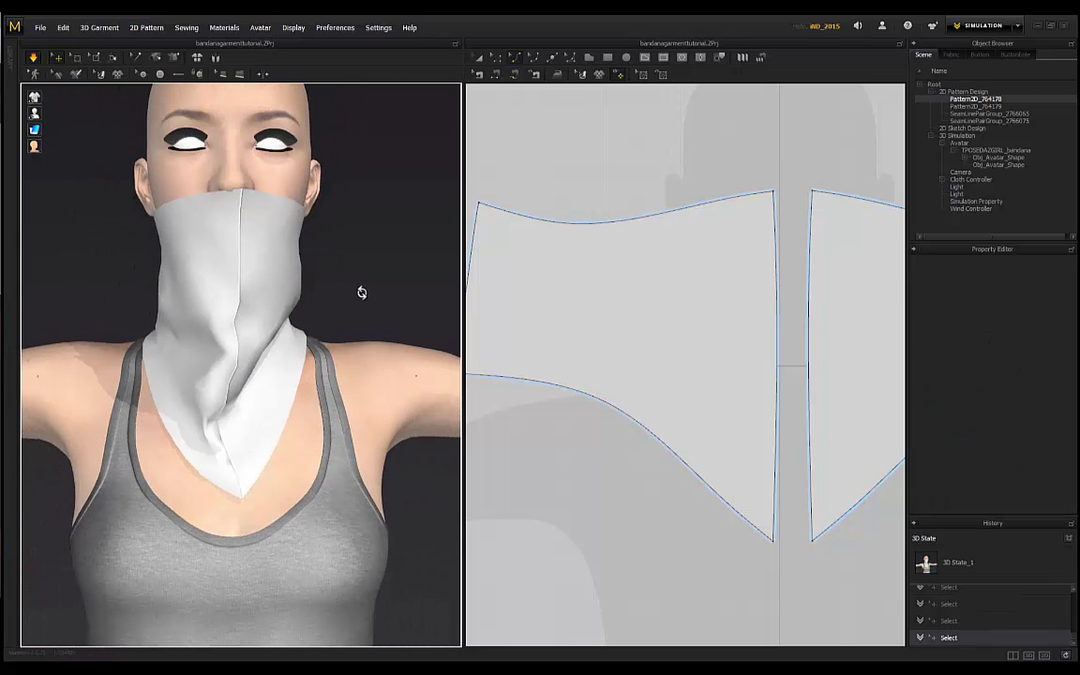
scroll(318, 283, "down", 3)
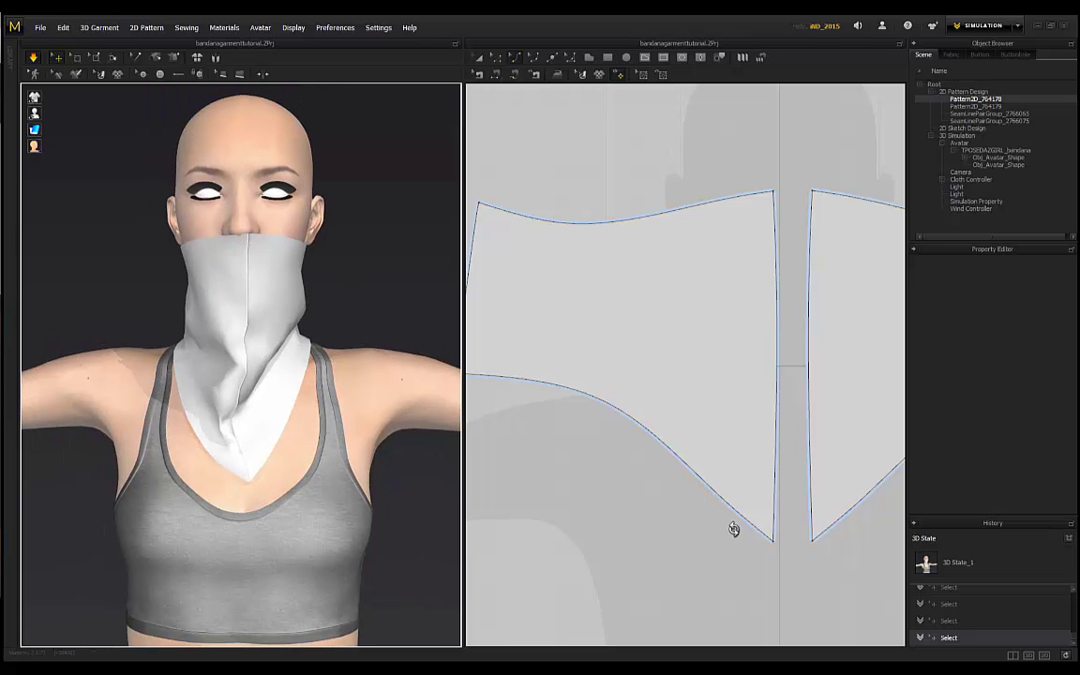
Step: Examine the simulated bandana's drape over the nose, neck and chest from the front and both sides
right_click_drag(143, 260, 284, 292)
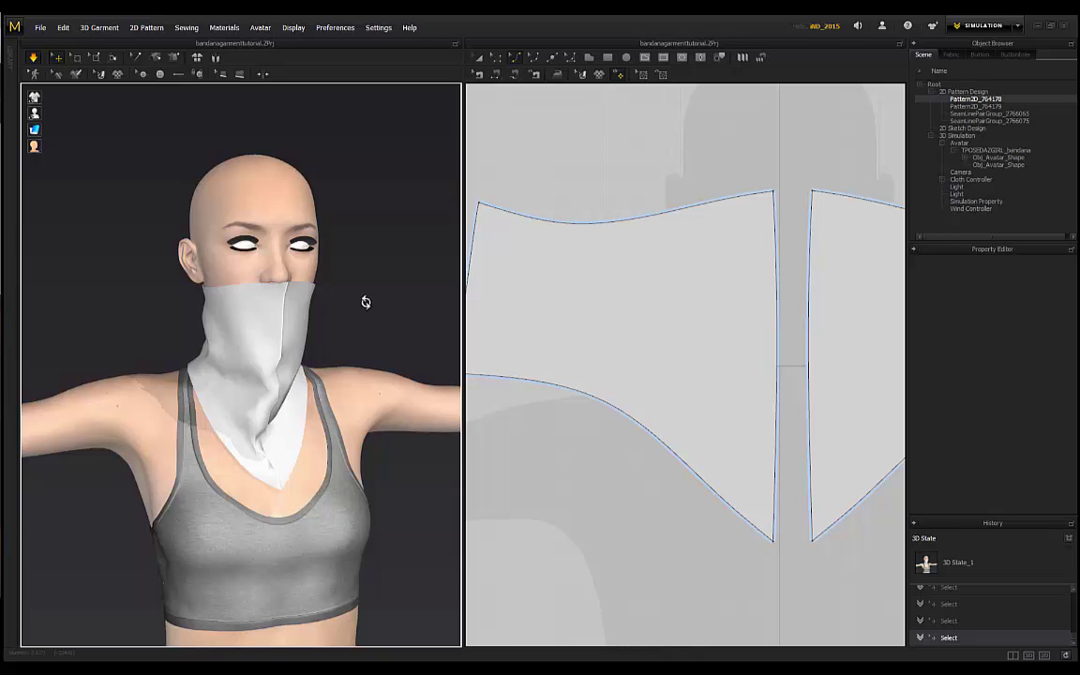
right_click_drag(366, 302, 248, 281)
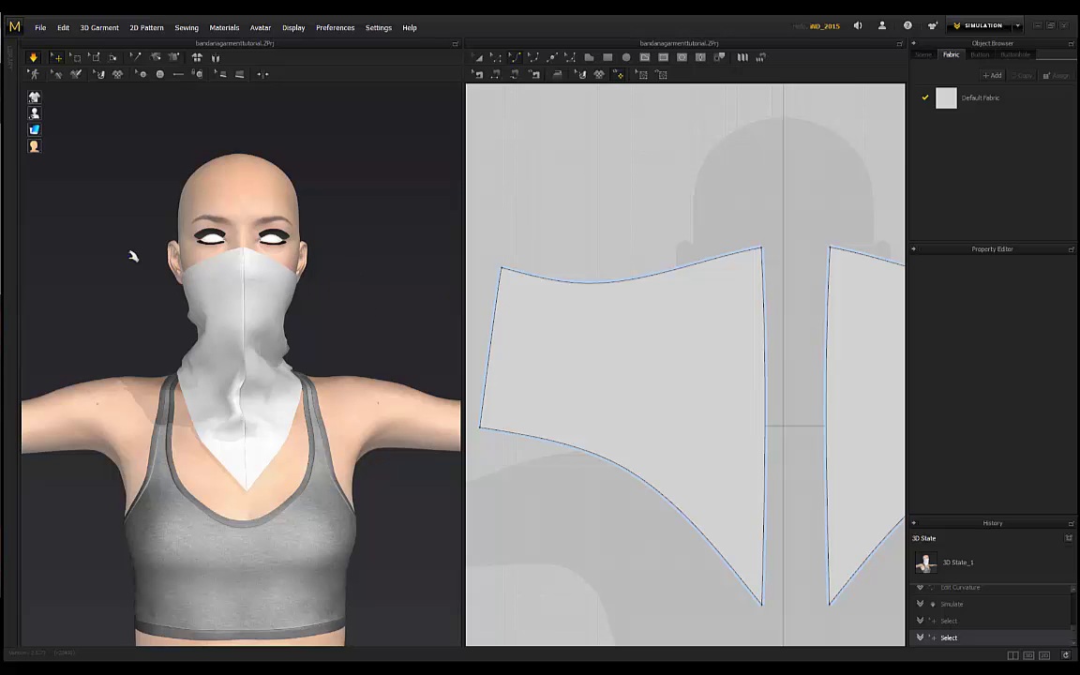
right_click_drag(133, 256, 224, 258)
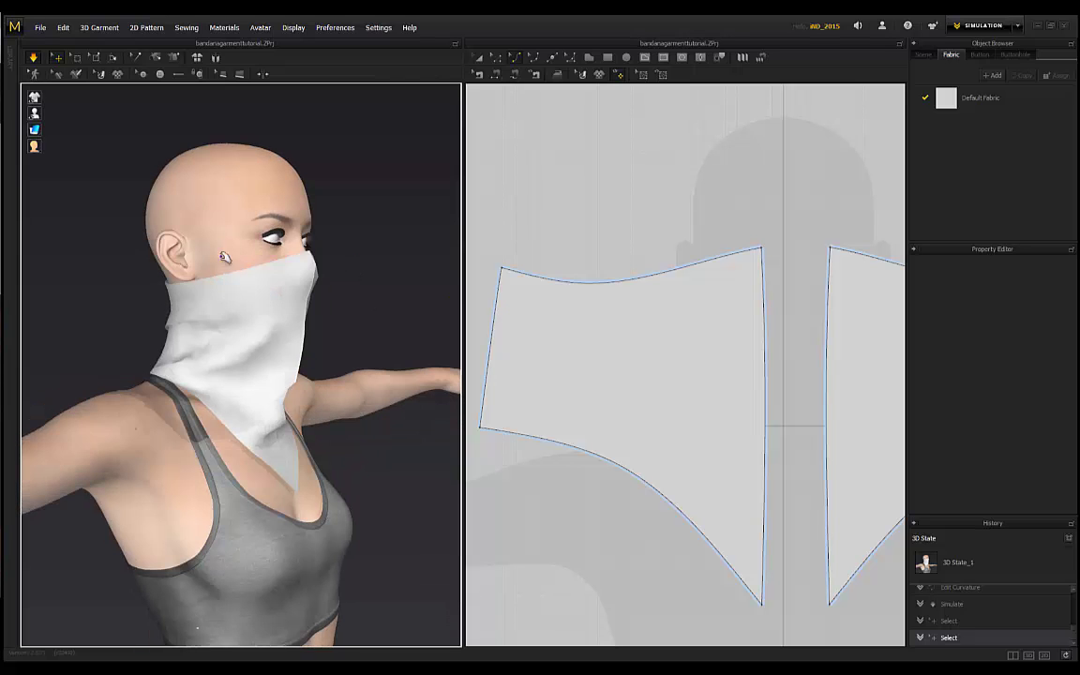
right_click_drag(356, 231, 181, 269)
scroll(391, 228, "up", 2)
right_click_drag(343, 287, 209, 286)
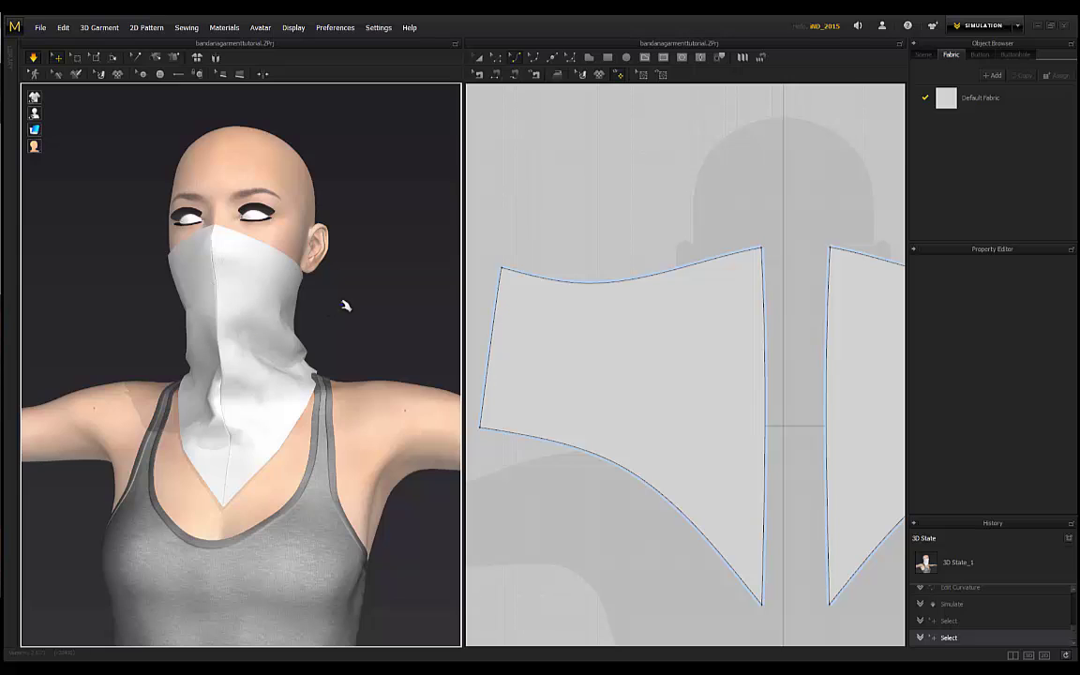
right_click_drag(345, 305, 282, 265)
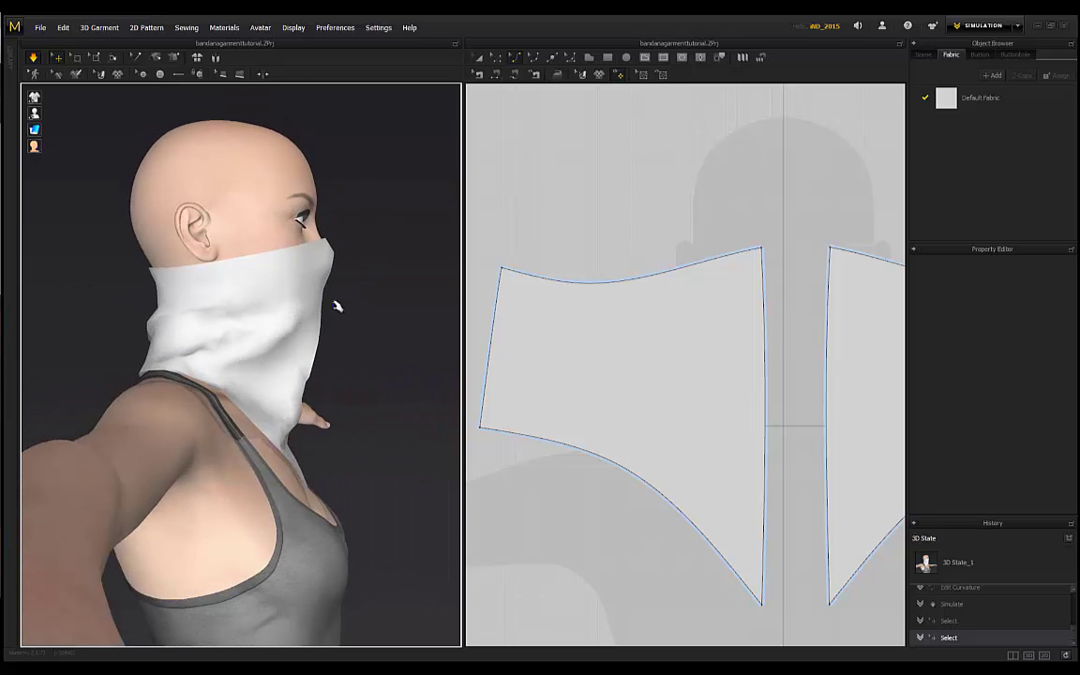
right_click_drag(110, 329, 441, 343)
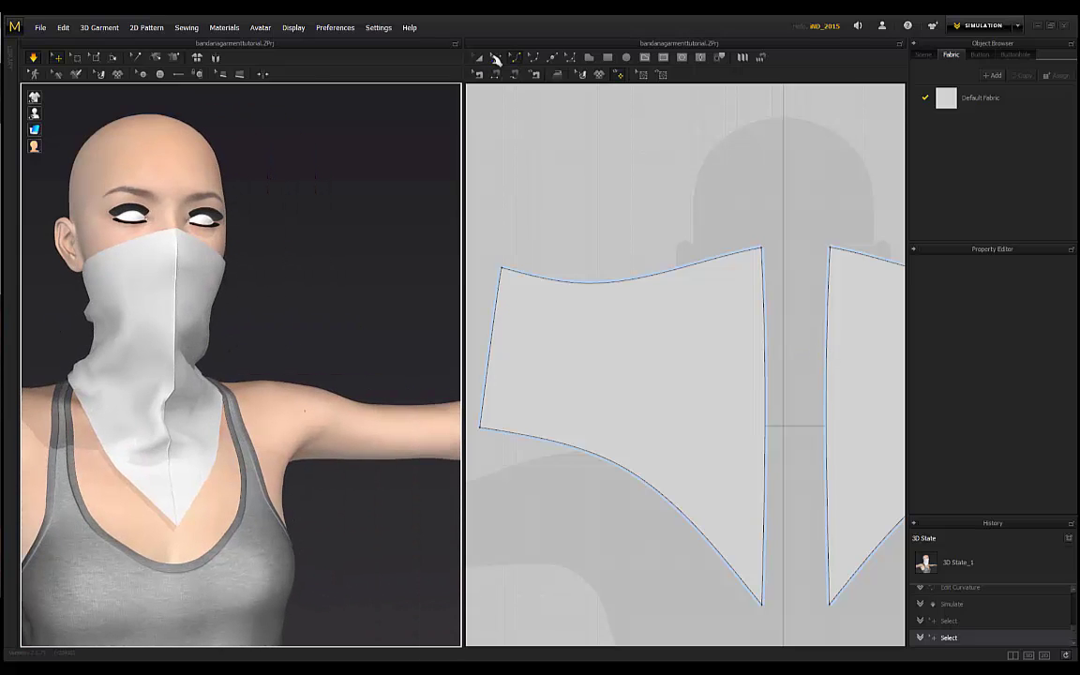
Step: Select the centre front edge of the pattern and examine how that seam follows the face and neck
left_click(827, 343)
scroll(785, 288, "up", 3)
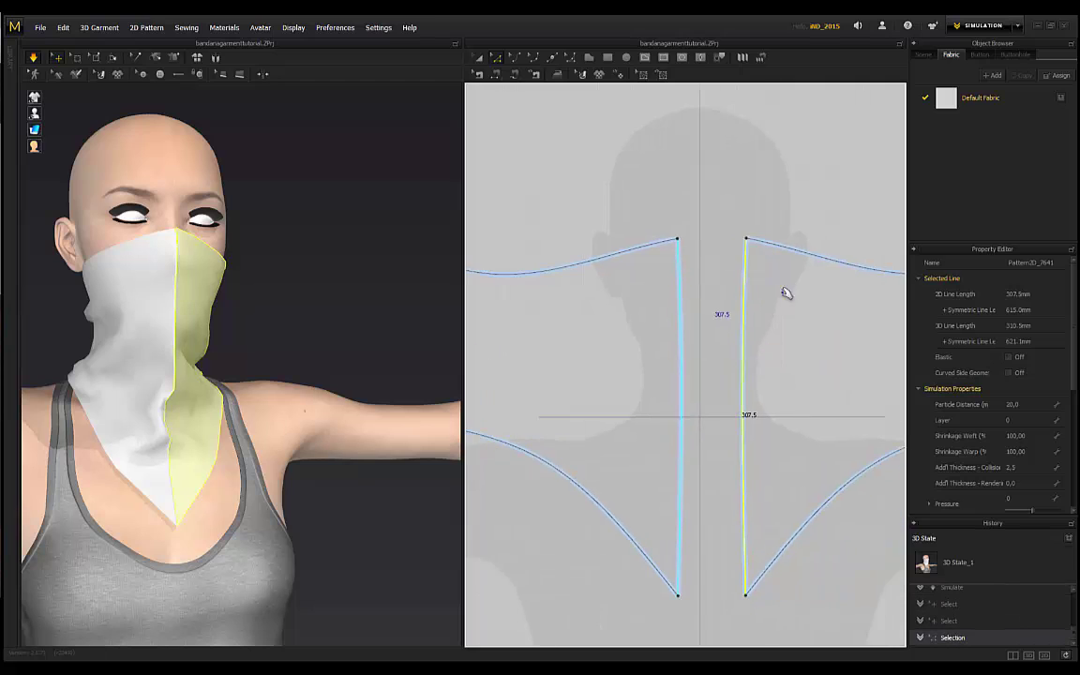
scroll(785, 293, "down", 2)
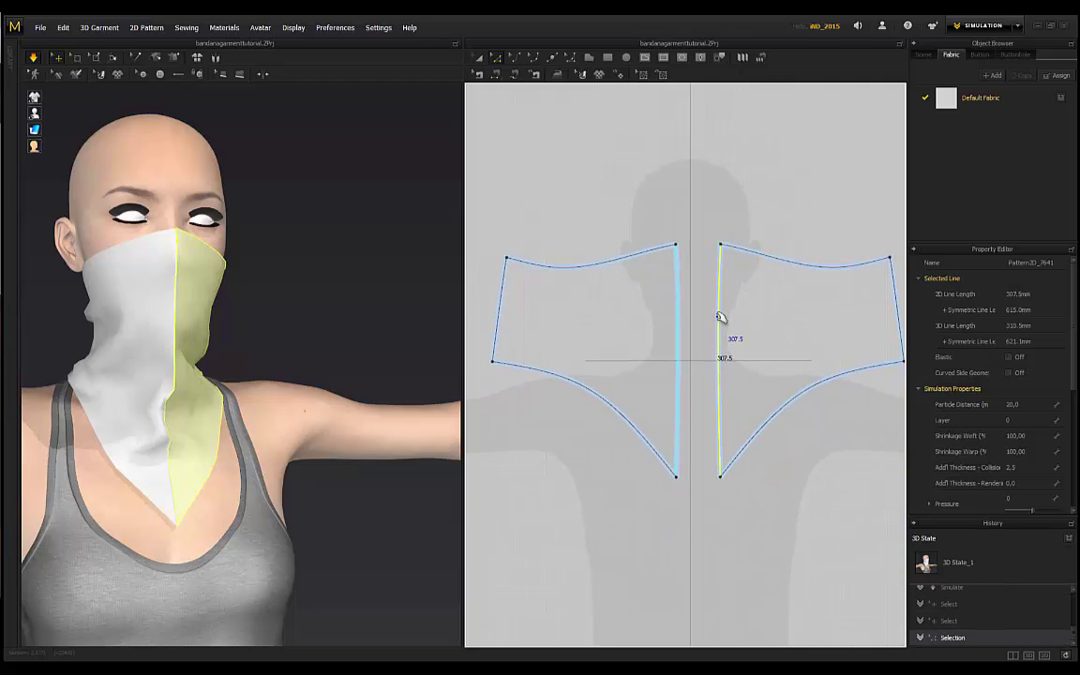
right_click_drag(218, 306, 239, 284)
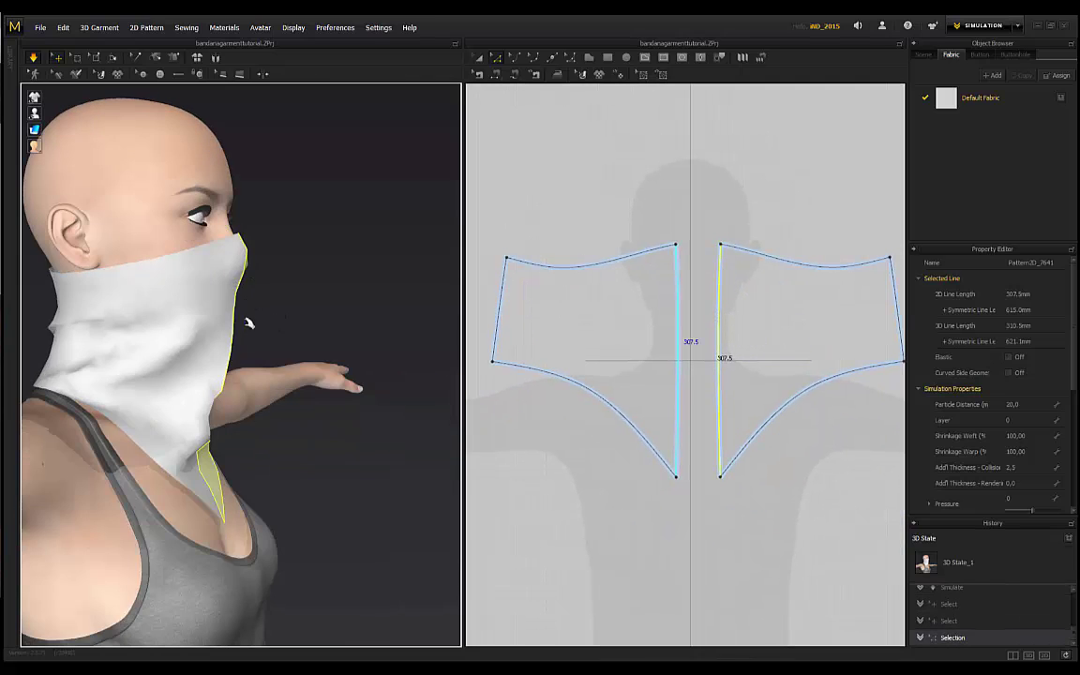
right_click_drag(305, 279, 409, 310)
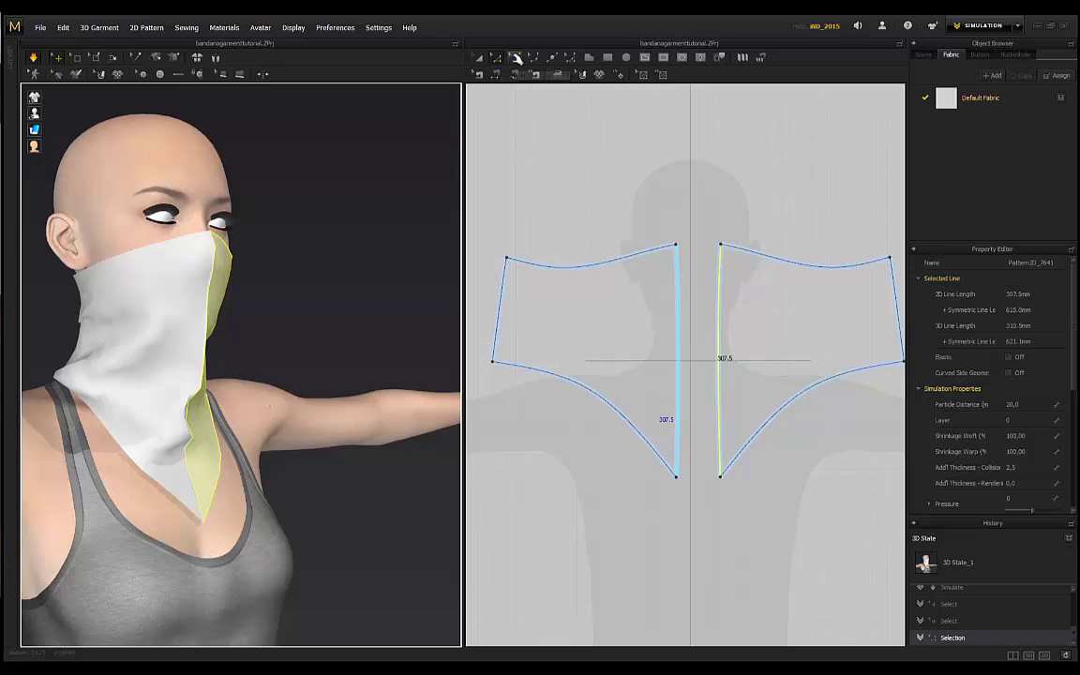
left_click(517, 58)
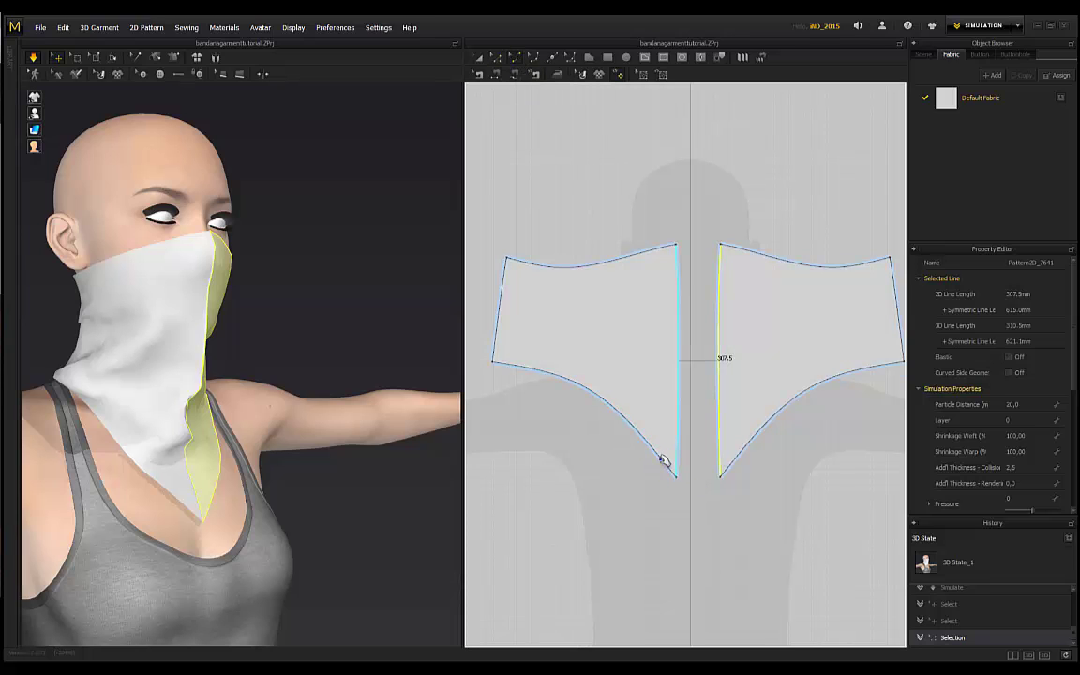
right_click_drag(261, 284, 326, 282)
middle_click_drag(326, 282, 386, 274)
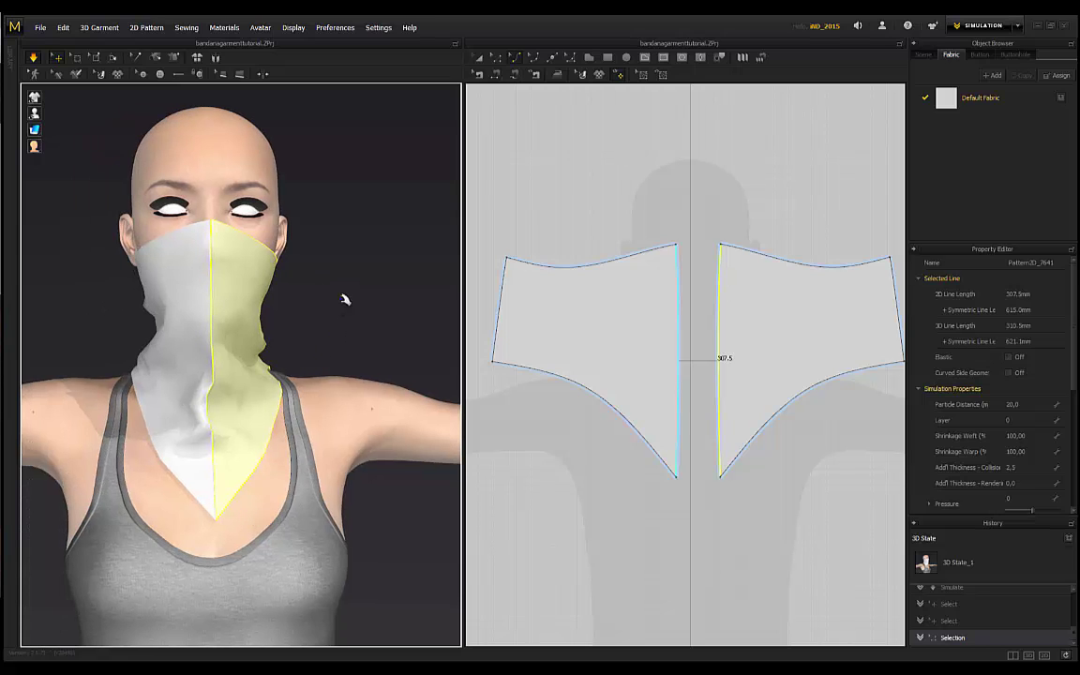
right_click_drag(344, 299, 345, 290)
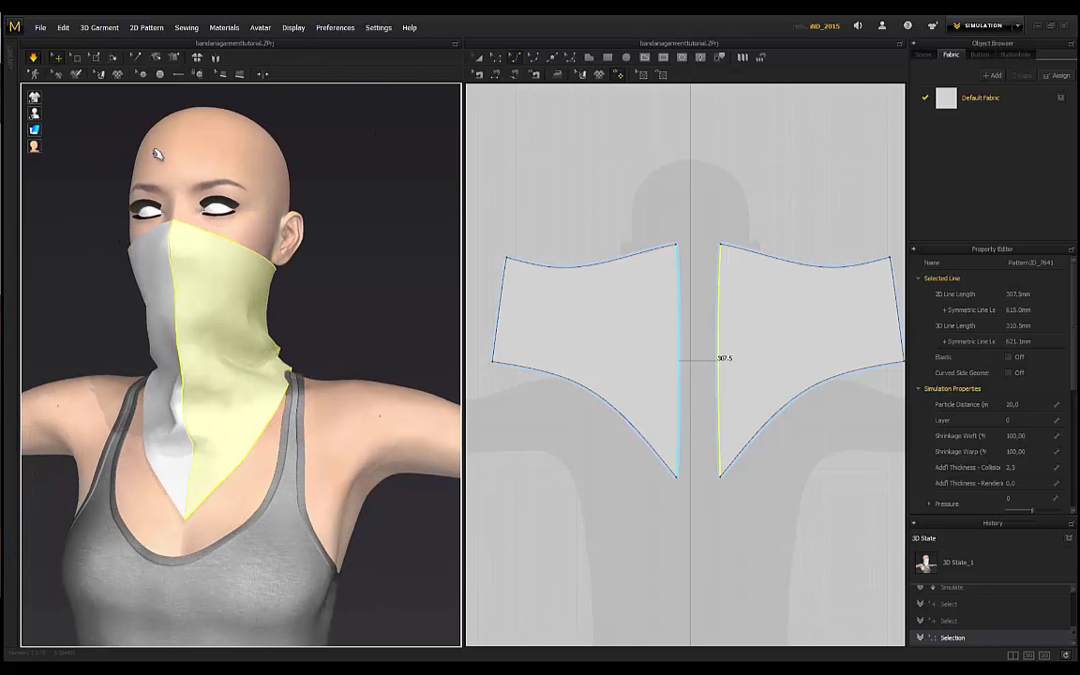
right_click_drag(97, 157, 179, 171)
right_click_drag(369, 236, 348, 254)
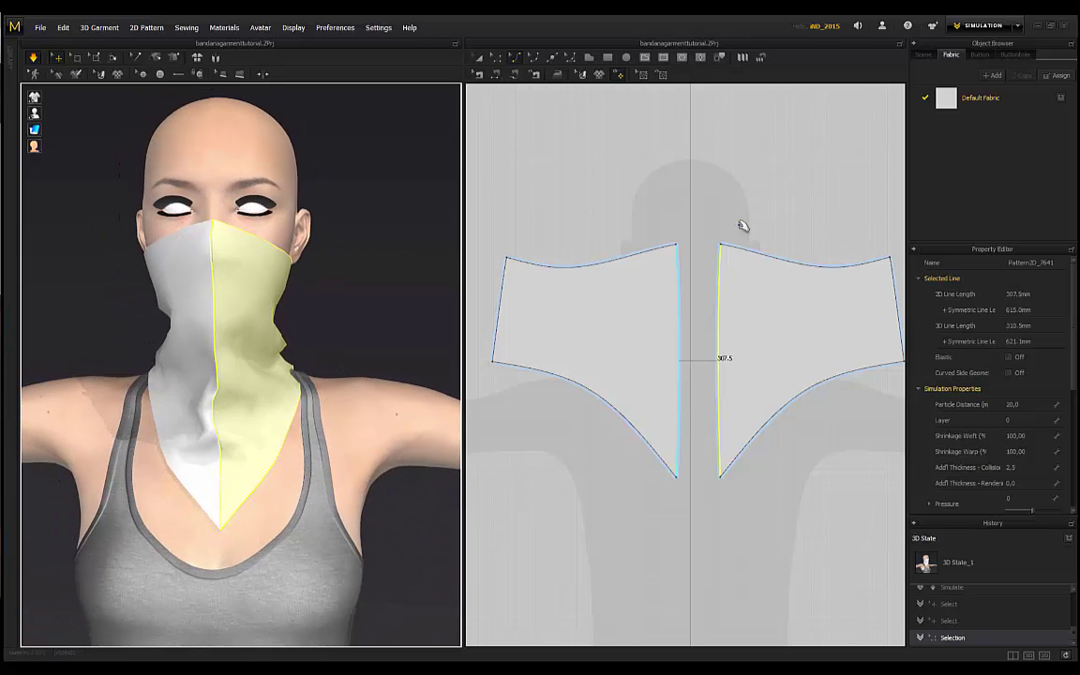
Step: Select both bandana pattern pieces with Transform Pattern and set their particle distance to 5.0 mm
left_click(485, 57)
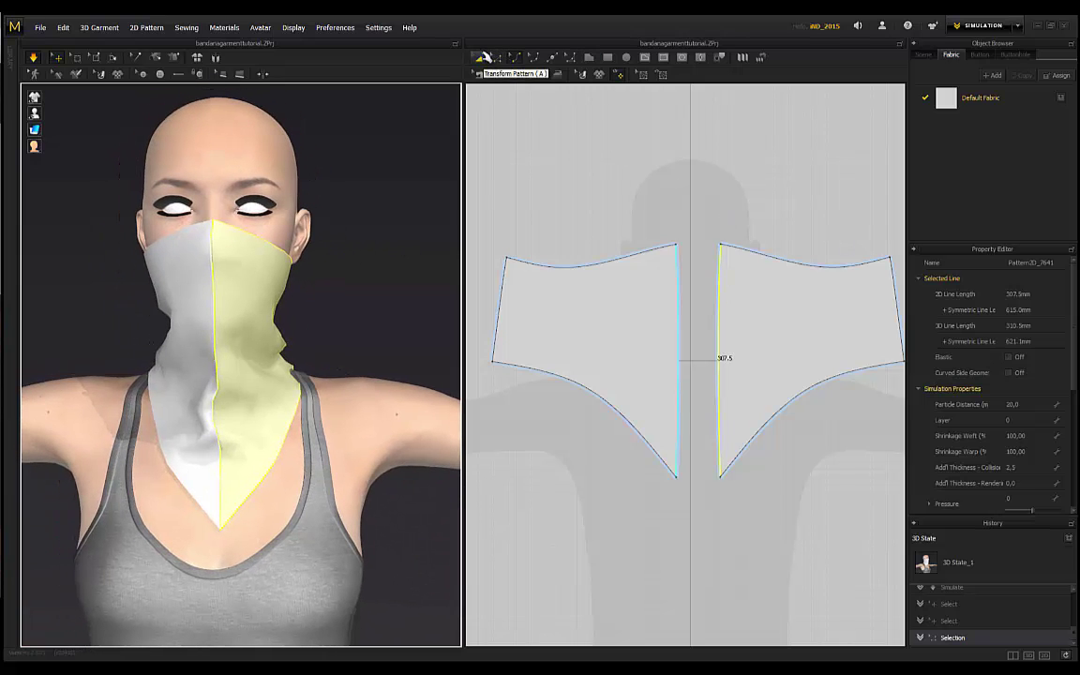
scroll(578, 183, "down", 3)
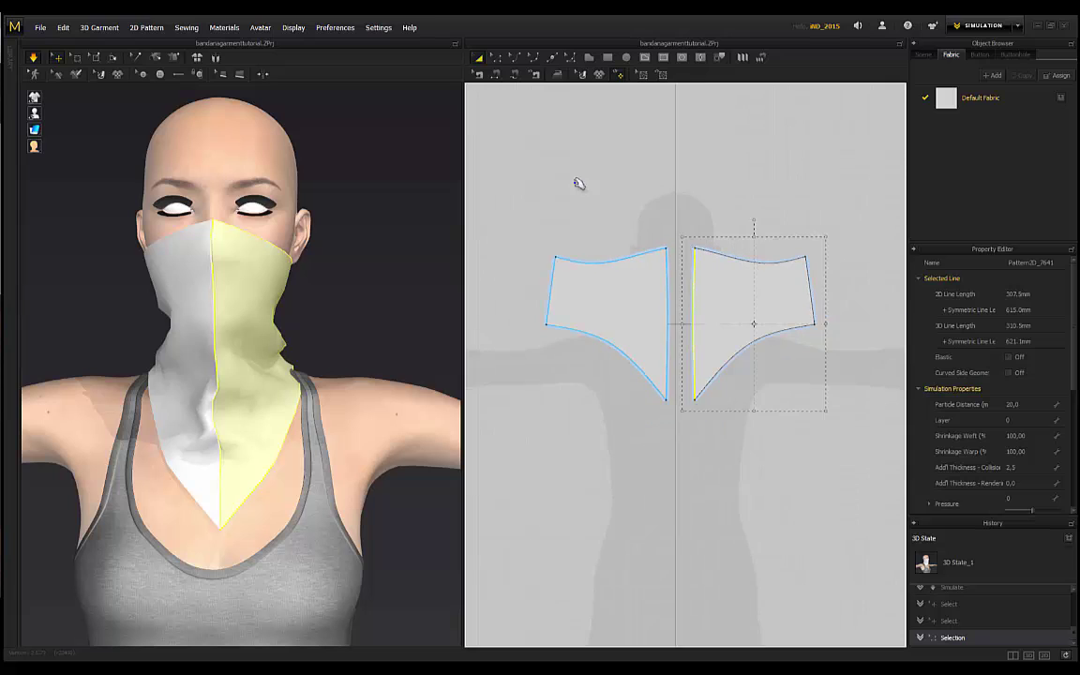
left_click(591, 284)
left_click(712, 305, "shift")
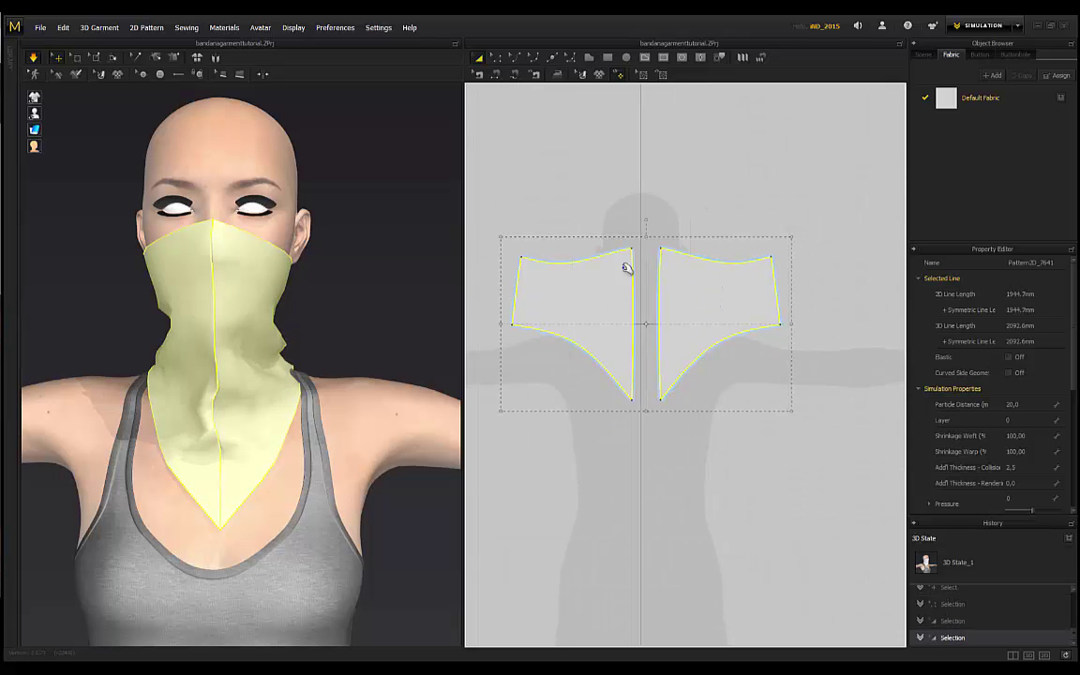
left_click(1012, 403)
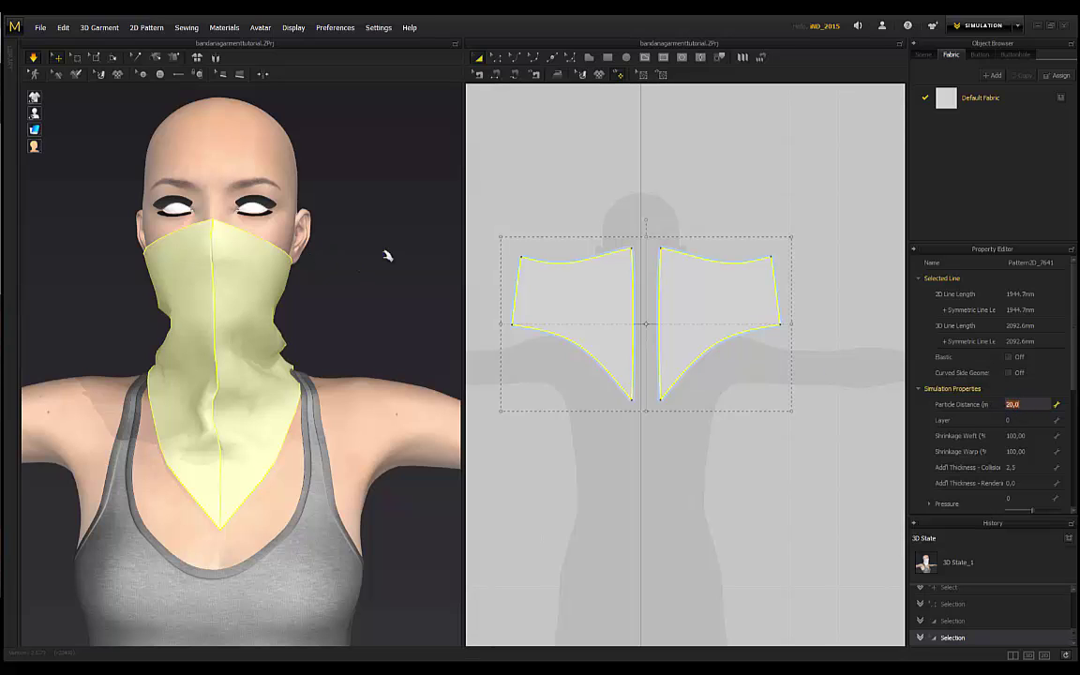
right_click_drag(87, 236, 143, 238)
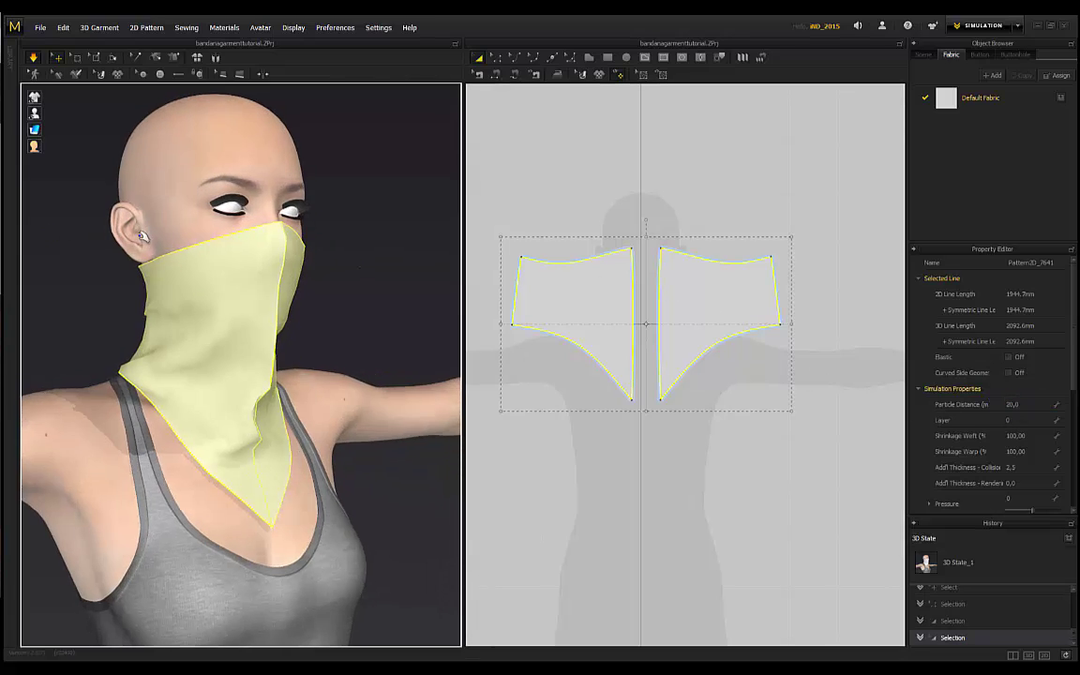
right_click_drag(321, 274, 159, 339)
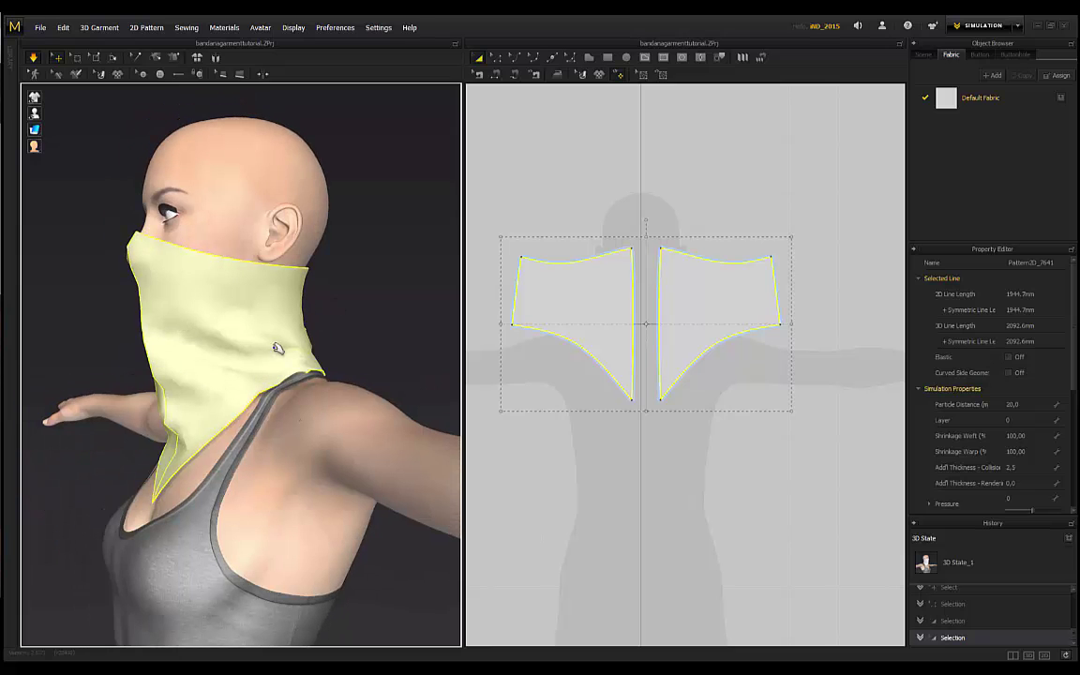
right_click_drag(85, 266, 241, 327)
right_click_drag(365, 331, 437, 337)
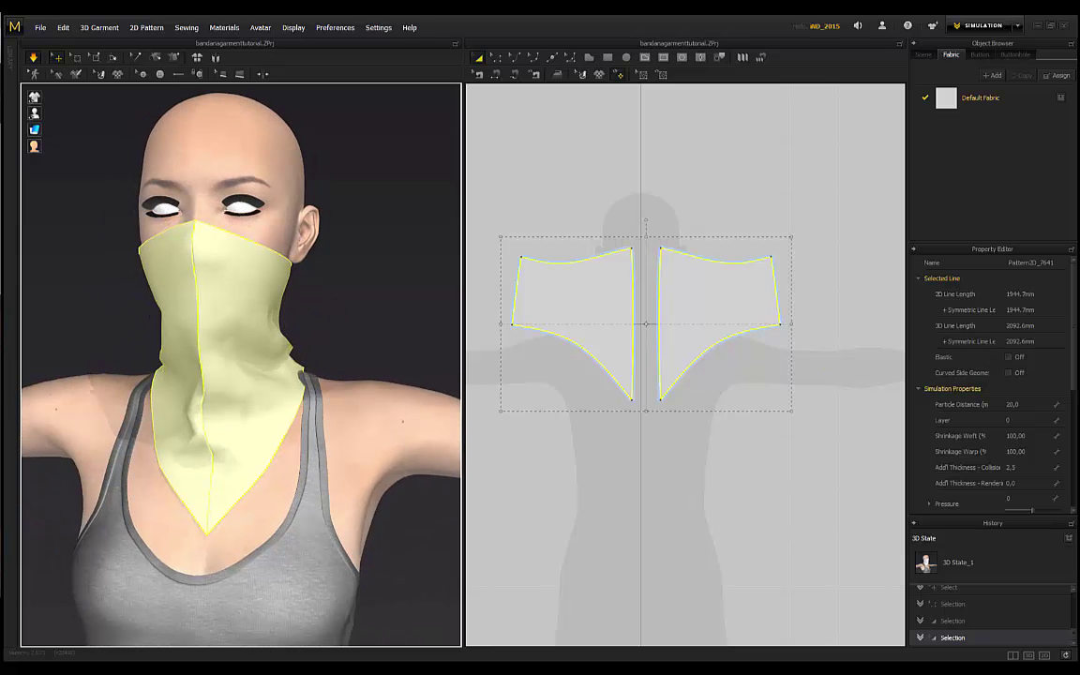
left_click(1011, 404)
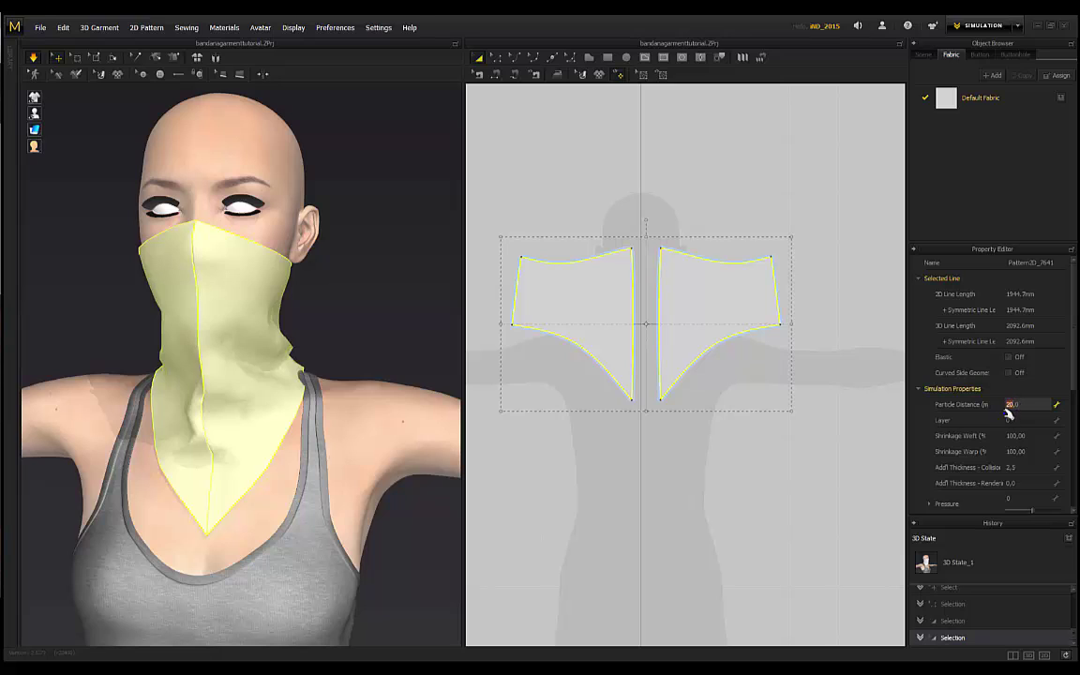
key("Return")
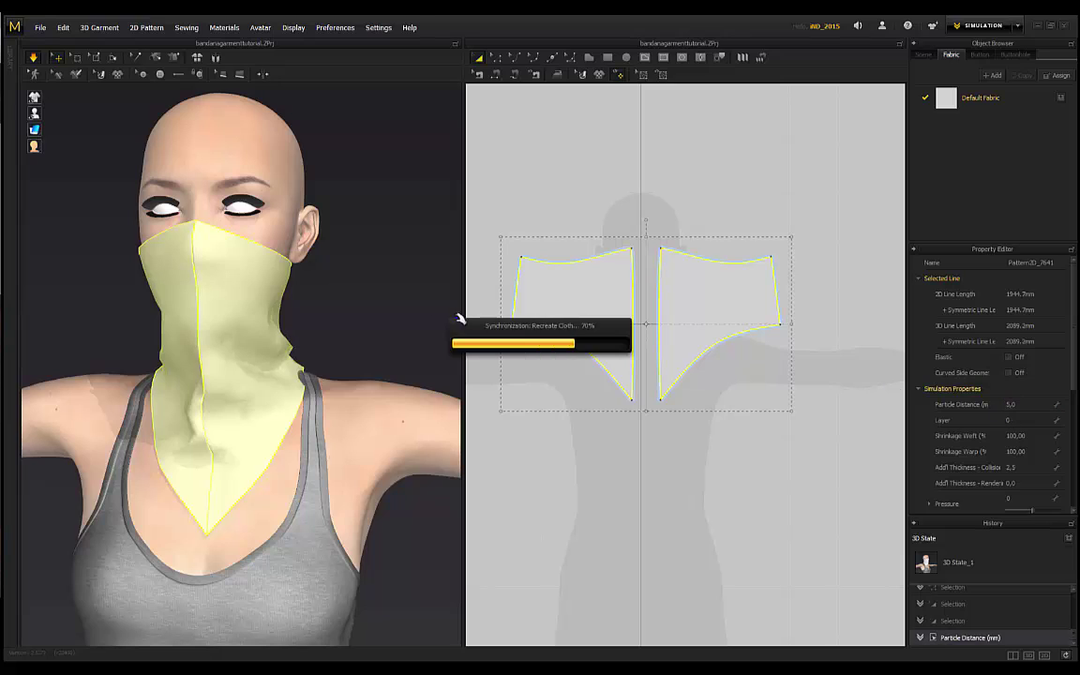
Step: Resume the simulation so the finer cloth mesh settles on the avatar, and deselect the bandana pieces
right_click_drag(96, 270, 183, 220)
right_click_drag(354, 316, 93, 265)
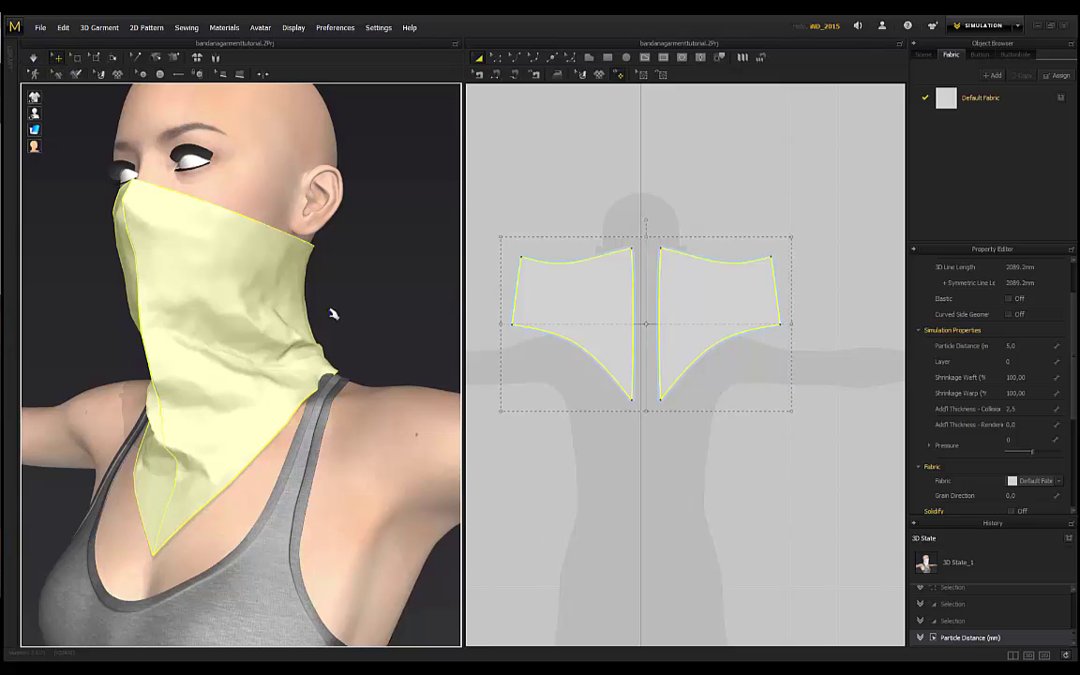
right_click_drag(403, 320, 462, 325)
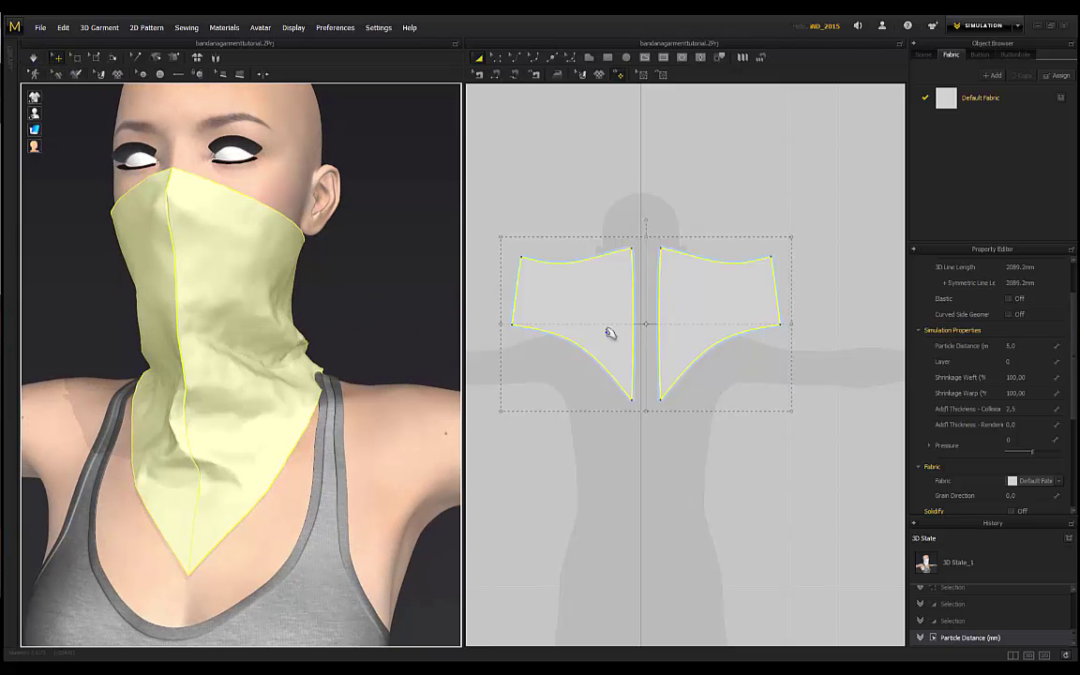
key("2")
left_click(34, 56)
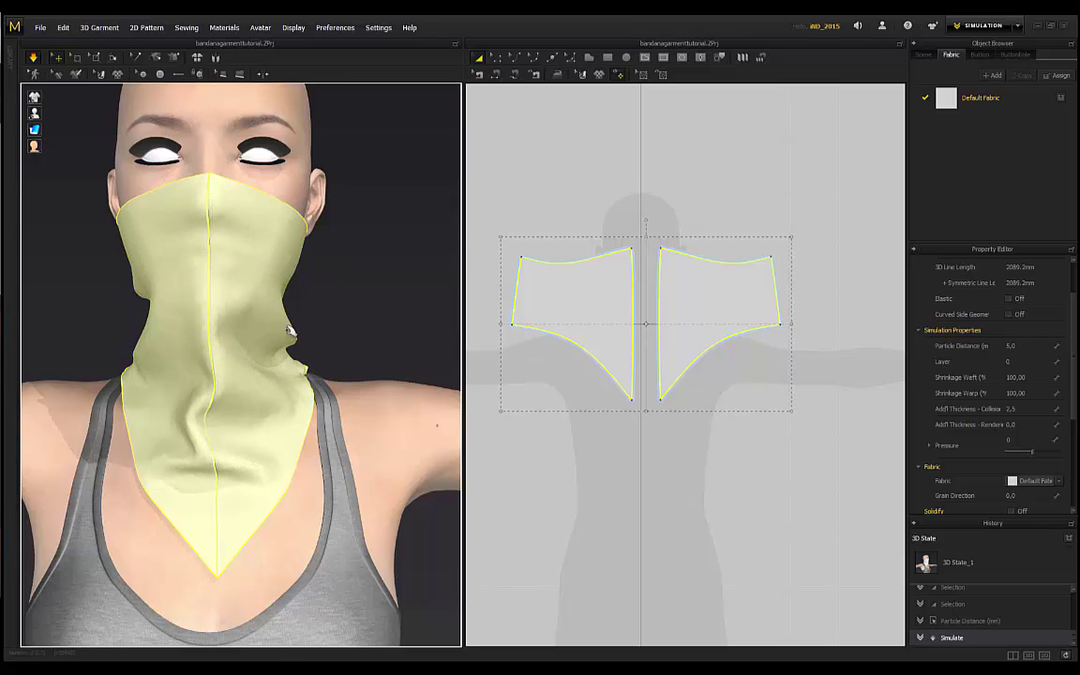
mouse_move(237, 325)
right_mouse_down()
mouse_move(367, 325)
mouse_move(355, 296)
mouse_move(371, 294)
mouse_move(342, 291)
mouse_move(258, 318)
right_mouse_up()
left_click(357, 308)
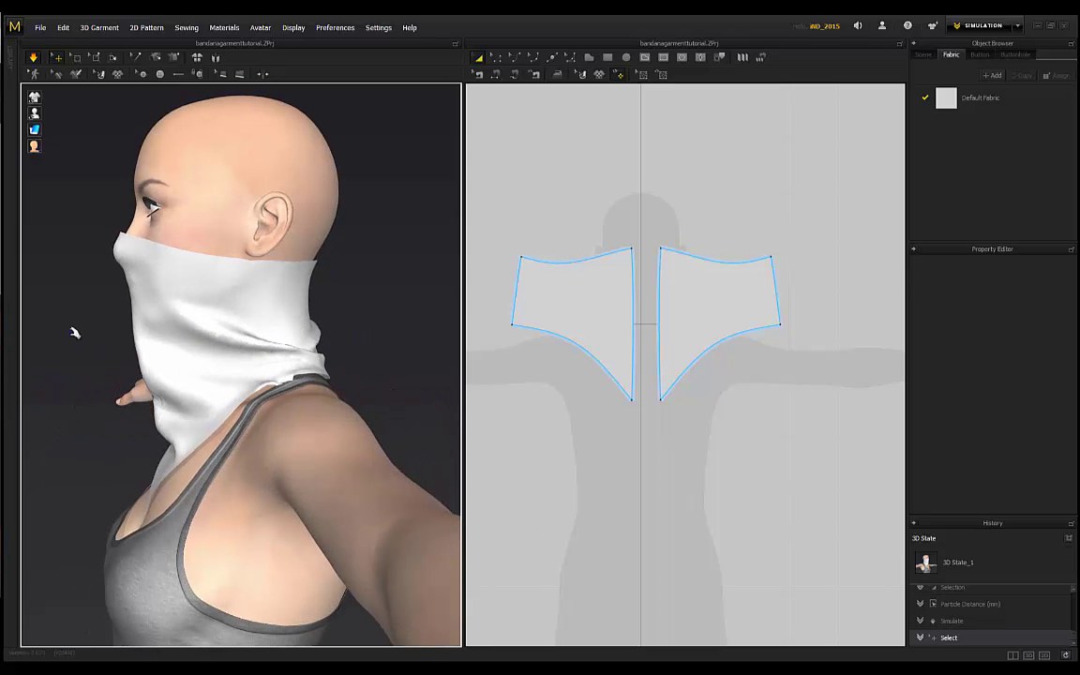
Step: Examine the finer cloth's folds over the nose, neck and chest, close up from the side and from the front
right_click_drag(75, 333, 131, 337)
scroll(114, 296, "up", 4)
middle_click_drag(104, 260, 192, 325)
right_click_drag(192, 326, 187, 295)
scroll(215, 291, "up", 2)
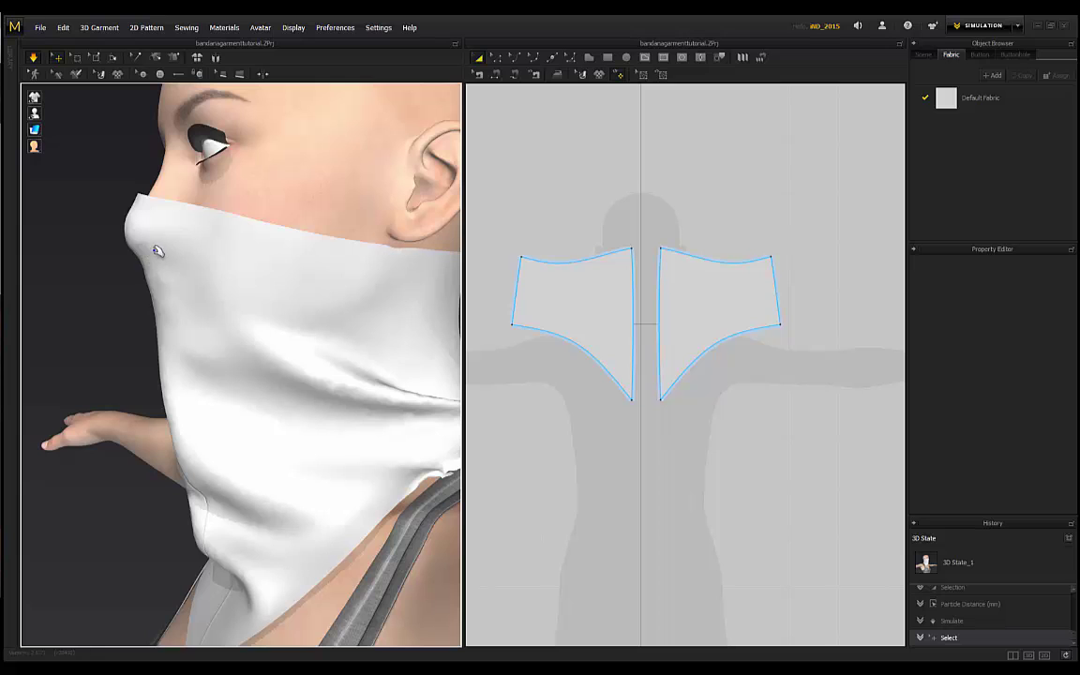
right_click_drag(113, 289, 836, 429)
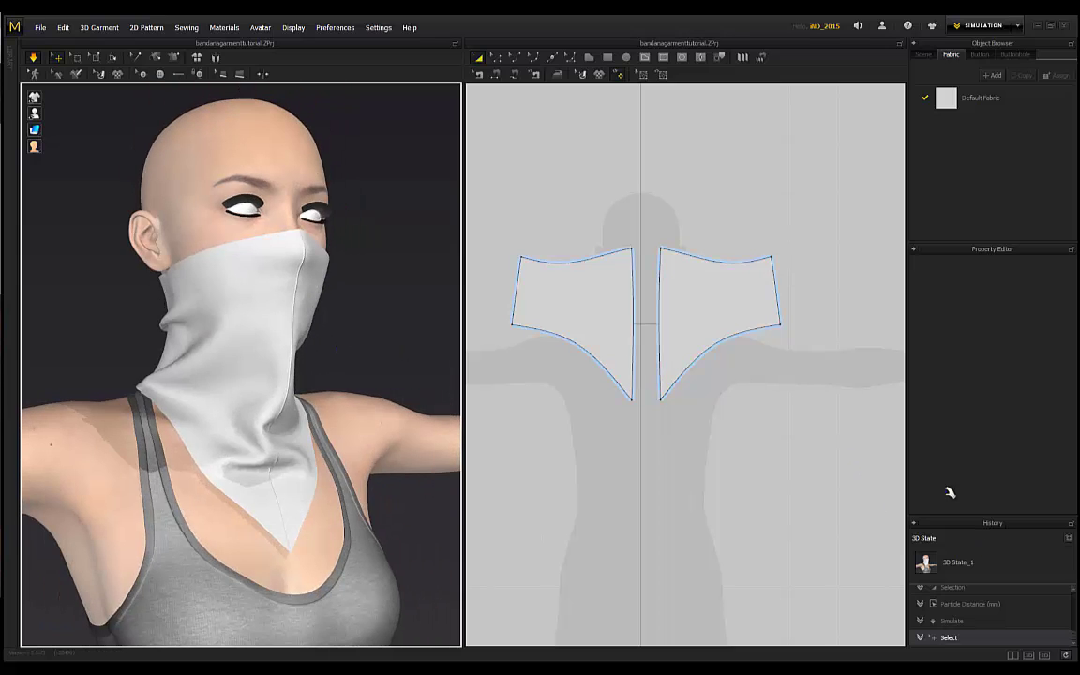
right_click_drag(345, 277, 276, 324)
right_click_drag(369, 347, 287, 314)
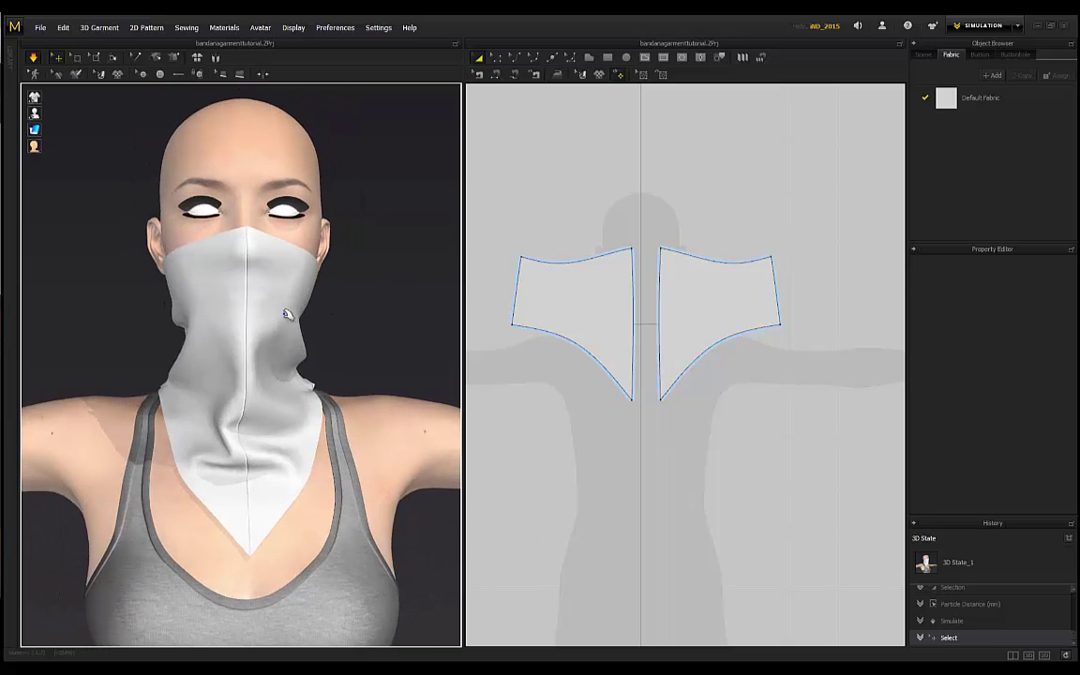
Step: Tug the bandana's crumpled lower edge free where it catches on the tank top strap at the shoulder
right_click_drag(151, 307, 396, 357)
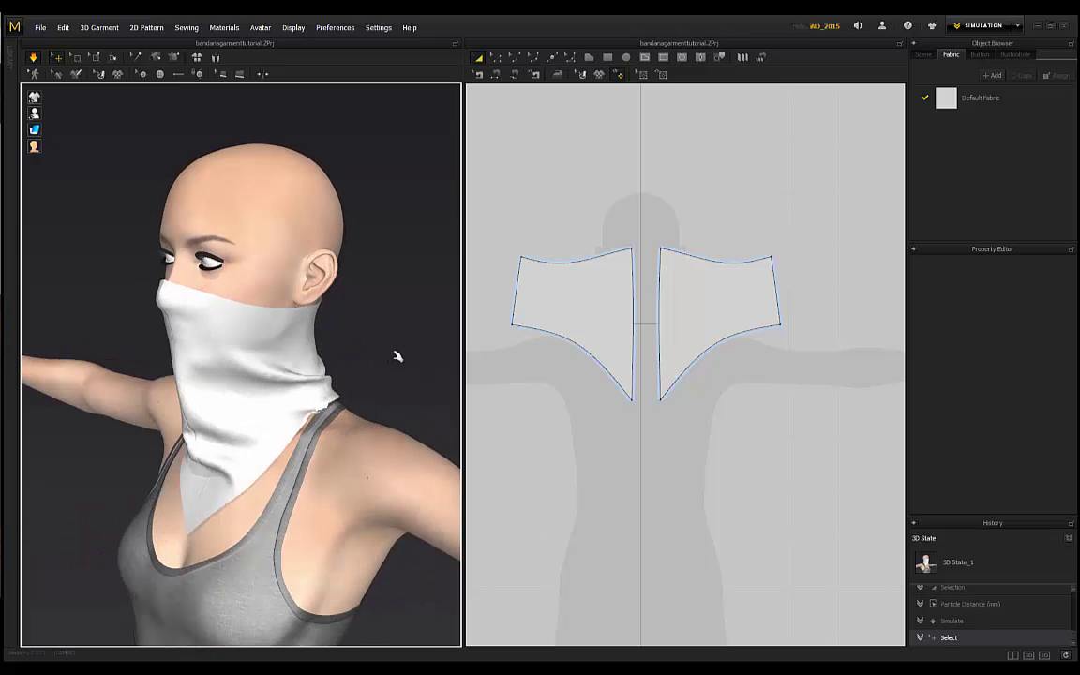
scroll(361, 392, "up", 5)
scroll(405, 364, "down", 2)
middle_click_drag(405, 363, 362, 349)
scroll(359, 345, "up", 3)
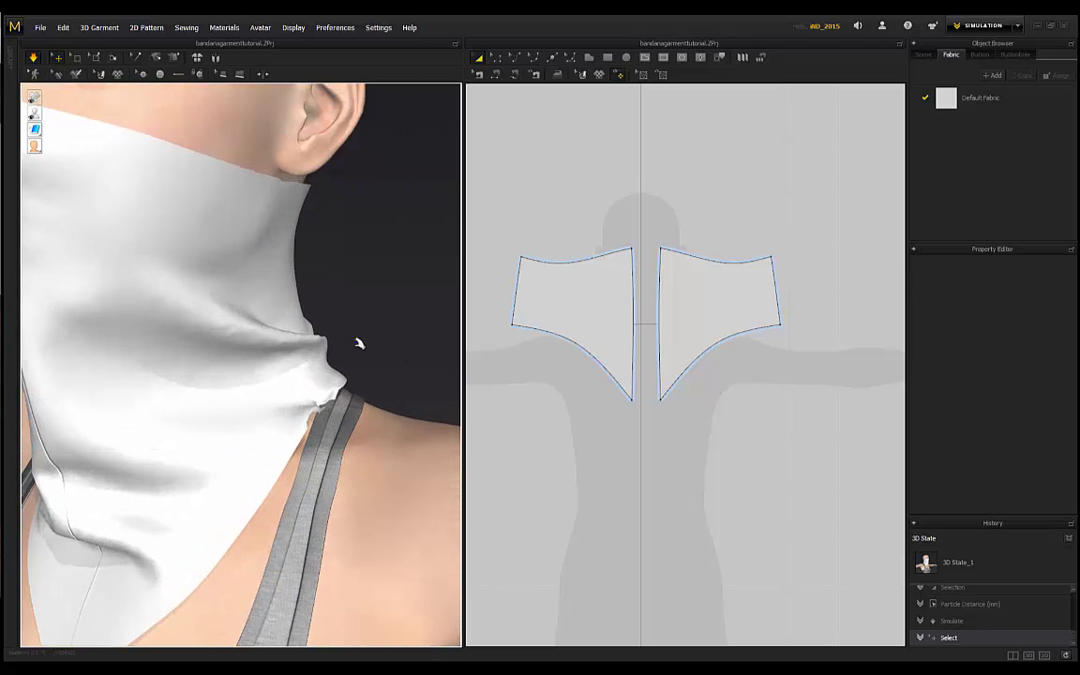
right_click_drag(359, 342, 307, 395)
scroll(356, 372, "up", 3)
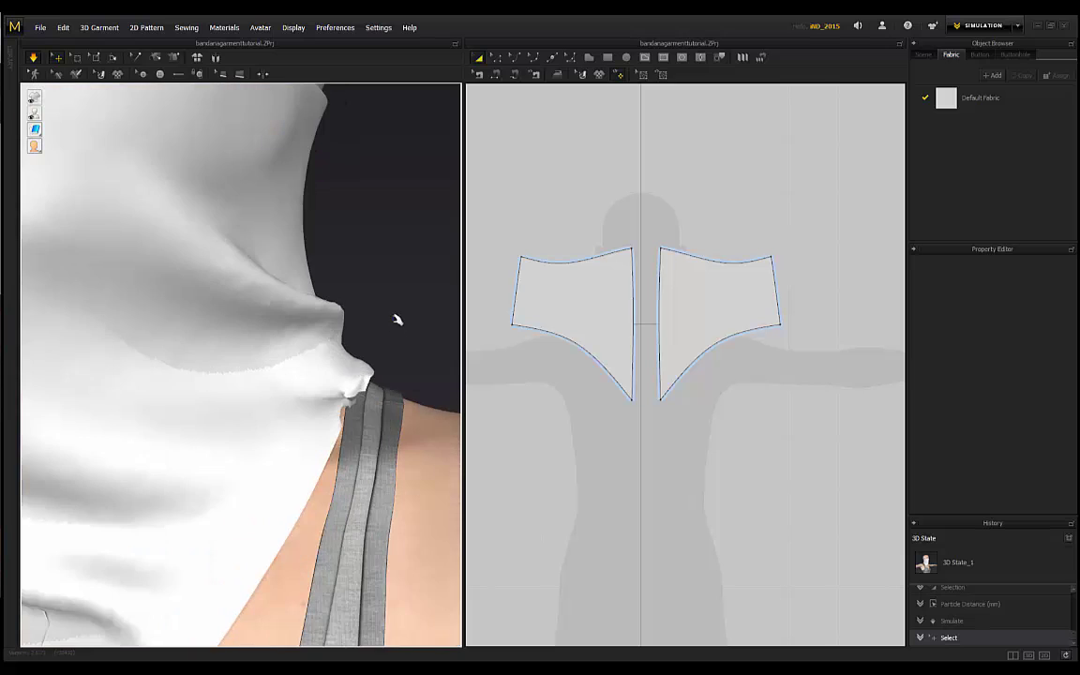
left_click(352, 392)
left_click(352, 391)
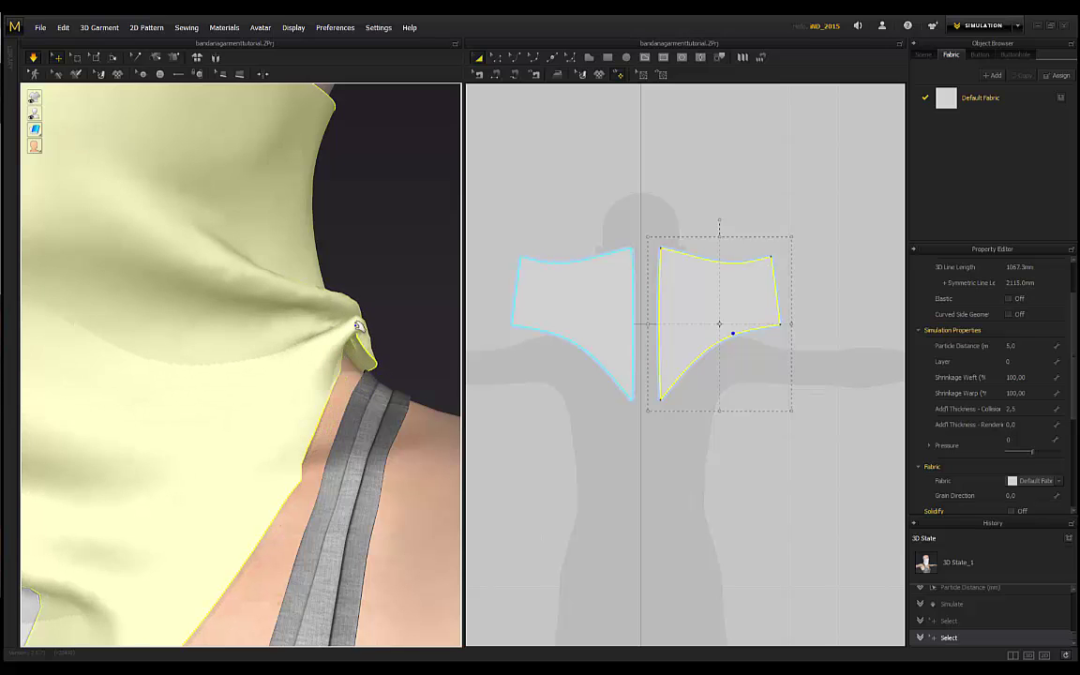
left_click(378, 319)
scroll(359, 335, "down", 6)
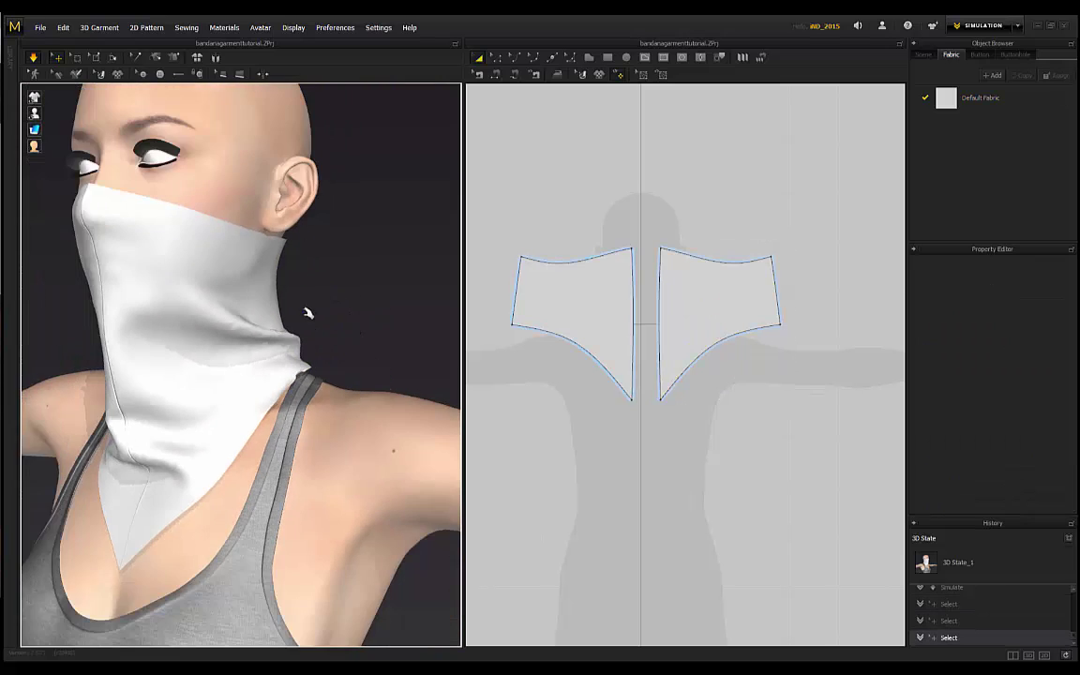
Step: Examine the bandana's settled drape over the tank top from the front and the side
right_click_drag(308, 312, 366, 307)
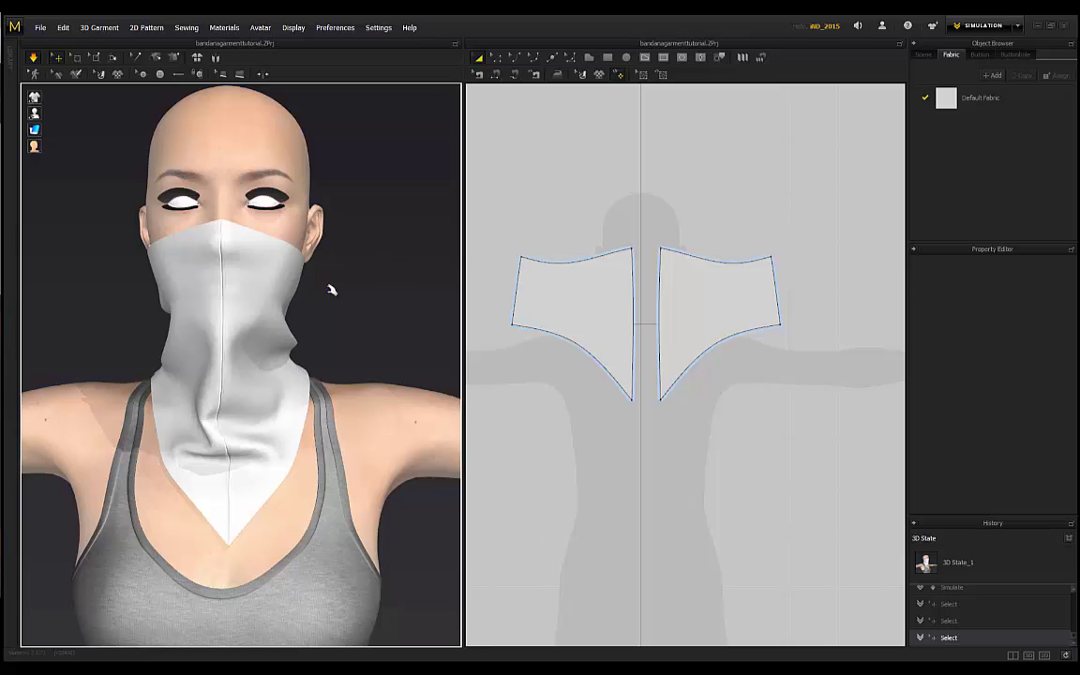
right_click_drag(345, 268, 251, 302)
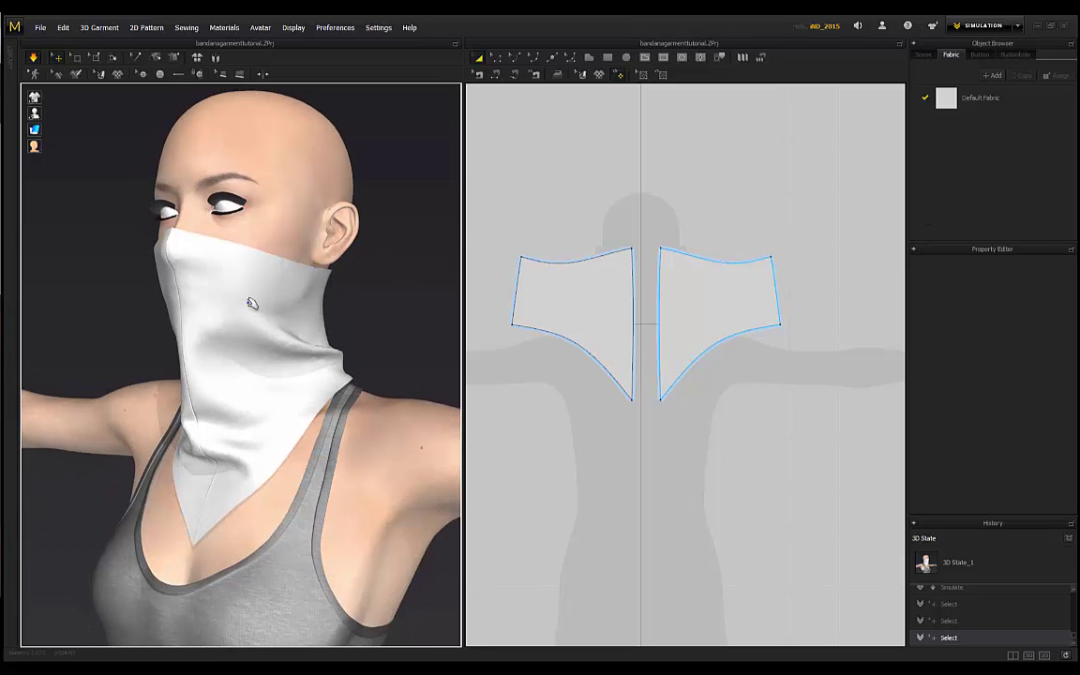
right_click_drag(149, 315, 325, 320)
scroll(362, 326, "down", 2)
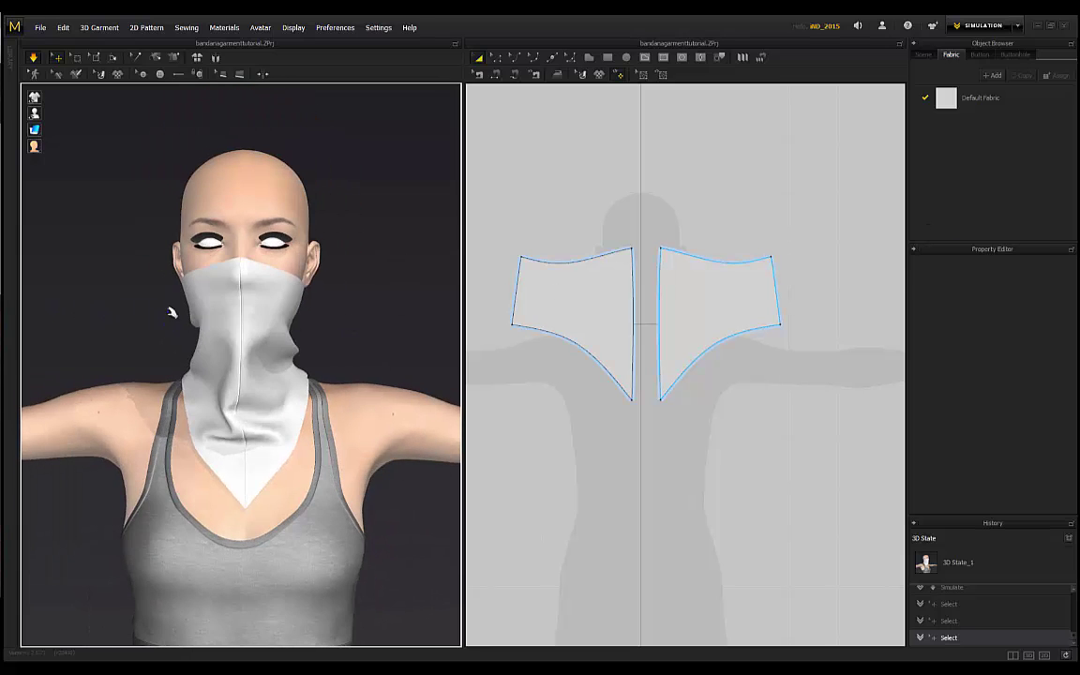
right_click_drag(228, 321, 170, 320)
key("2")
key("2")
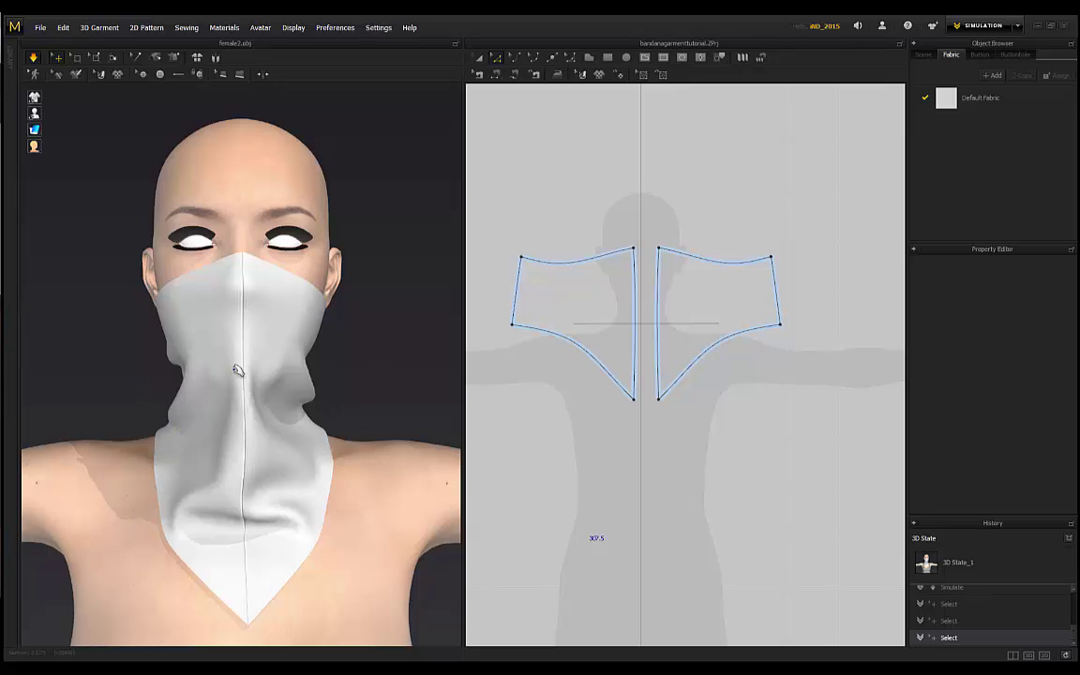
Step: Select the centre front edge of the pattern and examine the seam's shape on the avatar without the tank top
right_click_drag(350, 353, 399, 347)
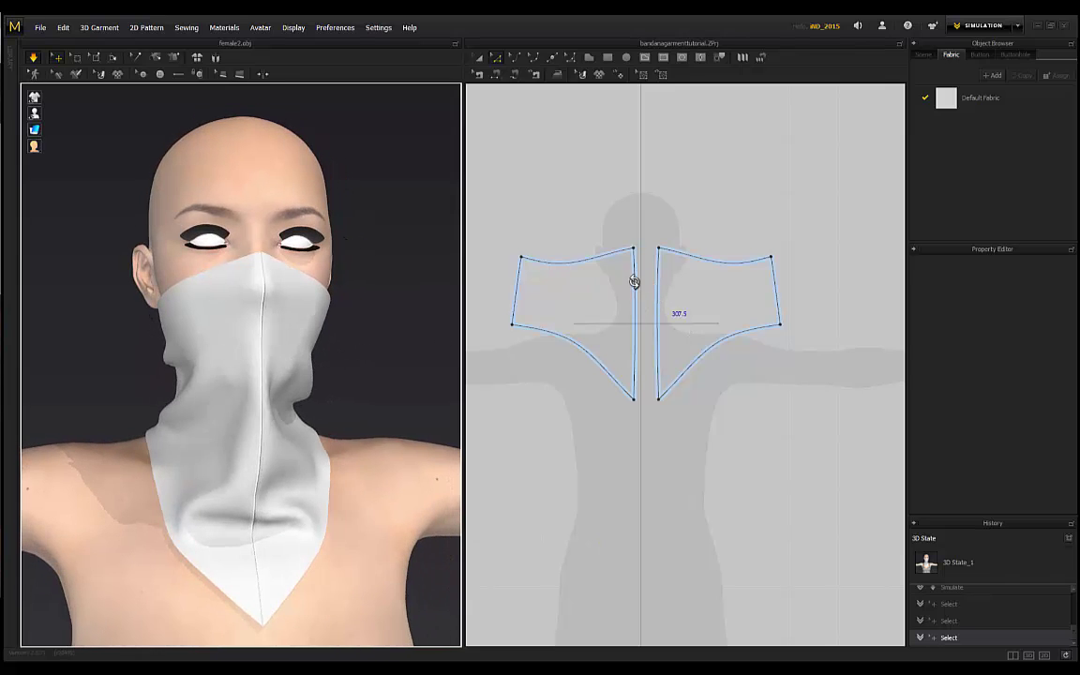
left_click(657, 290)
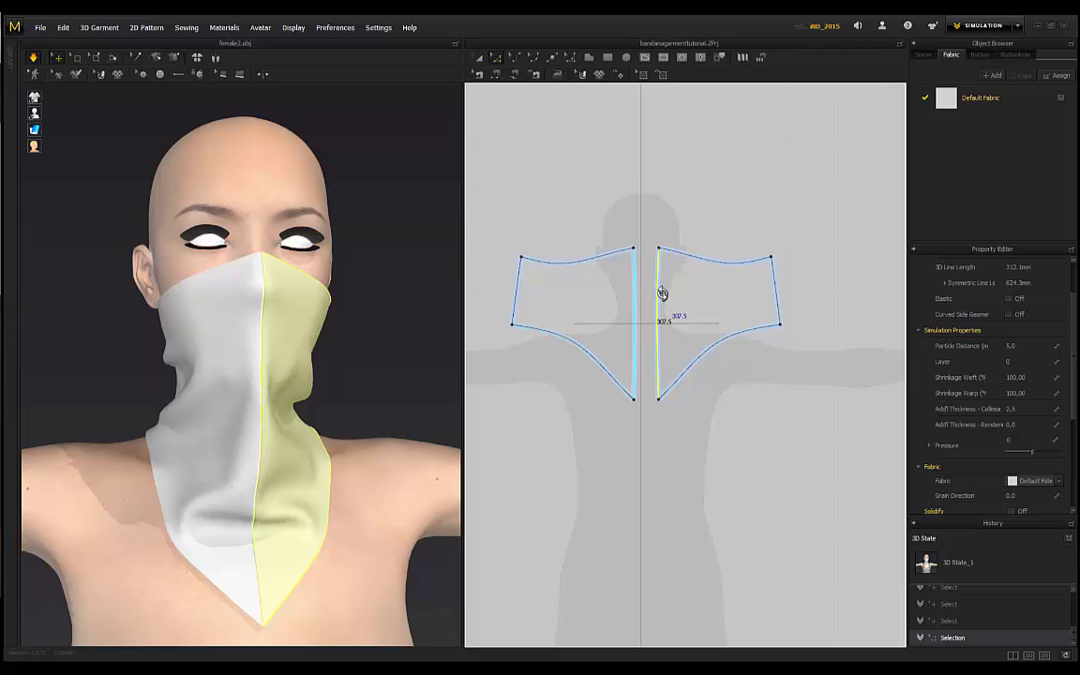
mouse_move(356, 284)
right_mouse_down()
mouse_move(360, 296)
mouse_move(378, 294)
mouse_move(337, 282)
right_mouse_up()
right_click_drag(362, 320, 151, 287)
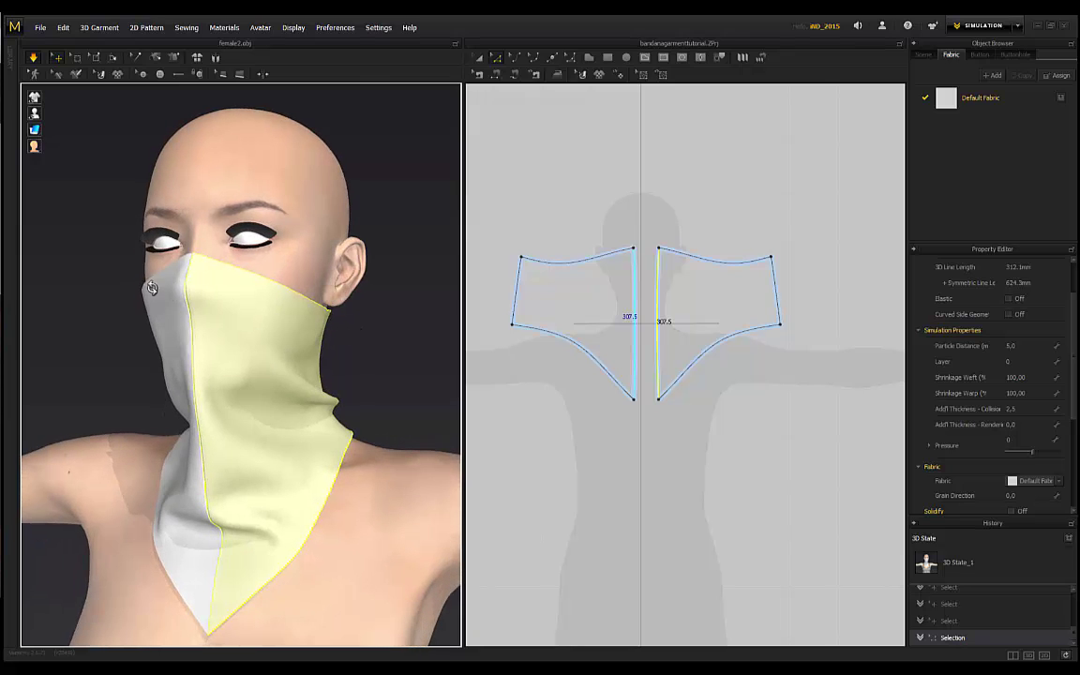
right_click_drag(322, 353, 172, 298)
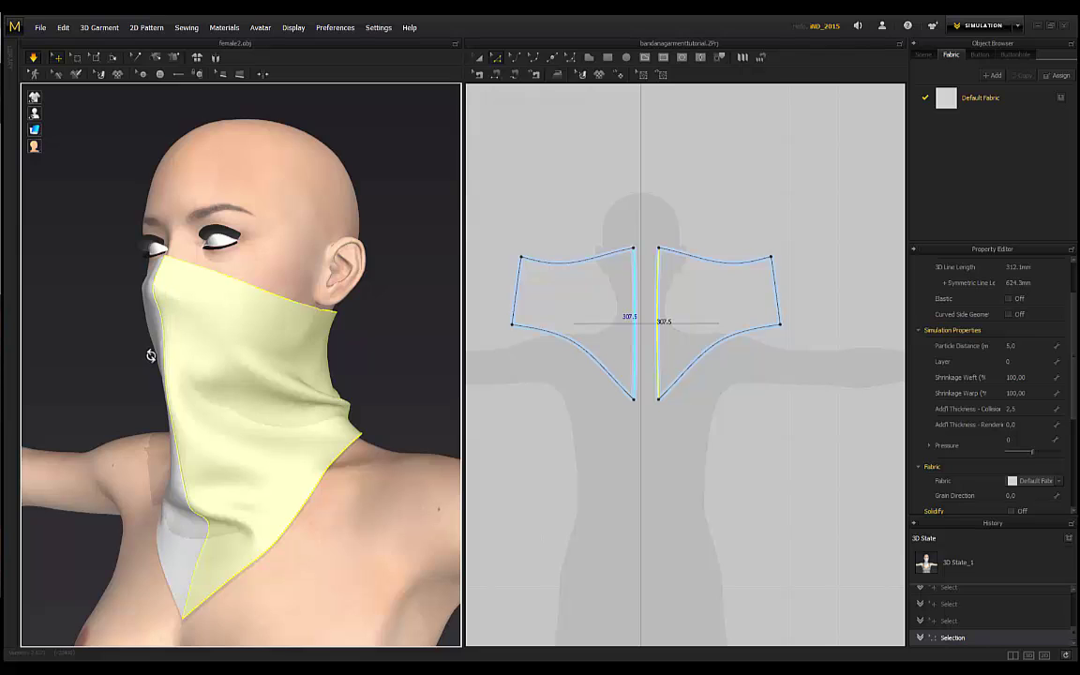
right_click_drag(151, 355, 234, 354)
left_click(121, 335)
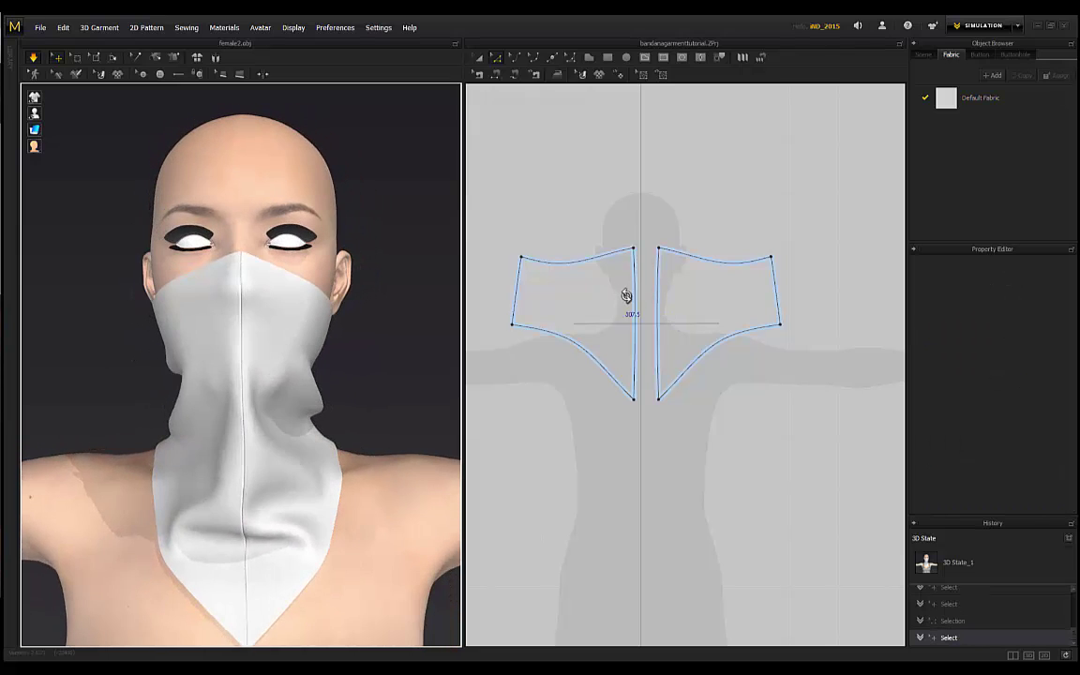
Step: Tug the bandana's upper edge below the ear in the running simulation to adjust how it sits against the head
right_click_drag(345, 405, 470, 355)
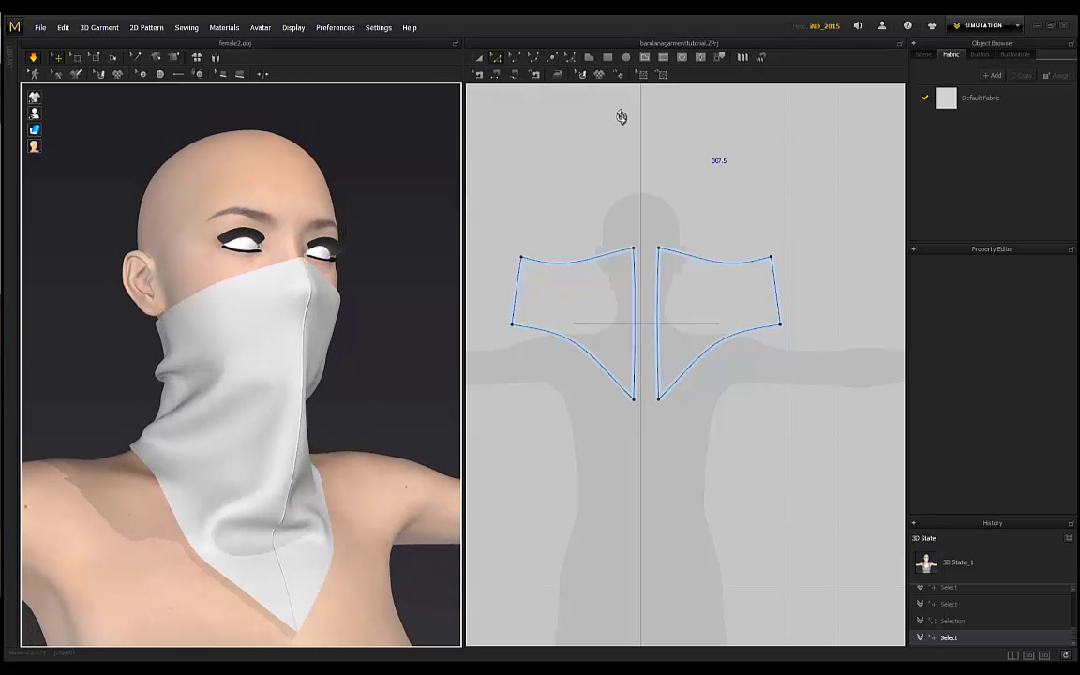
right_click_drag(344, 334, 243, 406)
right_click_drag(150, 397, 139, 325)
left_click(132, 320)
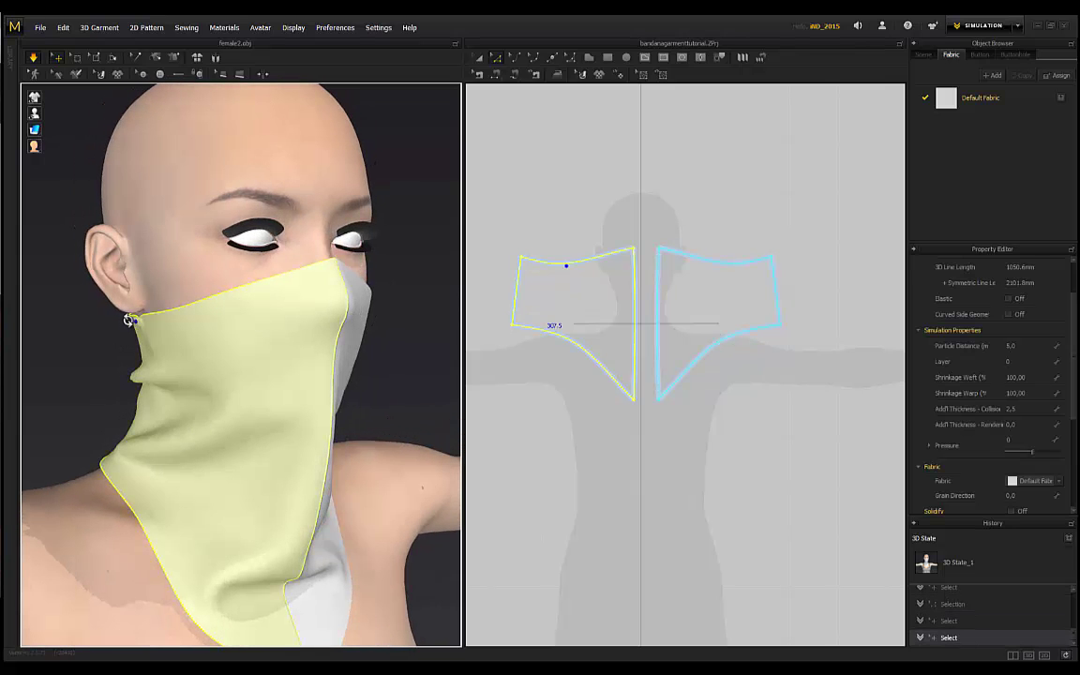
right_click_drag(146, 332, 273, 330)
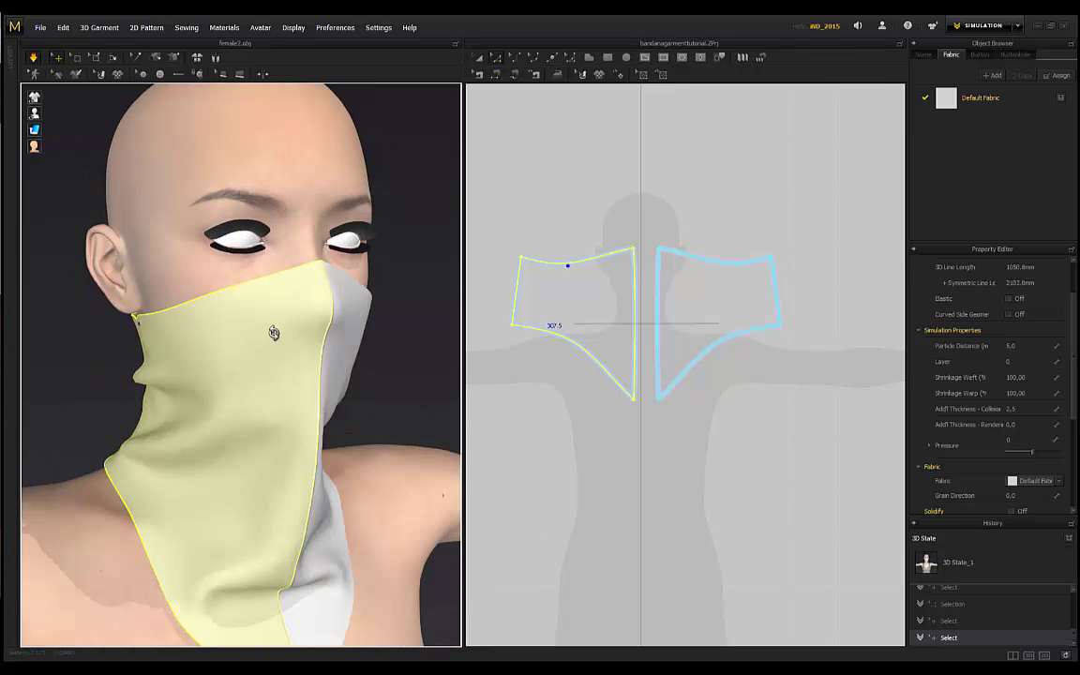
left_click(369, 377)
right_click_drag(369, 377, 326, 367)
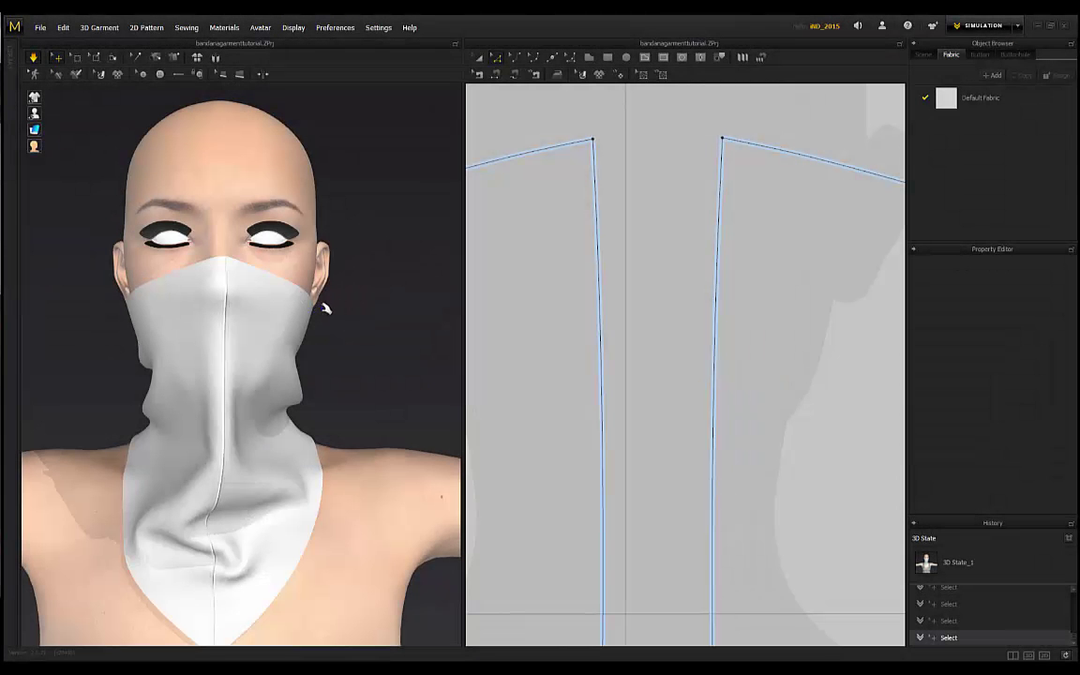
right_click_drag(367, 322, 340, 329)
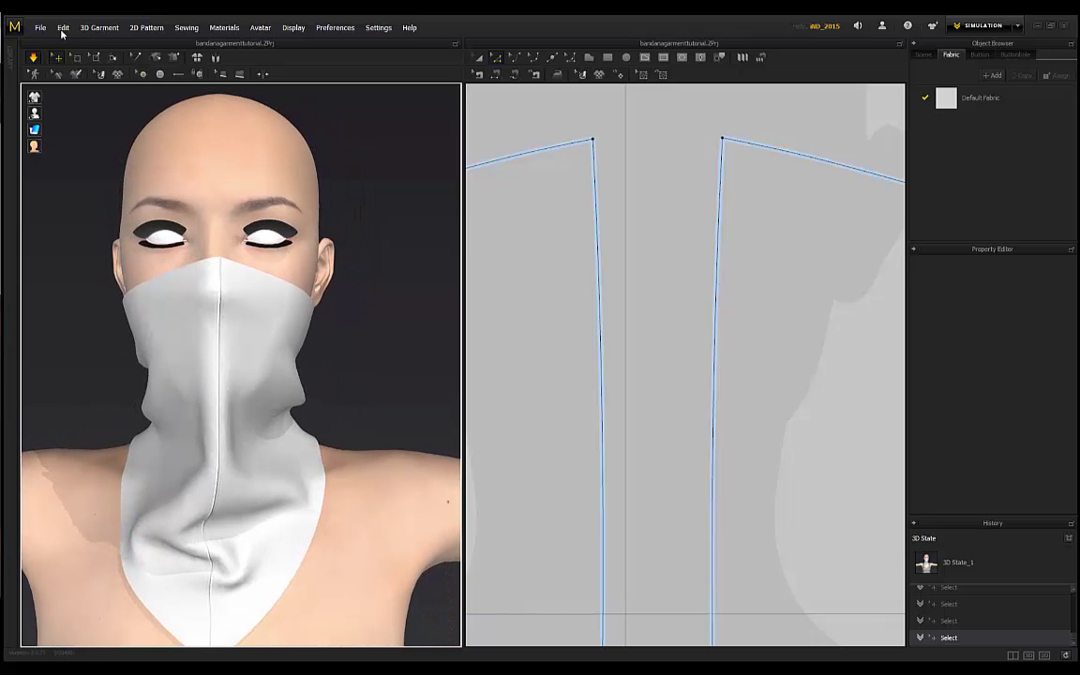
Step: Start an OBJ export of the scene and browse to the Final Files folder inside Bandana Tutorial
left_click(41, 27)
mouse_move(70, 174)
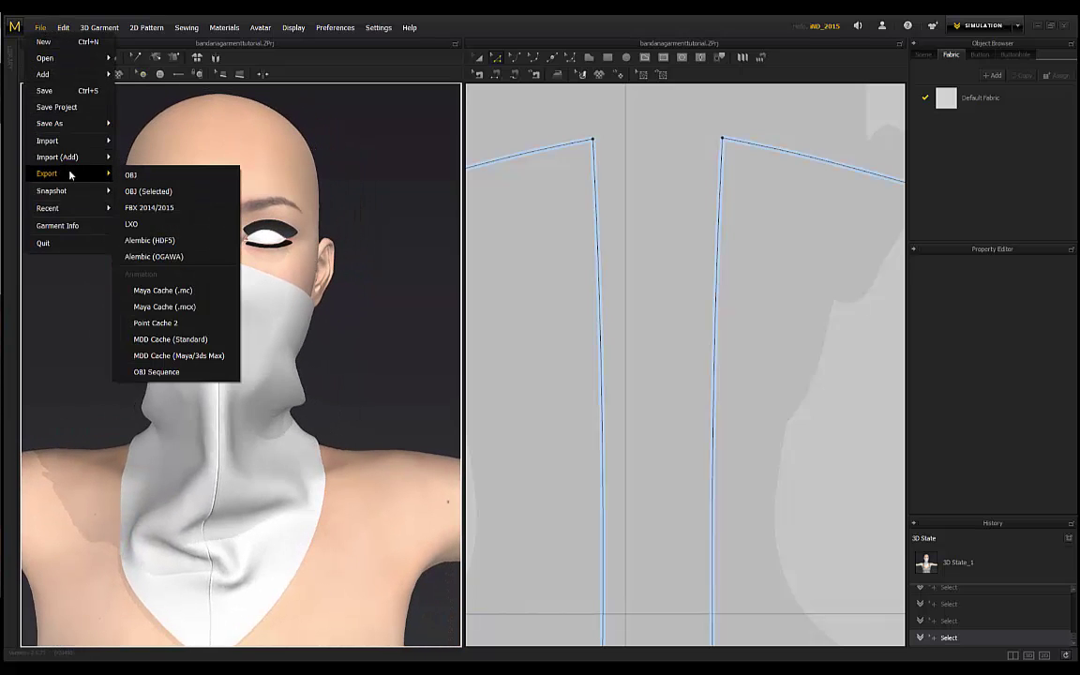
left_click(137, 176)
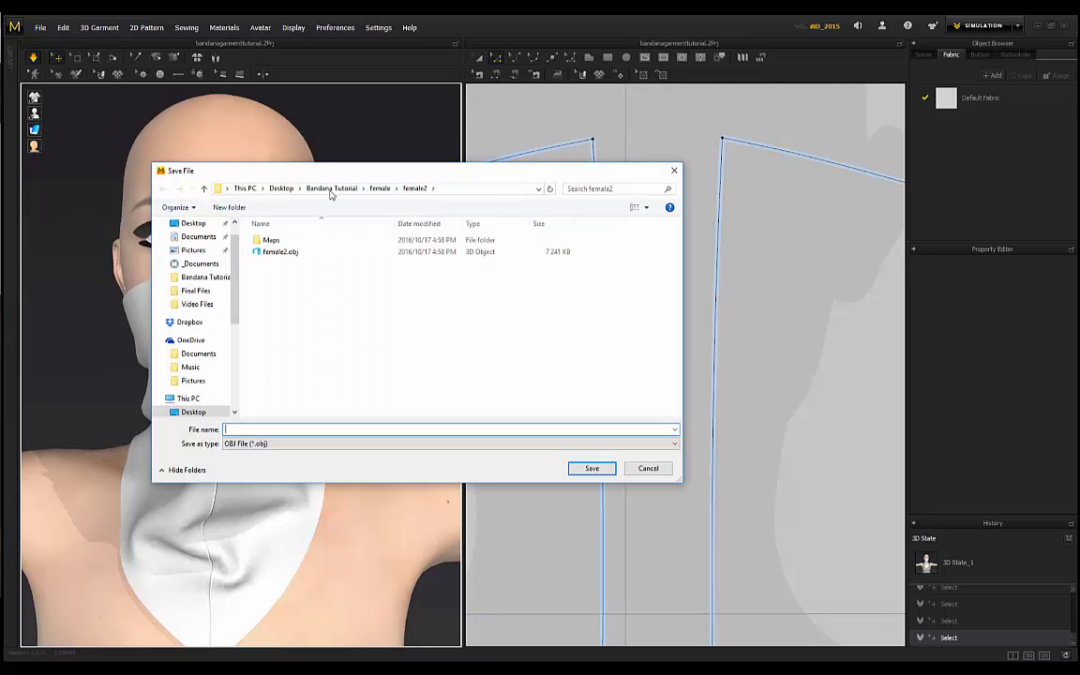
left_click(330, 189)
double_click(412, 255)
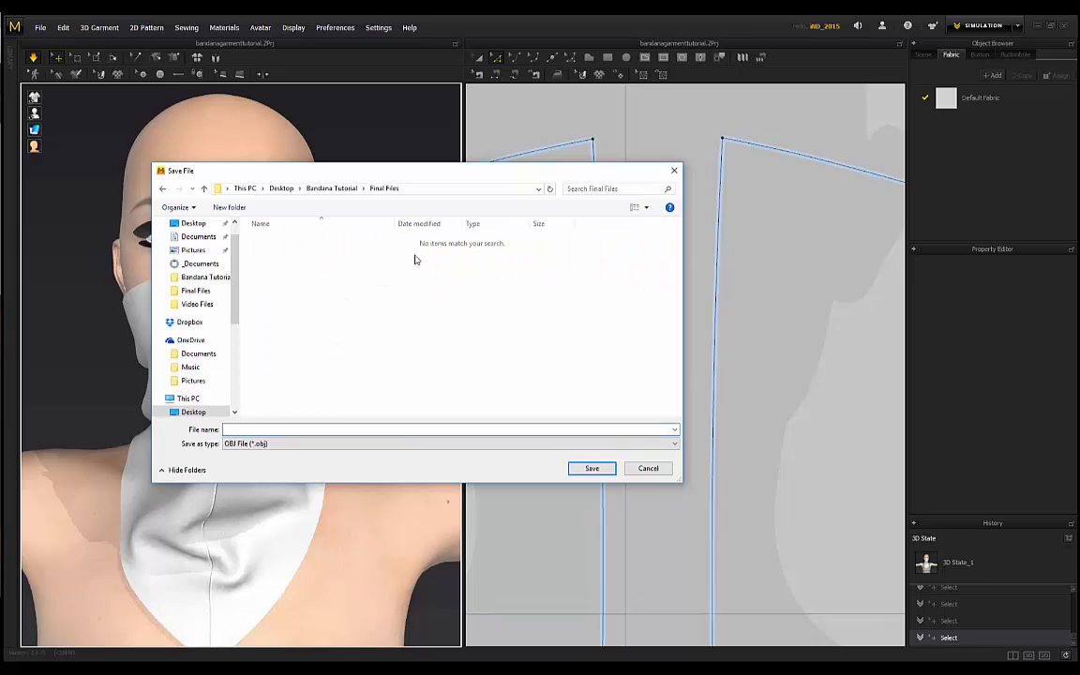
Step: Create a folder named BANDANA inside Final Files and open it as the export location
right_click(320, 344)
mouse_move(281, 460)
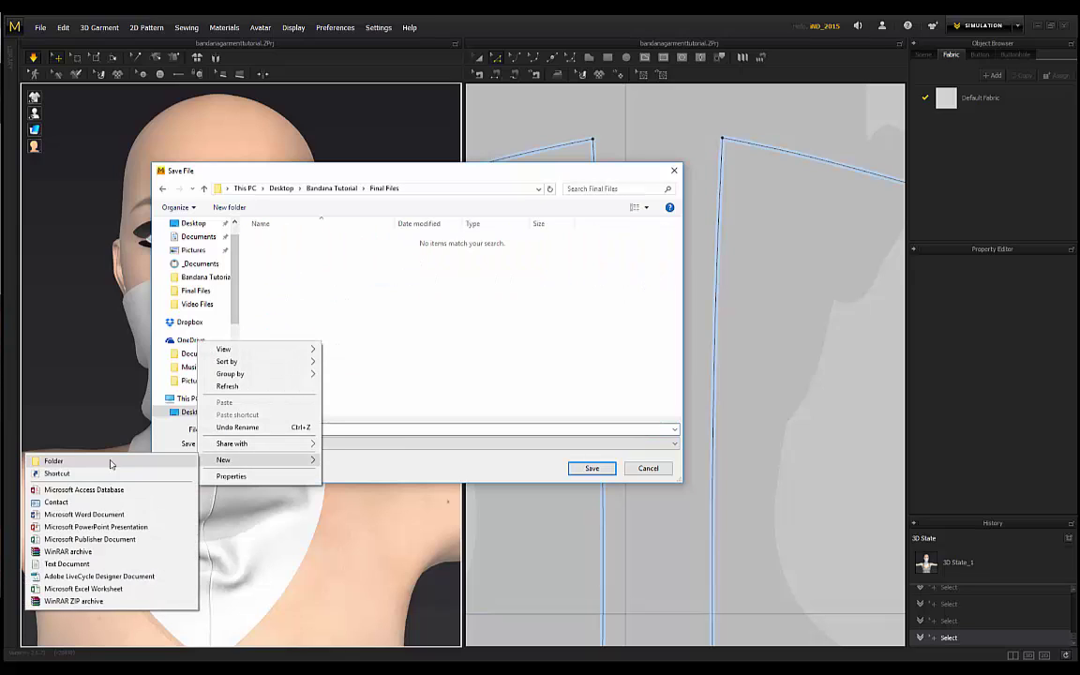
left_click(53, 461)
type("BAND")
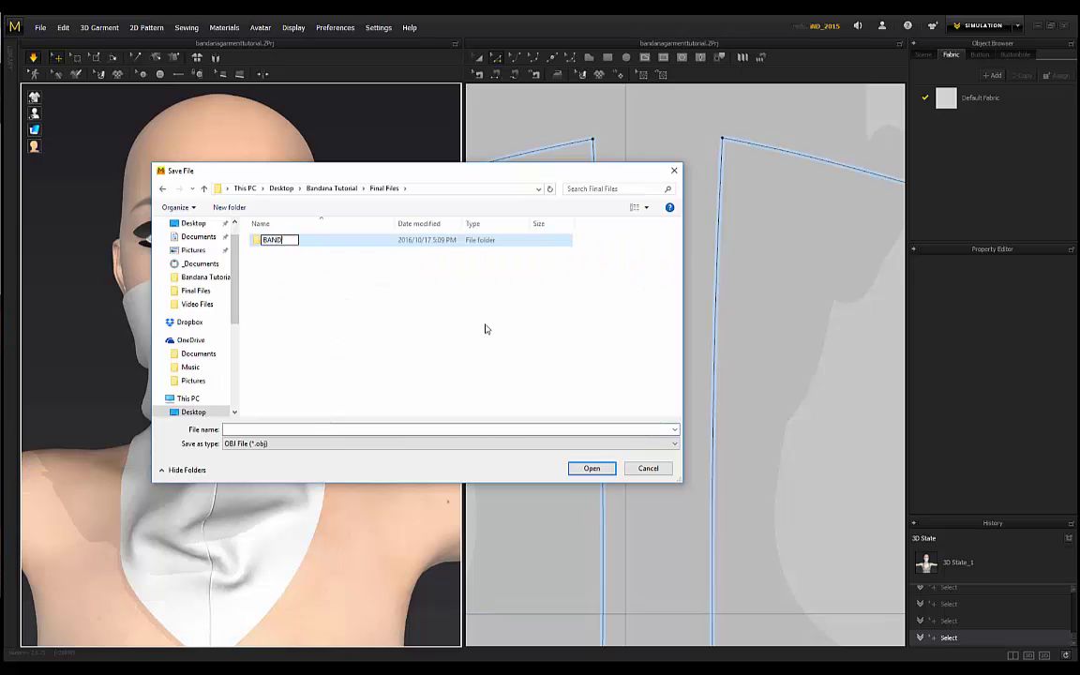
type("ANA")
key("Return")
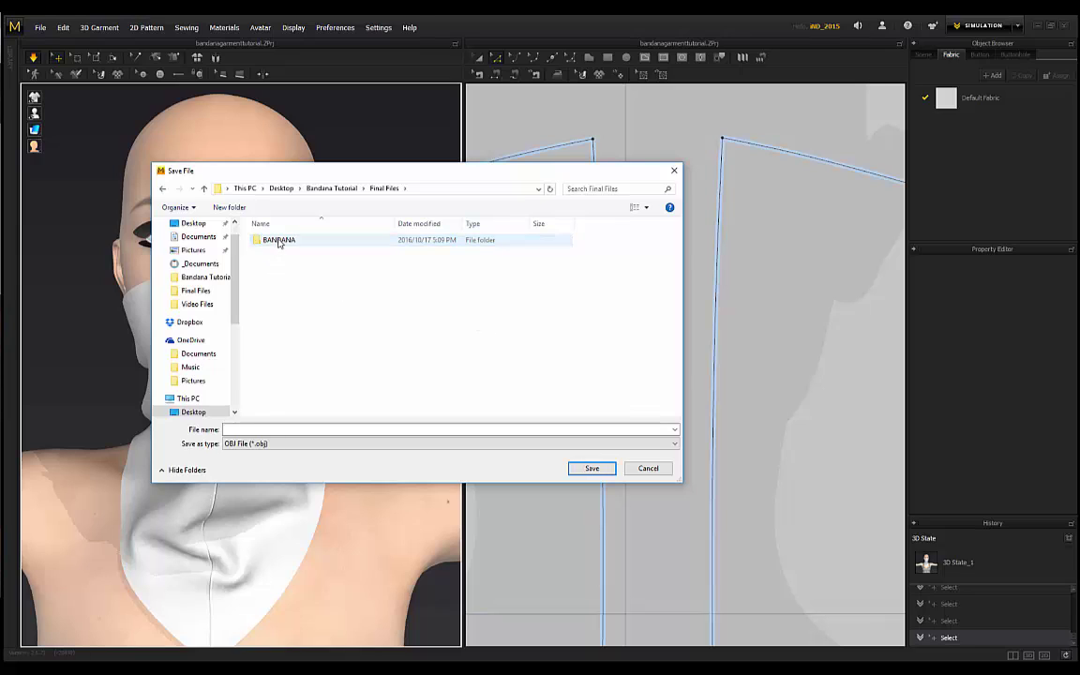
double_click(278, 240)
Step: Export all patterns and avatars as bandana+female, a single unwelded, thin OBJ with unified UV coordinates at mm scale
left_click(268, 428)
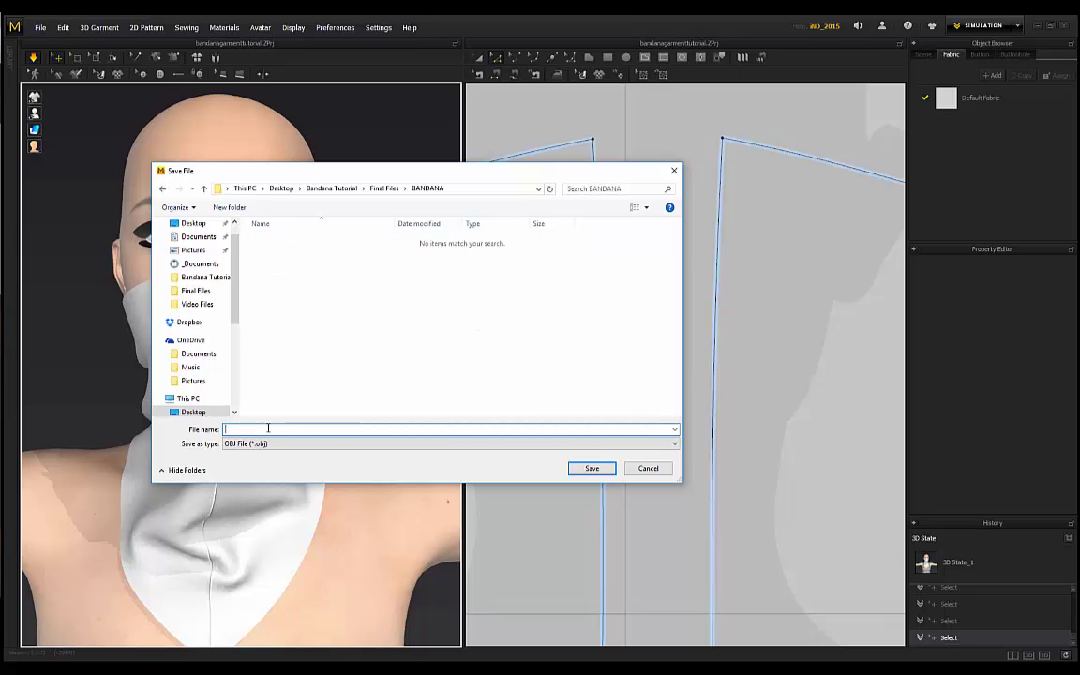
type("bandana+female")
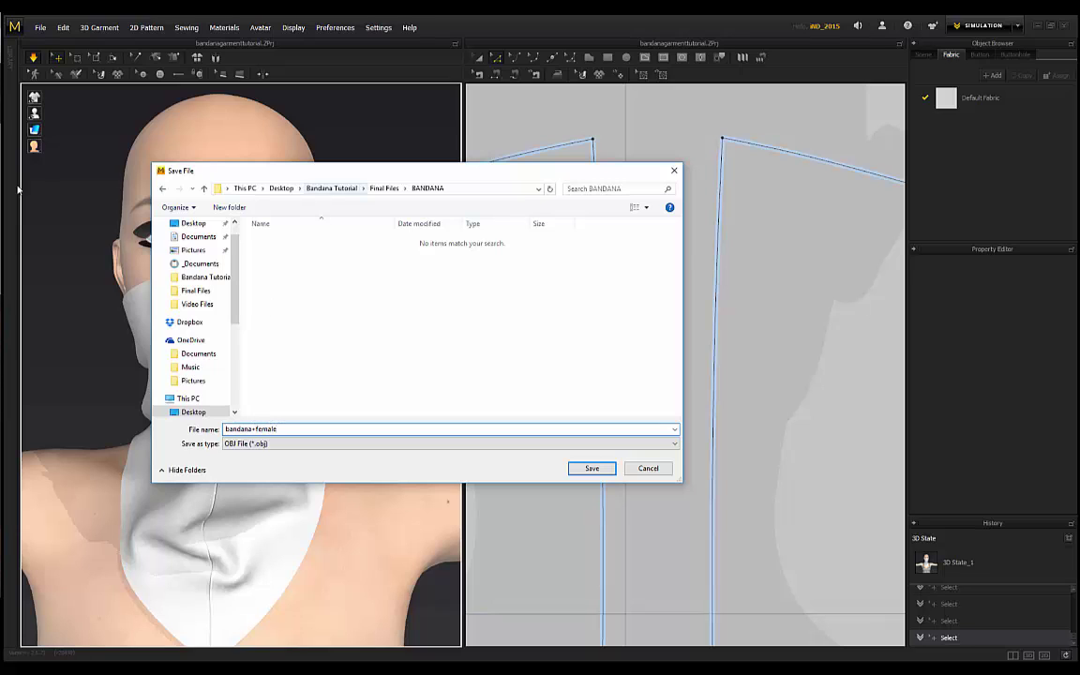
left_click(582, 470)
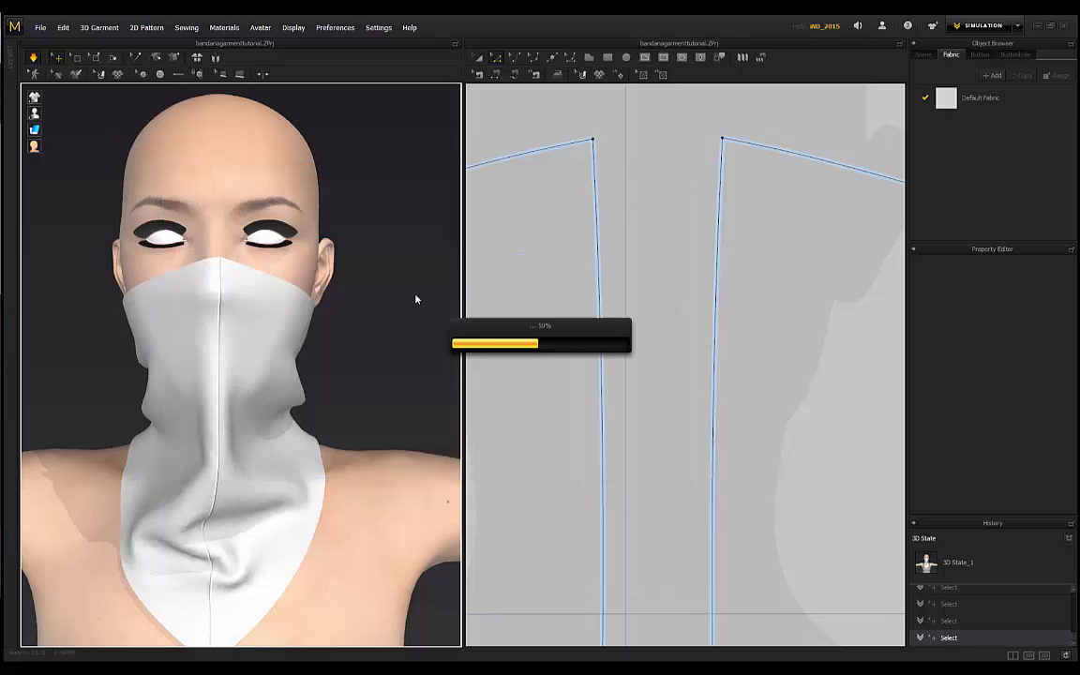
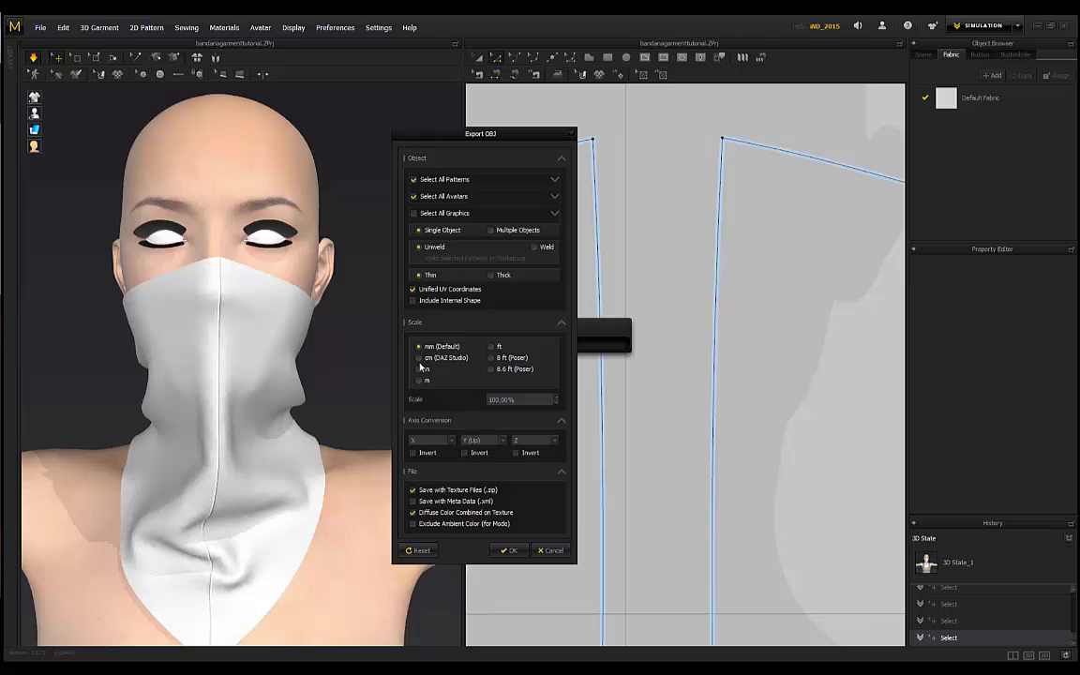
left_click(509, 550)
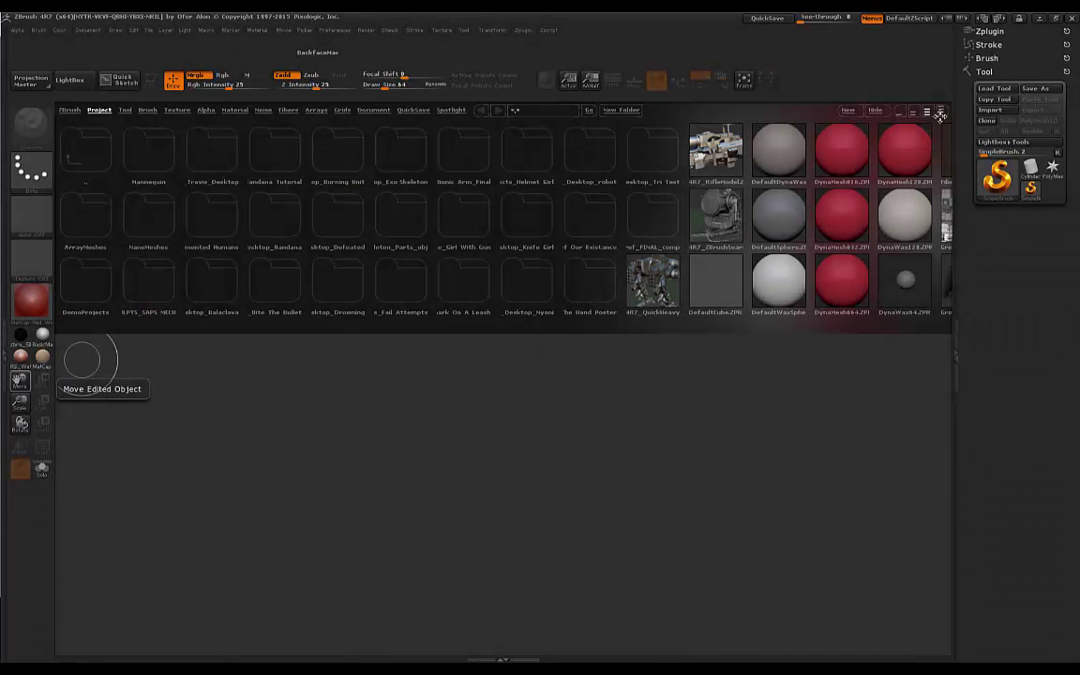
Step: Switch to ZBrush and import bandana+avatar.obj from the BANDANA folder in Final Files
left_click(992, 109)
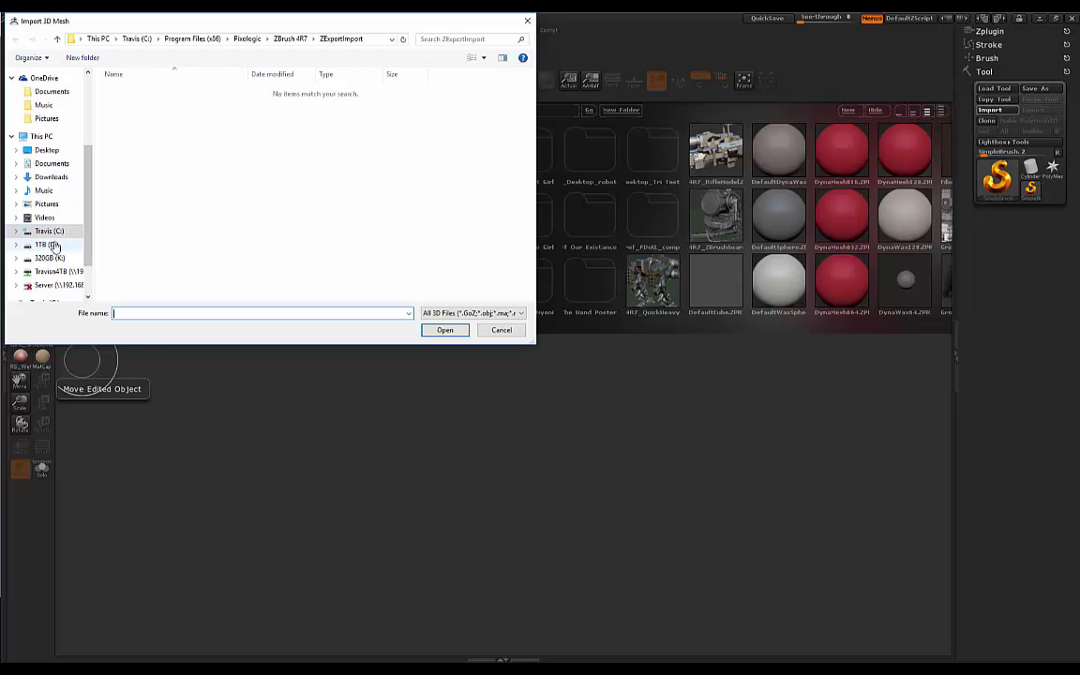
left_click(49, 150)
double_click(312, 103)
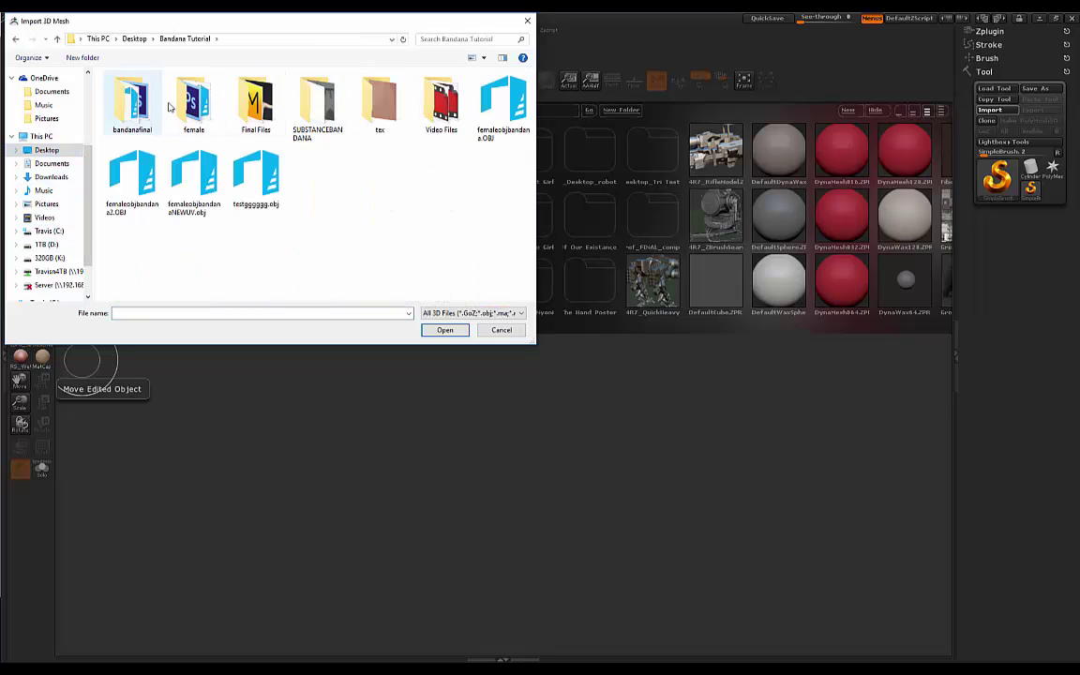
double_click(248, 99)
double_click(141, 91)
left_click(145, 90)
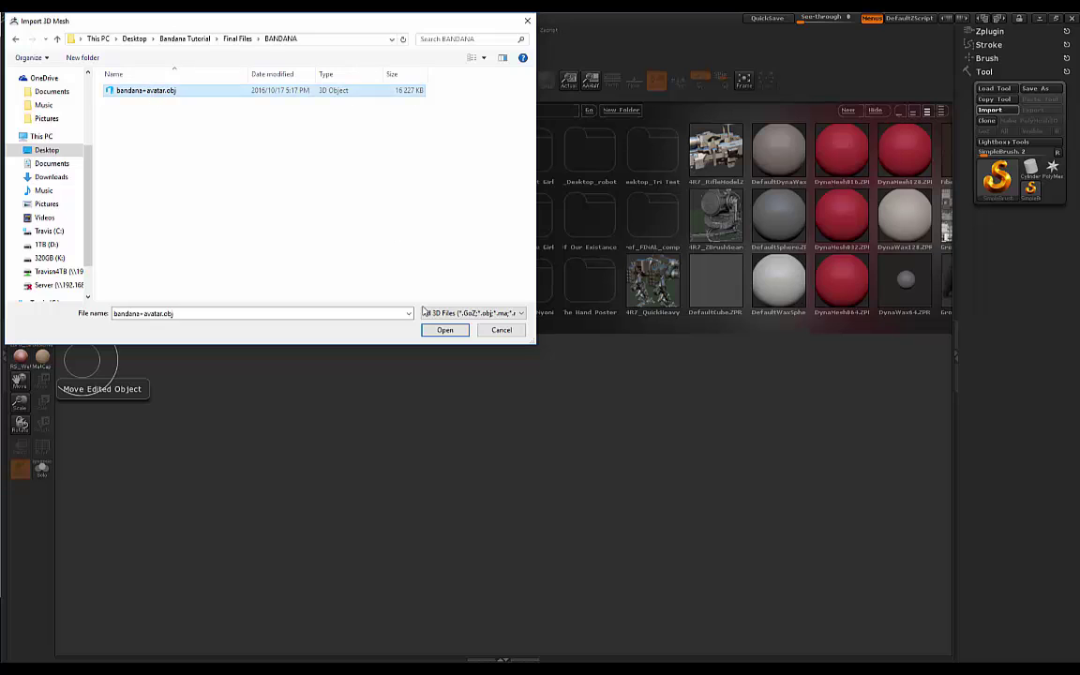
left_click(444, 329)
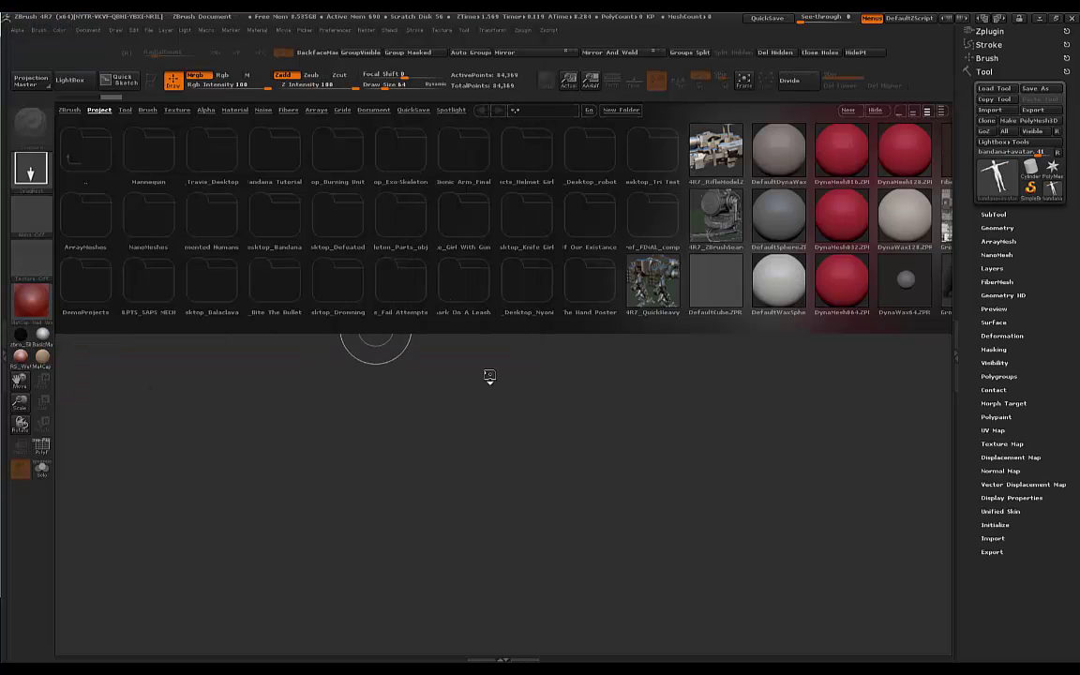
Step: Place the imported figure on the canvas in edit mode, hide LightBox, and apply BasicMaterial
left_click_drag(503, 373, 387, 429)
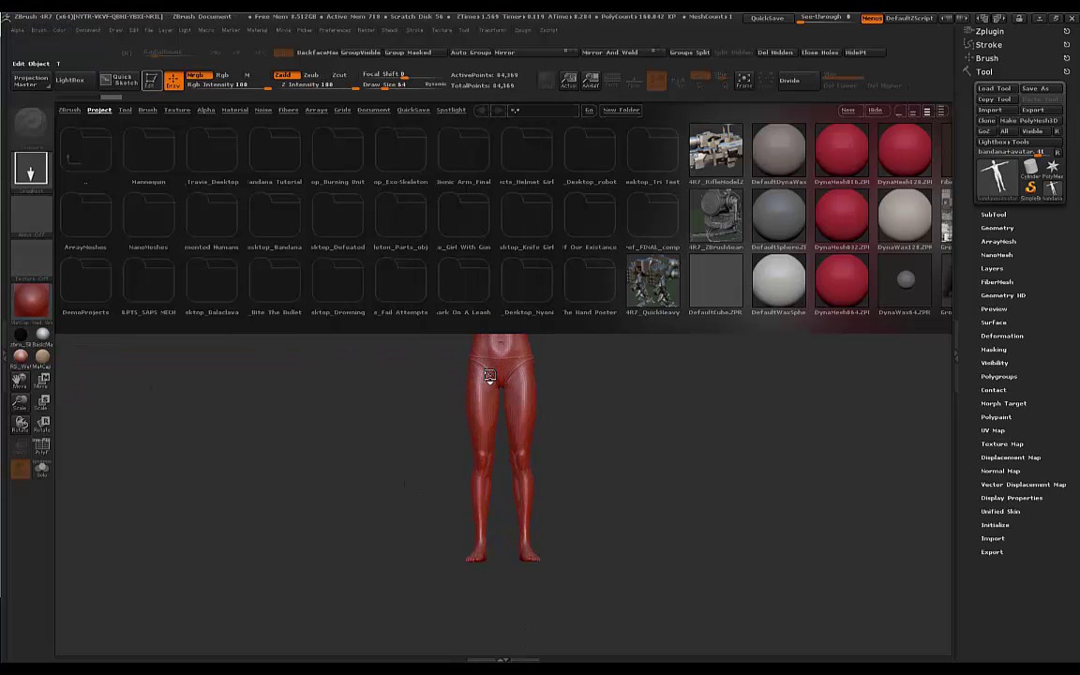
key("t")
key("comma")
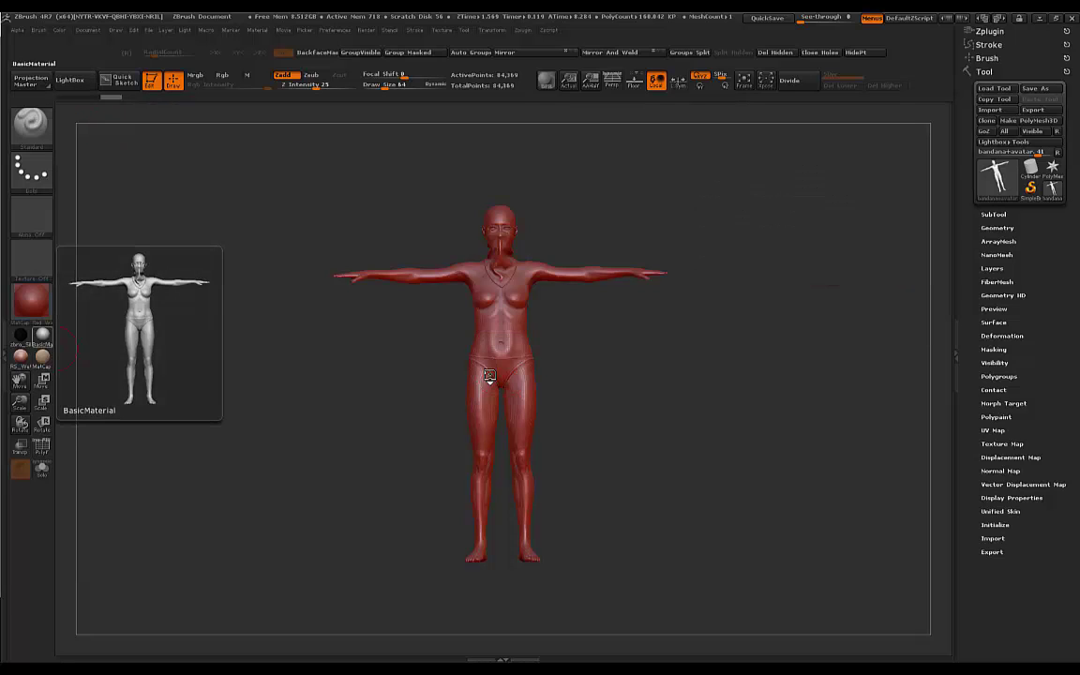
left_click(44, 342)
left_click_drag(633, 309, 647, 539, "alt")
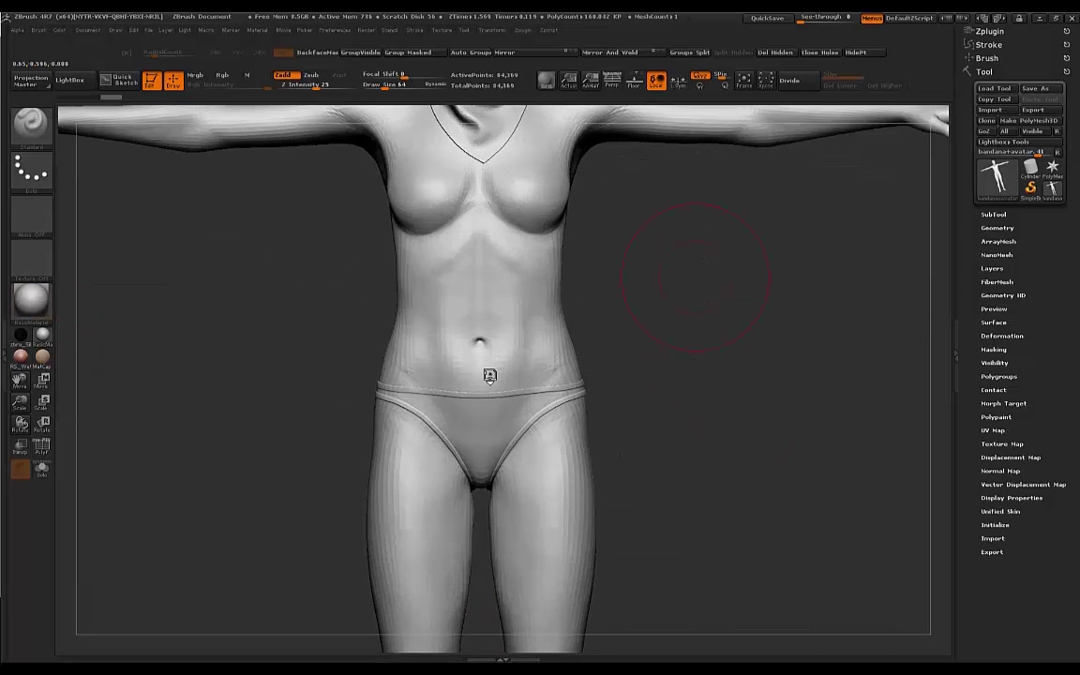
left_click_drag(693, 284, 707, 473, "alt")
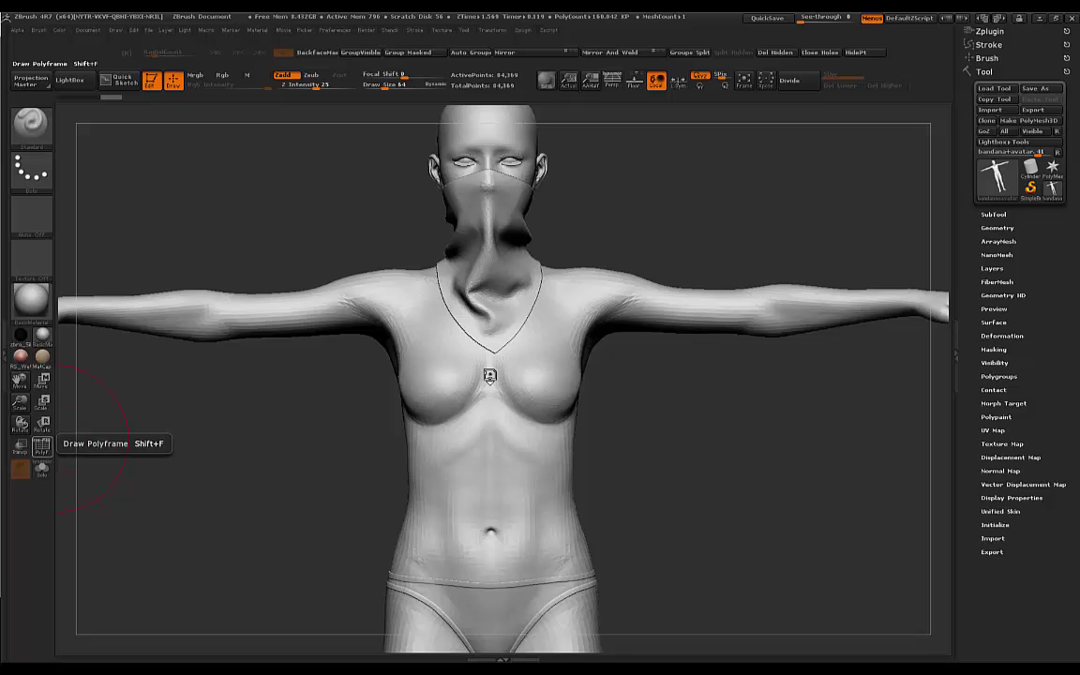
Step: Display the polyframe and examine the mesh of the avatar's upper body and bandana
left_click(42, 447)
mouse_move(723, 407)
left_mouse_down()
mouse_move(647, 418)
mouse_move(637, 439)
left_mouse_up()
left_click_drag(489, 376, 488, 305, "alt")
mouse_move(490, 376)
right_mouse_down("alt")
mouse_move(487, 450)
mouse_move(564, 376)
mouse_move(491, 376)
right_mouse_up("alt")
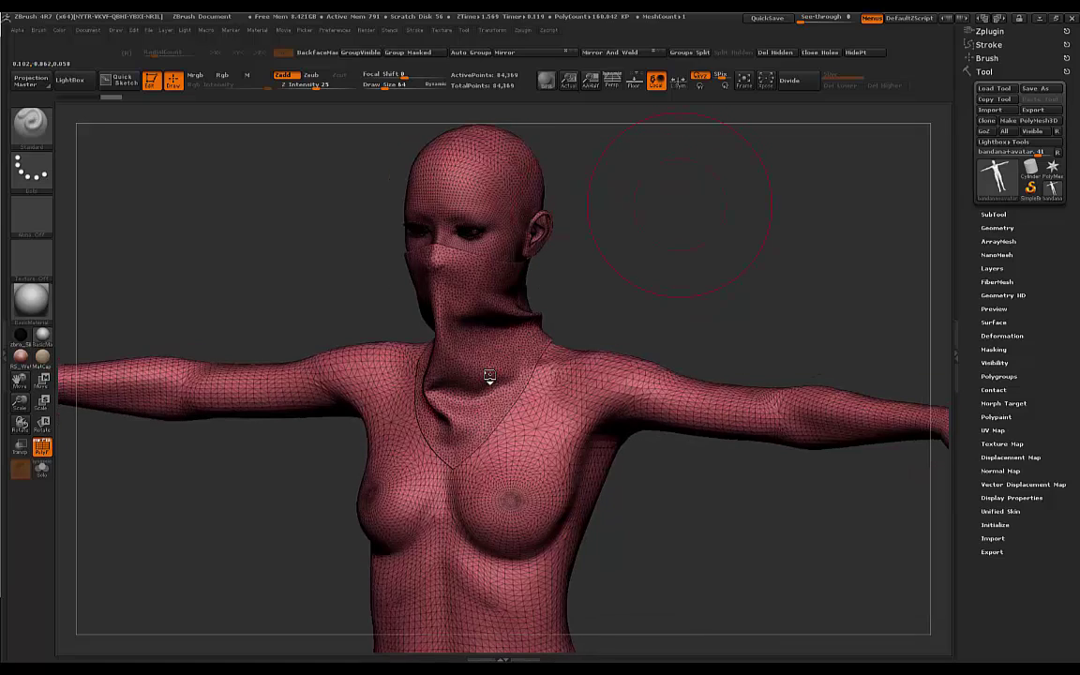
mouse_move(651, 217)
left_mouse_down()
mouse_move(659, 201)
mouse_move(666, 228)
mouse_move(699, 181)
mouse_move(647, 225)
mouse_move(605, 287)
left_mouse_up()
mouse_move(733, 217)
left_mouse_down()
mouse_move(655, 249)
mouse_move(634, 242)
mouse_move(659, 245)
mouse_move(632, 216)
mouse_move(750, 248)
left_mouse_up()
Step: Auto-group the mesh into polygroups by topology continuity and inspect the grouping around the bandana
left_click(999, 376)
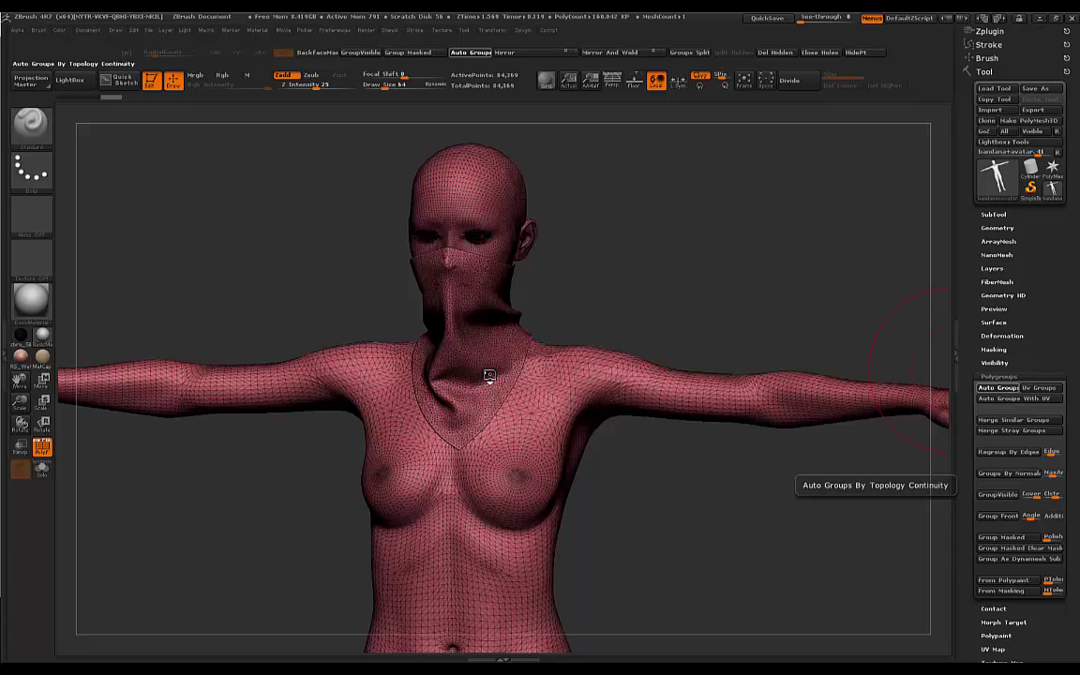
left_click(998, 387)
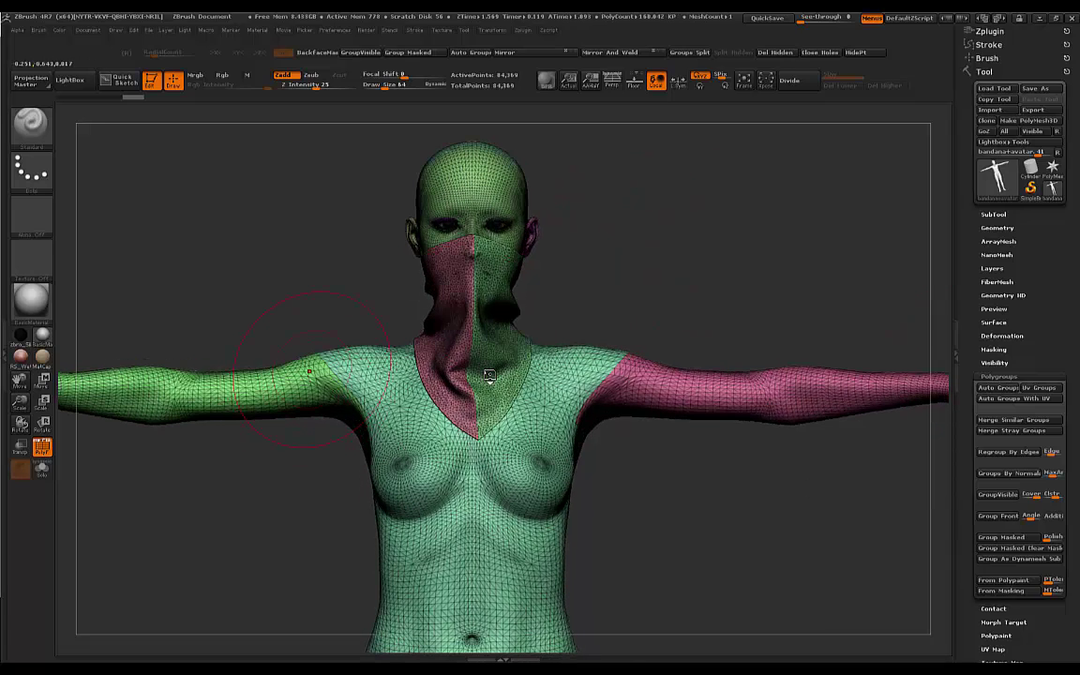
left_click_drag(647, 468, 583, 564, "alt")
left_click_drag(638, 122, 641, 224, "alt")
left_click_drag(646, 154, 659, 278, "alt")
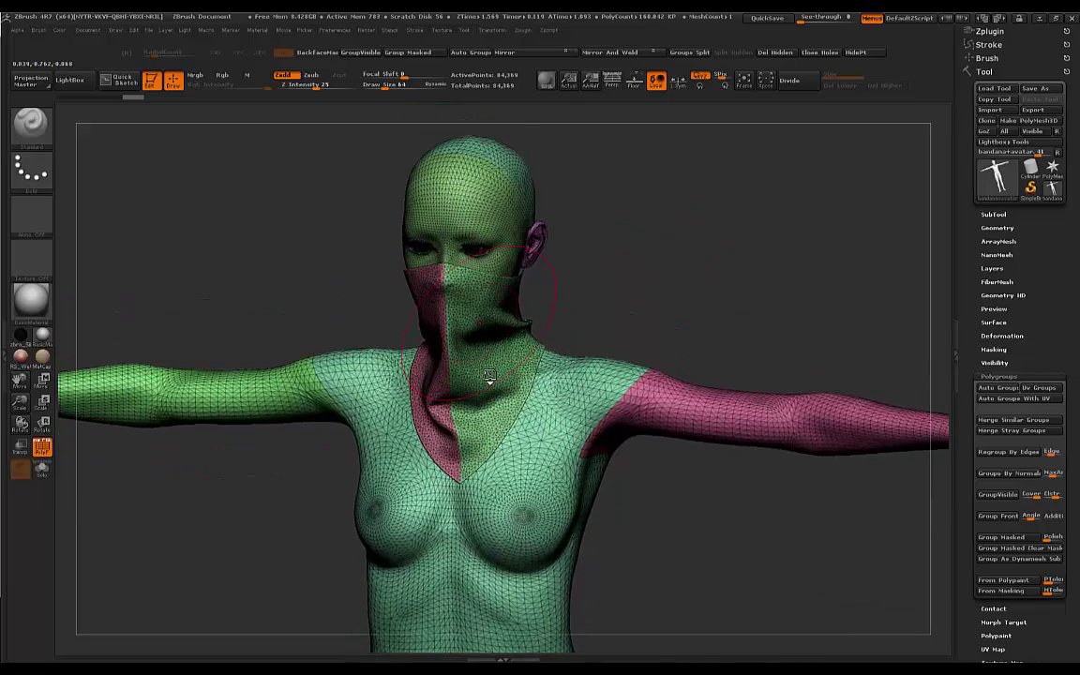
mouse_move(482, 295)
left_mouse_down()
mouse_move(618, 290)
mouse_move(649, 310)
left_mouse_up()
left_click_drag(659, 154, 643, 265, "alt")
mouse_move(572, 258)
left_mouse_down()
mouse_move(656, 250)
mouse_move(574, 253)
left_mouse_up()
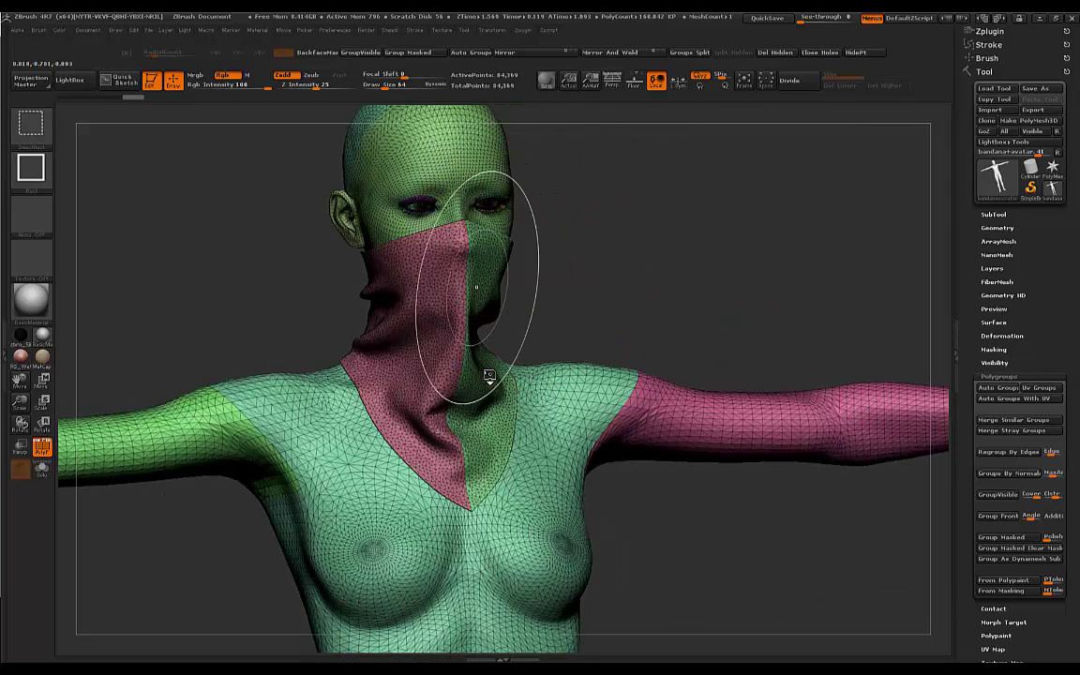
Step: Hide both polygroups of the bandana, leaving only the avatar's body in view
left_click(476, 287, "ctrl+shift")
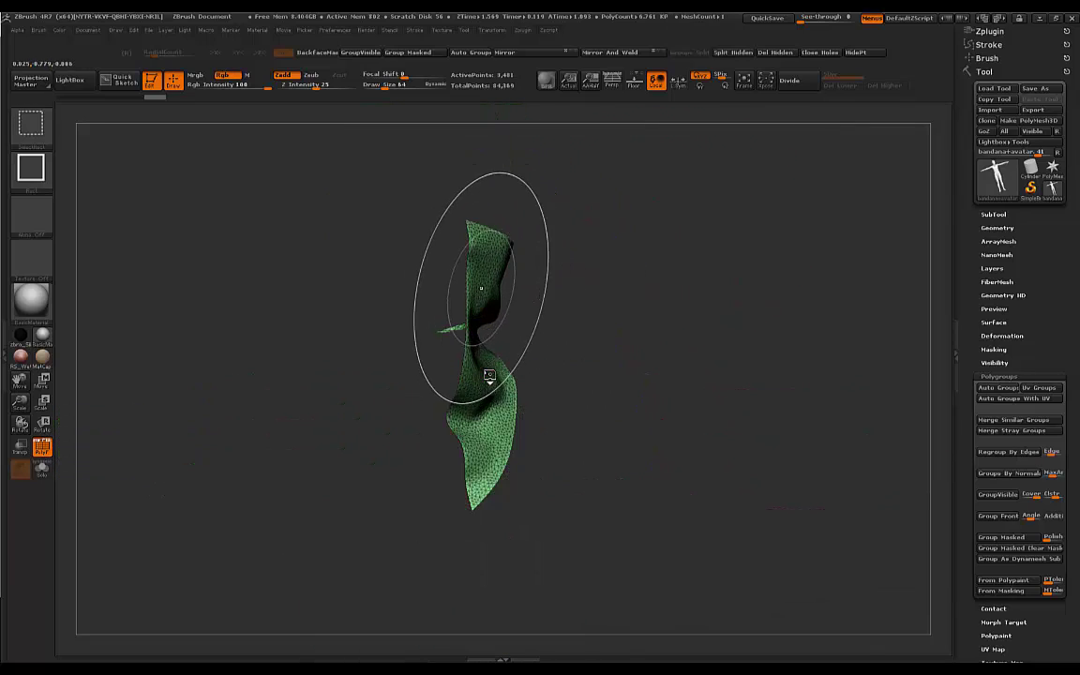
left_click_drag(567, 267, 622, 265)
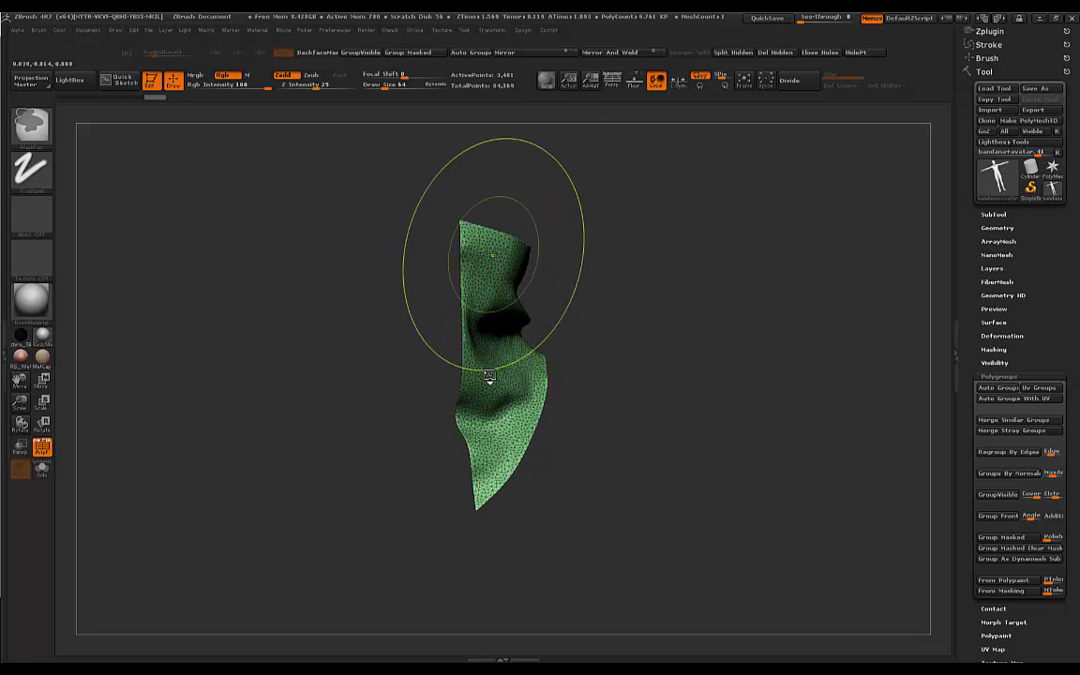
left_click(491, 286, "ctrl+shift")
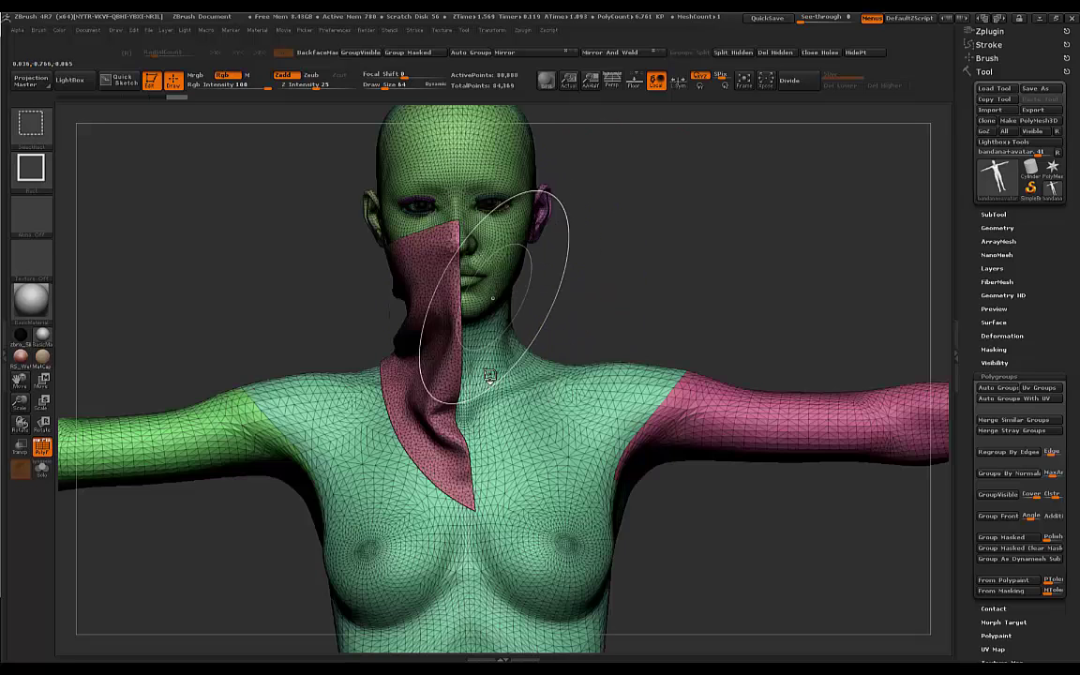
left_click(415, 270, "ctrl+shift")
left_click_drag(328, 225, 314, 223)
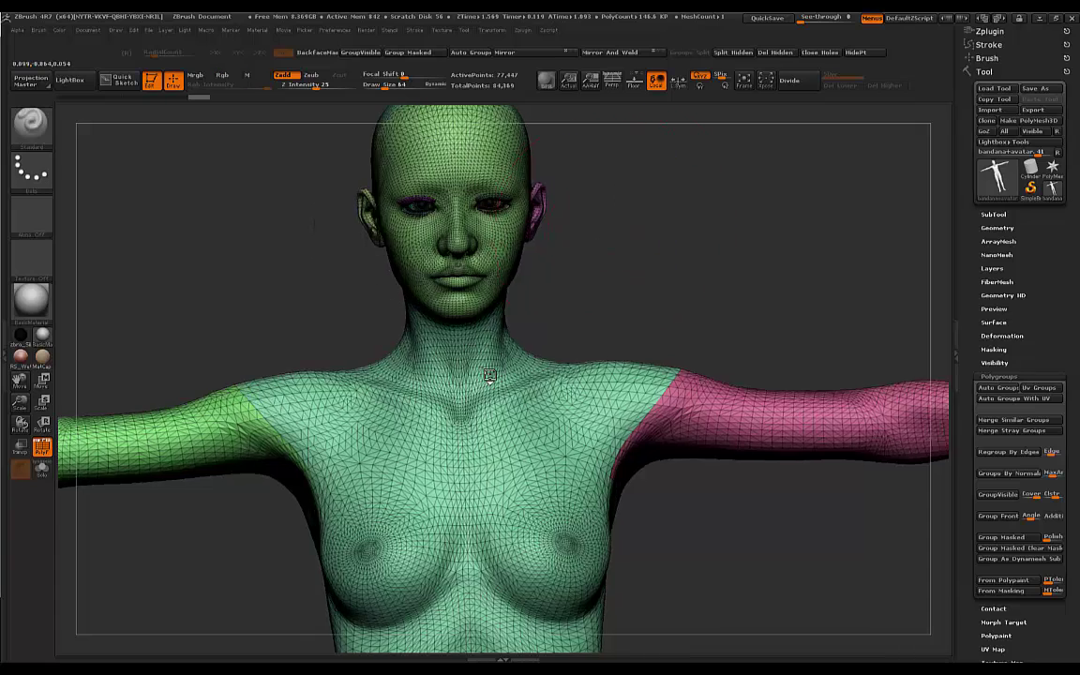
left_click_drag(570, 149, 626, 181)
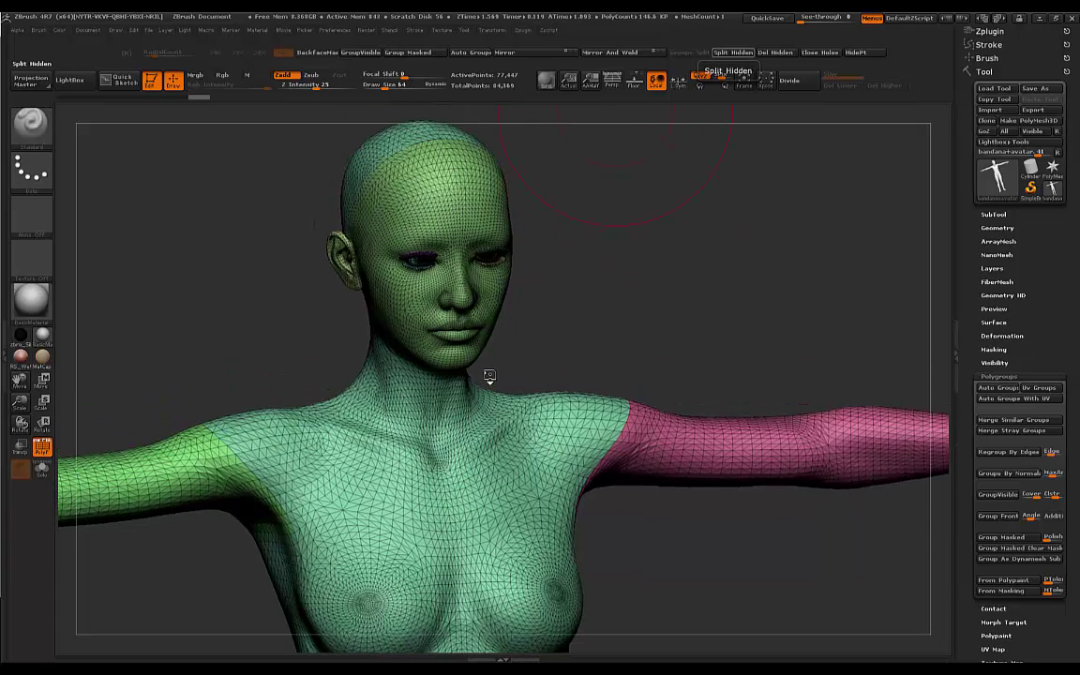
Step: Split the hidden bandana geometry off into its own subtool
left_click(997, 227)
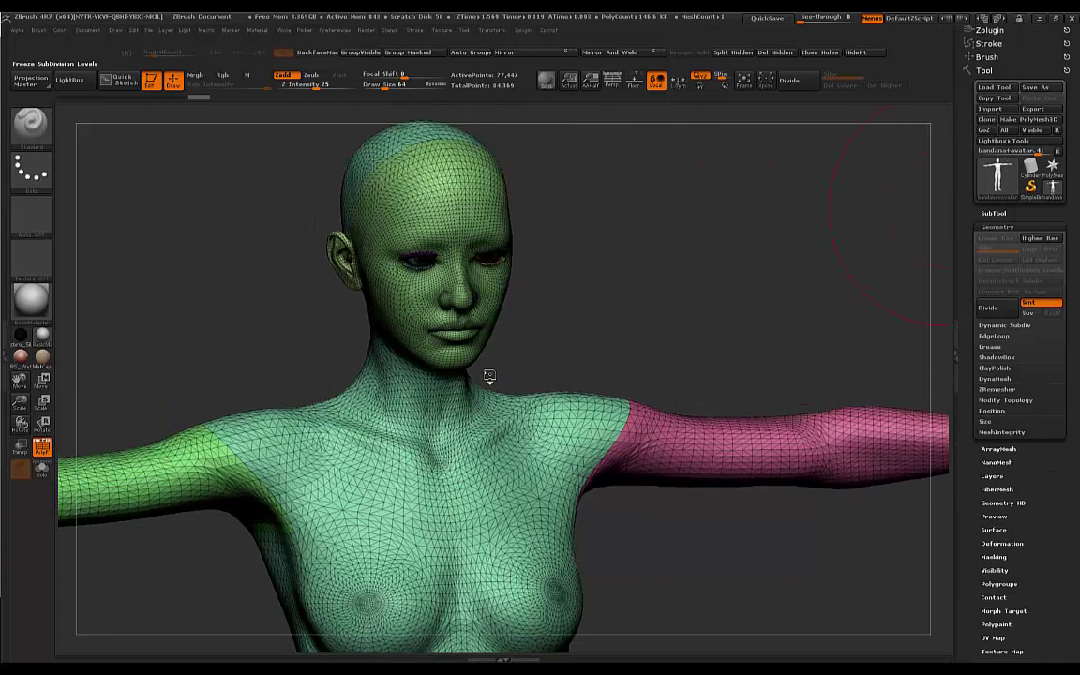
left_click(993, 213)
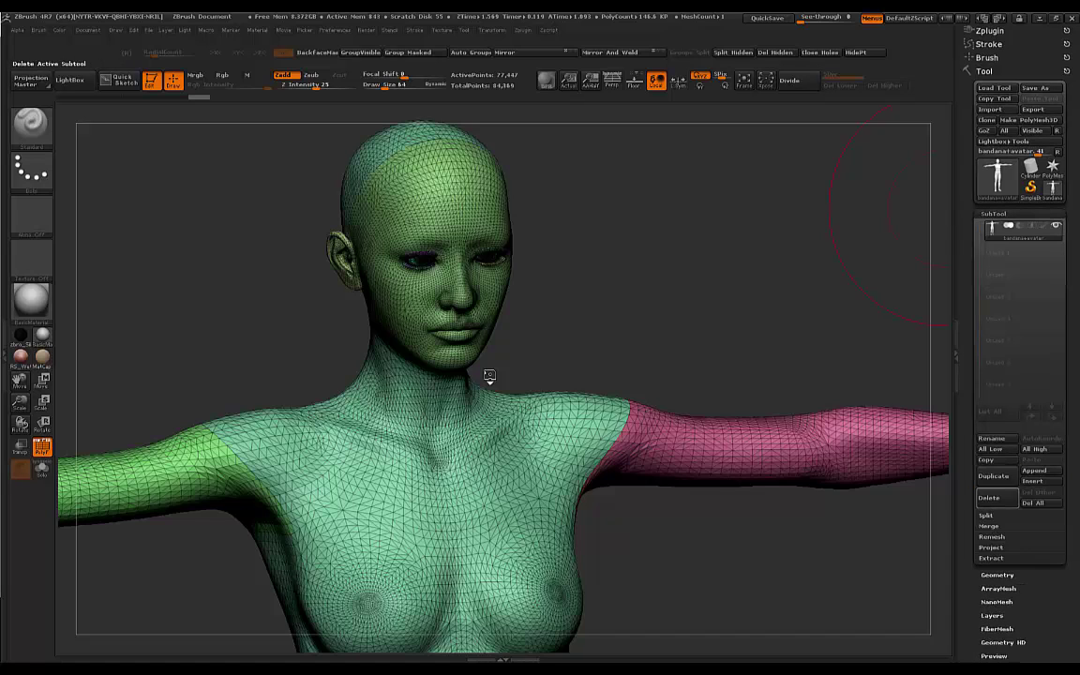
left_click(985, 515)
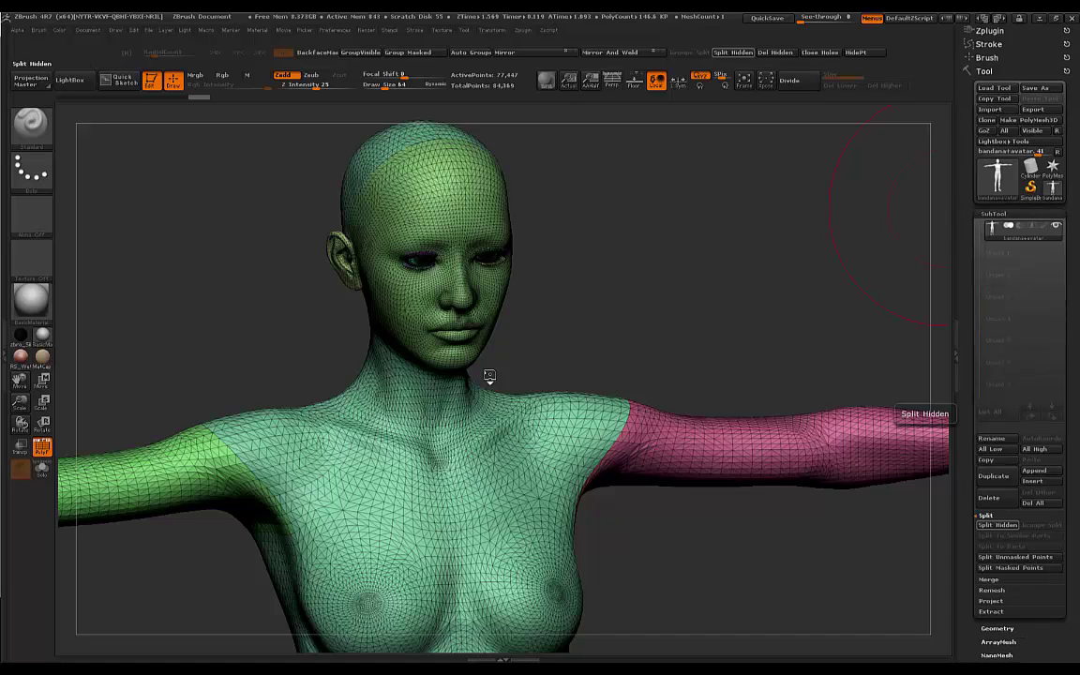
left_click(997, 525)
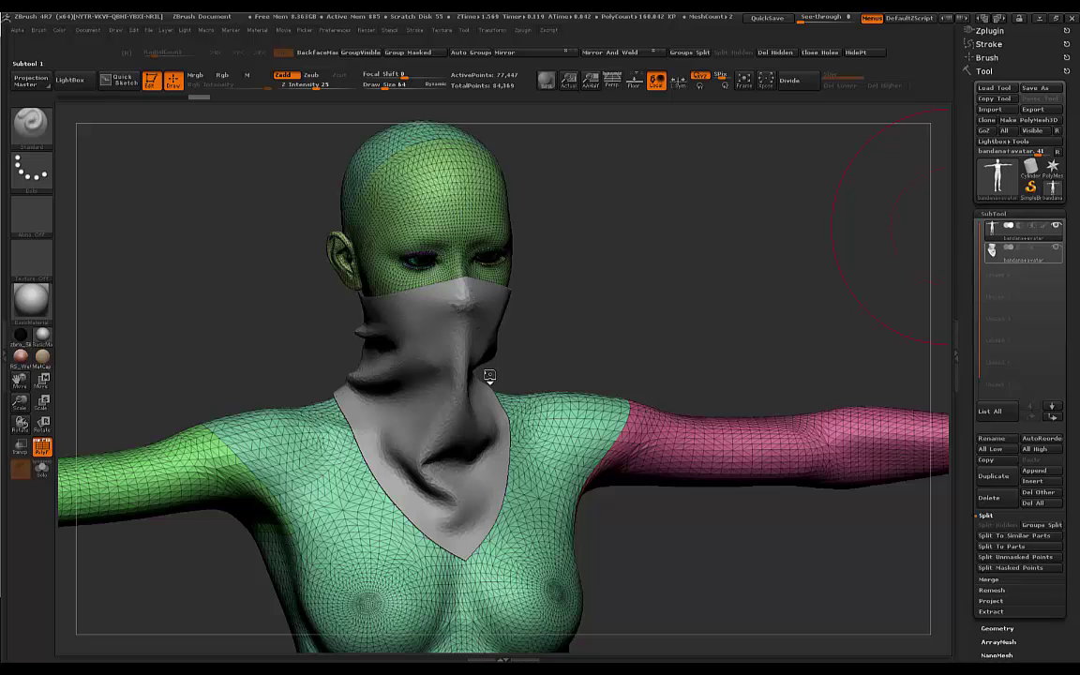
Step: Make the bandana the active subtool and isolate it in Solo mode
left_click(1018, 251)
left_click_drag(611, 209, 941, 246)
mouse_move(681, 267)
left_mouse_down()
mouse_move(655, 282)
mouse_move(727, 235)
left_mouse_up()
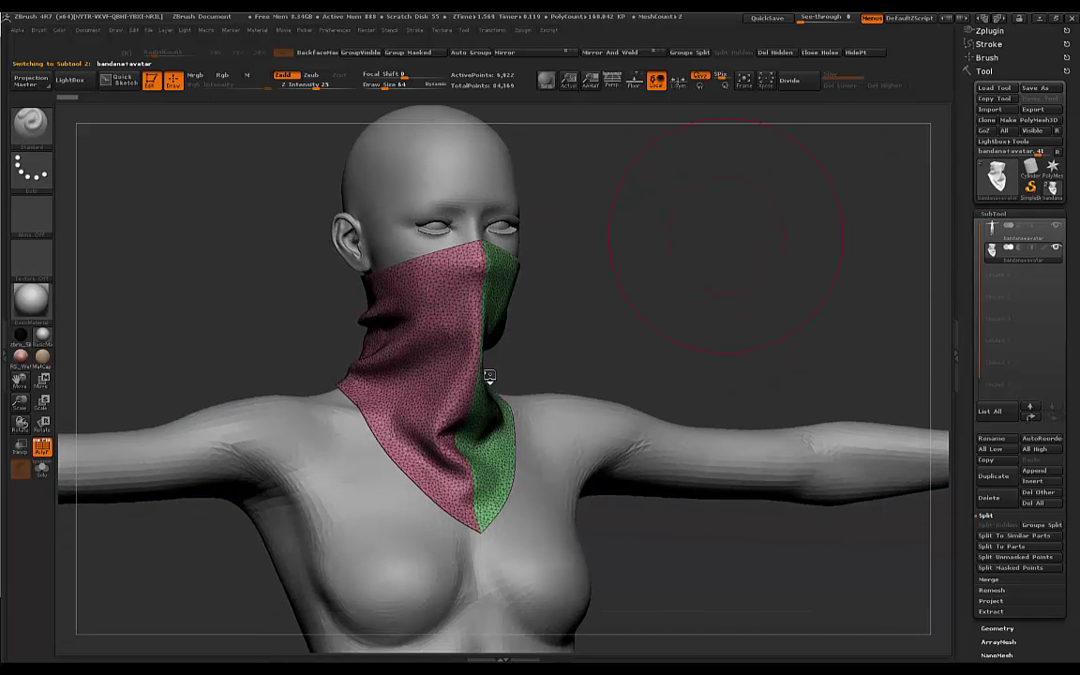
mouse_move(937, 196)
left_mouse_down()
mouse_move(853, 204)
mouse_move(797, 271)
left_mouse_up()
left_click(41, 469)
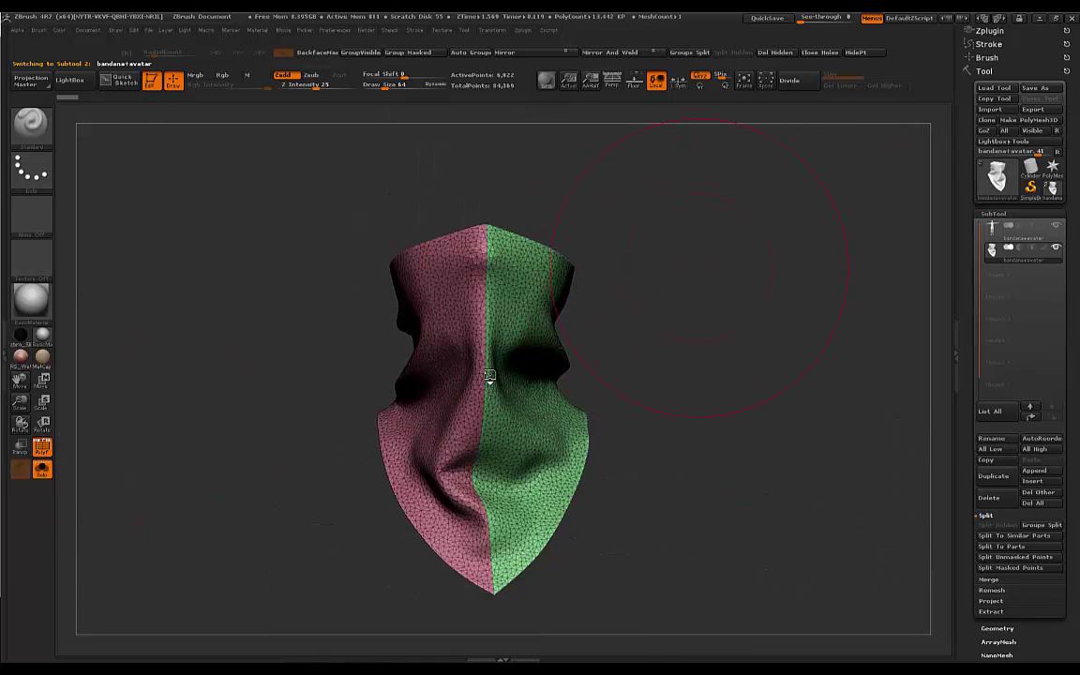
Step: Combine the two halves of the isolated bandana into a single polygroup
left_click_drag(705, 290, 656, 281)
mouse_move(490, 376)
left_mouse_down()
mouse_move(553, 380)
mouse_move(560, 421)
mouse_move(534, 426)
mouse_move(489, 376)
mouse_move(521, 367)
mouse_move(488, 375)
left_mouse_up()
left_click_drag(732, 248, 731, 259, "alt")
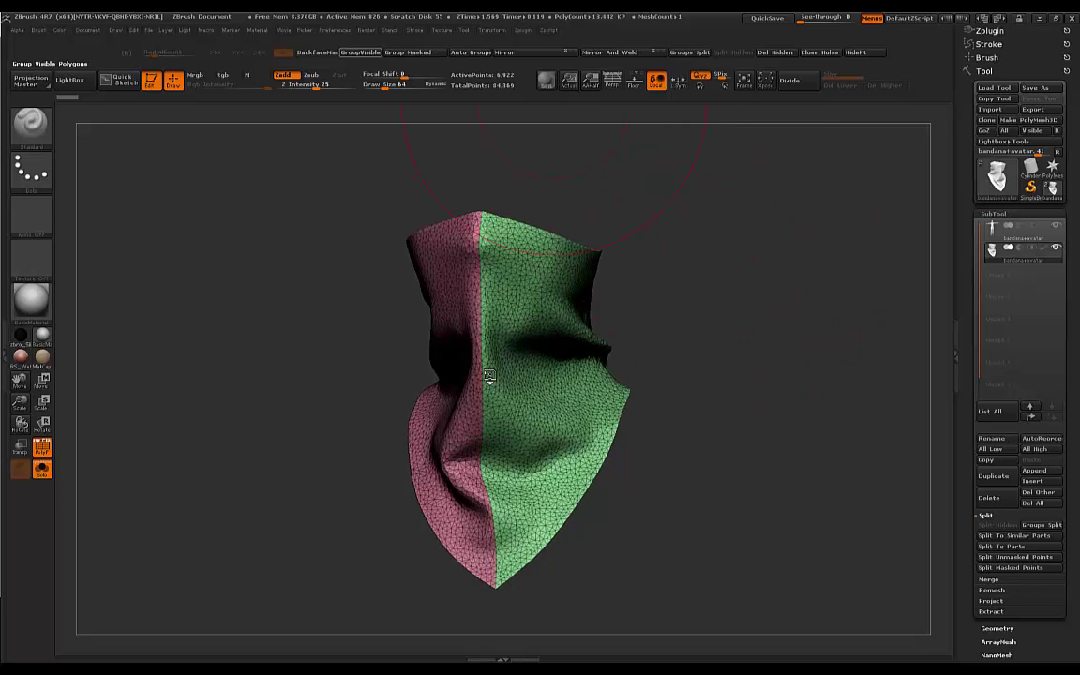
key("ctrl+w")
left_click_drag(722, 253, 745, 286)
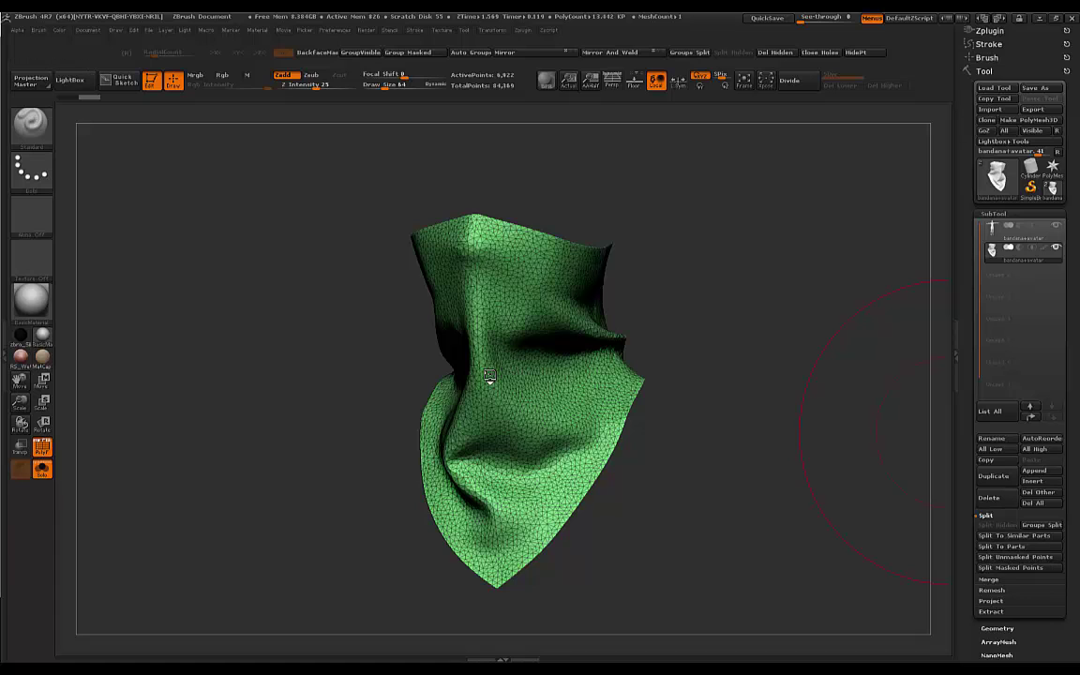
Step: Set the GroupsLoops count to 1 and insert edge loops around the bandana's polygroup
left_click_drag(1071, 461, 1070, 408)
left_click(998, 575)
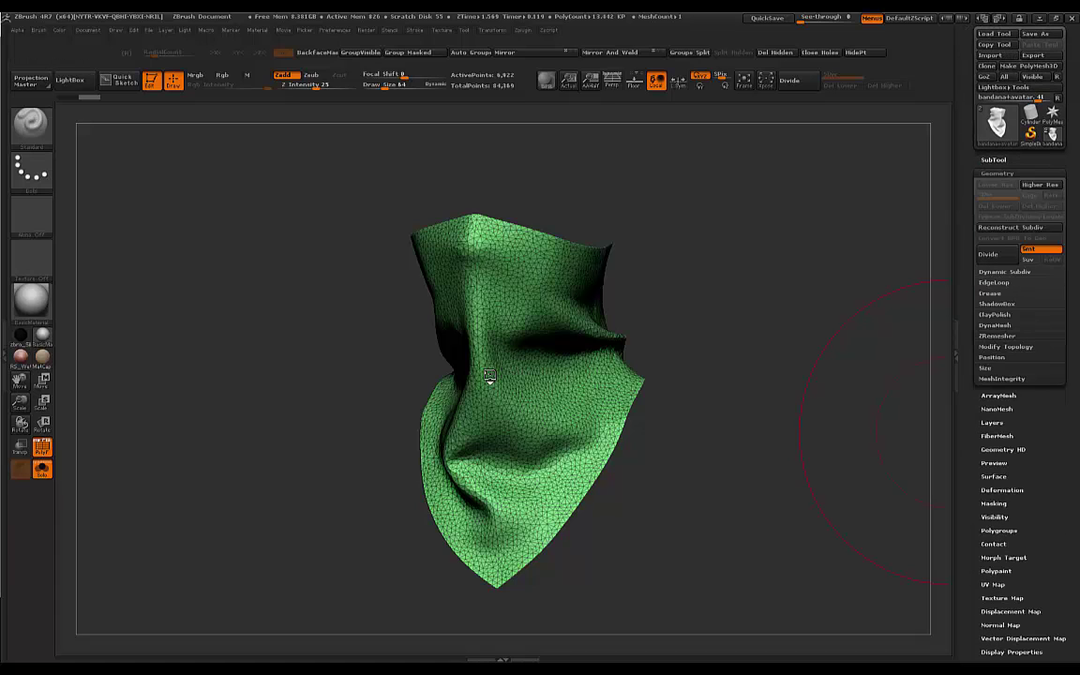
left_click(994, 282)
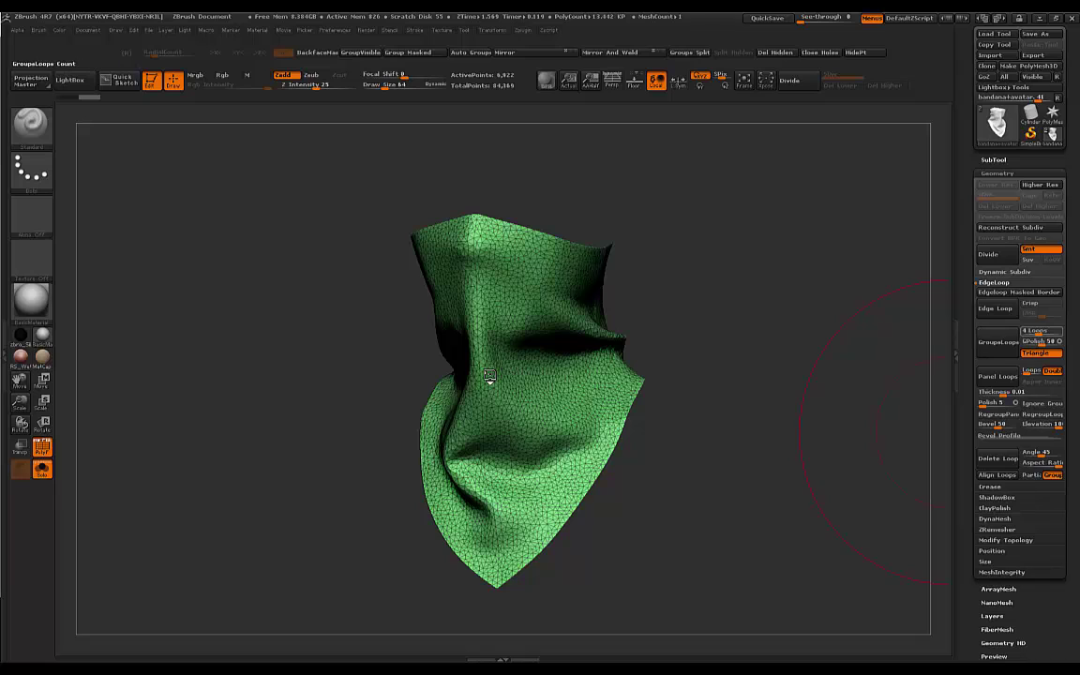
left_click(1034, 331)
type("1")
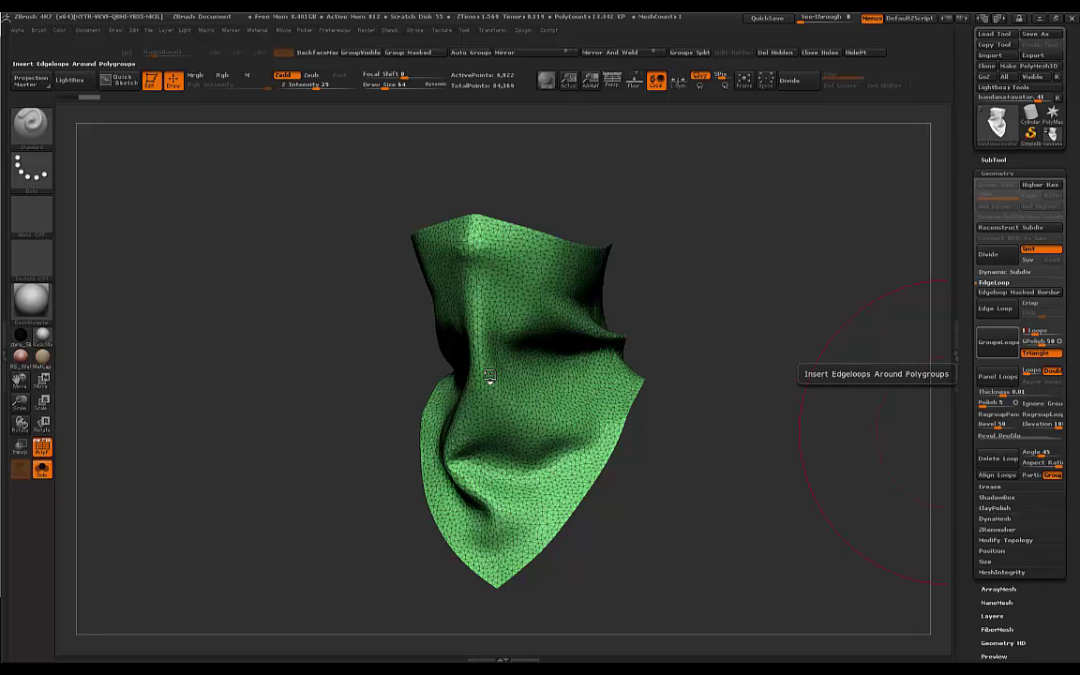
left_click(997, 343)
left_click_drag(717, 309, 802, 286)
left_click_drag(731, 281, 638, 314)
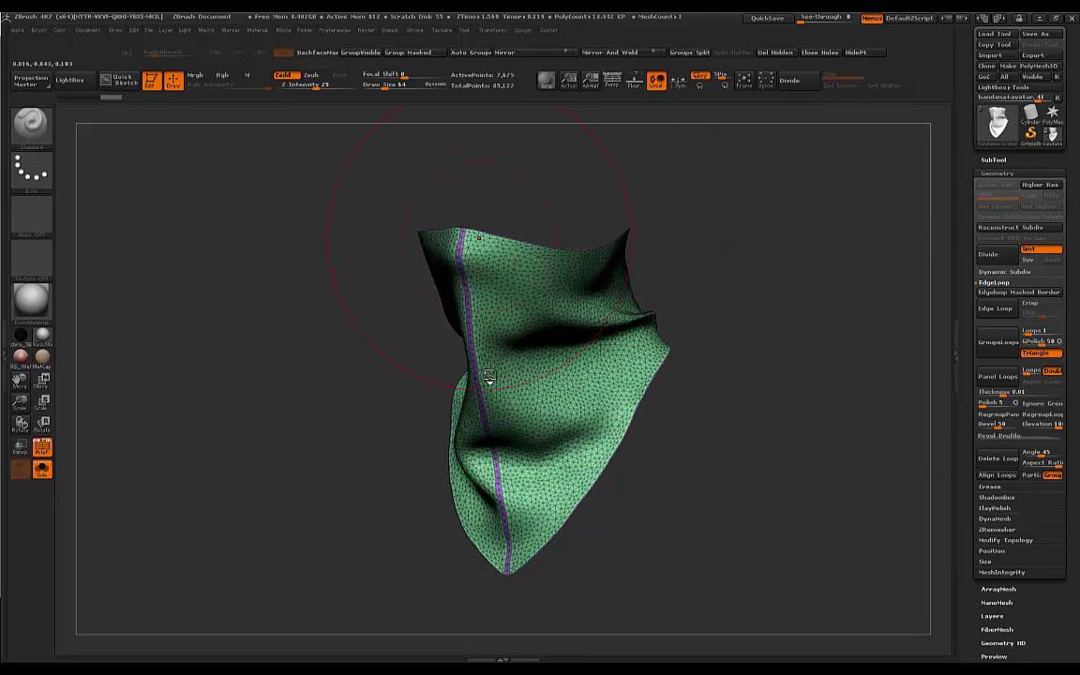
left_click_drag(768, 424, 492, 530)
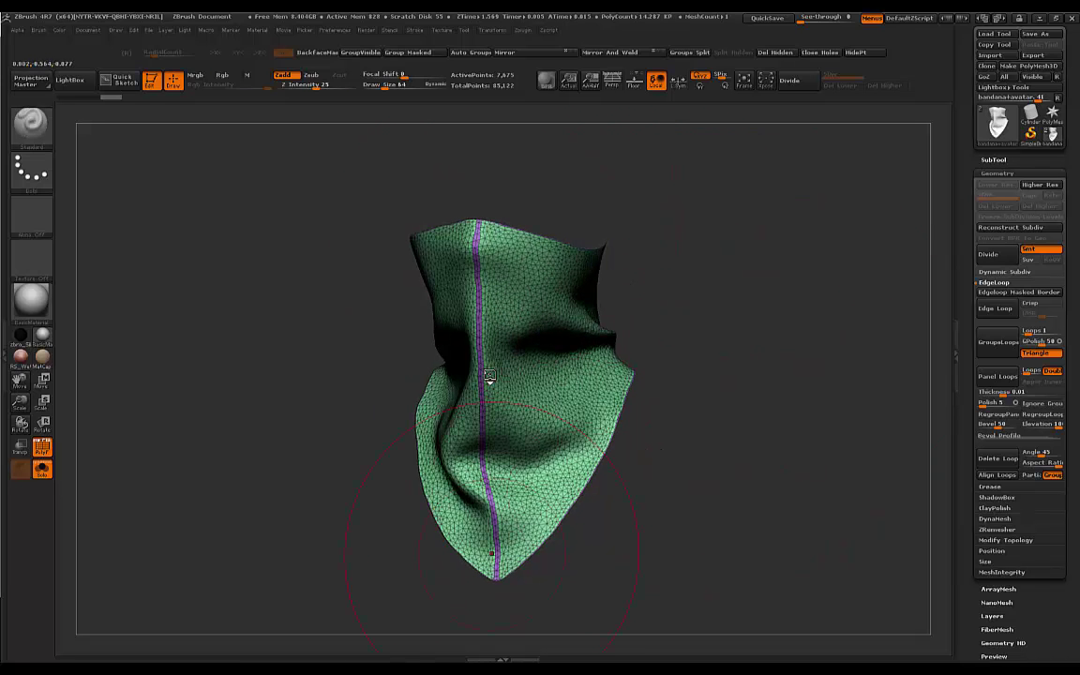
Step: Regroup the whole visible bandana, including the new loop strips, as one polygroup
mouse_move(732, 273)
left_mouse_down()
mouse_move(651, 266)
mouse_move(384, 103)
left_mouse_up()
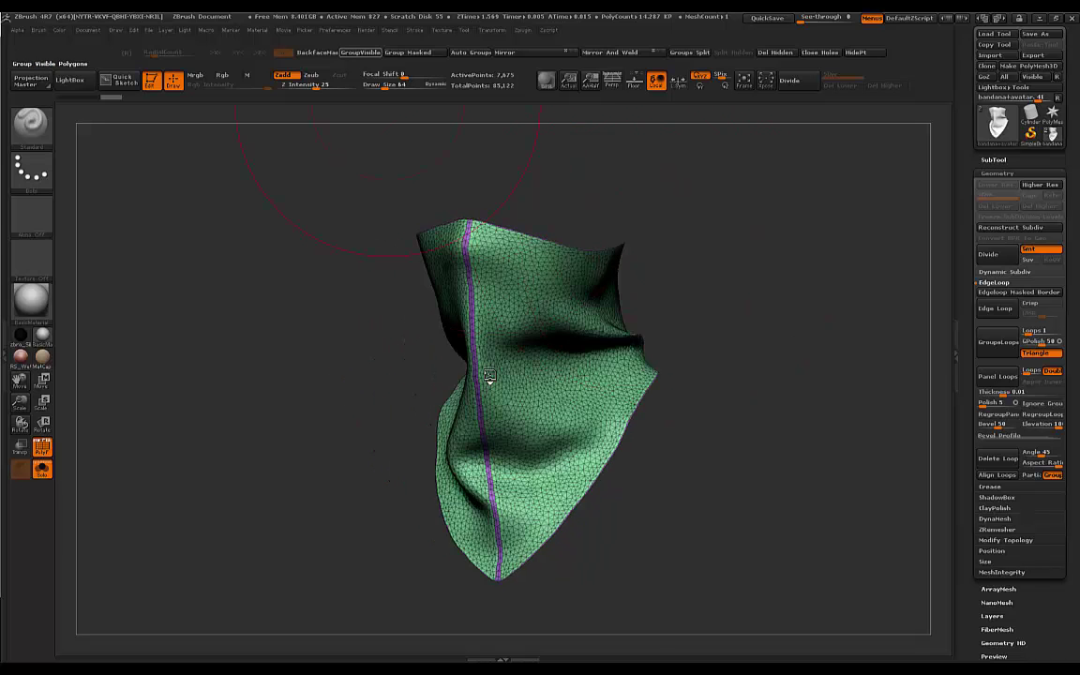
left_click(359, 52)
left_click_drag(710, 268, 739, 270)
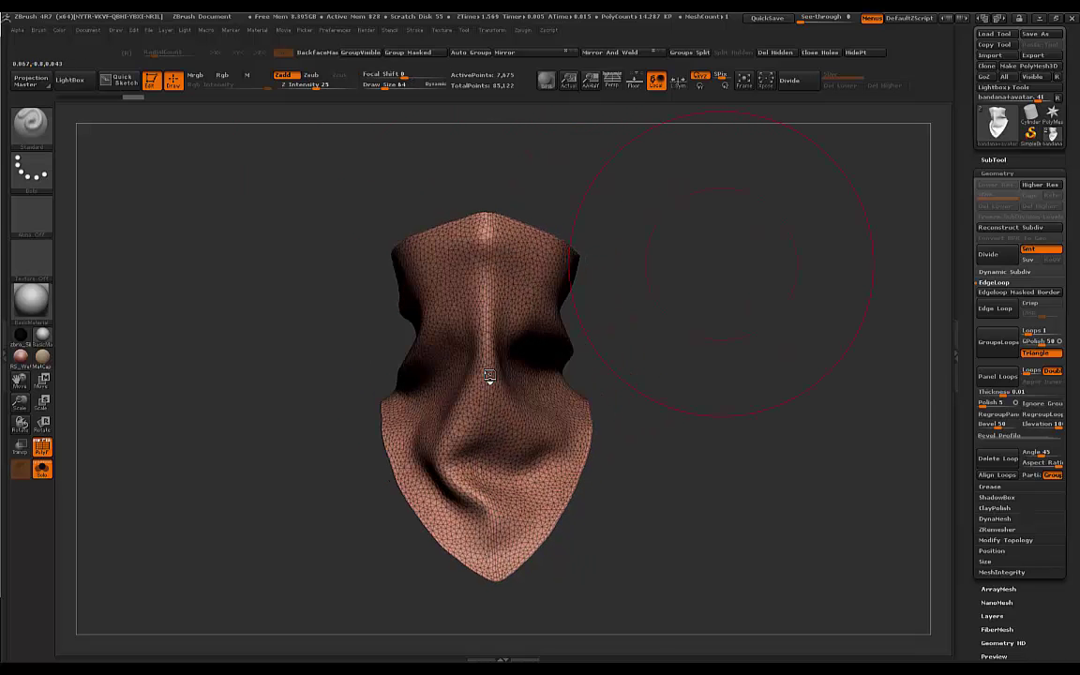
left_click_drag(1036, 581, 1036, 376)
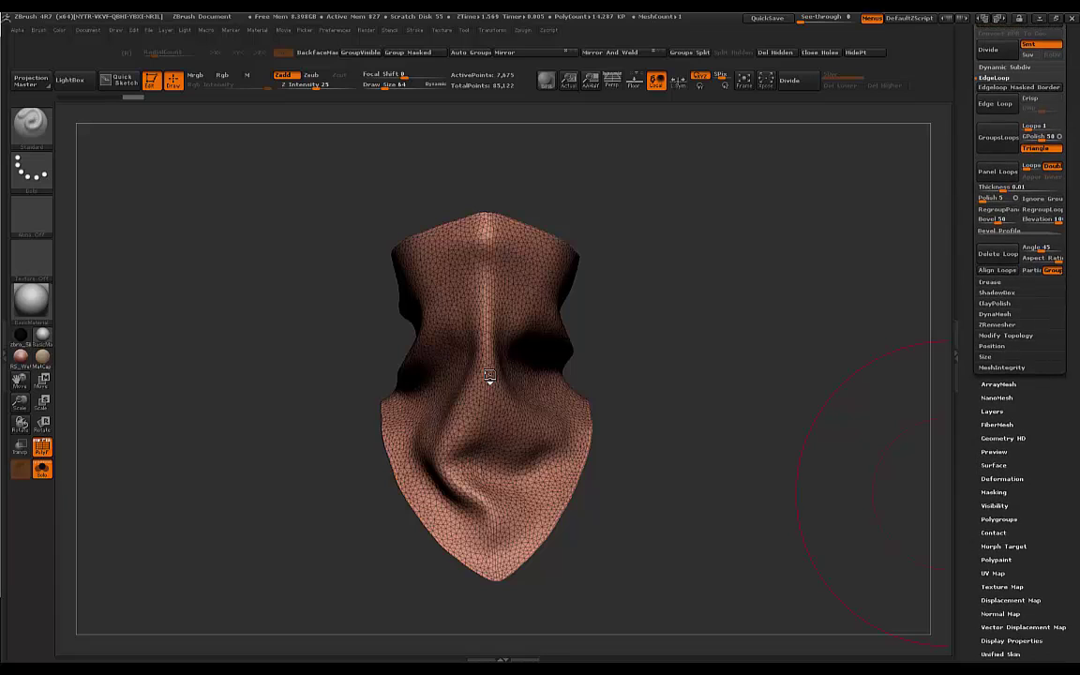
left_click(999, 519)
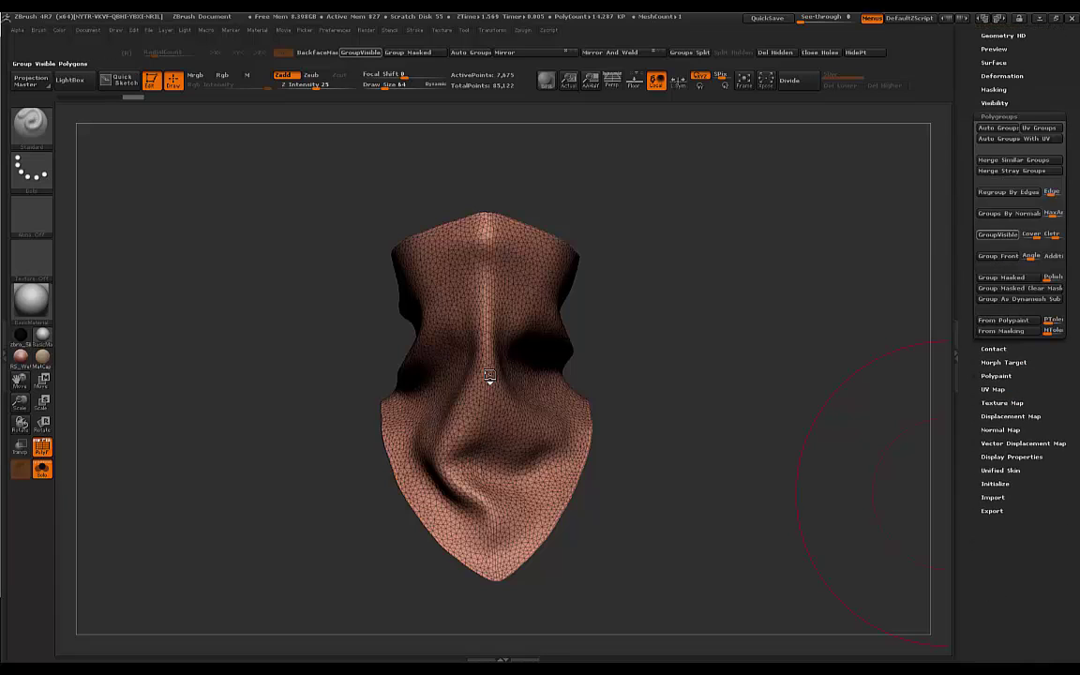
left_click_drag(1048, 245, 1048, 504)
mouse_move(752, 247)
left_mouse_down()
mouse_move(946, 248)
mouse_move(747, 284)
mouse_move(918, 281)
left_mouse_up()
Step: Give the bandana thickness using Panel Loops with a thickness of 0.001 and polish of 0
left_click(997, 227)
mouse_move(760, 311)
left_mouse_down()
mouse_move(771, 216)
mouse_move(505, 268)
left_mouse_up()
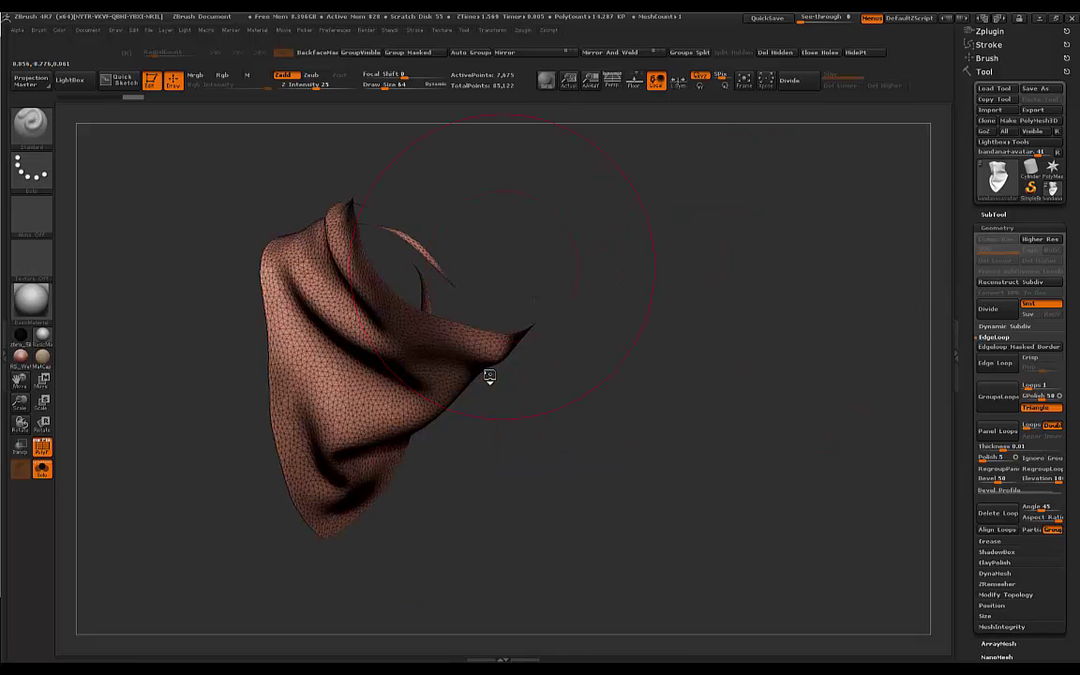
left_click_drag(687, 272, 750, 289)
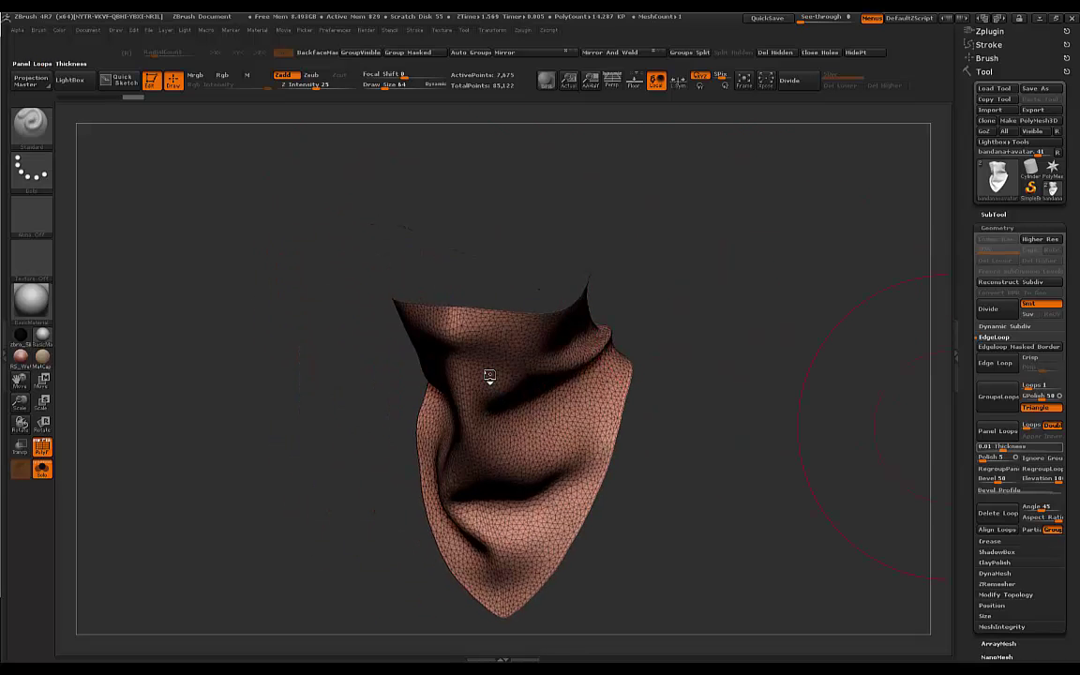
left_click(999, 446)
type("0.00143")
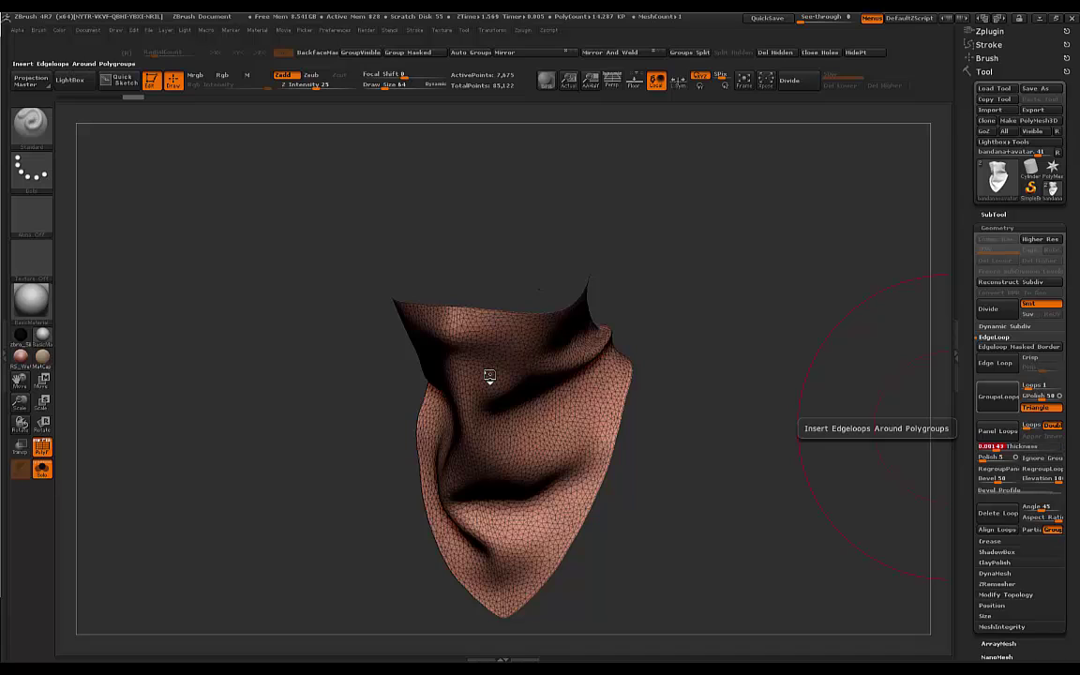
key("Return")
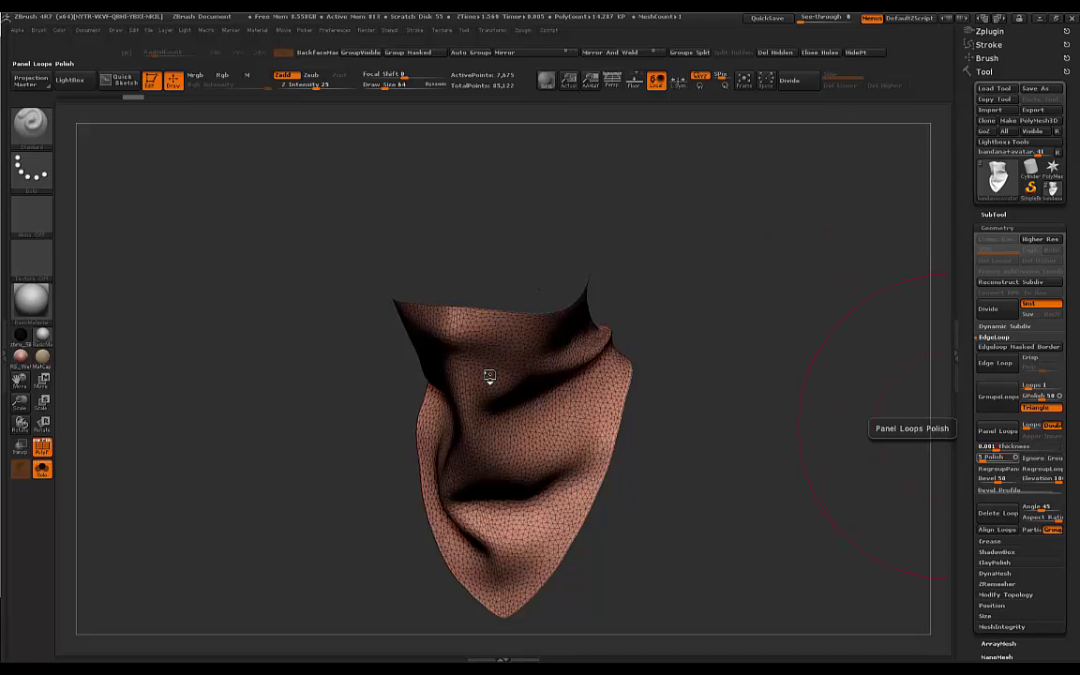
left_click(997, 432)
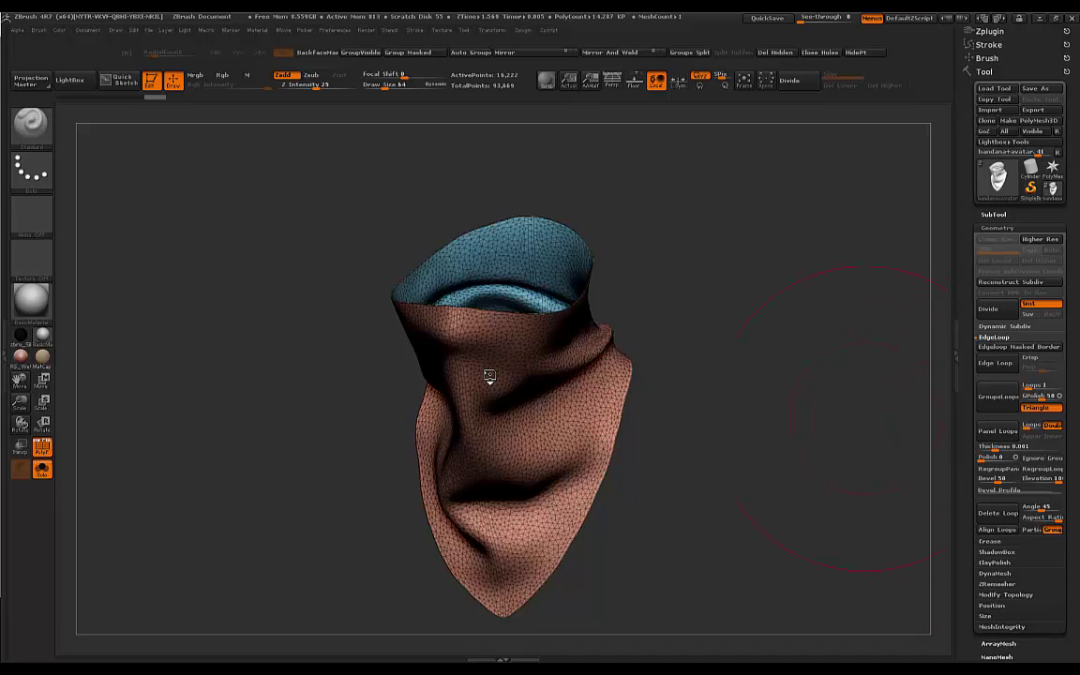
left_click_drag(905, 422, 750, 427)
right_click_drag(489, 375, 489, 290, "ctrl")
left_click_drag(750, 335, 715, 320, "shift")
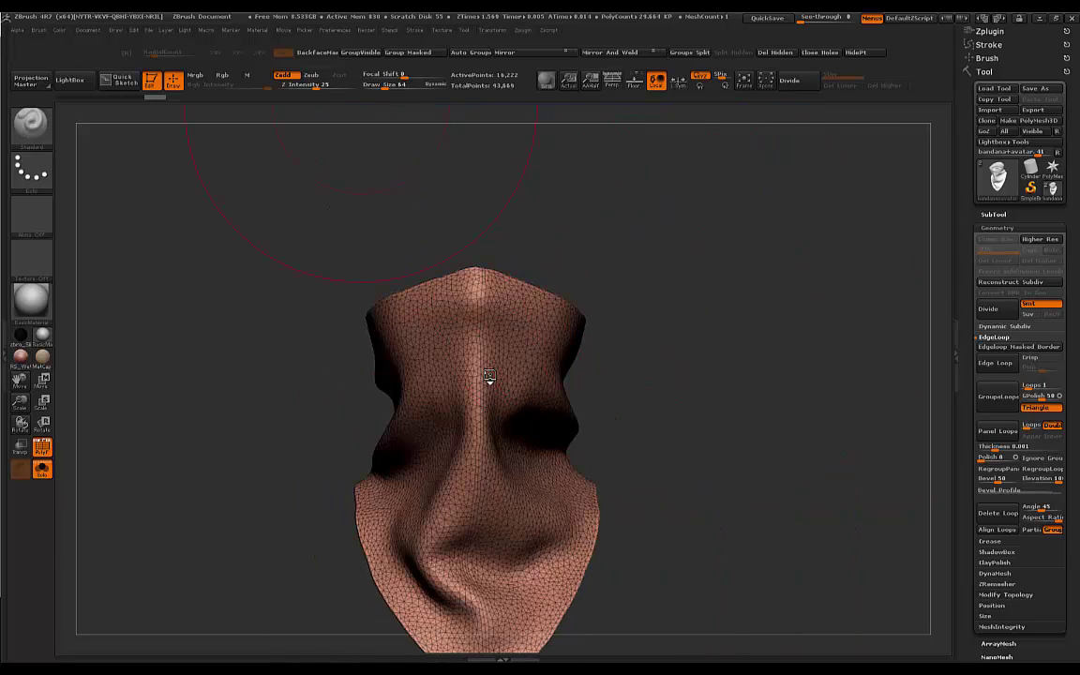
Step: Merge the thickened bandana's inner and outer faces into one polygroup and check the surface without the polyframe
key("ctrl+w")
left_click_drag(489, 376, 489, 376)
key("shift+f")
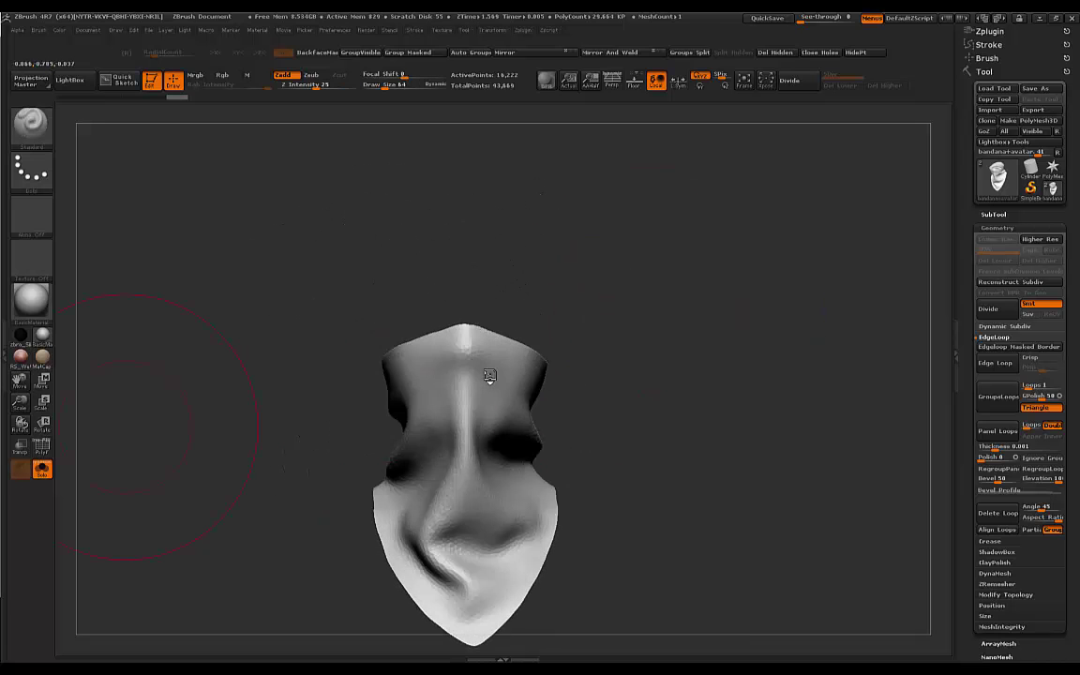
left_click(42, 446)
Step: Retopologize the bandana into quads with ZRemesher at a target polygons count of 5
left_click_drag(703, 345, 693, 417, "alt")
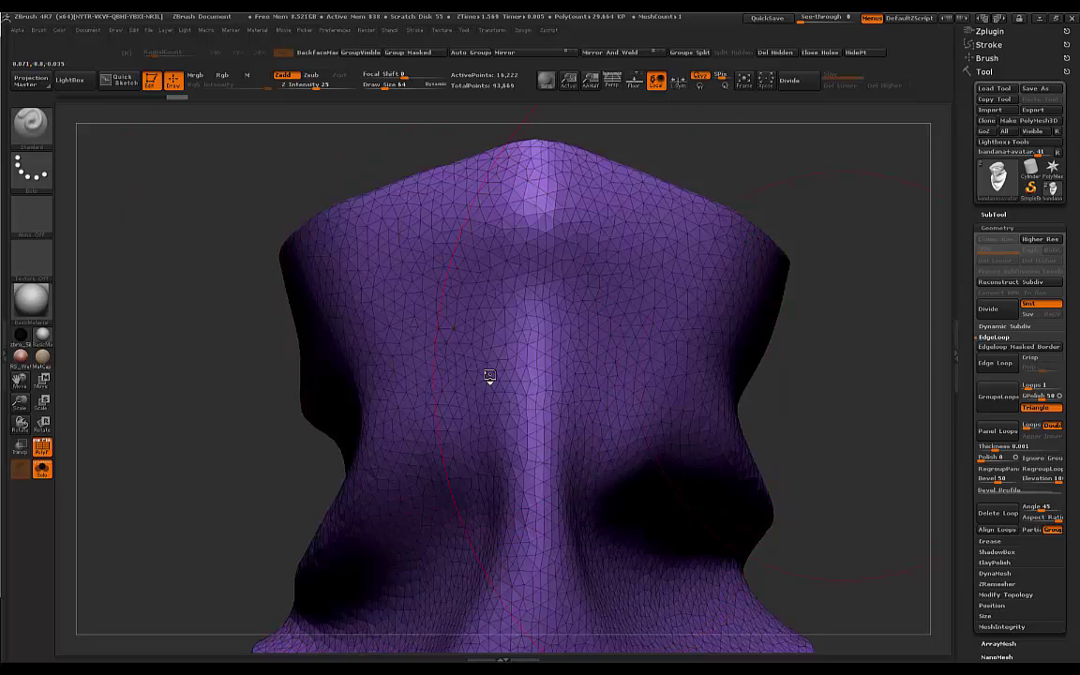
left_click_drag(488, 375, 488, 376)
mouse_move(796, 415)
left_mouse_down("alt")
mouse_move(713, 362)
mouse_move(753, 307)
mouse_move(950, 413)
left_mouse_up("alt")
left_click(996, 584)
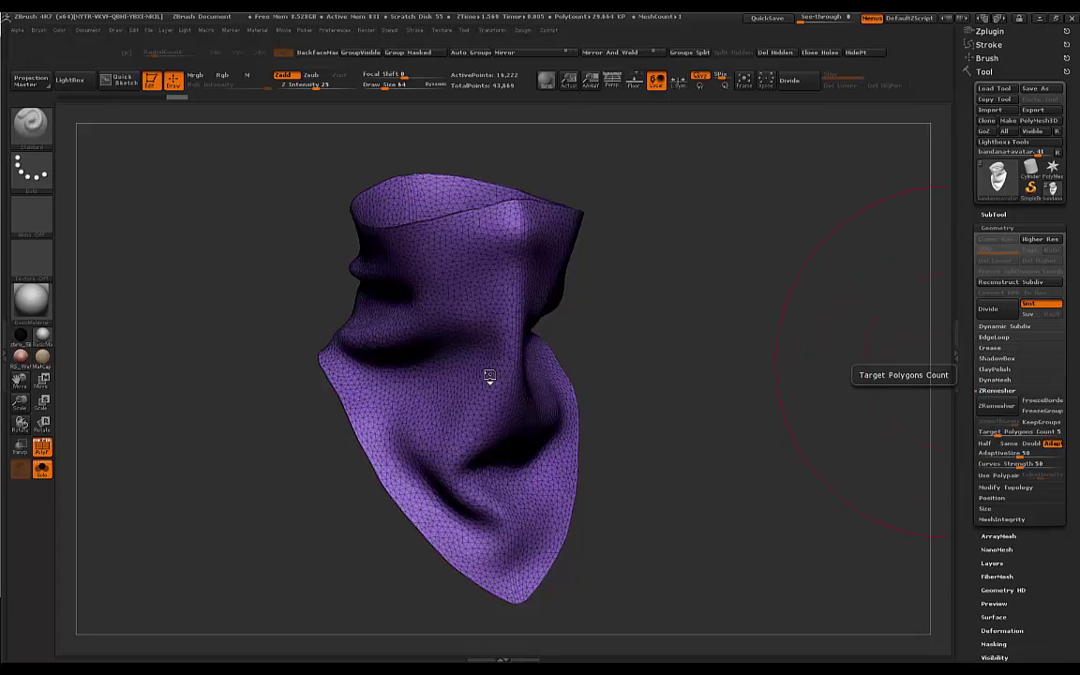
left_click(996, 405)
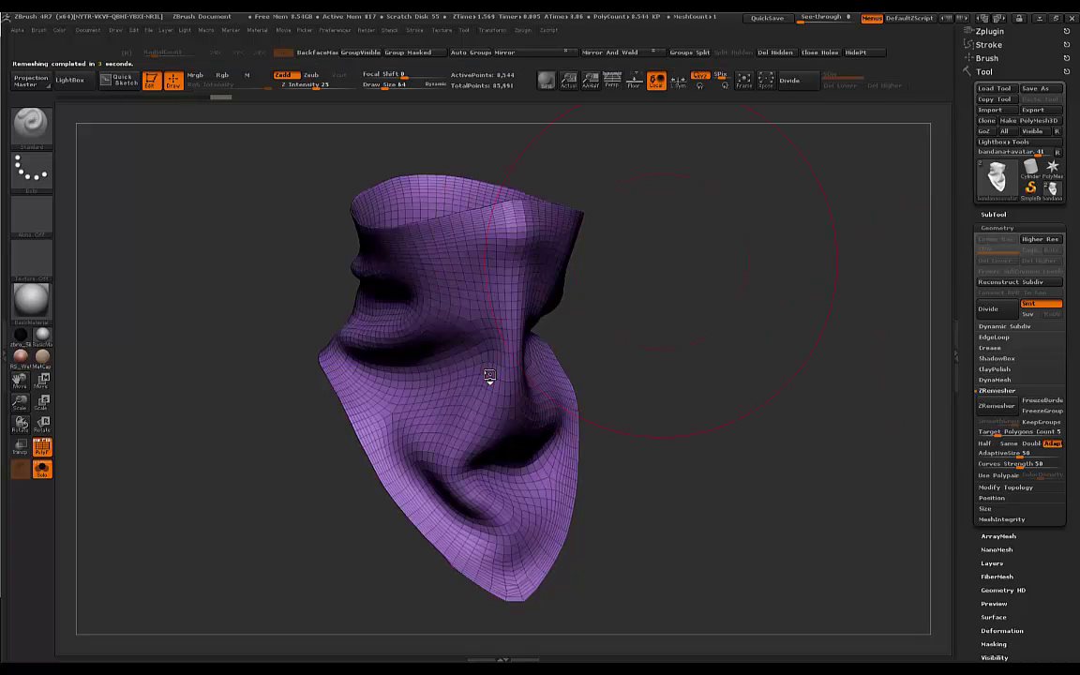
Step: Examine the remeshed bandana's topology and folds from several angles, with the polyframe on and off
mouse_move(815, 300)
left_mouse_down()
mouse_move(726, 293)
mouse_move(726, 375)
mouse_move(727, 299)
mouse_move(619, 299)
left_mouse_up()
left_click_drag(752, 269, 684, 269)
mouse_move(797, 272)
left_mouse_down()
mouse_move(736, 272)
mouse_move(797, 286)
mouse_move(797, 260)
left_mouse_up()
mouse_move(656, 267)
left_mouse_down()
mouse_move(736, 265)
mouse_move(562, 257)
mouse_move(536, 292)
left_mouse_up()
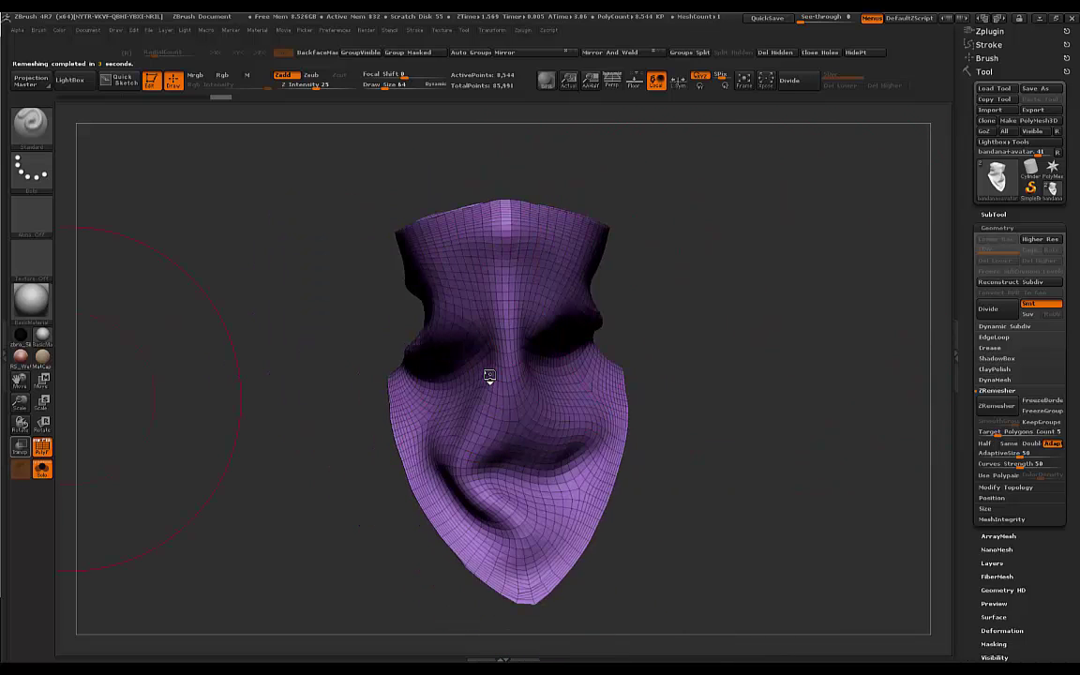
left_click(42, 446)
mouse_move(895, 253)
left_mouse_down()
mouse_move(783, 246)
mouse_move(781, 326)
mouse_move(763, 300)
mouse_move(802, 387)
mouse_move(828, 352)
left_mouse_up()
left_click(42, 445)
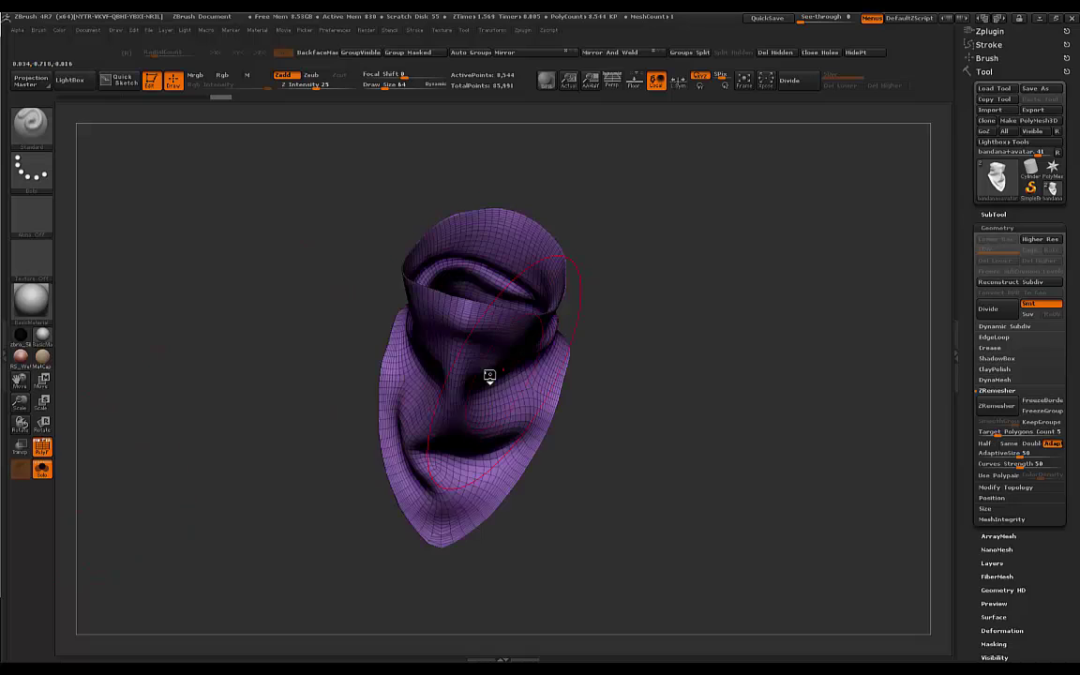
left_click(43, 445)
left_click_drag(801, 241, 743, 201)
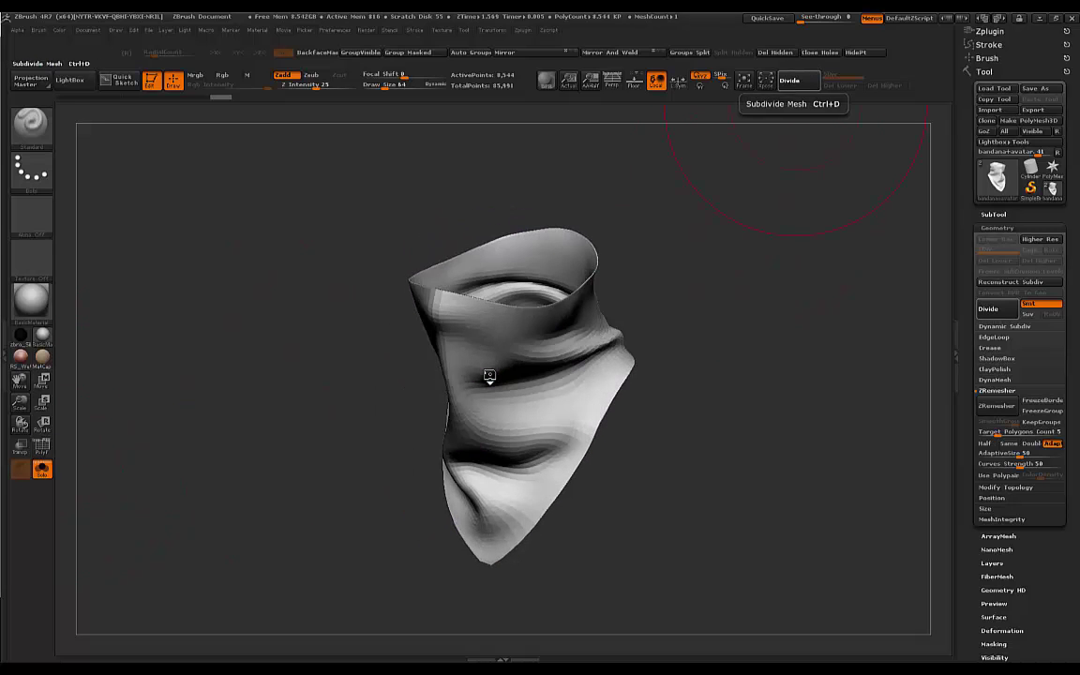
Step: Subdivide the bandana mesh twice, up to subdivision level 3
left_click(789, 81)
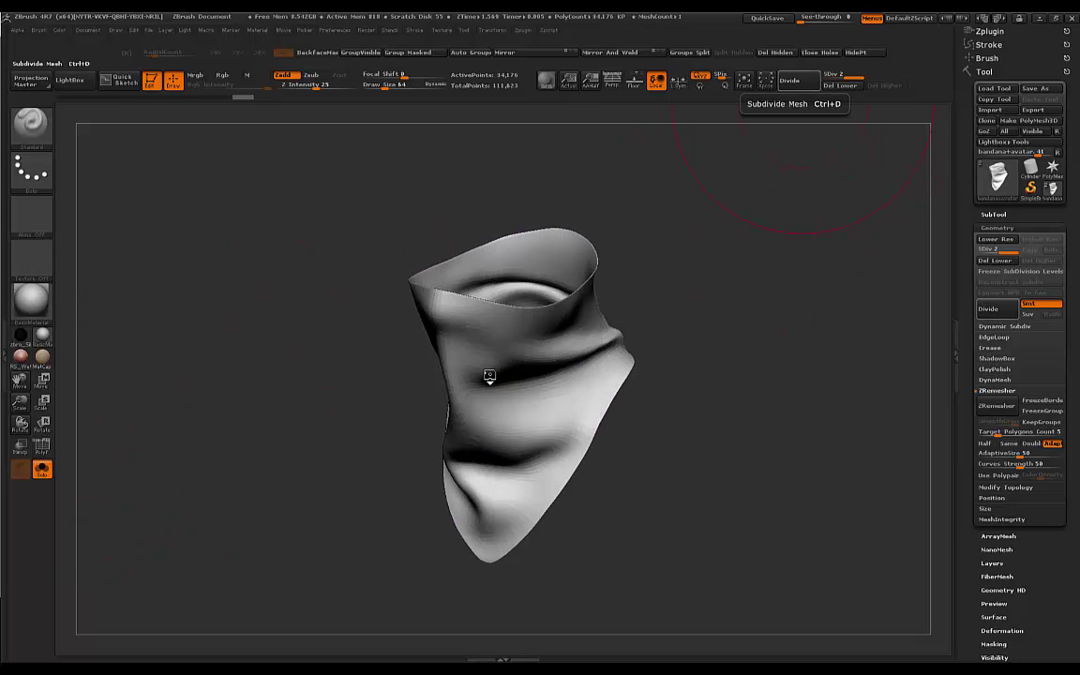
left_click(803, 82)
left_click_drag(698, 248, 741, 227, "shift")
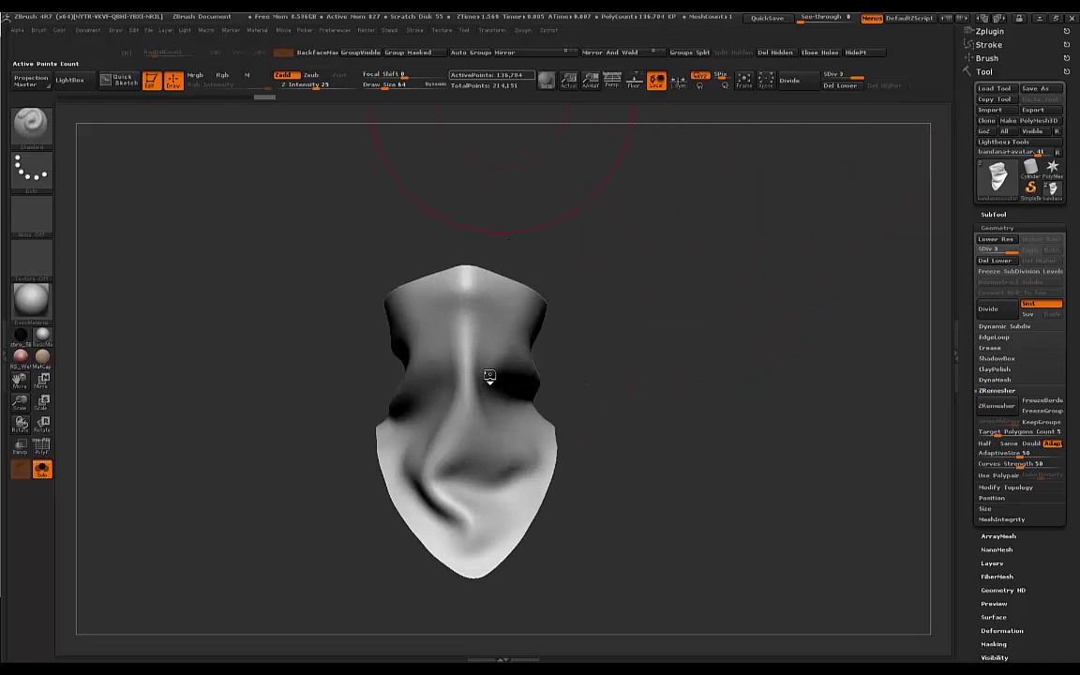
left_click_drag(646, 245, 687, 248)
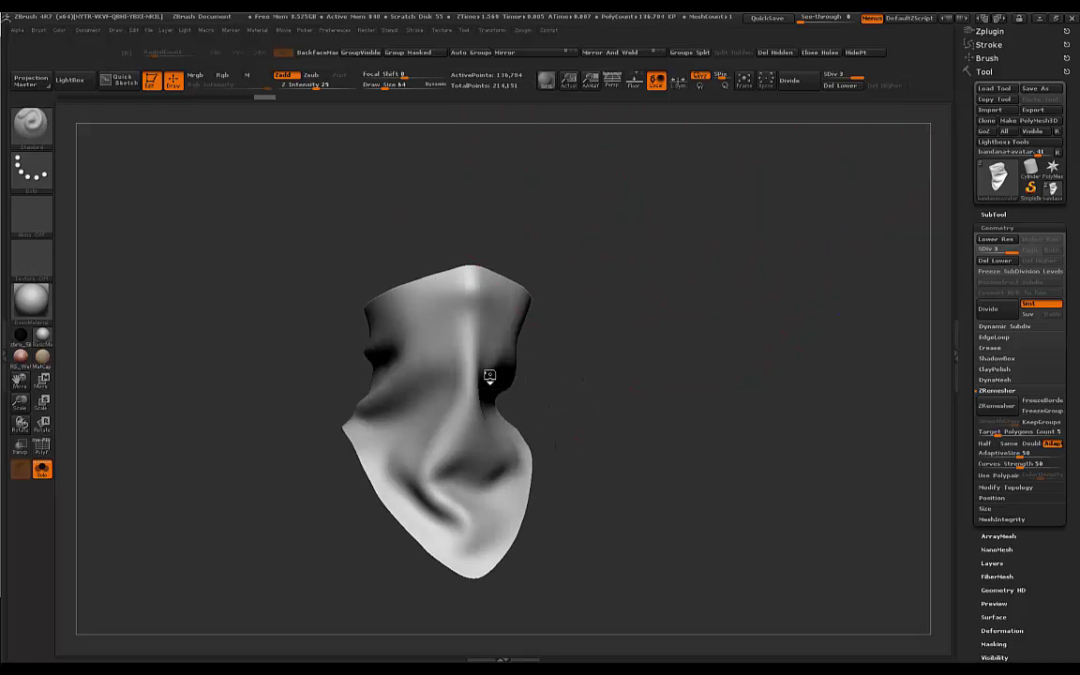
mouse_move(581, 219)
left_mouse_down()
mouse_move(663, 223)
mouse_move(631, 187)
mouse_move(653, 85)
mouse_move(829, 103)
left_mouse_up()
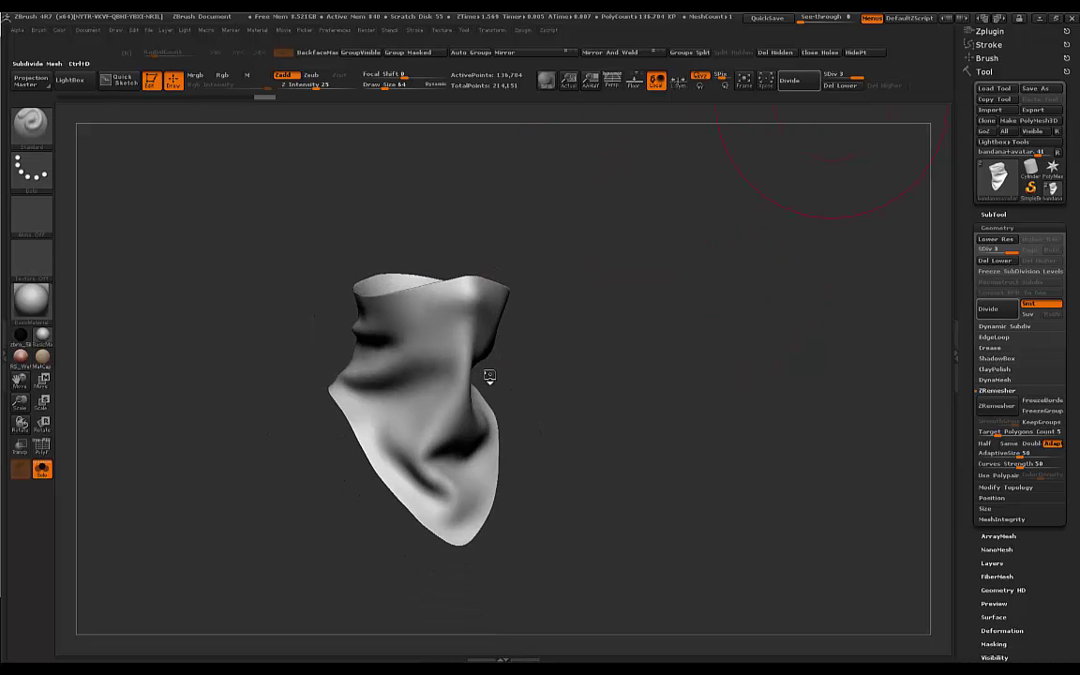
left_click_drag(663, 169, 566, 234)
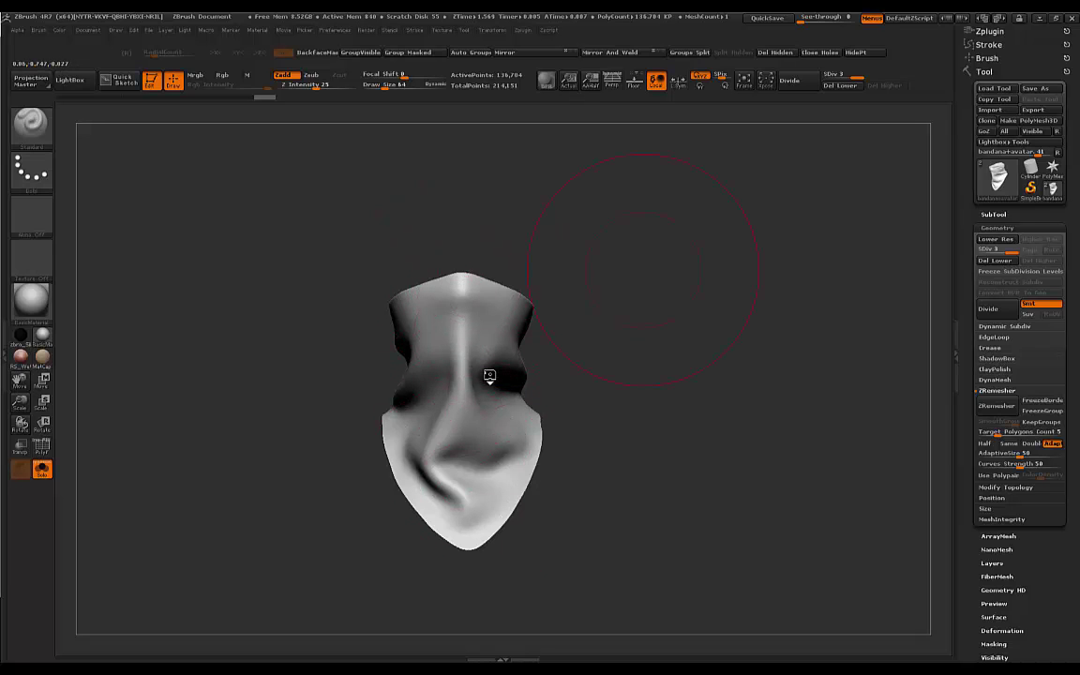
mouse_move(644, 255)
left_mouse_down()
mouse_move(764, 291)
mouse_move(619, 281)
mouse_move(644, 280)
mouse_move(566, 290)
left_mouse_up()
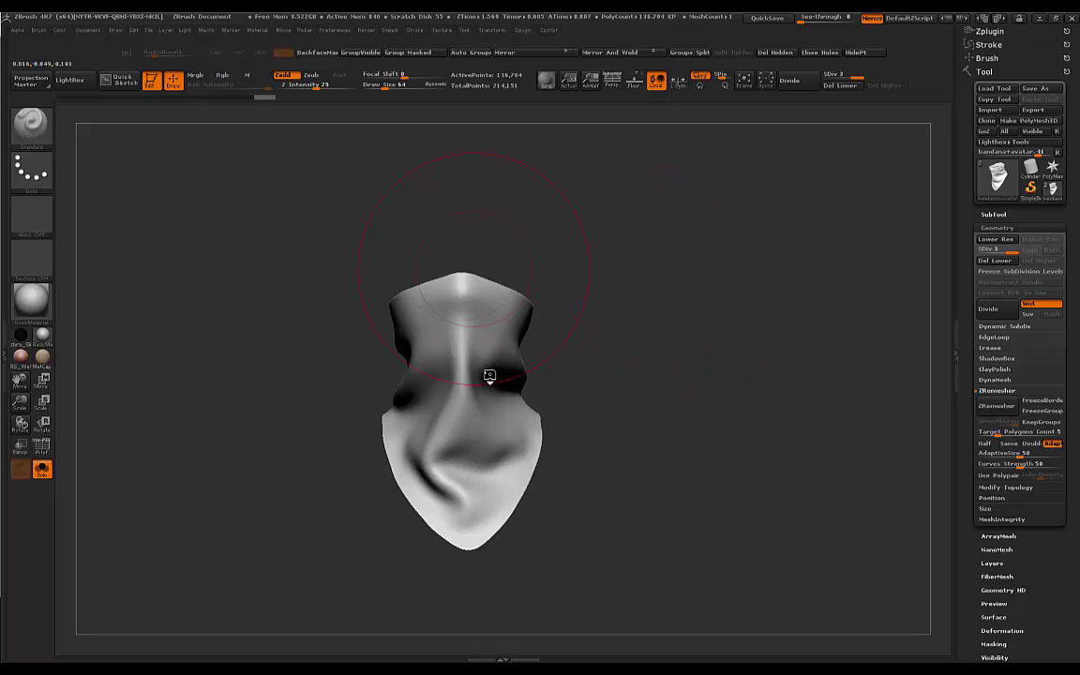
left_click_drag(653, 263, 664, 292)
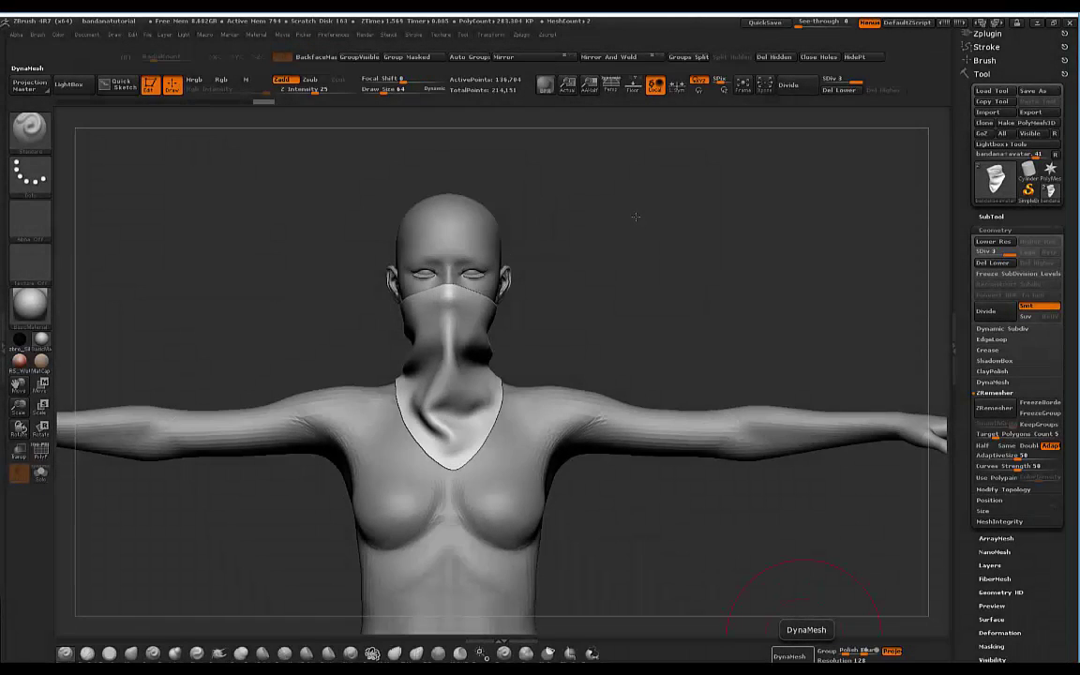
Step: Examine the bandana's polygon wireframe on the avatar from the front and the side
left_click_drag(635, 217, 709, 262)
left_click_drag(619, 267, 574, 296)
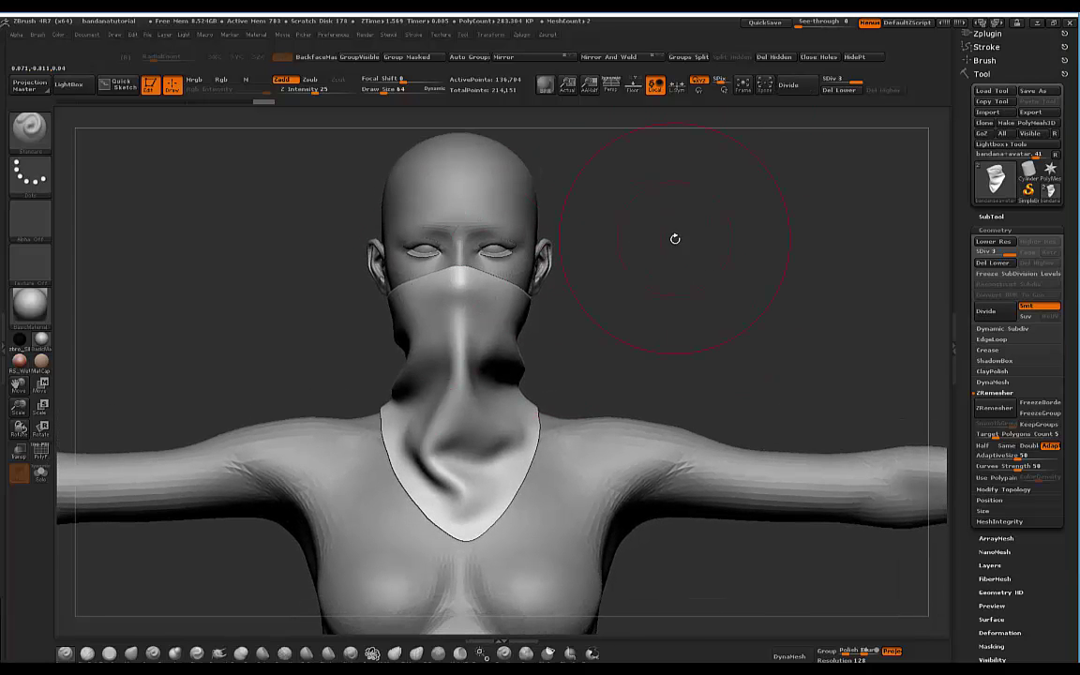
left_click_drag(682, 268, 668, 427, "alt")
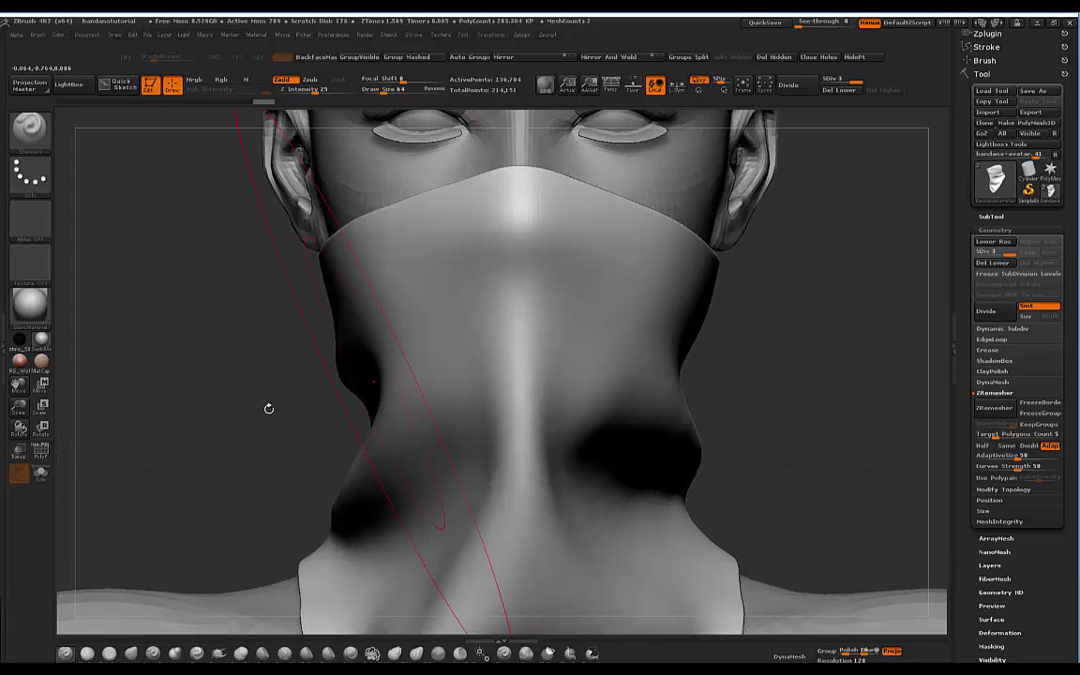
left_click(43, 453)
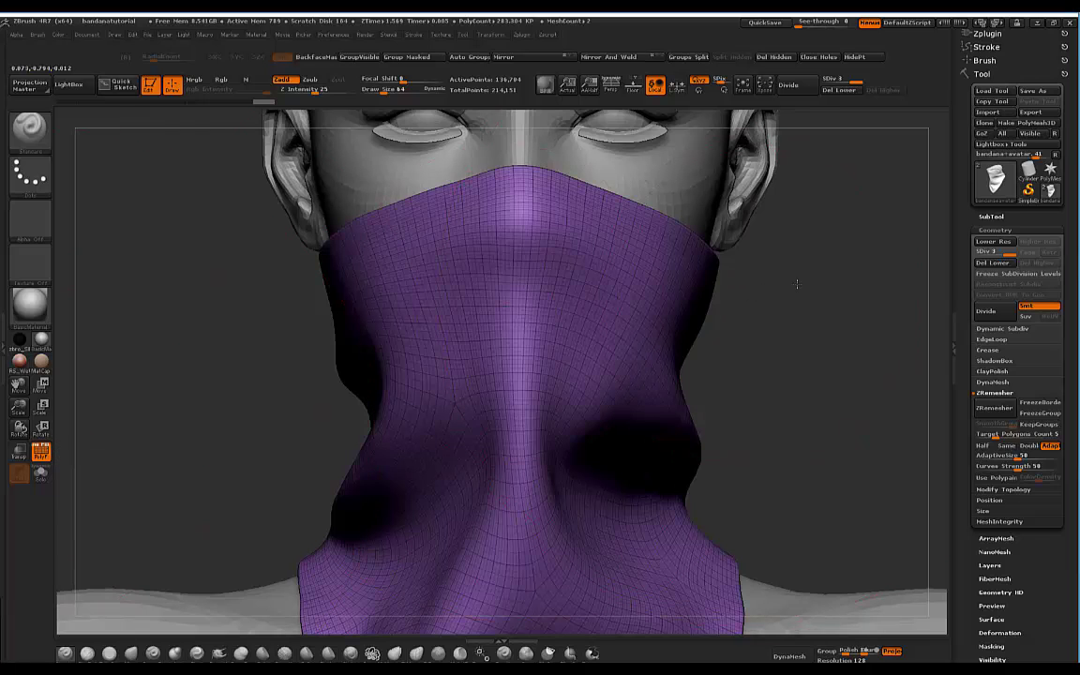
left_click_drag(797, 283, 405, 314)
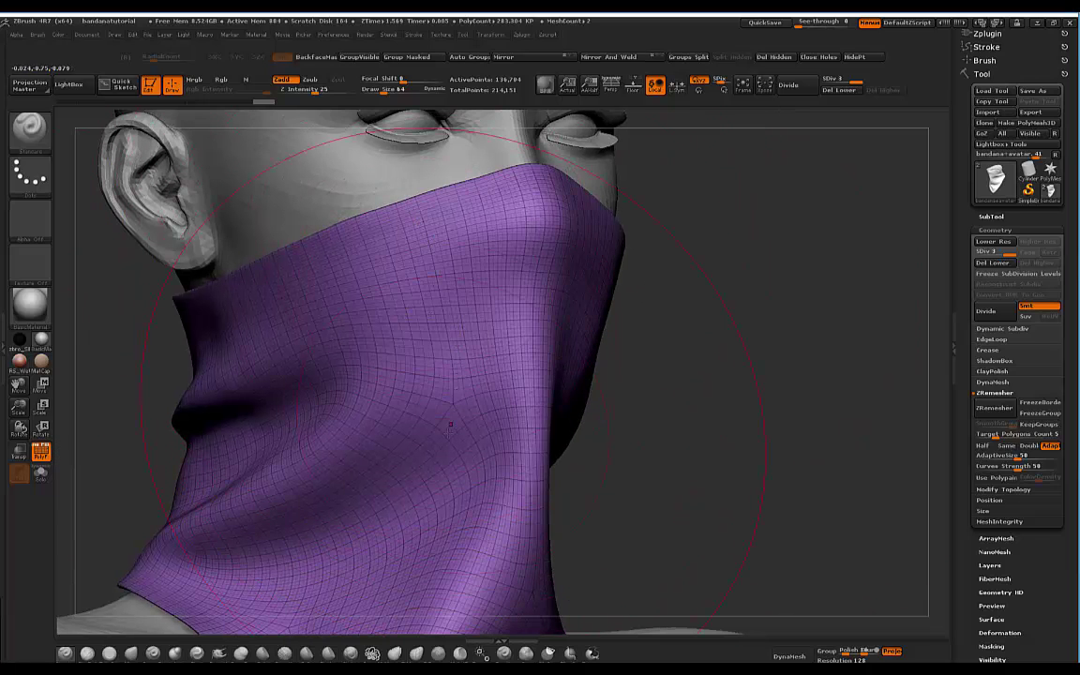
mouse_move(692, 242)
left_mouse_down()
mouse_move(757, 292)
mouse_move(719, 279)
mouse_move(720, 254)
mouse_move(720, 281)
left_mouse_up()
left_click(44, 454)
Step: Choose the Dam_Standard brush and reduce its draw size to 2
left_click(153, 653)
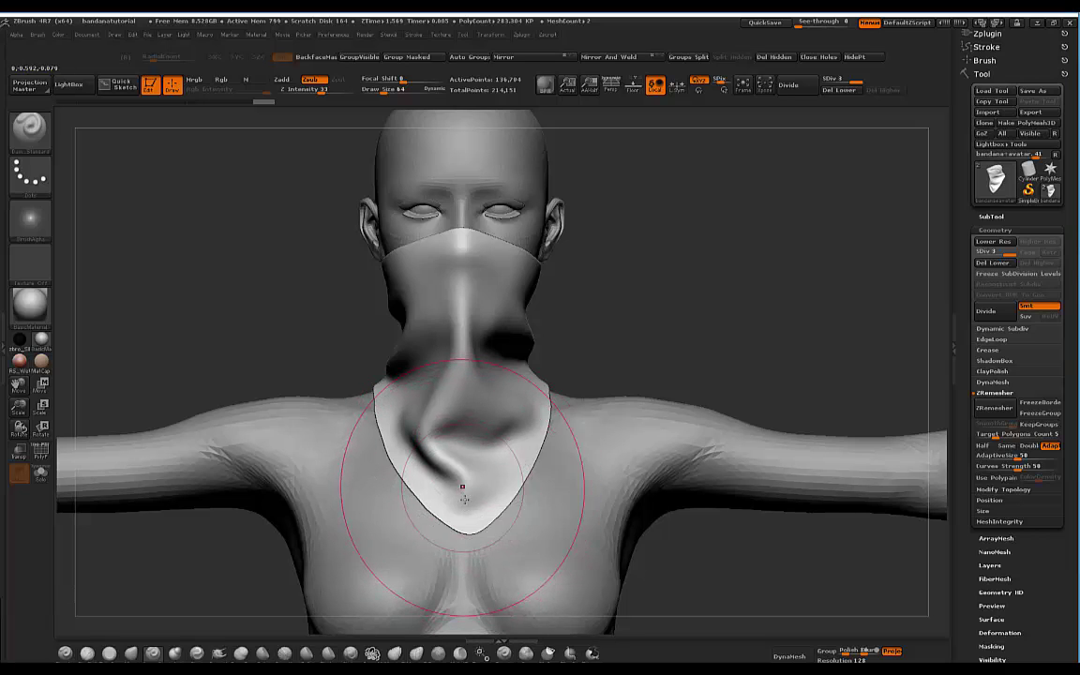
key("bracketleft")
key("bracketleft")
key("bracketleft")
key("bracketleft")
key("bracketleft")
key("bracketleft")
key("bracketleft")
key("bracketleft")
Step: Try to carve a vertical seam freehand from the bandana's lower tip up its front centre
left_click_drag(467, 532, 459, 482)
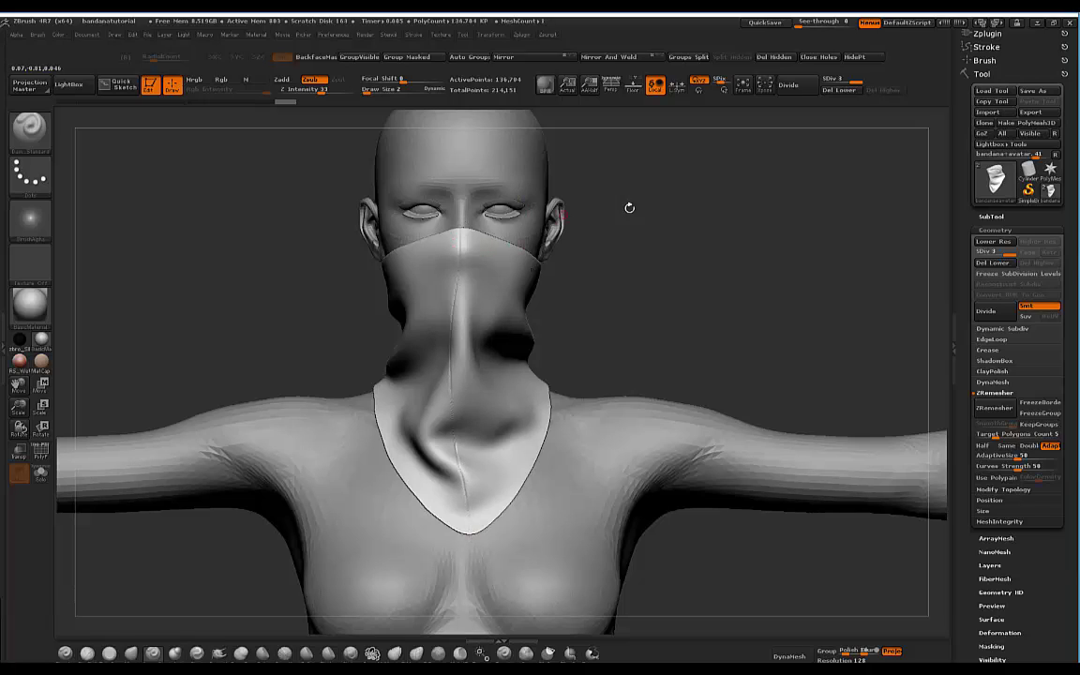
left_click_drag(612, 242, 484, 271)
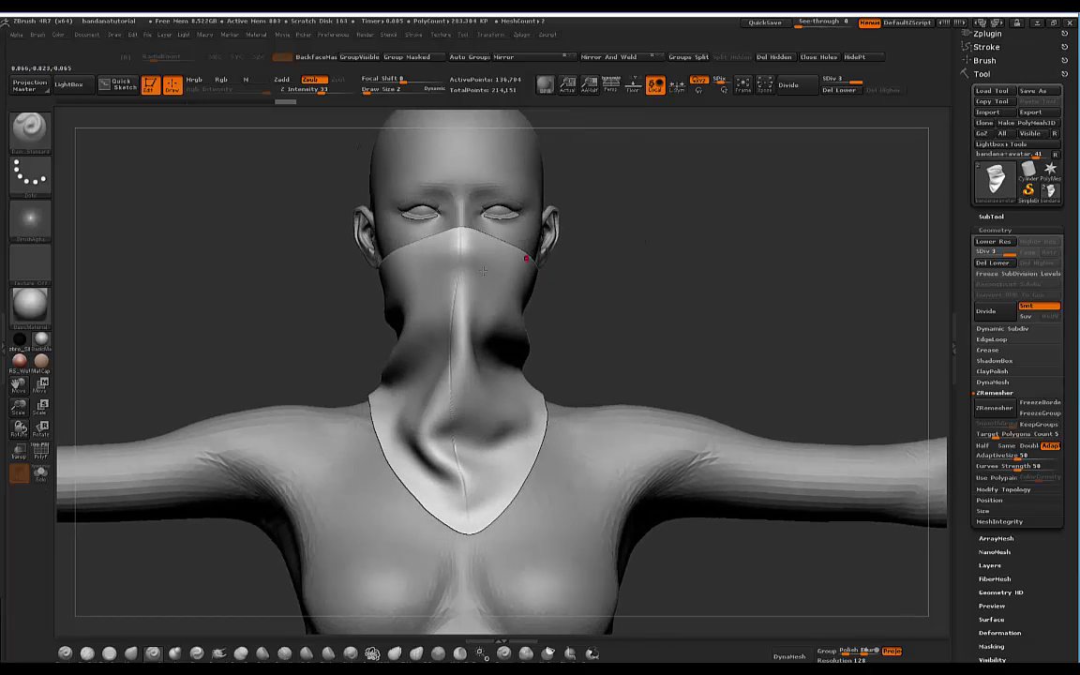
Step: Open the Lazy Mouse stroke settings and carve a vertical seam down the front centre of the bandana
left_click(414, 35)
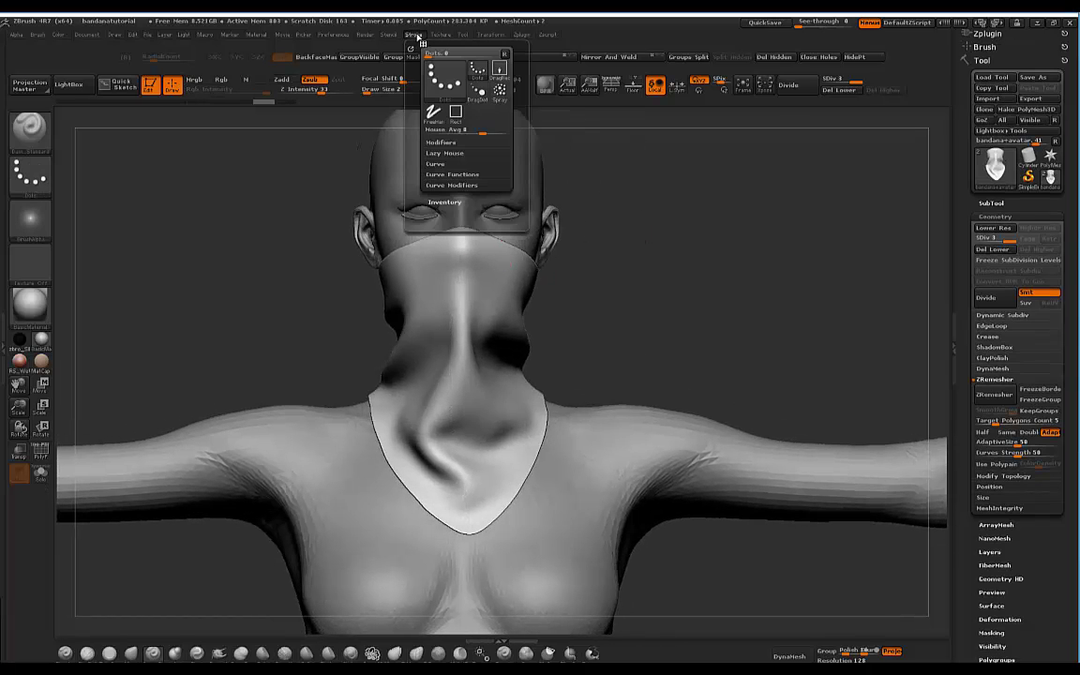
left_click(447, 153)
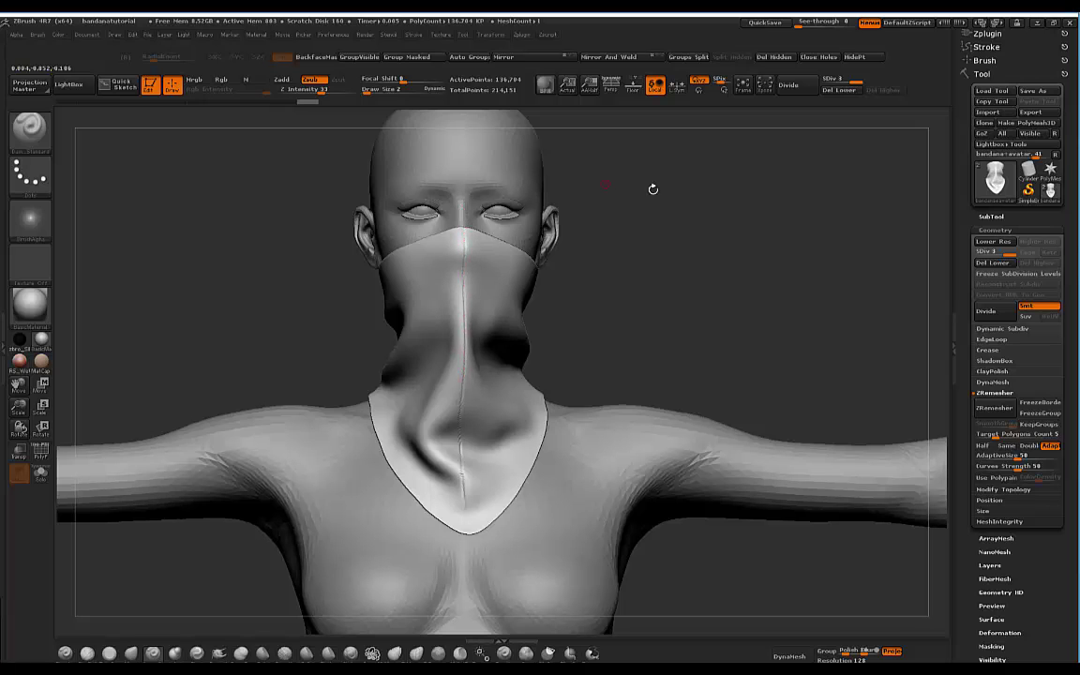
mouse_move(650, 186)
left_mouse_down()
mouse_move(625, 191)
mouse_move(663, 218)
mouse_move(656, 191)
mouse_move(680, 279)
mouse_move(731, 178)
mouse_move(437, 207)
left_mouse_up()
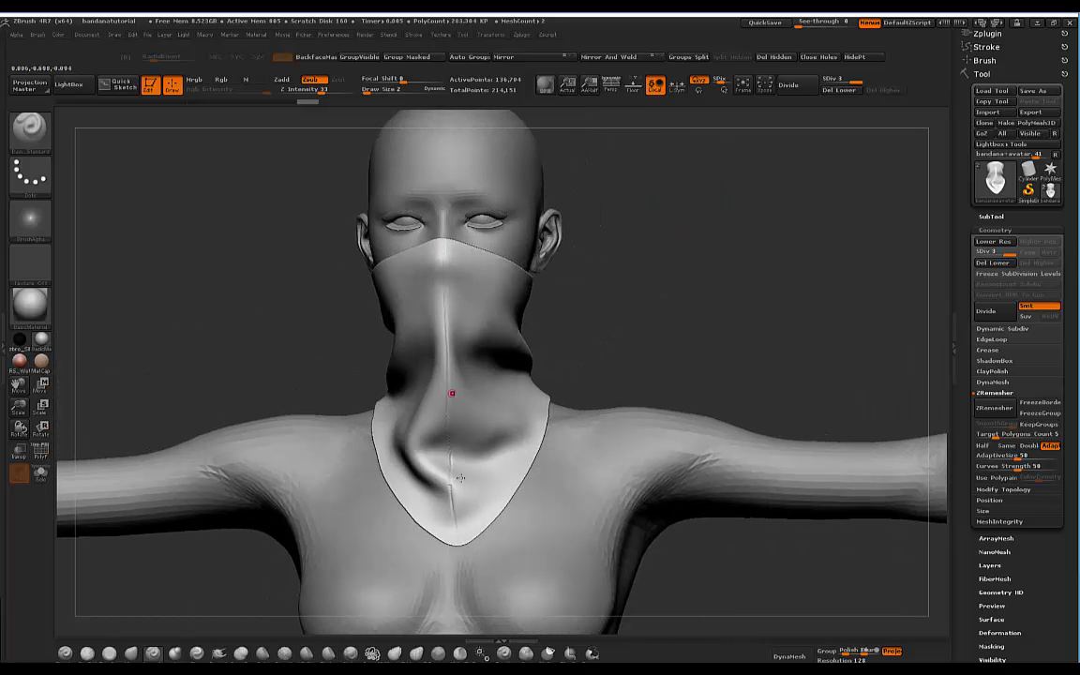
left_click_drag(598, 206, 460, 252)
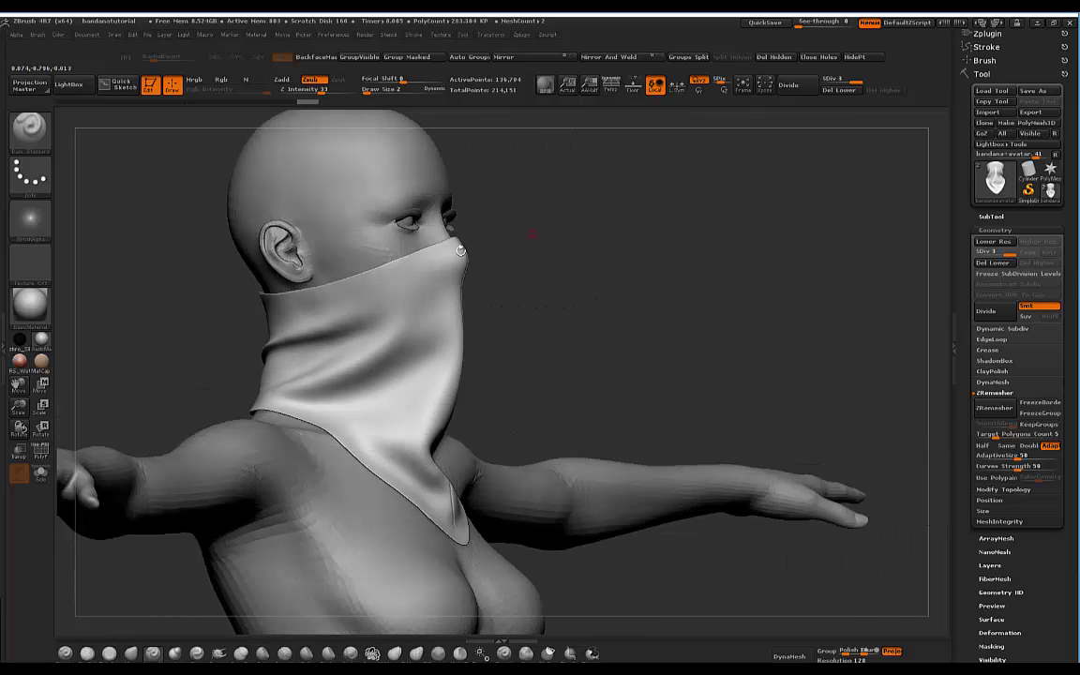
left_click_drag(344, 285, 646, 224)
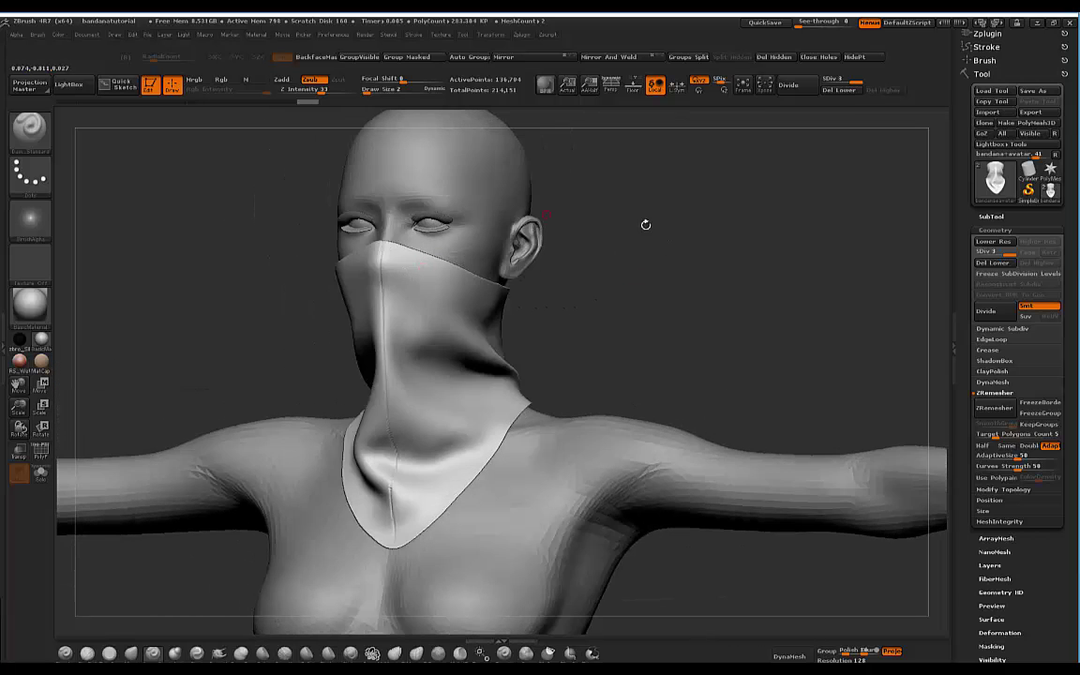
Step: Turn on X symmetry and carve a hem line just below the bandana's upper edge, along the sides and up to the front seam
key("x")
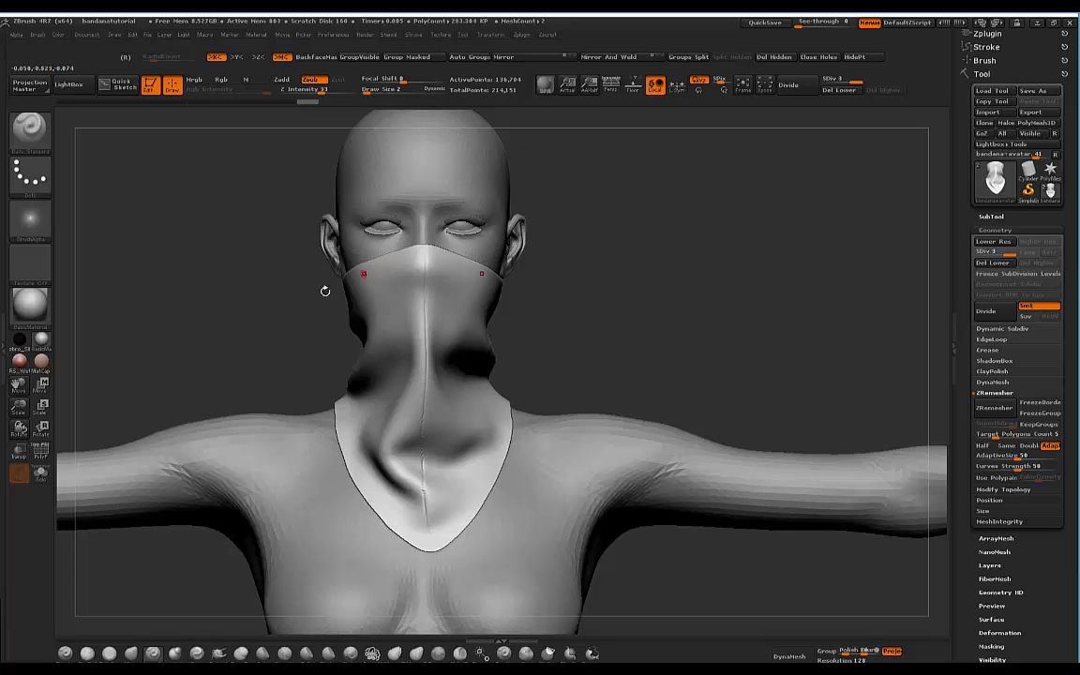
left_click_drag(289, 294, 405, 279)
left_click_drag(573, 283, 373, 287)
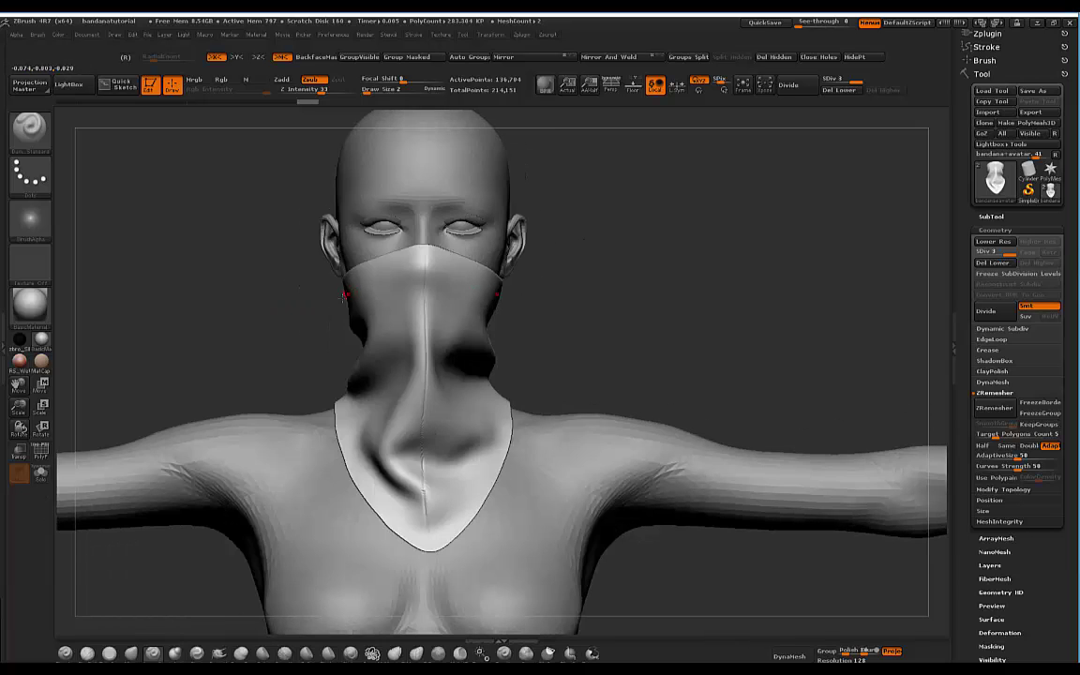
left_click_drag(302, 310, 403, 295)
left_click_drag(589, 269, 405, 285)
left_click_drag(496, 295, 303, 297)
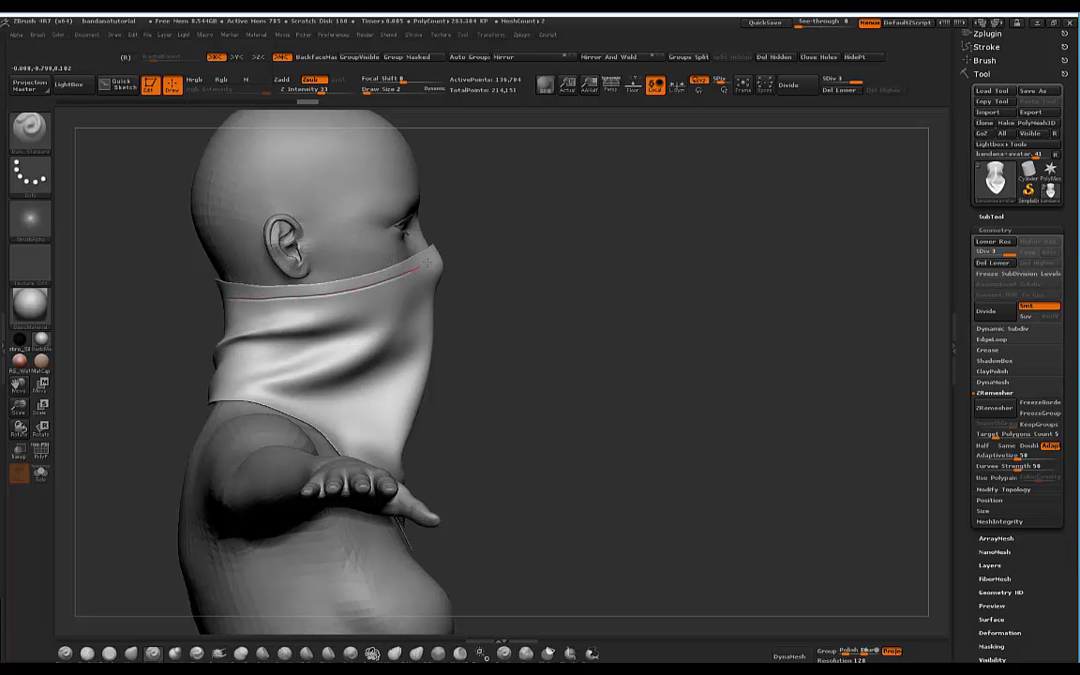
left_click_drag(540, 198, 311, 260)
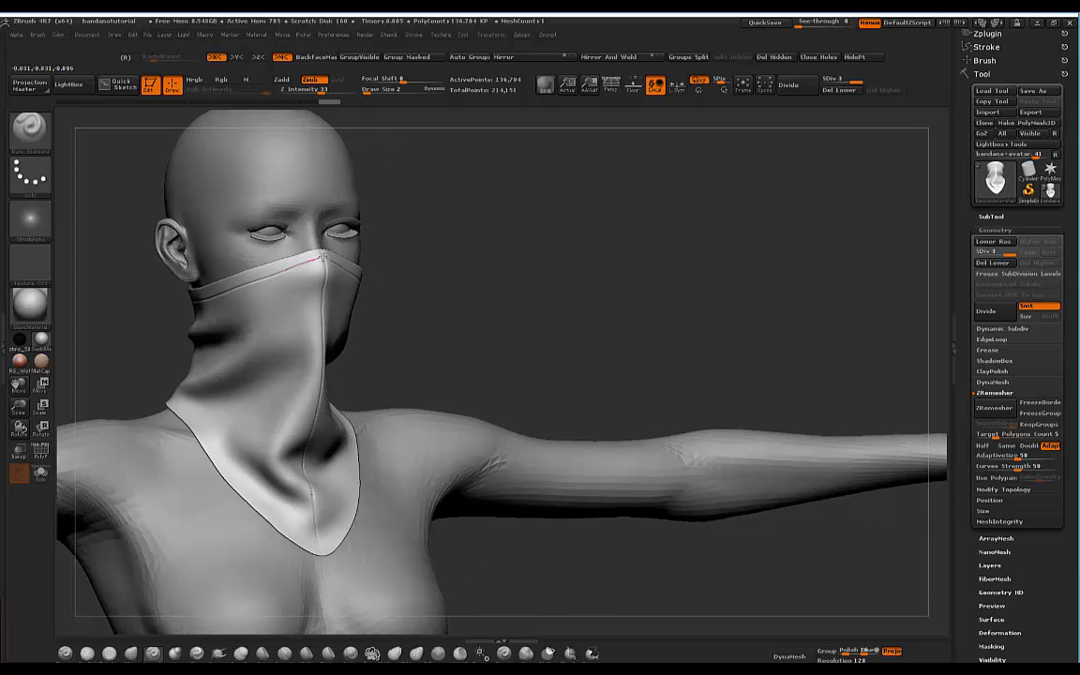
Step: Continue the hem line below the upper edge around the back of the neck
left_click_drag(436, 225, 258, 281)
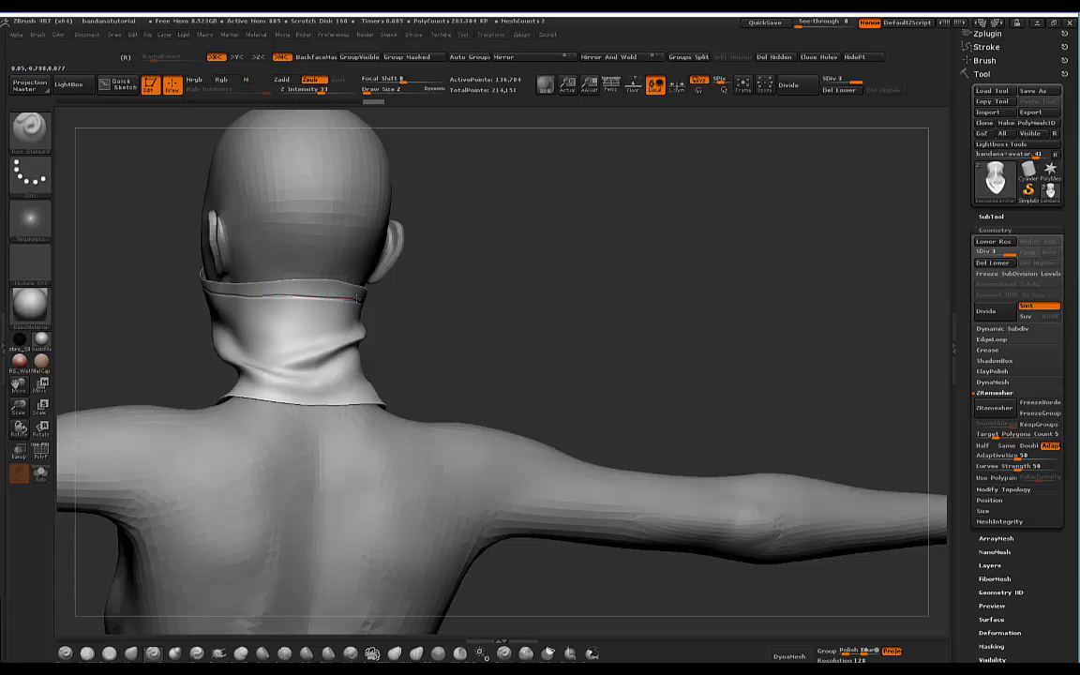
left_click_drag(454, 269, 370, 262)
left_click_drag(592, 249, 600, 361)
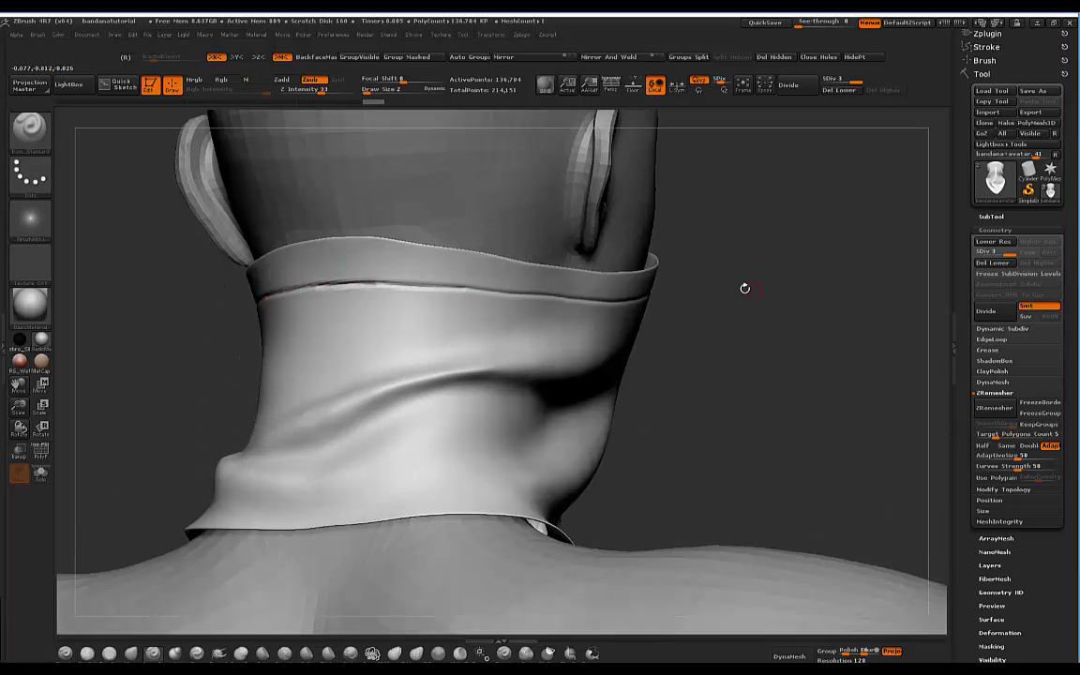
left_click_drag(670, 259, 623, 230, "alt")
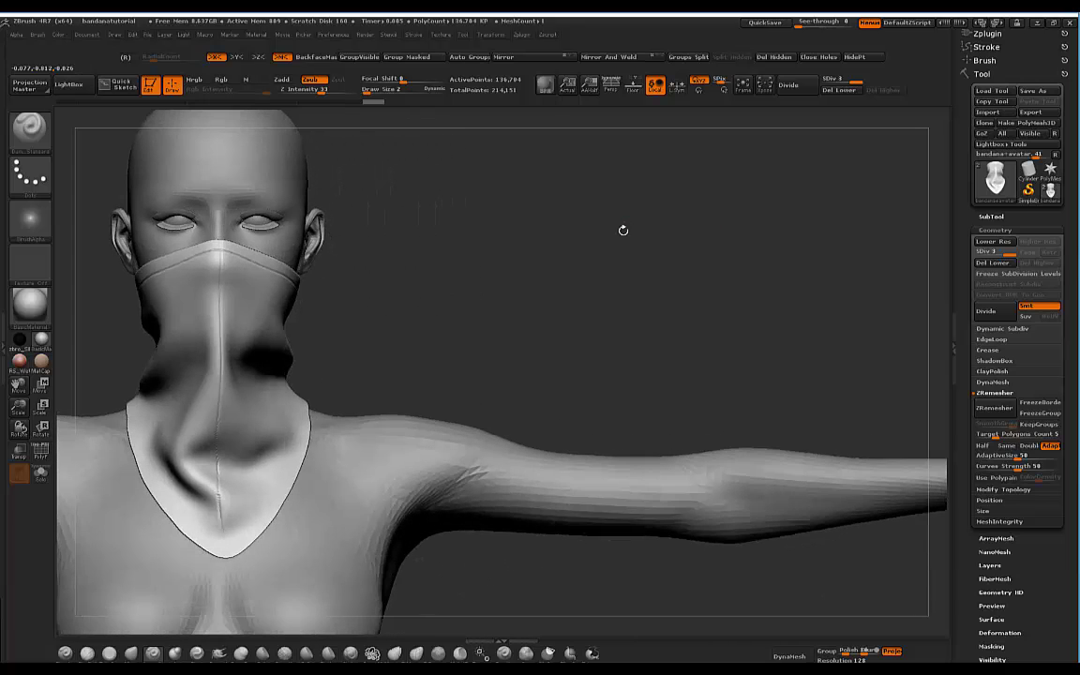
mouse_move(497, 223)
left_mouse_down("alt")
mouse_move(548, 299)
mouse_move(527, 261)
mouse_move(473, 284)
mouse_move(500, 229)
mouse_move(576, 222)
mouse_move(530, 206)
mouse_move(510, 236)
mouse_move(557, 228)
mouse_move(570, 321)
mouse_move(569, 275)
mouse_move(583, 275)
mouse_move(557, 265)
mouse_move(549, 202)
left_mouse_up("alt")
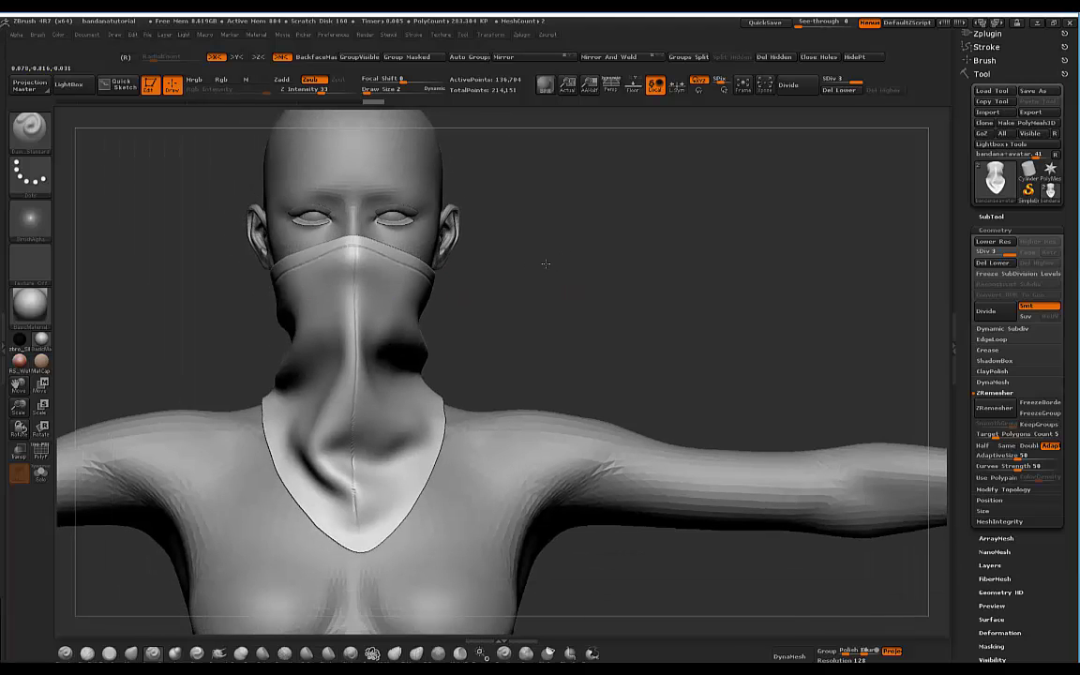
Step: Reshape the bandana's lower tip into a sharper point using the Move brush with X symmetry
mouse_move(545, 264)
left_mouse_down()
mouse_move(504, 289)
mouse_move(482, 278)
mouse_move(573, 263)
mouse_move(579, 332)
left_mouse_up()
mouse_move(610, 266)
left_mouse_down()
mouse_move(537, 233)
mouse_move(510, 242)
mouse_move(543, 244)
mouse_move(497, 214)
mouse_move(462, 209)
mouse_move(513, 227)
mouse_move(477, 270)
mouse_move(551, 236)
mouse_move(498, 245)
mouse_move(553, 234)
left_mouse_up()
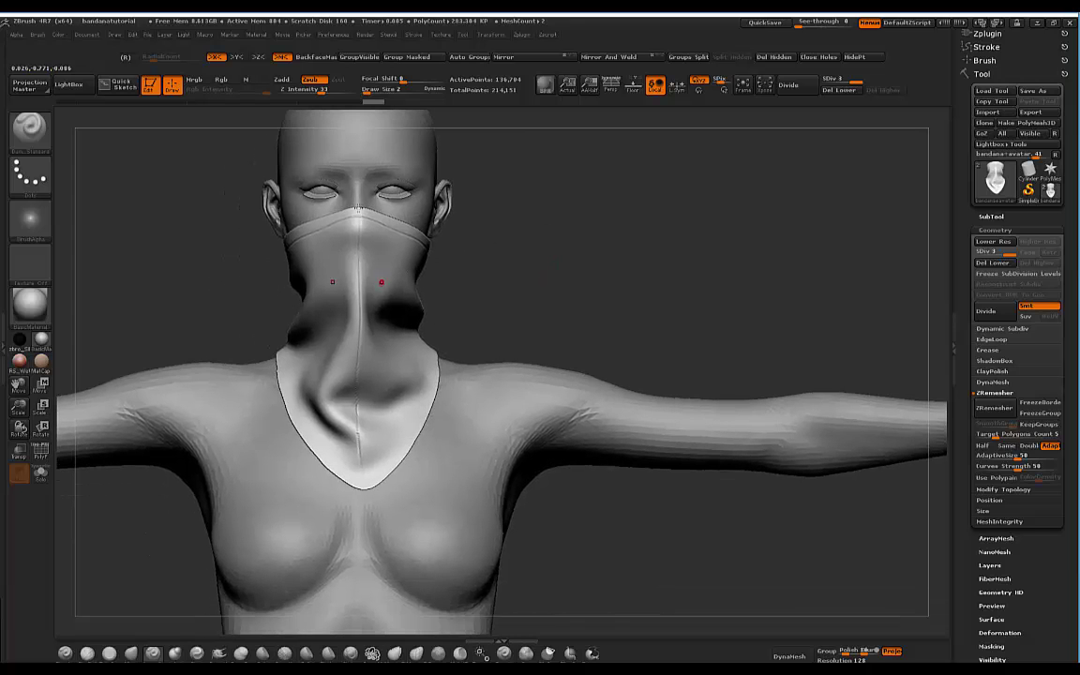
mouse_move(487, 225)
left_mouse_down()
mouse_move(553, 230)
mouse_move(511, 242)
mouse_move(527, 287)
mouse_move(490, 202)
left_mouse_up()
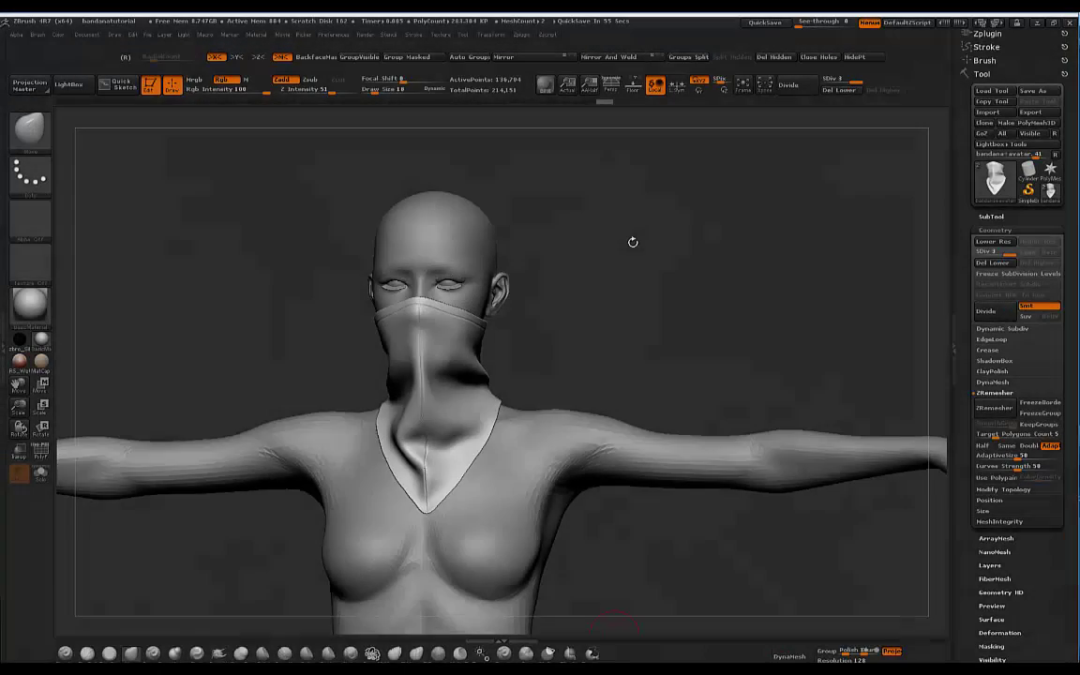
mouse_move(632, 241)
left_mouse_down()
mouse_move(656, 262)
mouse_move(554, 298)
mouse_move(607, 279)
mouse_move(604, 313)
mouse_move(609, 265)
mouse_move(552, 268)
mouse_move(585, 283)
left_mouse_up()
key("bracketright")
left_click_drag(382, 494, 374, 500)
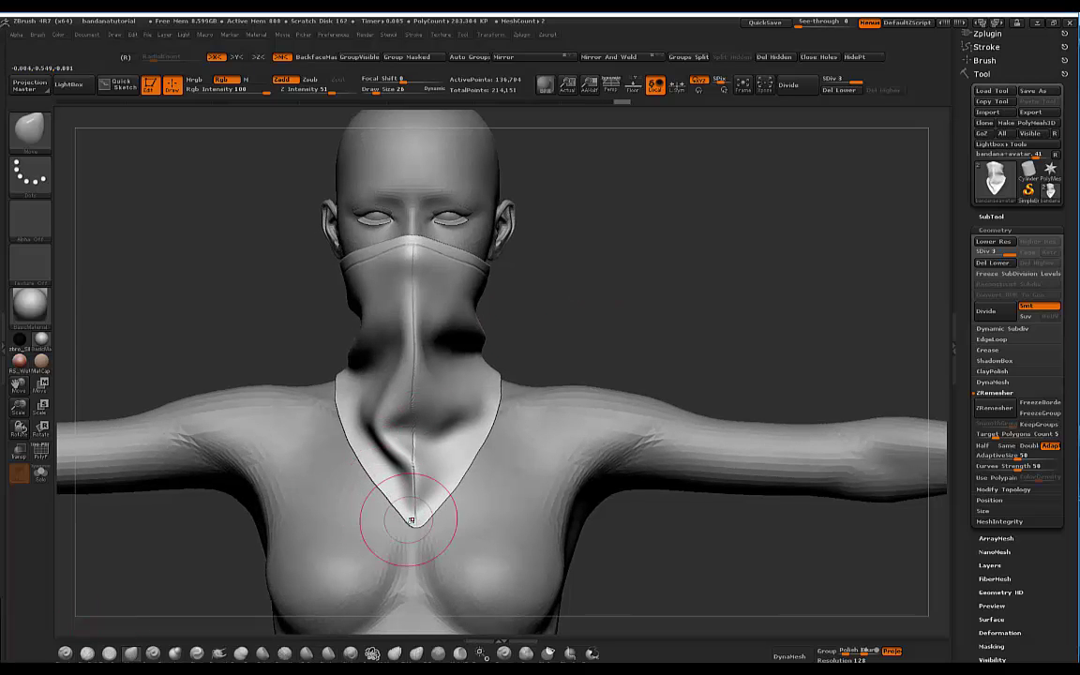
key("bracketleft")
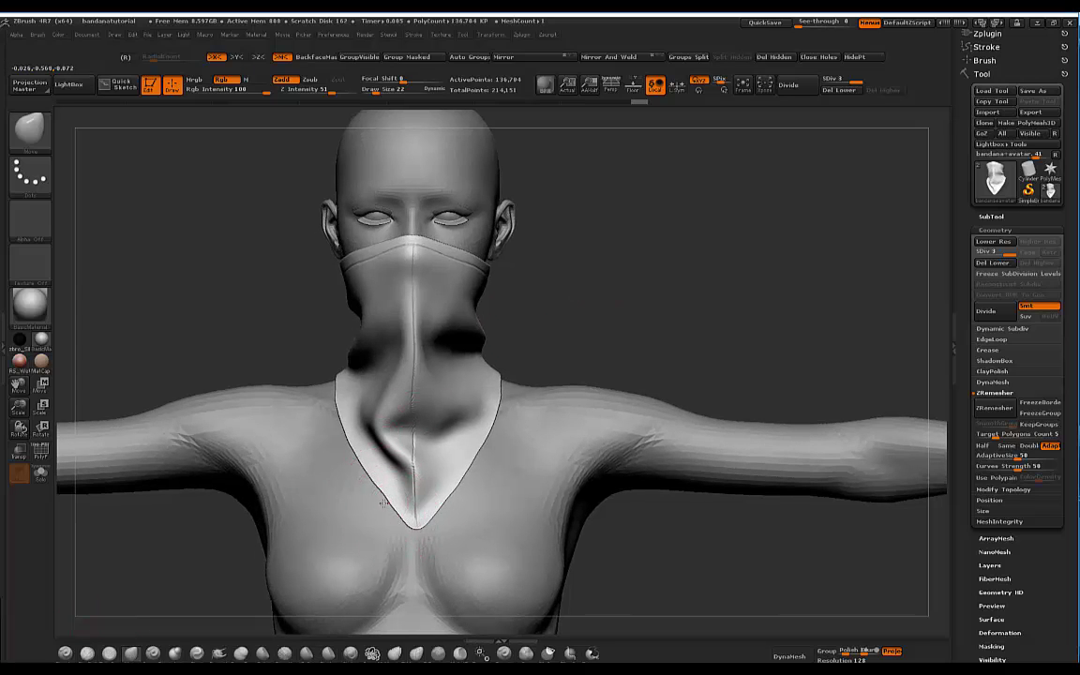
Step: Reduce the Move brush's draw size to 14 and reshape the bandana's upper edge around the back of the neck
mouse_move(562, 286)
left_mouse_down()
mouse_move(671, 254)
mouse_move(485, 277)
mouse_move(312, 268)
left_mouse_up()
key("bracketleft")
key("bracketleft")
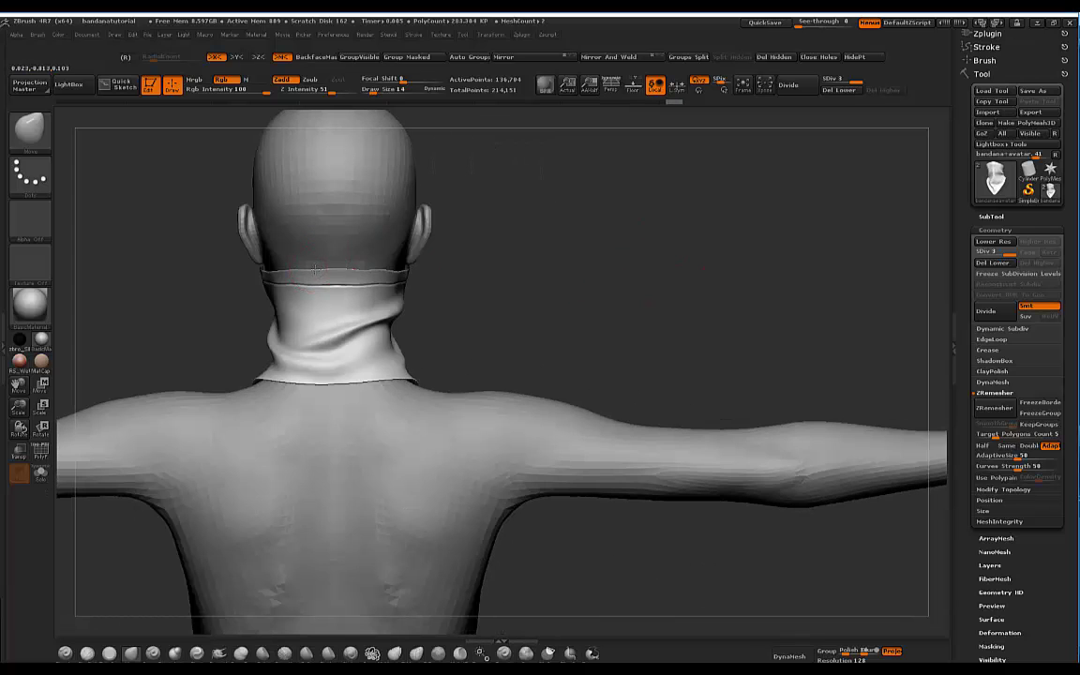
left_click_drag(211, 245, 253, 252)
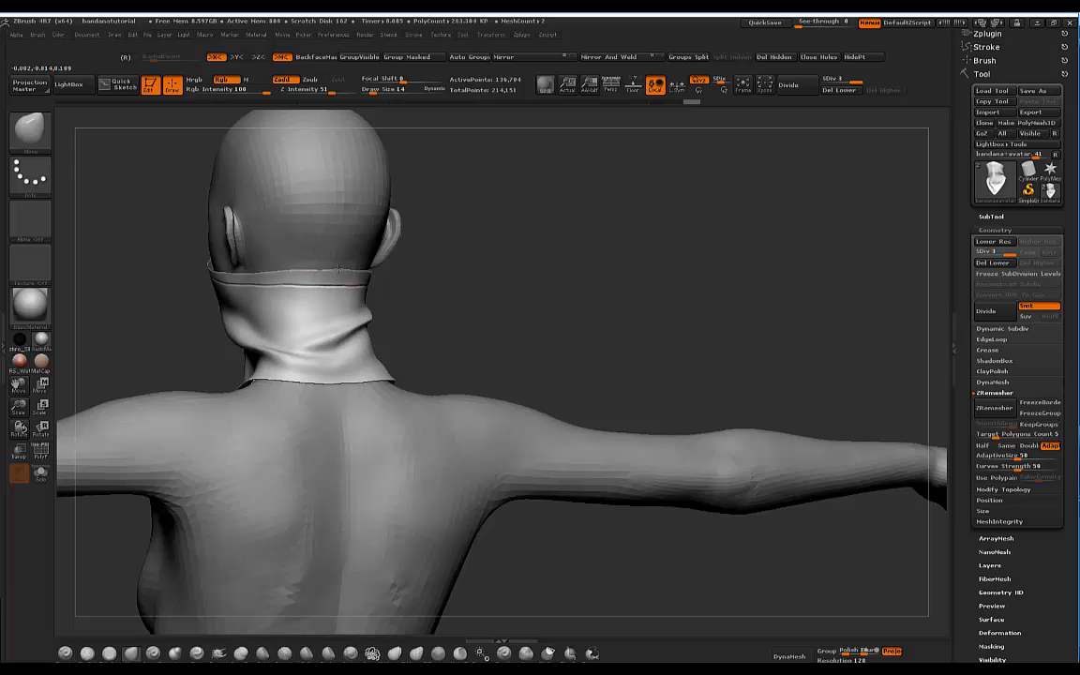
mouse_move(477, 312)
left_mouse_down("alt")
mouse_move(521, 294)
mouse_move(600, 302)
mouse_move(478, 294)
left_mouse_up("alt")
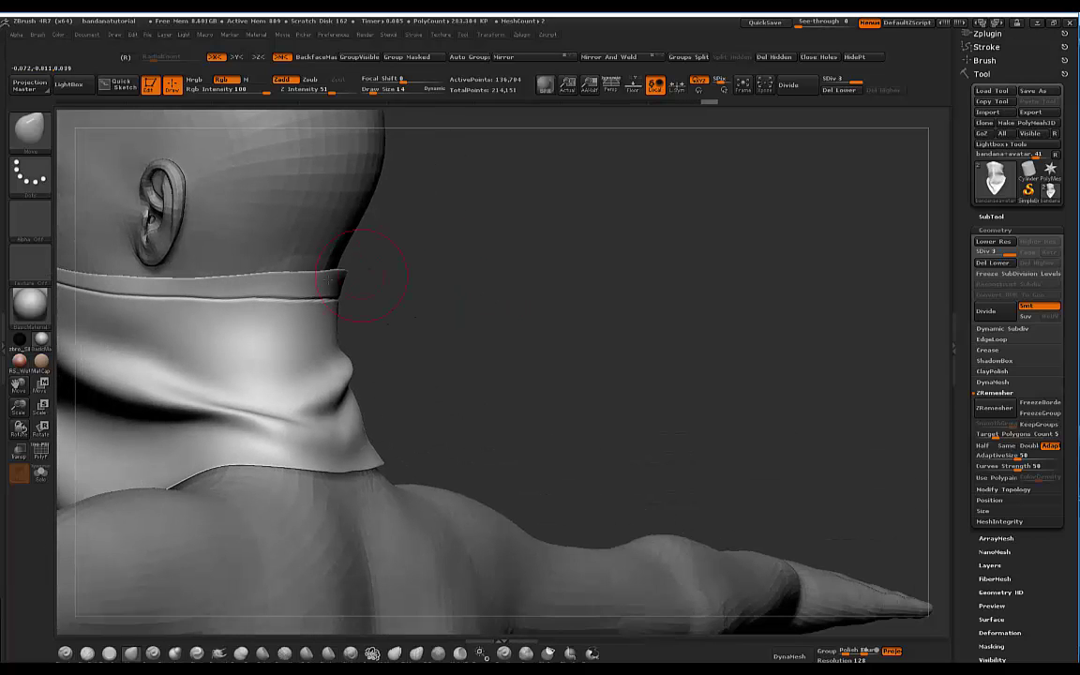
left_click_drag(461, 245, 467, 342)
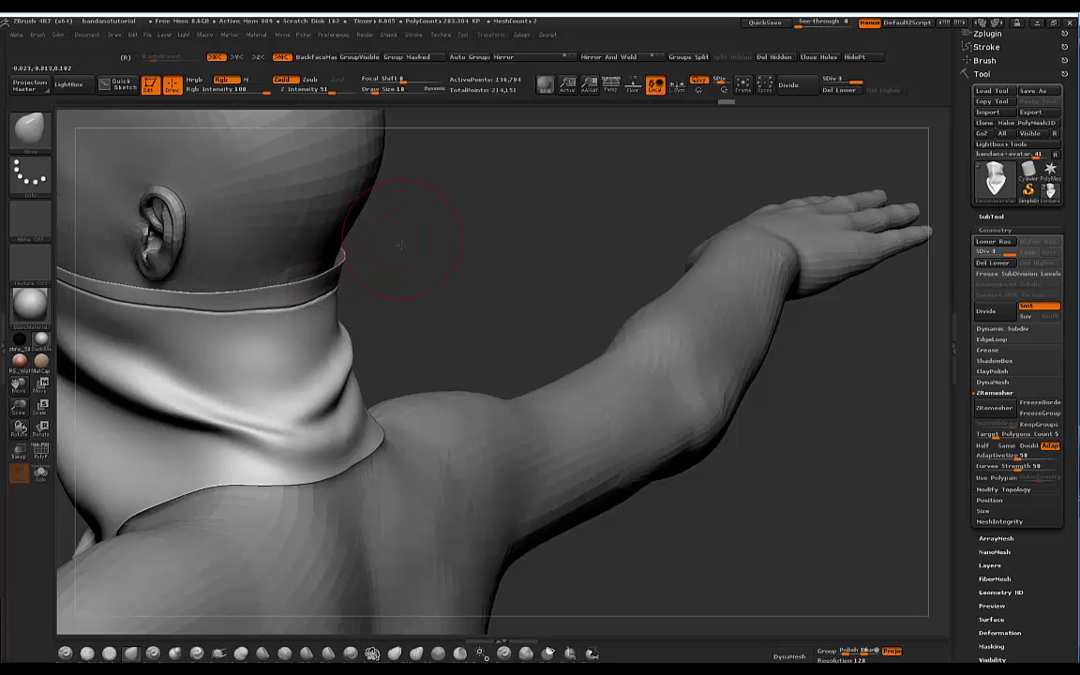
left_click_drag(401, 246, 330, 202)
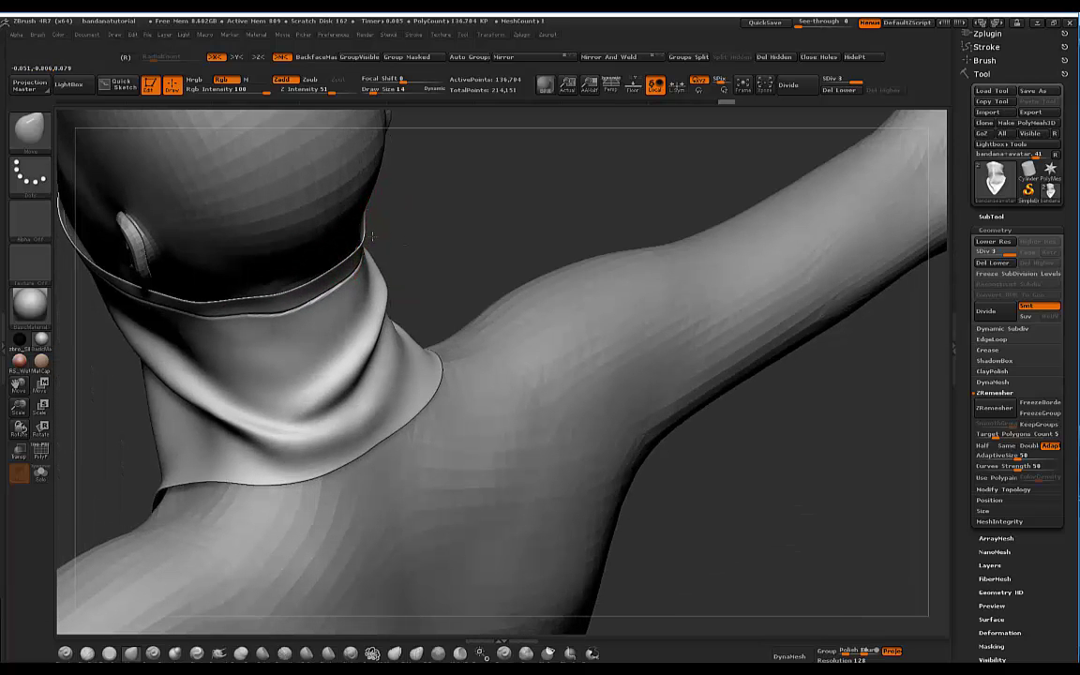
Step: Refine the upper hem behind the ears and at the nape with small Move brush adjustments
left_click_drag(372, 236, 469, 238)
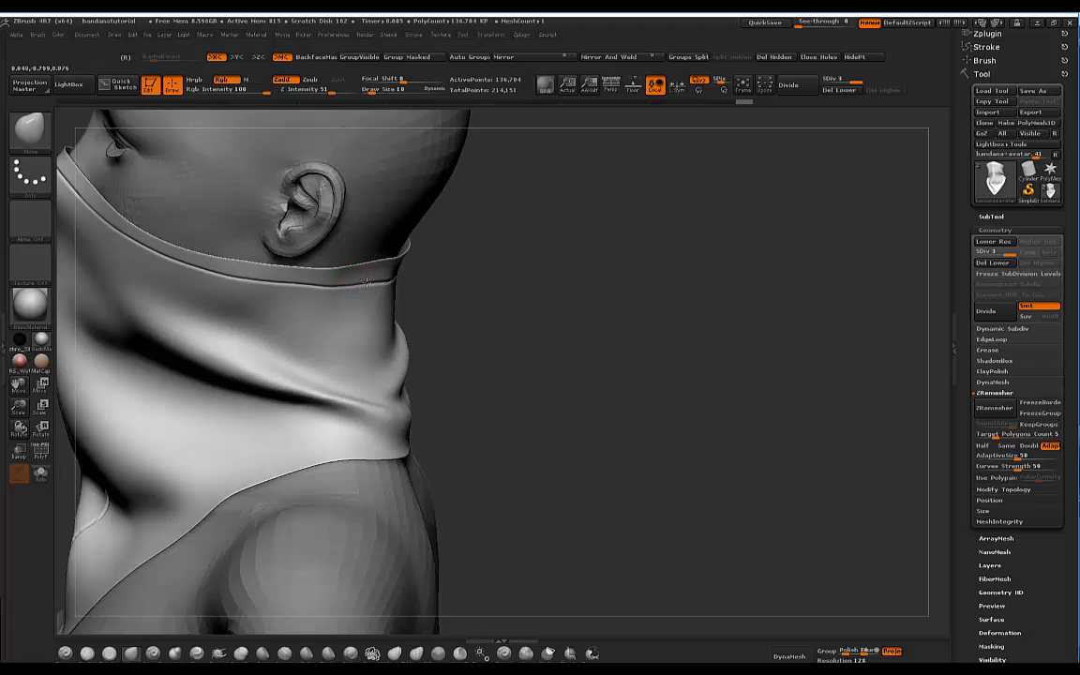
left_click_drag(473, 275, 398, 252)
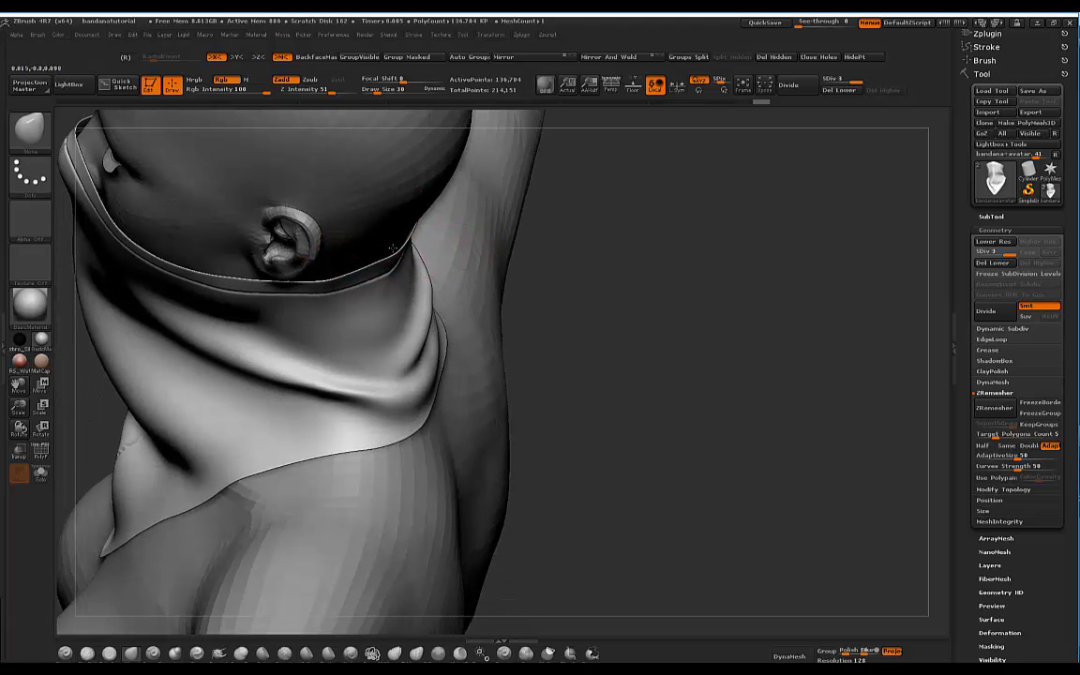
mouse_move(473, 249)
left_mouse_down()
mouse_move(386, 282)
mouse_move(442, 255)
mouse_move(402, 262)
left_mouse_up()
left_click_drag(457, 232, 359, 291)
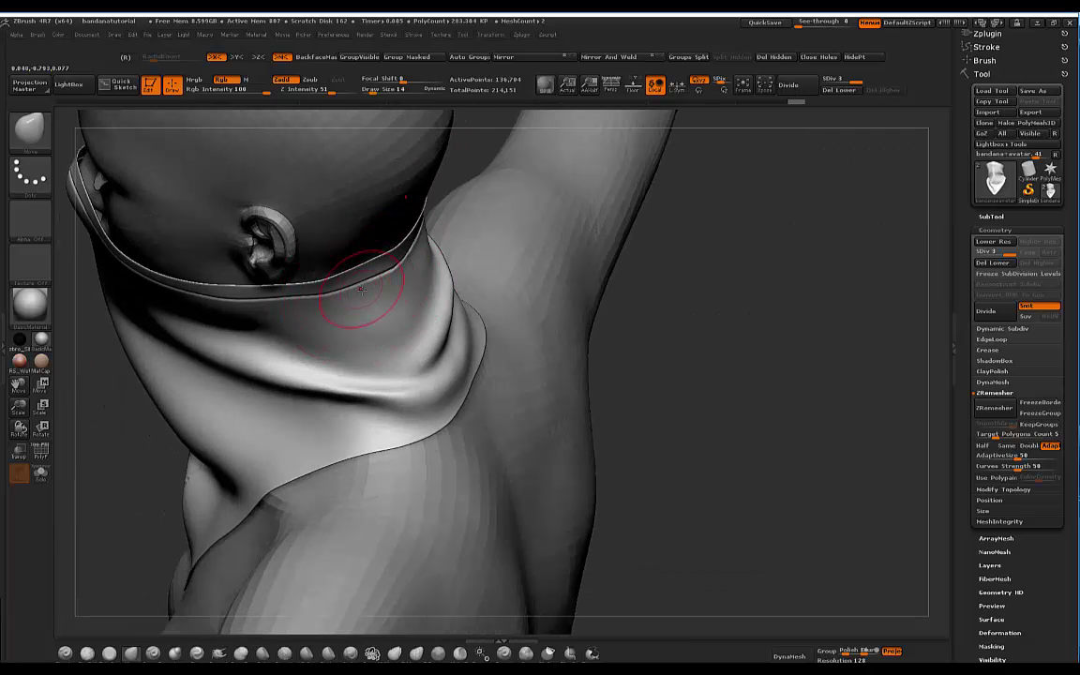
left_click_drag(721, 301, 403, 302)
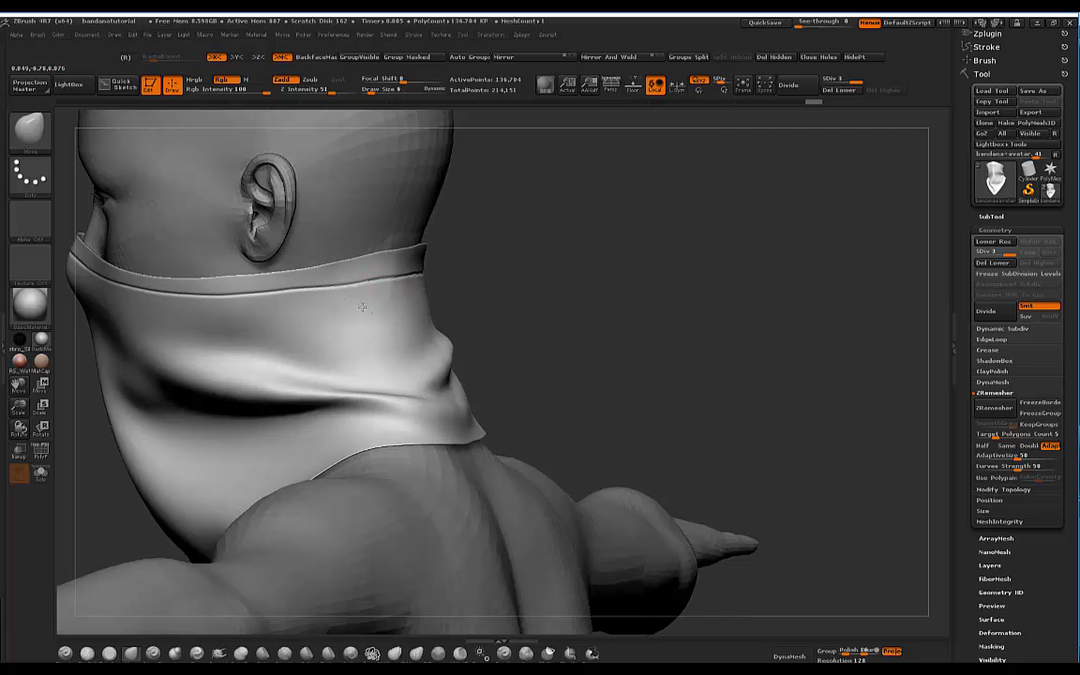
Step: Adjust the bandana's lower back edge near the shoulders with the Move brush at draw size 34
mouse_move(484, 266)
left_mouse_down("alt")
mouse_move(484, 242)
mouse_move(475, 253)
mouse_move(511, 292)
left_mouse_up("alt")
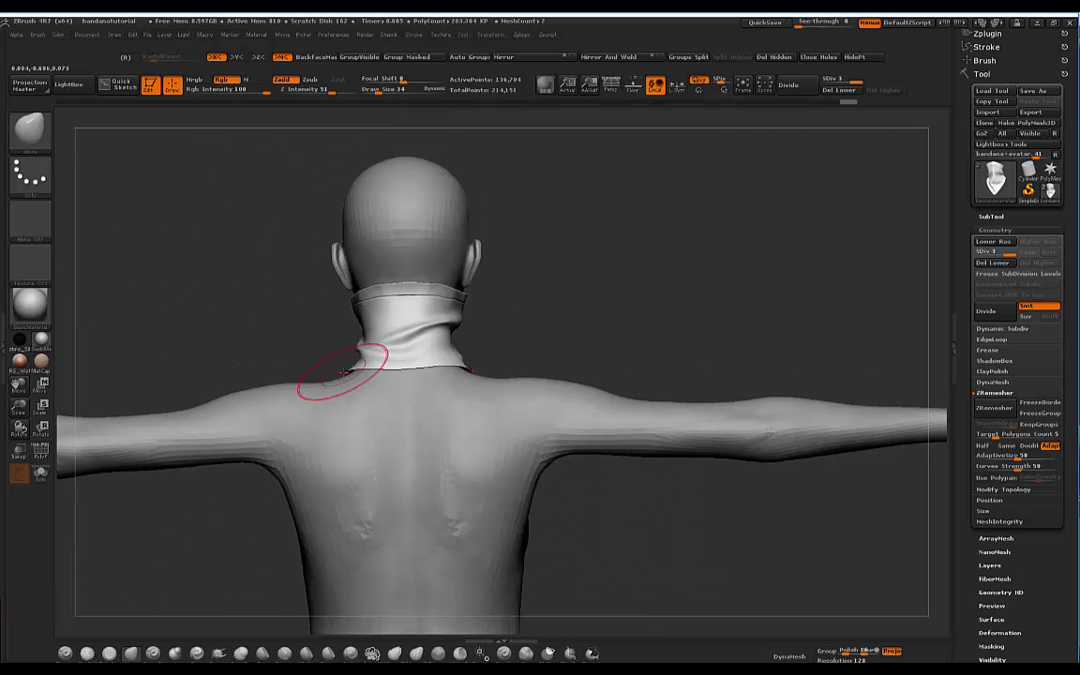
left_click_drag(316, 349, 443, 339)
left_click_drag(459, 277, 519, 282, "alt")
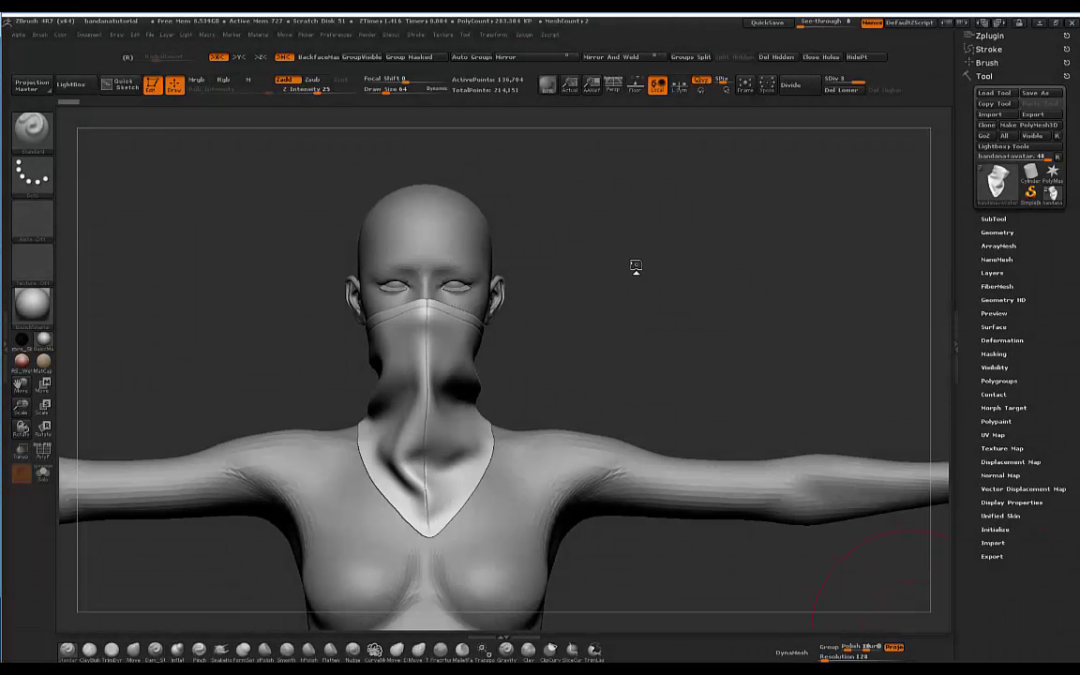
mouse_move(655, 246)
left_mouse_down()
mouse_move(618, 251)
mouse_move(675, 257)
mouse_move(643, 265)
mouse_move(682, 223)
mouse_move(637, 229)
mouse_move(687, 246)
left_mouse_up()
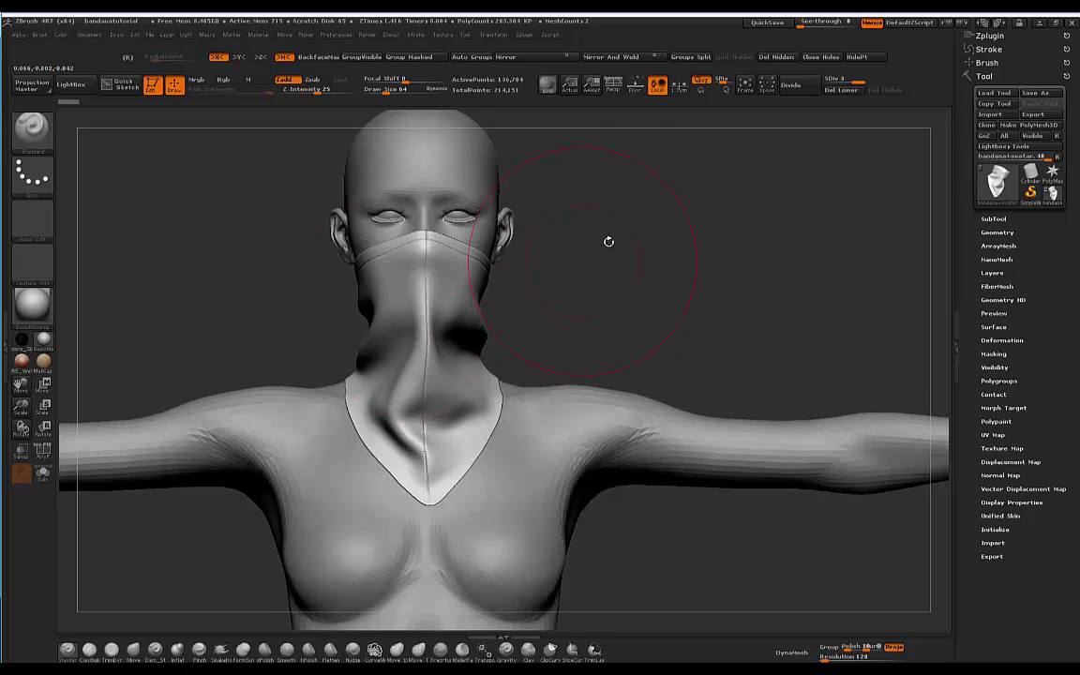
mouse_move(609, 242)
left_mouse_down()
mouse_move(641, 229)
mouse_move(591, 234)
mouse_move(679, 204)
mouse_move(630, 237)
mouse_move(600, 211)
mouse_move(653, 188)
mouse_move(638, 232)
mouse_move(649, 238)
mouse_move(632, 258)
mouse_move(662, 229)
mouse_move(637, 270)
mouse_move(667, 228)
mouse_move(682, 227)
mouse_move(672, 212)
mouse_move(528, 162)
left_mouse_up()
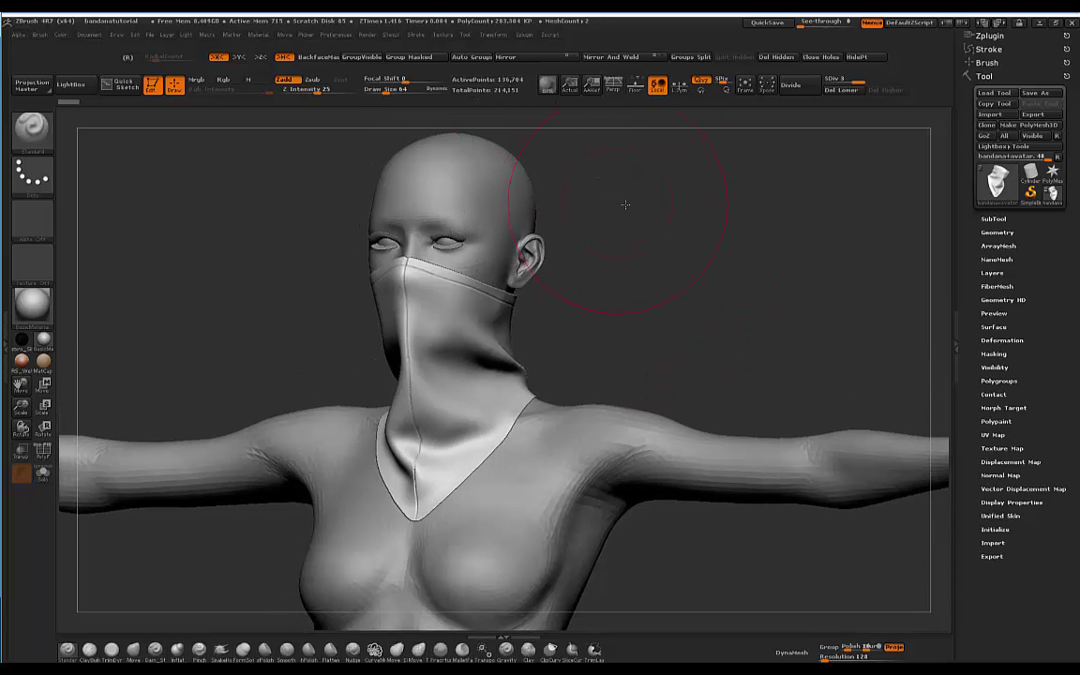
mouse_move(653, 232)
left_mouse_down()
mouse_move(595, 243)
mouse_move(689, 242)
mouse_move(611, 197)
mouse_move(721, 198)
mouse_move(665, 207)
mouse_move(678, 209)
mouse_move(680, 228)
mouse_move(687, 222)
mouse_move(656, 222)
mouse_move(628, 267)
mouse_move(677, 244)
mouse_move(572, 259)
left_mouse_up()
mouse_move(639, 240)
left_mouse_down()
mouse_move(662, 205)
mouse_move(509, 292)
mouse_move(663, 233)
mouse_move(671, 203)
mouse_move(684, 239)
mouse_move(639, 263)
mouse_move(711, 187)
mouse_move(727, 153)
mouse_move(682, 231)
mouse_move(712, 330)
mouse_move(680, 261)
mouse_move(694, 224)
left_mouse_up()
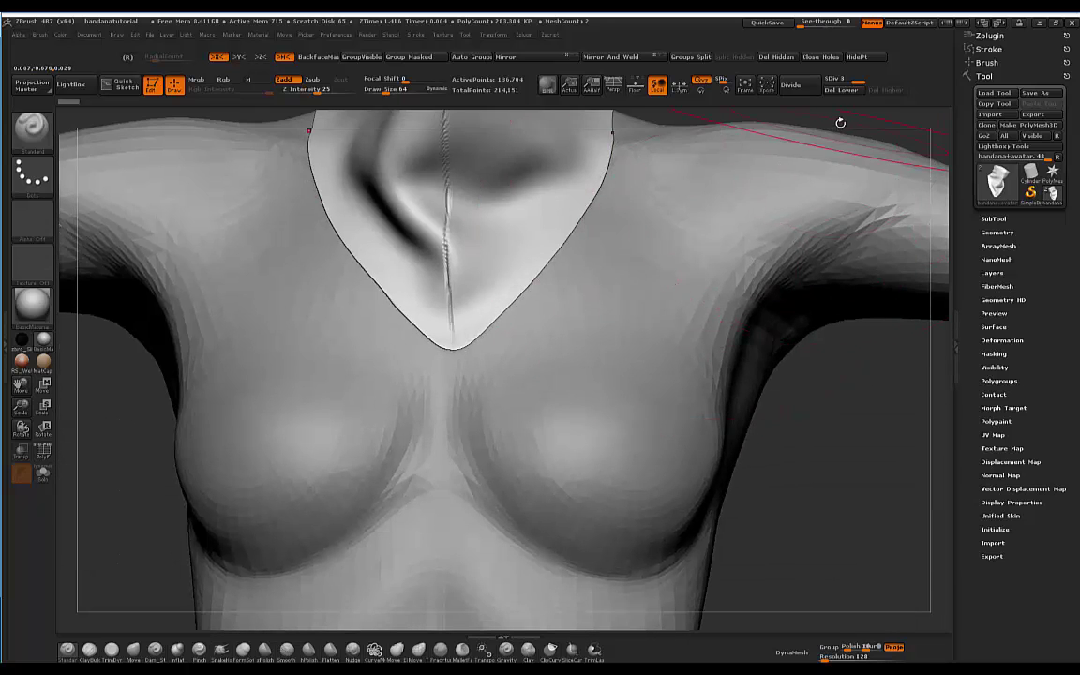
Step: Reduce the draw size to 7 and divide the bandana to subdivision level 4
mouse_move(868, 385)
left_mouse_down()
mouse_move(811, 305)
mouse_move(784, 234)
mouse_move(730, 202)
mouse_move(679, 240)
left_mouse_up()
key("bracketleft")
key("bracketleft")
key("bracketleft")
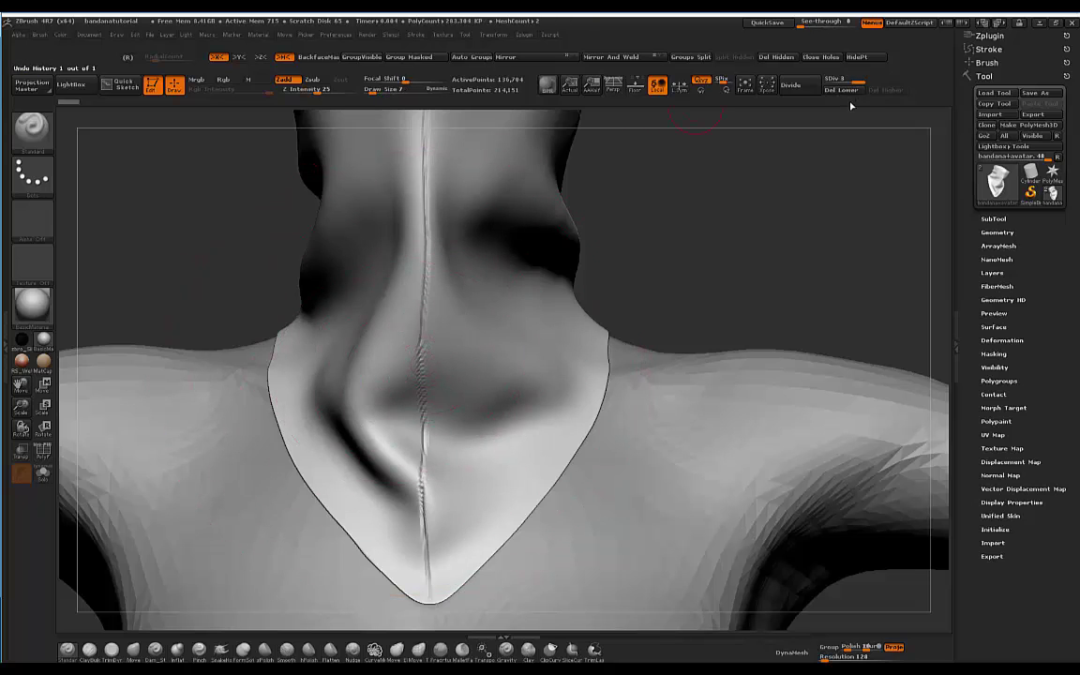
left_click(805, 99)
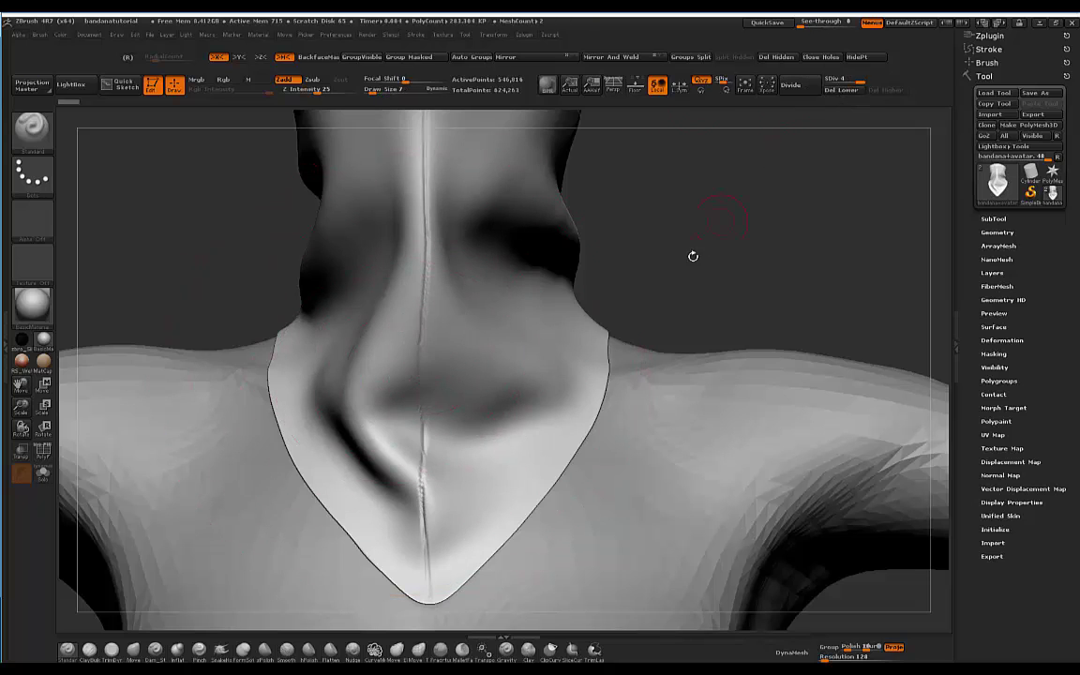
left_click_drag(645, 190, 716, 212)
left_click_drag(692, 368, 673, 209, "alt")
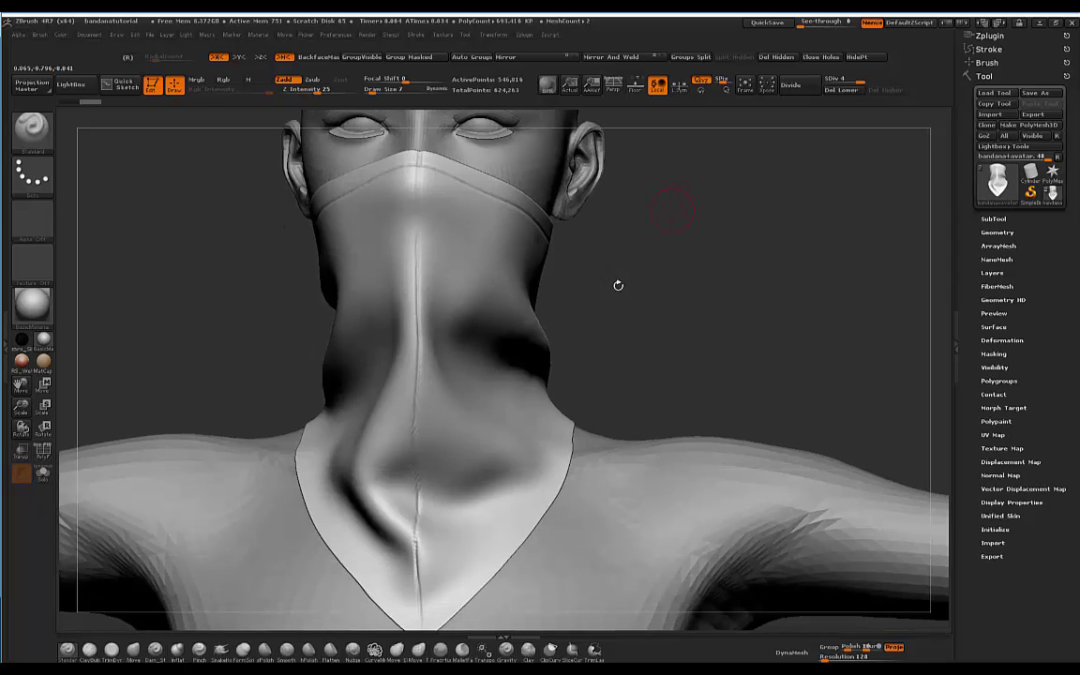
Step: Try to recarve the front centre seam down to the tip with the Dam_Standard brush at draw size 2 and X symmetry off
left_click(155, 650)
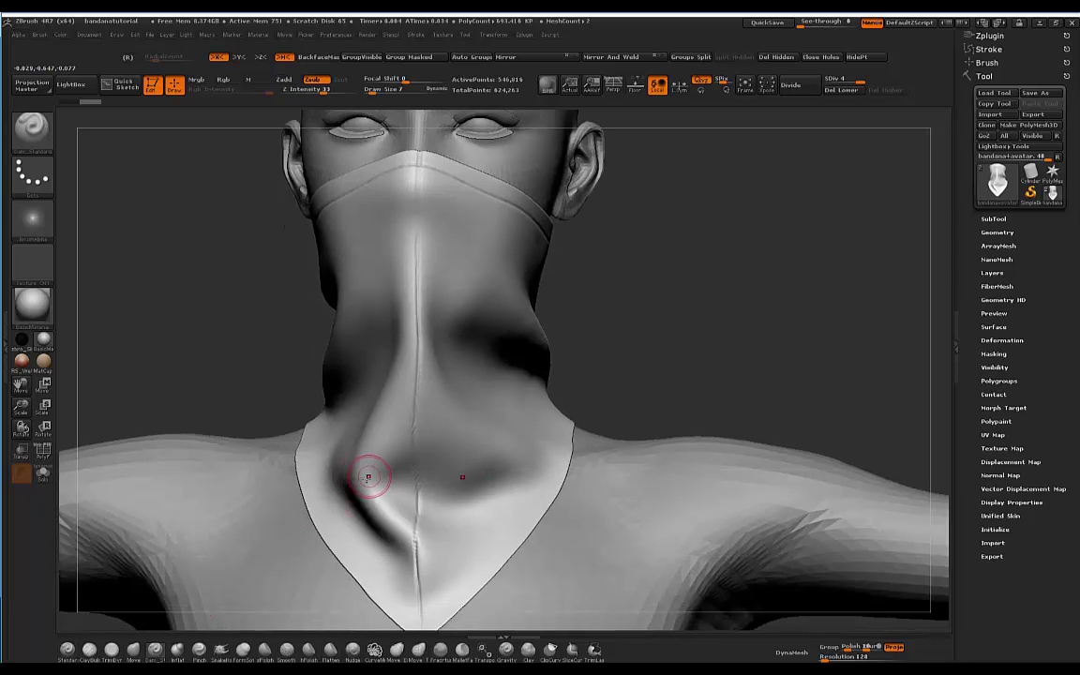
key("x")
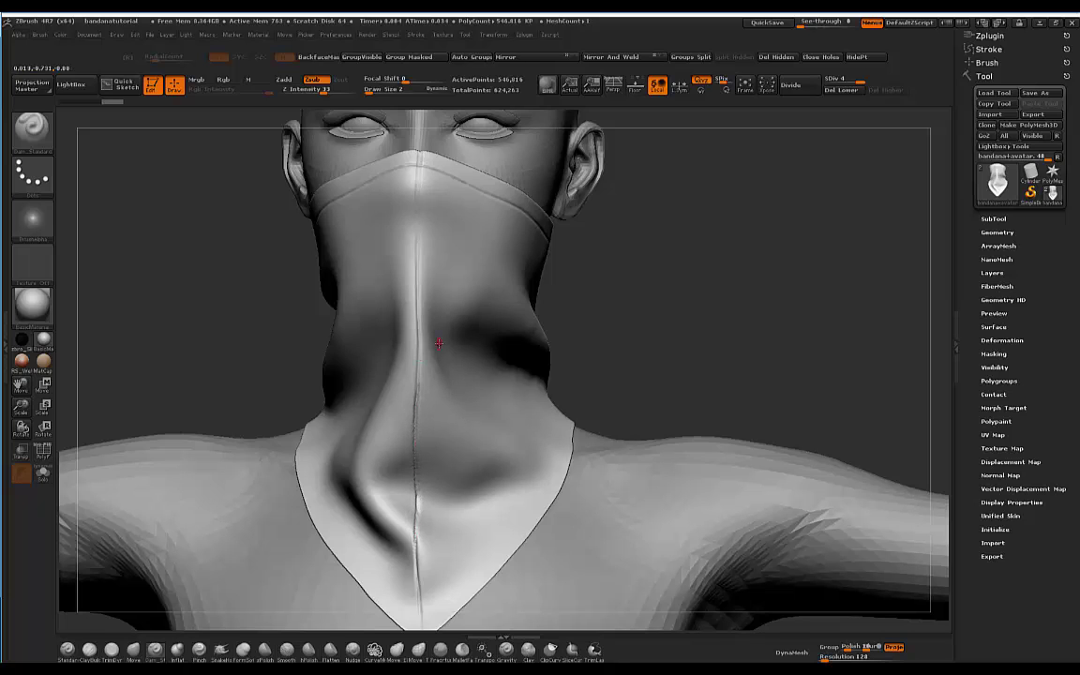
left_click_drag(665, 289, 692, 226, "alt")
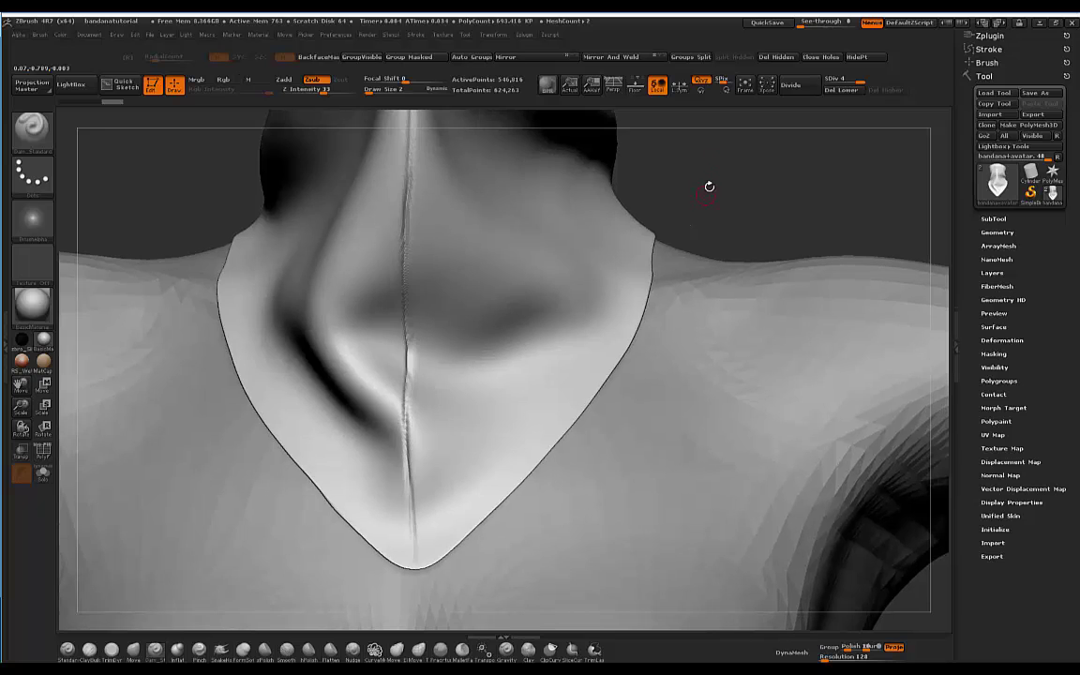
left_click_drag(708, 185, 676, 218)
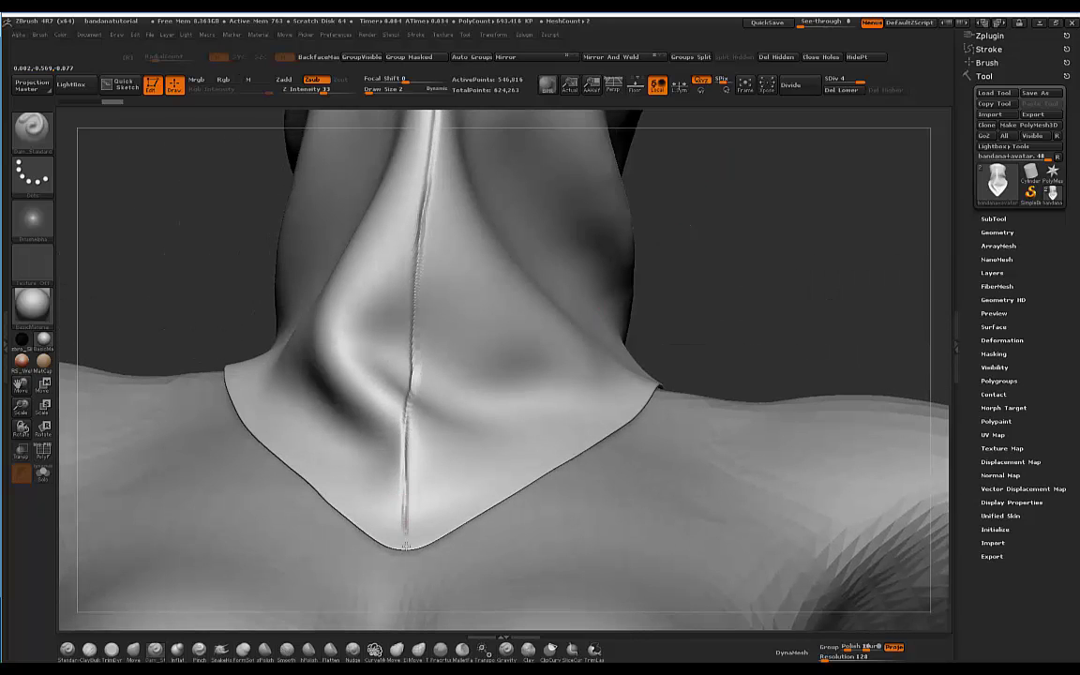
left_click_drag(747, 179, 750, 264)
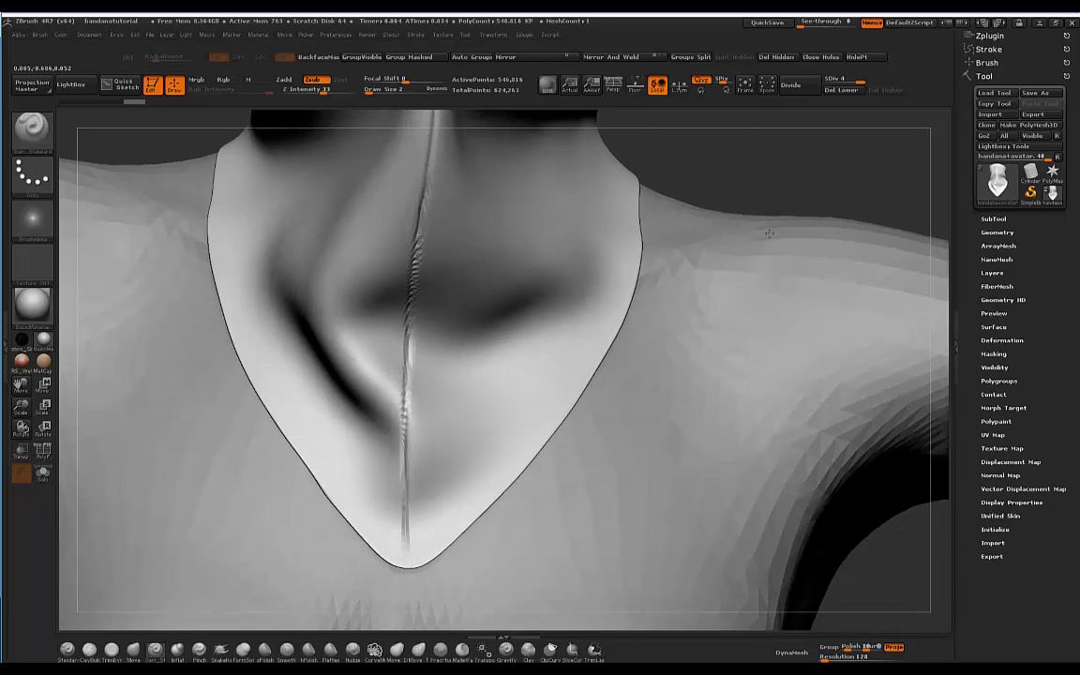
left_click_drag(771, 155, 646, 199, "alt")
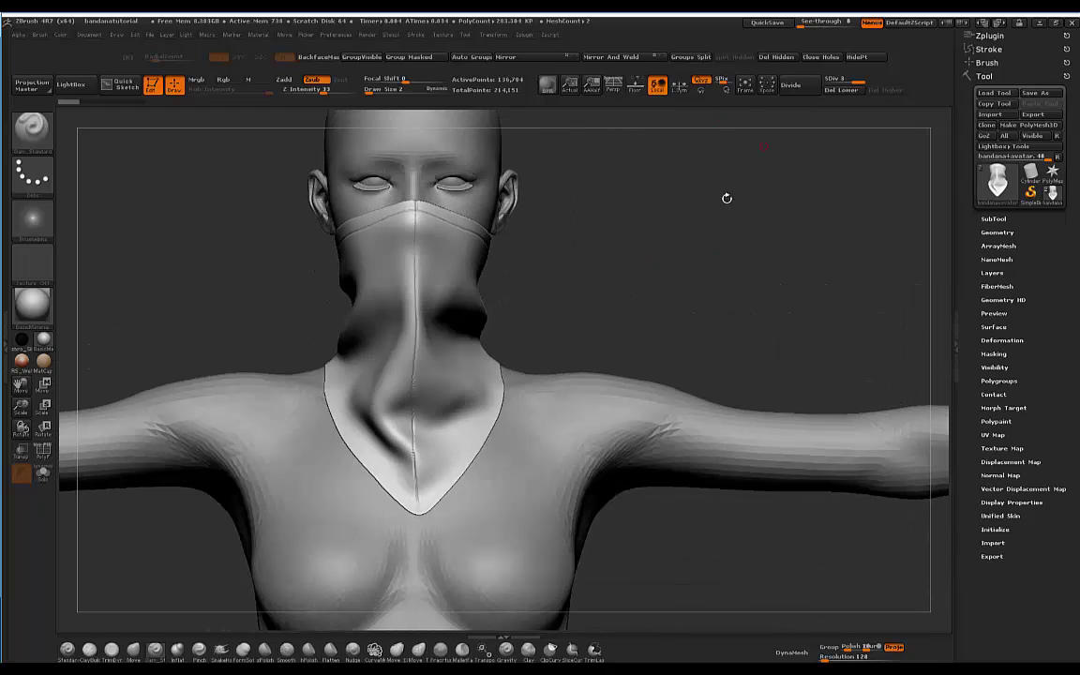
Step: Expand the Zplugin palette and examine the bandana's overall shape on the avatar
left_click_drag(725, 200, 641, 244)
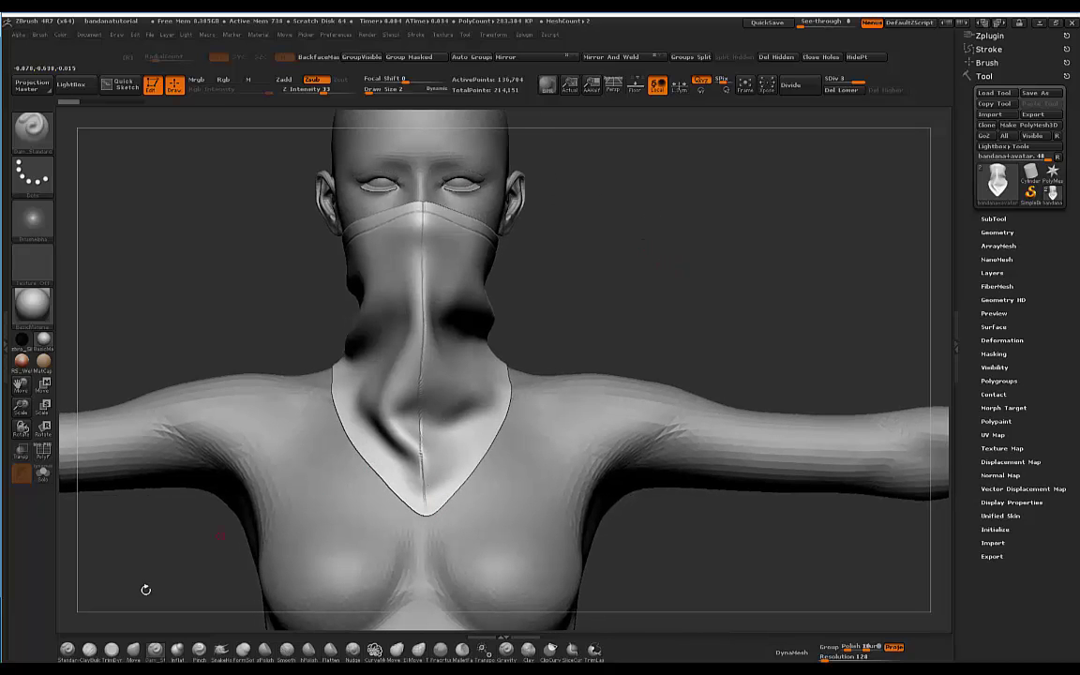
left_click_drag(557, 206, 647, 223)
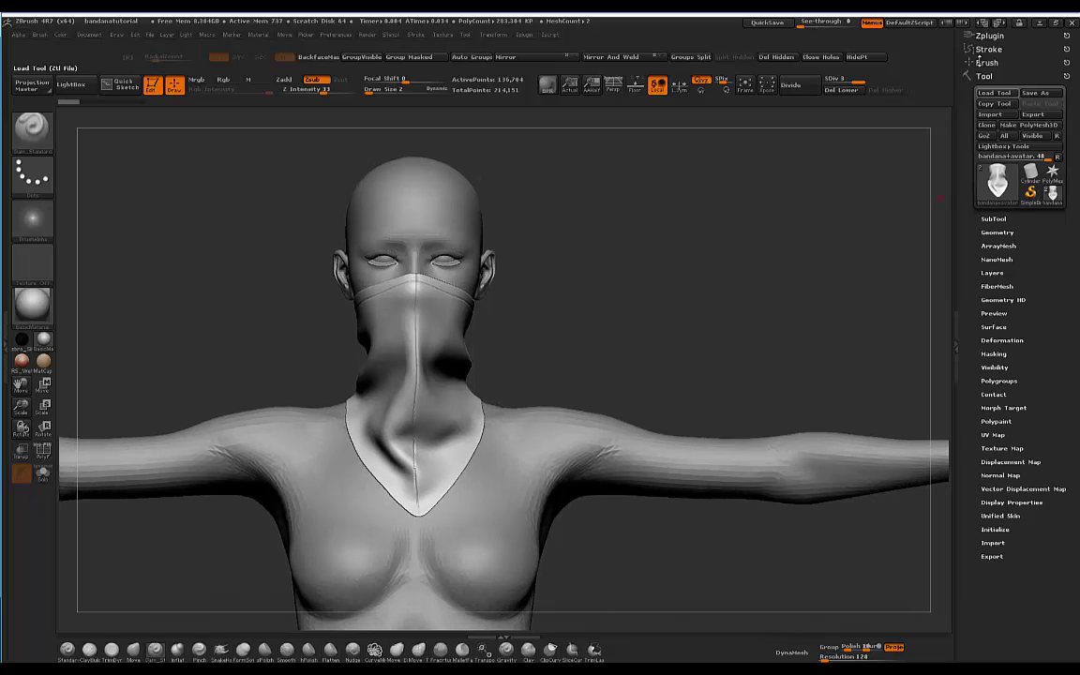
left_click(991, 37)
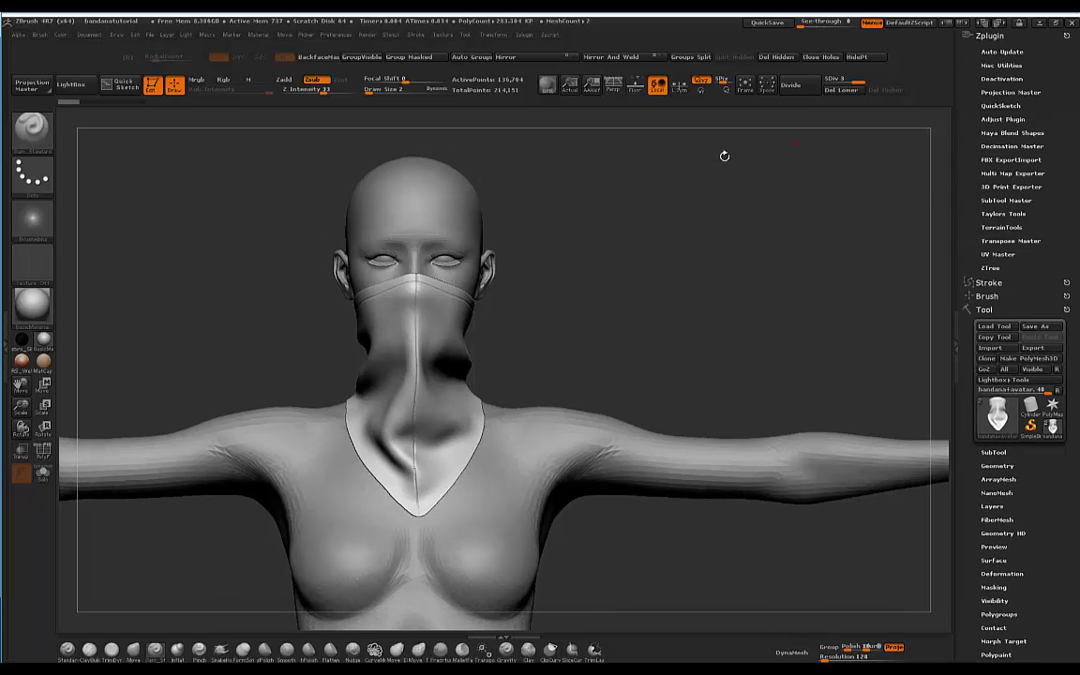
left_click_drag(658, 208, 881, 172)
left_click_drag(724, 236, 795, 236)
left_click_drag(703, 271, 522, 307)
left_click_drag(600, 256, 459, 316)
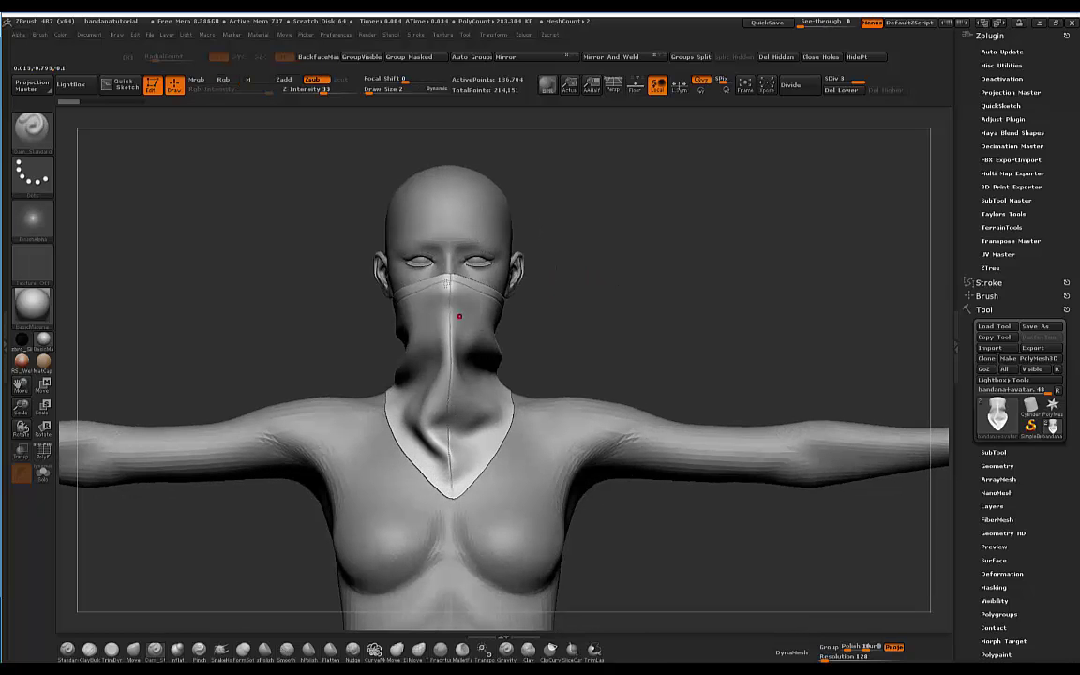
left_click_drag(461, 494, 502, 306)
Step: Display the bandana's polyframe and examine its wireframe from the front and the side
key("shift+f")
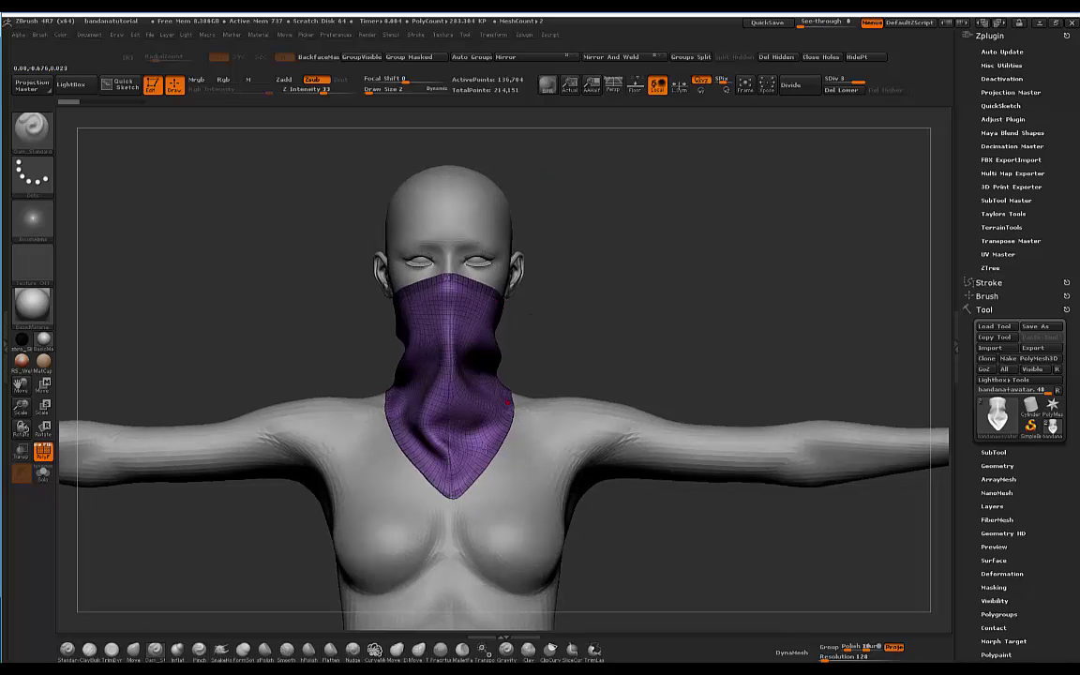
left_click_drag(580, 239, 504, 338)
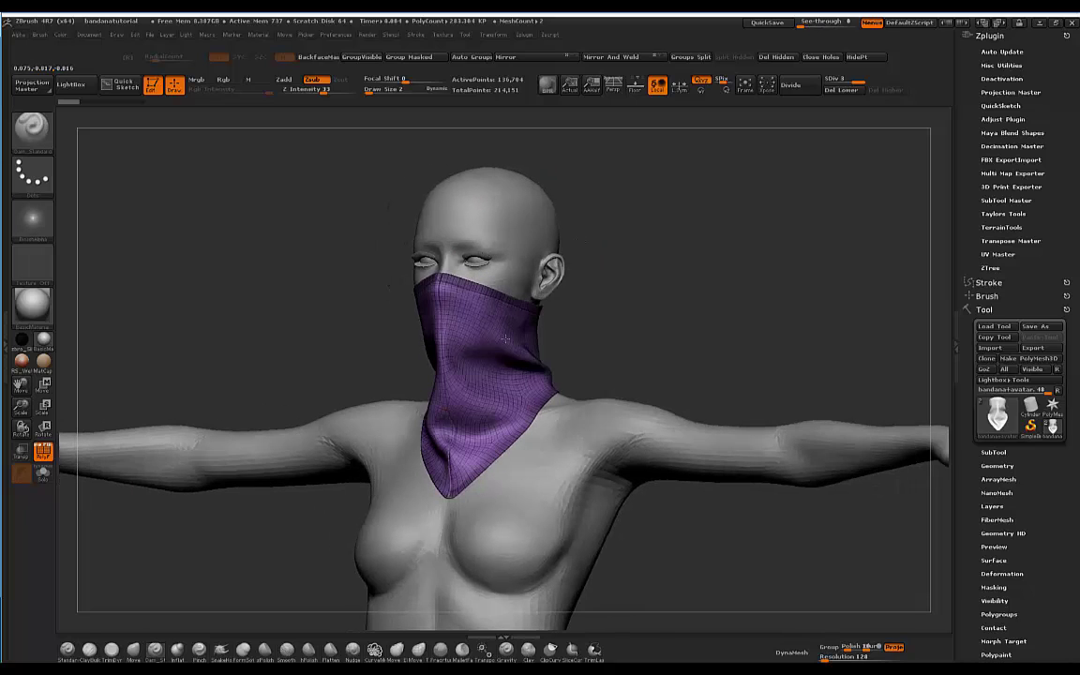
left_click_drag(610, 263, 644, 255)
left_click_drag(568, 263, 551, 287)
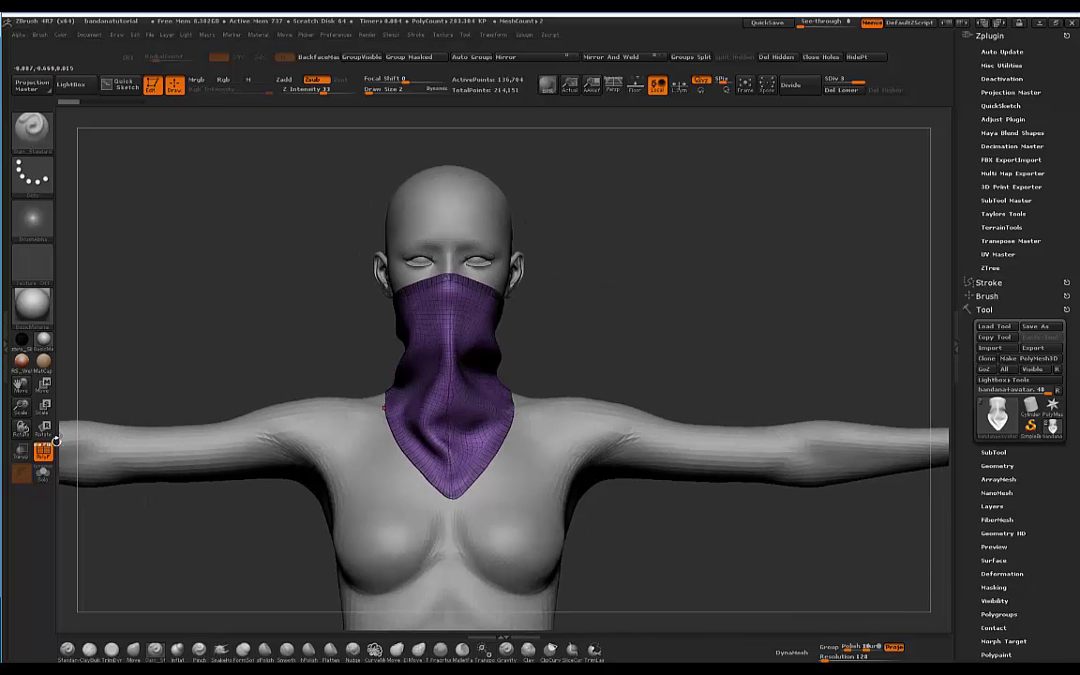
Step: Try to cut the bandana with a curved SliceCurve stroke down one side of its front, with the polyframe displayed
left_click(44, 454)
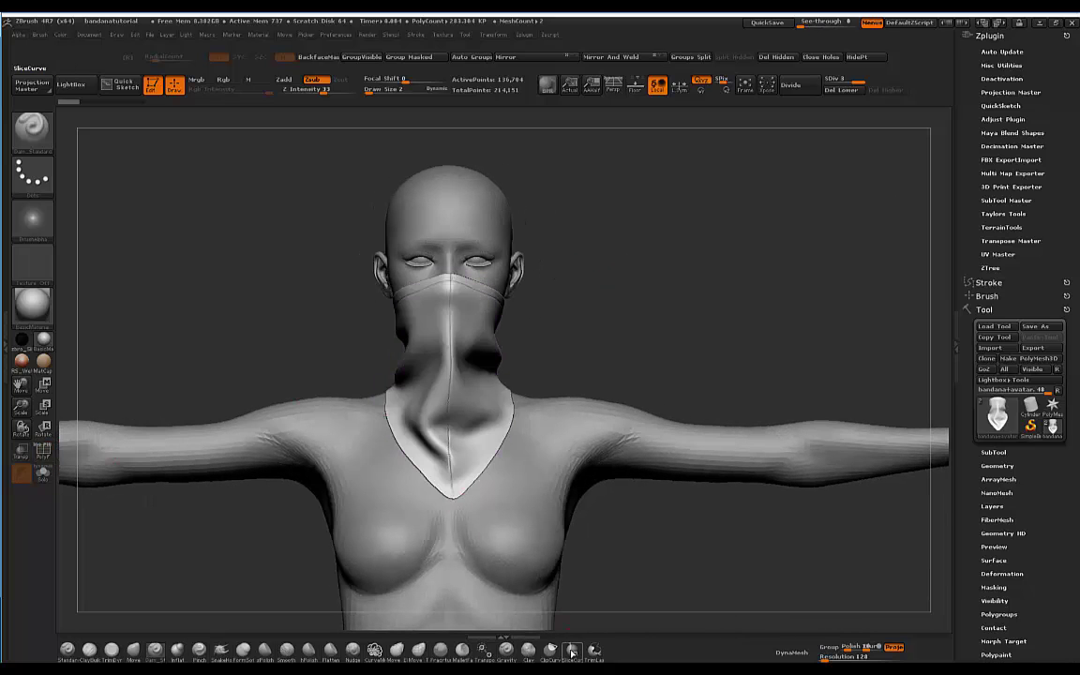
left_click(44, 453)
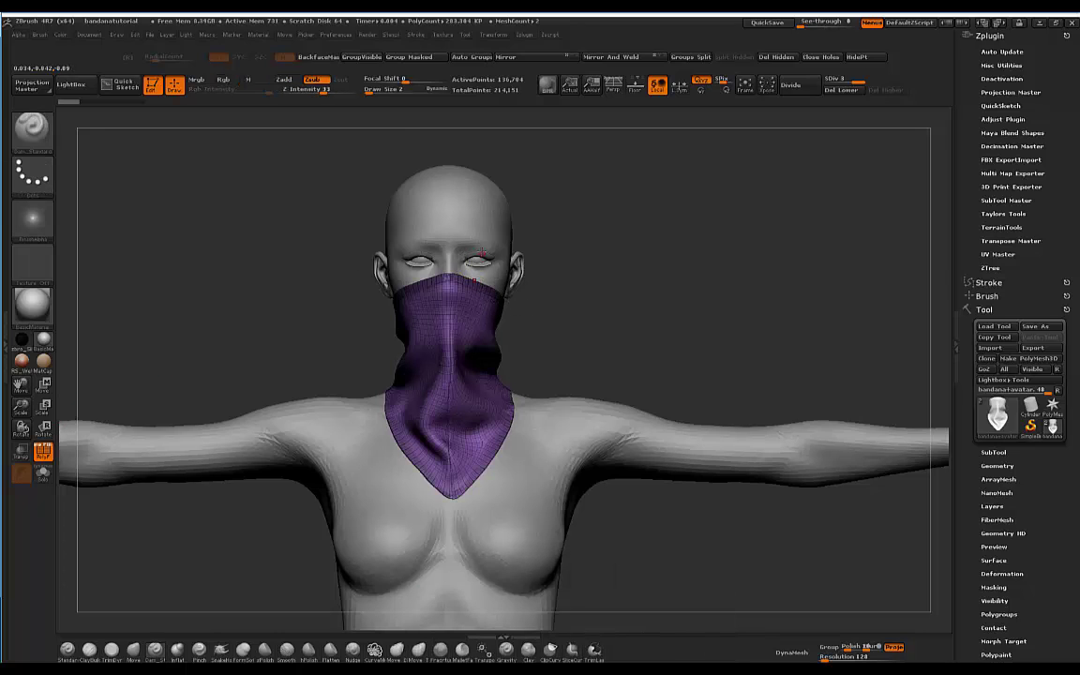
key("ctrl+shift")
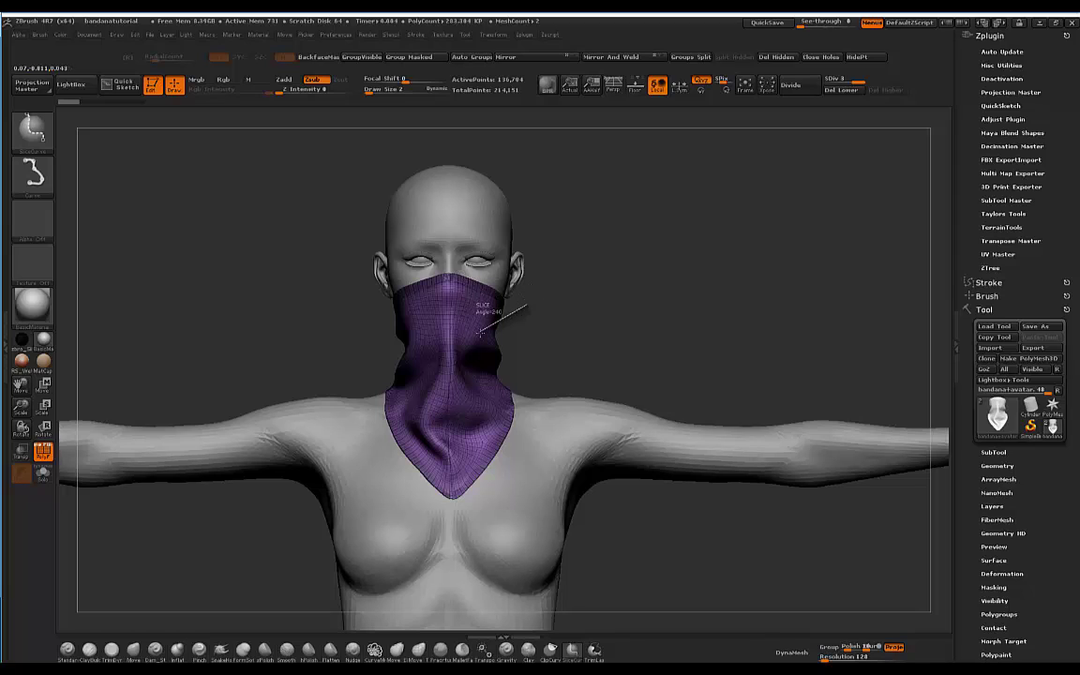
mouse_move(489, 320)
left_mouse_down("ctrl+shift")
mouse_move(480, 384)
mouse_move(493, 398)
left_mouse_up("ctrl+shift")
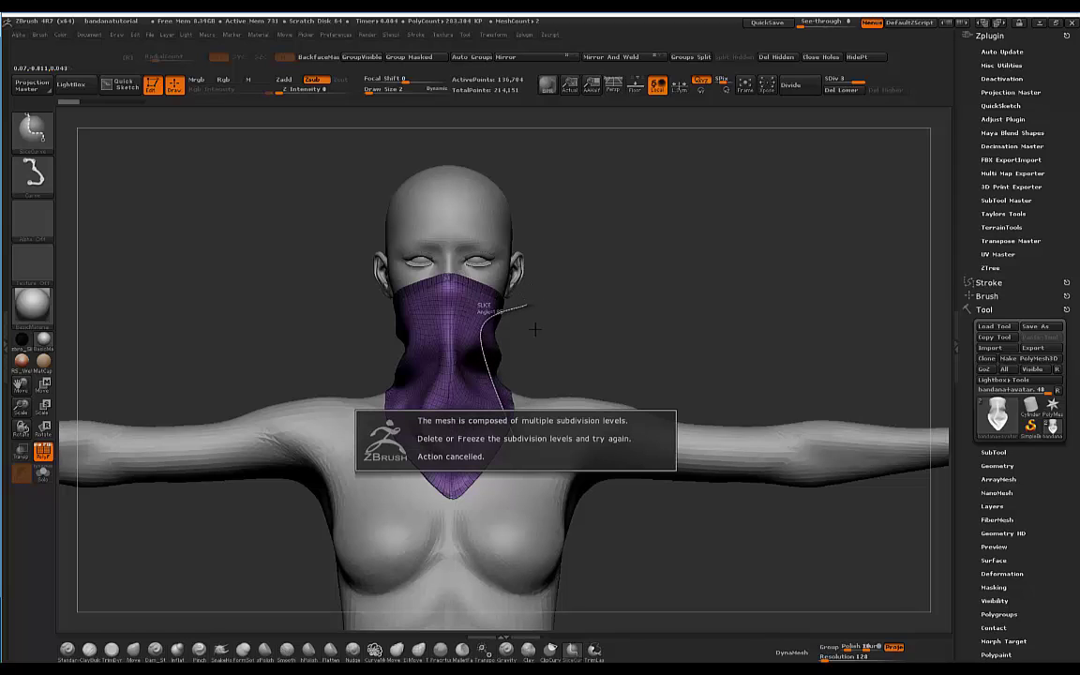
mouse_move(685, 194)
left_mouse_down()
mouse_move(620, 241)
mouse_move(653, 279)
mouse_move(651, 320)
mouse_move(648, 240)
mouse_move(687, 173)
left_mouse_up()
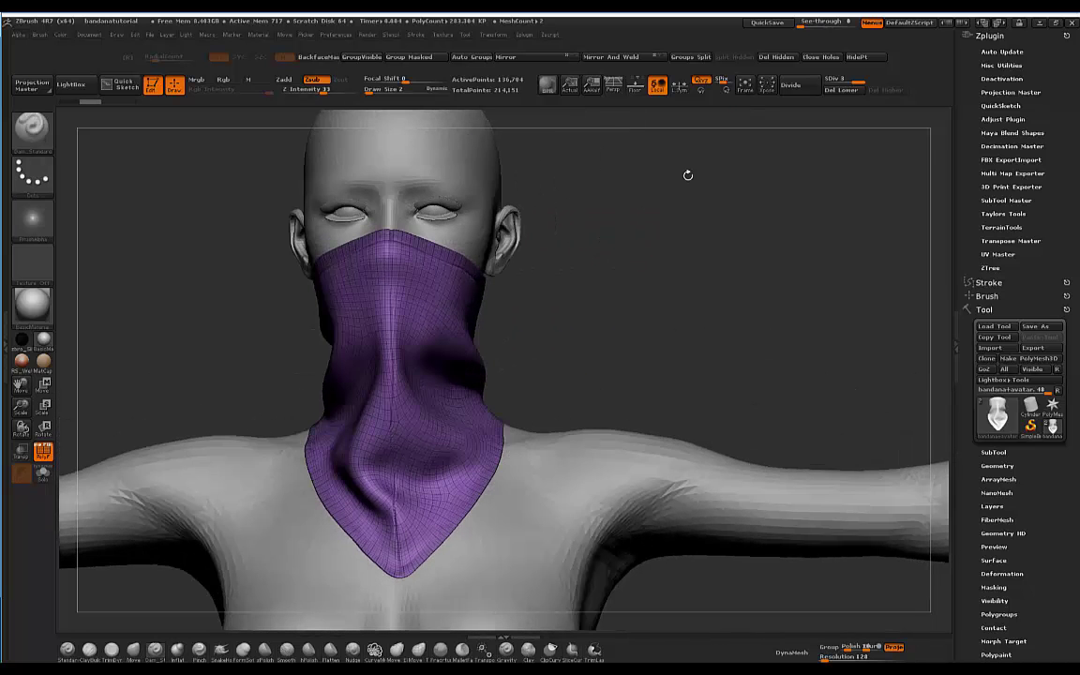
Step: Delete the bandana's lower subdivision levels and try a curved SliceCurve cut down the cloth on the avatar's left side
left_click(841, 90)
mouse_move(679, 245)
left_mouse_down()
mouse_move(675, 258)
mouse_move(492, 267)
mouse_move(494, 394)
mouse_move(510, 480)
left_mouse_up()
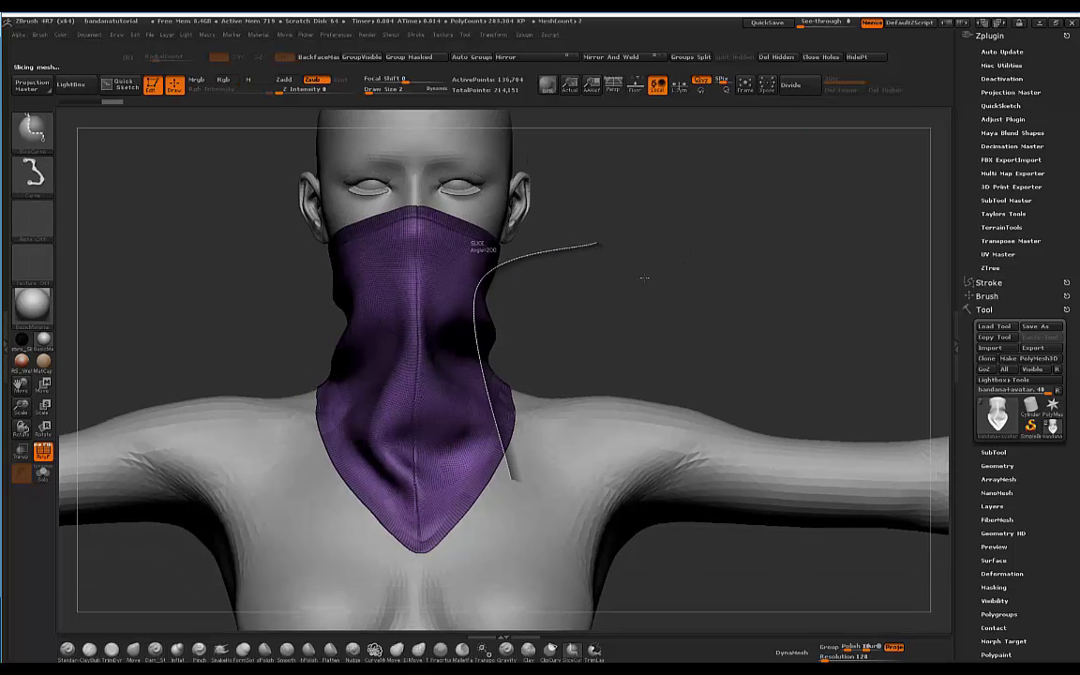
left_click_drag(566, 261, 511, 314)
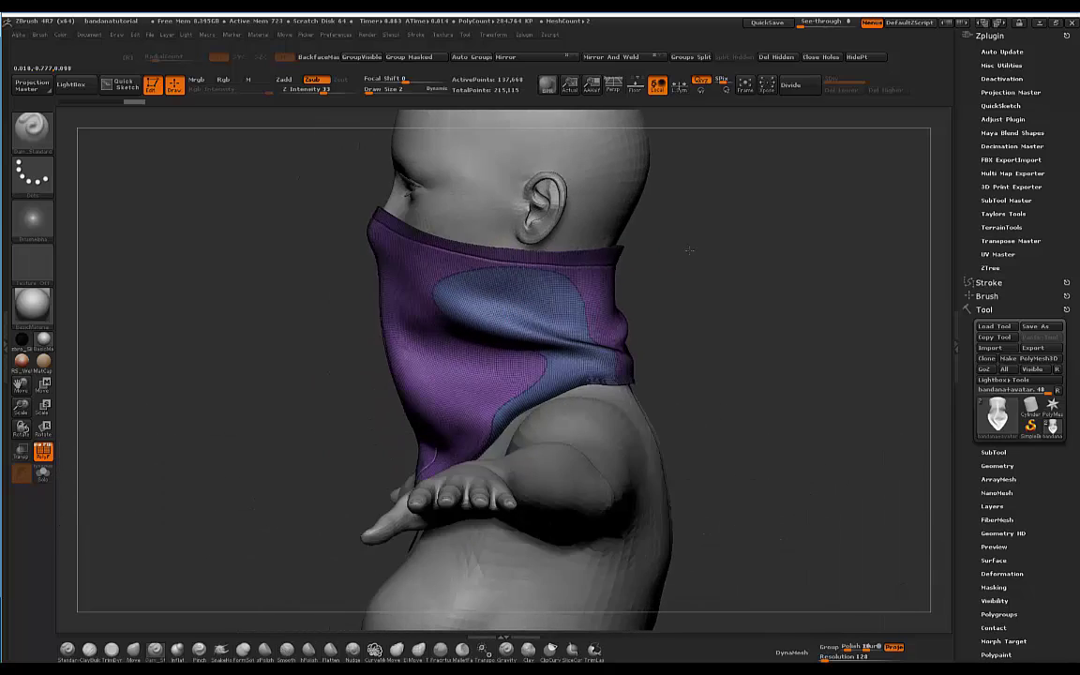
left_click_drag(688, 250, 513, 299)
mouse_move(589, 259)
left_mouse_down()
mouse_move(532, 264)
mouse_move(604, 265)
mouse_move(596, 241)
mouse_move(469, 261)
left_mouse_up()
key("ctrl+z")
Step: Try another curved SliceCurve cut from beside the cheek down past the bandana's lower edge, then undo it
key("ctrl+shift")
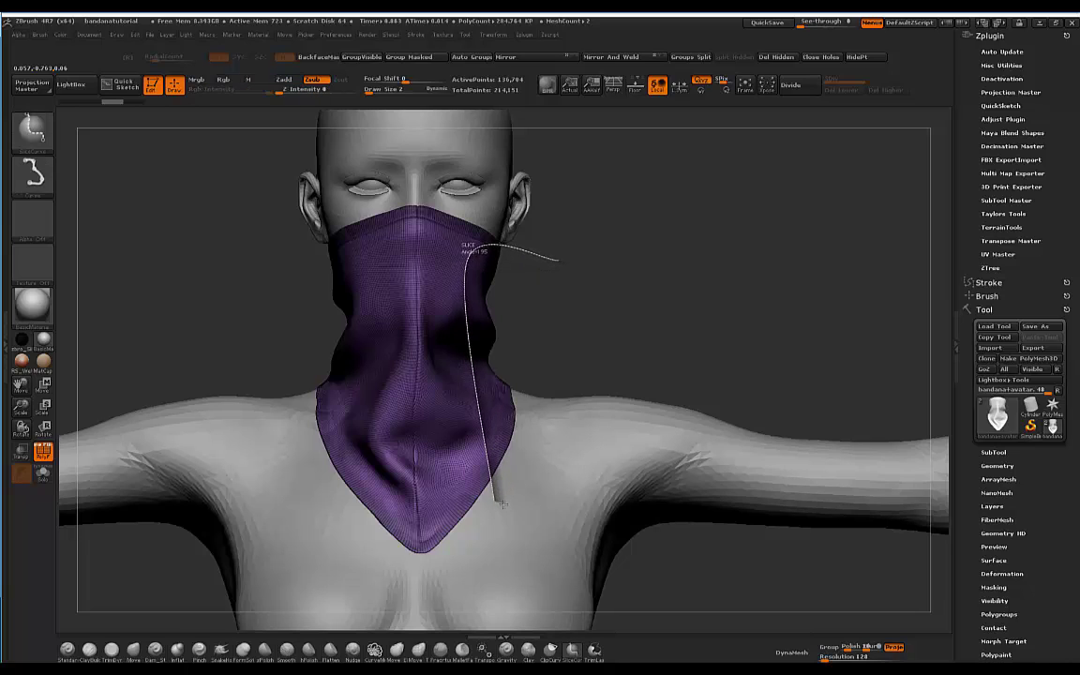
left_click_drag(493, 512, 493, 514, "ctrl+shift")
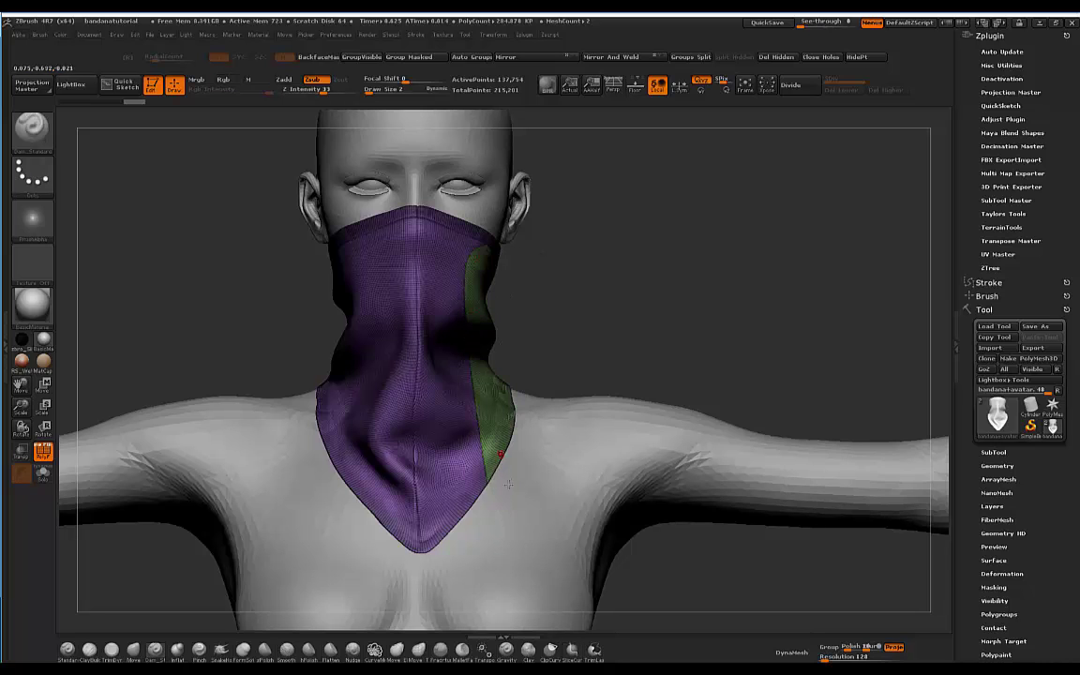
mouse_move(602, 223)
left_mouse_down()
mouse_move(520, 228)
mouse_move(605, 241)
mouse_move(598, 224)
left_mouse_up()
key("ctrl+z")
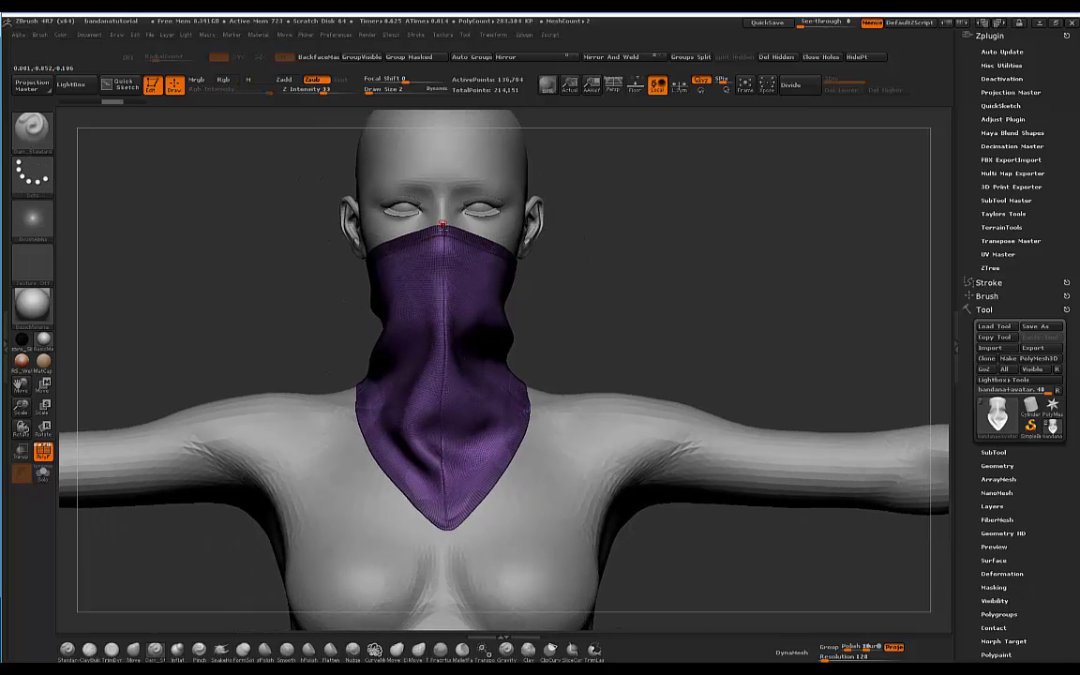
Step: Set the SliceCurve brush's stroke type to Lasso
left_click_drag(609, 270, 584, 248)
key("ctrl+shift")
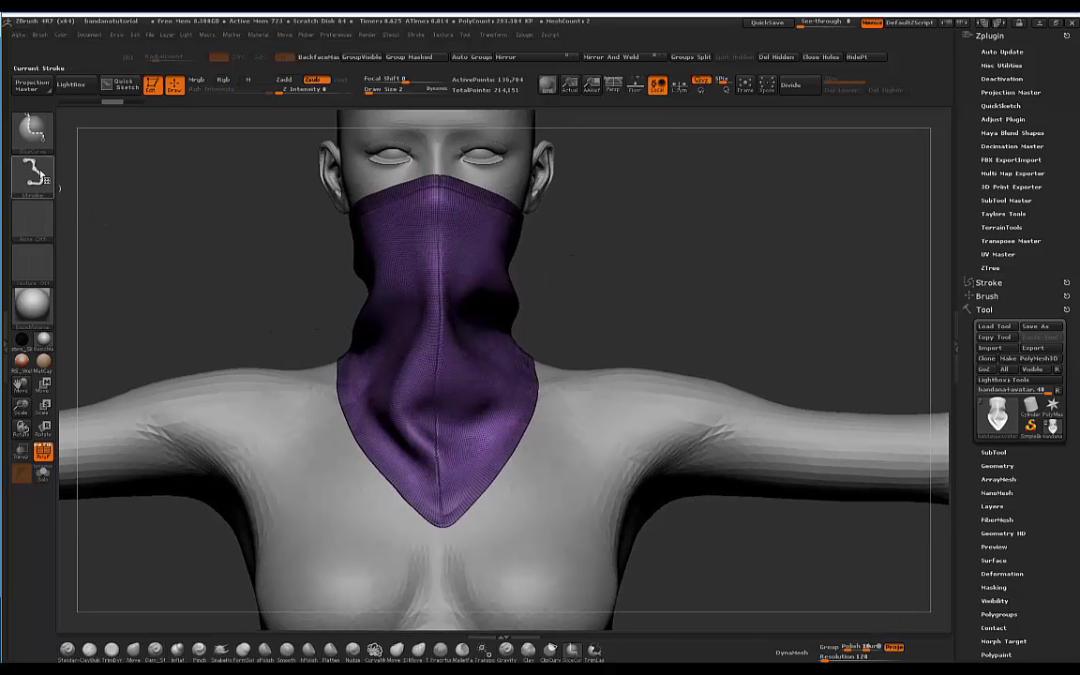
left_click(35, 176)
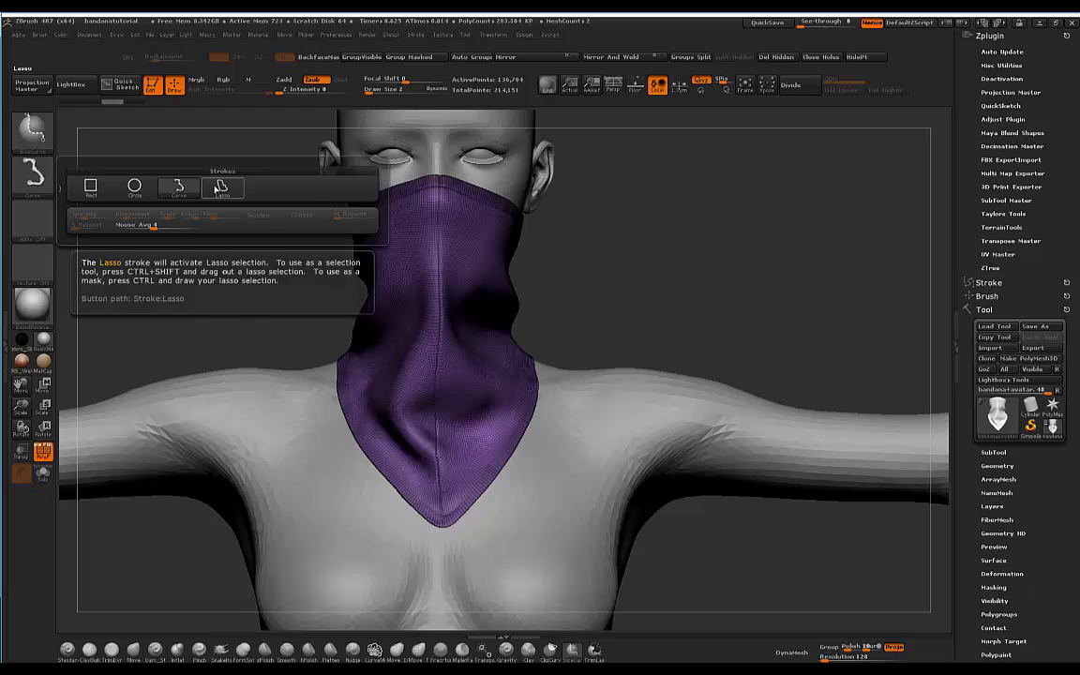
left_click(213, 188)
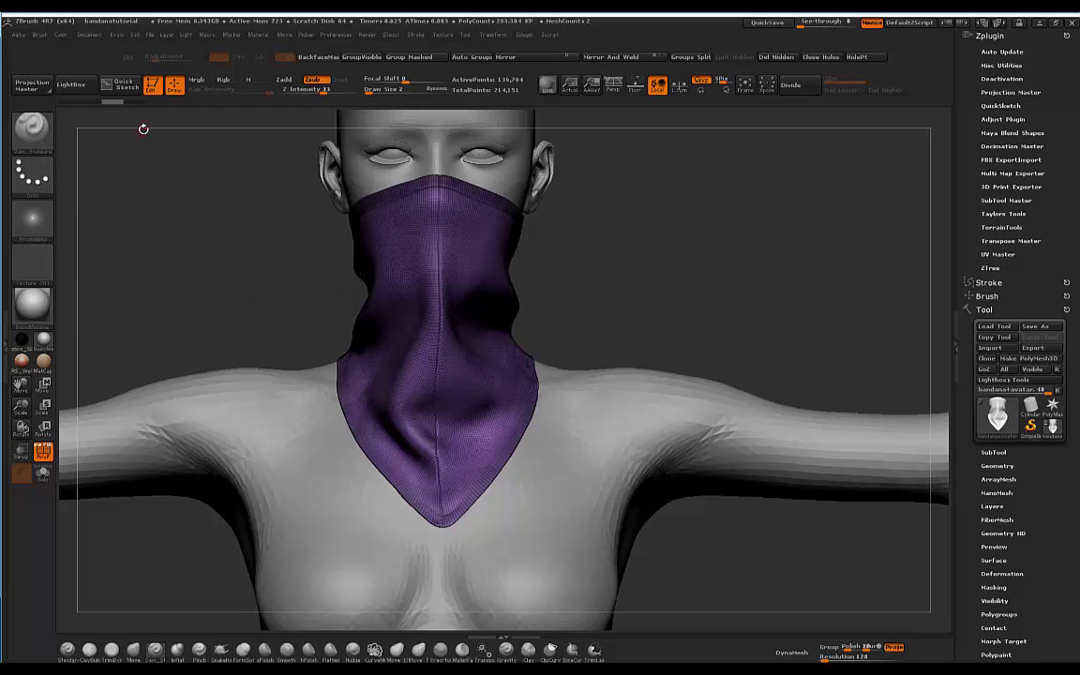
left_click(33, 175)
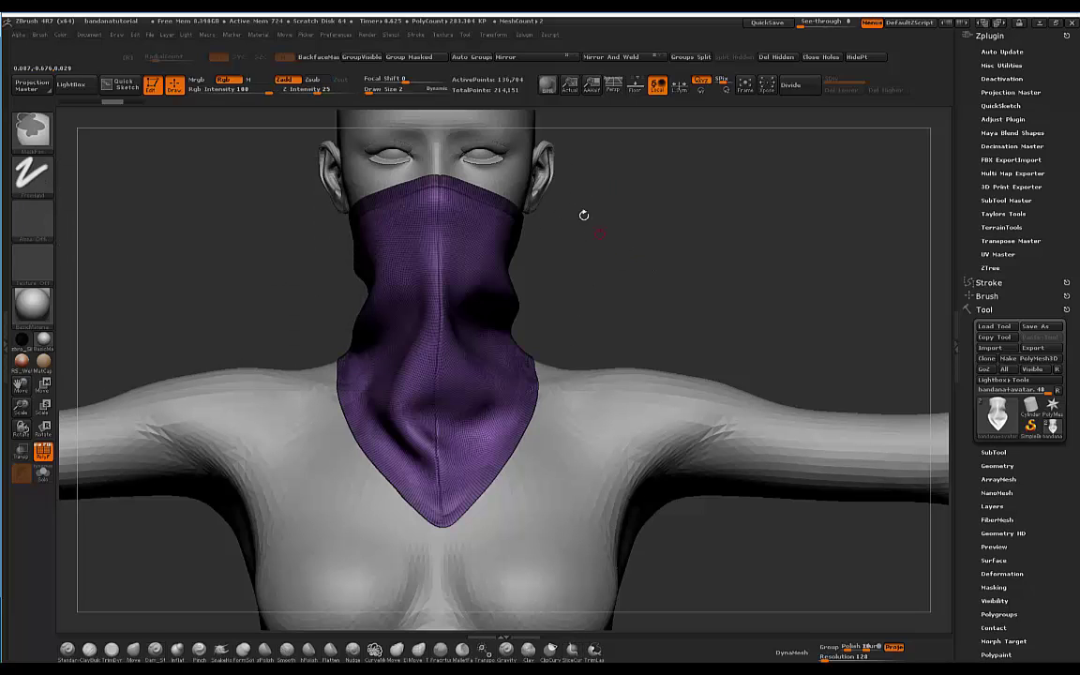
left_click_drag(618, 216, 602, 227, "alt")
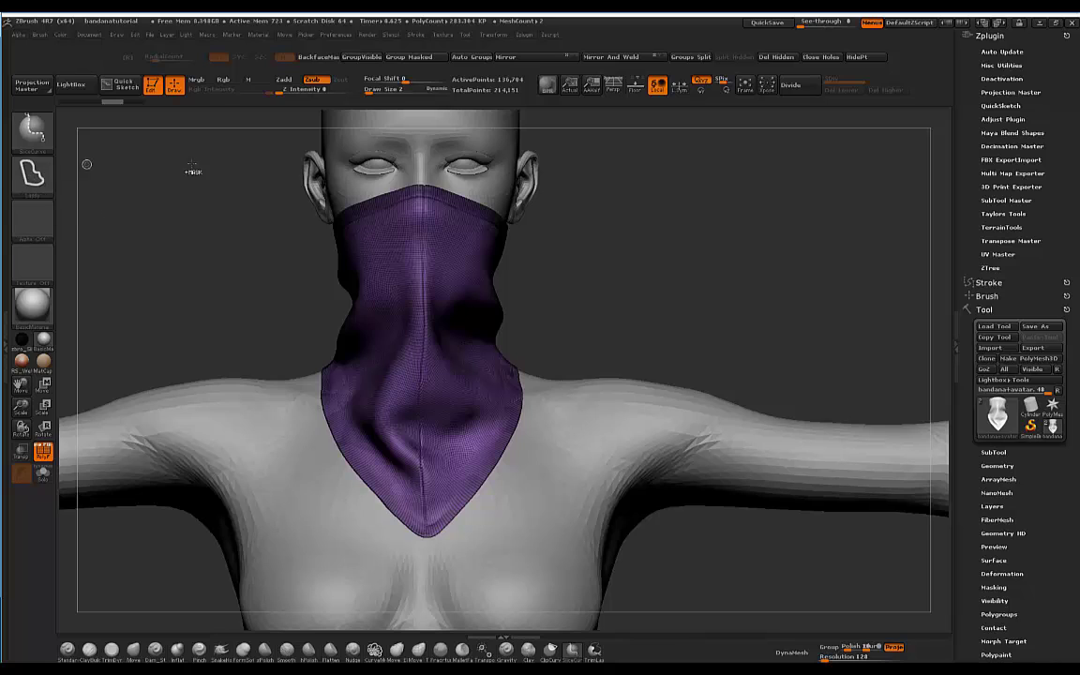
Step: Slice the bandana along its front centre seam with a lasso around the avatar's left half, and display the polyframe
mouse_move(193, 174)
left_mouse_down()
mouse_move(554, 233)
mouse_move(437, 267)
left_mouse_up()
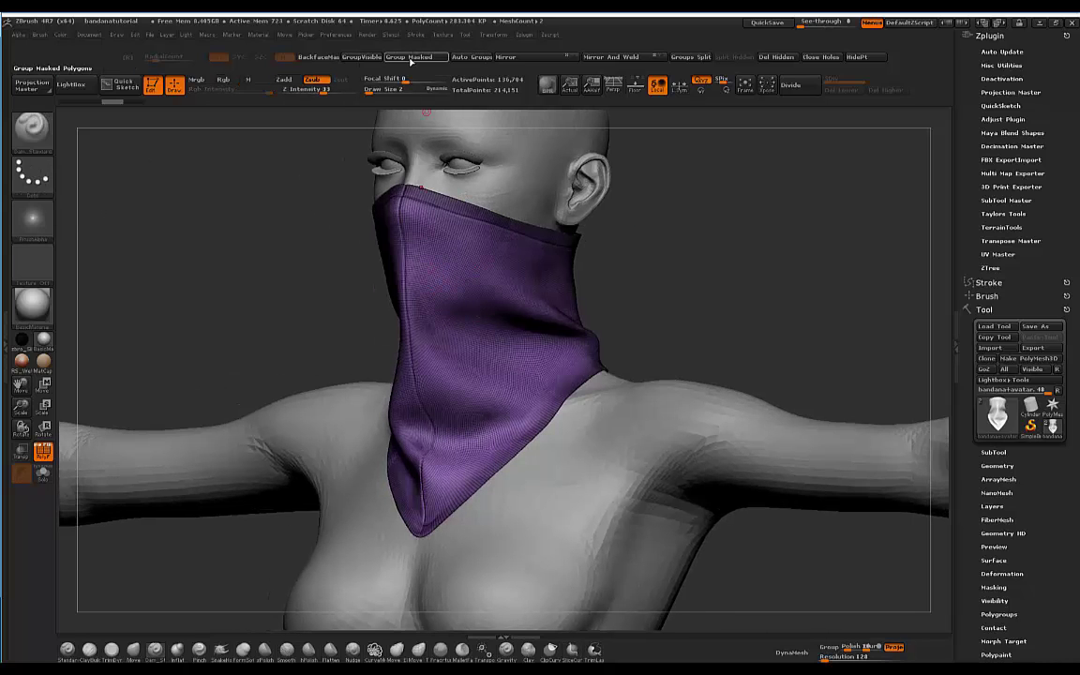
left_click_drag(581, 220, 454, 270)
left_click_drag(634, 204, 453, 250)
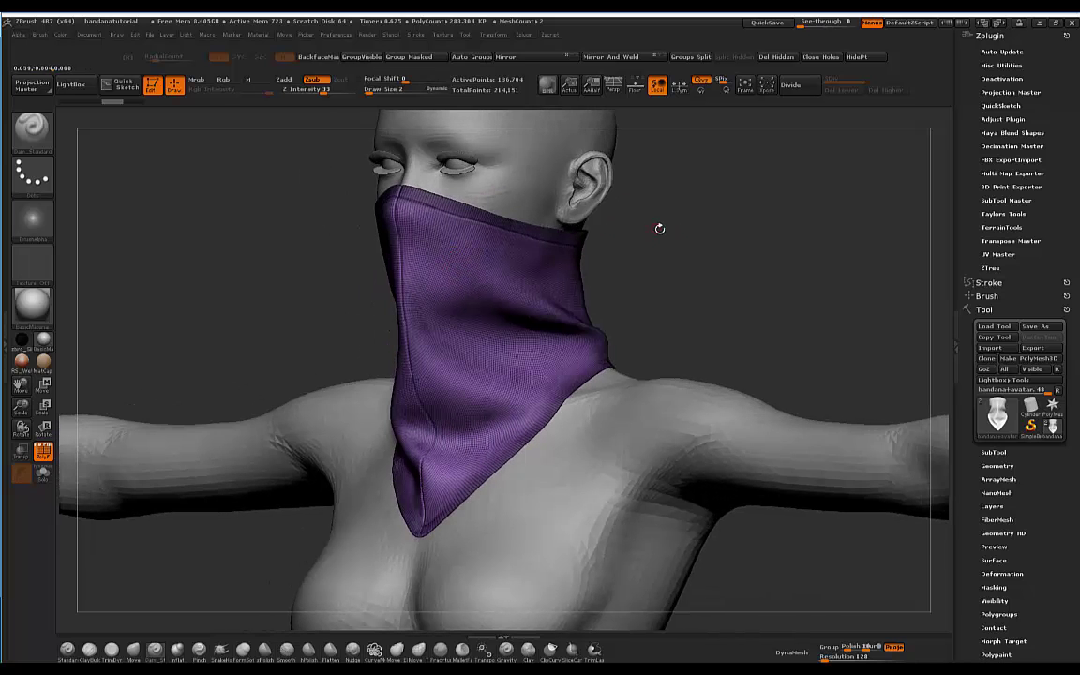
left_click_drag(660, 228, 701, 227)
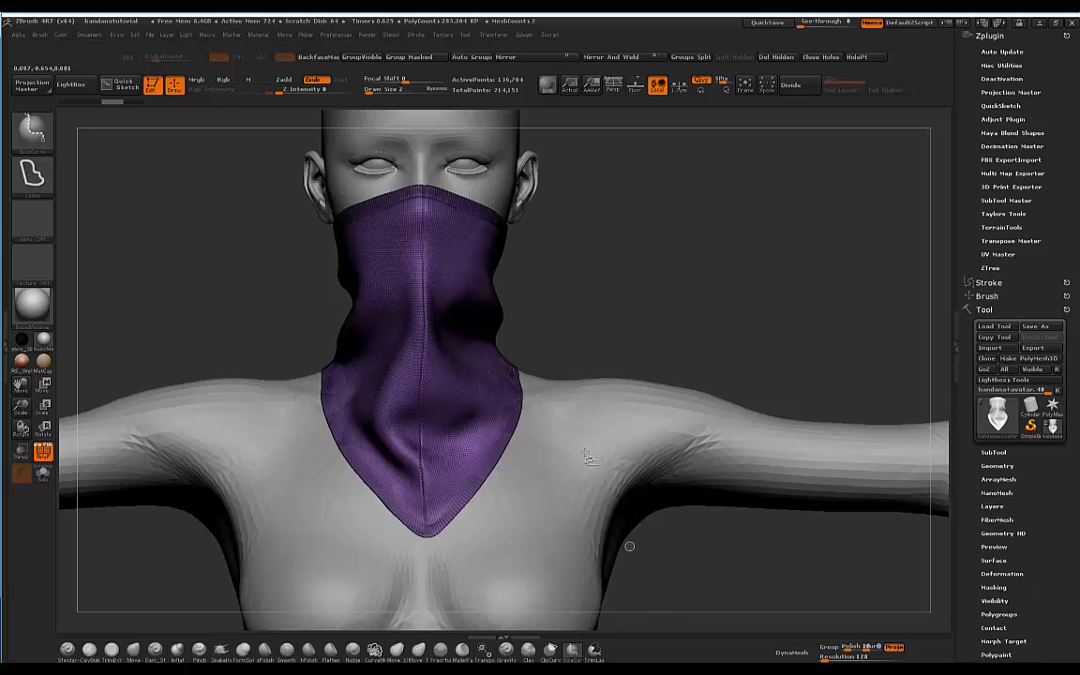
key("ctrl")
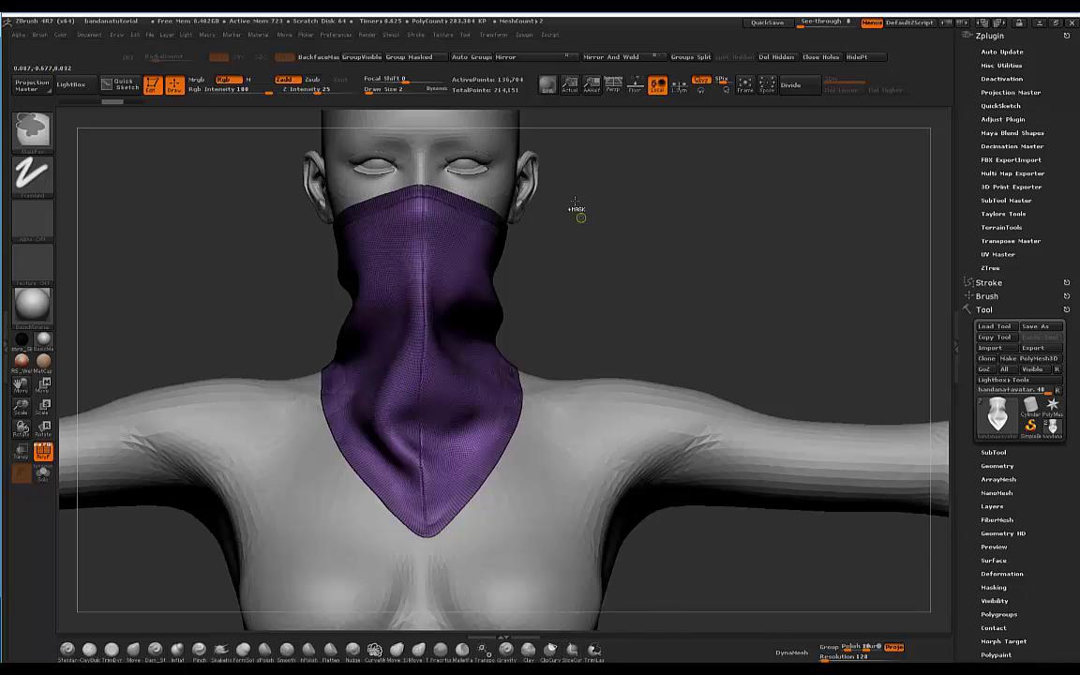
key("ctrl+shift")
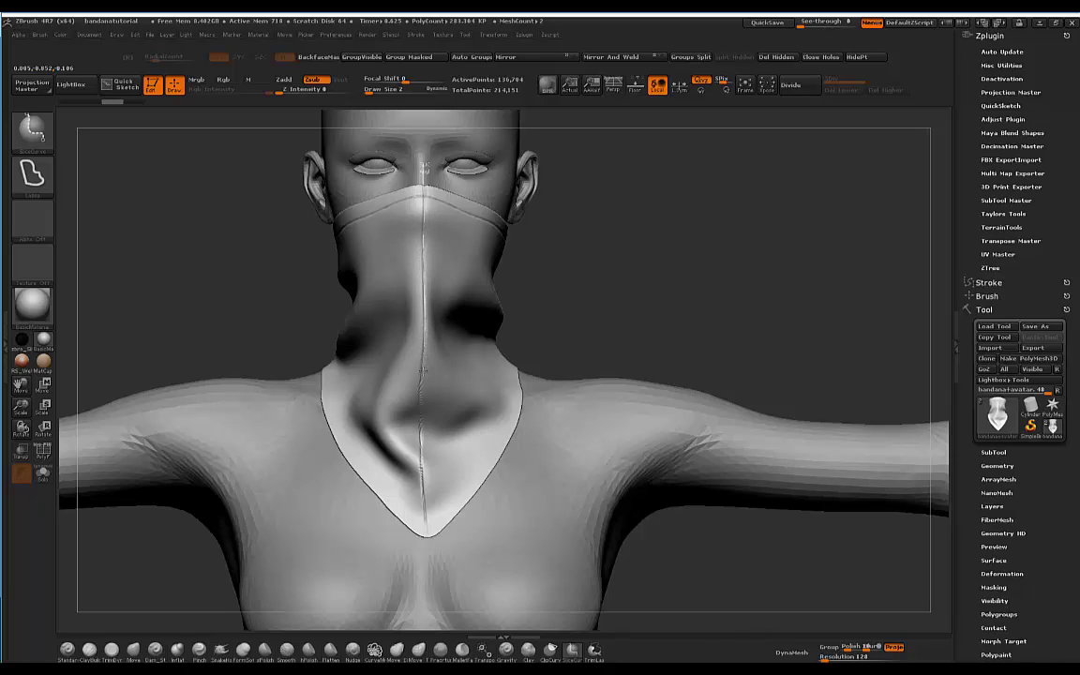
left_click_drag(423, 371, 415, 379, "ctrl+shift")
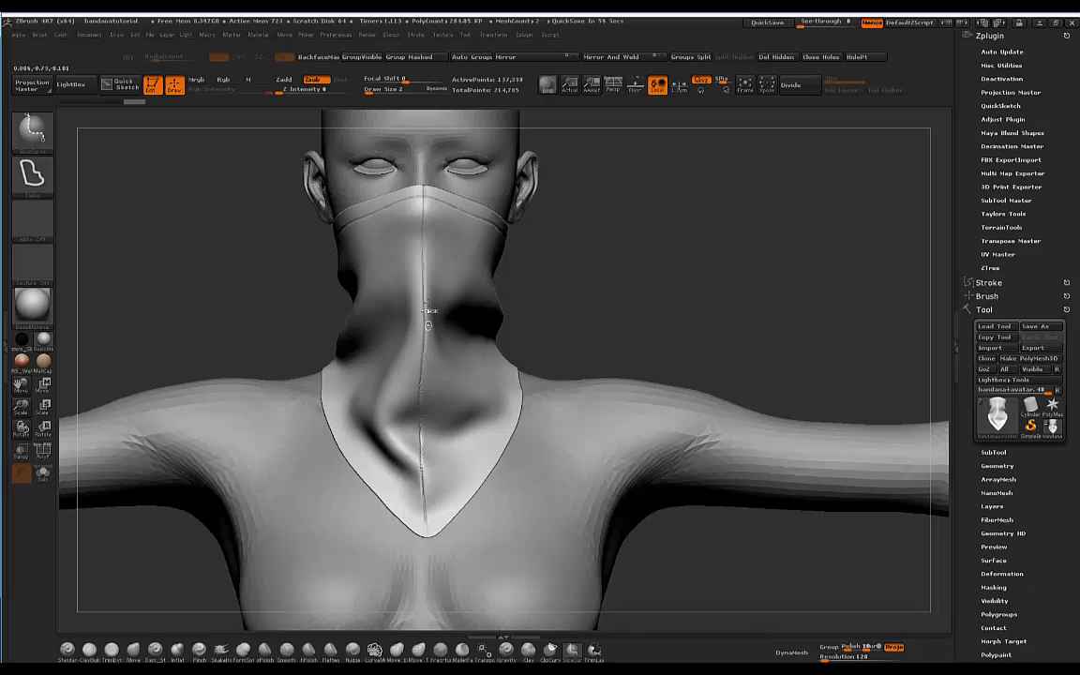
left_click_drag(632, 256, 630, 233, "alt")
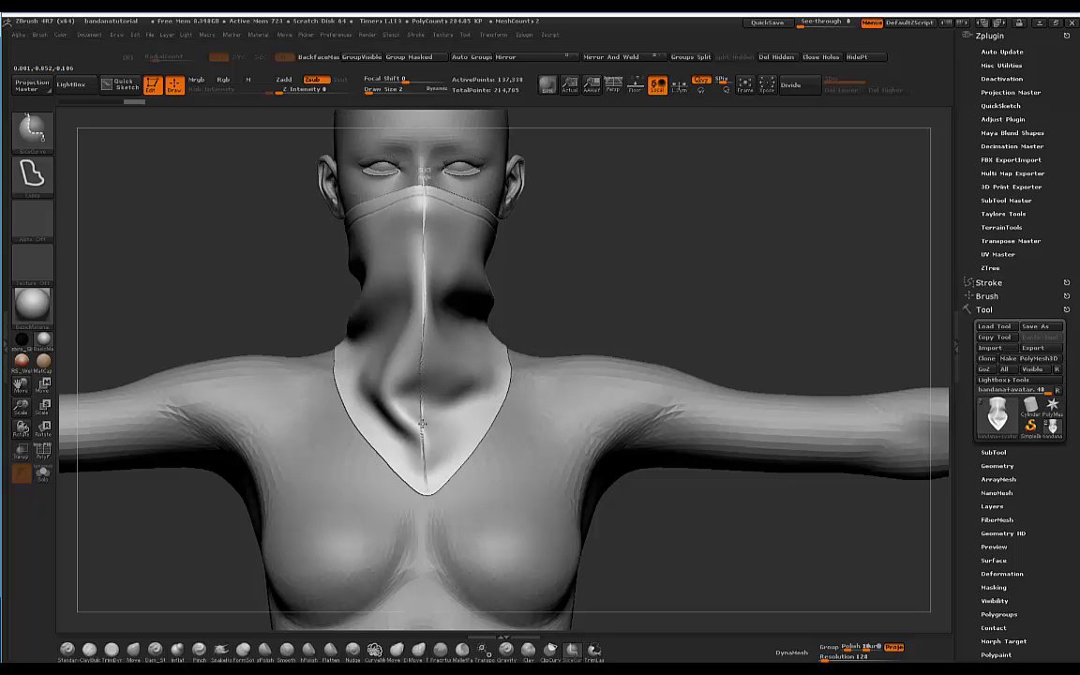
mouse_move(422, 422)
left_mouse_down()
mouse_move(423, 484)
mouse_move(438, 495)
mouse_move(521, 448)
mouse_move(600, 354)
mouse_move(617, 173)
mouse_move(602, 156)
left_mouse_up()
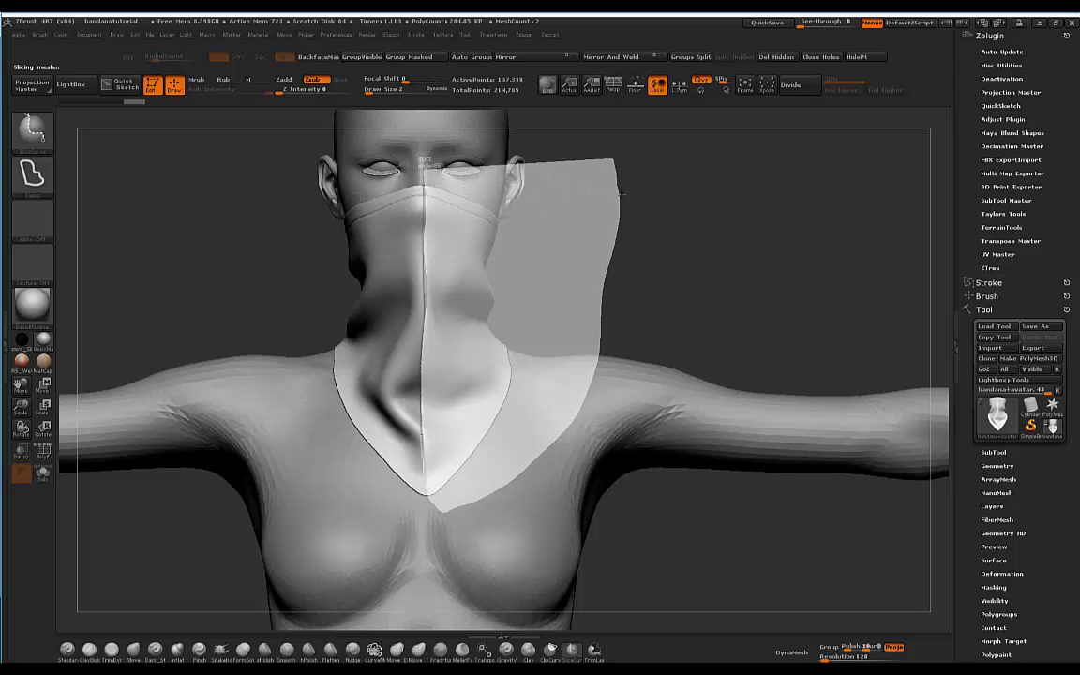
key("shift+f")
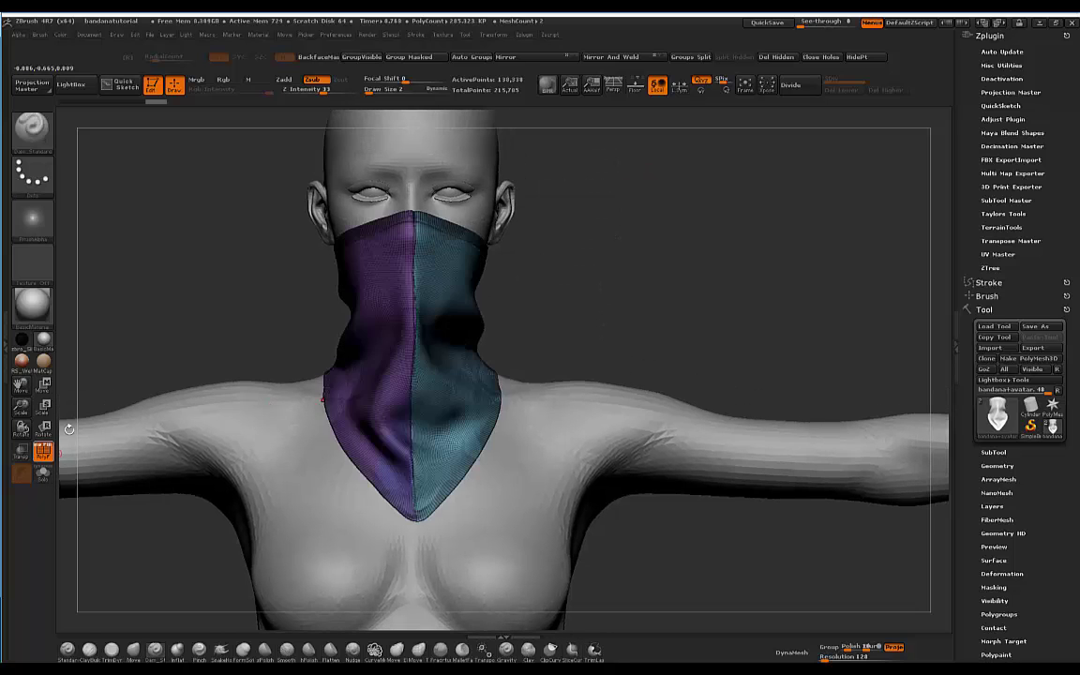
Step: Examine the polygroup border along the front centre seam, close up at the hem and over the whole bandana
left_click_drag(577, 300, 650, 345, "alt")
left_click_drag(739, 369, 382, 509, "alt")
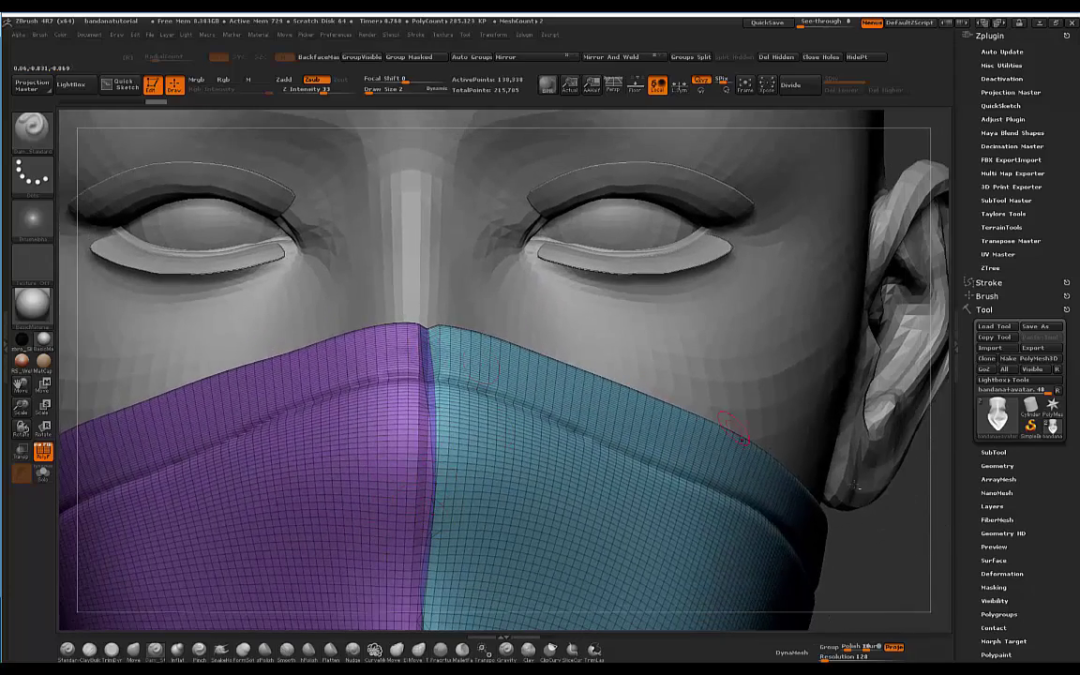
left_click_drag(736, 427, 743, 335)
left_click_drag(643, 240, 624, 272)
left_click_drag(557, 321, 521, 209)
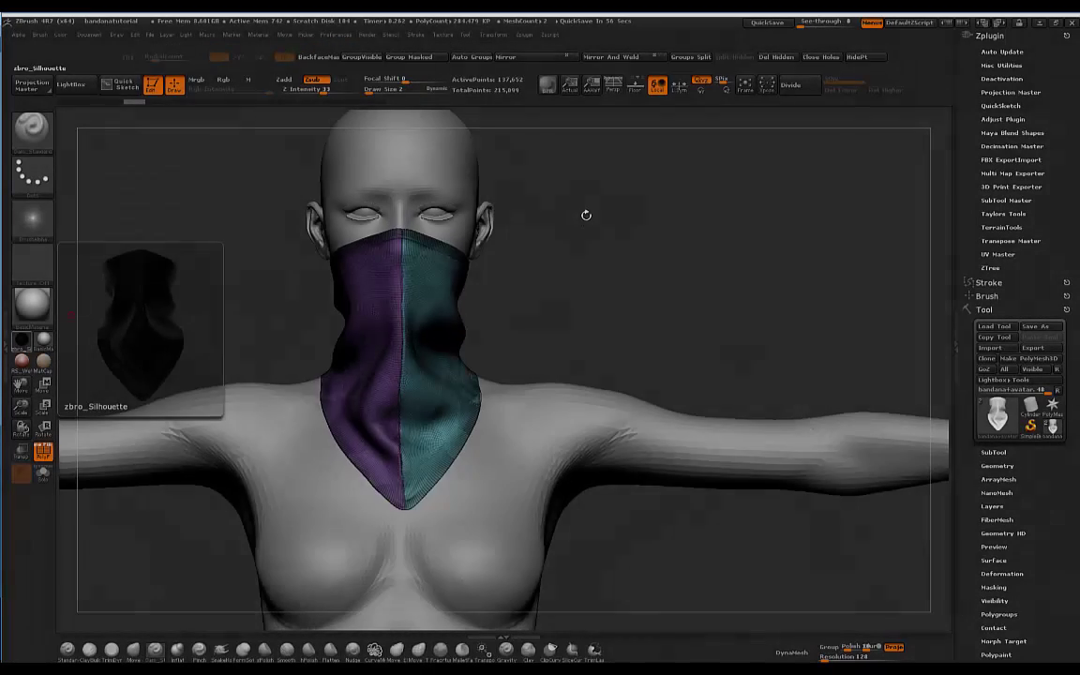
mouse_move(586, 214)
left_mouse_down()
mouse_move(592, 192)
mouse_move(592, 217)
left_mouse_up()
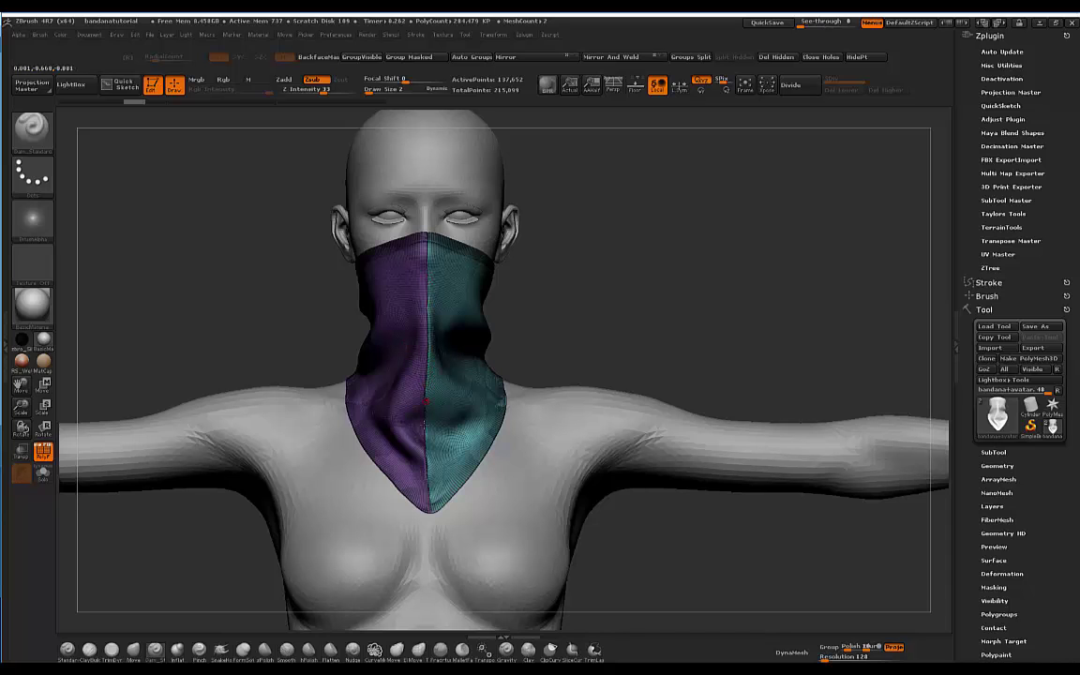
Step: Slice the top hem band into separate polygroups with a side-view lasso following the hem seam, and check both sides
left_click_drag(609, 278, 403, 242)
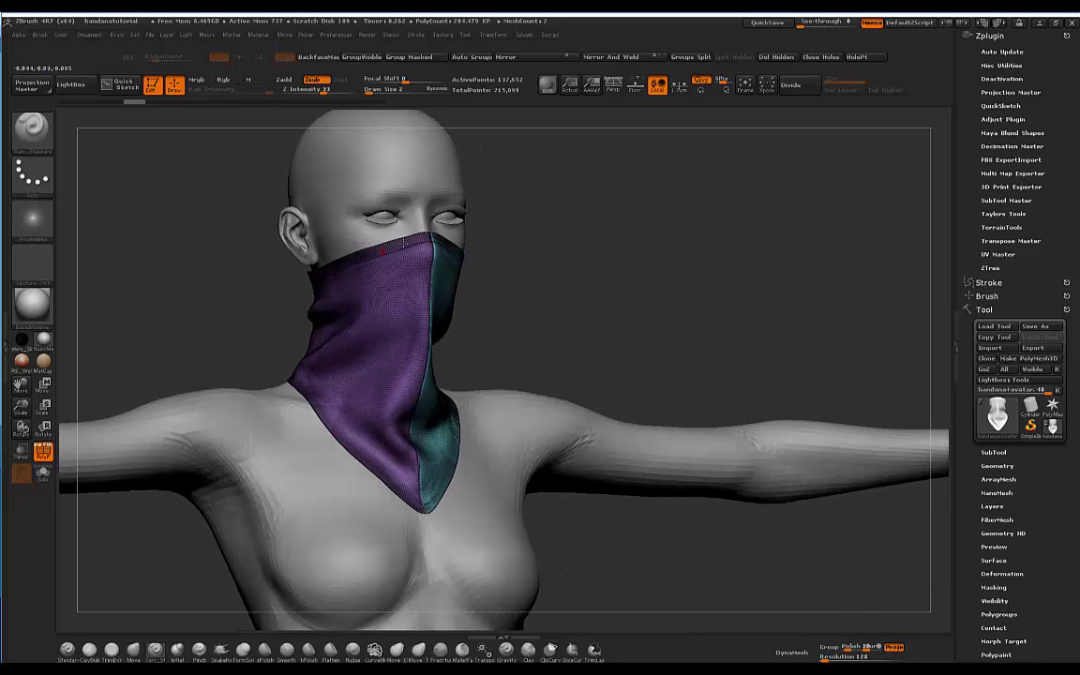
left_click_drag(549, 227, 665, 275)
key("ctrl+shift")
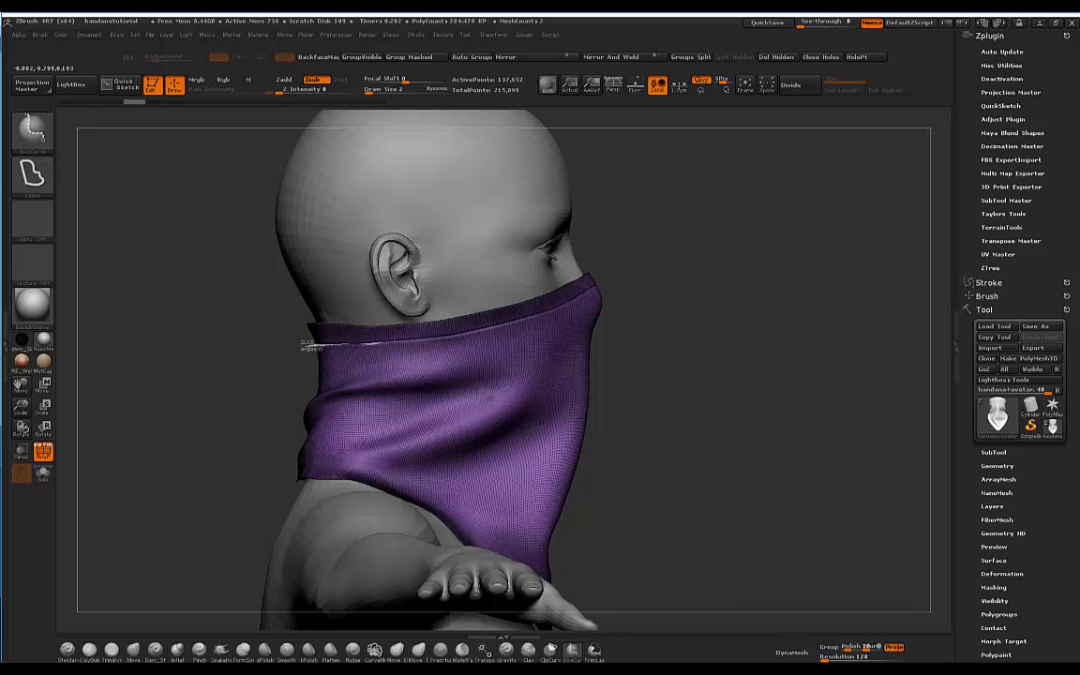
mouse_move(364, 336)
left_mouse_down("ctrl+shift")
mouse_move(558, 306)
mouse_move(603, 271)
mouse_move(597, 250)
mouse_move(399, 270)
mouse_move(260, 304)
mouse_move(262, 321)
left_mouse_up("ctrl+shift")
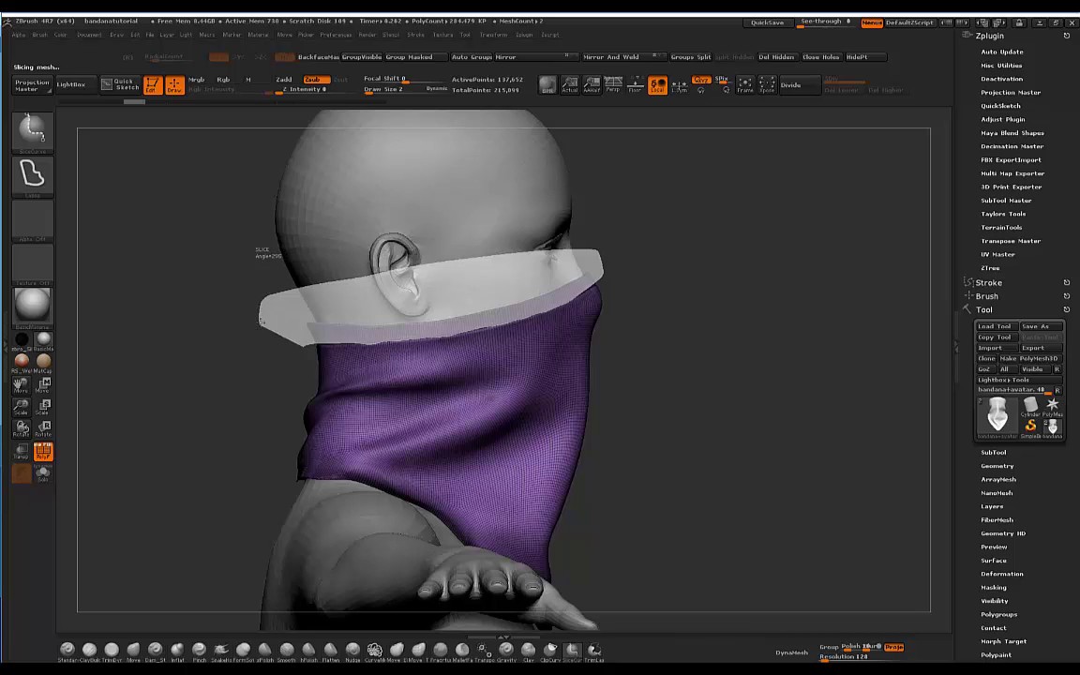
left_click_drag(746, 201, 691, 223)
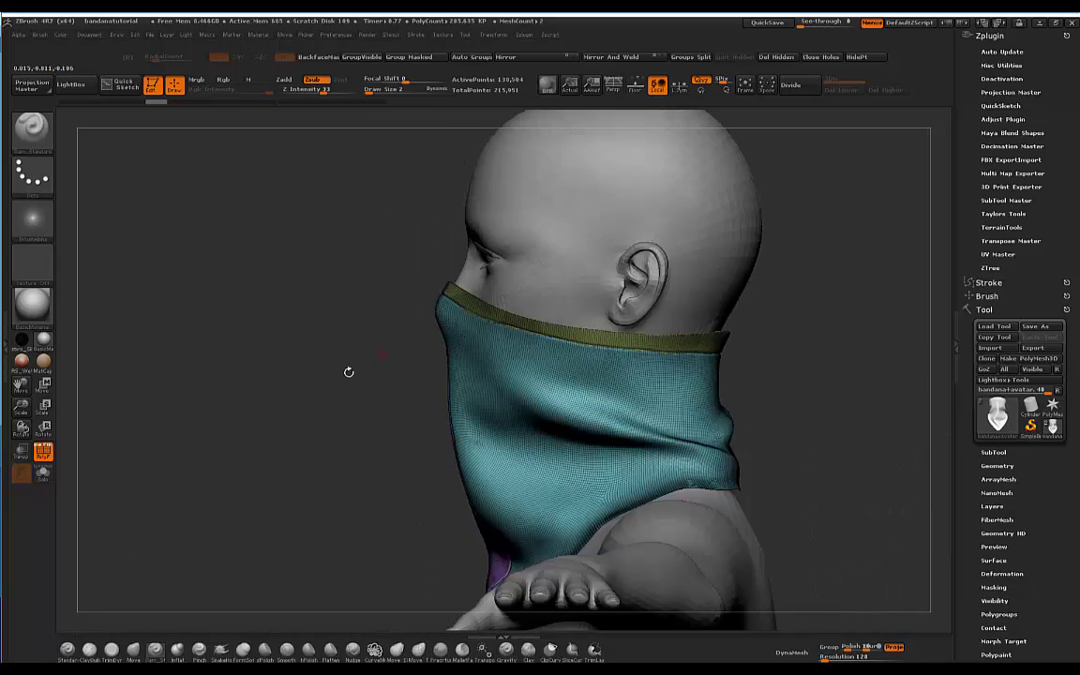
left_click_drag(348, 372, 532, 296)
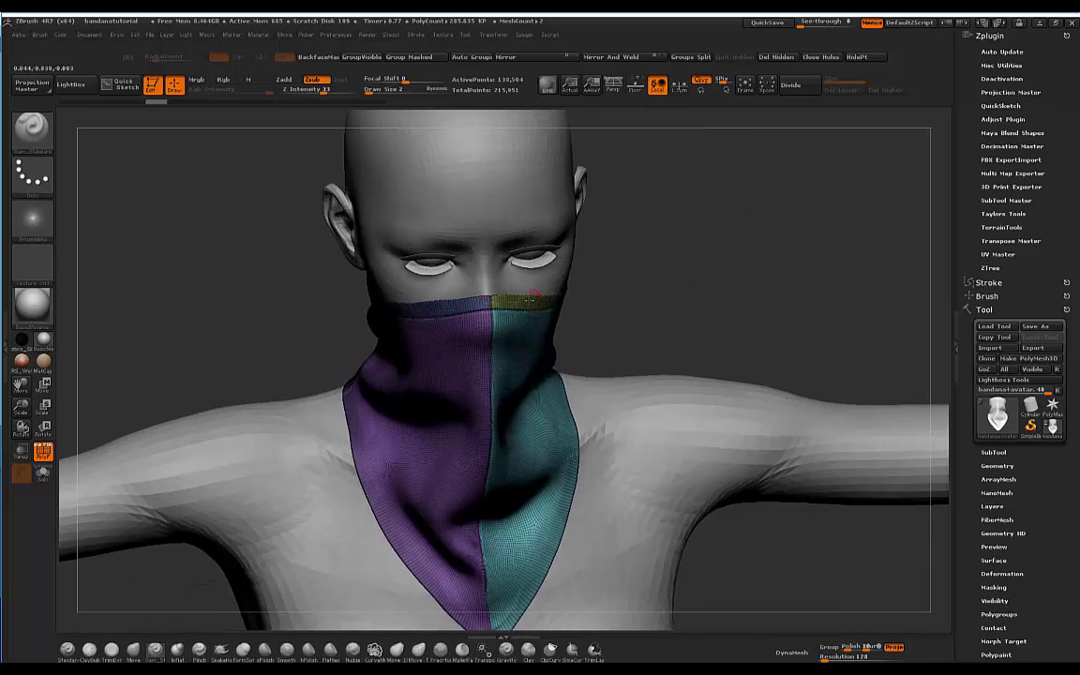
left_click_drag(653, 225, 572, 282)
left_click_drag(649, 314, 562, 330)
Step: Isolate the top hem bands by hiding the purple and teal polygroups of the bandana's body
left_click(458, 369, "ctrl+shift")
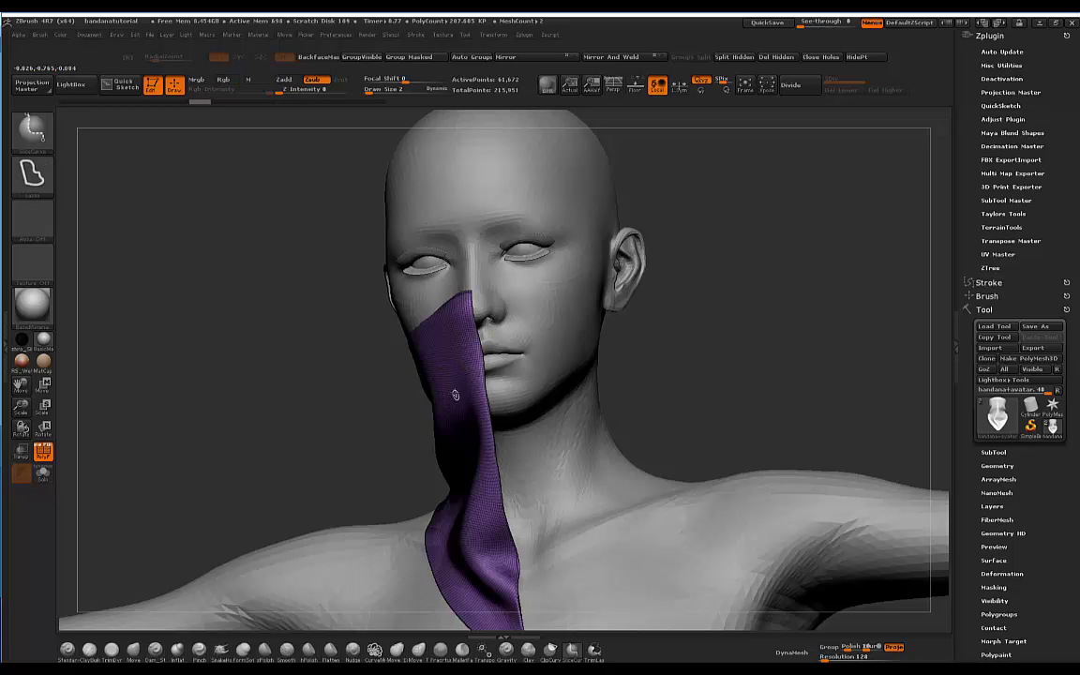
left_click(456, 391, "ctrl+shift")
left_click(545, 357, "ctrl+shift")
left_click_drag(681, 289, 642, 287)
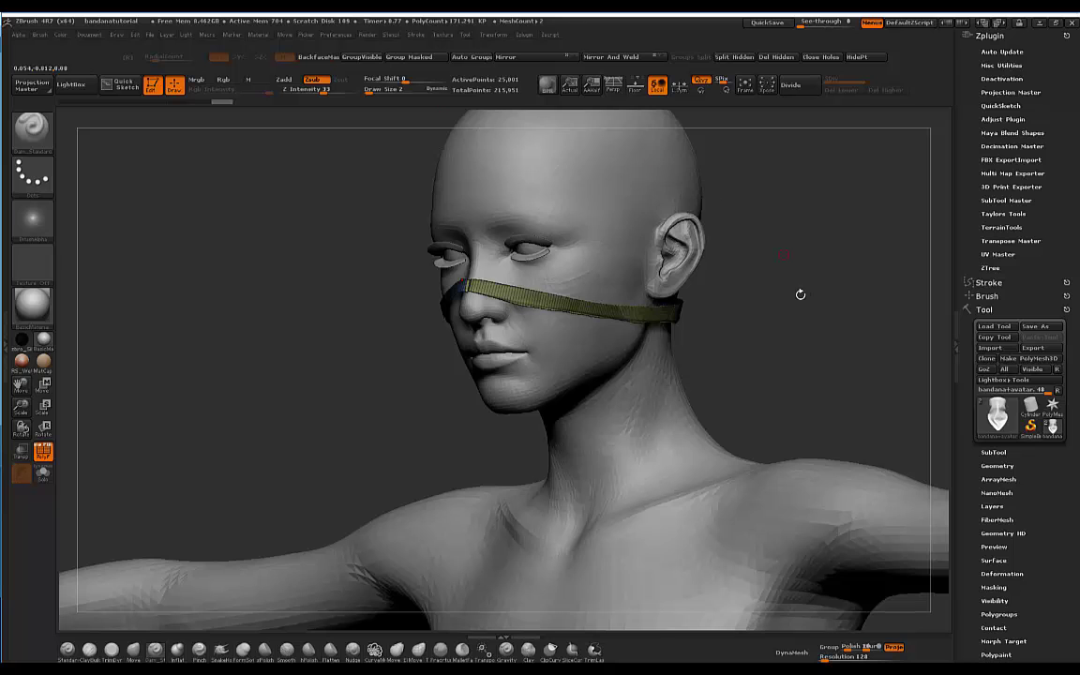
Step: Examine the cut lower edge of the hem bands from both sides, and the polygroup borders across the whole bandana
mouse_move(800, 294)
left_mouse_down("alt")
mouse_move(858, 306)
mouse_move(834, 329)
mouse_move(727, 378)
mouse_move(578, 375)
left_mouse_up("alt")
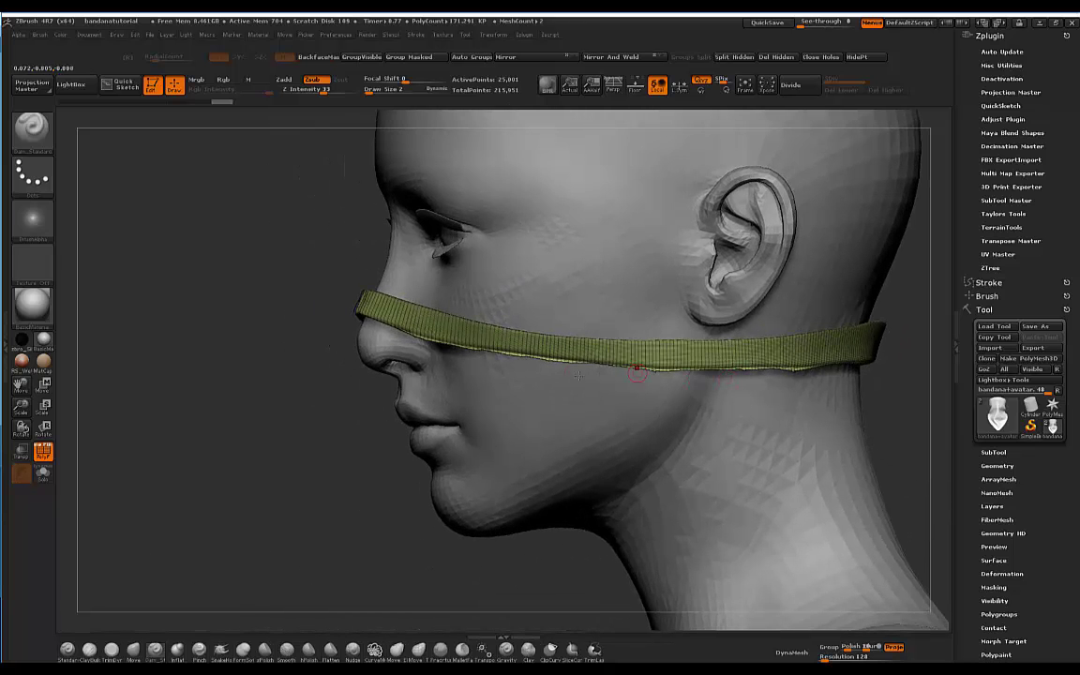
left_click_drag(336, 446, 368, 400)
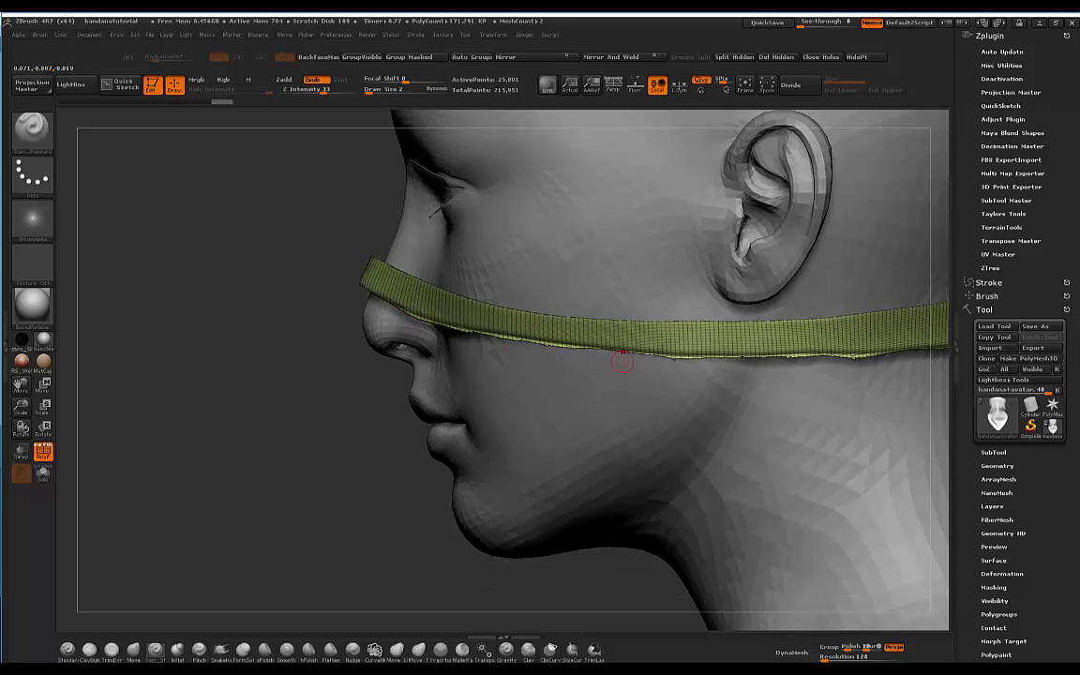
left_click_drag(291, 443, 341, 359)
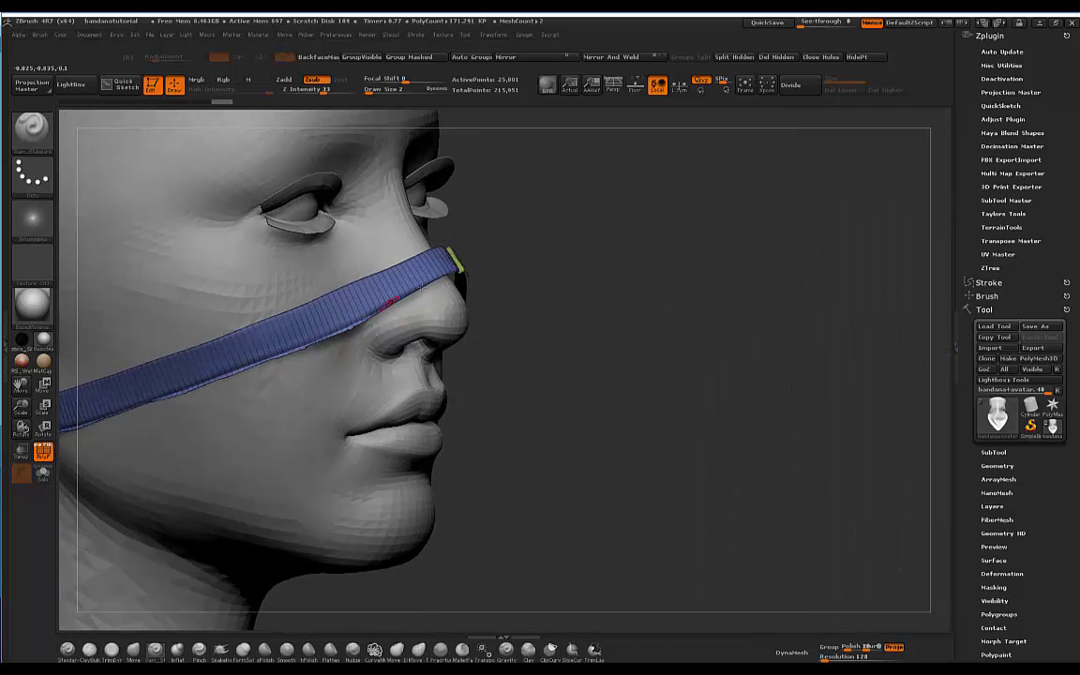
left_click_drag(392, 301, 527, 332)
left_click_drag(748, 352, 716, 349)
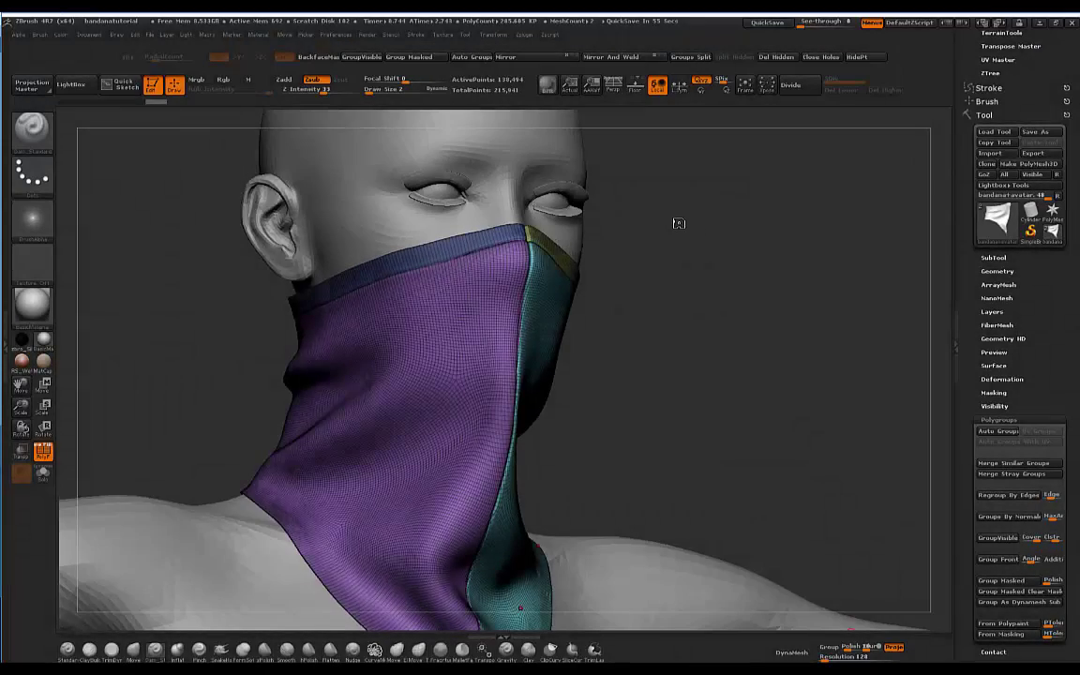
left_click_drag(676, 224, 439, 258)
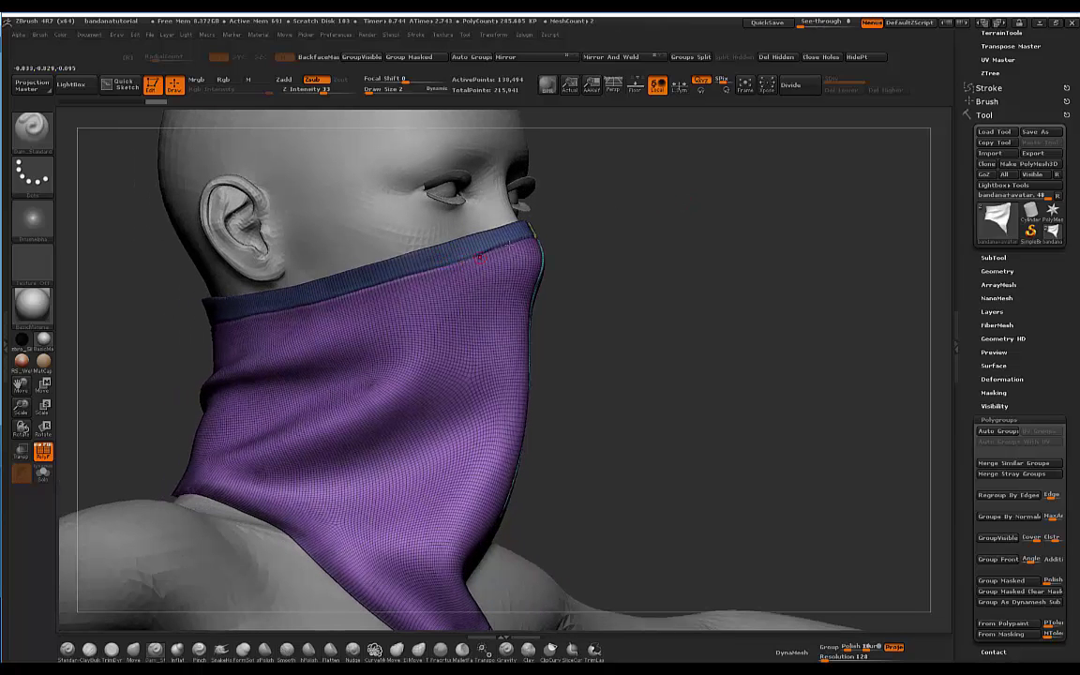
left_click_drag(603, 213, 498, 241)
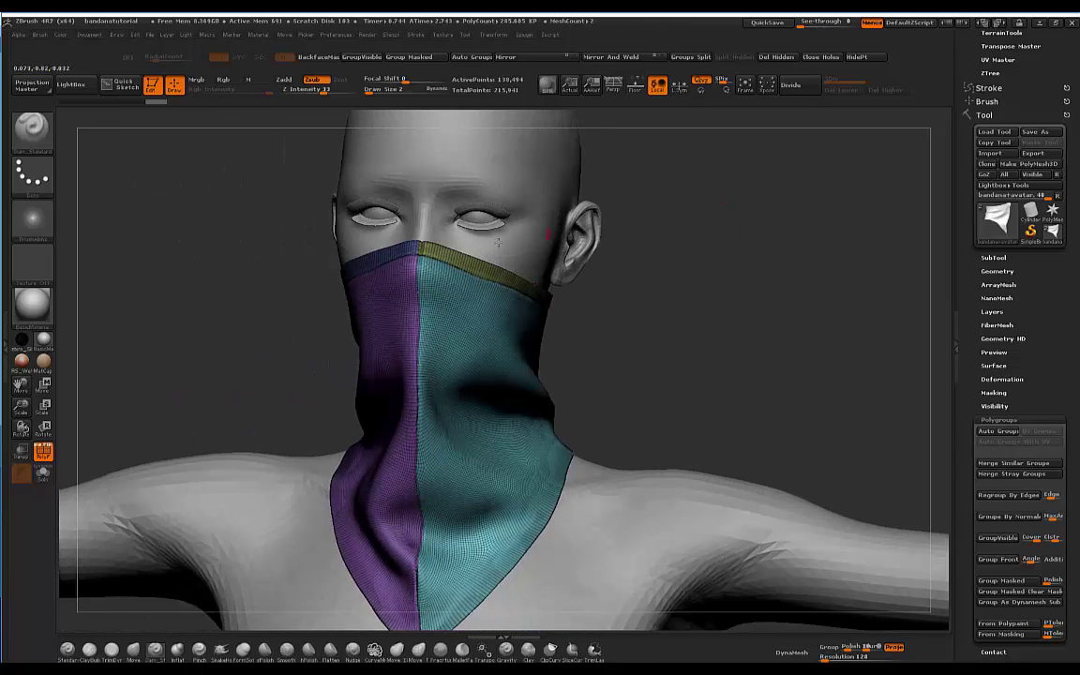
Step: Isolate the two top hem bands by hiding the purple and teal body polygroups of the bandana
left_click_drag(717, 234, 428, 246)
left_click_drag(638, 223, 470, 361)
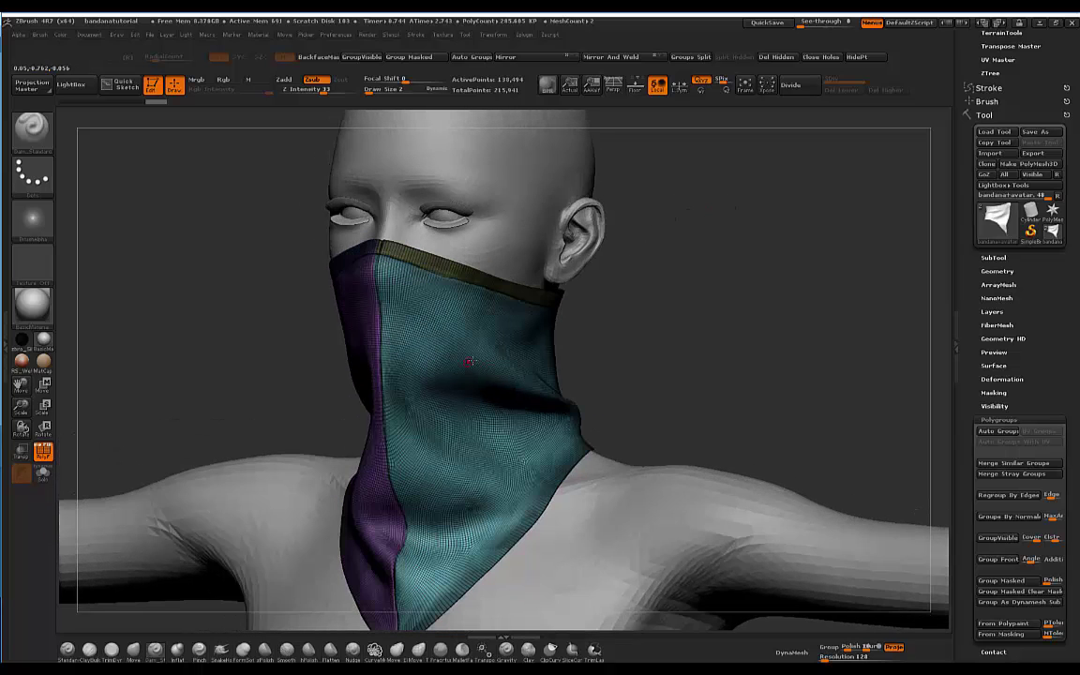
left_click_drag(653, 277, 453, 320)
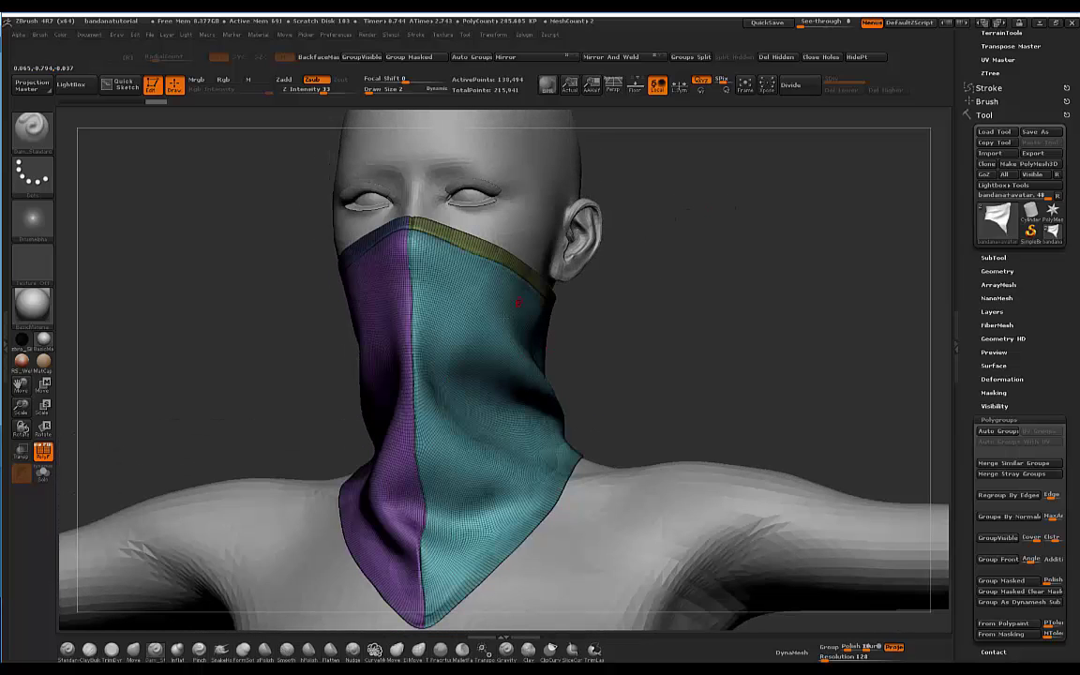
left_click(449, 307, "ctrl+shift")
left_click(435, 318, "ctrl+shift")
left_click(381, 333, "ctrl+shift")
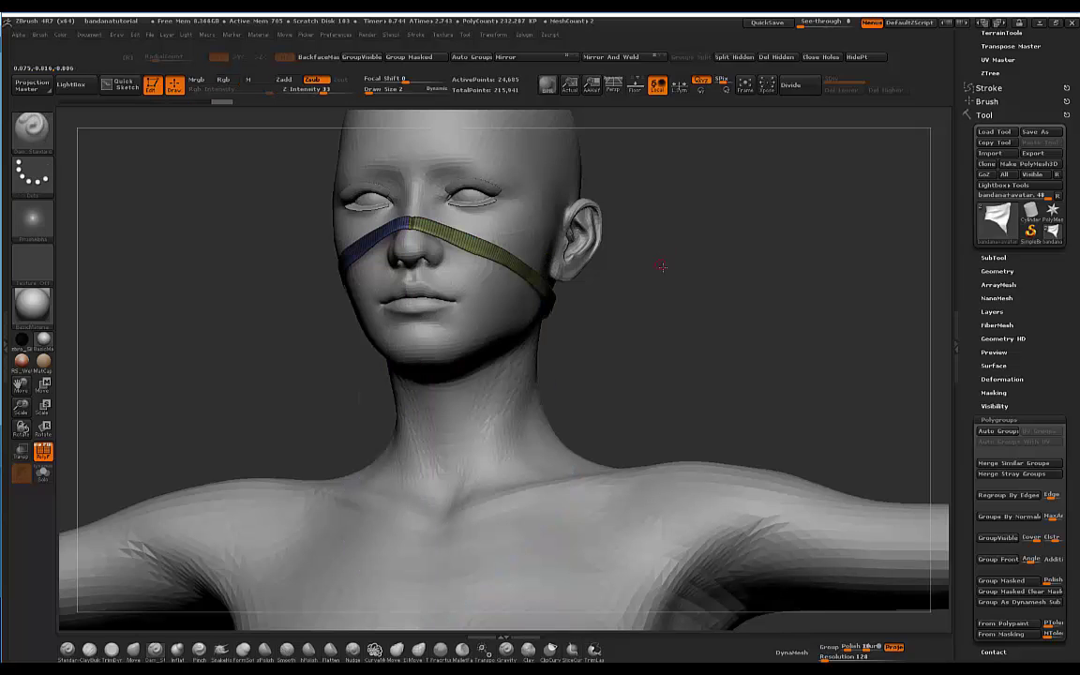
Step: Combine the visible hem bands into one single polygroup and show the whole bandana again
left_click_drag(662, 267, 604, 246, "shift")
left_click(367, 58)
left_click_drag(705, 186, 637, 202)
left_click(656, 224, "ctrl+shift")
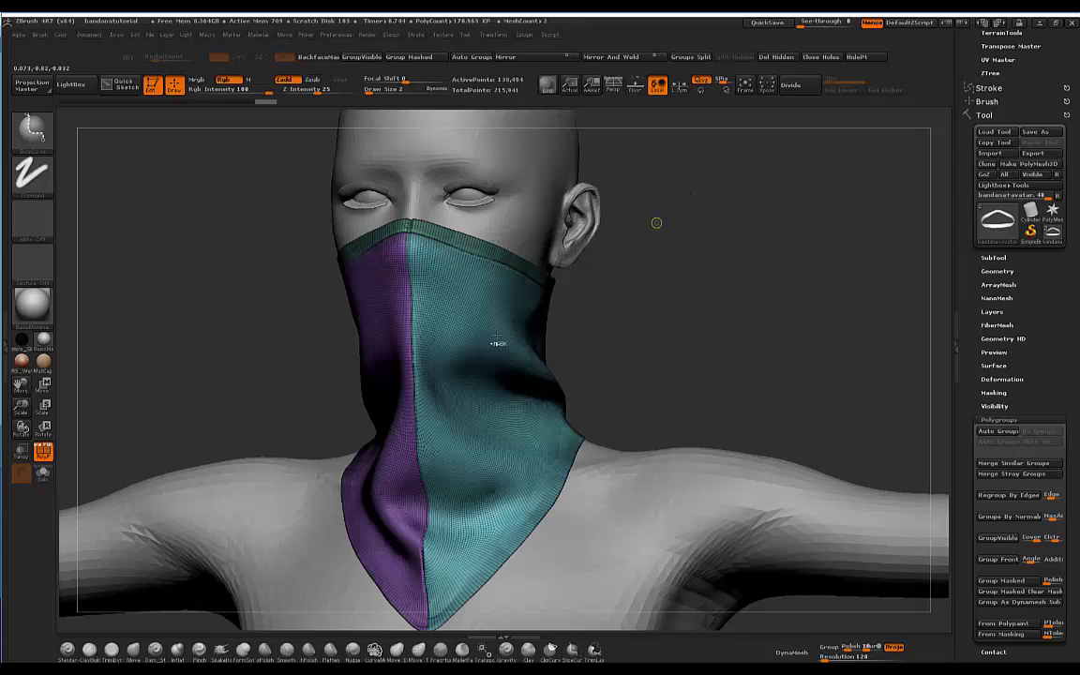
Step: Examine the bandana's polygroup layout from the front, from below and from both sides
left_click_drag(725, 225, 418, 270)
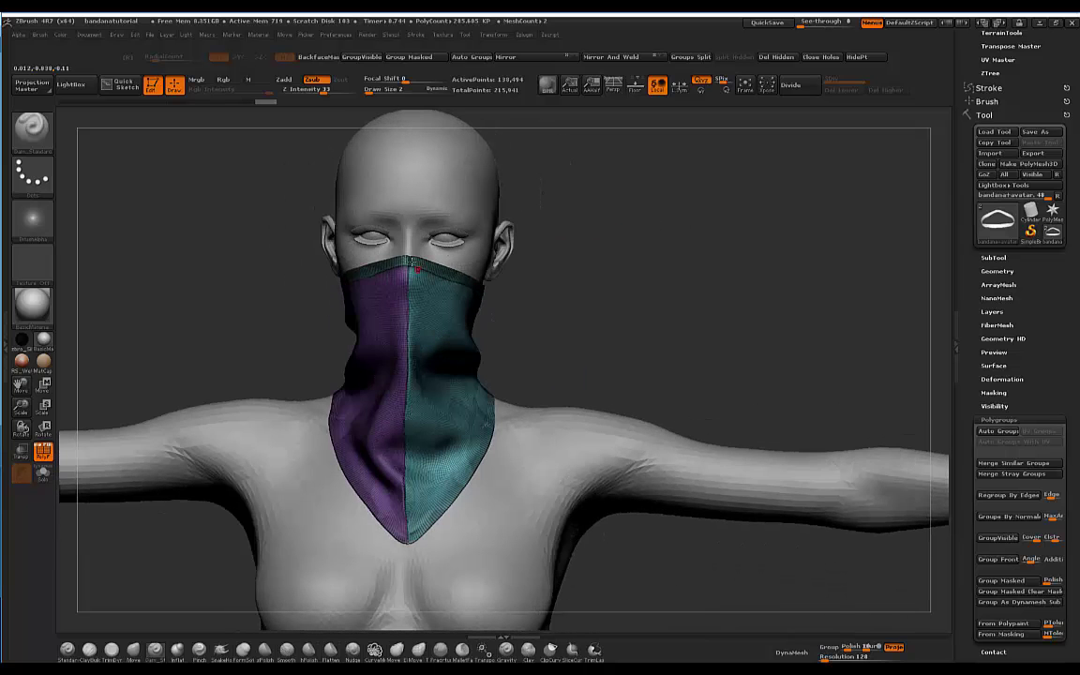
left_click_drag(615, 254, 489, 277)
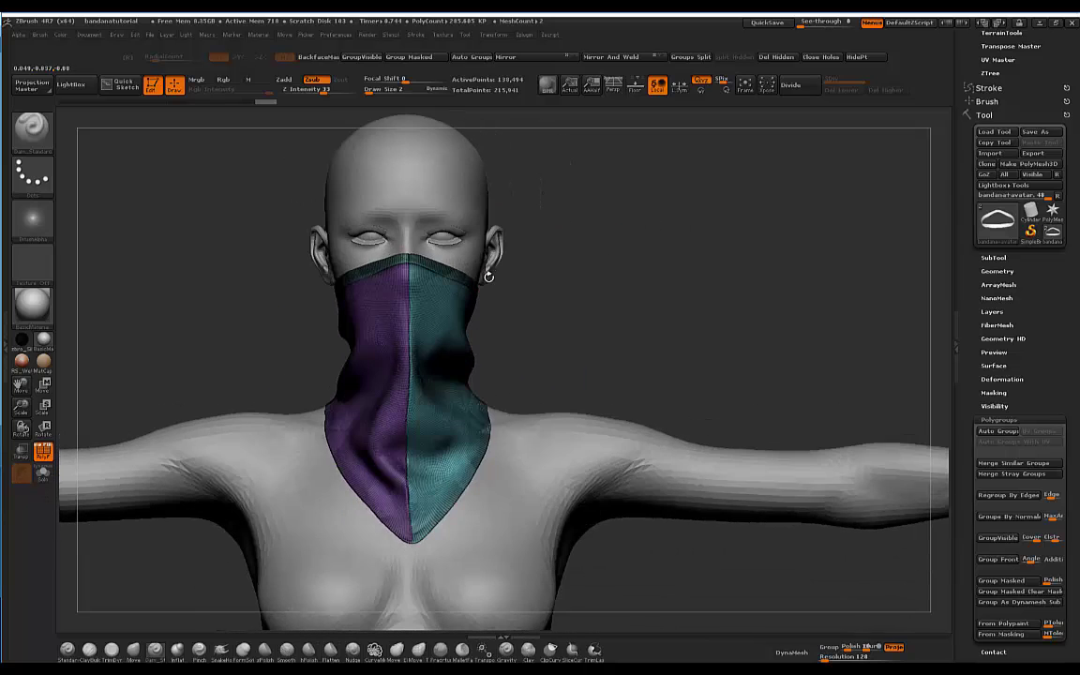
mouse_move(480, 319)
left_mouse_down()
mouse_move(487, 292)
mouse_move(518, 309)
mouse_move(488, 300)
left_mouse_up()
left_click_drag(411, 257, 533, 263)
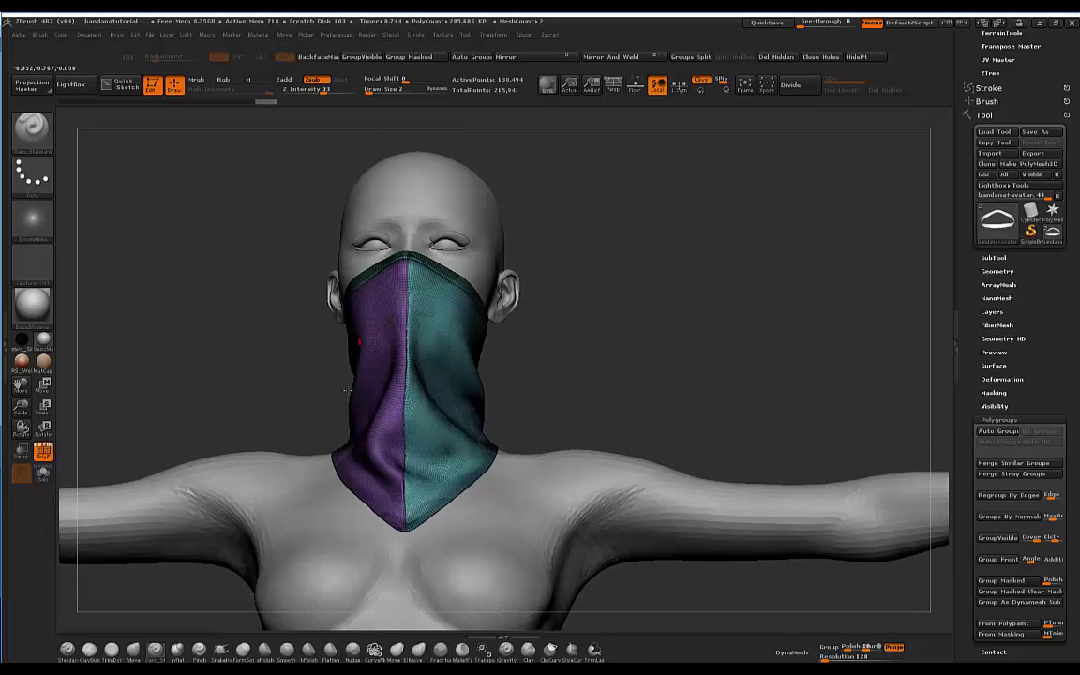
left_click_drag(617, 242, 410, 251)
mouse_move(588, 222)
left_mouse_down()
mouse_move(604, 265)
mouse_move(689, 267)
left_mouse_up()
left_click_drag(443, 405, 476, 308)
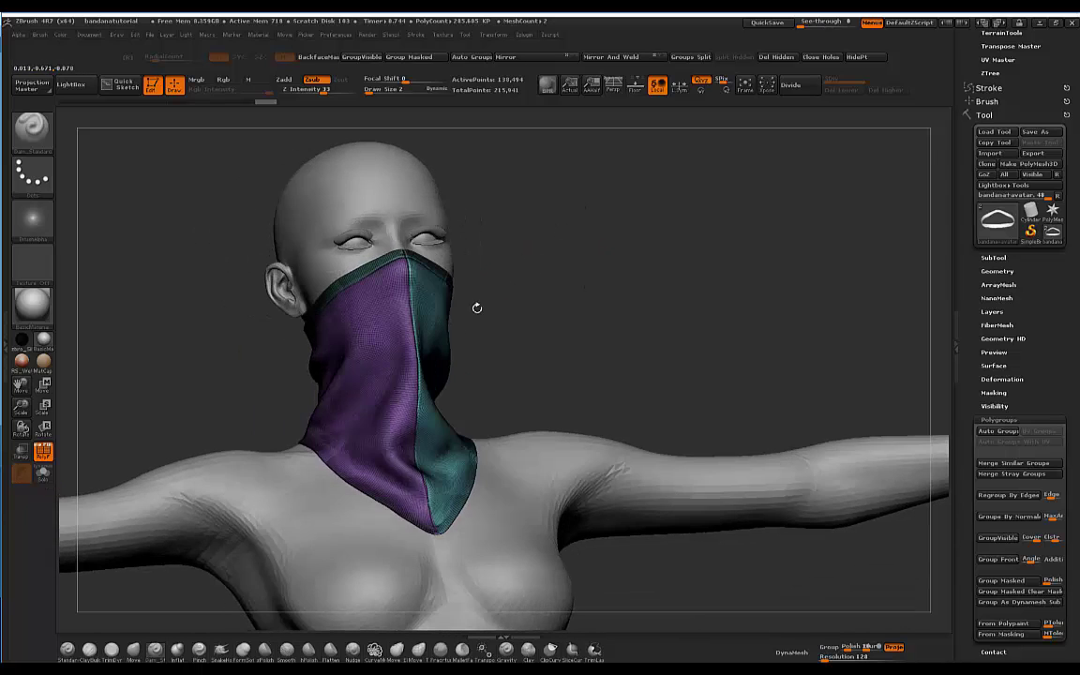
left_click_drag(584, 269, 553, 204)
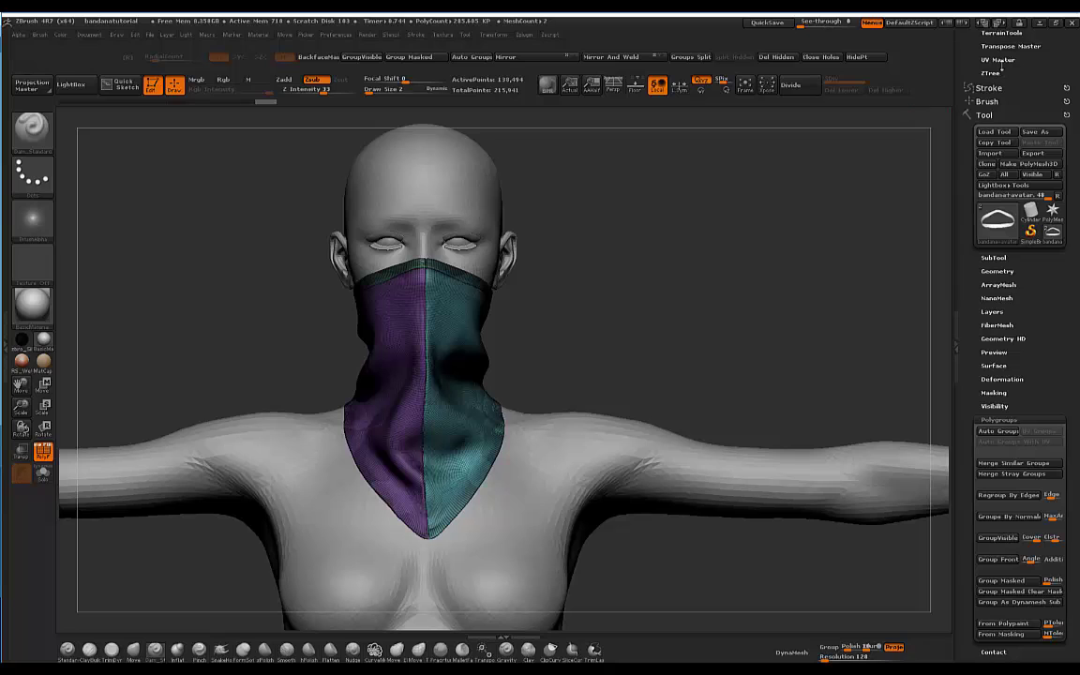
Step: Bring up the UV Master settings and enable unwrapping by polygroups
scroll(1015, 60, "up", 5)
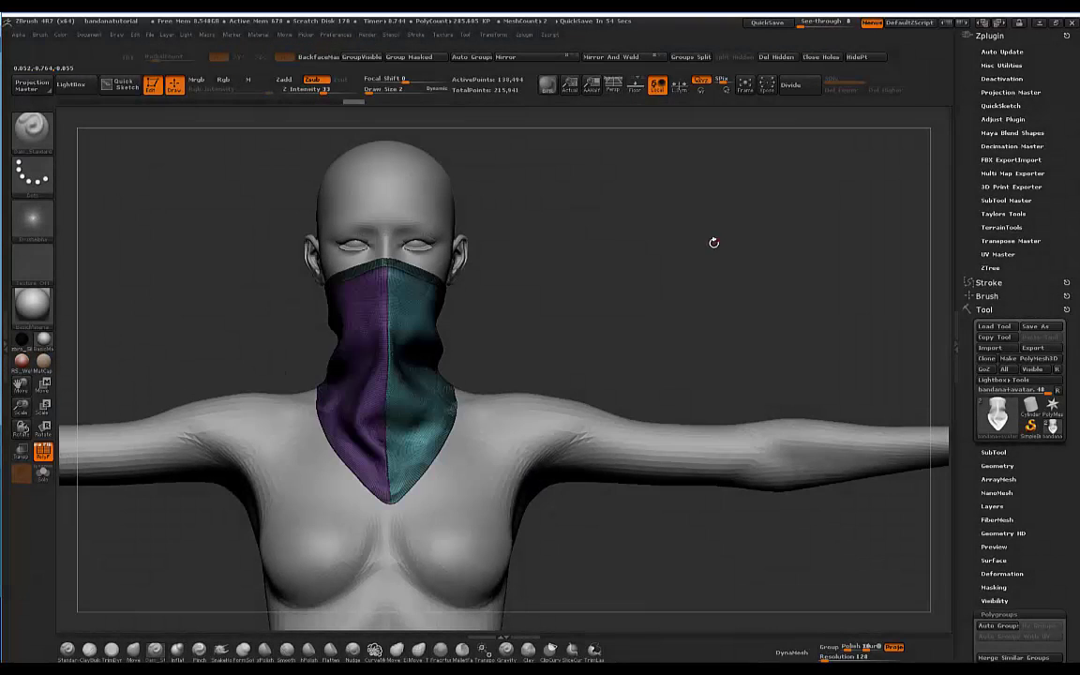
left_click_drag(713, 242, 778, 229)
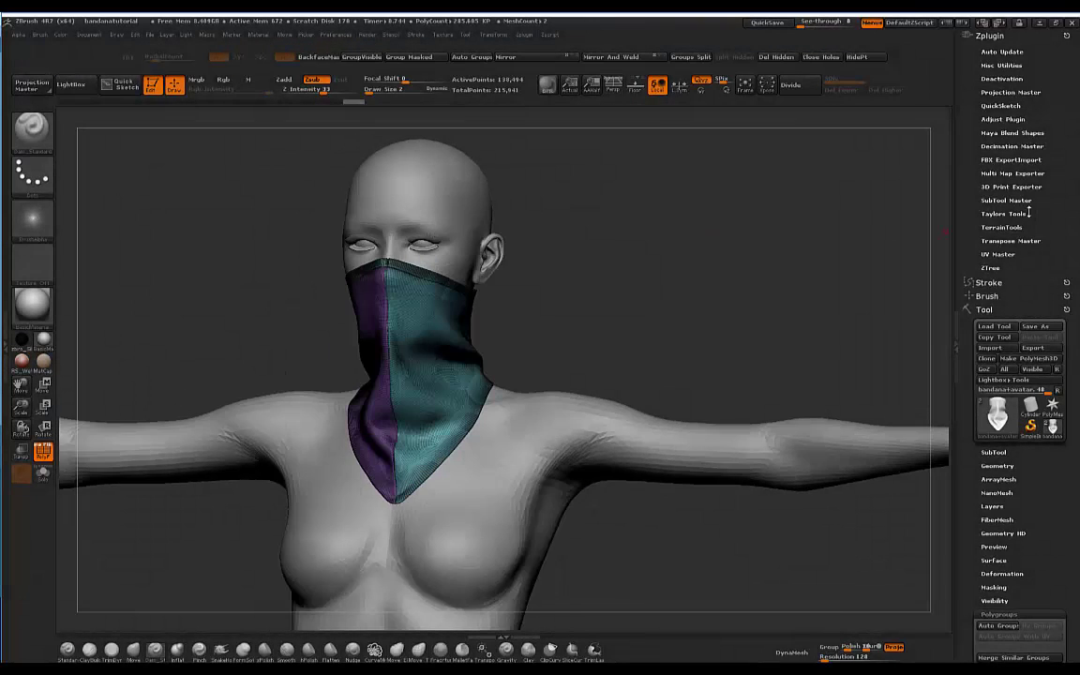
left_click(997, 254)
left_click_drag(507, 237, 567, 240)
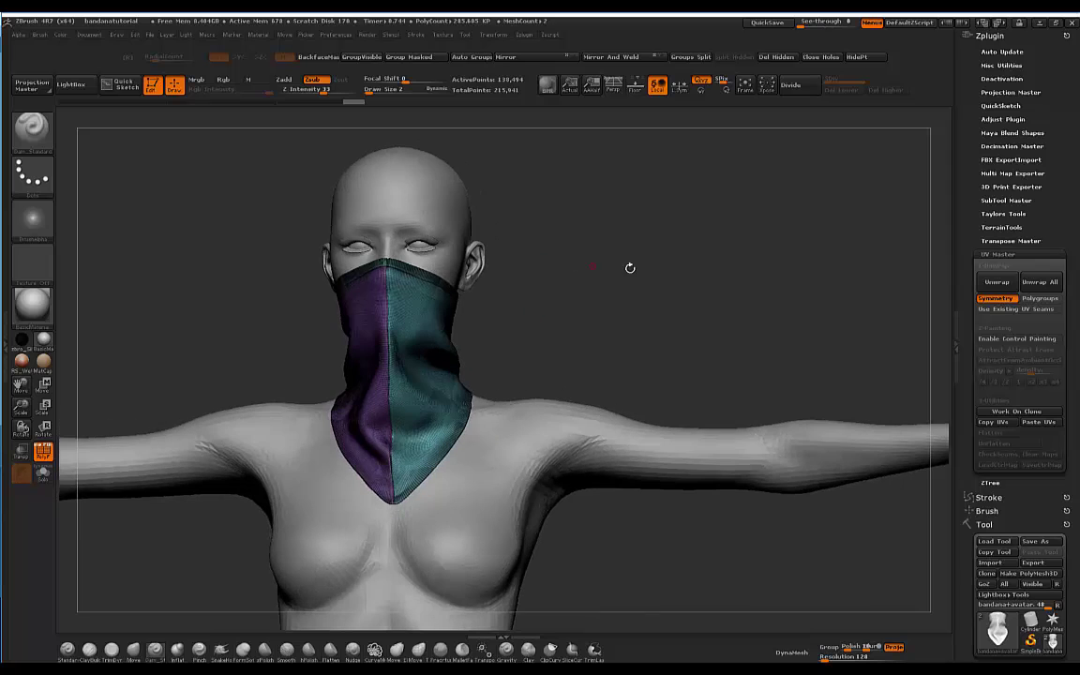
left_click_drag(609, 274, 573, 280, "shift")
left_click_drag(666, 294, 684, 269)
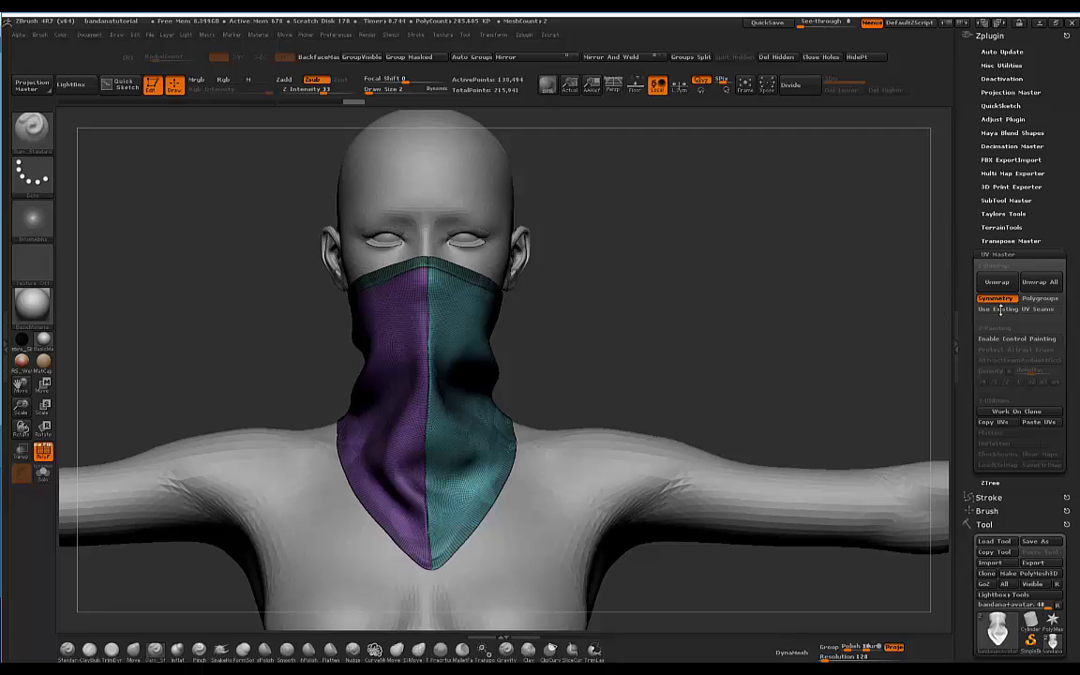
left_click(1041, 298)
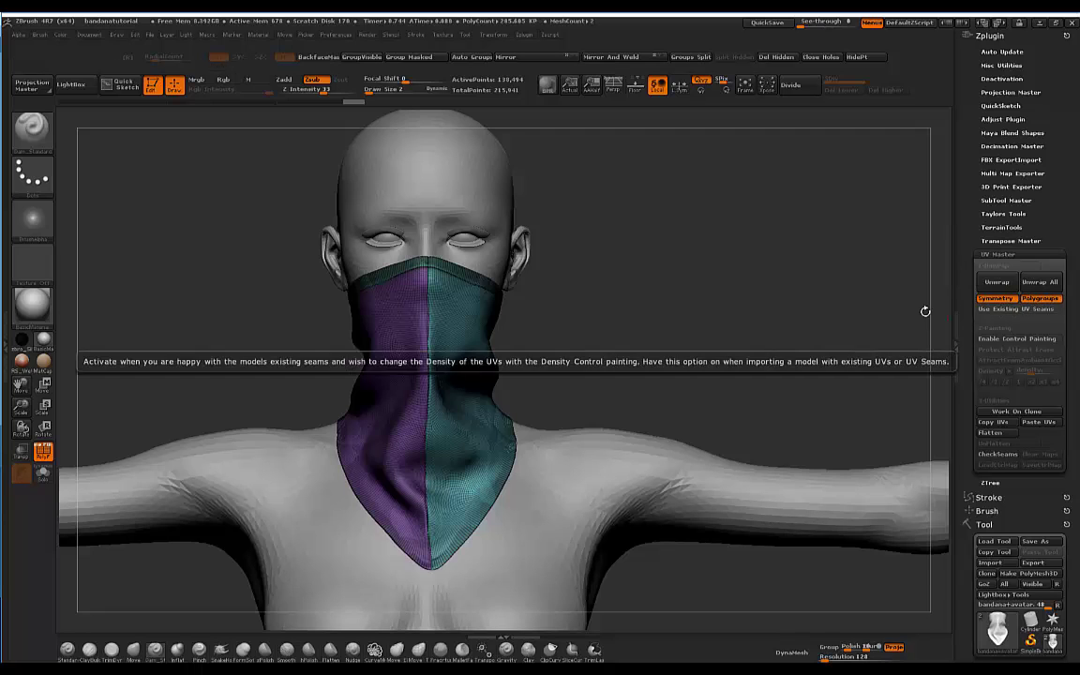
Step: Unwrap the bandana's UVs with symmetry and polygroups enabled, and check the model from the front and side
left_click_drag(621, 287, 764, 286)
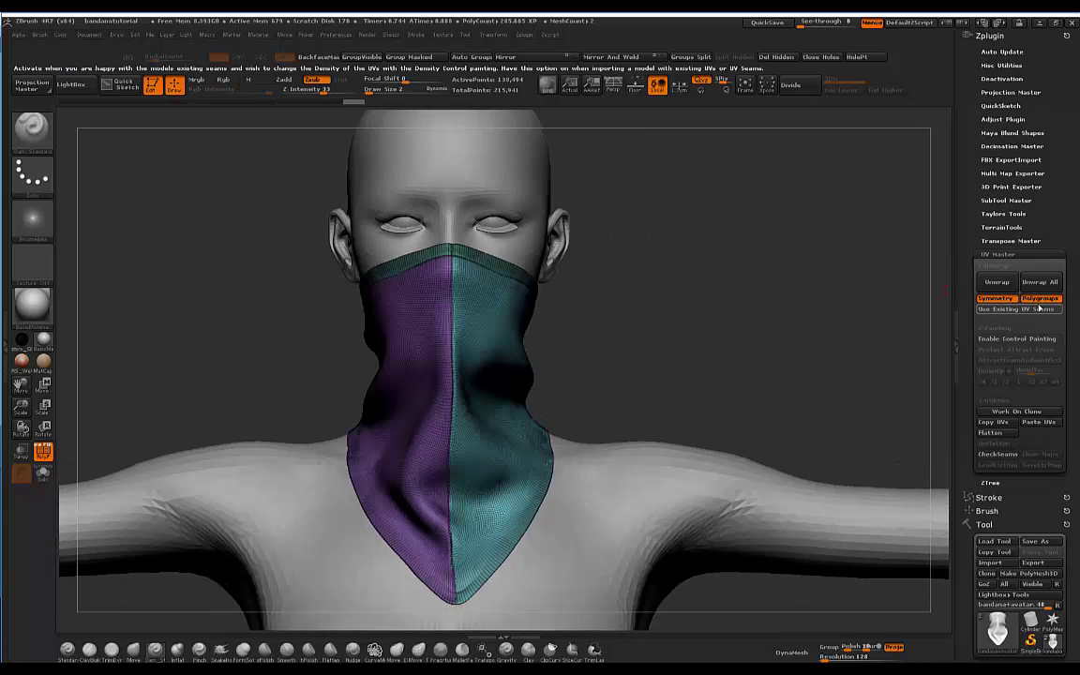
left_click(996, 283)
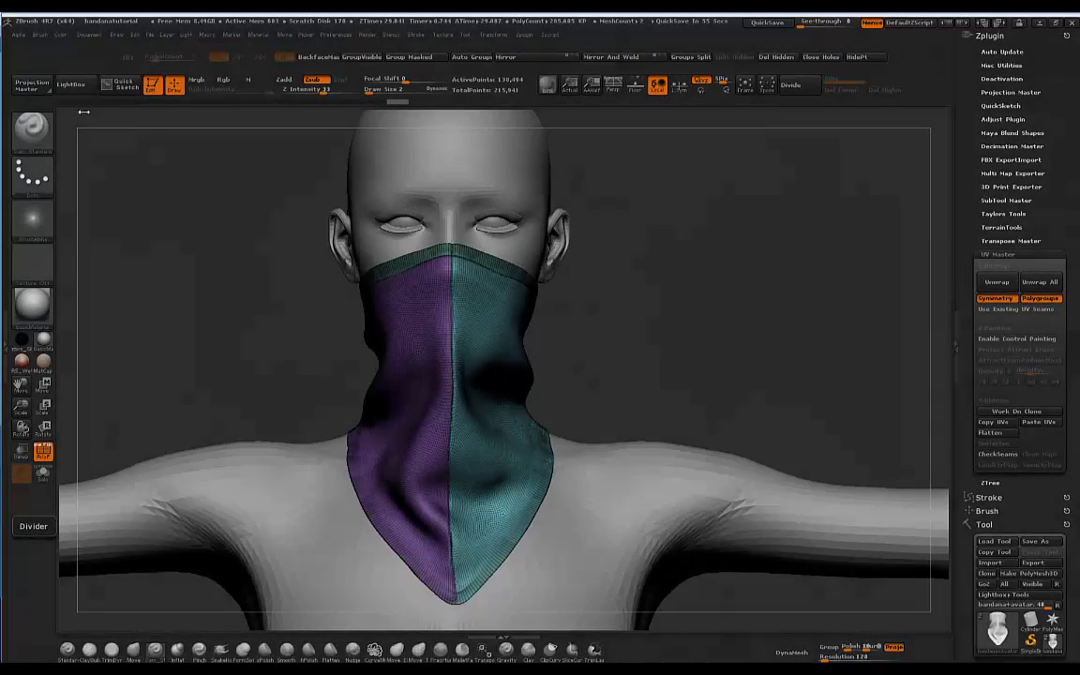
mouse_move(701, 192)
left_mouse_down()
mouse_move(716, 210)
mouse_move(663, 198)
mouse_move(710, 201)
left_mouse_up()
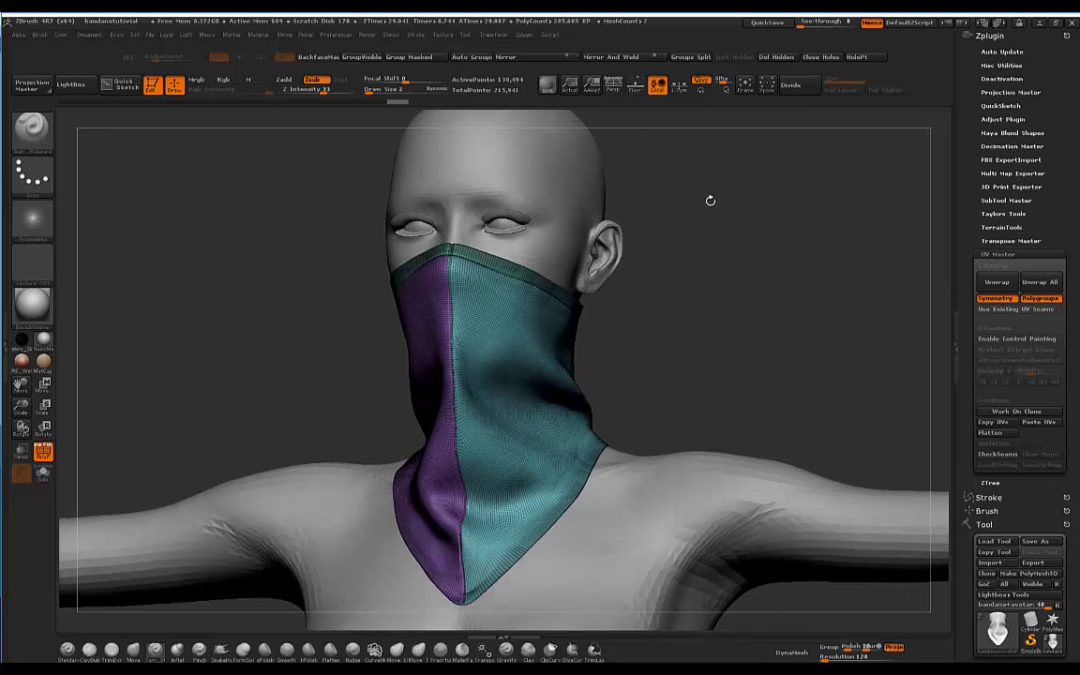
left_click_drag(688, 294, 663, 268)
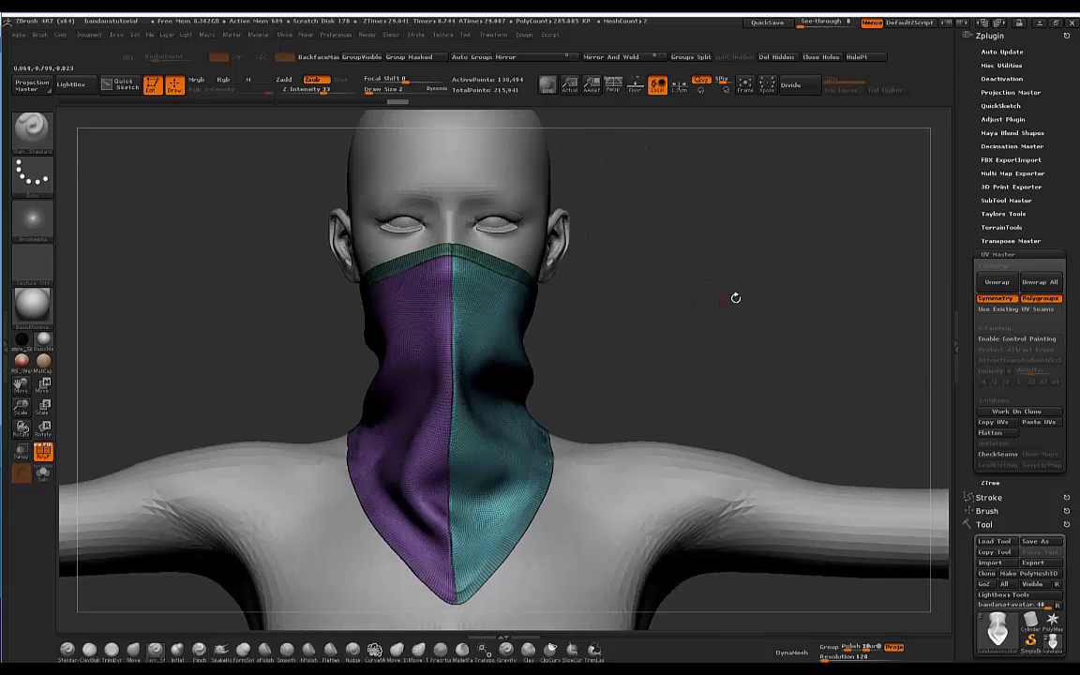
left_click_drag(636, 306, 682, 305)
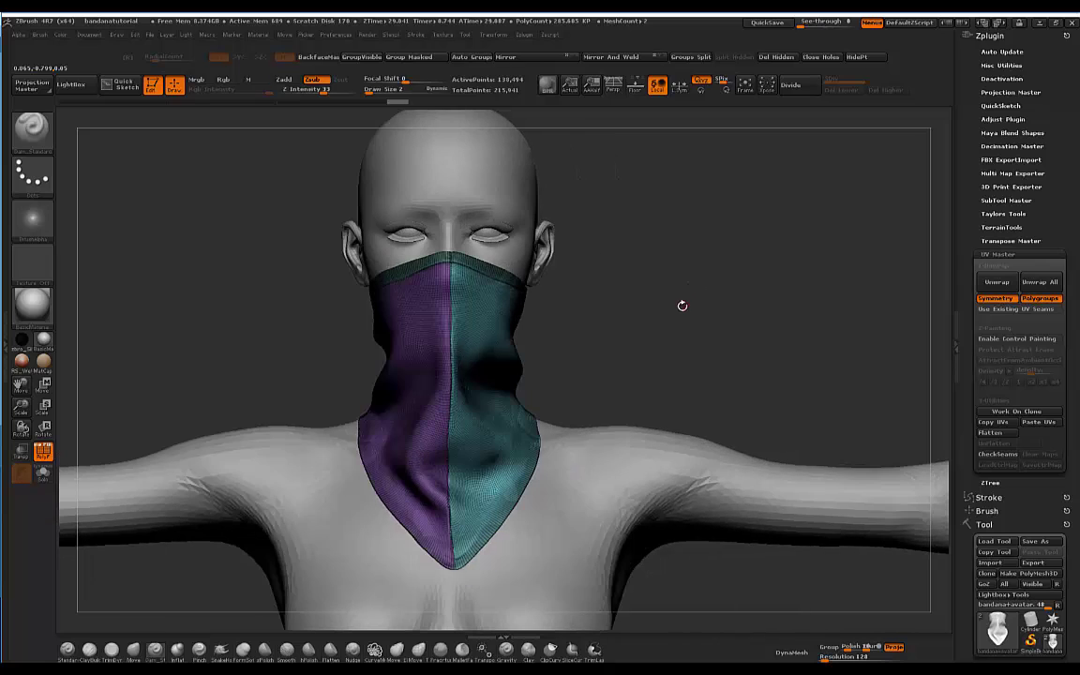
Step: Flatten the bandana to its UV layout, hide the avatar subtool and inspect the separate UV islands
left_click(991, 435)
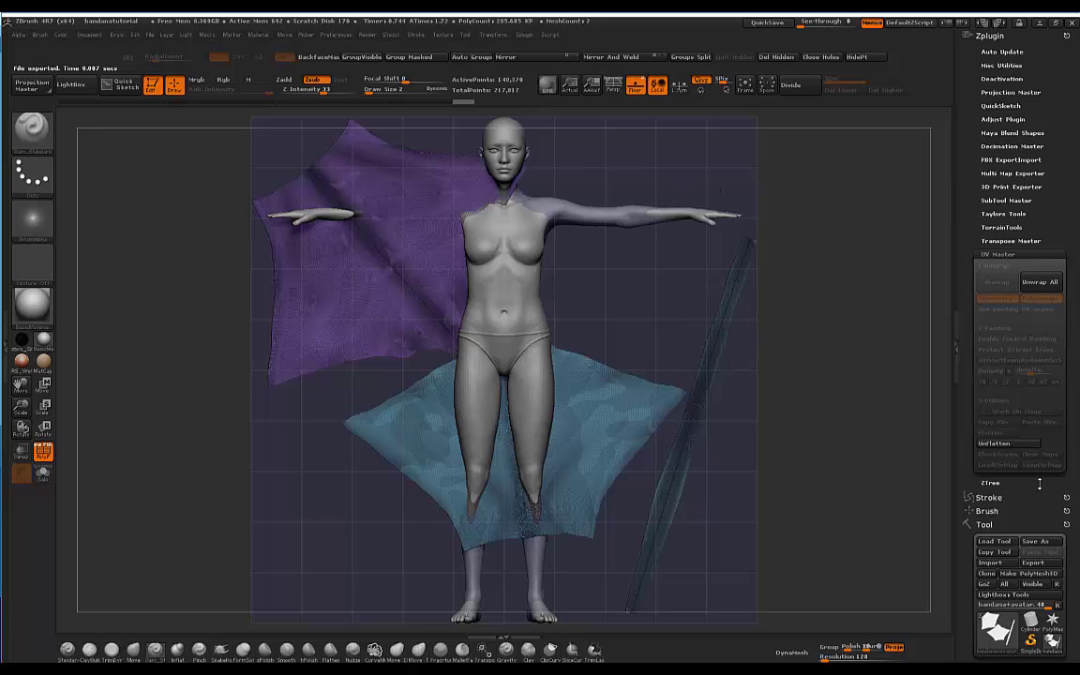
scroll(1038, 483, "down", 8)
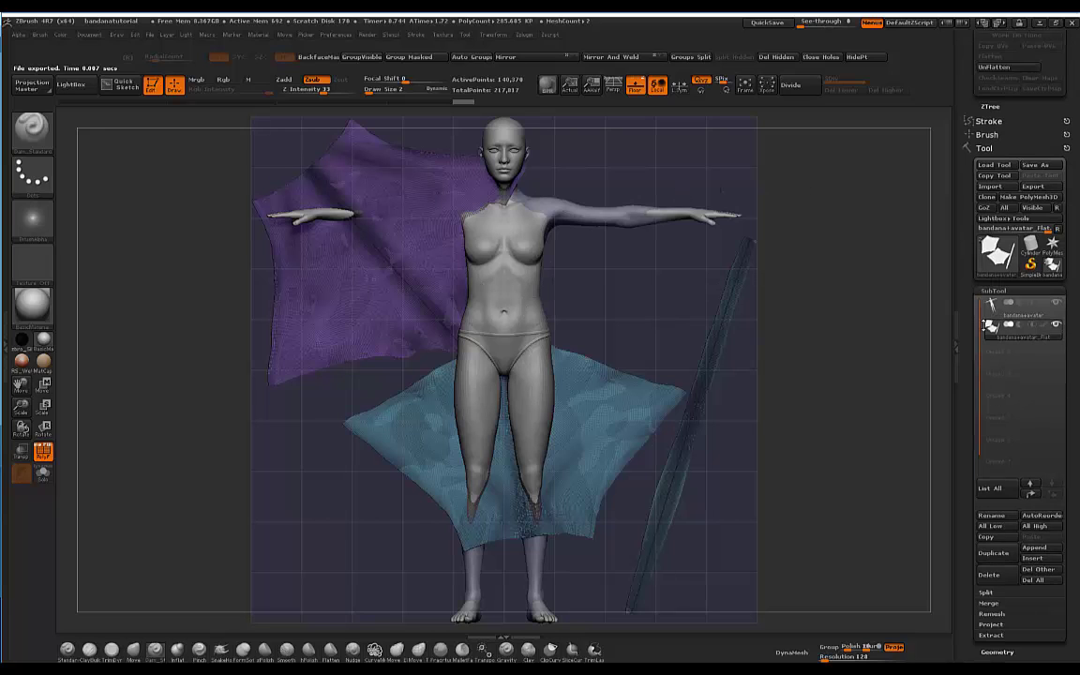
left_click(1056, 303)
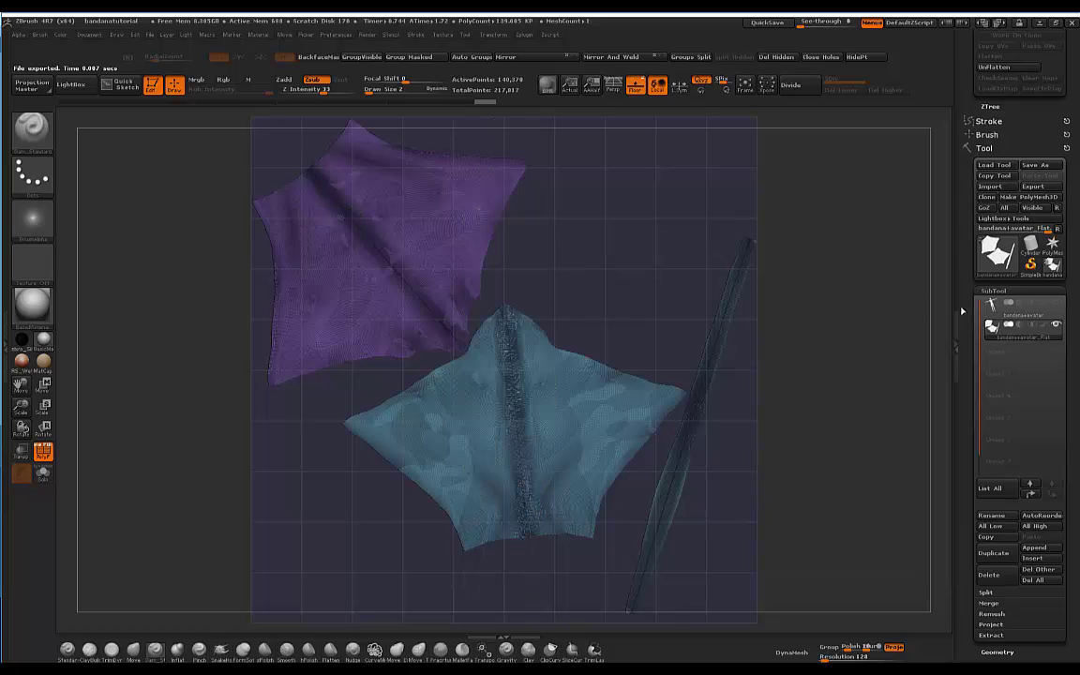
left_click(45, 454)
key("shift+f")
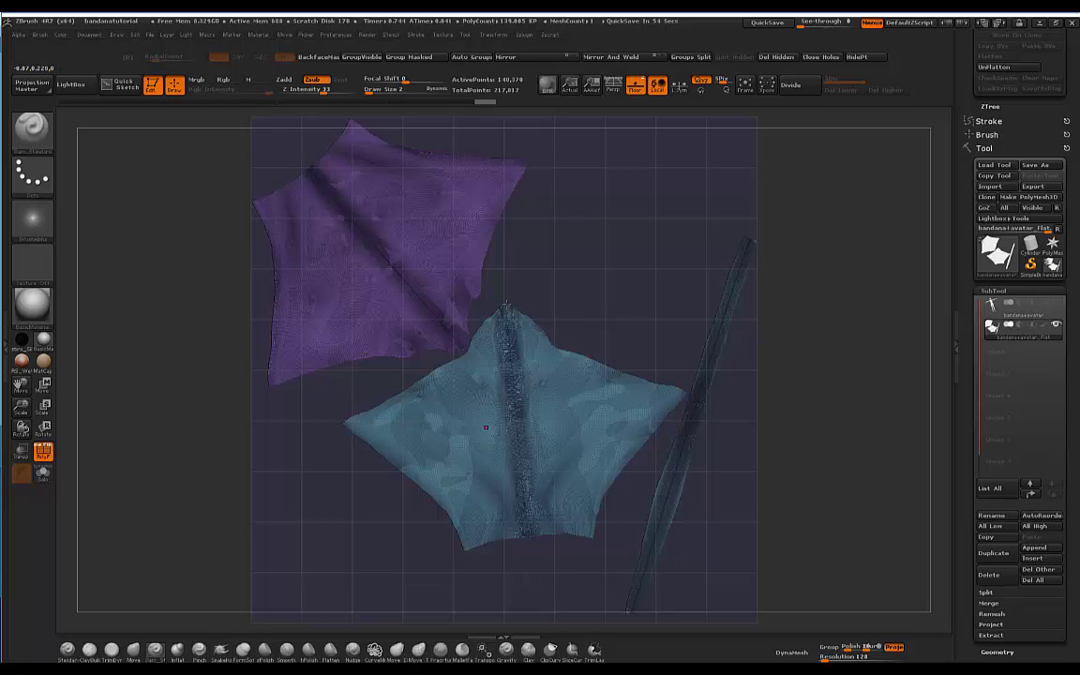
left_click_drag(802, 262, 836, 272)
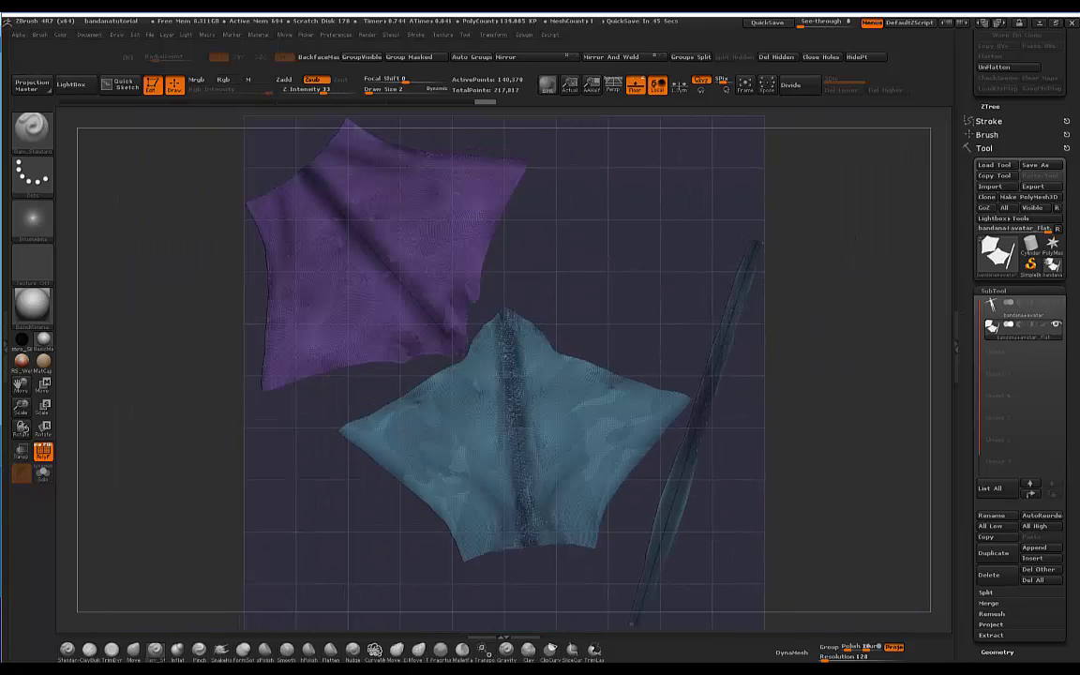
Step: Unflatten the UV layout to return the bandana to its 3D shape, and view it from the side
left_click_drag(1077, 162, 1076, 302)
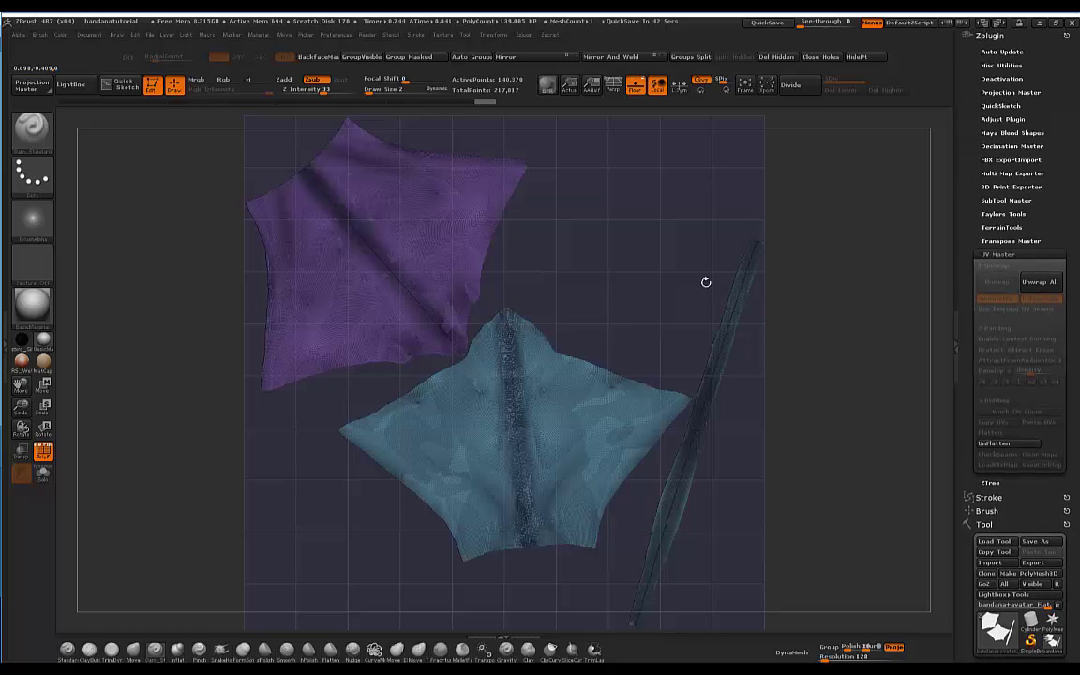
left_click(993, 444)
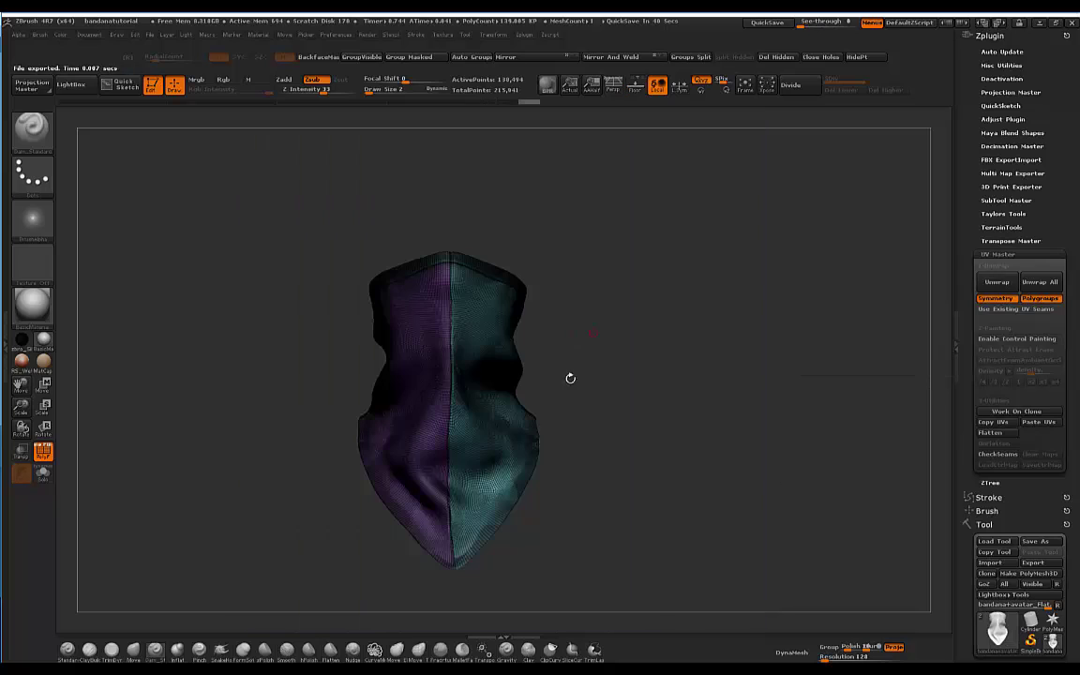
left_click_drag(672, 306, 239, 413)
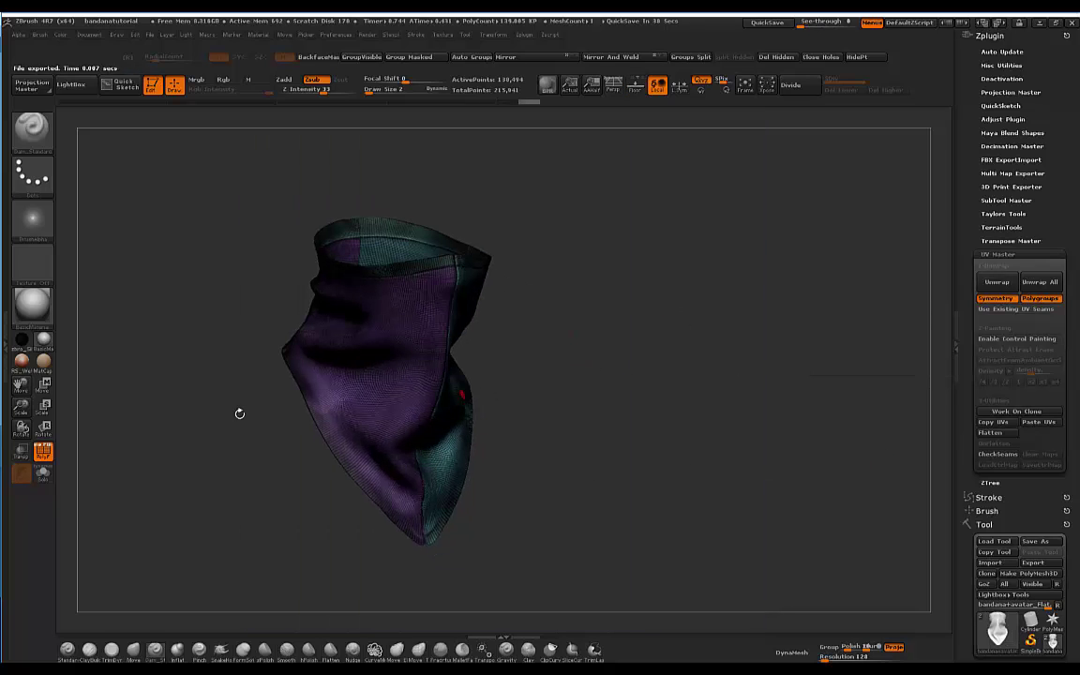
Step: Examine the bandana's seams and hem from several angles with the polygroup wireframe display off and on
left_click(46, 454)
left_click_drag(621, 281, 454, 403)
left_click_drag(514, 504, 546, 619)
left_click_drag(722, 361, 830, 330)
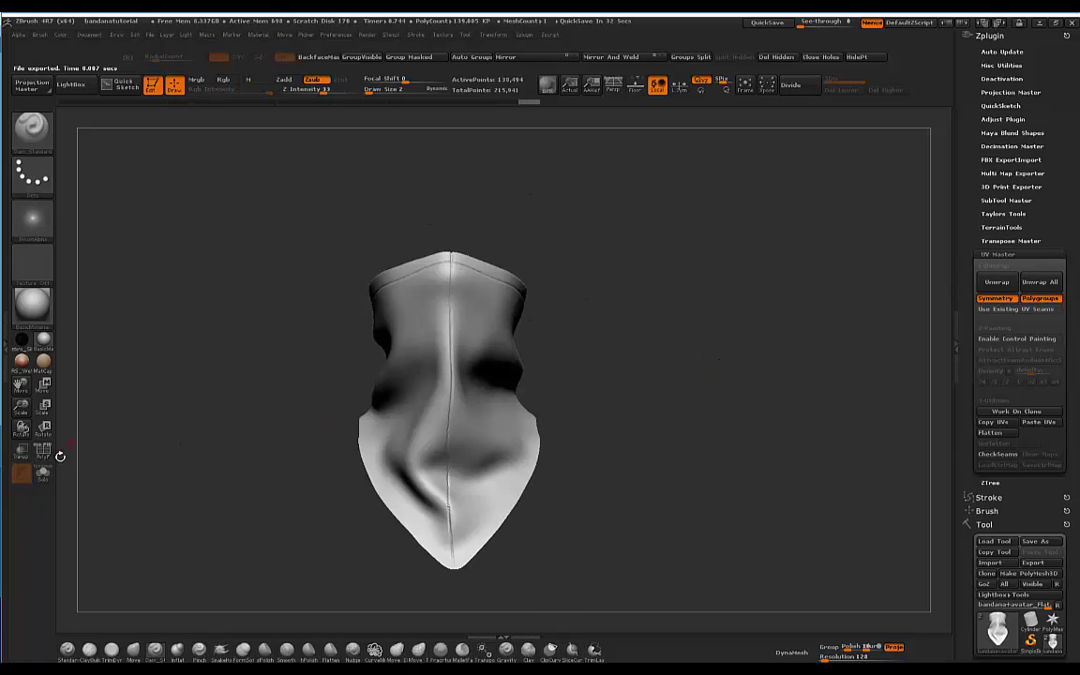
left_click(45, 451)
left_click_drag(500, 436, 479, 312)
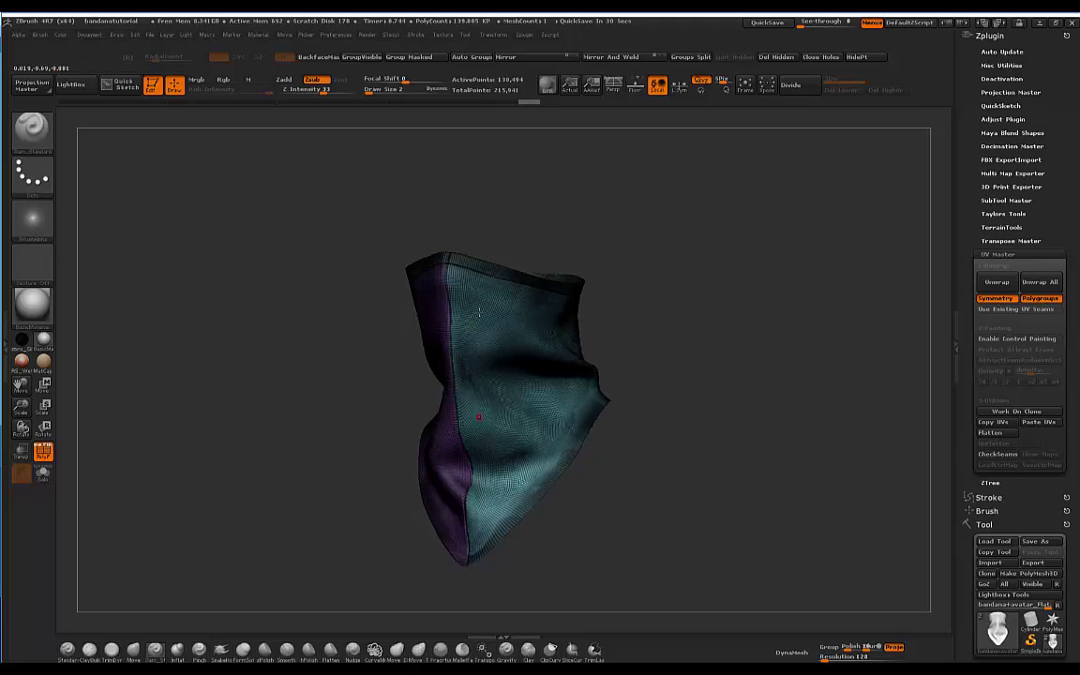
left_click_drag(641, 275, 494, 277)
left_click_drag(598, 288, 691, 287)
key("shift+f")
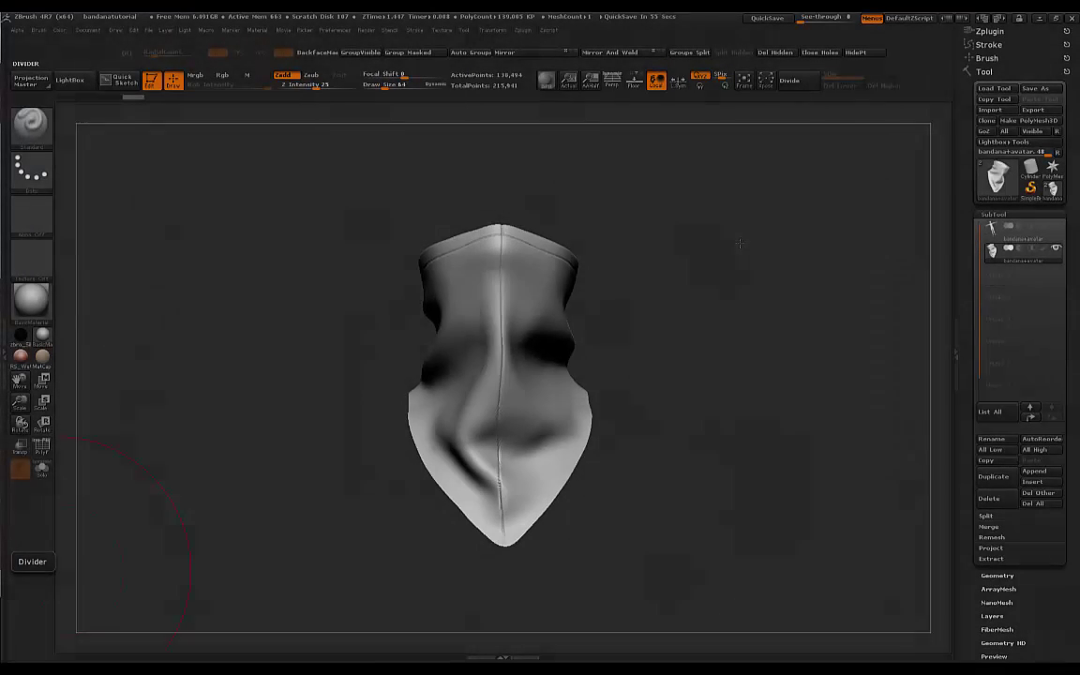
Step: Send the bandana subtool to 3ds Max through GoZ and finish importing it there
mouse_move(722, 271)
left_mouse_down()
mouse_move(704, 270)
mouse_move(736, 265)
left_mouse_up()
key("shift")
left_click_drag(1044, 580, 995, 451)
scroll(1054, 516, "up", 3)
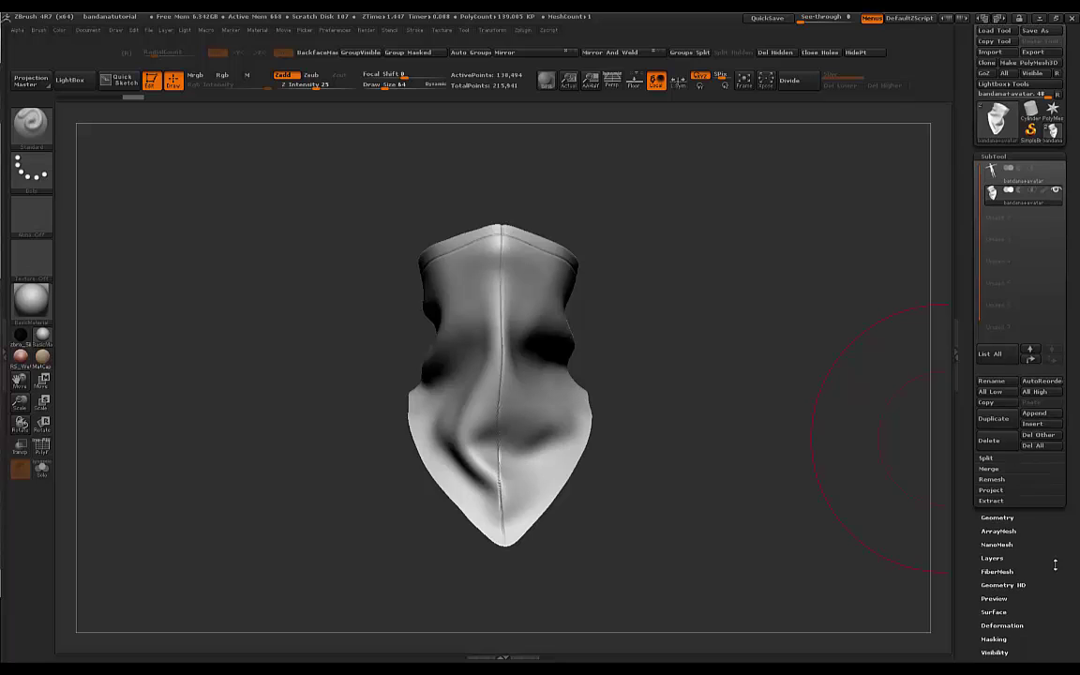
scroll(1078, 98, "up", 1)
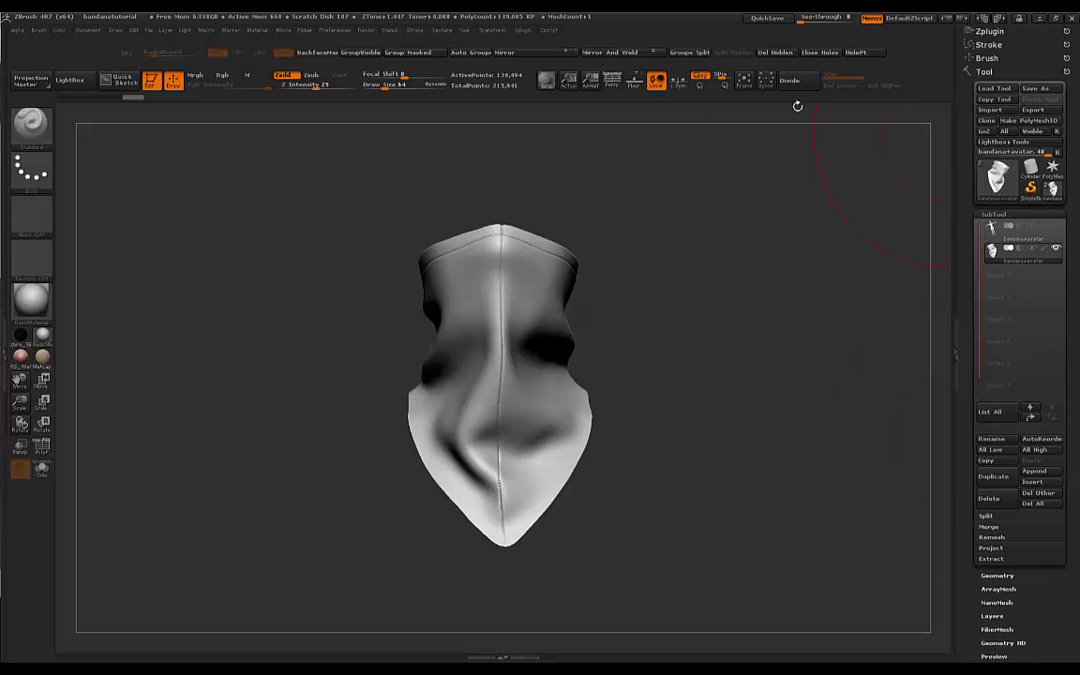
left_click_drag(752, 208, 678, 208)
left_click_drag(764, 199, 693, 151)
left_click_drag(723, 211, 854, 199)
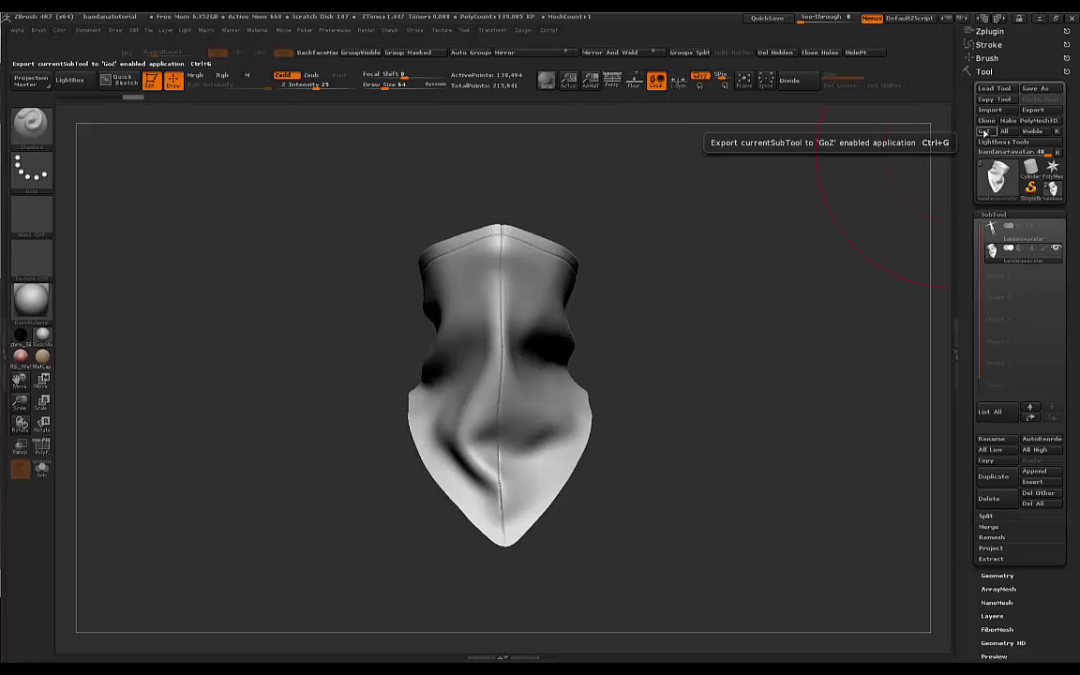
left_click(983, 131)
left_click(555, 347)
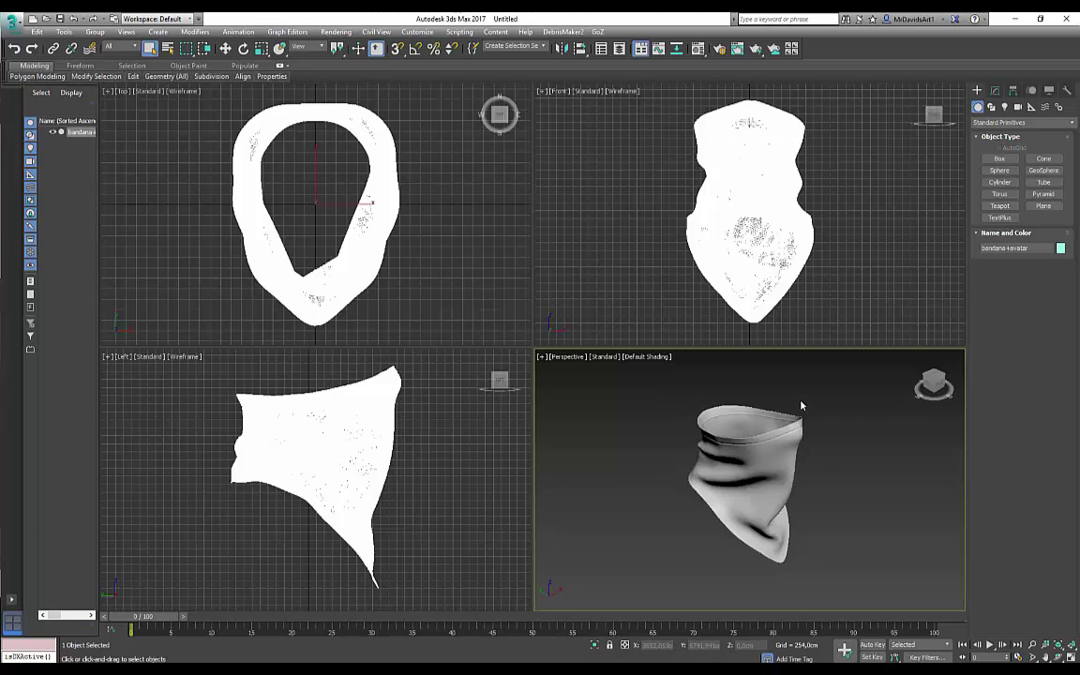
Step: Maximize the 3ds Max perspective viewport and examine the imported bandana close up from the side
key("alt+w")
middle_click_drag(759, 322, 569, 224, "alt")
scroll(364, 236, "up", 3)
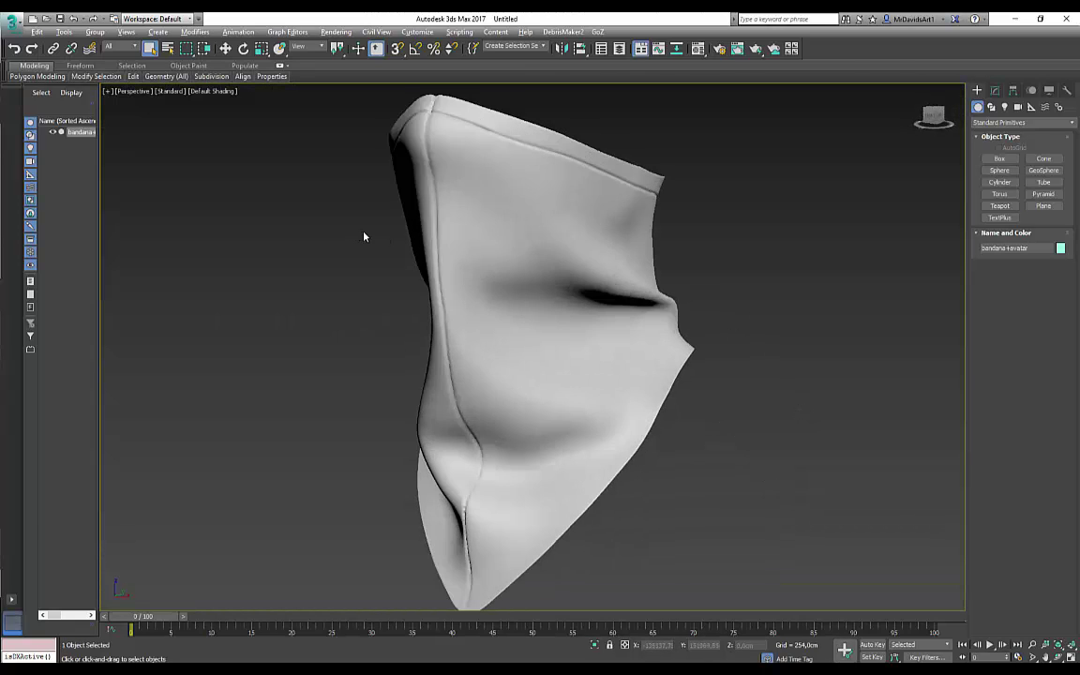
Step: Examine the imported bandana from the front and side, up close and at a distance, finishing on a front view
middle_click_drag(363, 236, 595, 265, "alt")
scroll(679, 287, "down", 4)
scroll(677, 298, "up", 3)
middle_click_drag(680, 287, 718, 258, "alt")
middle_click_drag(745, 141, 523, 224, "alt")
scroll(653, 232, "up", 3)
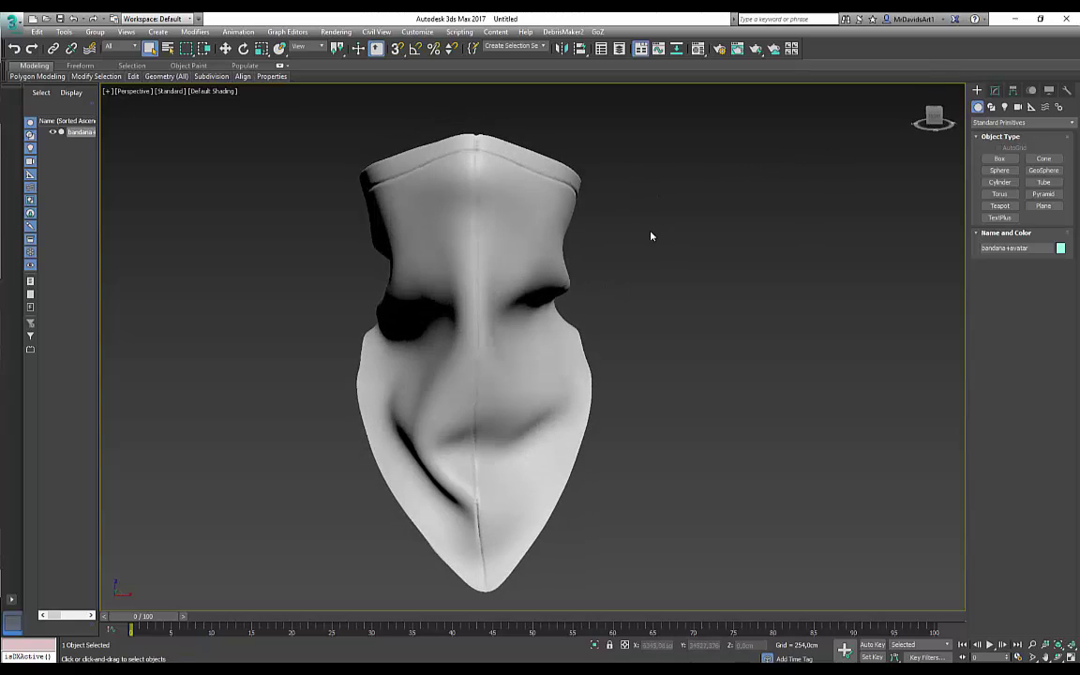
scroll(651, 235, "down", 3)
middle_click_drag(650, 234, 641, 220, "alt")
scroll(681, 221, "up", 3)
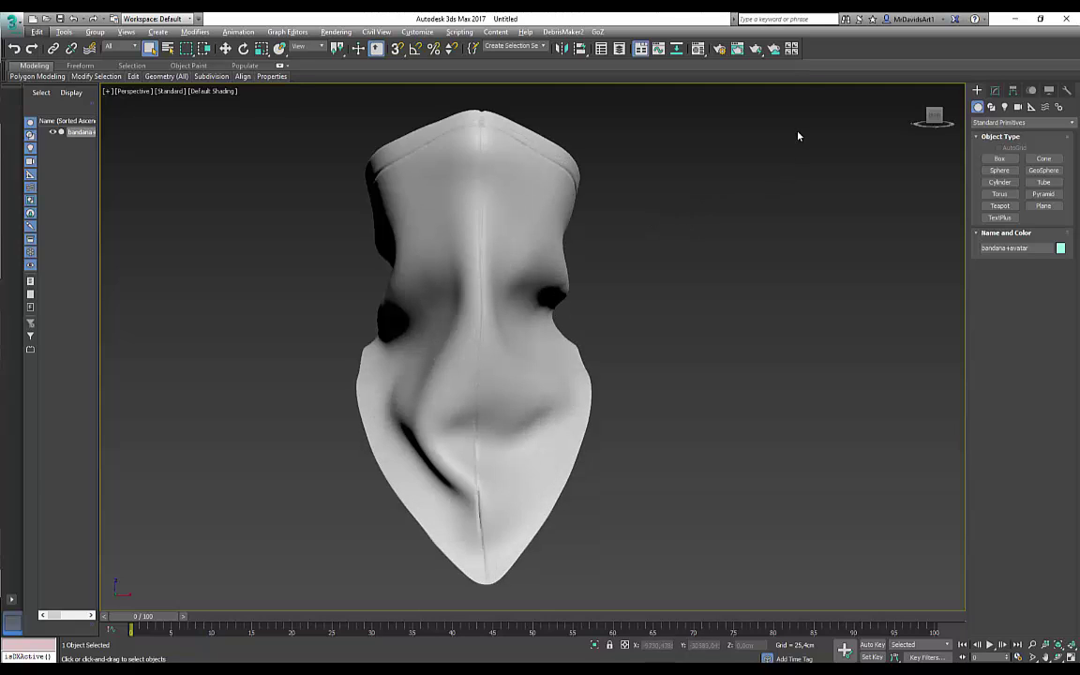
key("shift+z")
key("shift+z")
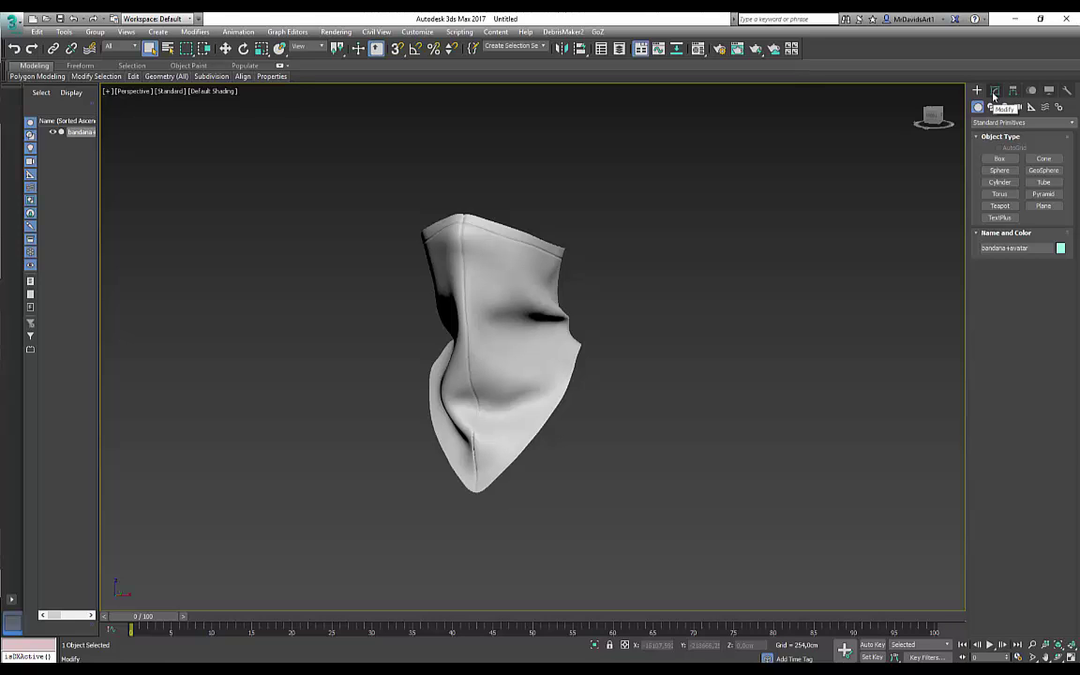
middle_click_drag(728, 311, 758, 304, "alt")
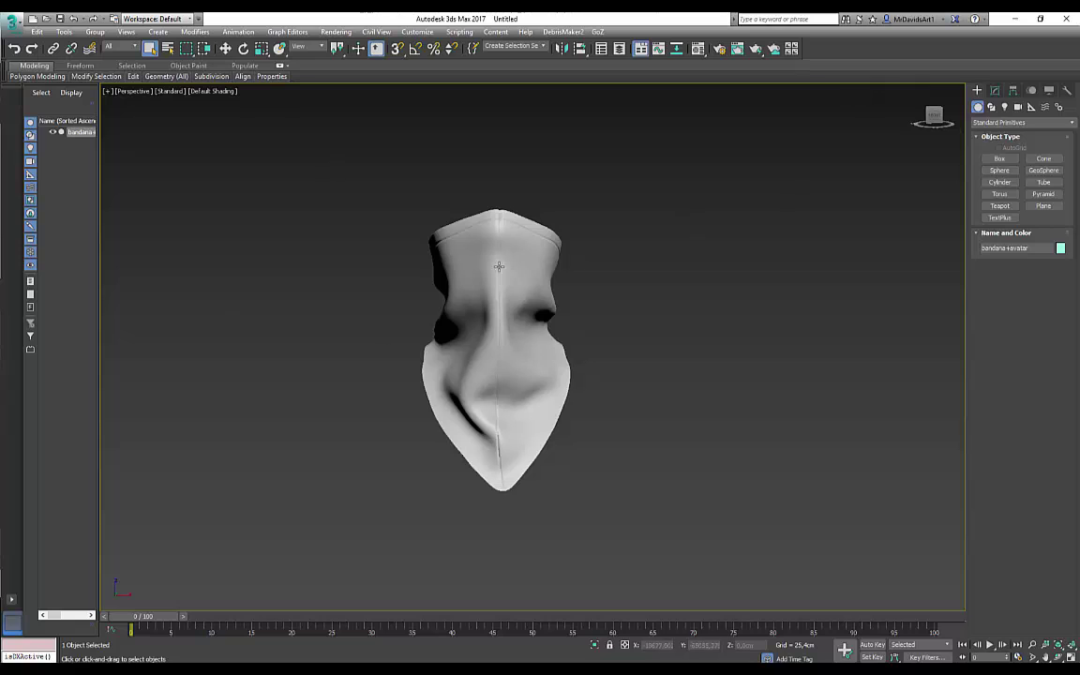
Step: Add an Unwrap UVW modifier to the bandana and open its UV layout for editing
left_click(996, 92)
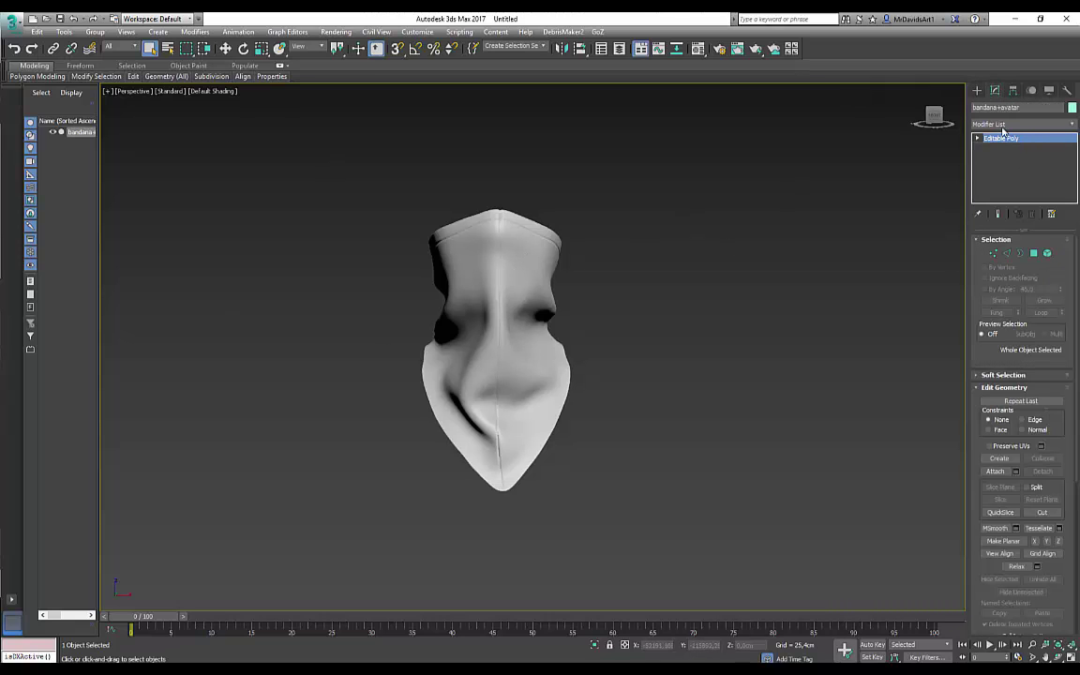
left_click(1056, 123)
left_click_drag(1074, 259, 1076, 464)
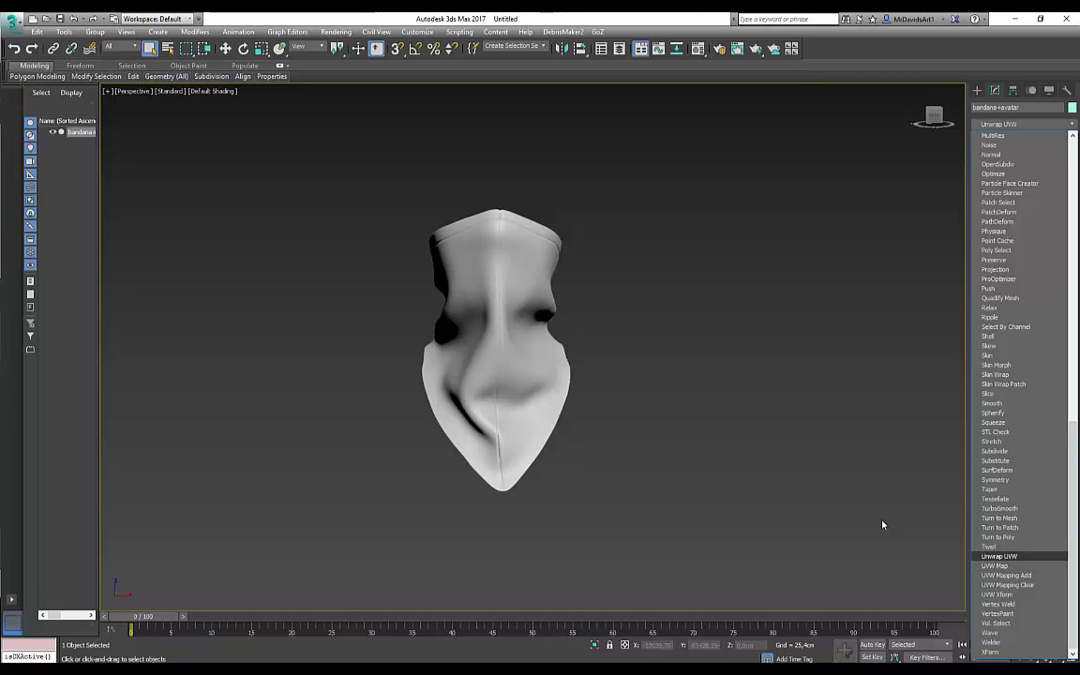
left_click(1017, 479)
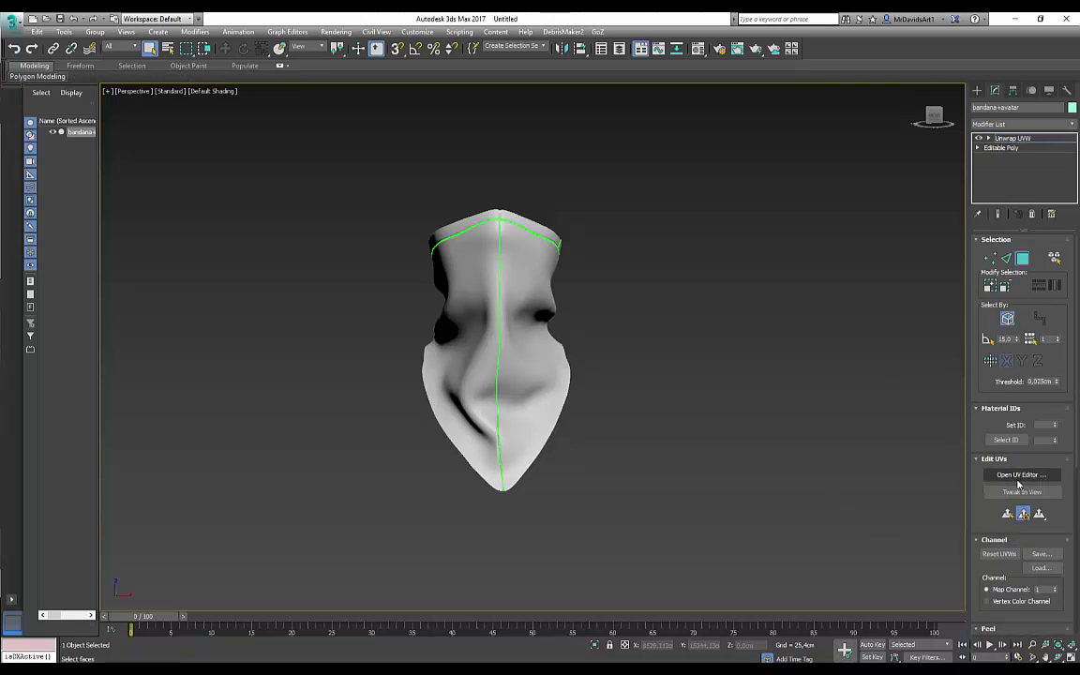
left_click(1019, 476)
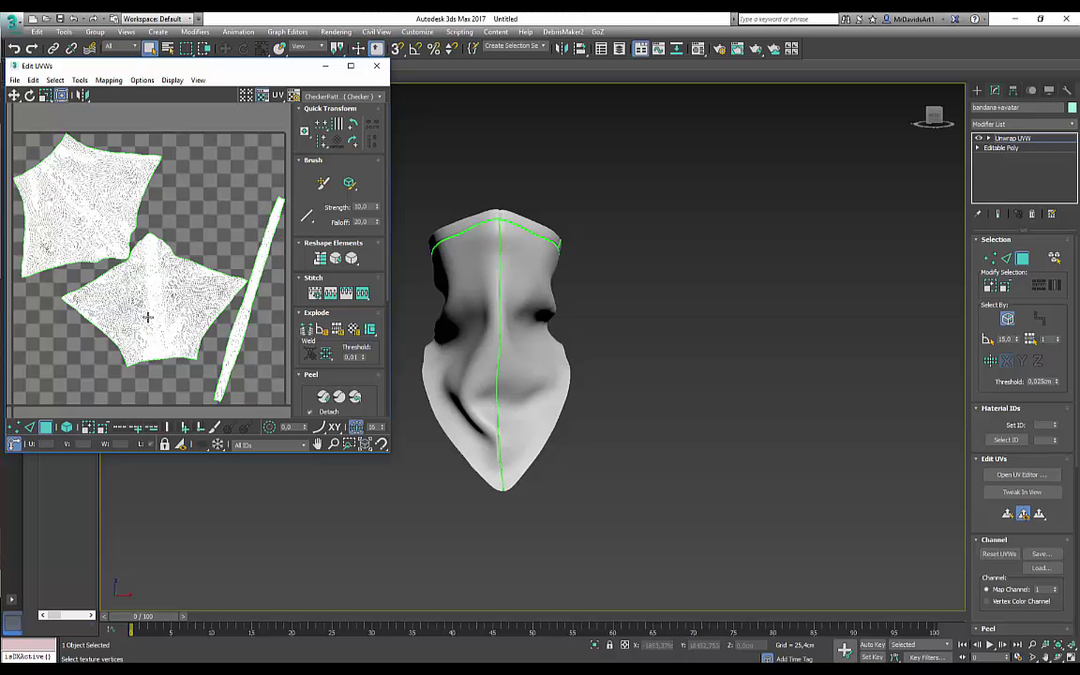
Step: Lay the hem strip's UV island horizontally across the upper part of the UV tile and enlarge it to nearly the tile's width
left_click(227, 364)
left_click_drag(251, 402, 190, 187)
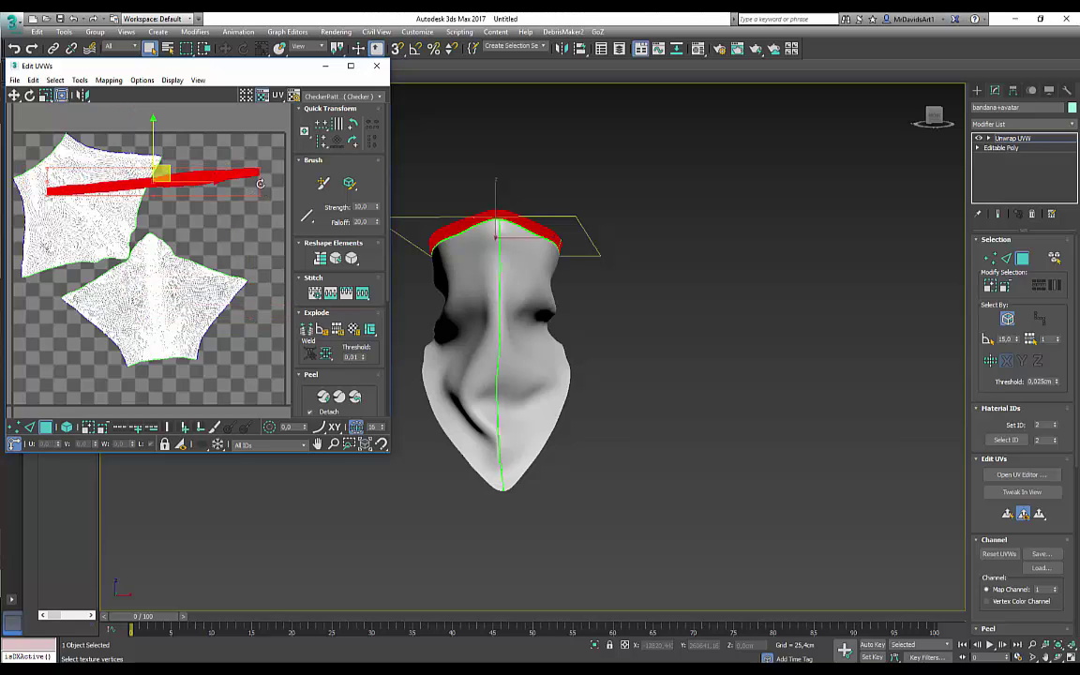
left_click_drag(261, 183, 262, 184)
mouse_move(263, 184)
left_mouse_down()
mouse_move(267, 208)
mouse_move(254, 193)
mouse_move(272, 205)
mouse_move(280, 194)
left_mouse_up()
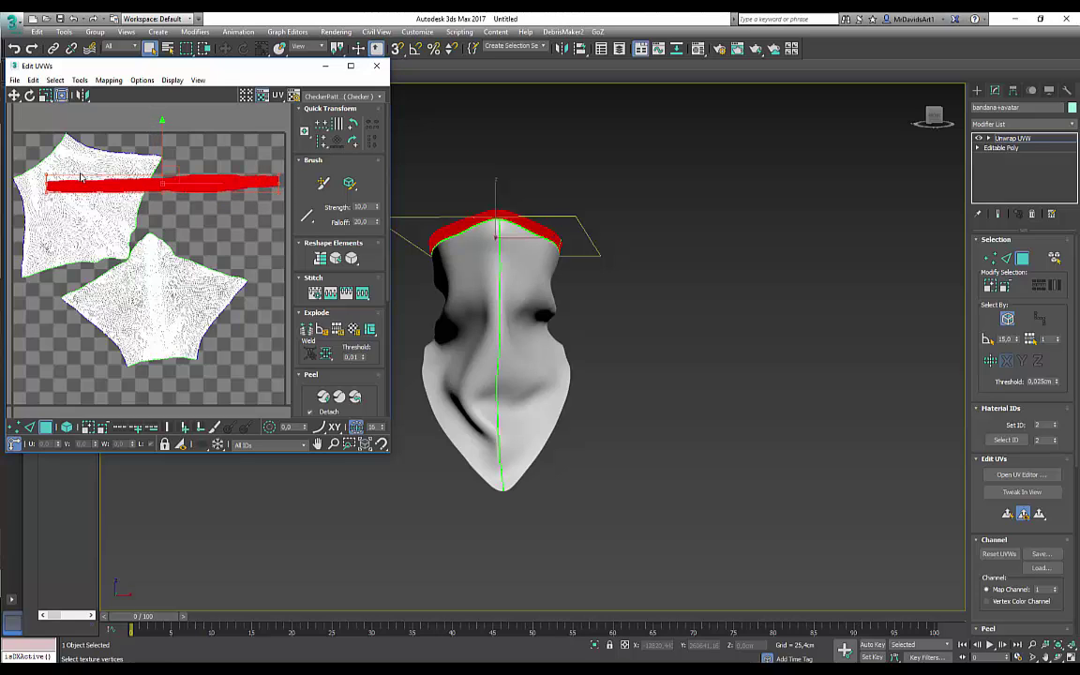
left_click(45, 173)
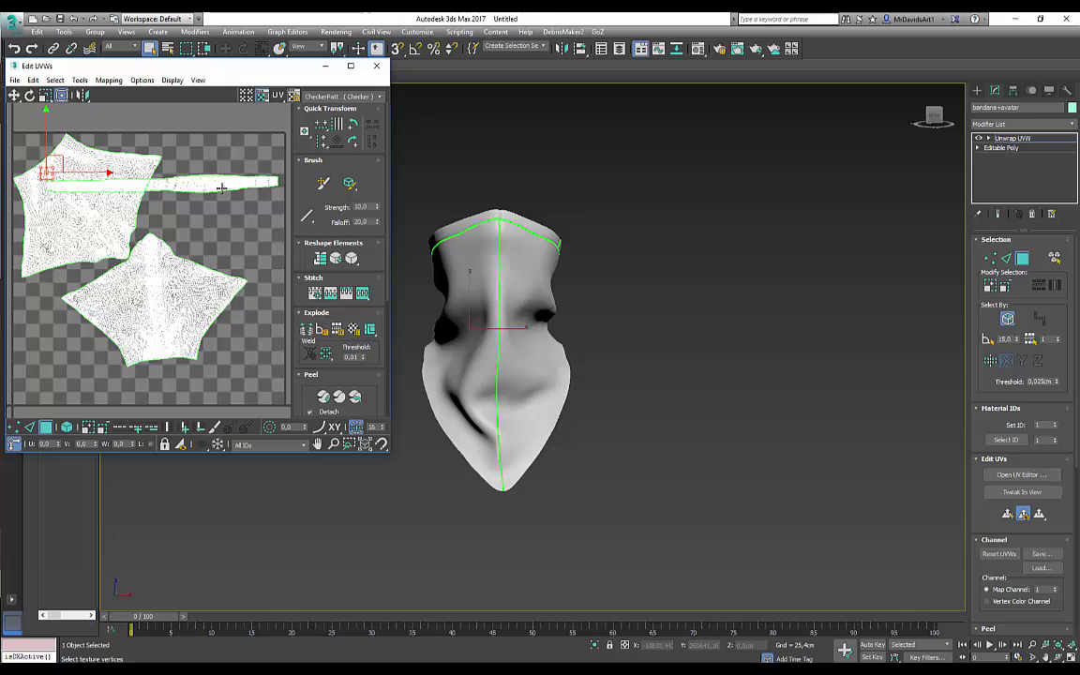
key("ctrl+z")
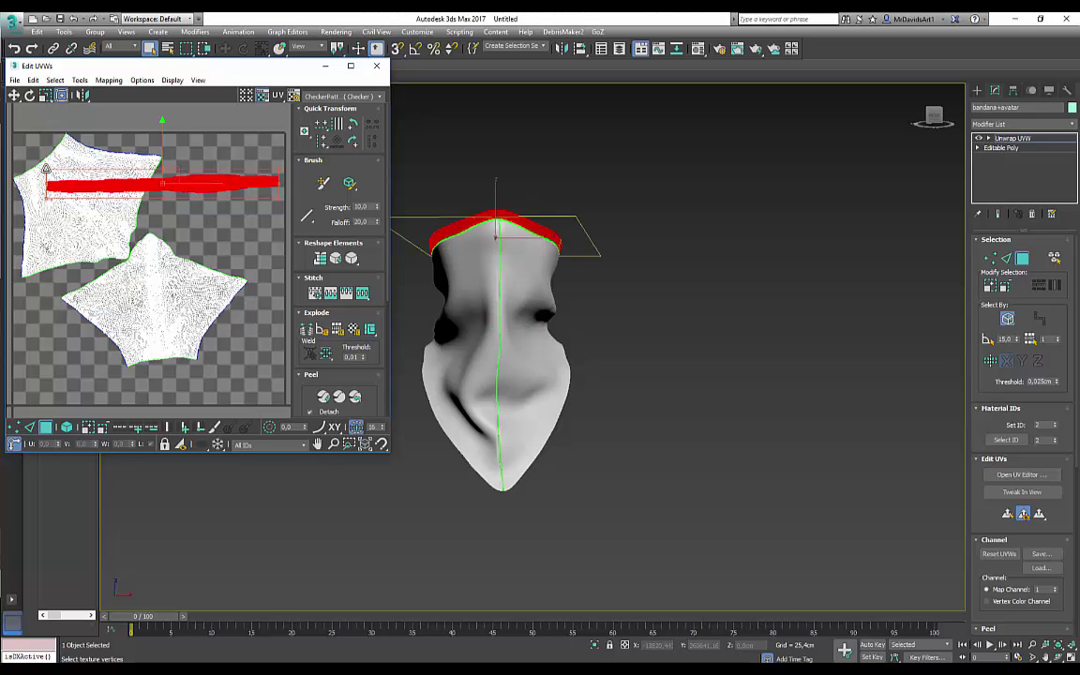
left_click_drag(45, 168, 27, 160)
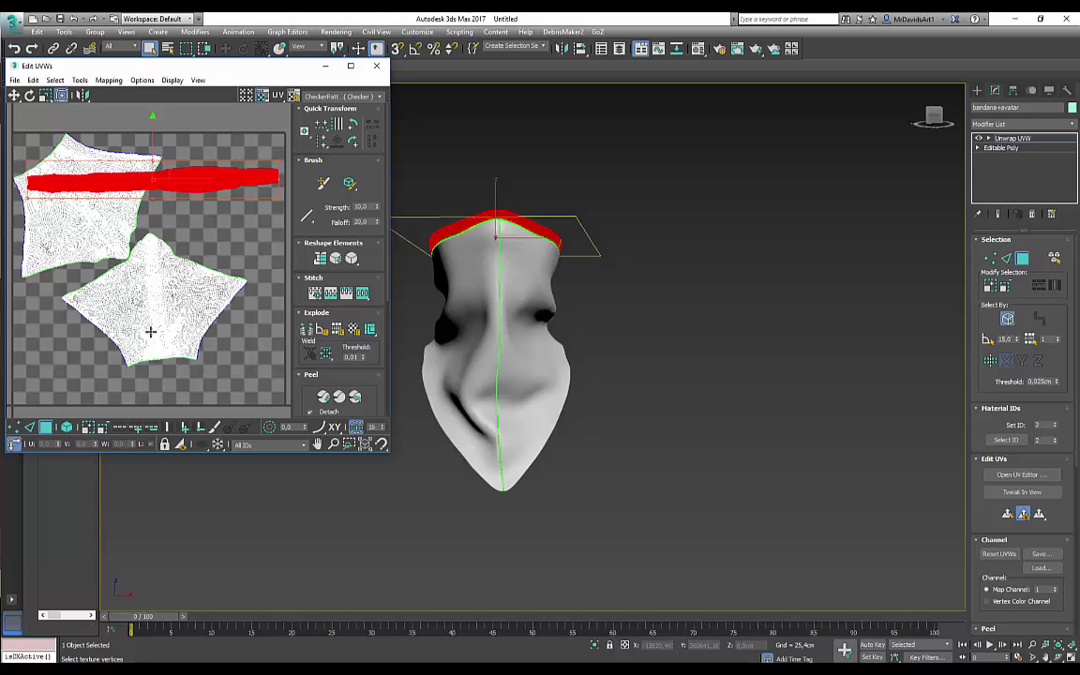
Step: Move the lower cloth panel's UV island slightly down and rotate it a few degrees so it stands upright
left_click(150, 331)
left_click(178, 319)
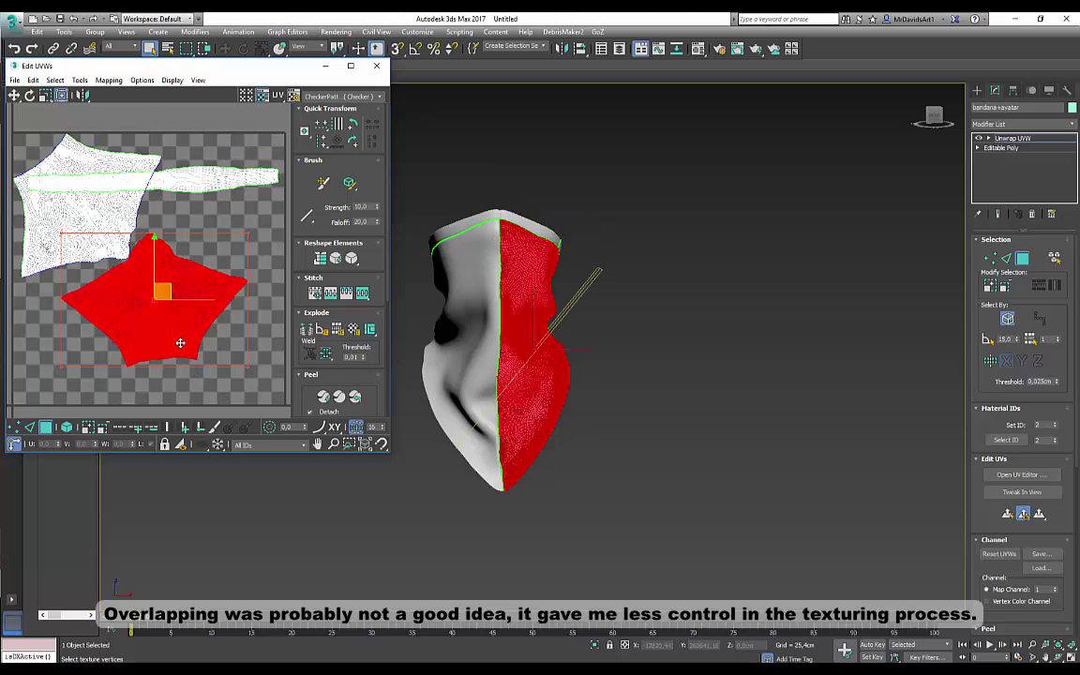
left_click_drag(181, 338, 149, 385)
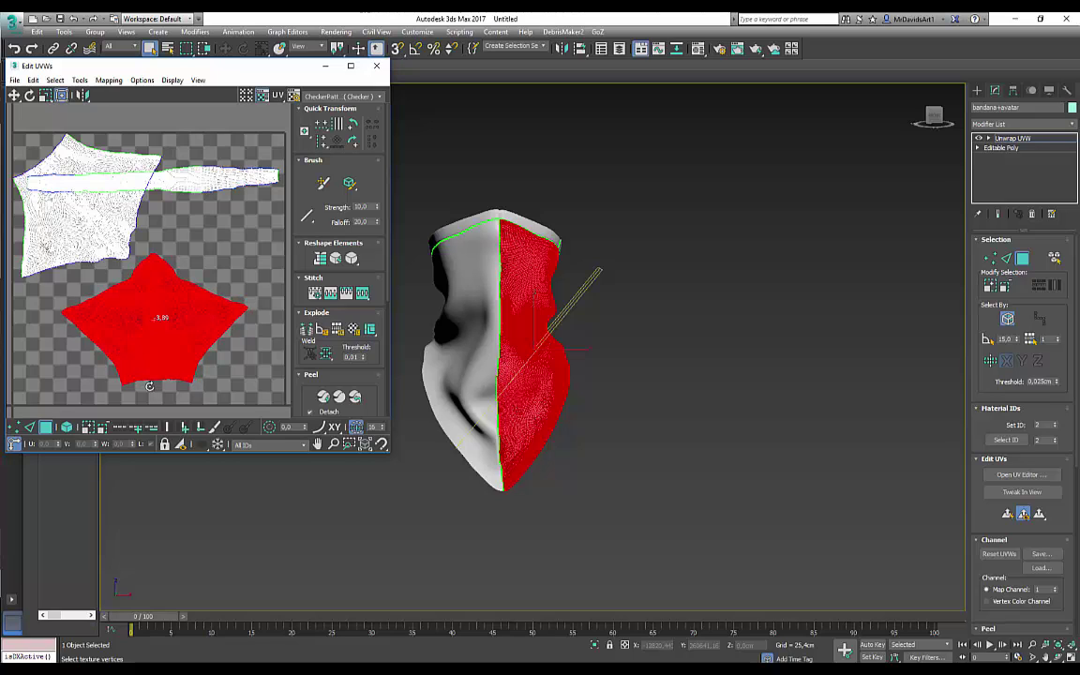
Step: Rotate the other cloth panel's UV island about 140° upright and overlay it on the first panel, fine-tuning its size, position and angle
left_click(78, 245)
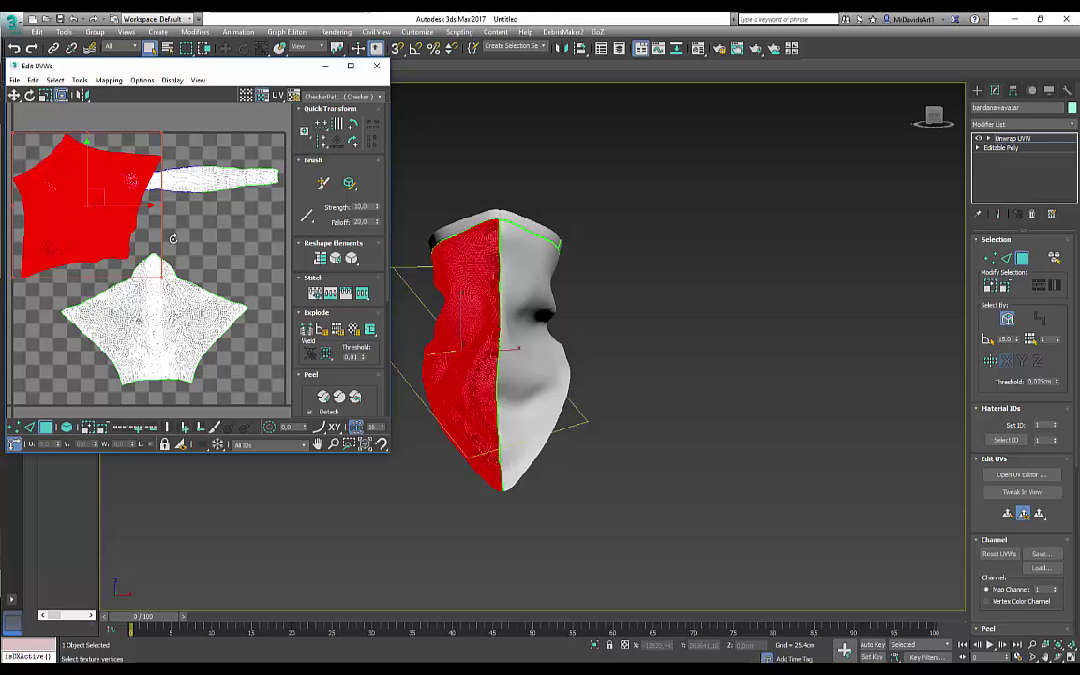
left_click_drag(158, 210, 134, 145)
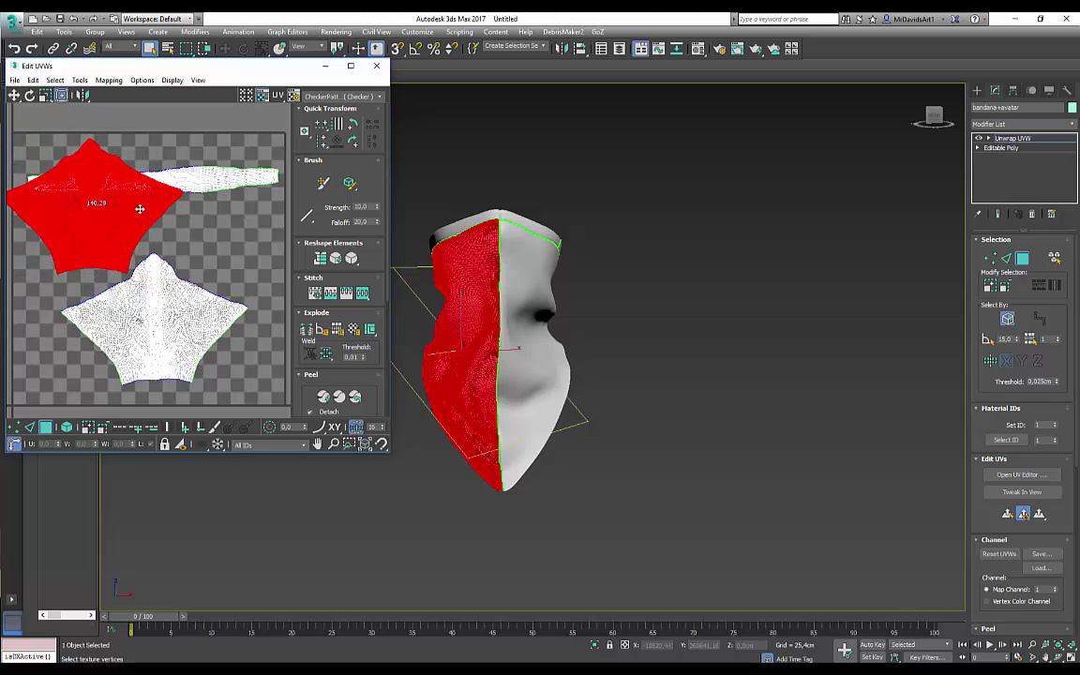
left_click_drag(114, 248, 172, 328)
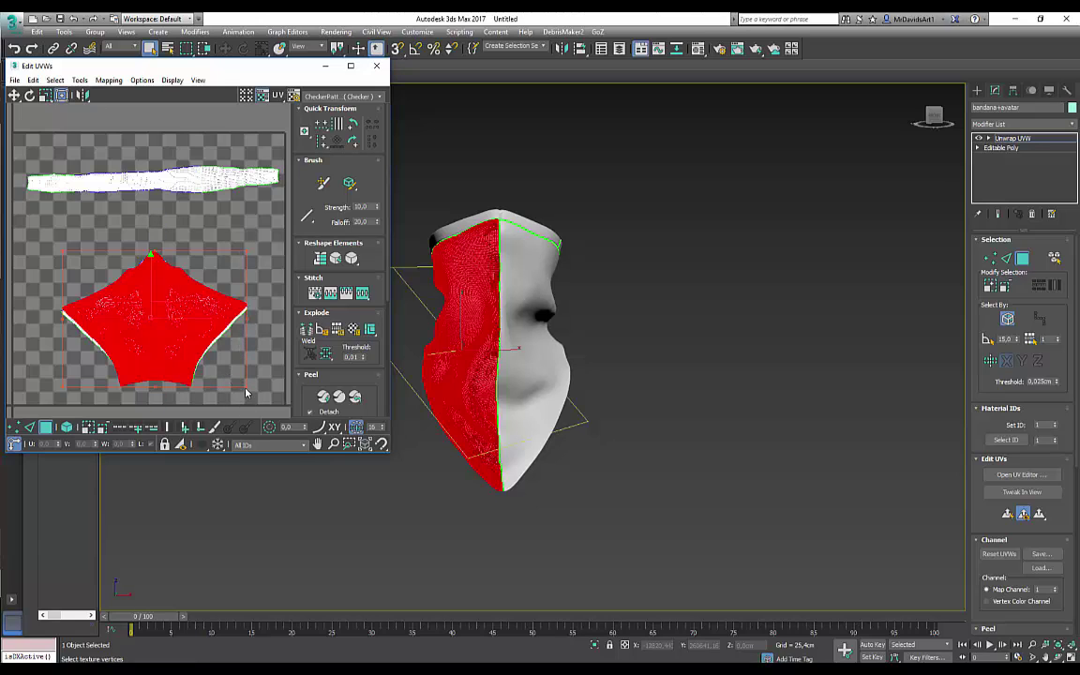
left_click_drag(247, 383, 249, 380)
left_click_drag(173, 352, 173, 353)
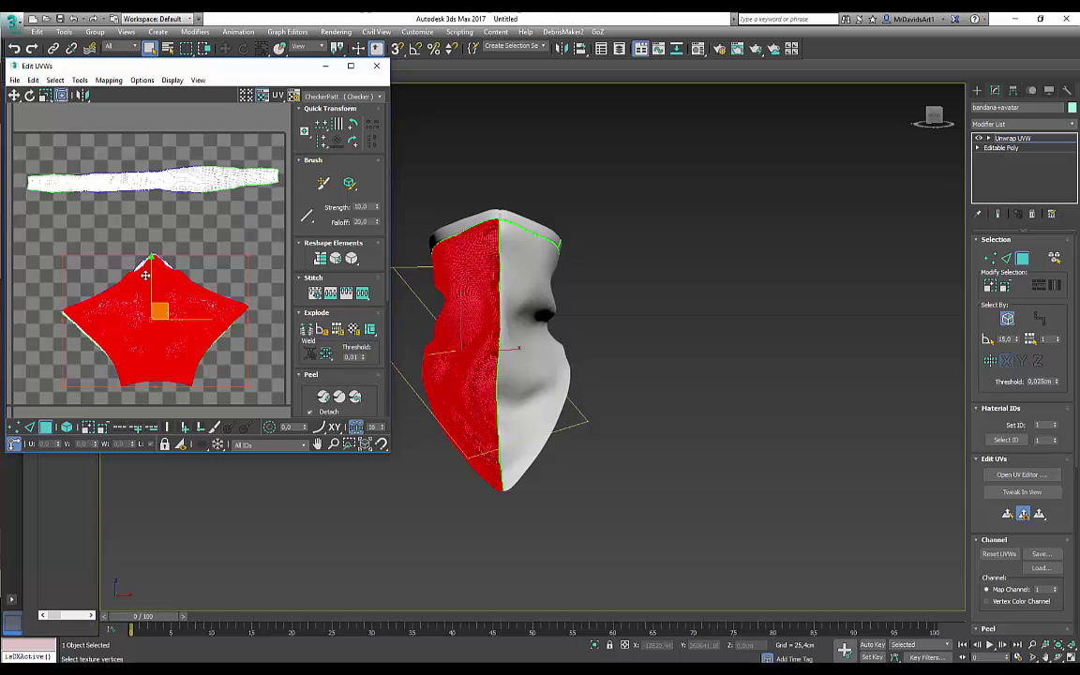
left_click_drag(155, 253, 153, 253)
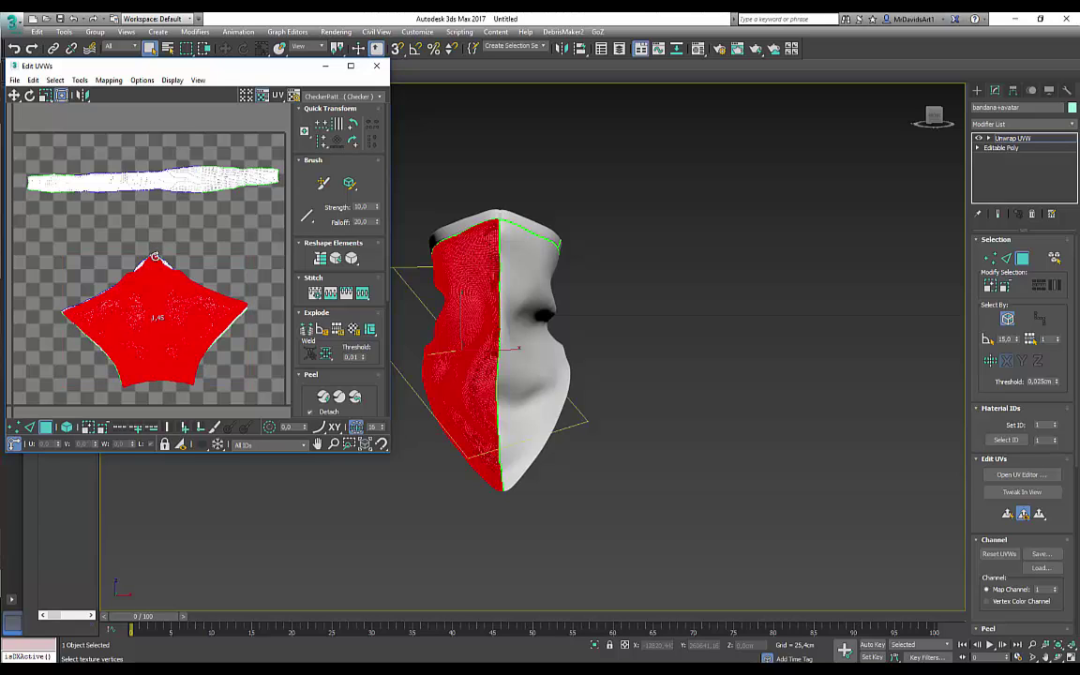
left_click(234, 359)
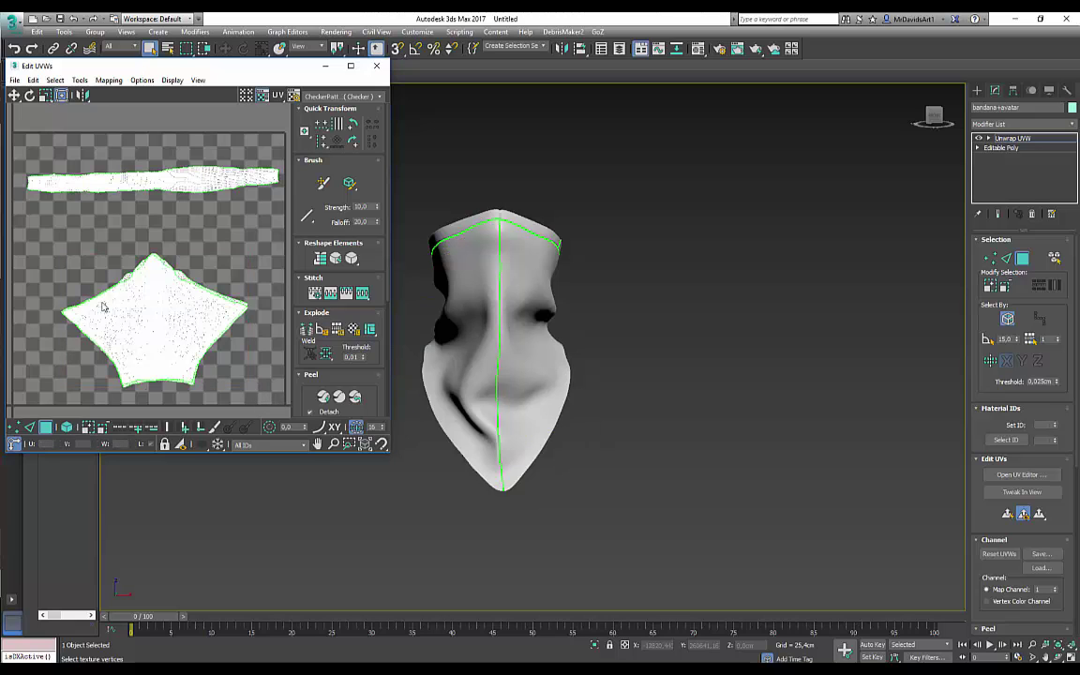
Step: Select both overlapping cloth panel islands, enlarge them to fill the space below the hem strip, and adjust their position and angle
left_click_drag(102, 302, 47, 244)
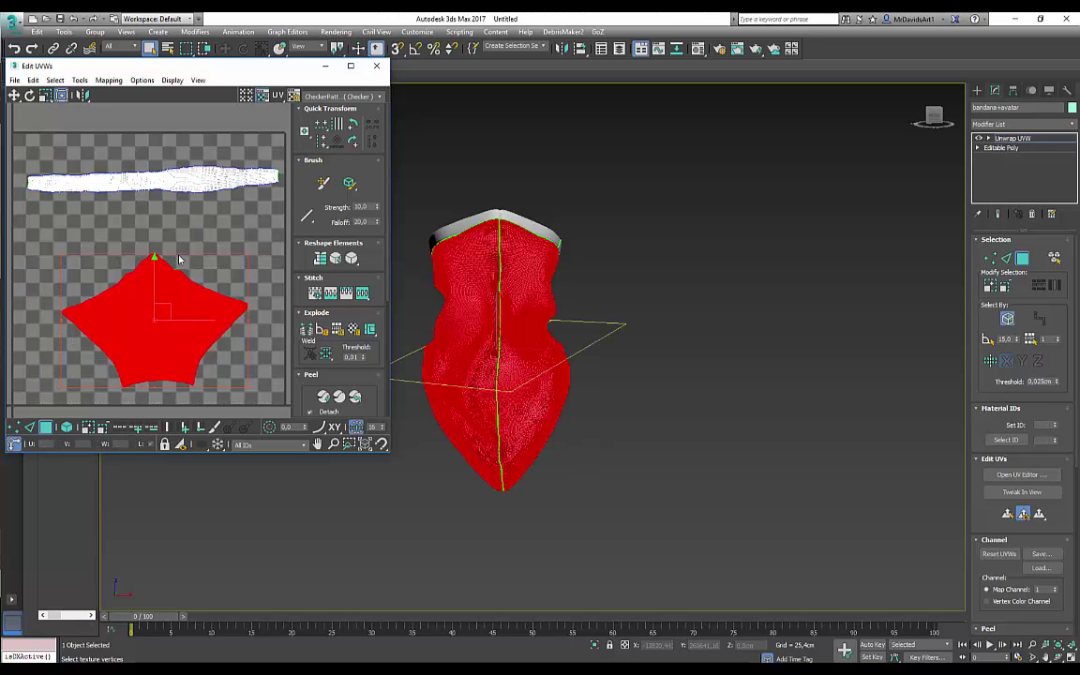
left_click_drag(249, 254, 287, 223)
left_click_drag(180, 342, 174, 340)
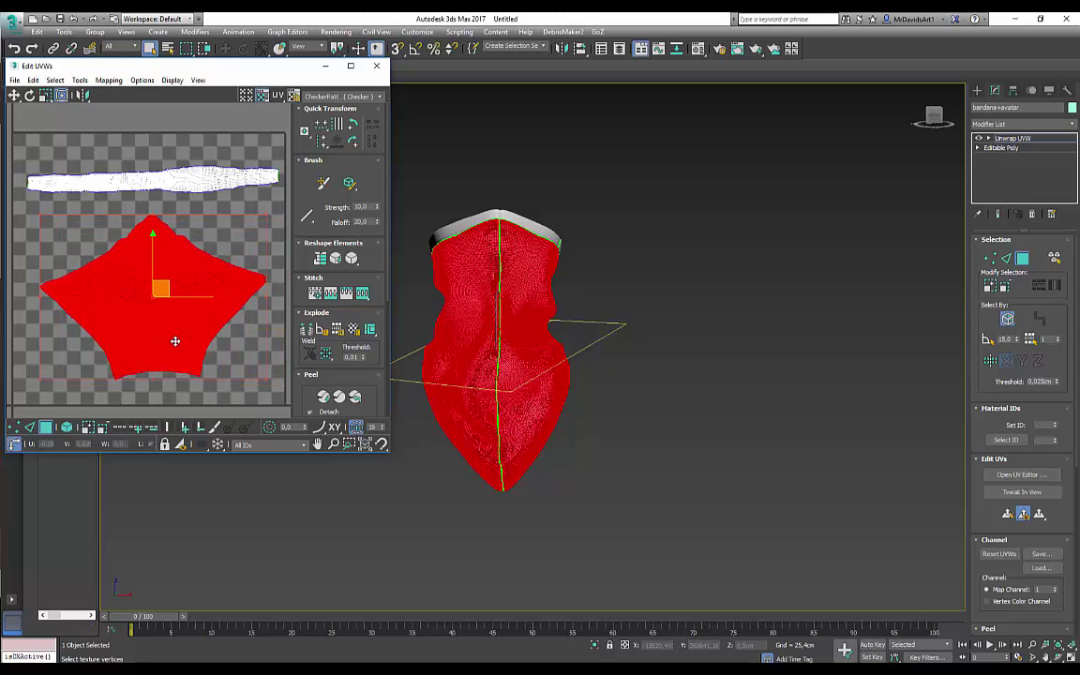
left_click_drag(261, 380, 276, 402)
left_click_drag(196, 368, 190, 361)
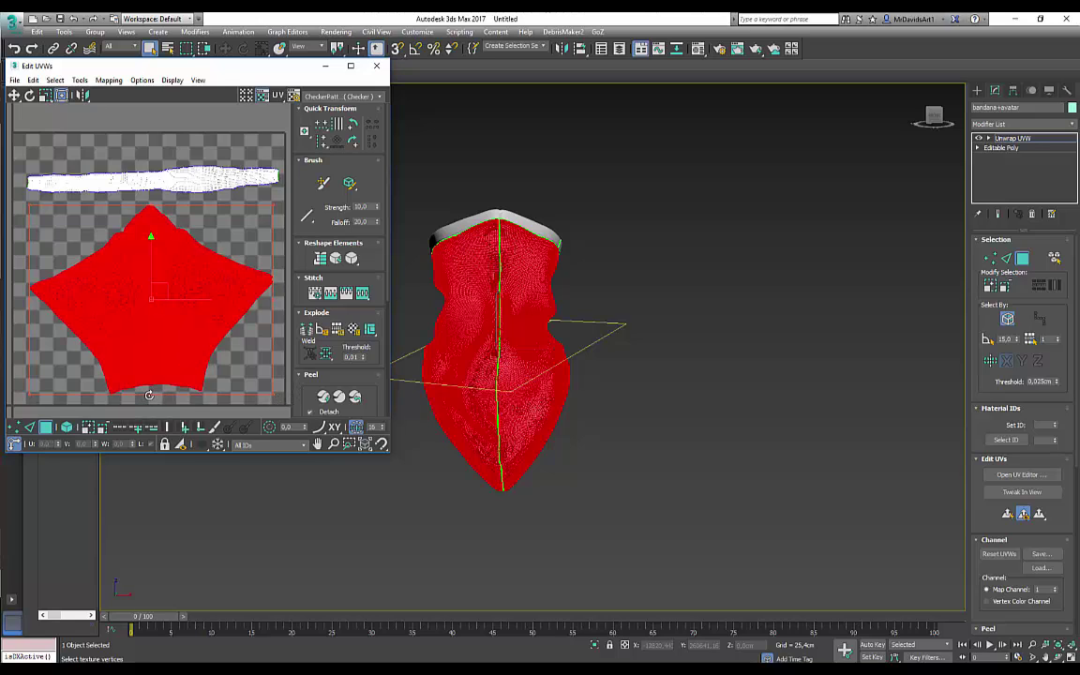
left_click_drag(148, 394, 148, 394)
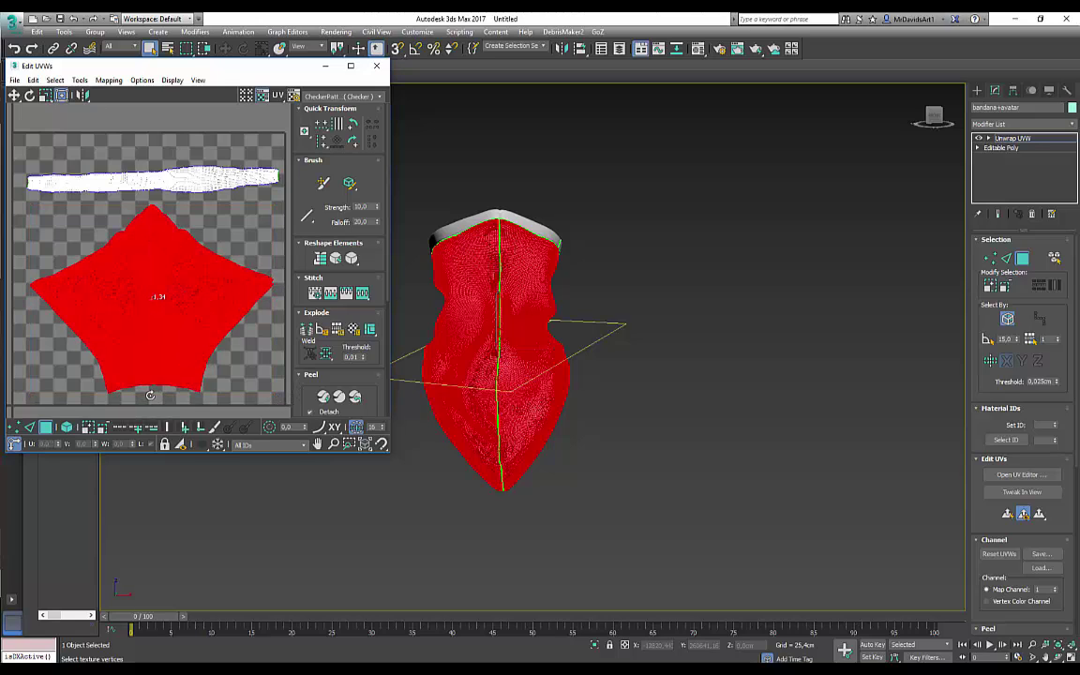
Step: Move the hem strip island higher, and slightly enlarge, re-center and straighten the overlapping panel islands beneath it
left_click(148, 181)
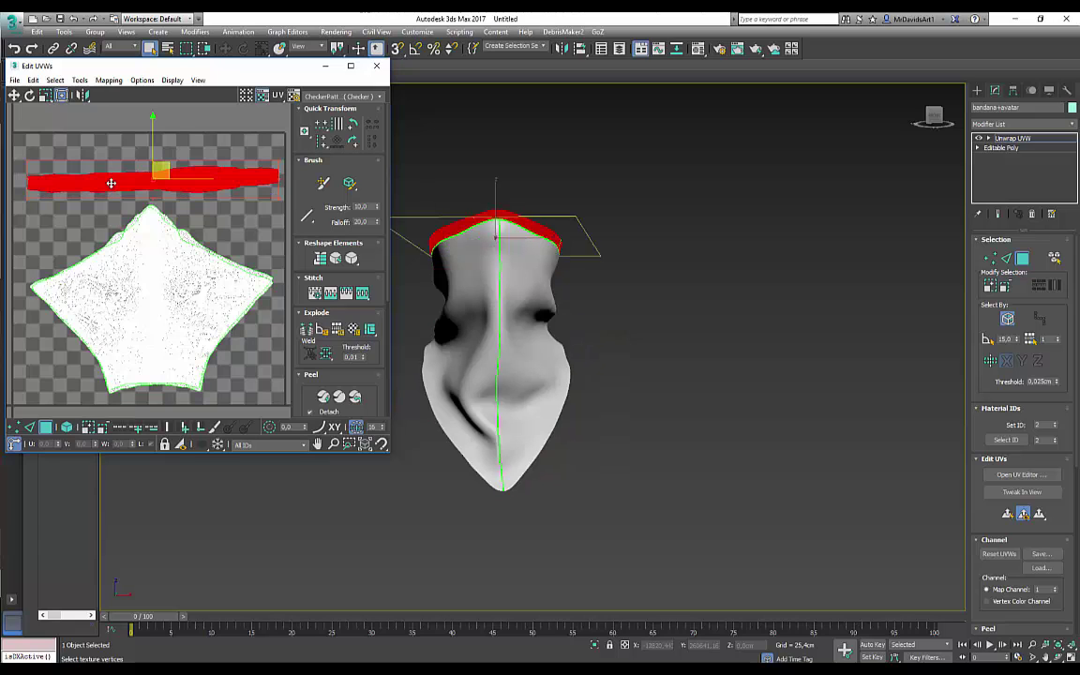
left_click_drag(111, 183, 108, 172)
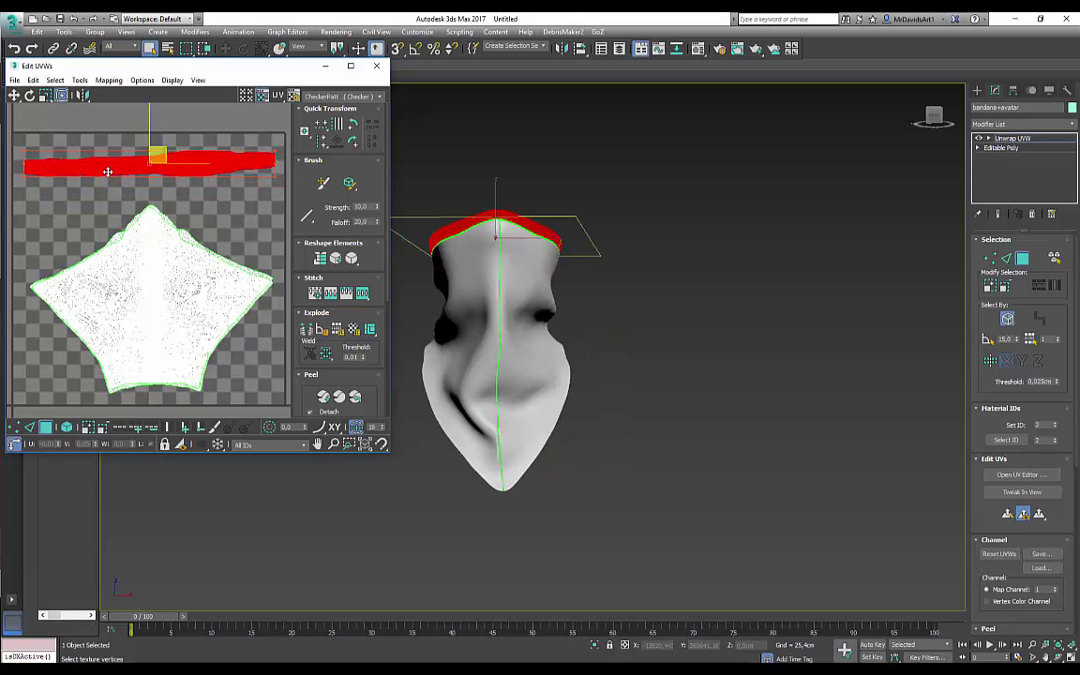
left_click_drag(284, 405, 22, 199)
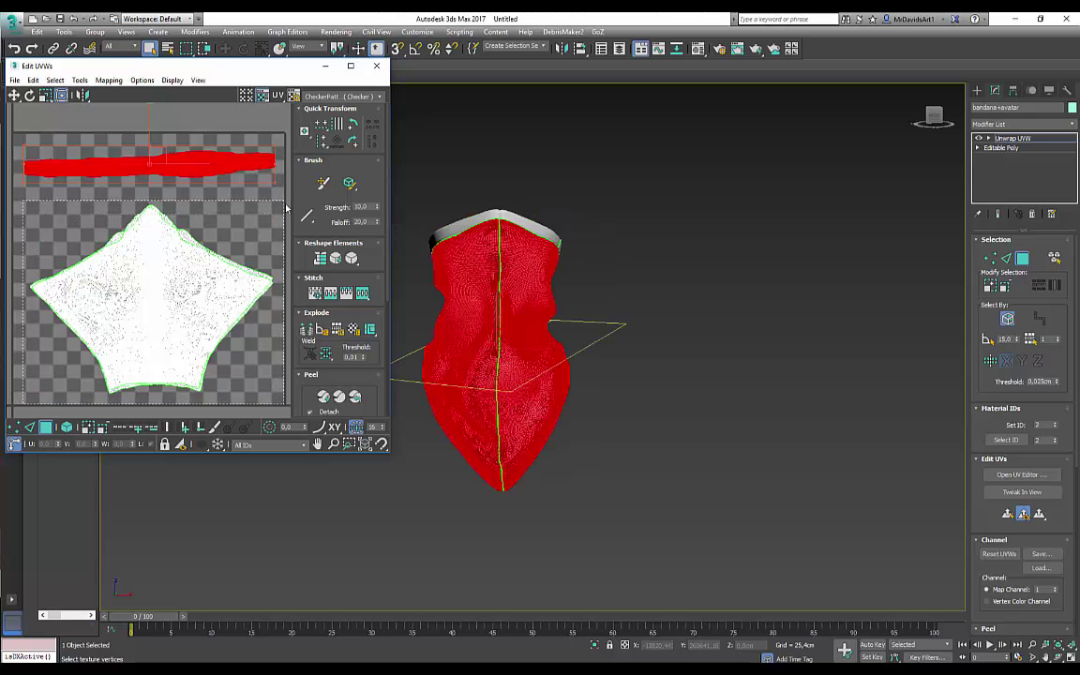
mouse_move(287, 208)
left_mouse_down()
mouse_move(274, 202)
mouse_move(280, 194)
left_mouse_up()
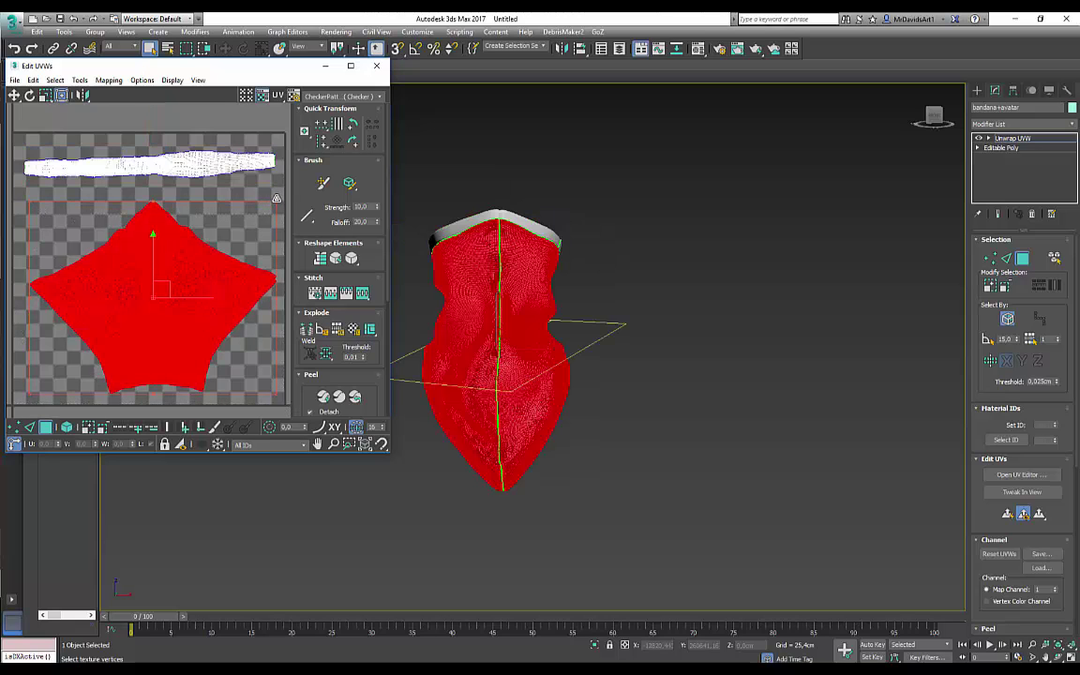
left_click_drag(227, 269, 226, 267)
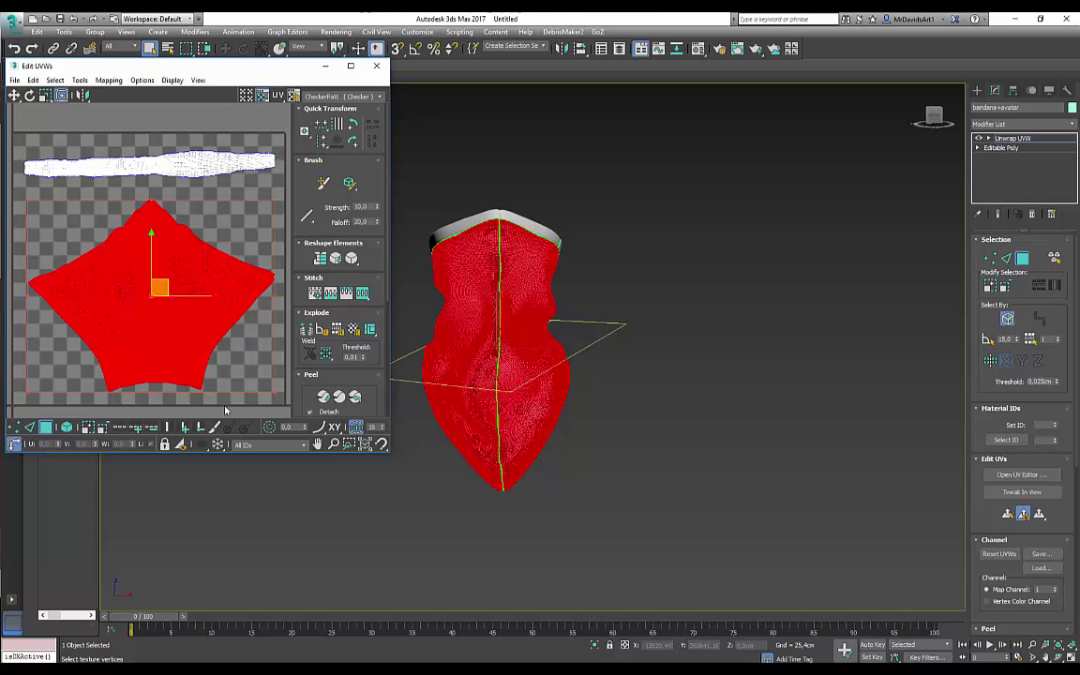
left_click_drag(148, 395, 150, 394)
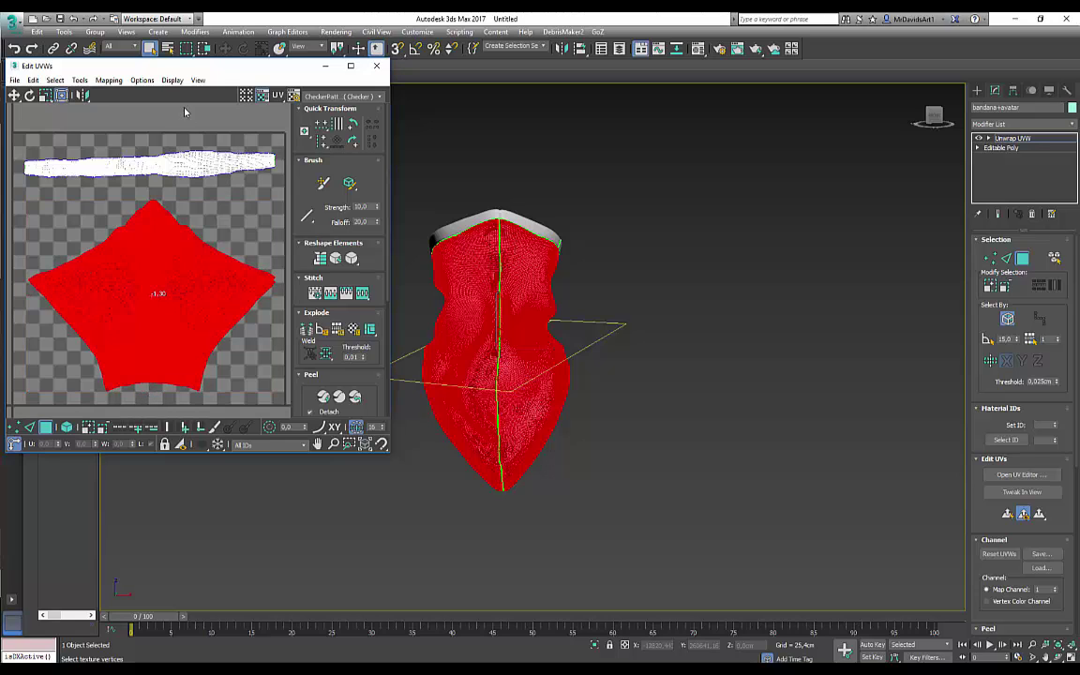
Step: Set up a UVW template render with width and height both at 2048
left_click_drag(164, 66, 294, 107)
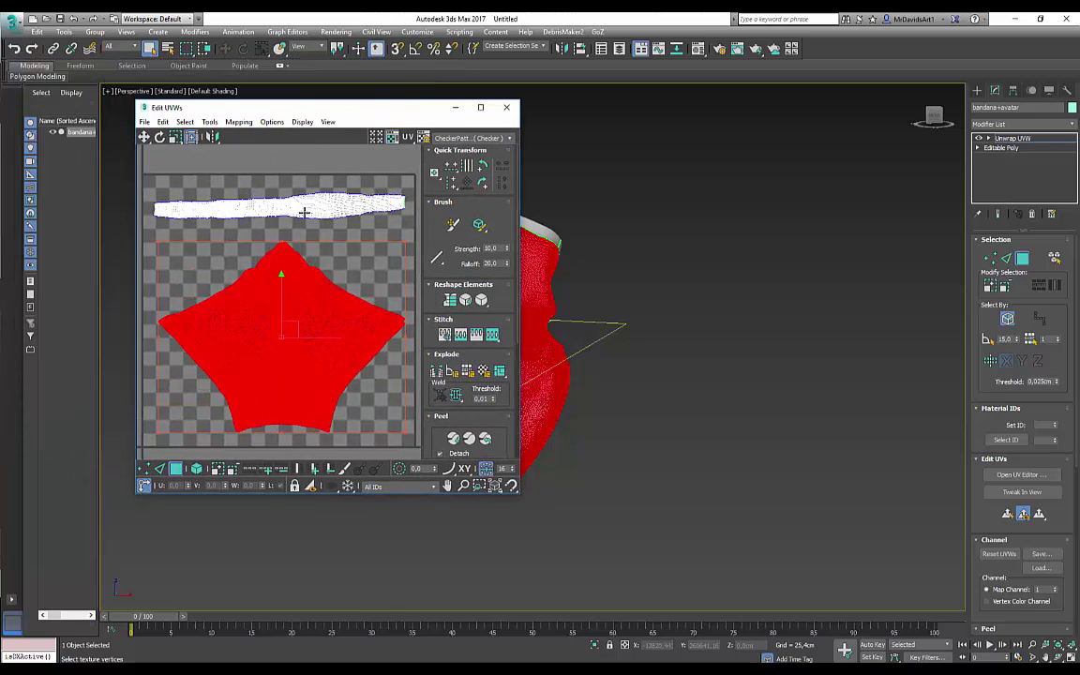
left_click(236, 121)
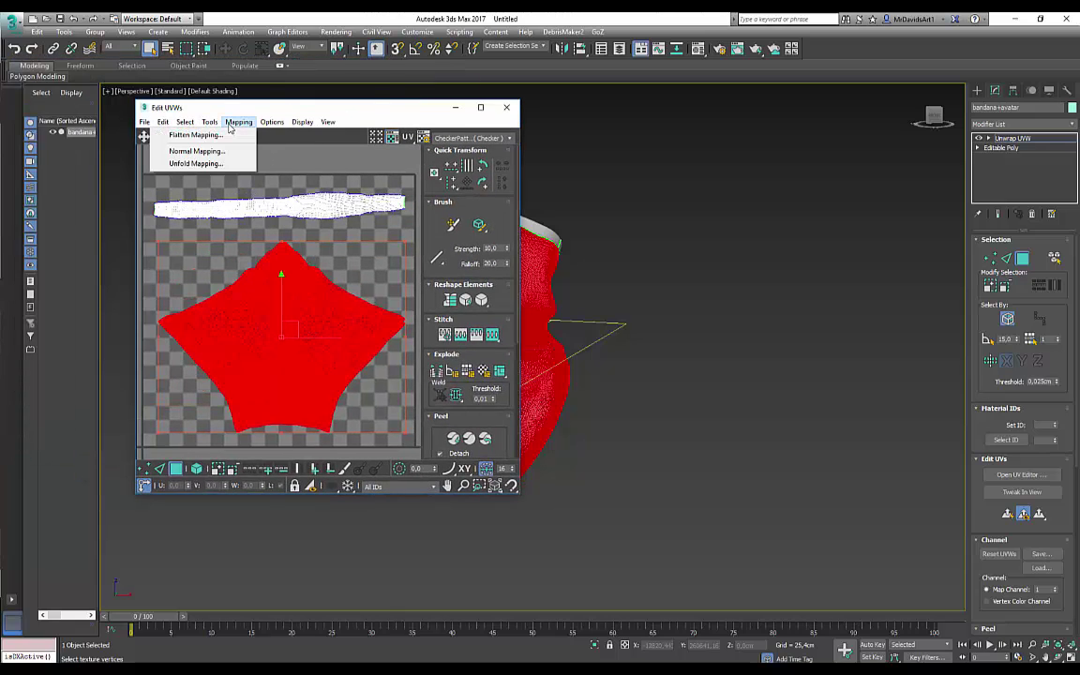
mouse_move(209, 123)
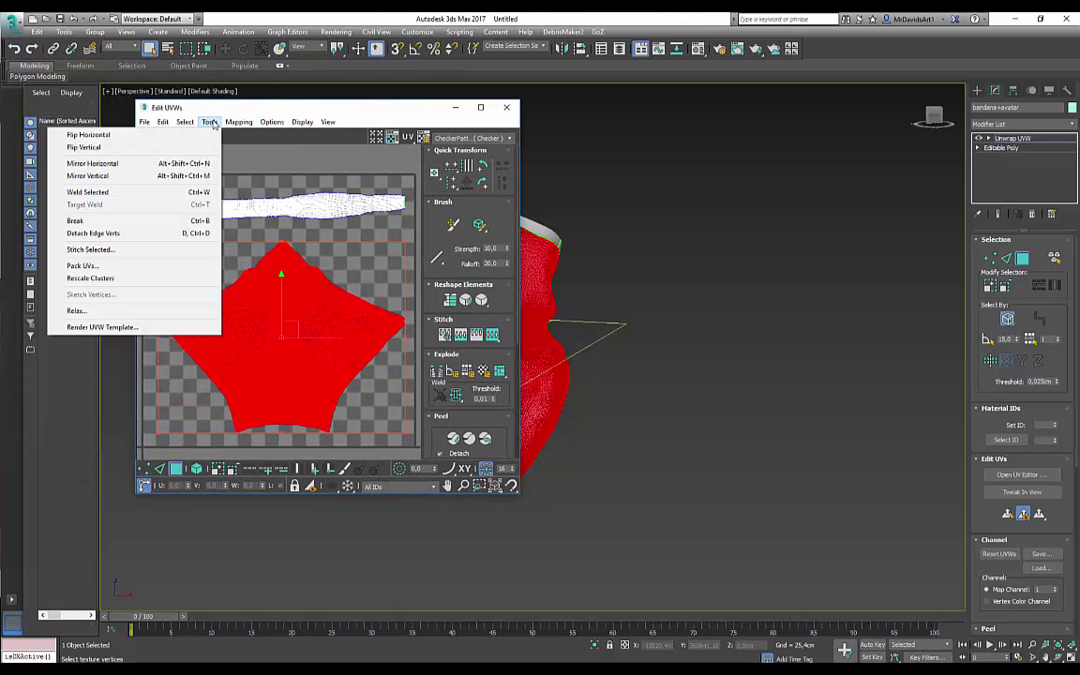
left_click(113, 328)
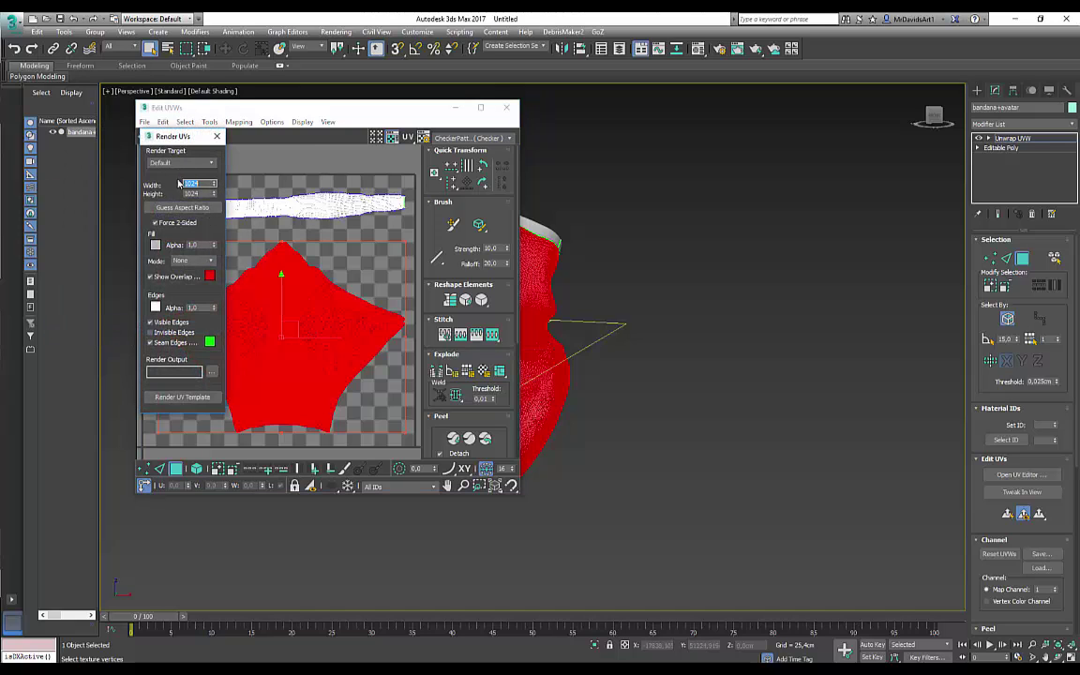
left_click(203, 181)
double_click(192, 183)
left_click(251, 192)
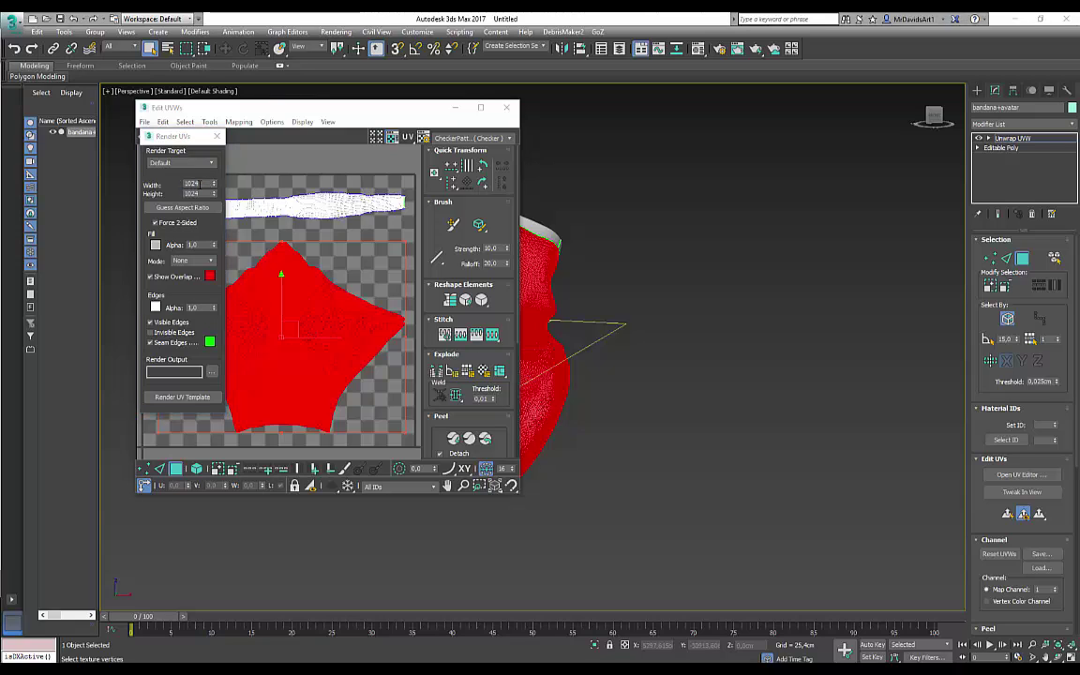
double_click(197, 184)
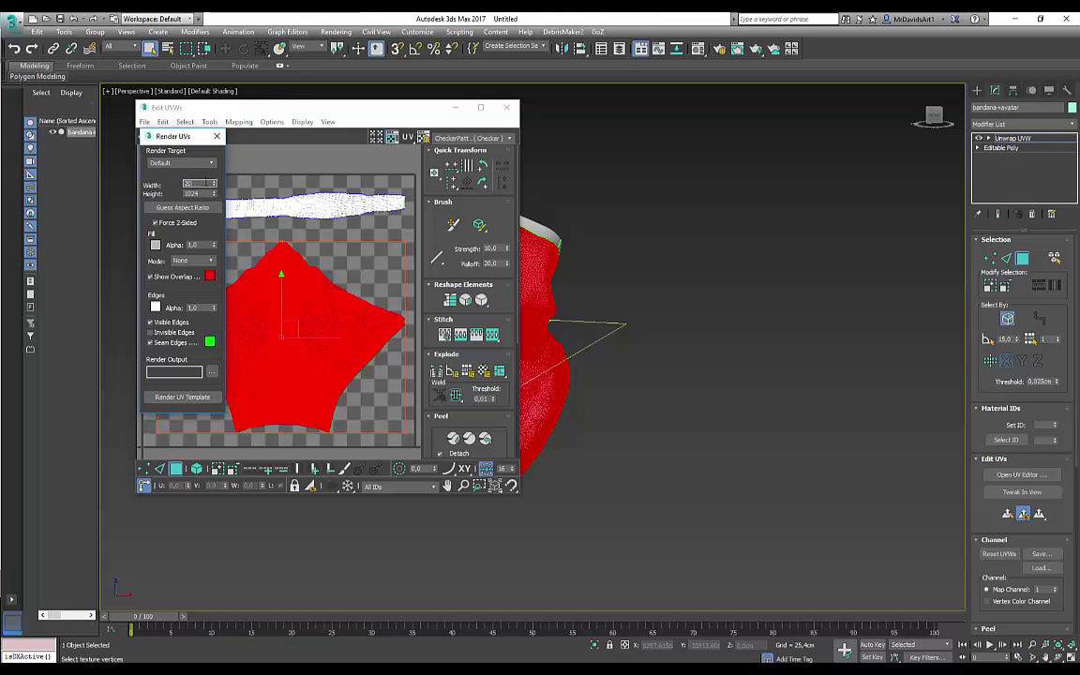
key("Tab")
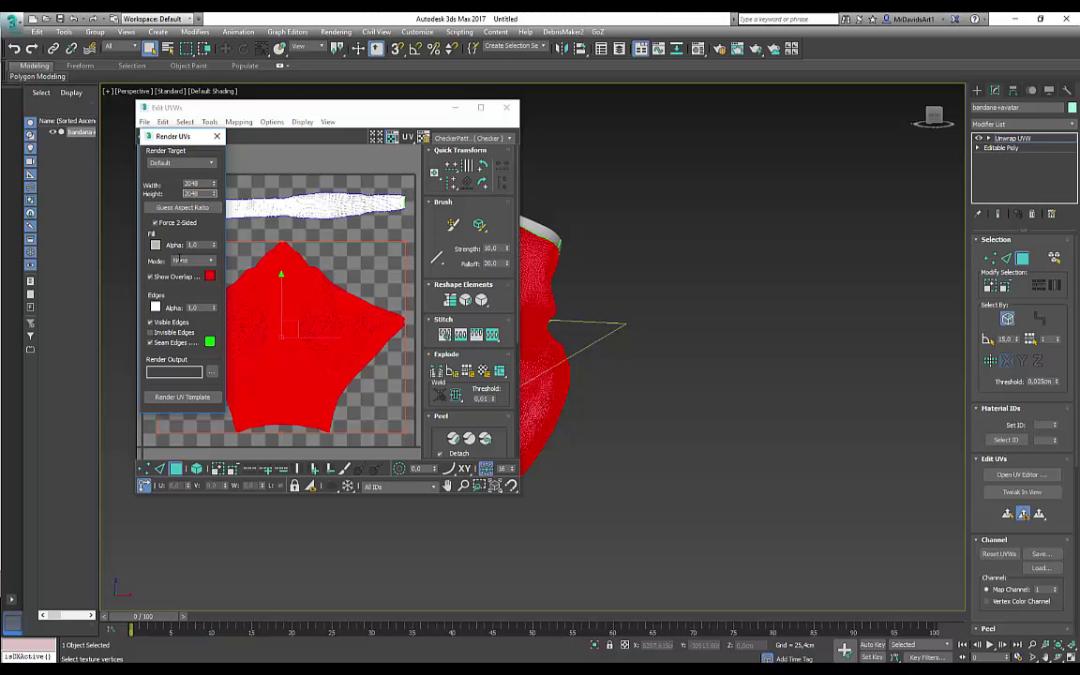
Step: Render a preview of the UV template to check the island layout, and close the preview
left_click(173, 398)
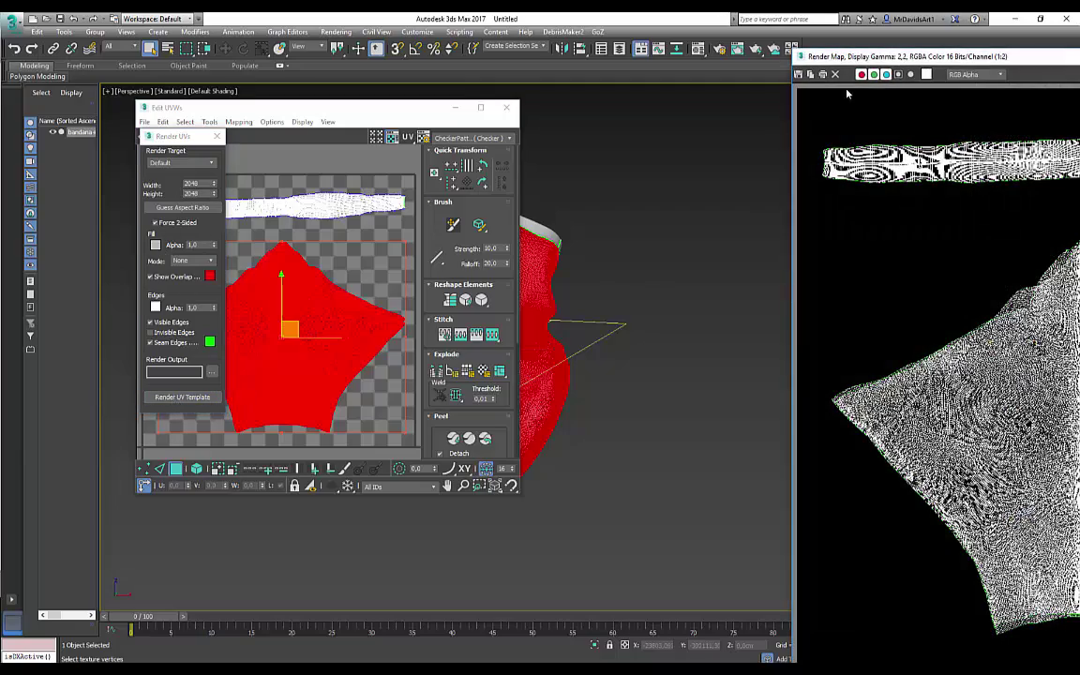
left_click_drag(806, 54, 318, 54)
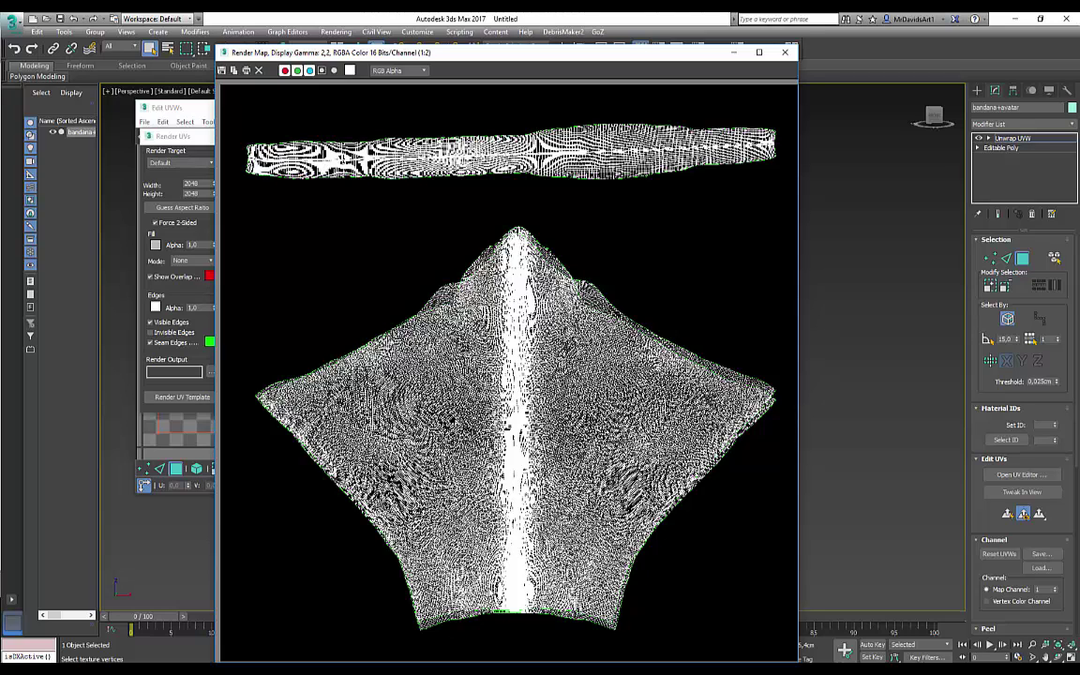
left_click(784, 52)
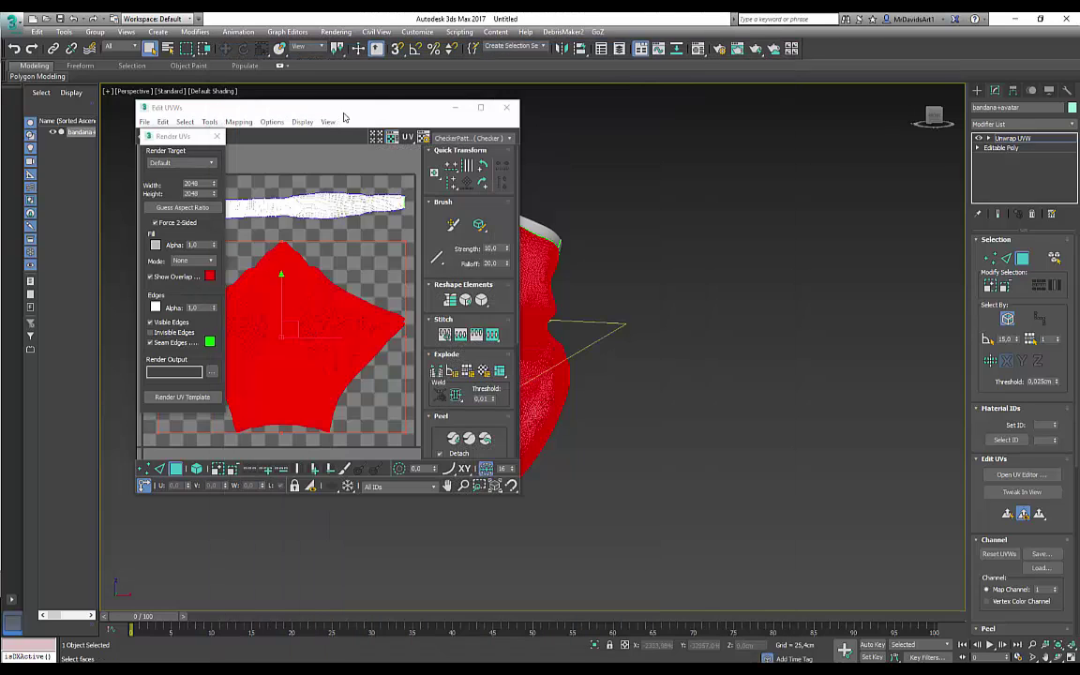
Step: Nudge the overlapping cloth panel islands slightly to the left and render the UV template again
left_click_drag(178, 138, 618, 176)
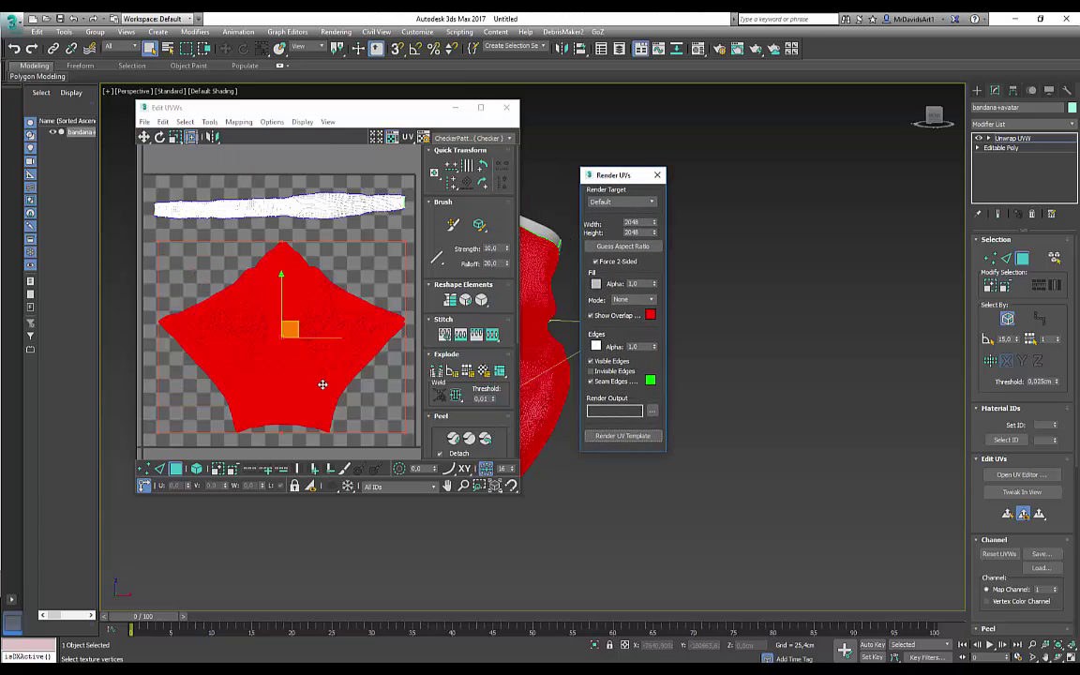
left_click_drag(323, 386, 320, 384)
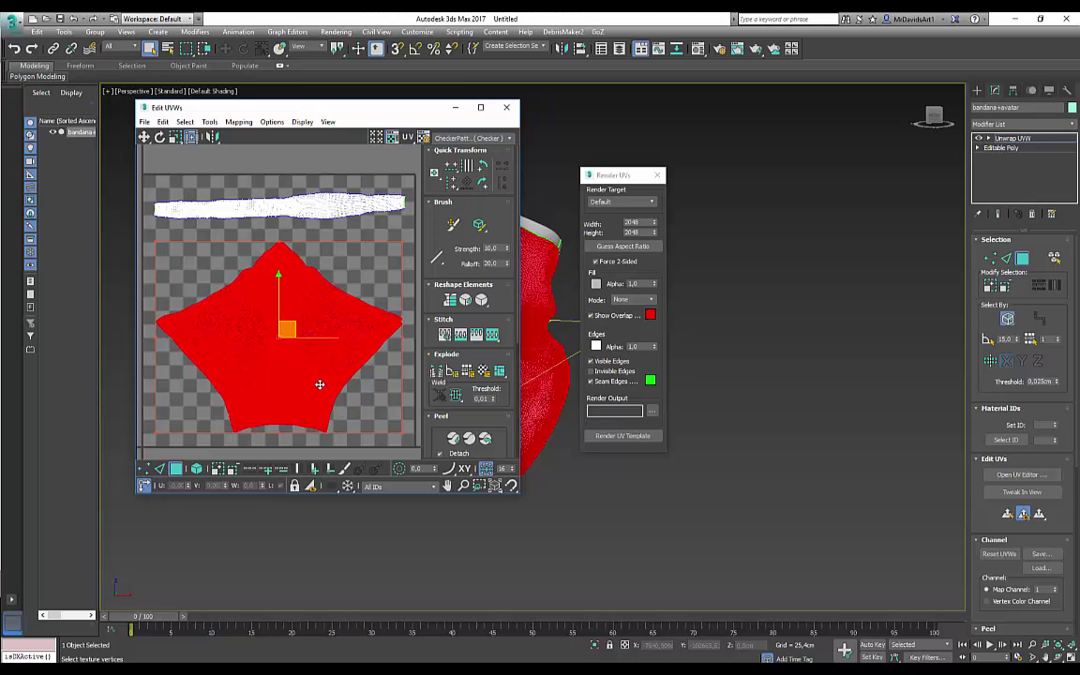
left_click(609, 436)
left_click_drag(979, 60, 372, 37)
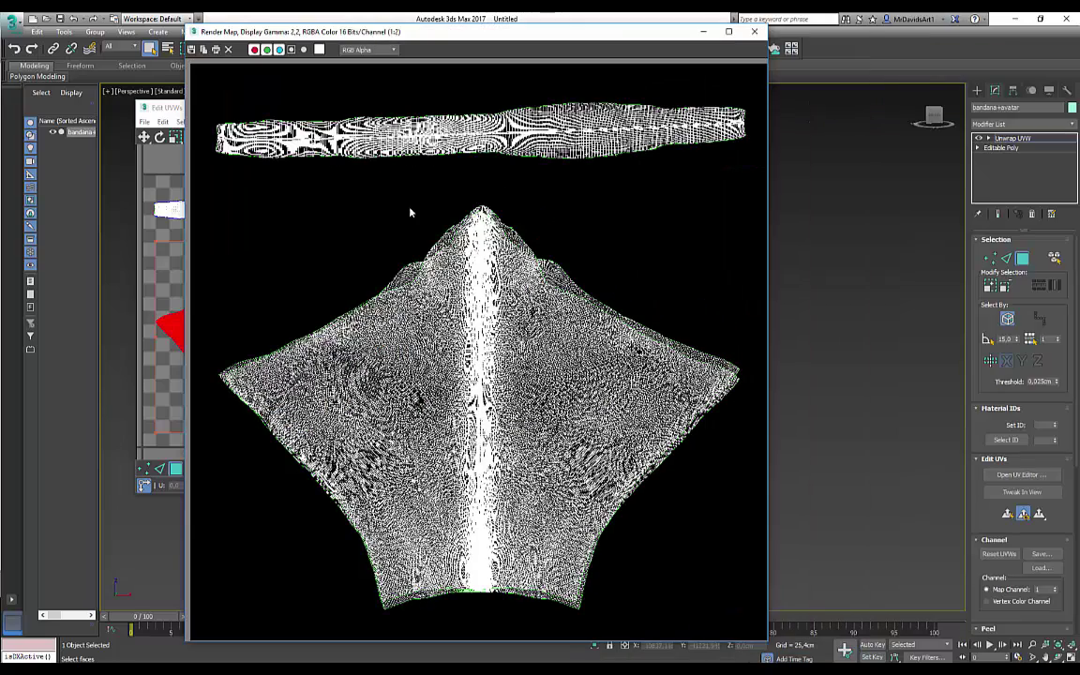
Step: Save the rendered template as PNG over uvtemplatebandana.png in the BANDANA folder, using RGB 48 bit with alpha channel
left_click(191, 50)
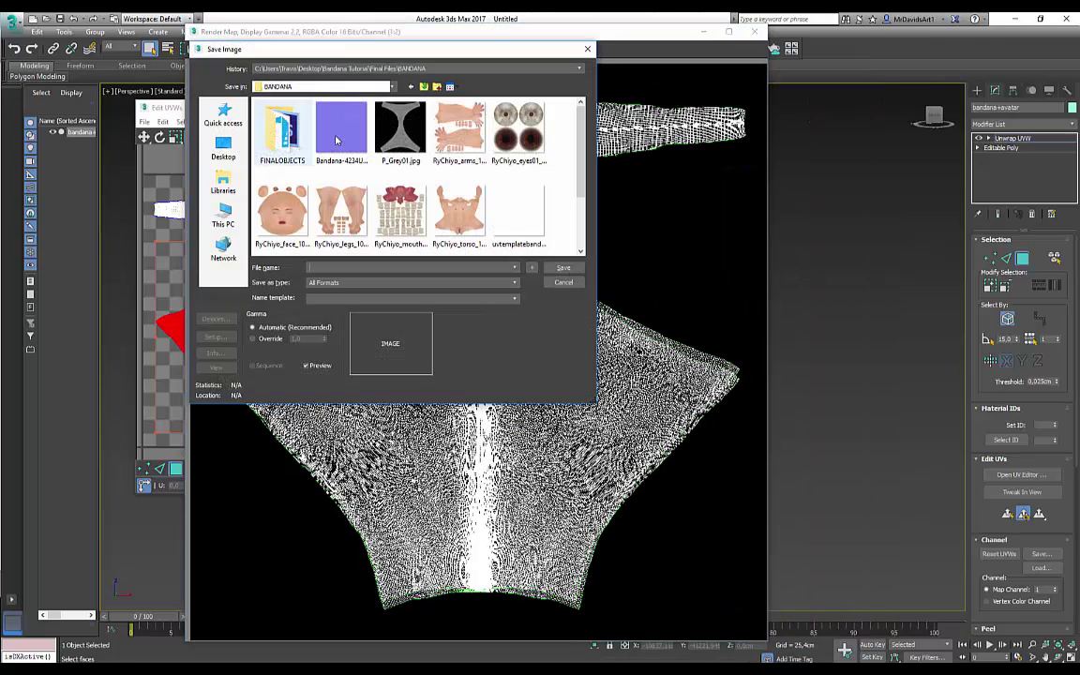
left_click(518, 213)
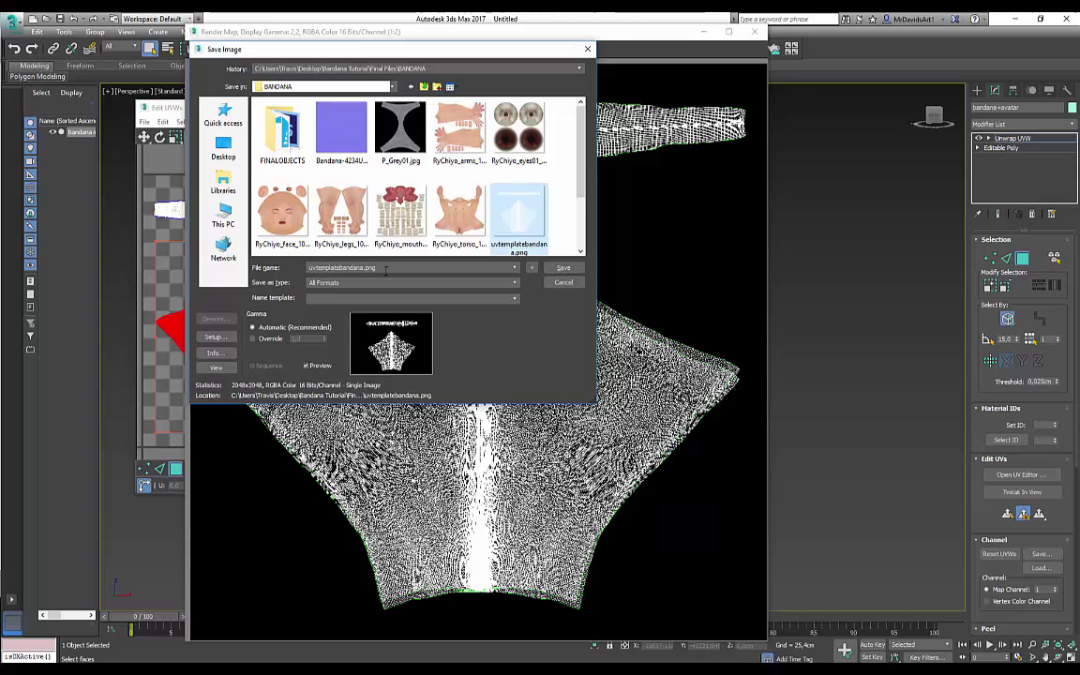
left_click(338, 282)
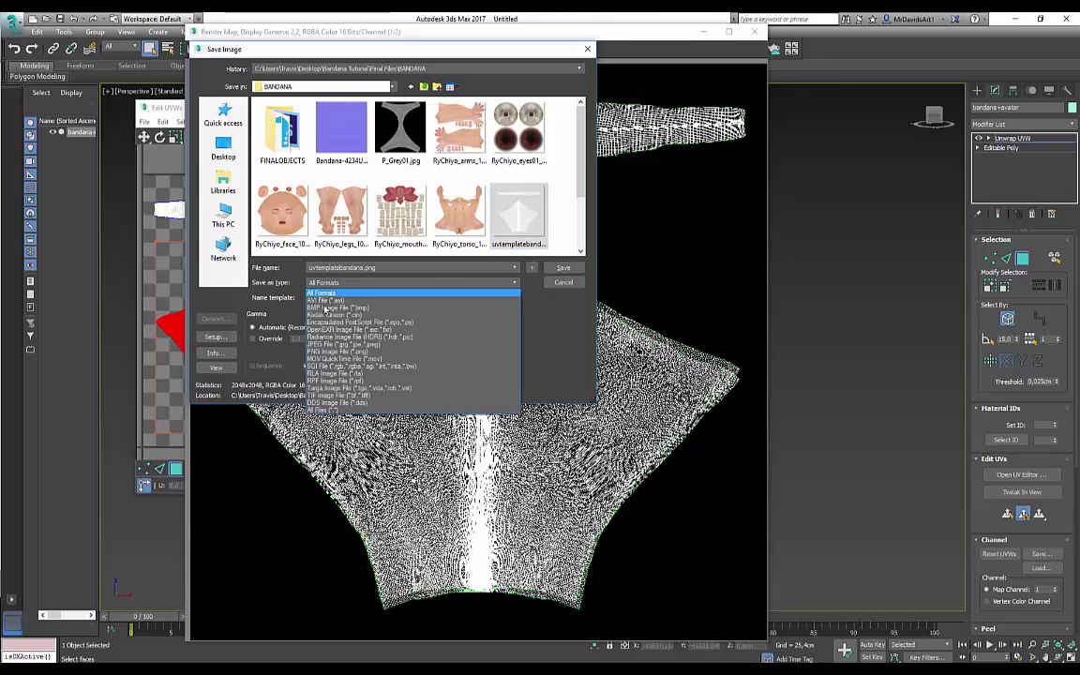
left_click(328, 351)
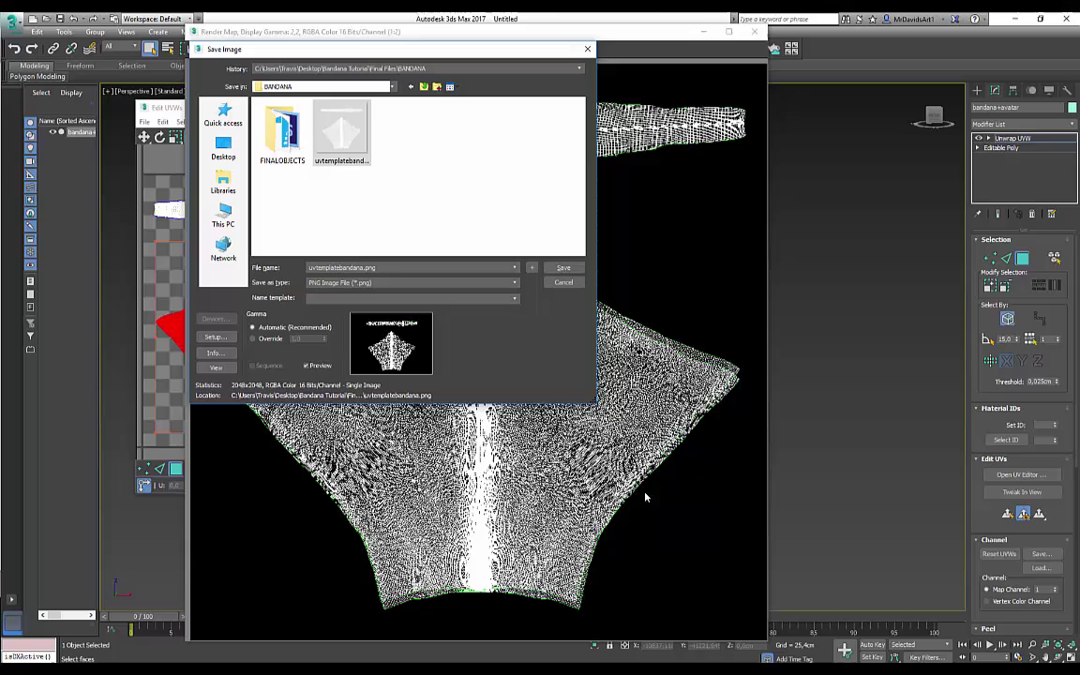
left_click(563, 269)
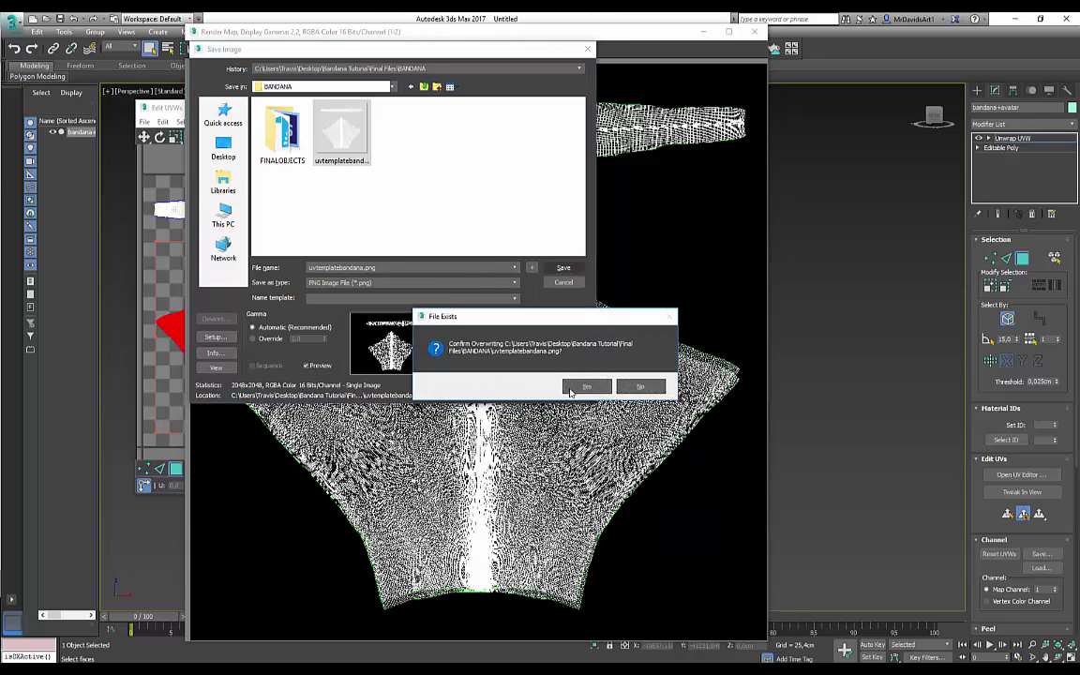
left_click(571, 390)
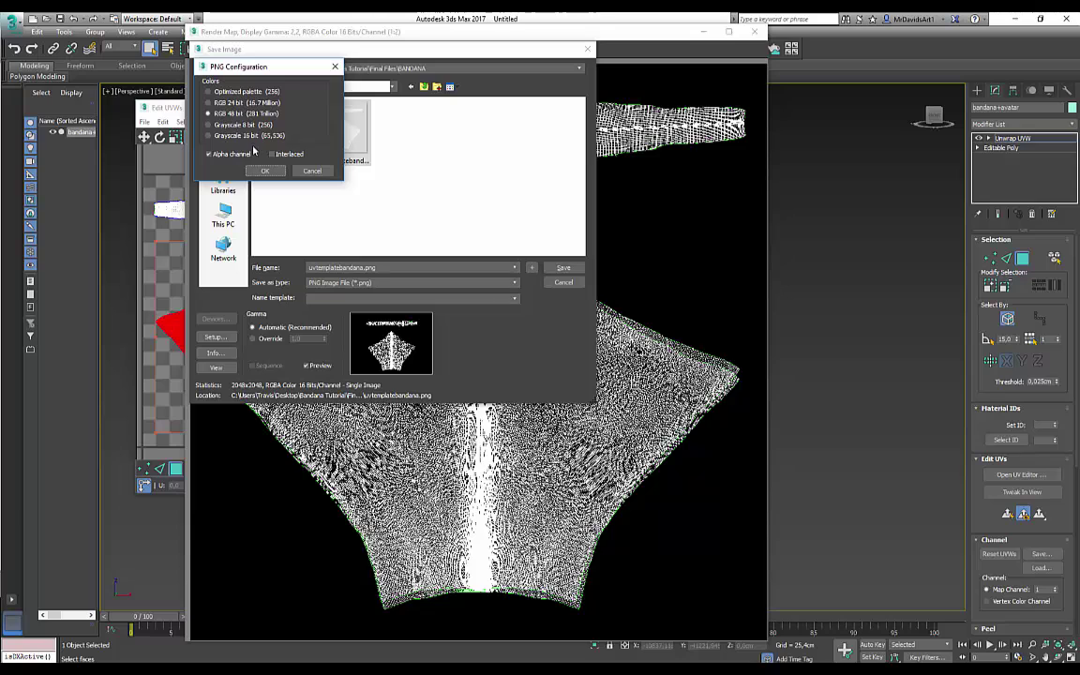
left_click(266, 172)
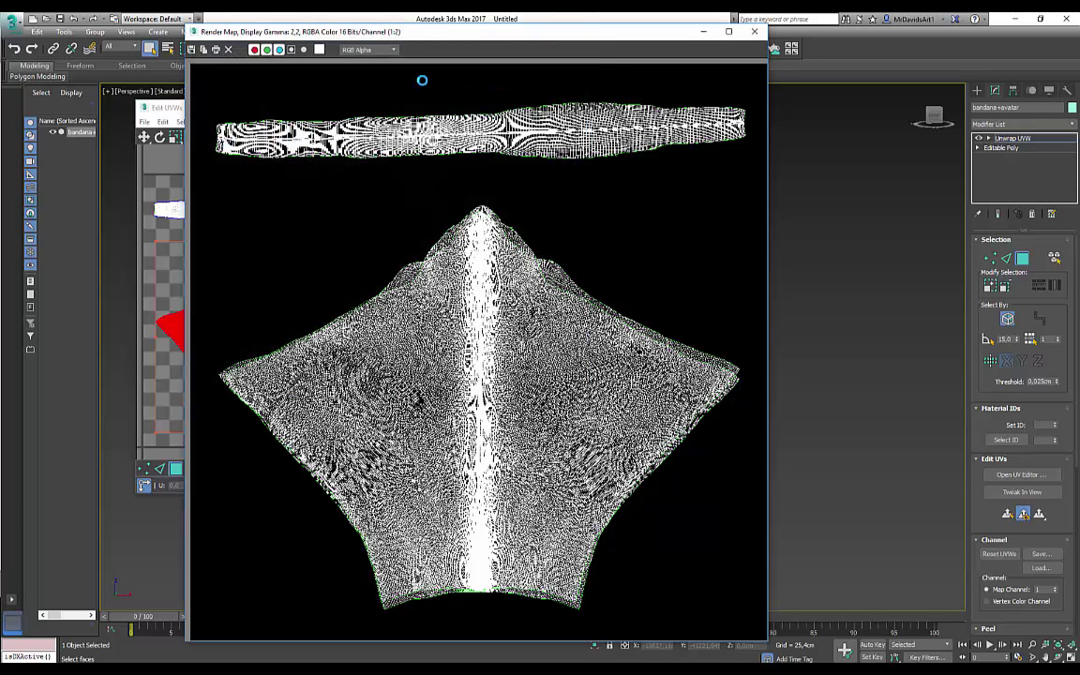
Step: Close the rendered map, the Render UVs dialog and the UV editor
left_click(753, 31)
left_click_drag(255, 113, 182, 150)
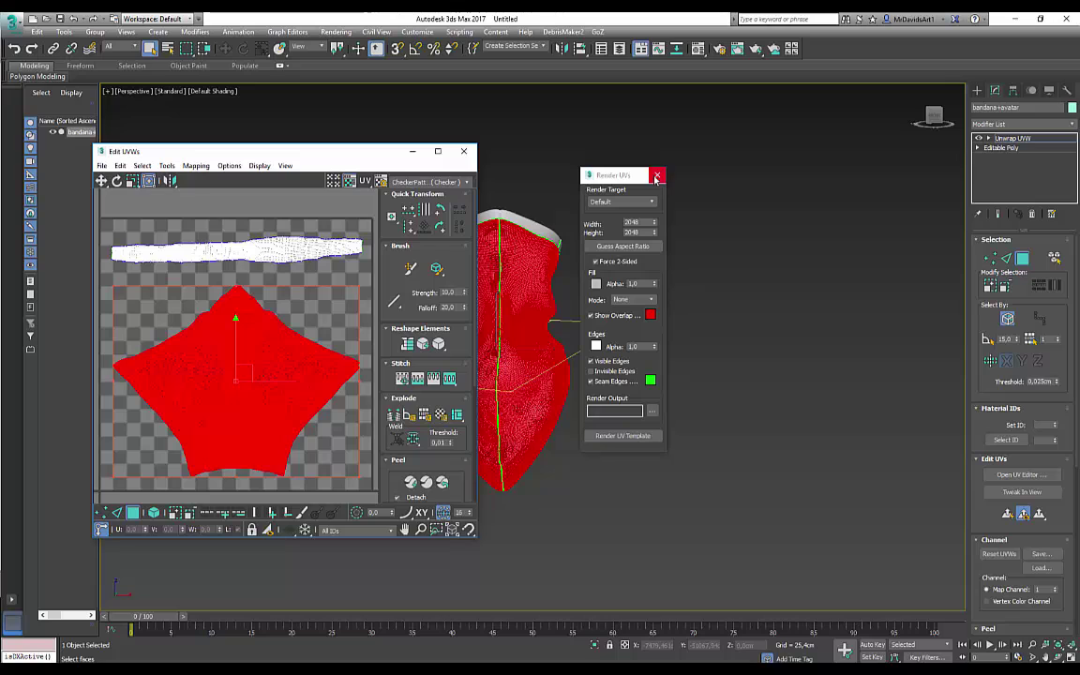
left_click(656, 177)
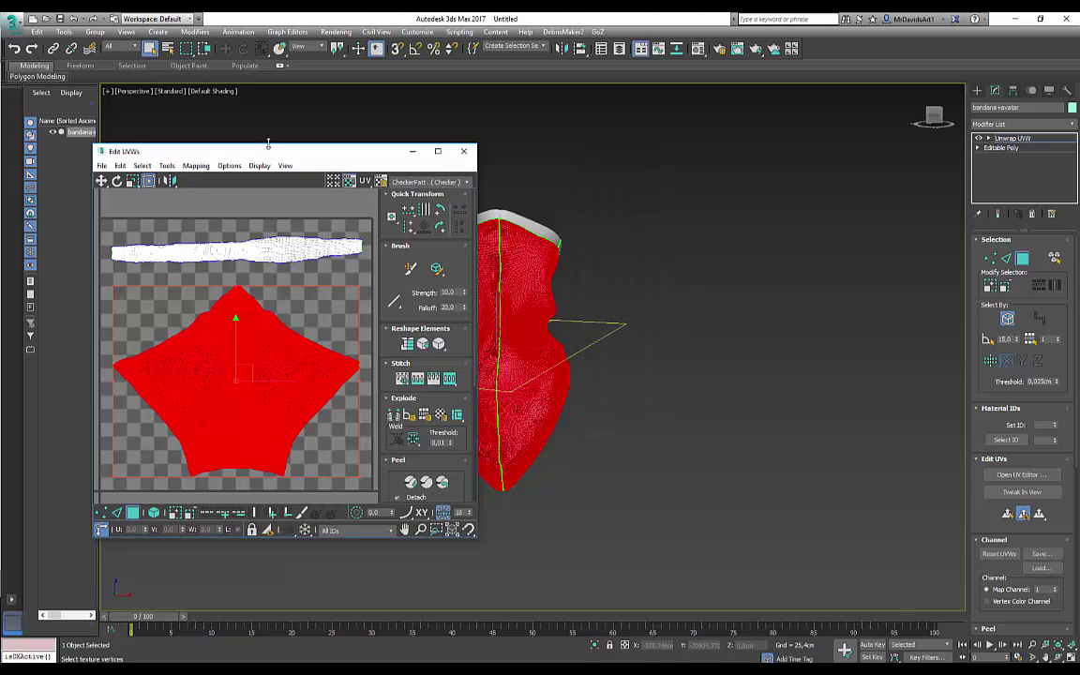
left_click(463, 154)
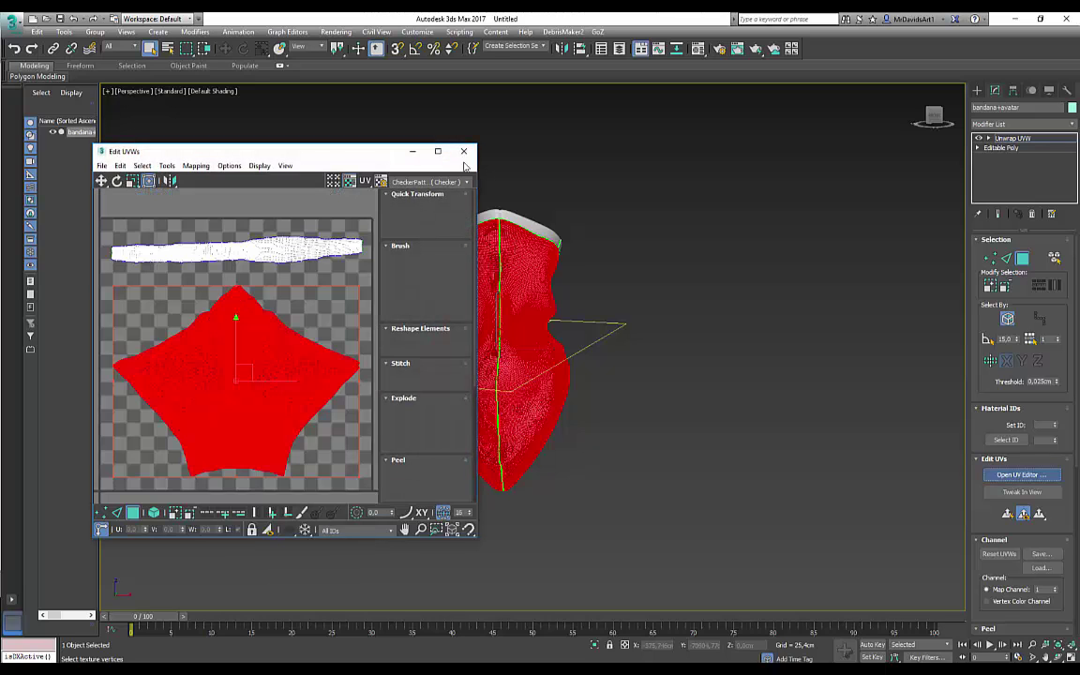
Step: Start a scene export and browse to the FINALOBJECTS folder inside Bandana Tutorial, Final Files, BANDANA
left_click(12, 20)
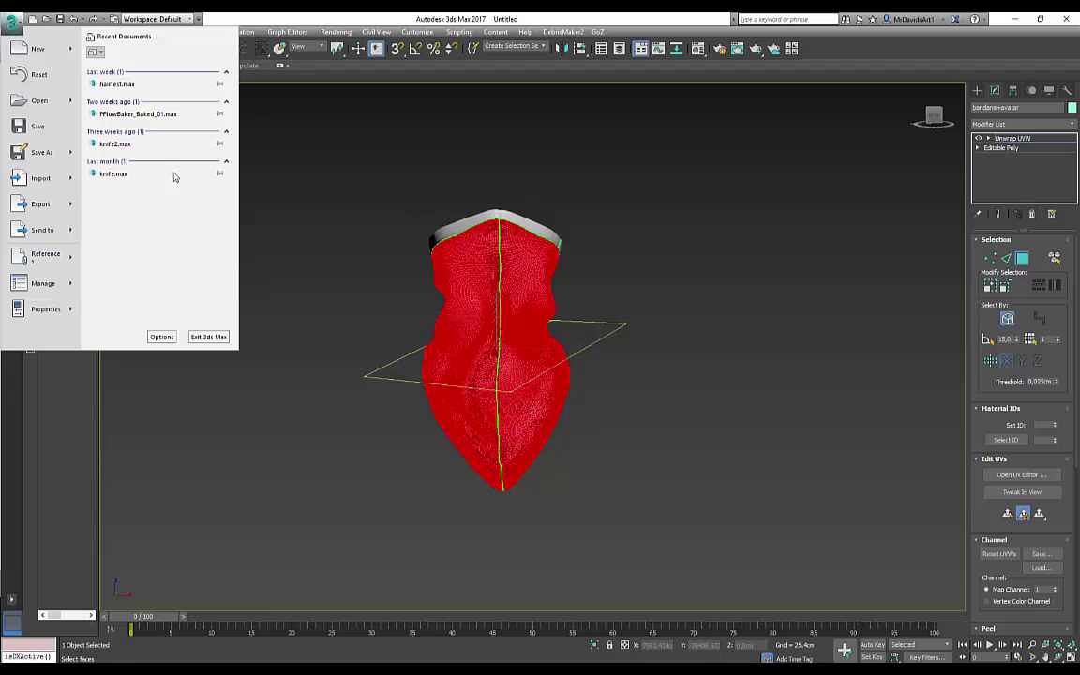
left_click(74, 204)
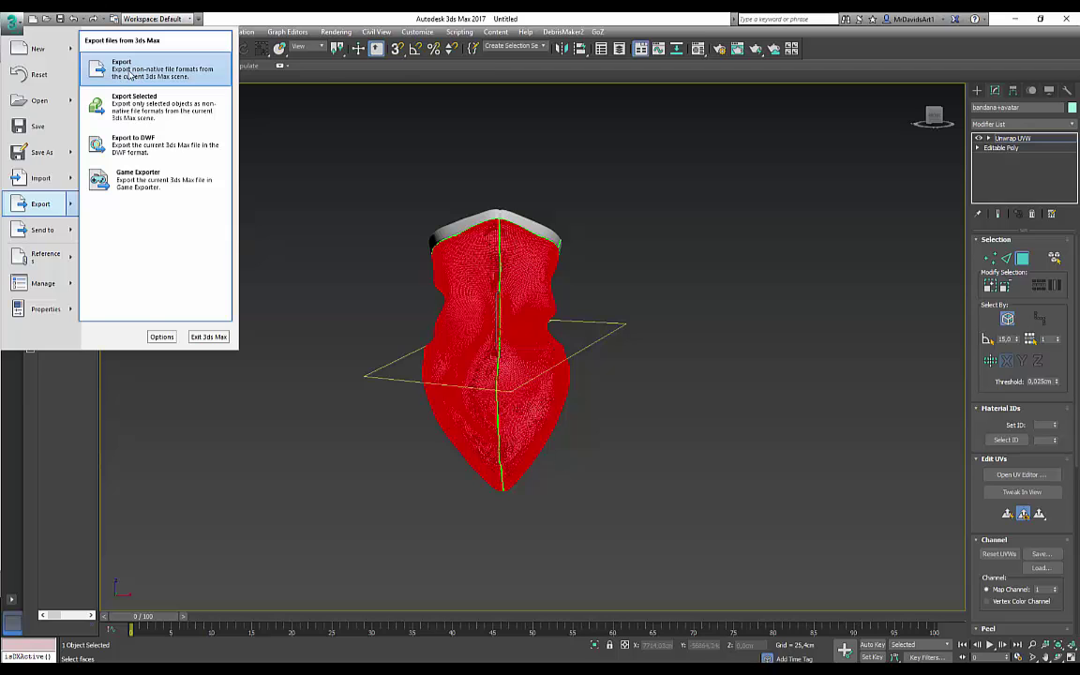
left_click(130, 76)
left_click(43, 131)
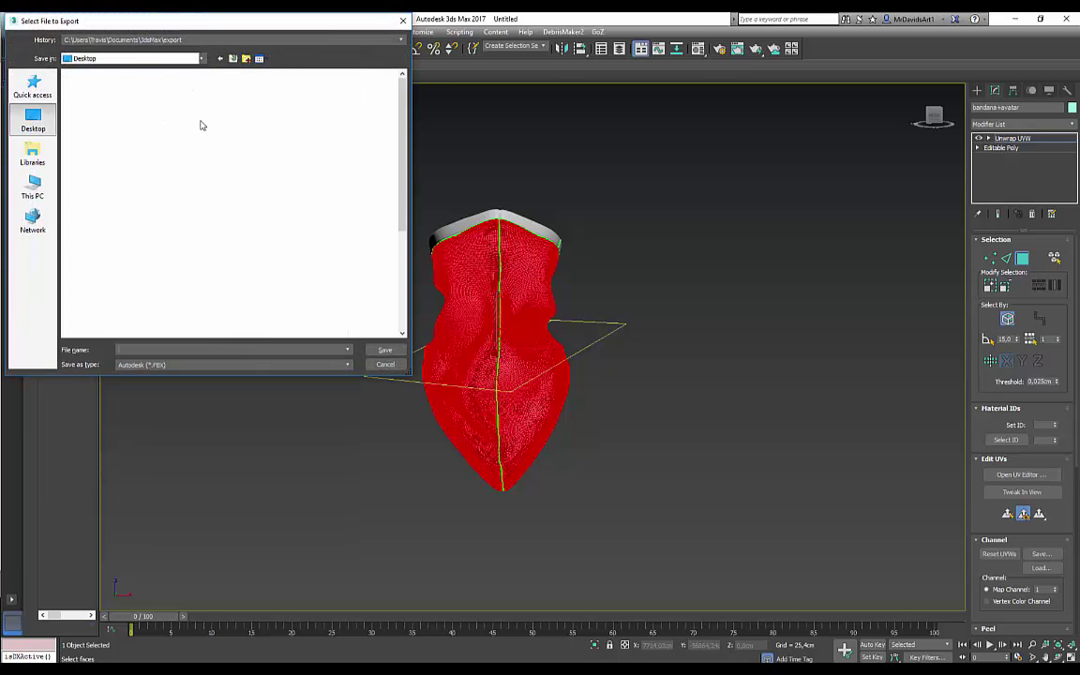
double_click(123, 237)
double_click(210, 108)
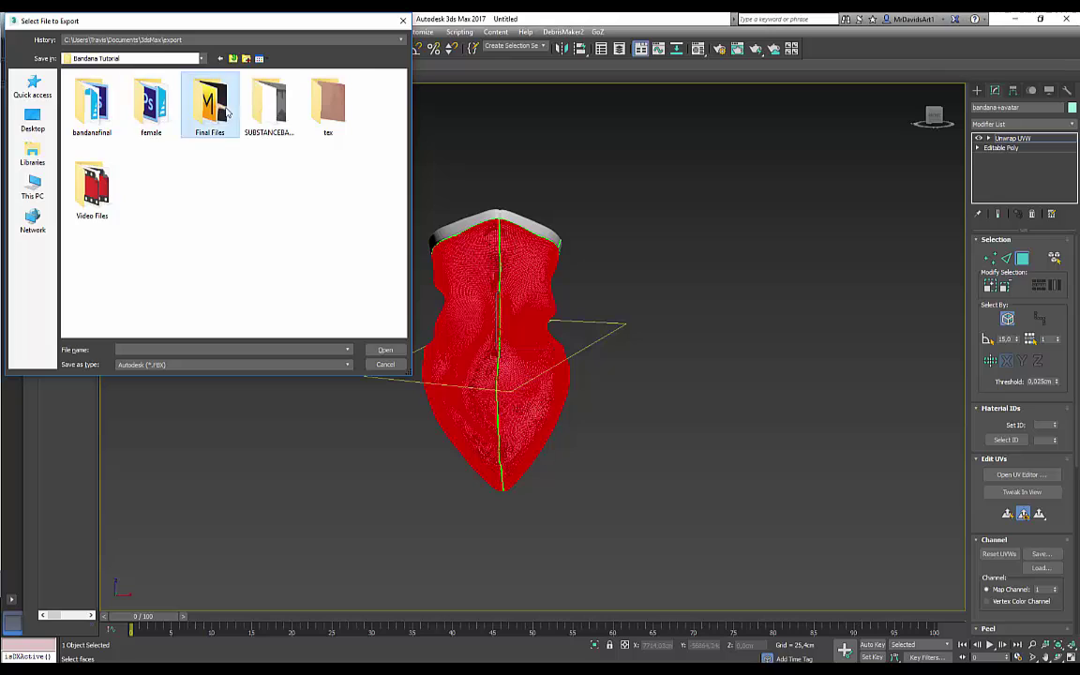
double_click(101, 85)
double_click(113, 89)
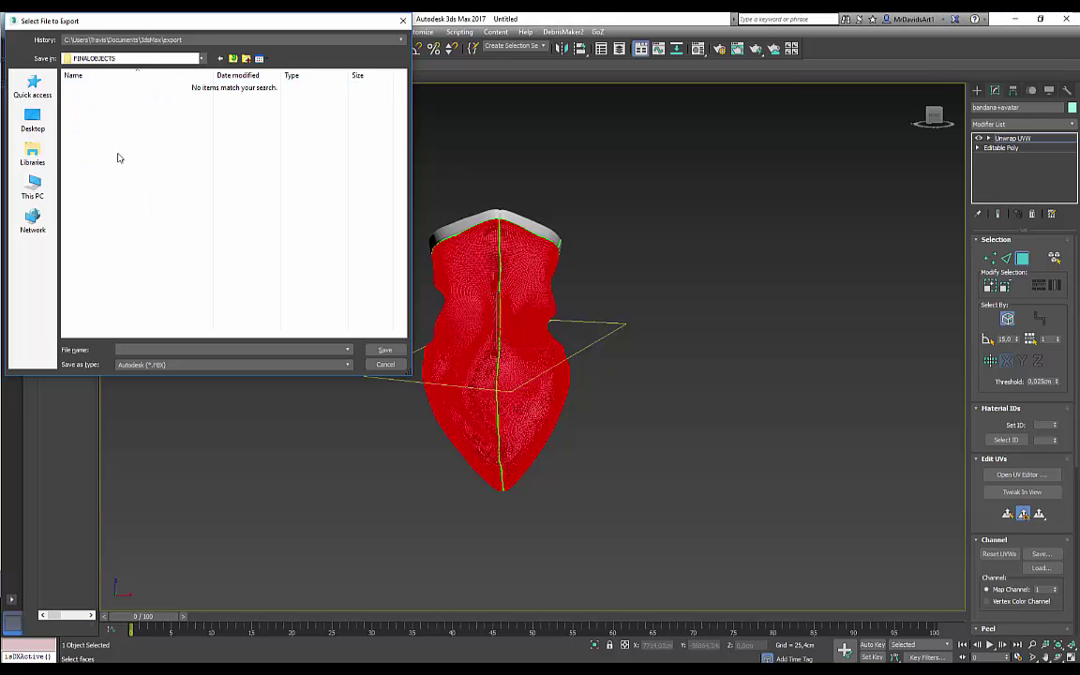
Step: Export the bandana in gw::OBJ-Exporter format, replacing the existing bandana_FINAL.OBJ, and close the export report
left_click(328, 364)
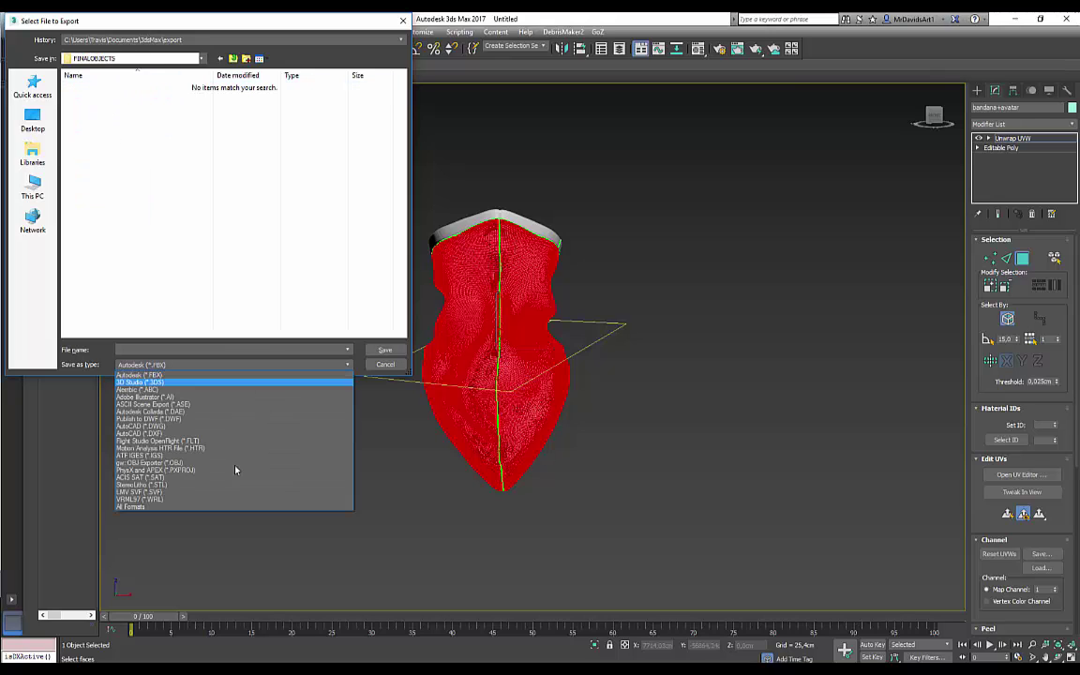
left_click(165, 462)
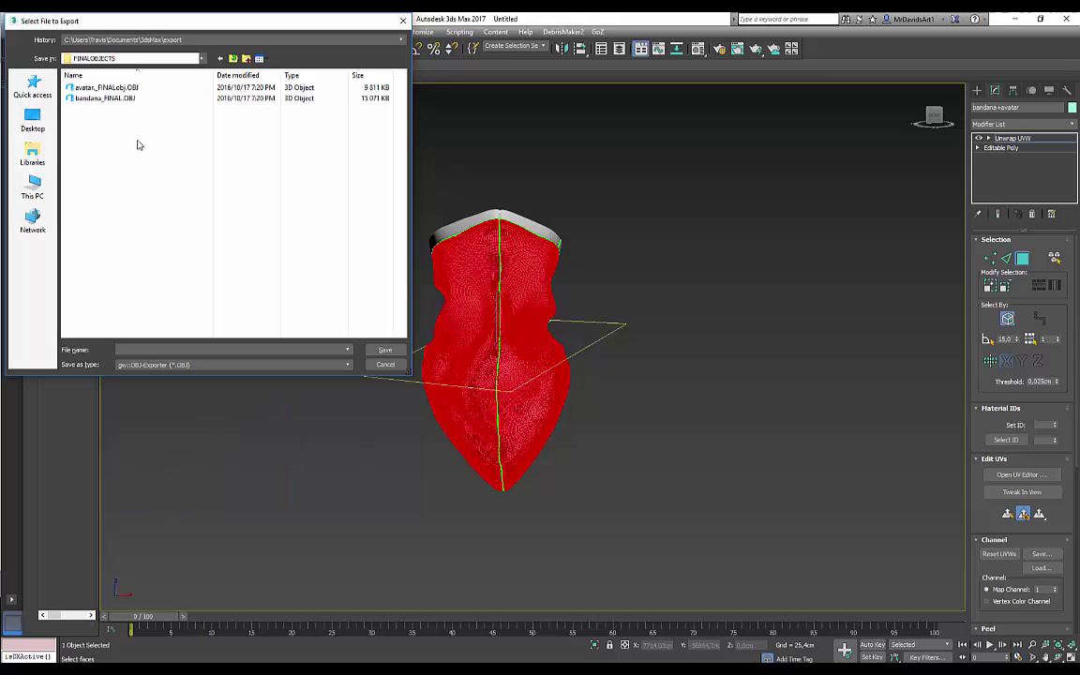
left_click(103, 98)
left_click(384, 350)
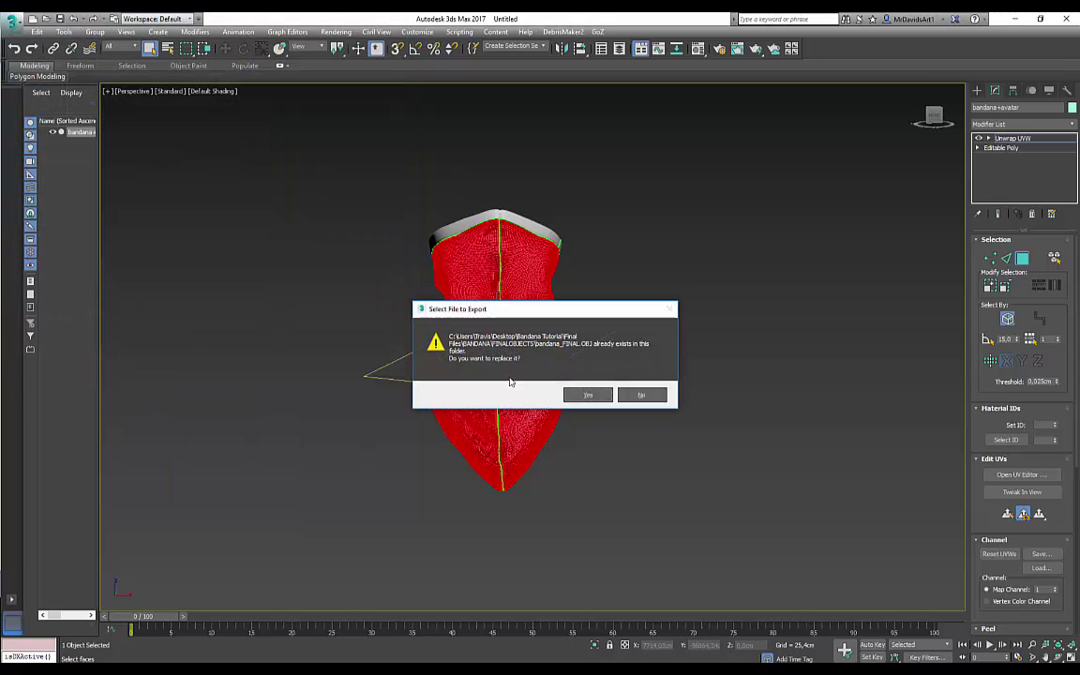
left_click(577, 395)
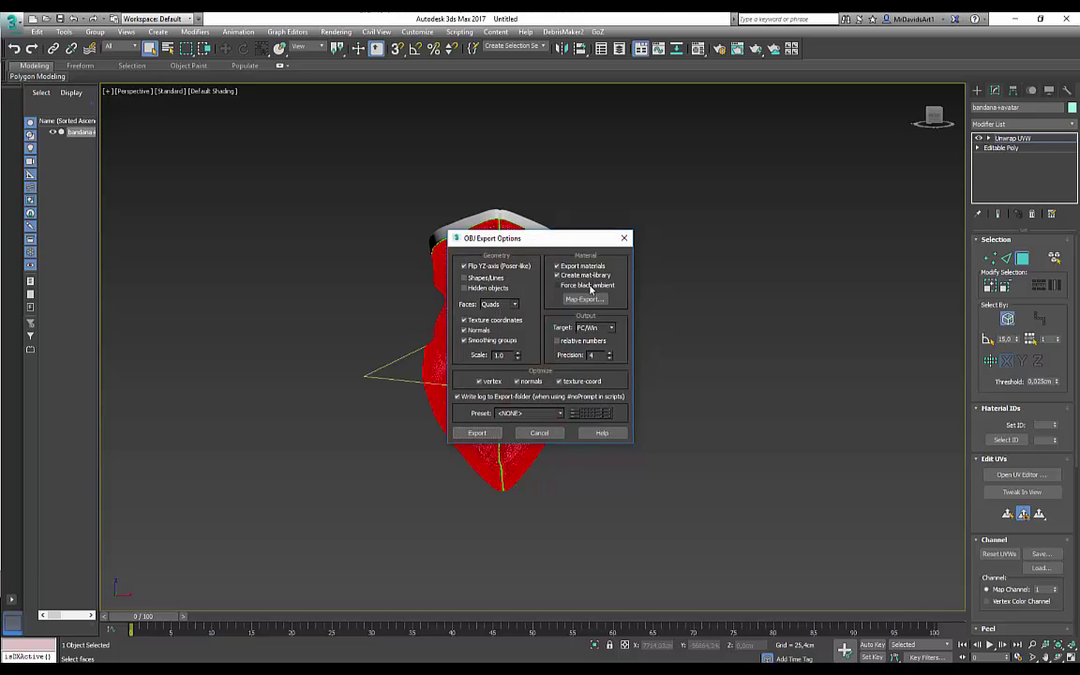
left_click(516, 352)
left_click(486, 433)
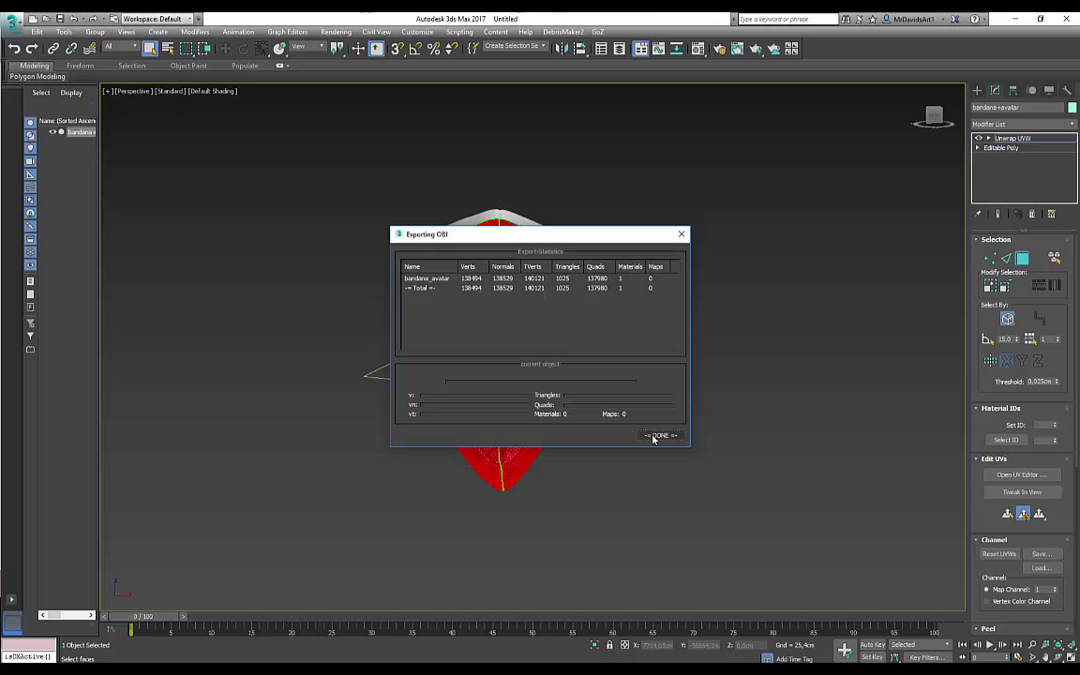
left_click(658, 436)
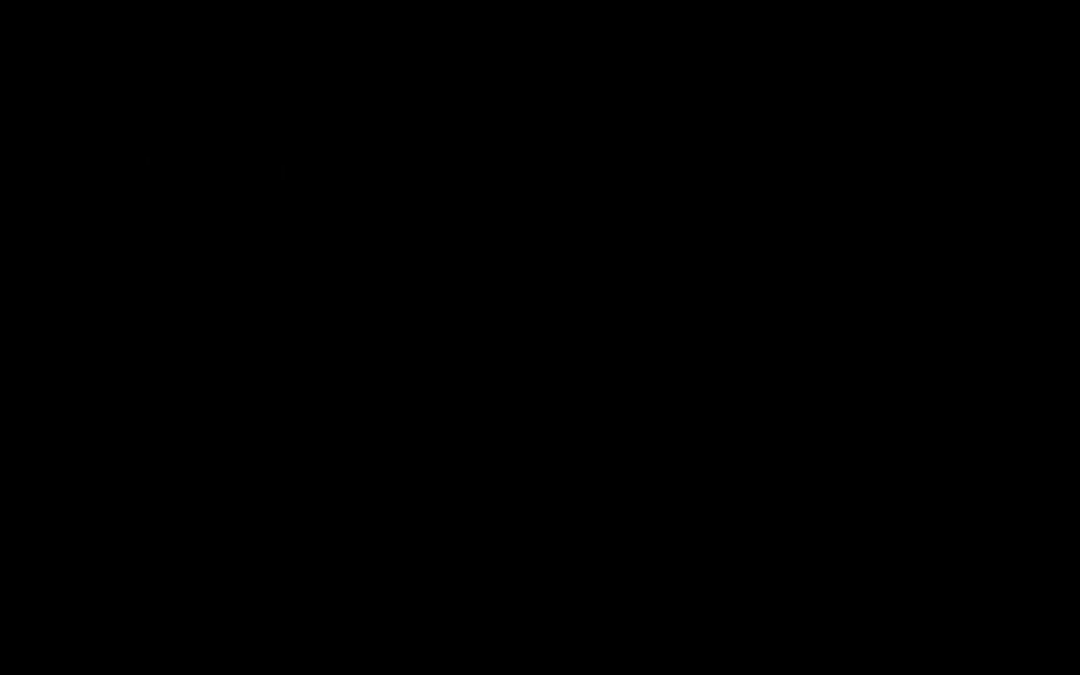
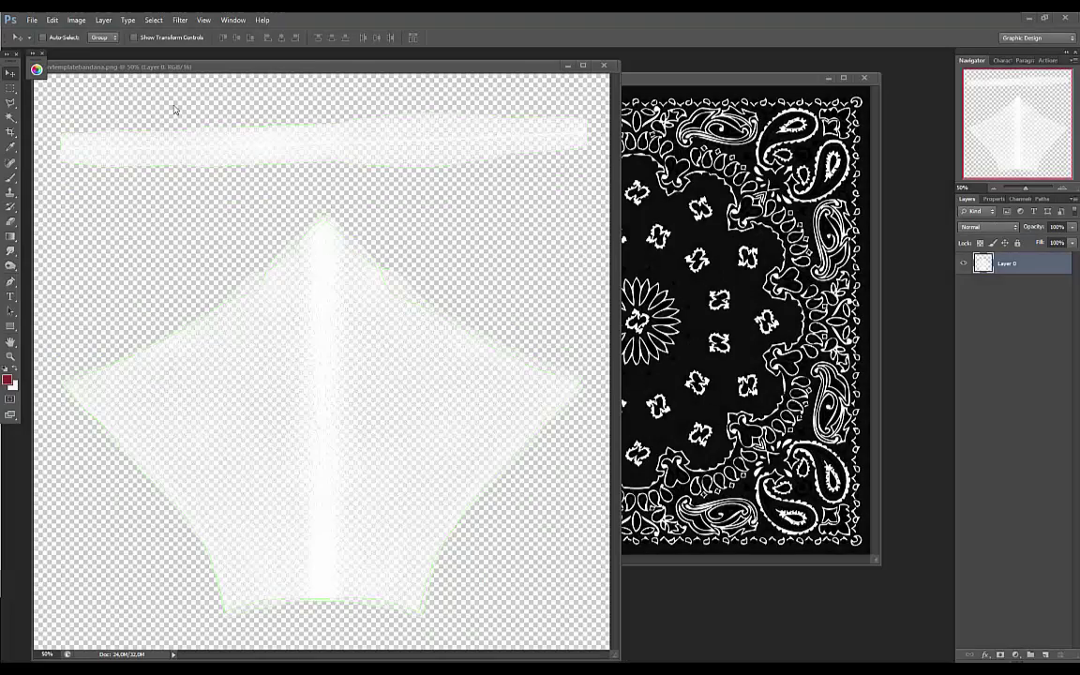
Step: Switch to the bandana pattern image in Photoshop and paint out its central flower with a black brush of size 100
left_click(649, 88)
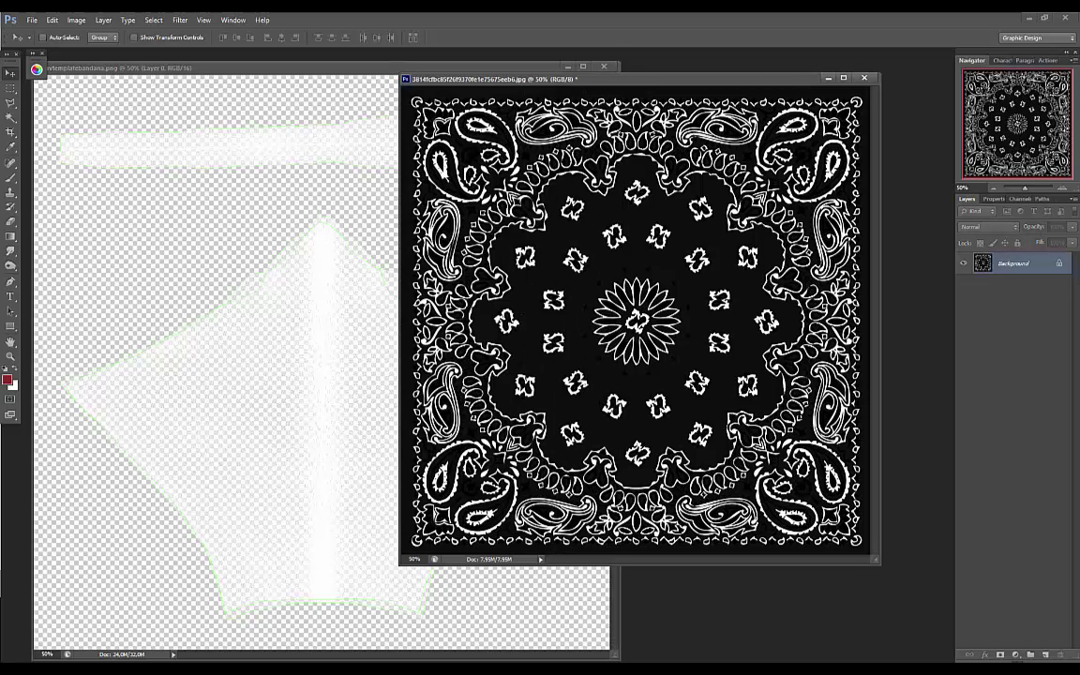
left_click(10, 177)
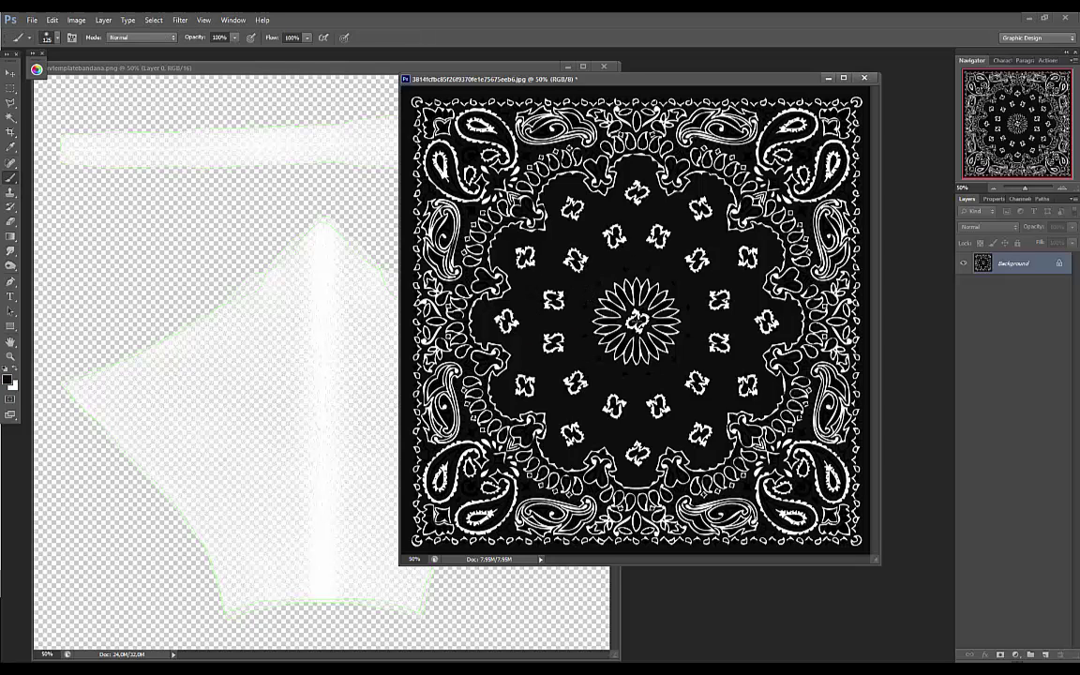
key("bracketleft")
mouse_move(574, 298)
left_mouse_down()
mouse_move(576, 281)
mouse_move(553, 319)
mouse_move(591, 310)
mouse_move(690, 338)
mouse_move(581, 259)
mouse_move(557, 265)
mouse_move(609, 324)
mouse_move(629, 307)
mouse_move(597, 307)
mouse_move(658, 279)
mouse_move(658, 352)
left_mouse_up()
key("ctrl+z")
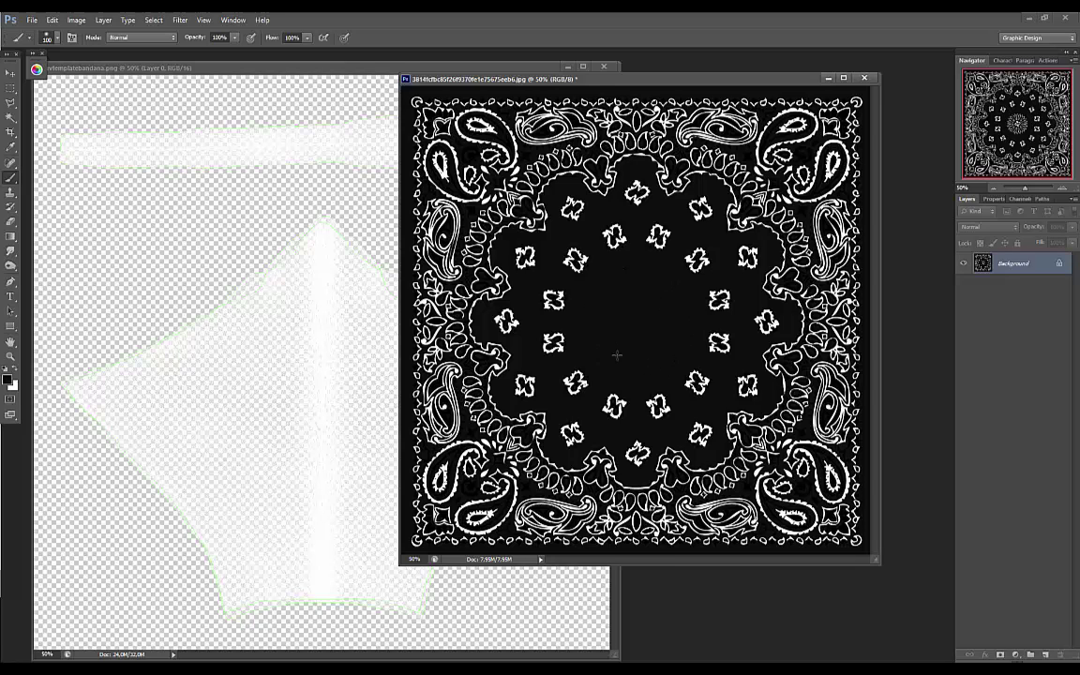
Step: Convert the pattern image's Background into a regular layer and copy it into the uvtemplatebandana.png document
double_click(1010, 264)
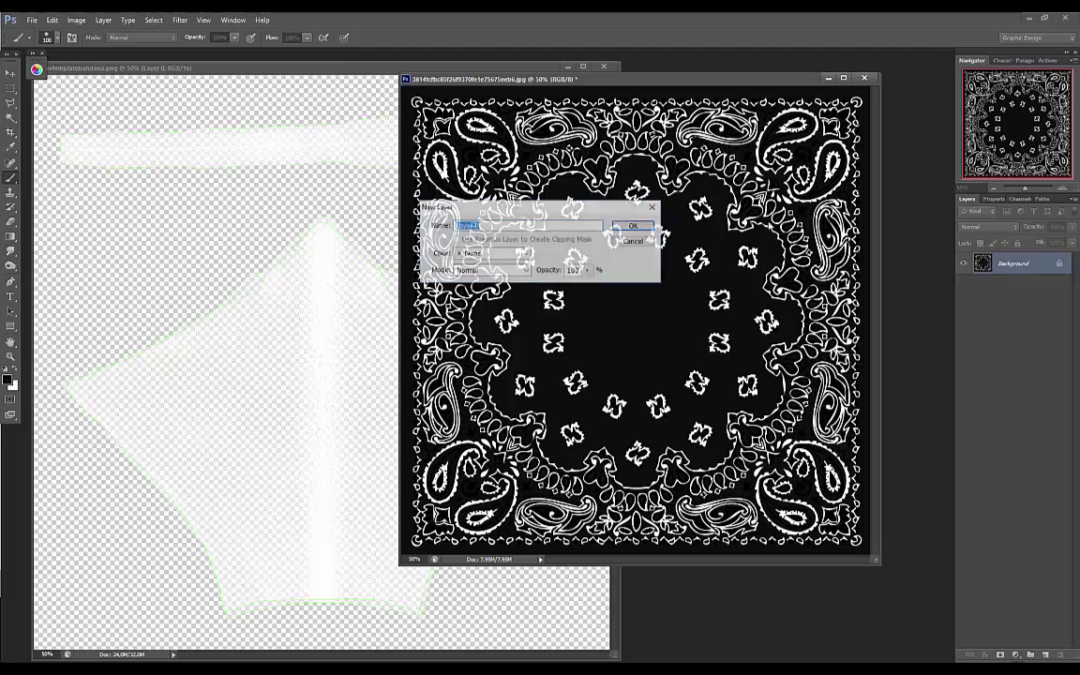
key("Return")
left_click(10, 73)
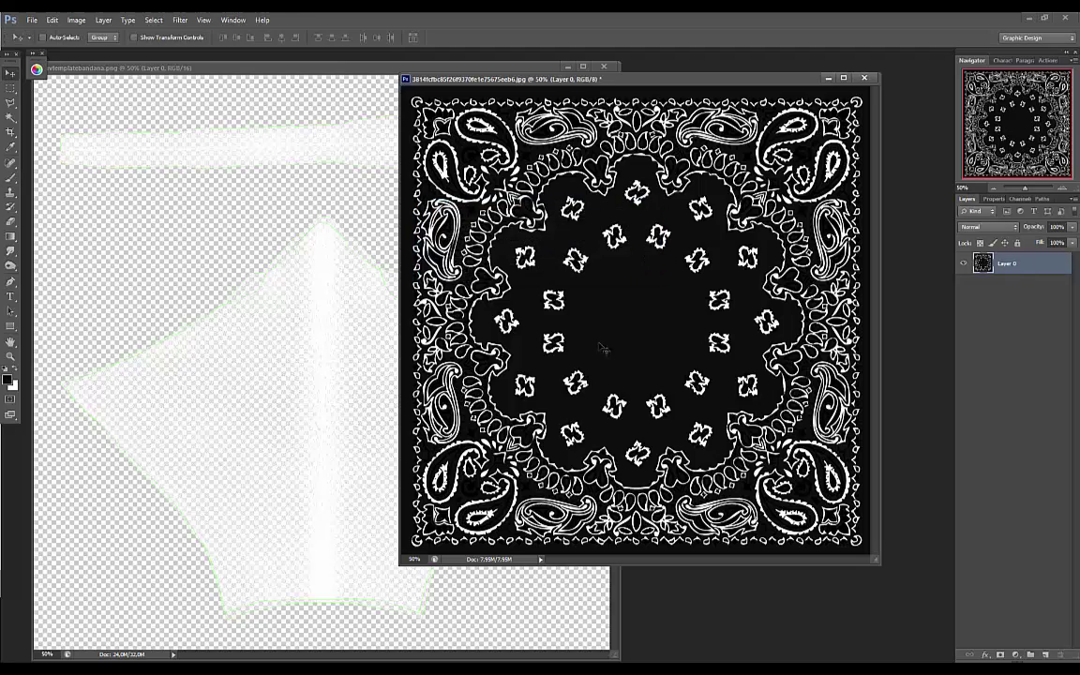
left_click_drag(542, 315, 160, 436)
left_click(512, 265)
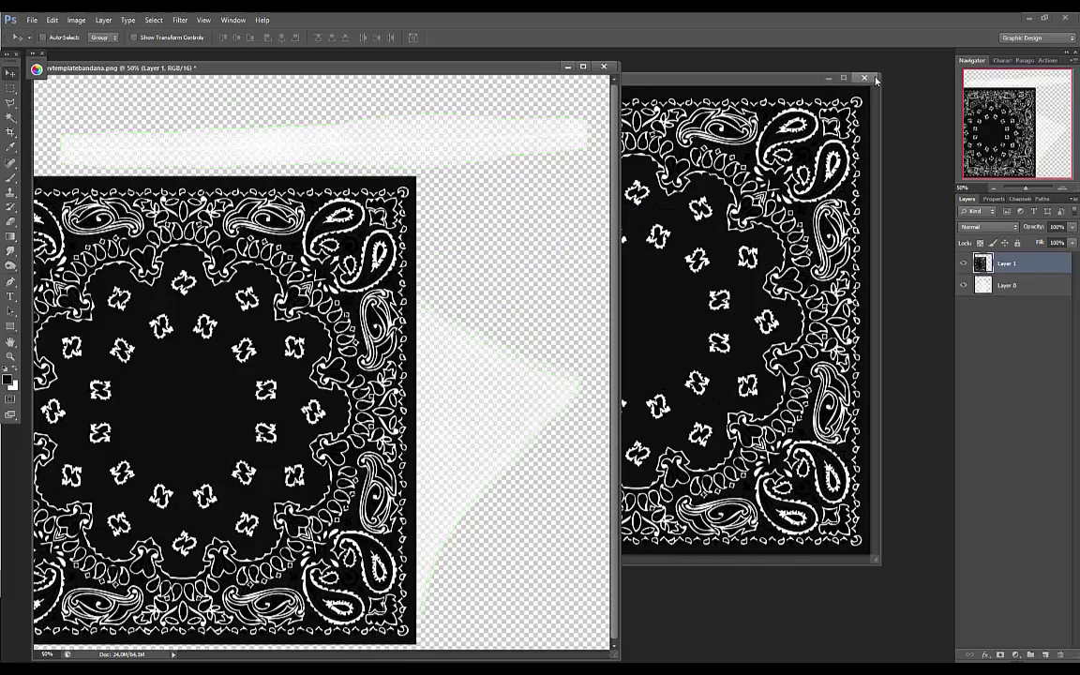
Step: Close the separate bandana pattern image and place the pasted pattern layer beneath the UV template layer
left_click(866, 78)
left_click(536, 265)
left_click_drag(1010, 266, 1012, 292)
Step: Select Layer 1 and shift the bandana pattern slightly to the right beneath the UV template
left_click(1005, 266)
left_click_drag(1026, 188, 1023, 188)
left_click_drag(301, 335, 428, 364)
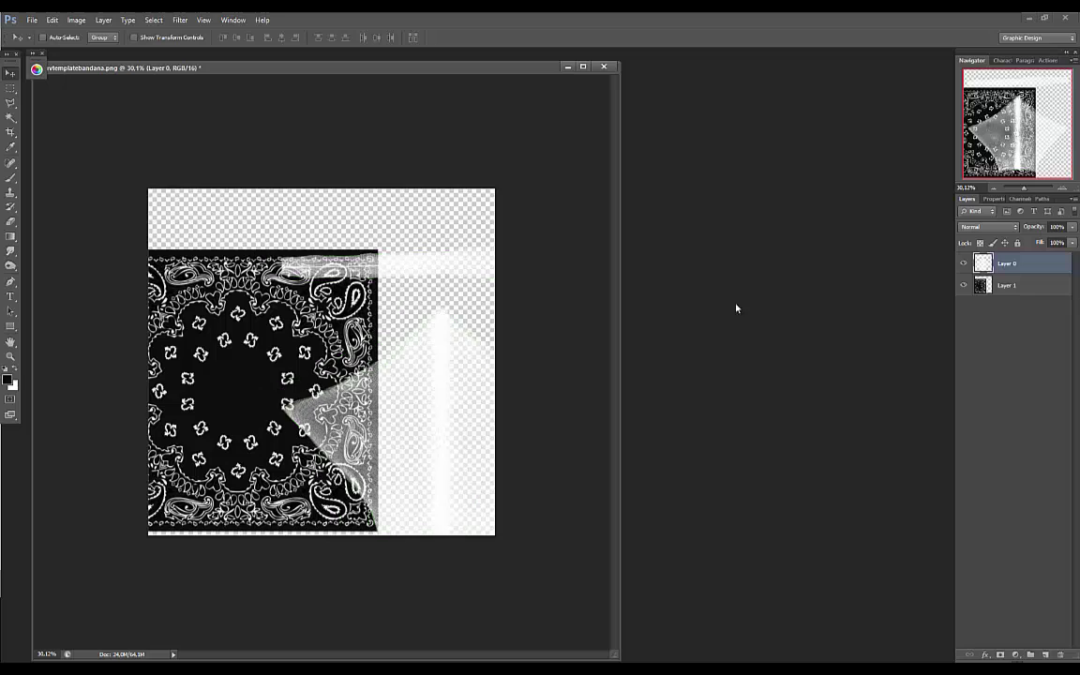
key("ctrl+z")
left_click(1027, 287)
left_click_drag(147, 296, 180, 283)
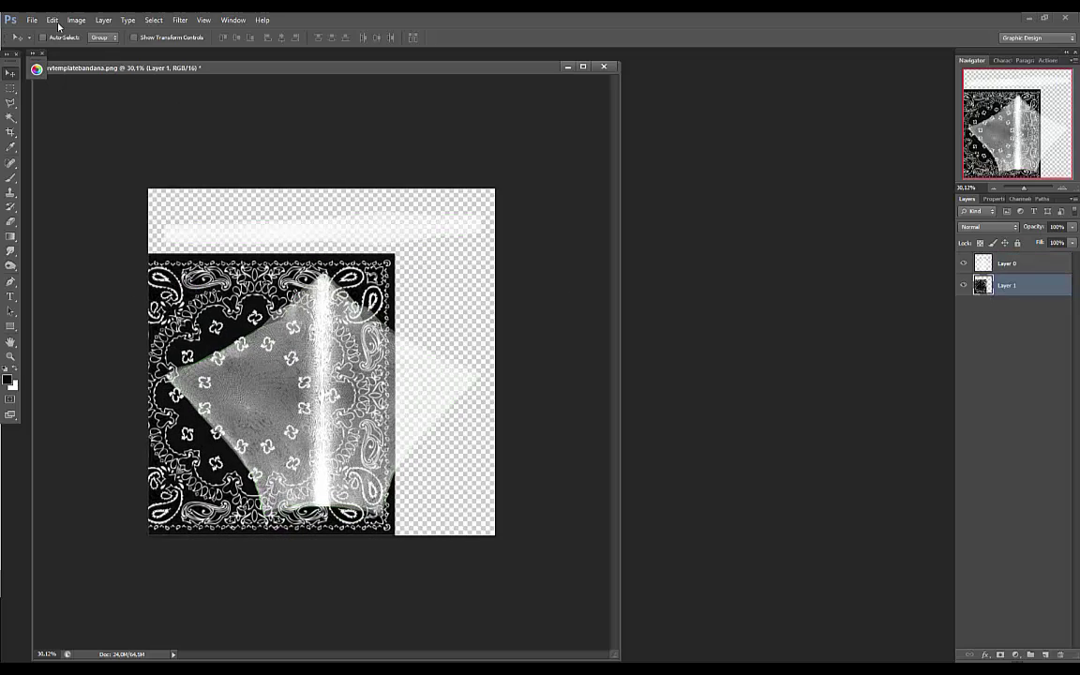
Step: Free-transform Layer 1, scaling it proportionally to about 89.7% and moving it over the left half of the large UV island
left_click(52, 20)
left_click(70, 208)
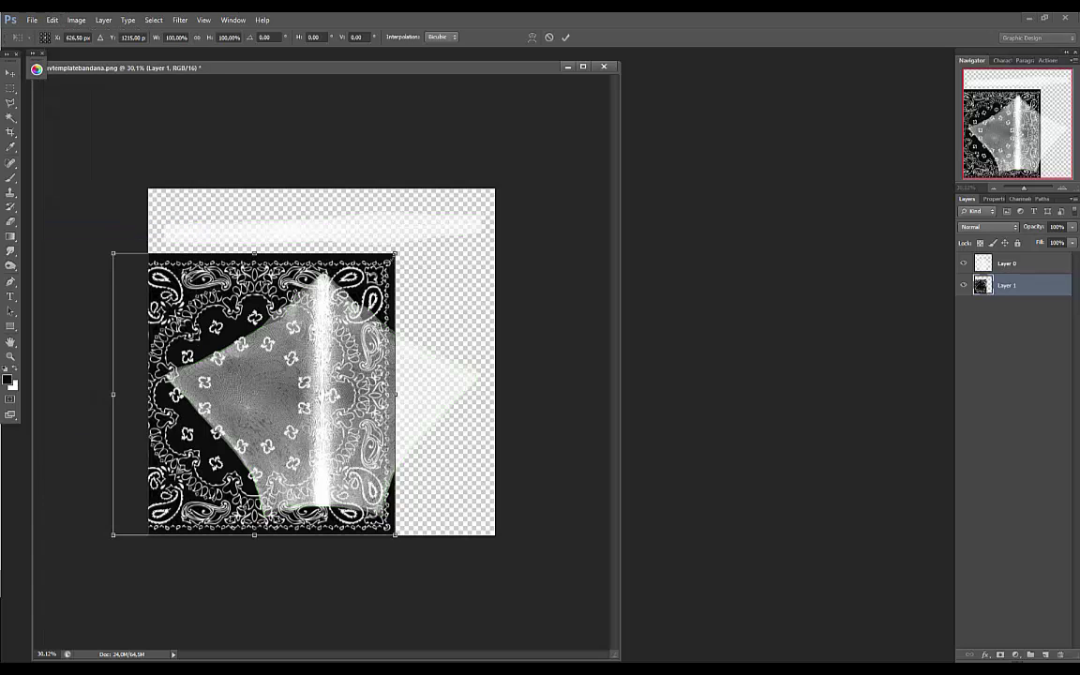
left_click_drag(395, 253, 383, 264, "shift")
left_click_drag(320, 379, 281, 375)
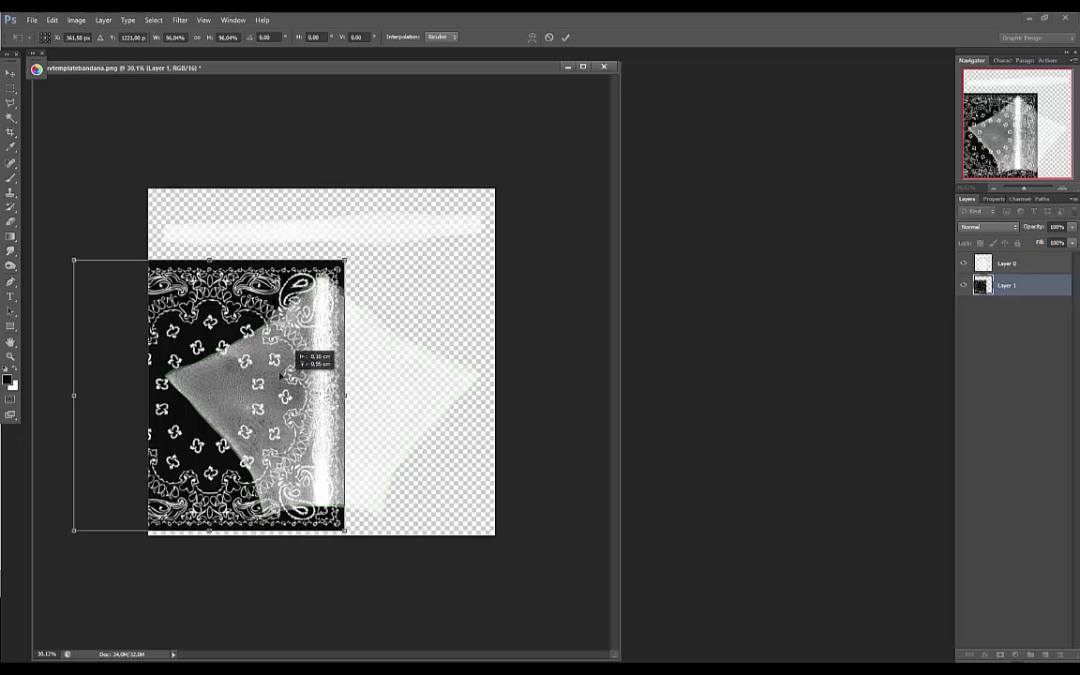
mouse_move(83, 264)
left_mouse_down("shift")
mouse_move(186, 310)
mouse_move(88, 275)
left_mouse_up("shift")
left_click_drag(286, 389, 267, 380)
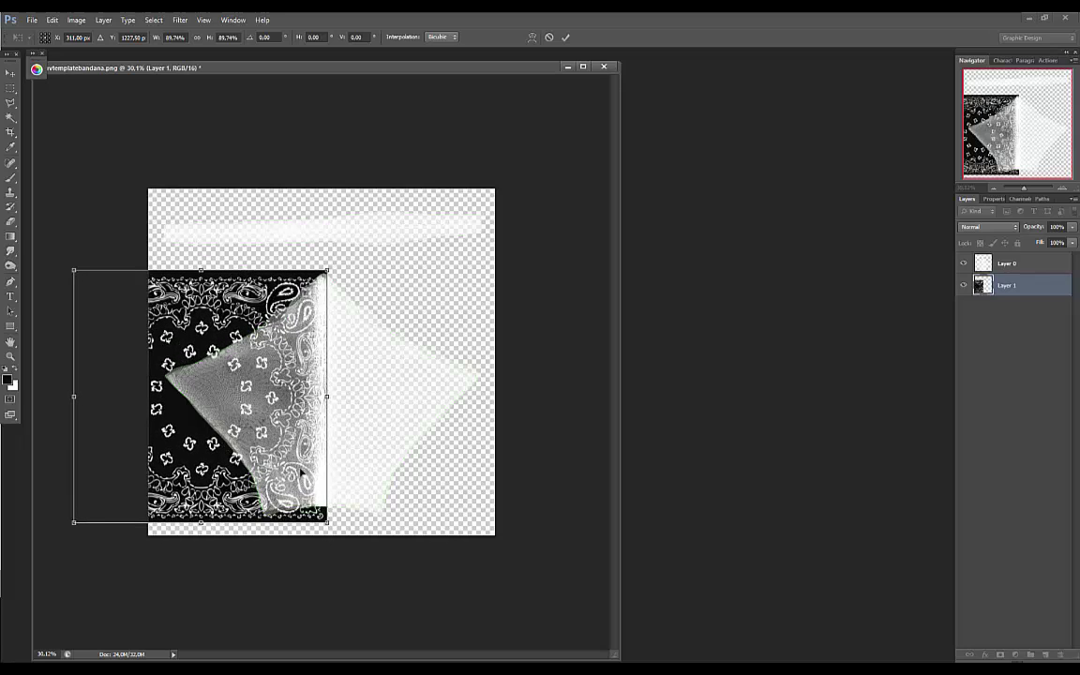
Step: Fine-tune the pattern's scale to about 89.8%, align its right edge with the large island's centre line, and apply the transform
left_click_drag(301, 472, 297, 473)
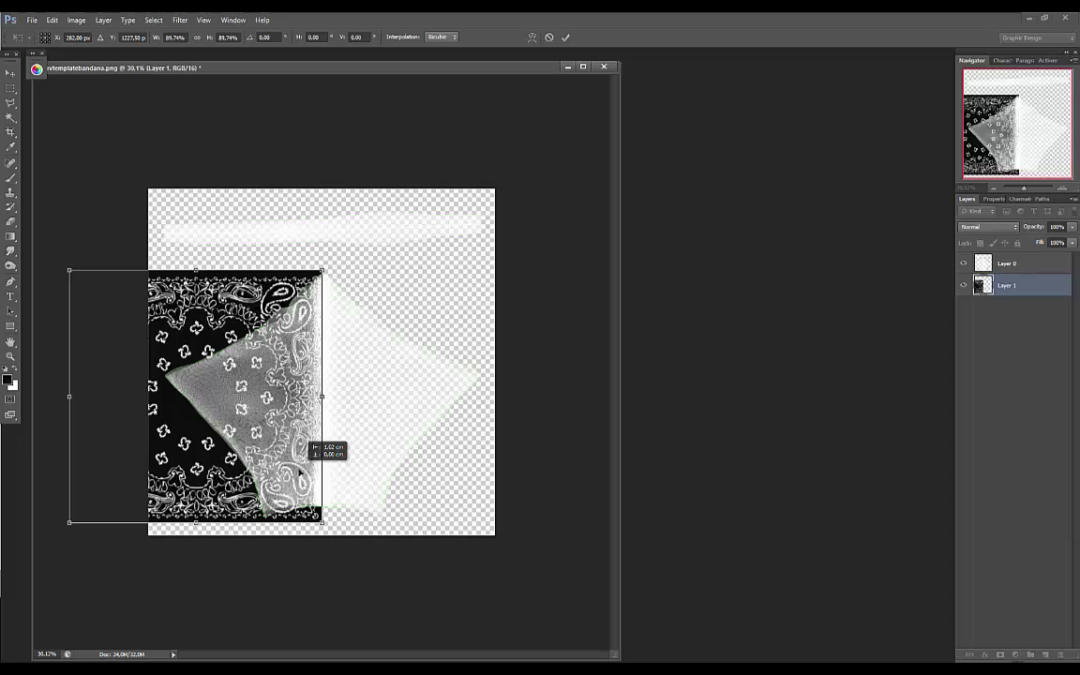
mouse_move(67, 523)
left_mouse_down()
mouse_move(83, 532)
mouse_move(72, 520)
left_mouse_up()
left_click_drag(255, 427, 254, 422)
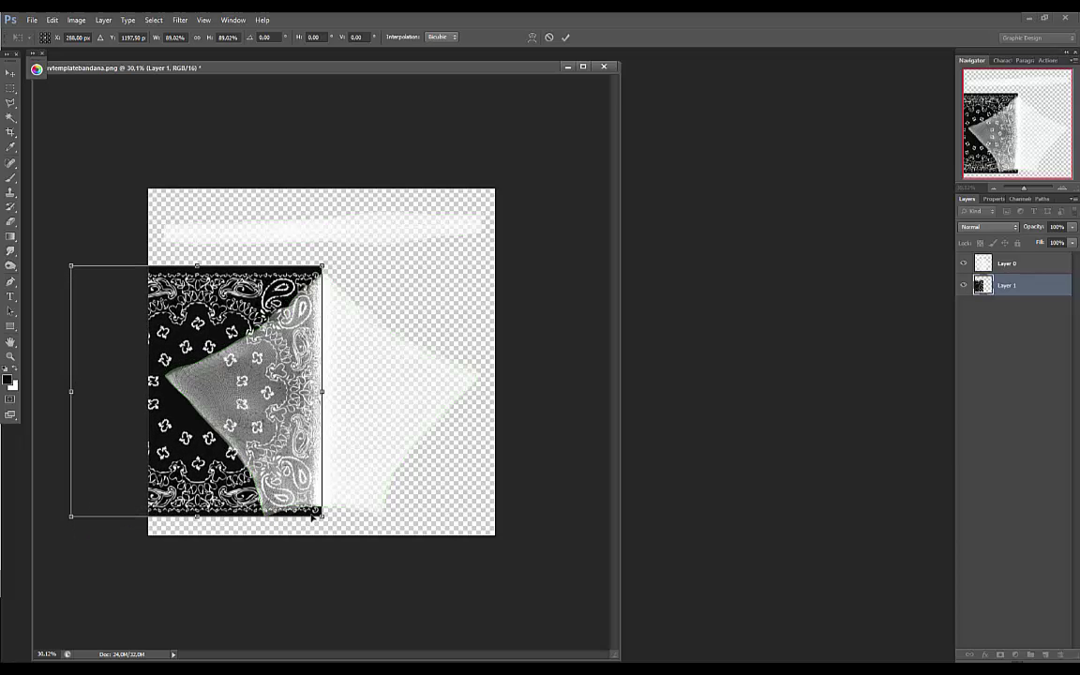
left_click_drag(322, 515, 325, 518)
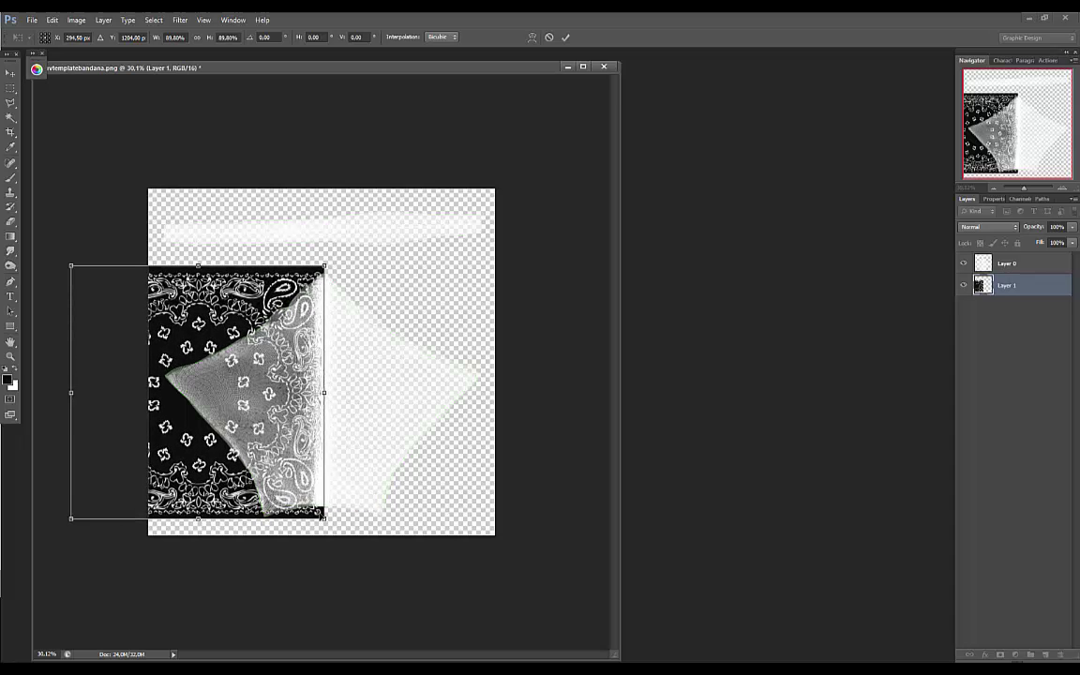
left_click(10, 72)
left_click(484, 259)
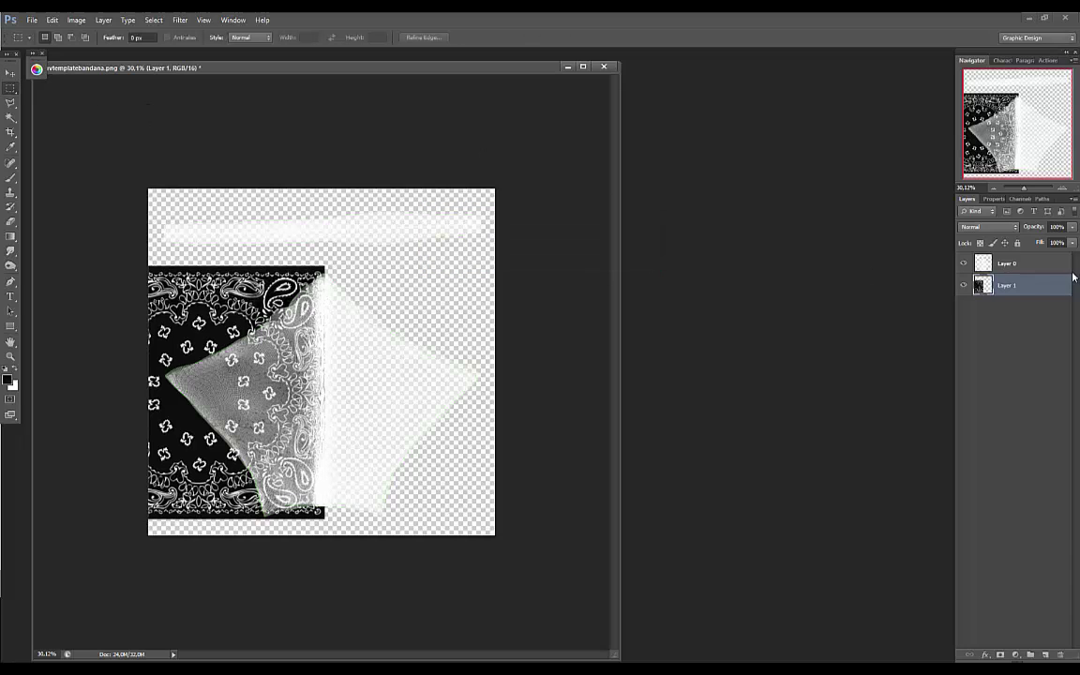
Step: Duplicate Layer 1 as Layer 1 copy and move the copy over the right half of the UV template
right_click(1028, 296)
left_click(937, 313)
left_click(638, 219)
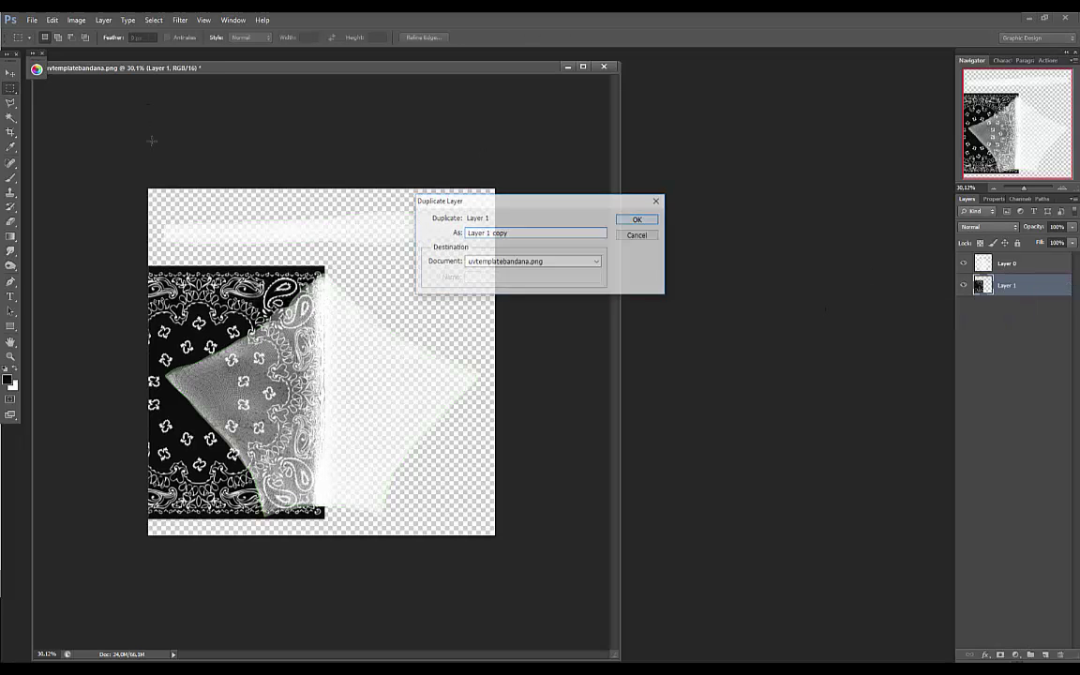
left_click(12, 74)
left_click_drag(161, 270, 332, 264)
Step: Flip Layer 1 copy horizontally and align its inner edge with the original pattern along the large island's centre line
left_click(53, 21)
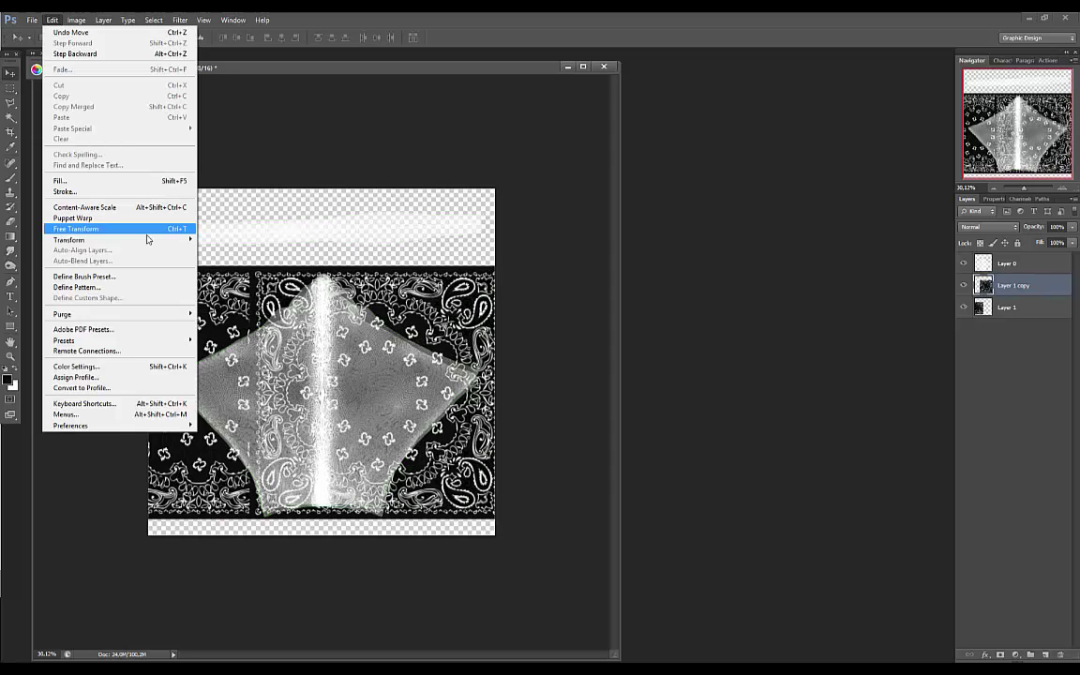
mouse_move(149, 240)
left_click(284, 362)
left_click_drag(321, 313, 404, 292)
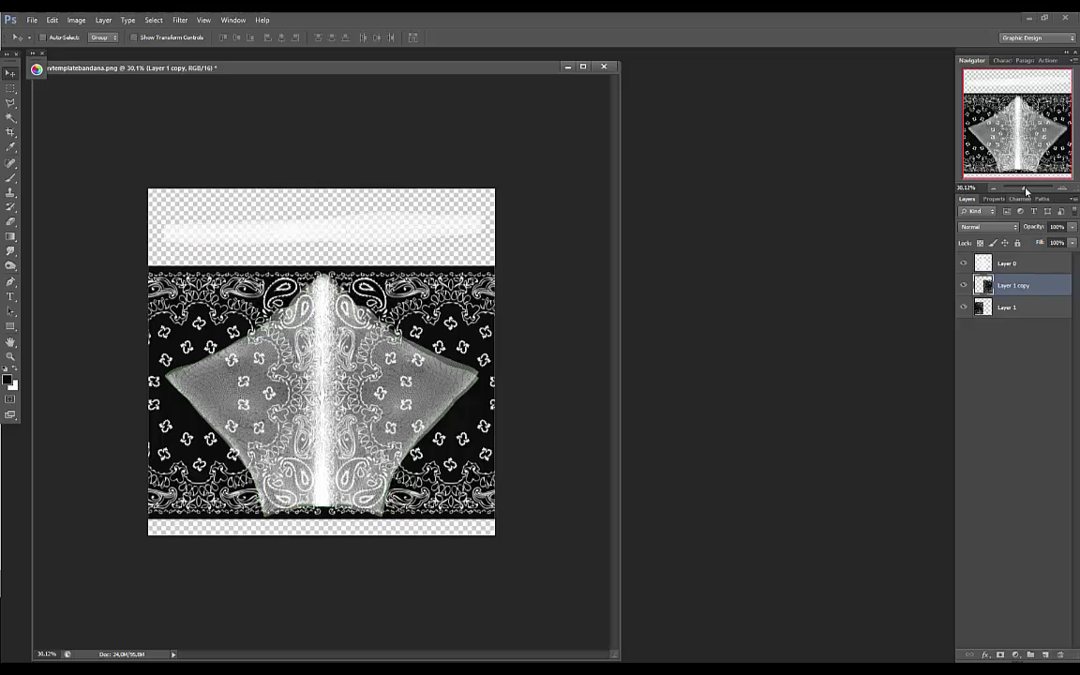
left_click_drag(1025, 190, 1028, 188)
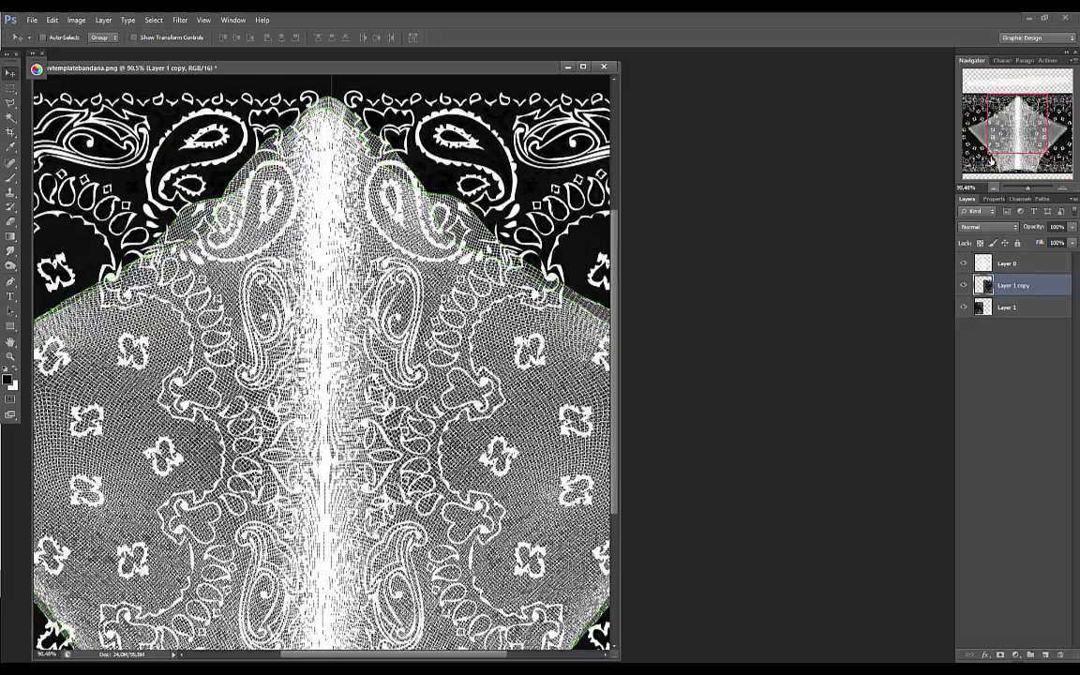
left_click_drag(999, 126, 1001, 116)
left_click_drag(443, 256, 430, 255)
left_click_drag(1025, 190, 1020, 189)
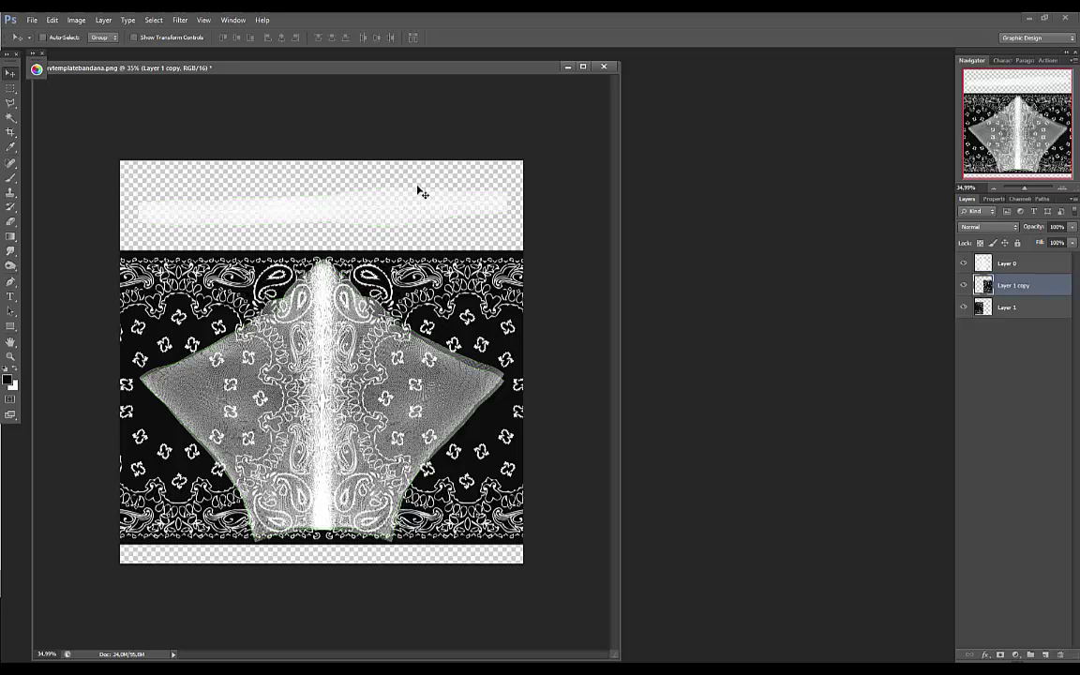
Step: Set the foreground color to dark red, hex 8f1515
key("i")
left_click(6, 379)
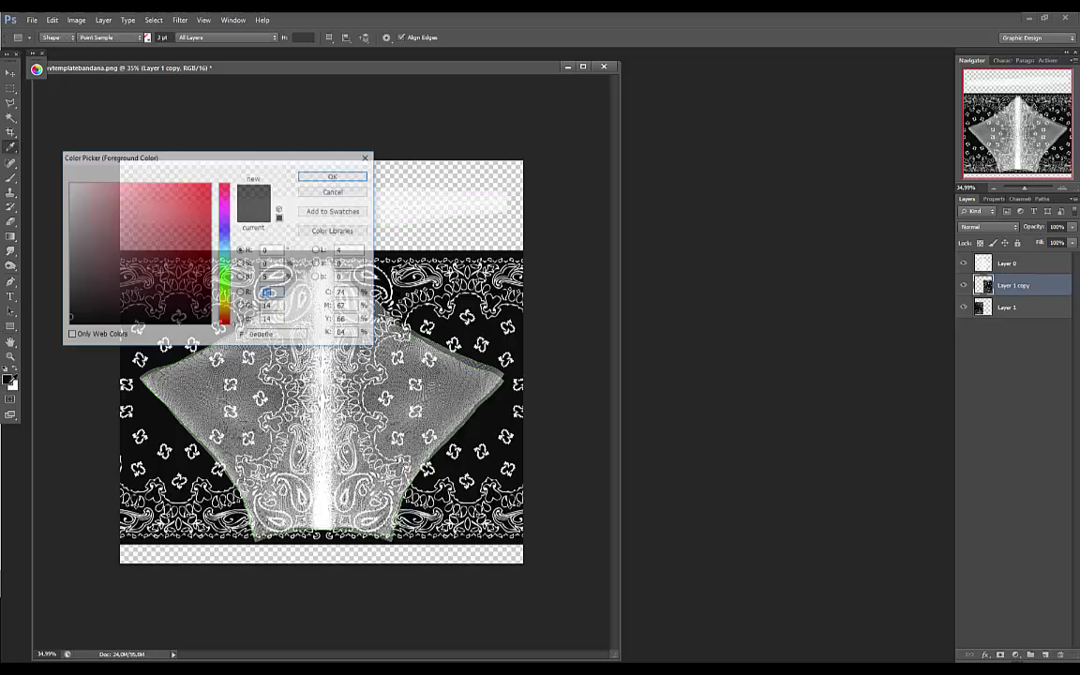
left_click(181, 241)
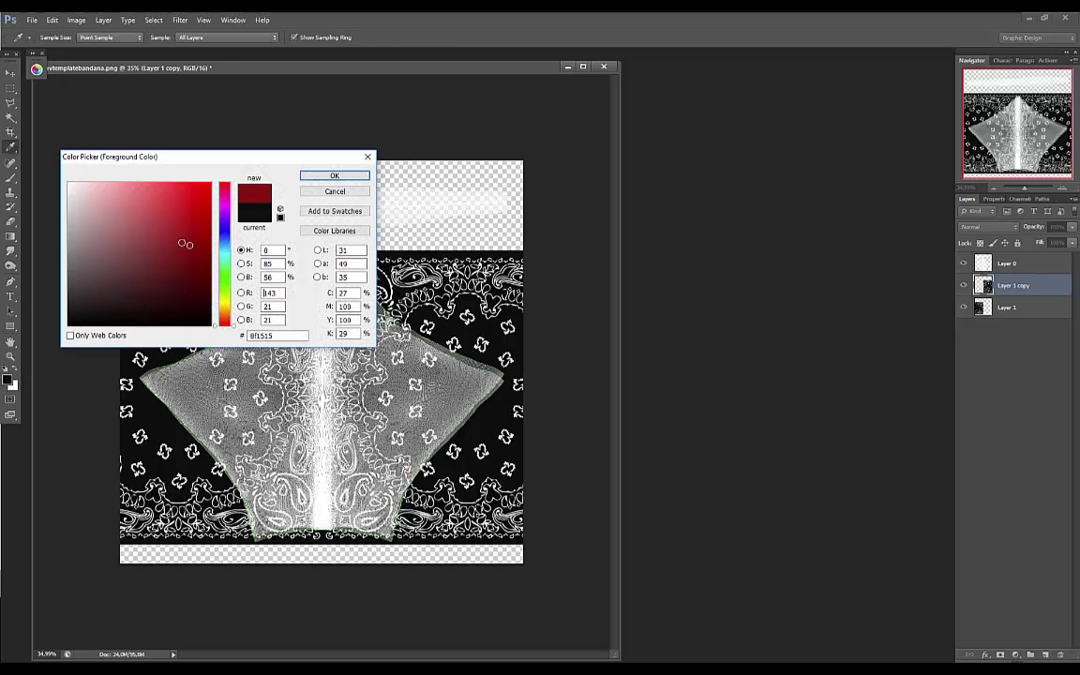
left_click(356, 175)
Step: Draw a dark red rectangle of about 2166 by 335 px behind the upper strip island and nudge it to the canvas's left edge
key("u")
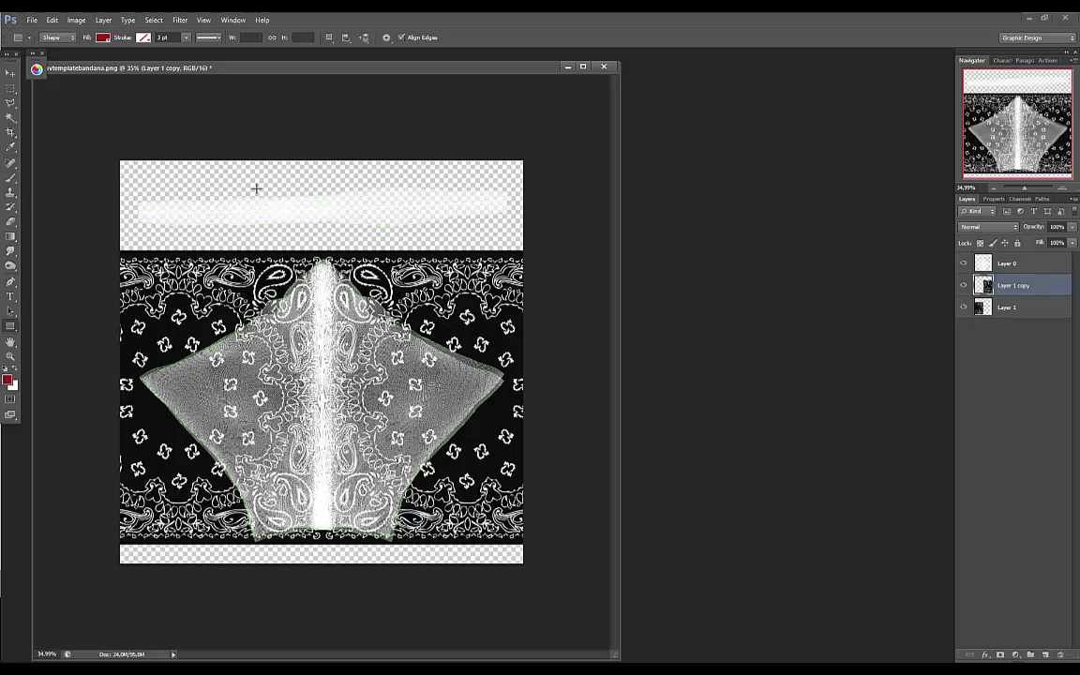
left_click_drag(119, 173, 548, 239)
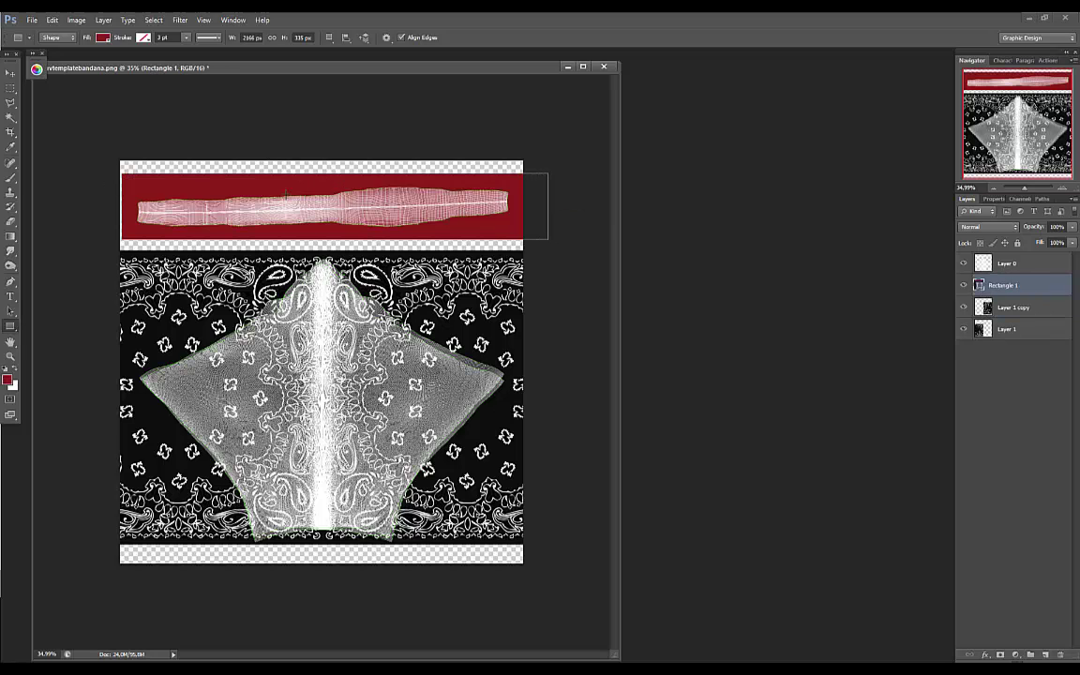
left_click(10, 72)
left_click_drag(284, 217, 263, 227)
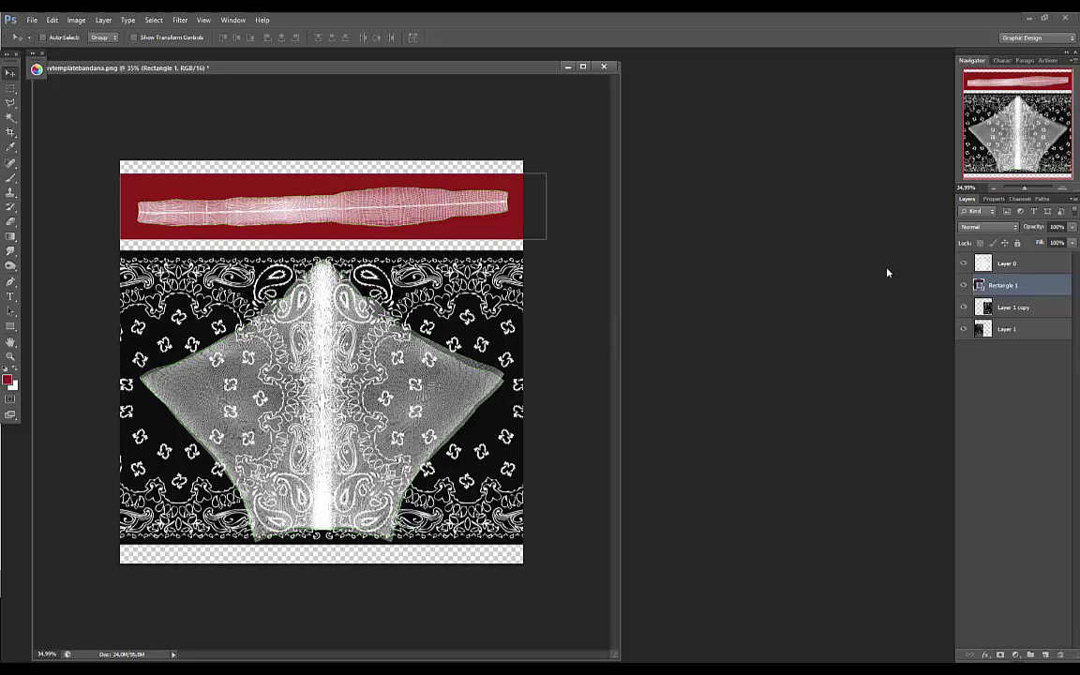
Step: Toggle the visibility of Layer 0 off and on to inspect the texture without the UV wireframe
left_click(980, 266)
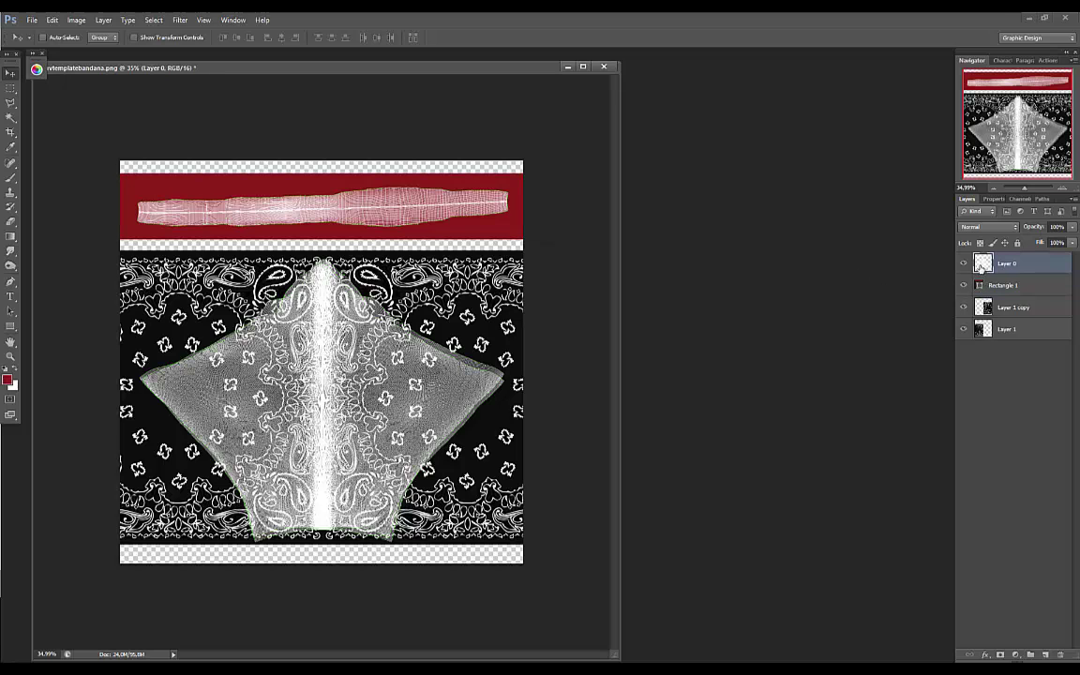
left_click(963, 265)
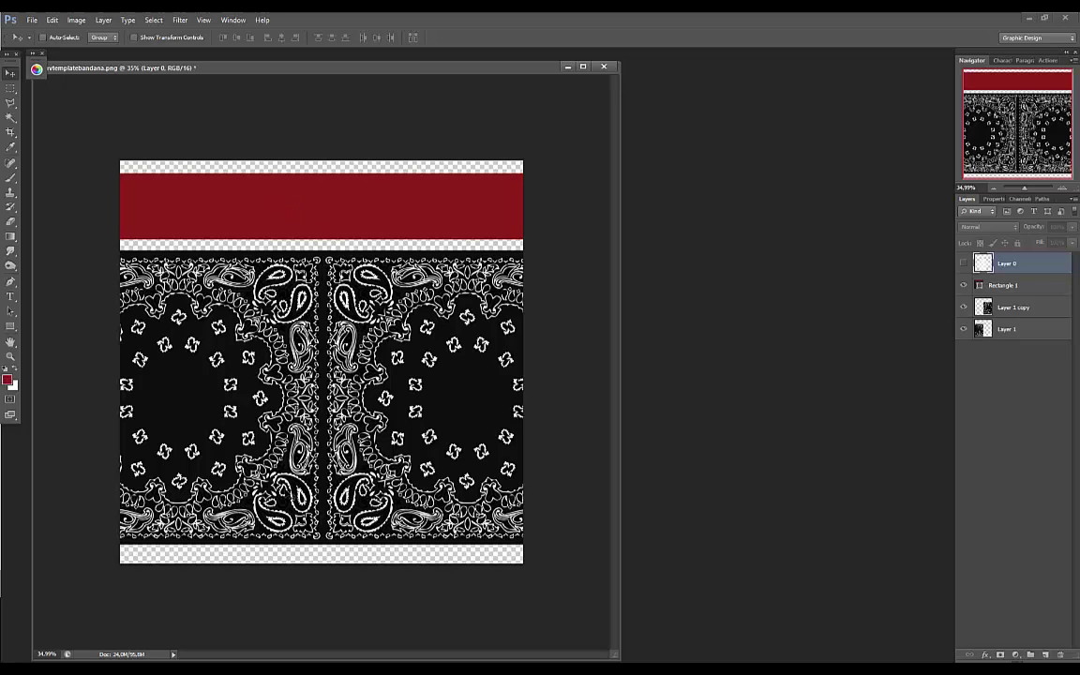
left_click(962, 264)
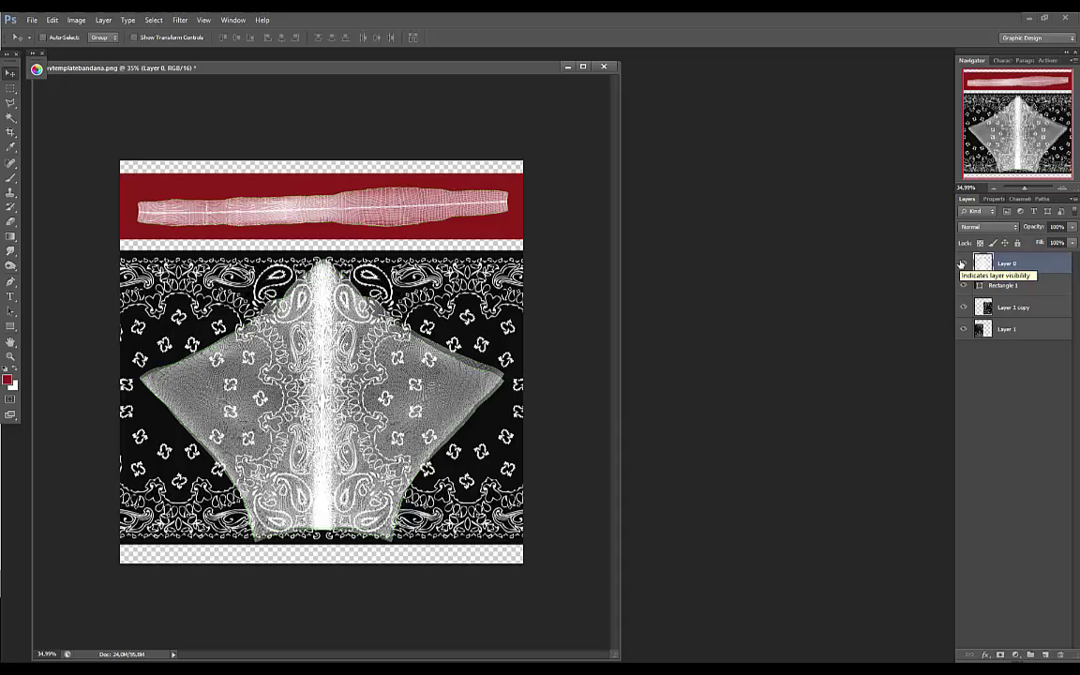
Step: Select Layer 1 and Layer 1 copy together and nudge both patterns slightly left, checking the large island's left corner up close
left_click(1008, 307)
left_click(1008, 329, "shift")
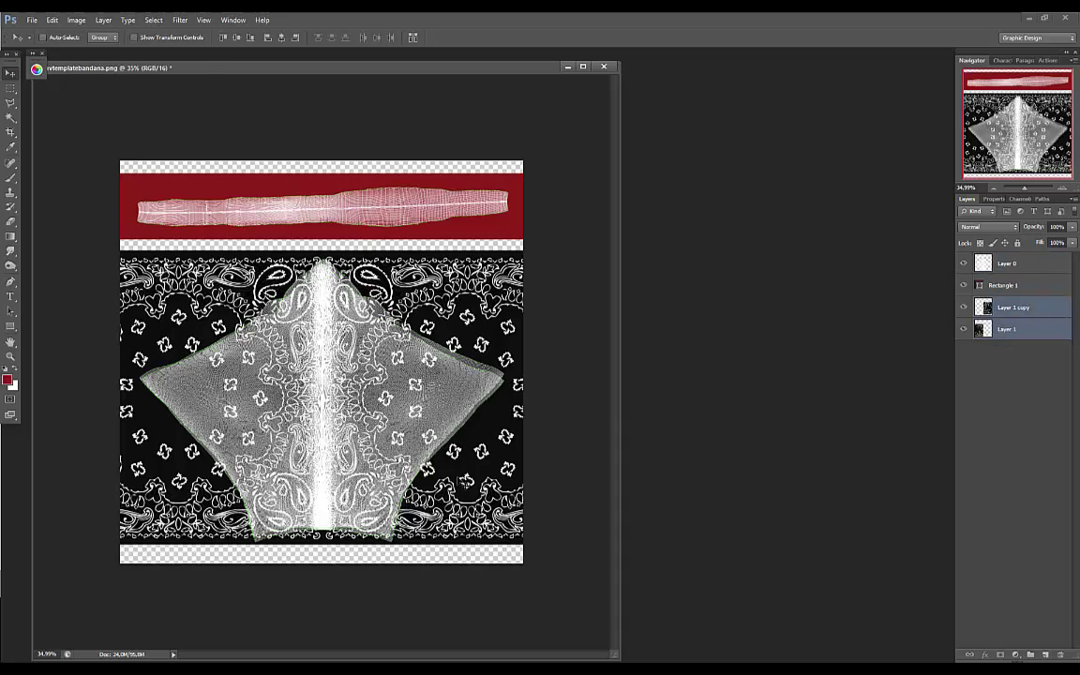
left_click_drag(472, 456, 477, 449)
key("ctrl+z")
left_click_drag(1024, 188, 1032, 191)
left_click_drag(1018, 128, 895, 127)
left_click_drag(398, 49, 368, 43)
scroll(478, 356, "down", 3)
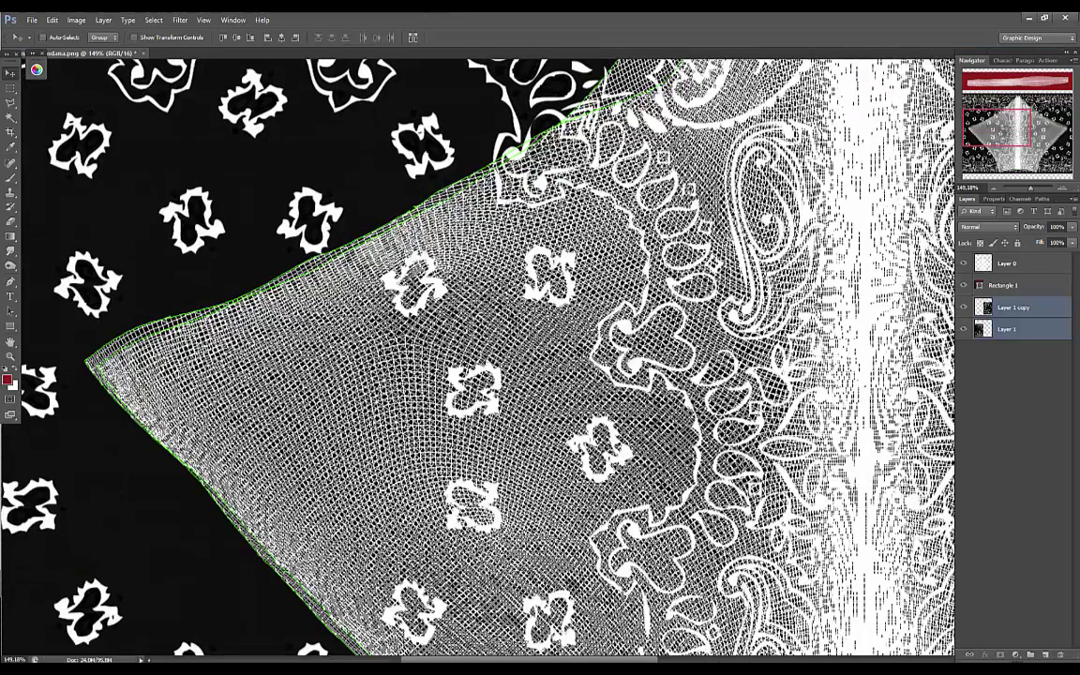
left_click_drag(378, 419, 371, 420)
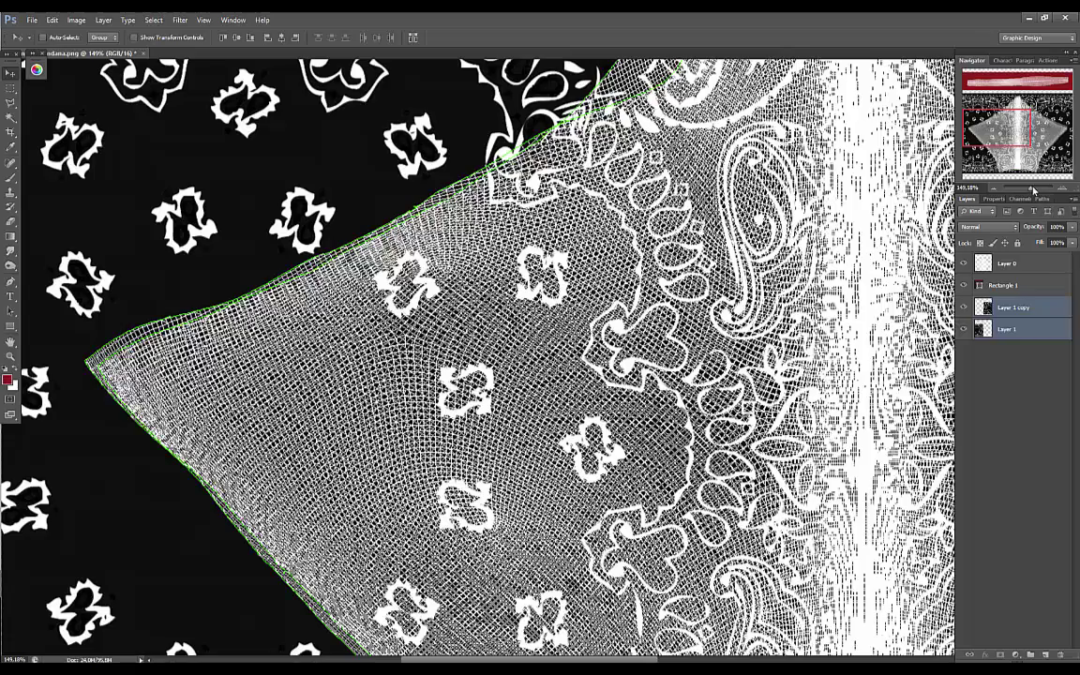
left_click_drag(1034, 191, 1024, 189)
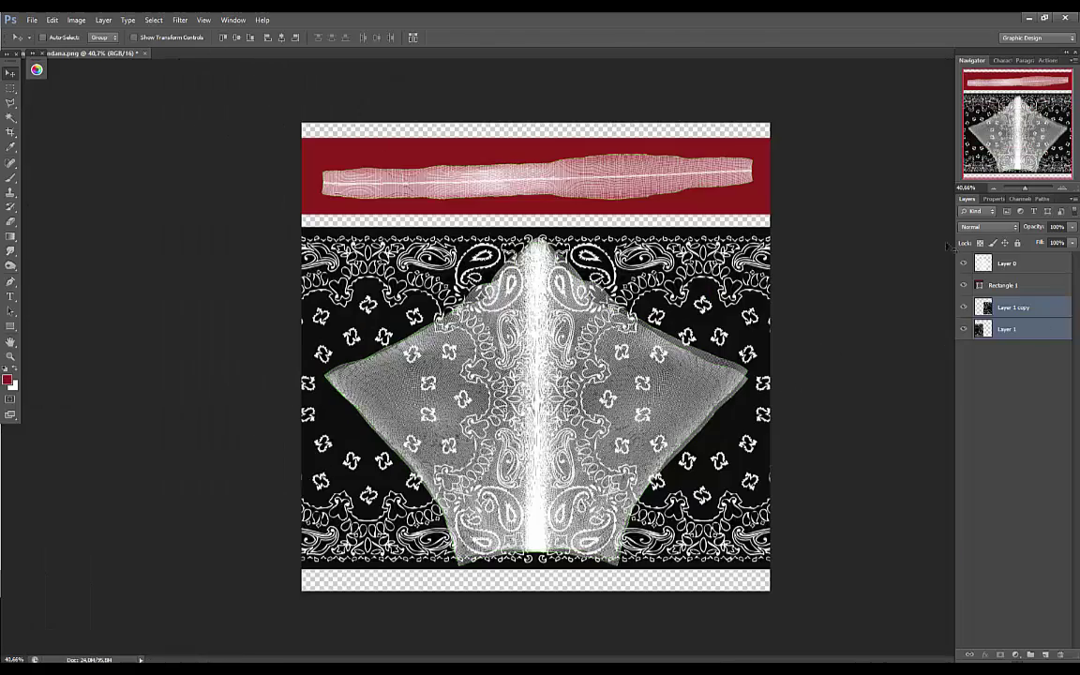
Step: Hide Layer 0 and save the texture as a JPEG over uvtemplatebandana_texture.jpg in the BANDANA folder, at quality 10 (Maximum)
left_click(963, 263)
left_click(32, 19)
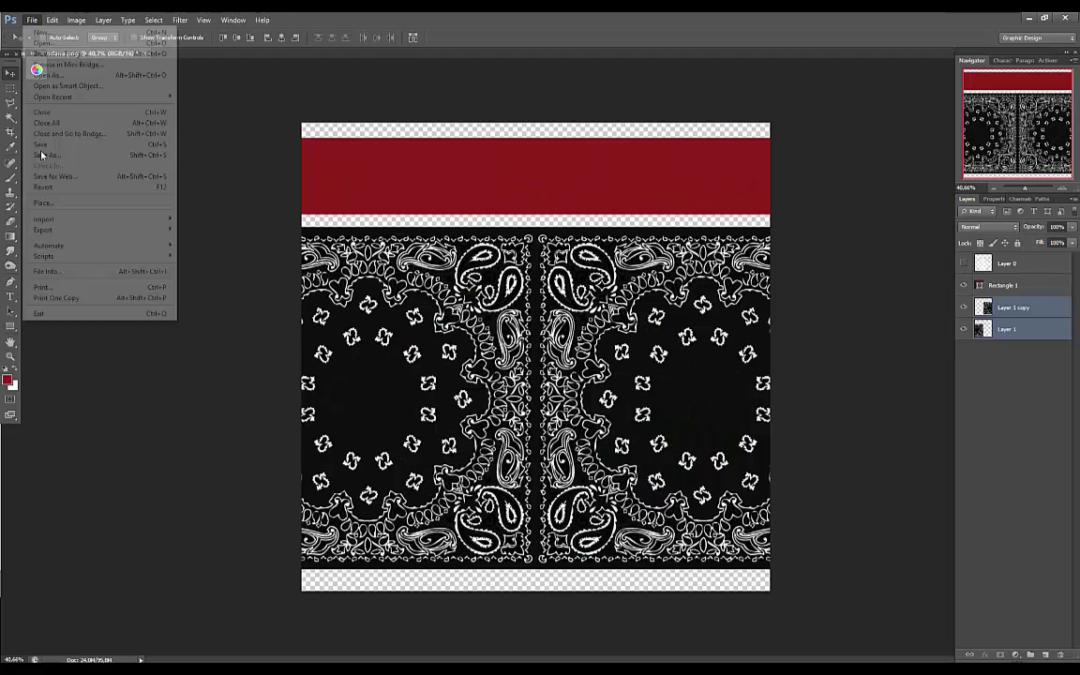
left_click(41, 155)
left_click(444, 354)
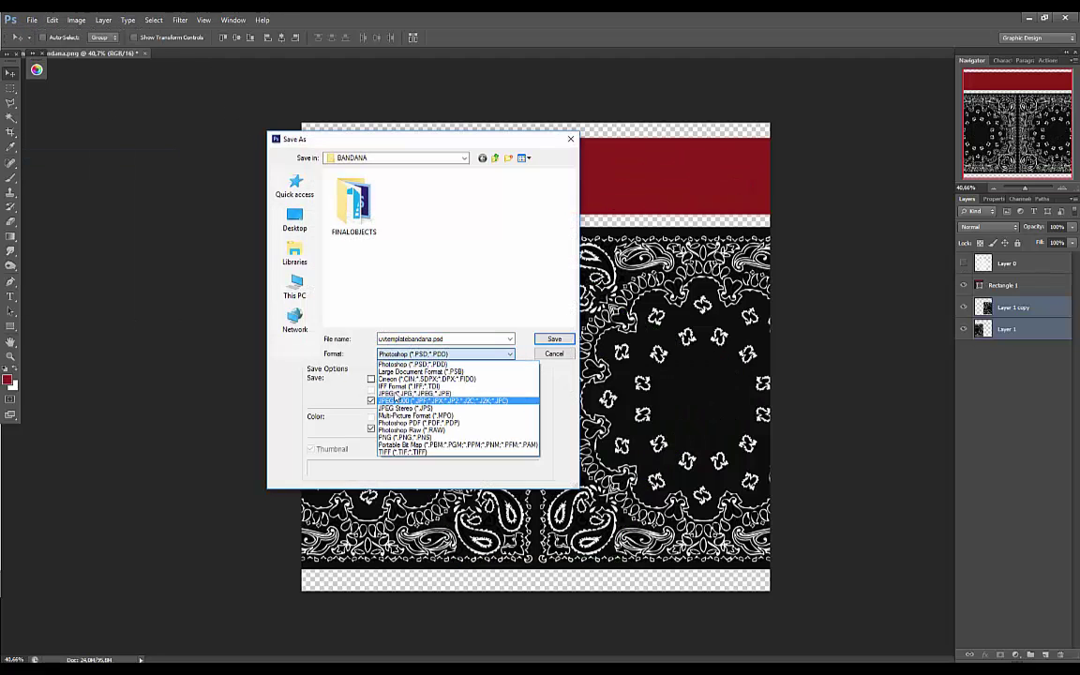
left_click(431, 397)
scroll(394, 262, "down", 1)
left_click(431, 293)
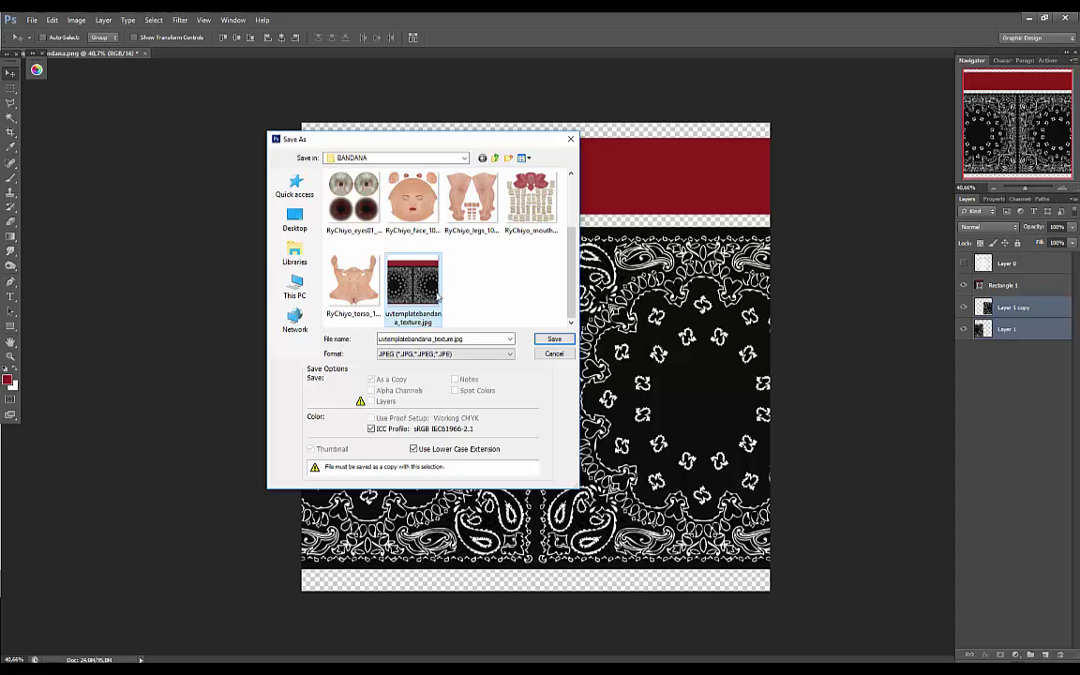
key("Return")
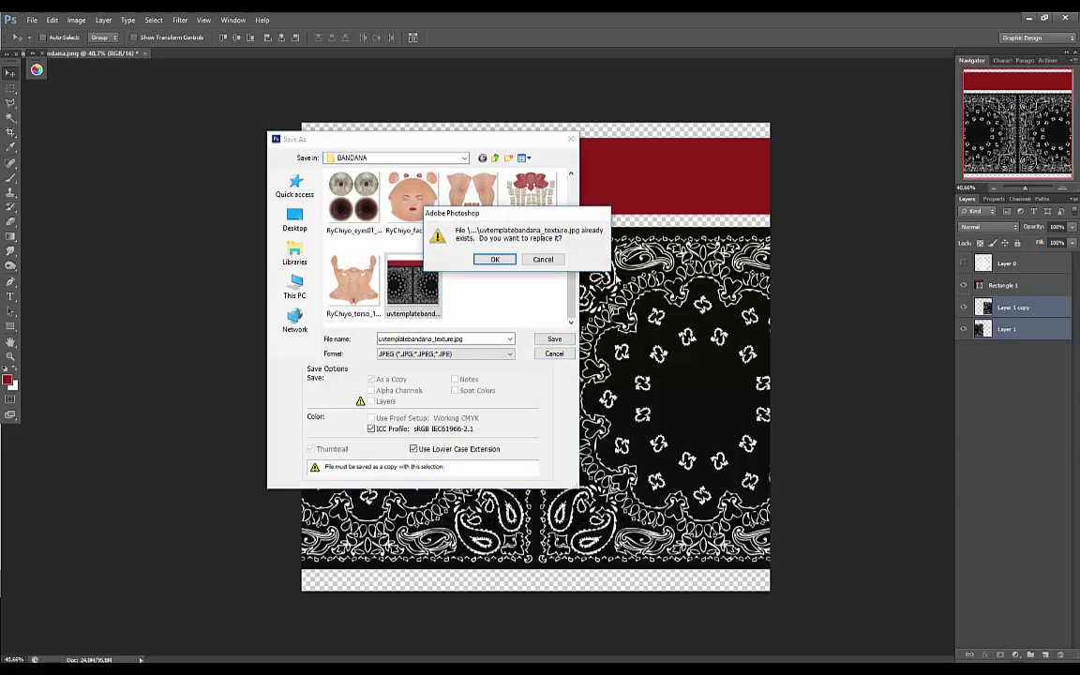
left_click(506, 262)
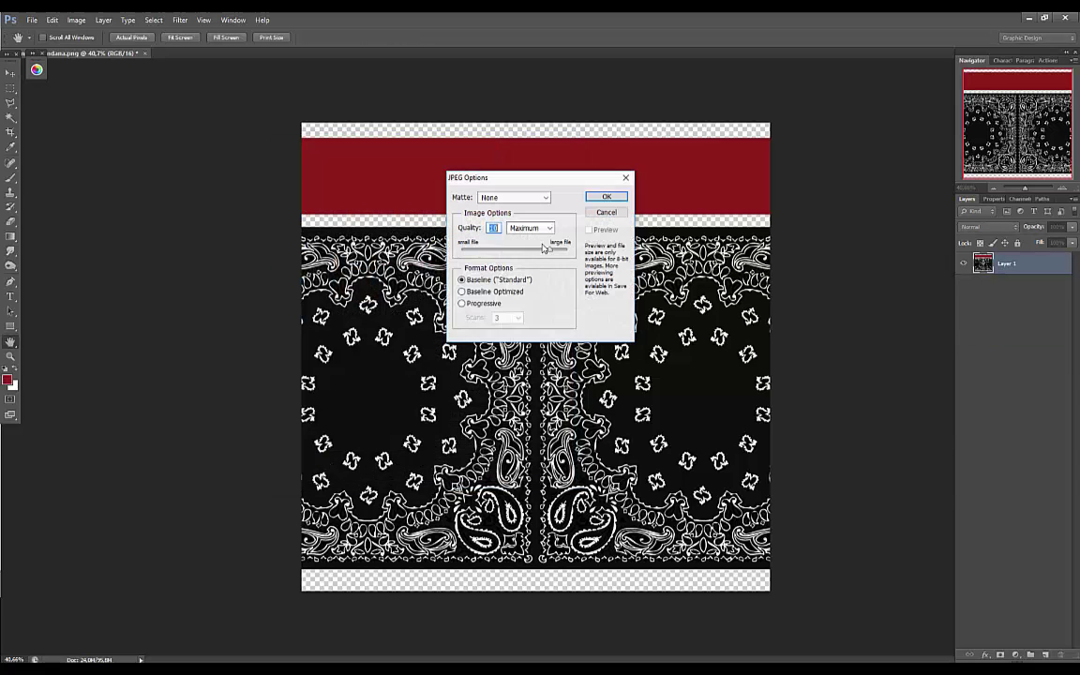
left_click(605, 198)
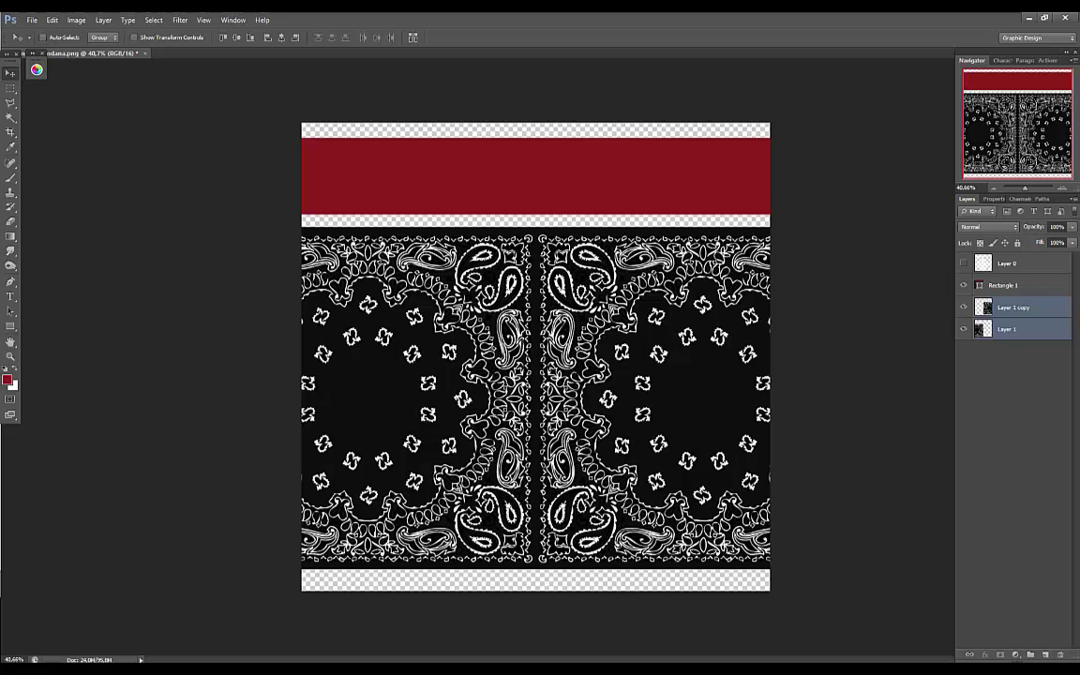
Step: Switch to File Explorer and open the normal map Bandana-4234UVDYONORMAL.jpg from the BANDANA folder inside Final Files
key("alt+Tab")
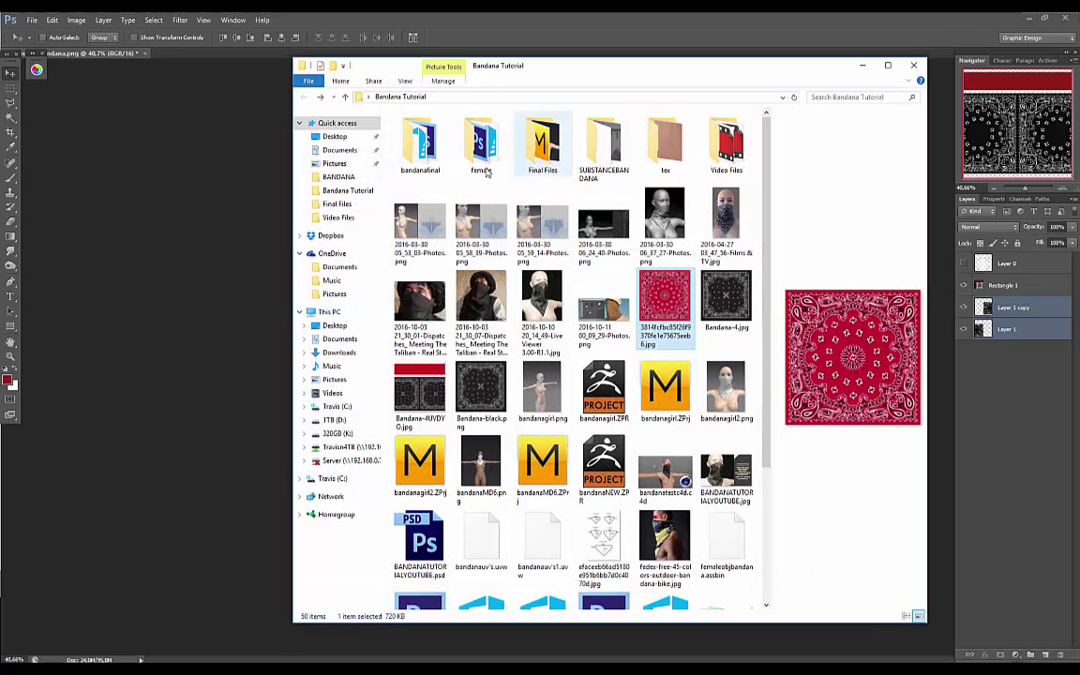
double_click(559, 150)
double_click(420, 130)
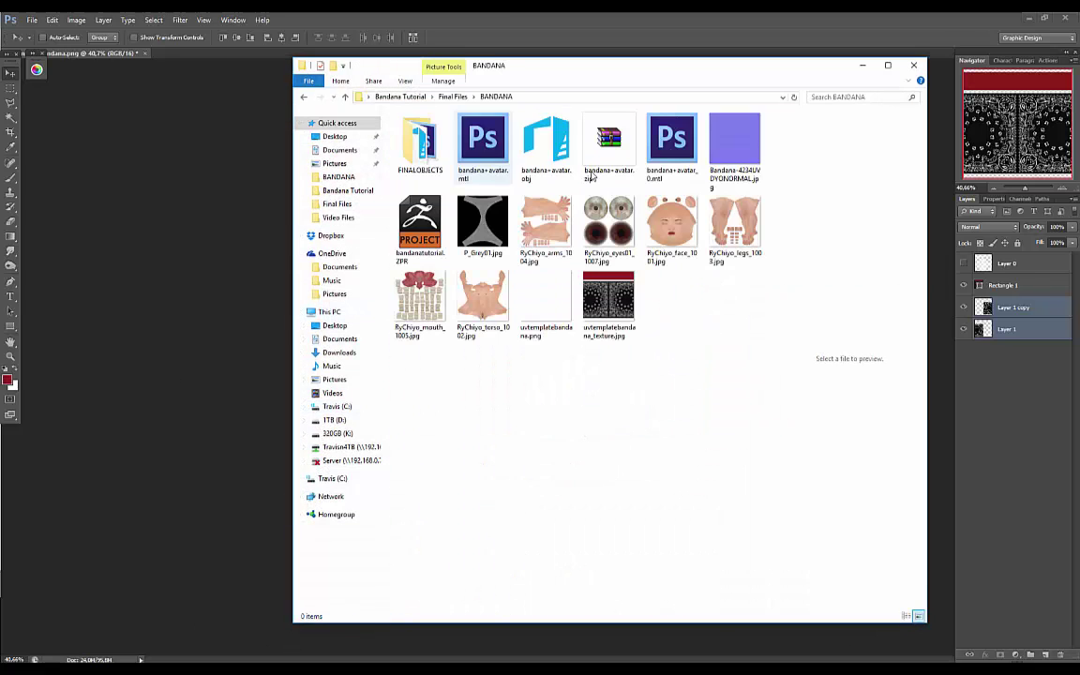
left_click(728, 150)
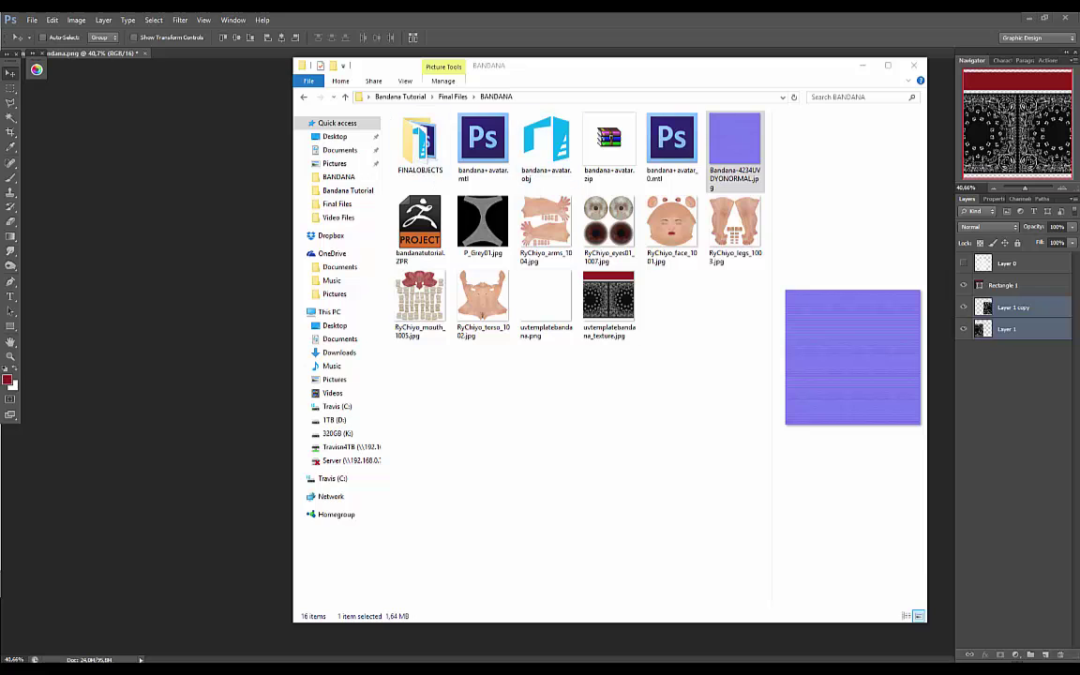
left_click_drag(0, 101, 463, 106)
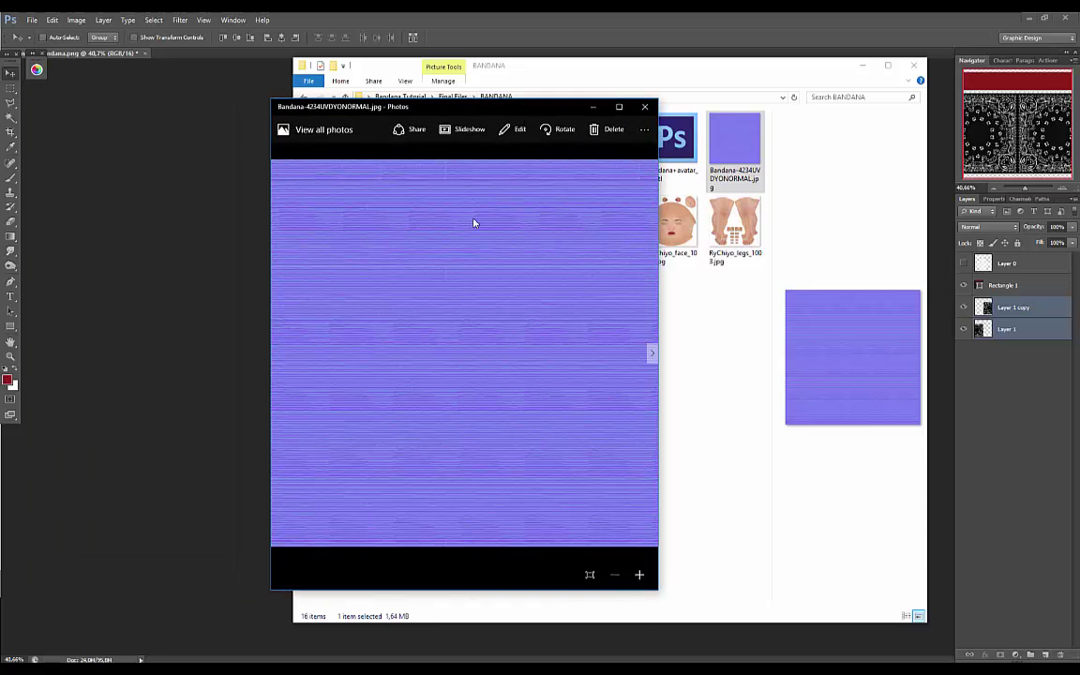
Step: Examine the fabric normal map alongside the preview of uvtemplatebandana_texture.jpg, and minimize both the image viewer and the folder window
left_click_drag(375, 106, 194, 103)
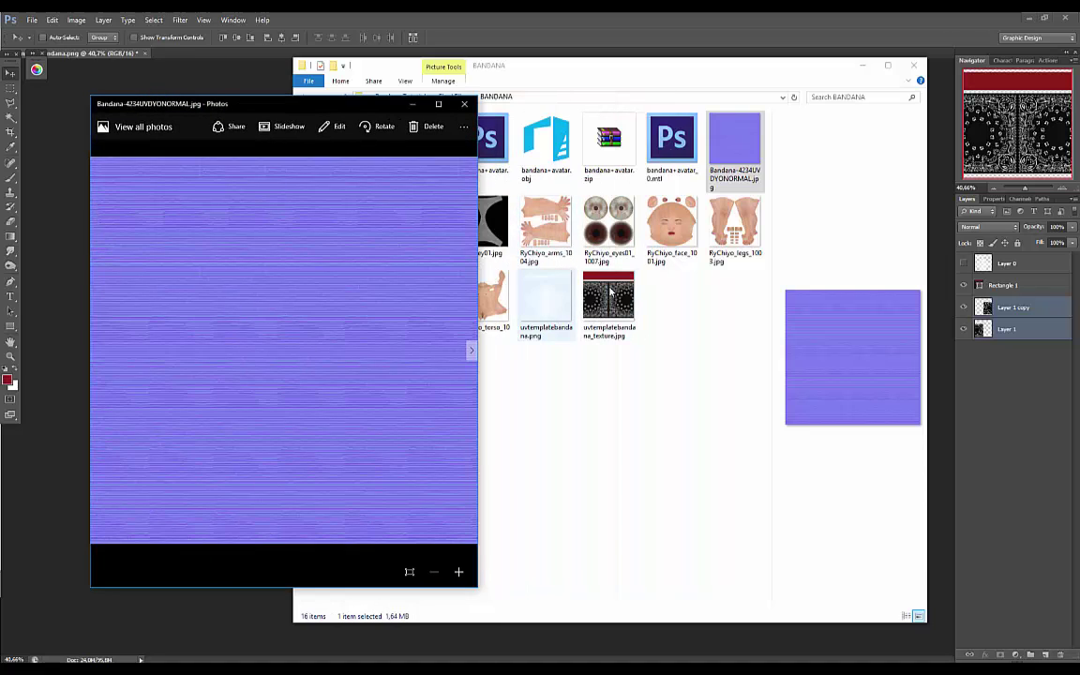
left_click(604, 312)
left_click(176, 250)
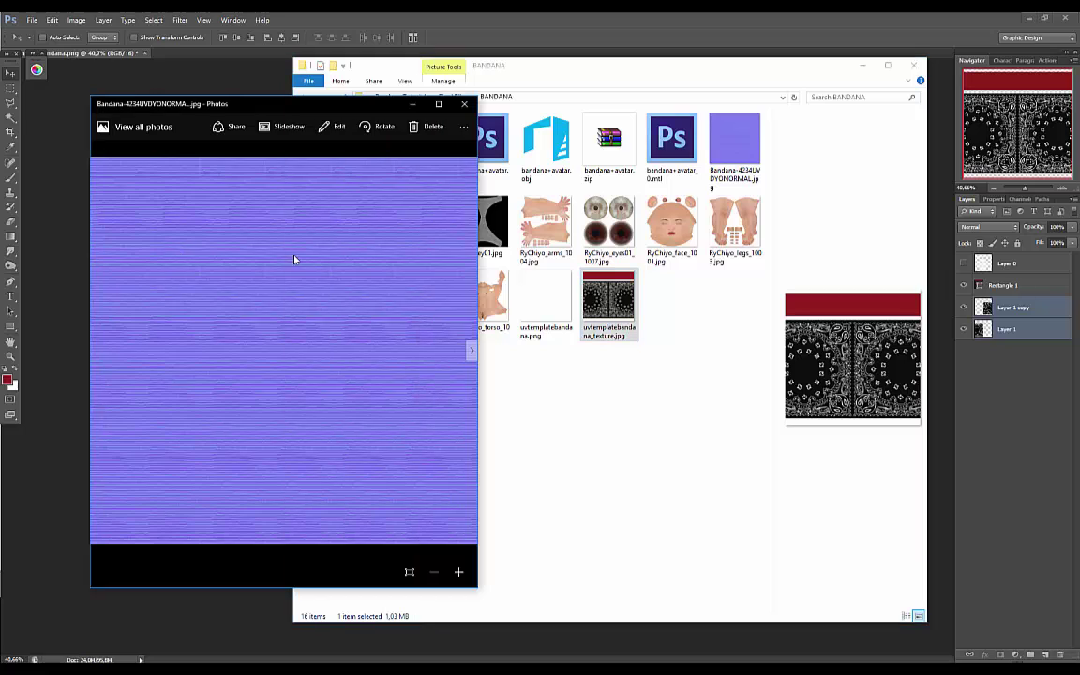
left_click(670, 300)
left_click(208, 194)
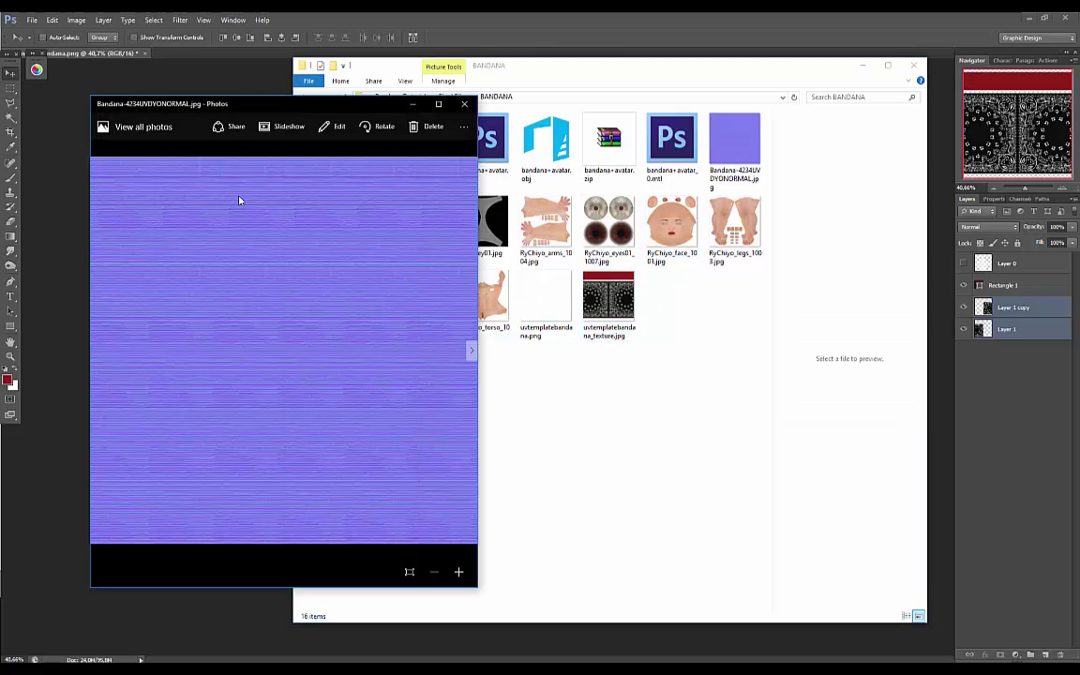
left_click_drag(214, 108, 249, 109)
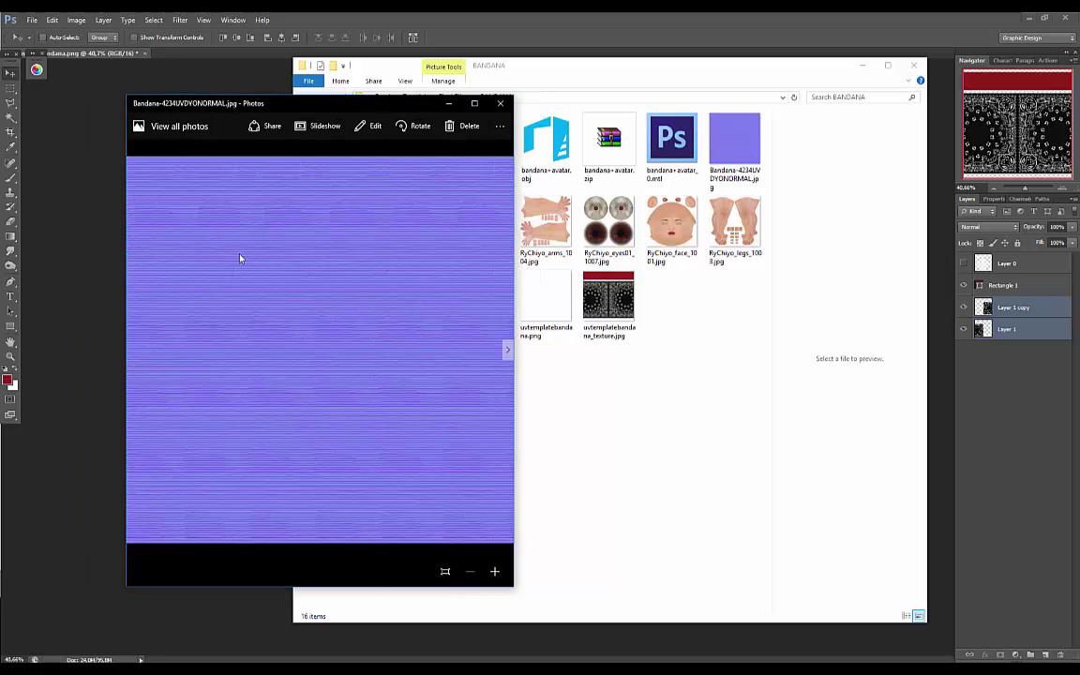
left_click_drag(277, 107, 209, 98)
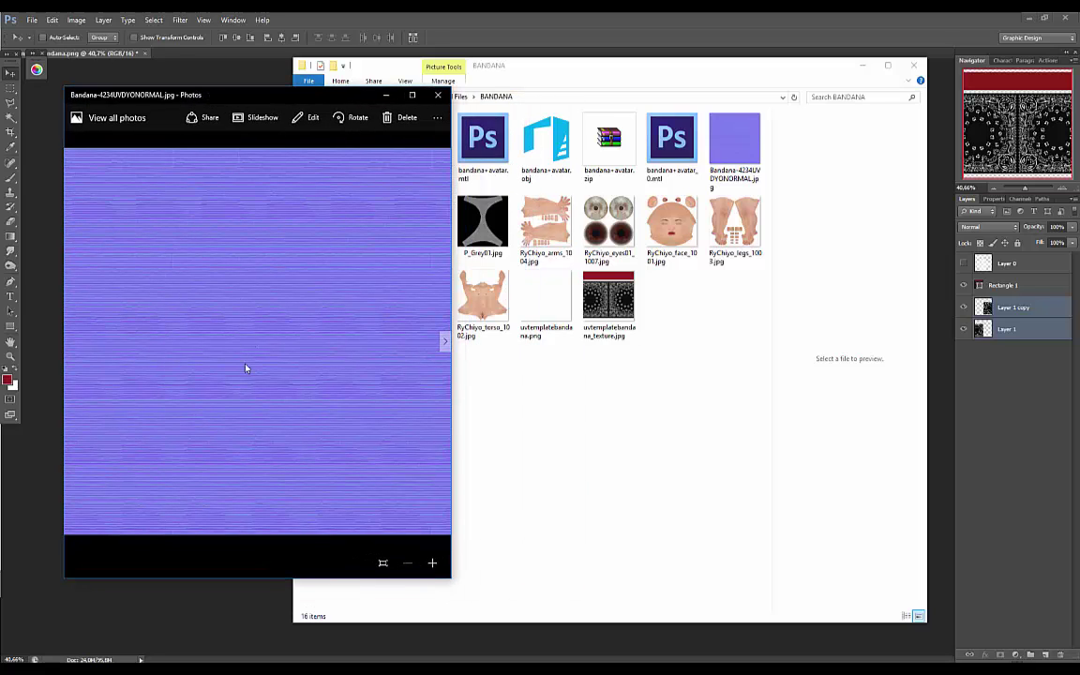
left_click(392, 97)
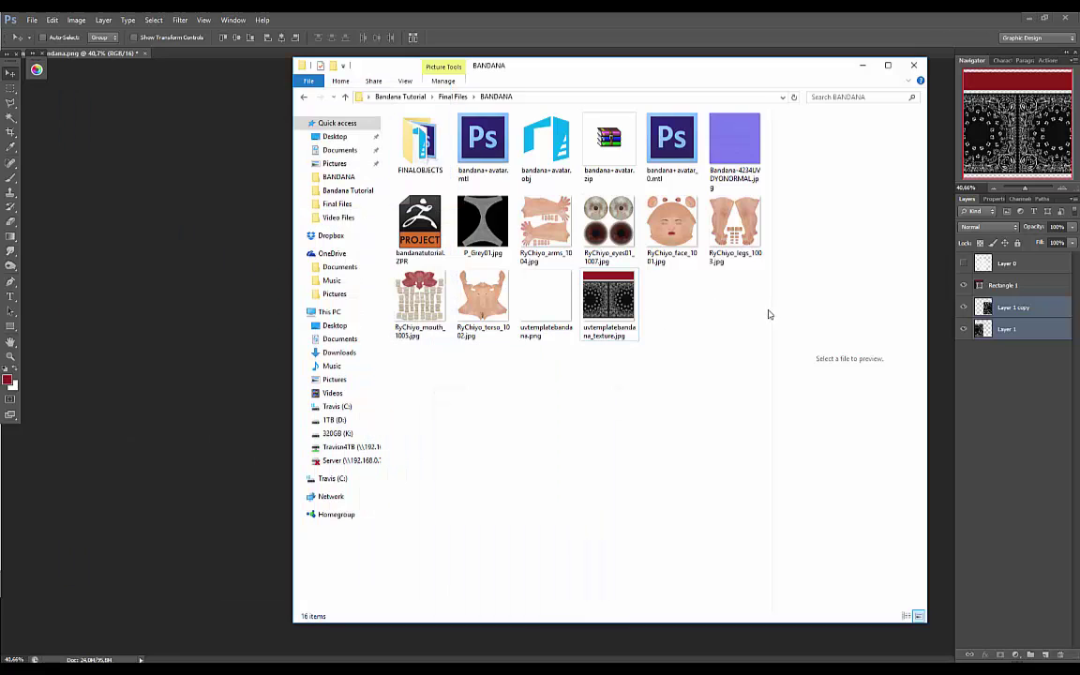
left_click(864, 66)
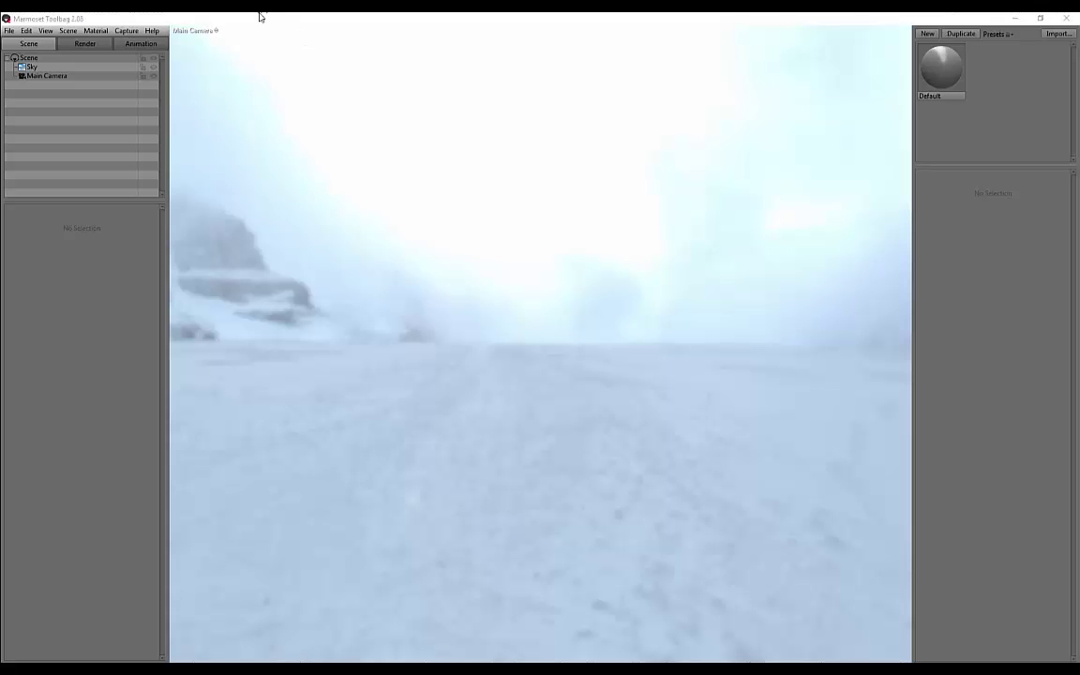
Step: In Marmoset Toolbag, import the models bandana_FINAL.OBJ and avatar_FINALobj.OBJ from the FINALOBJECTS folder
left_click(9, 31)
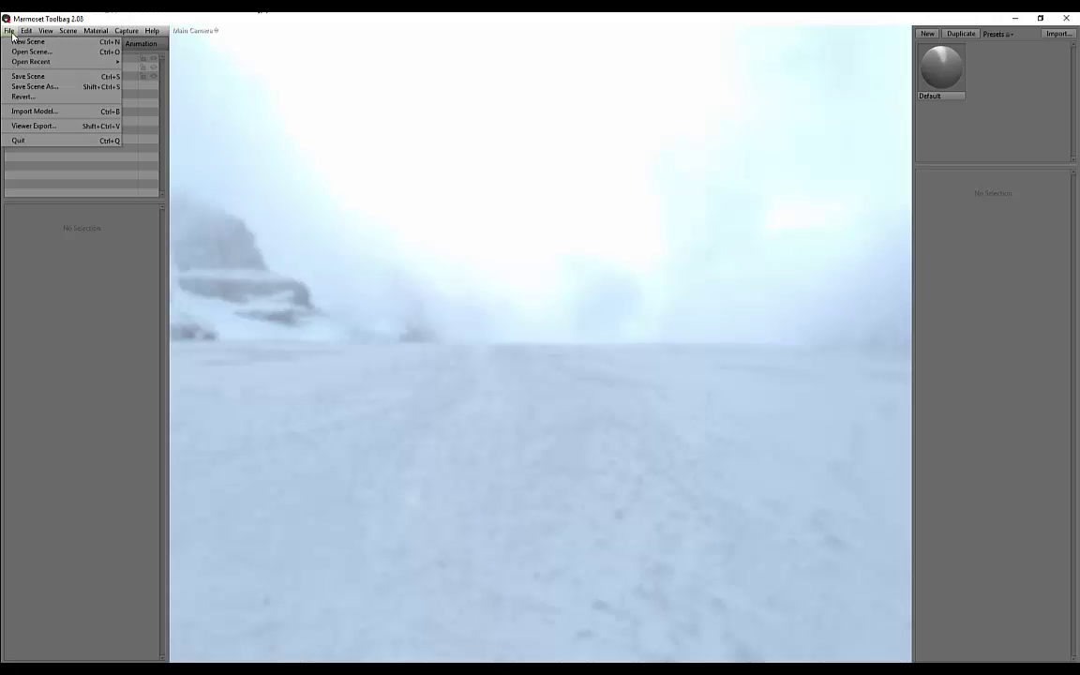
left_click(29, 113)
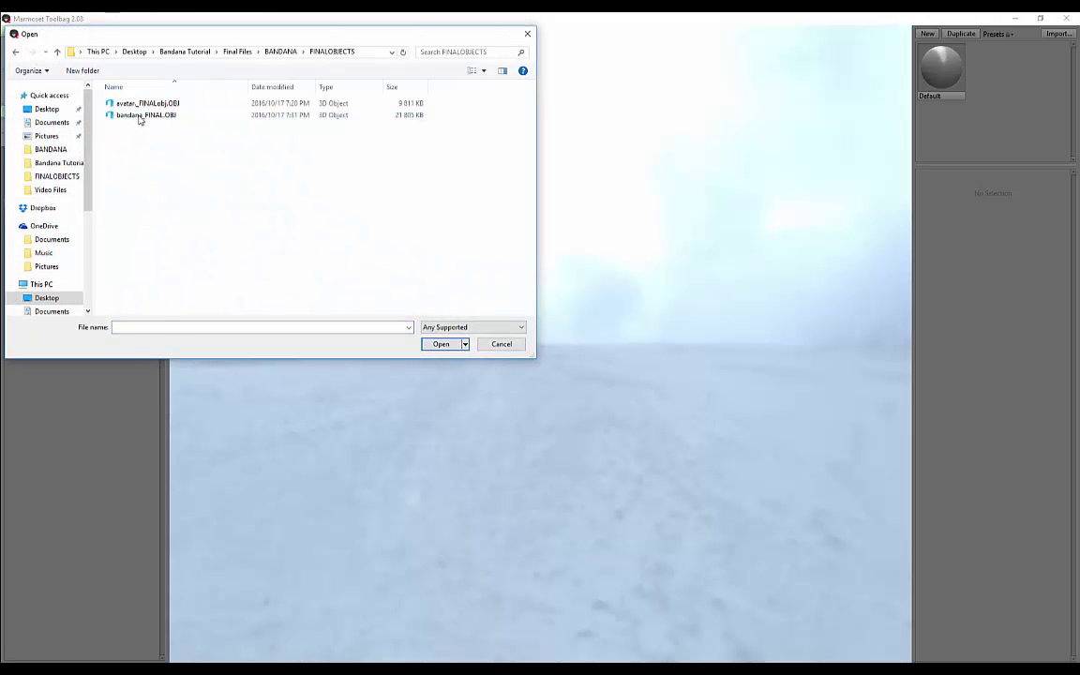
left_click(140, 115)
left_click(438, 344)
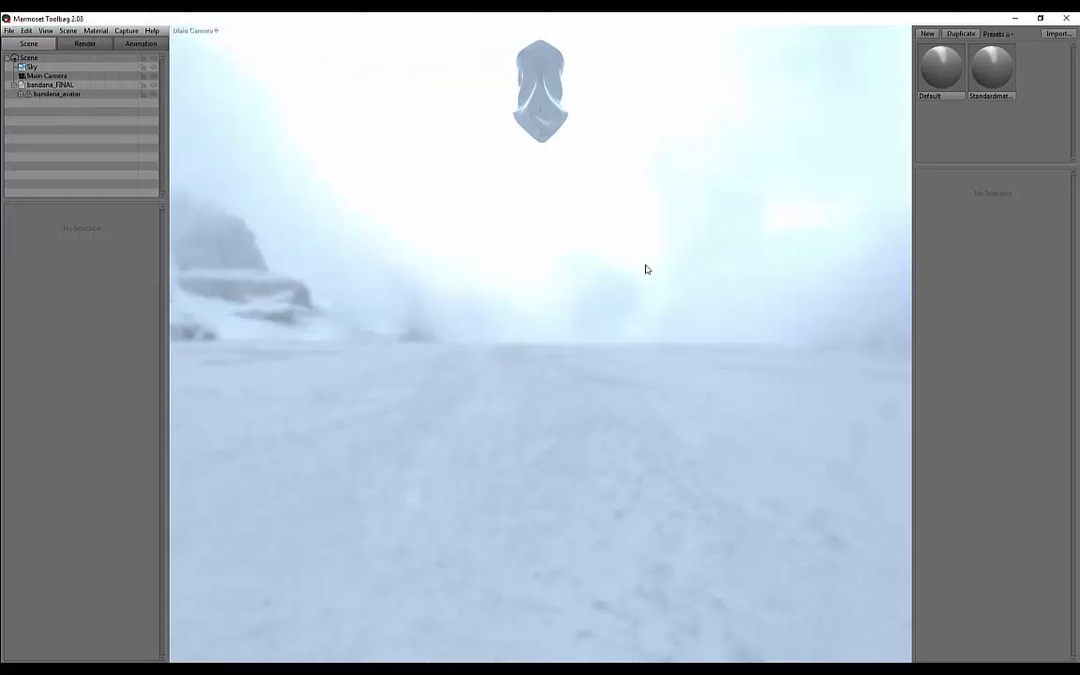
left_click(8, 31)
left_click(31, 114)
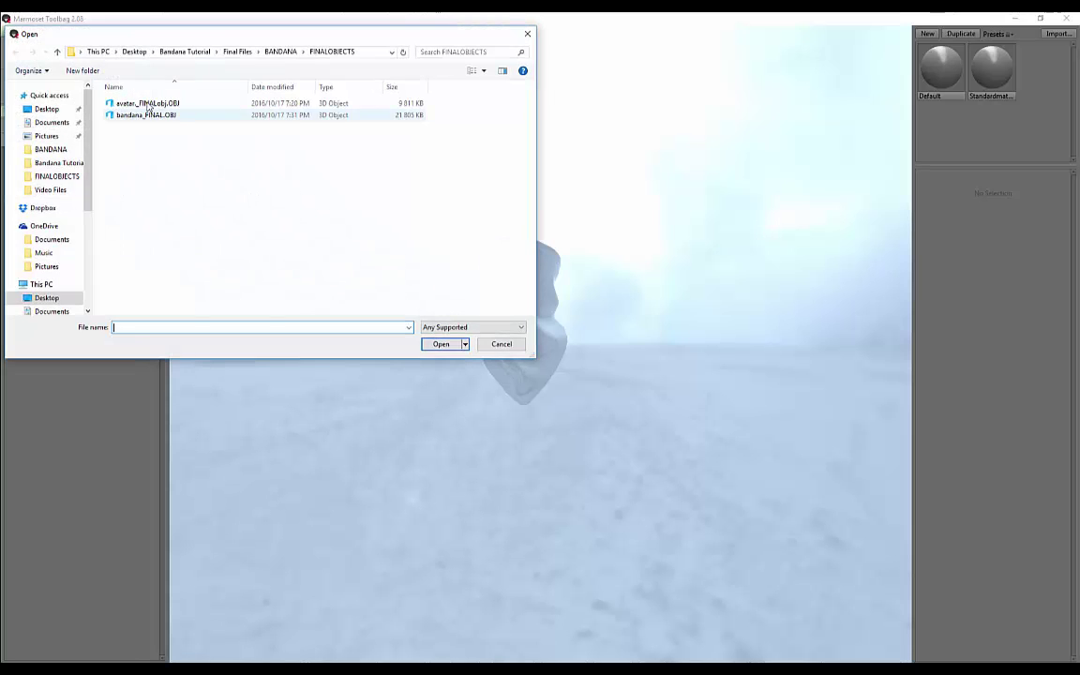
double_click(147, 103)
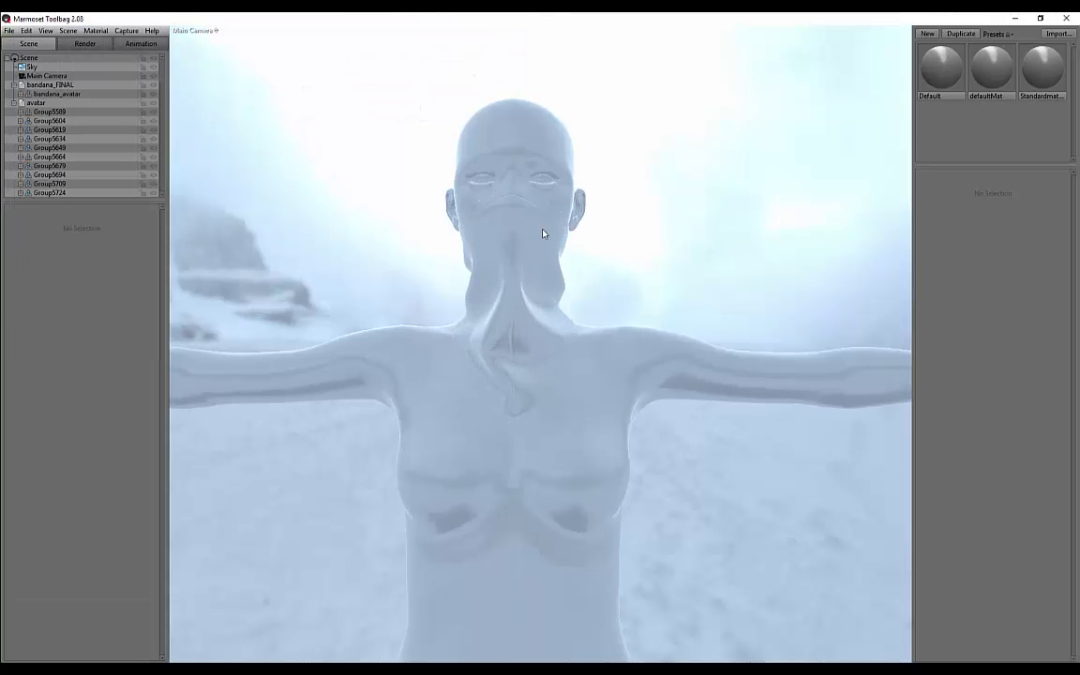
Step: Try several sky presets for the scene's Sky light and settle on Desert Road
left_click(31, 66)
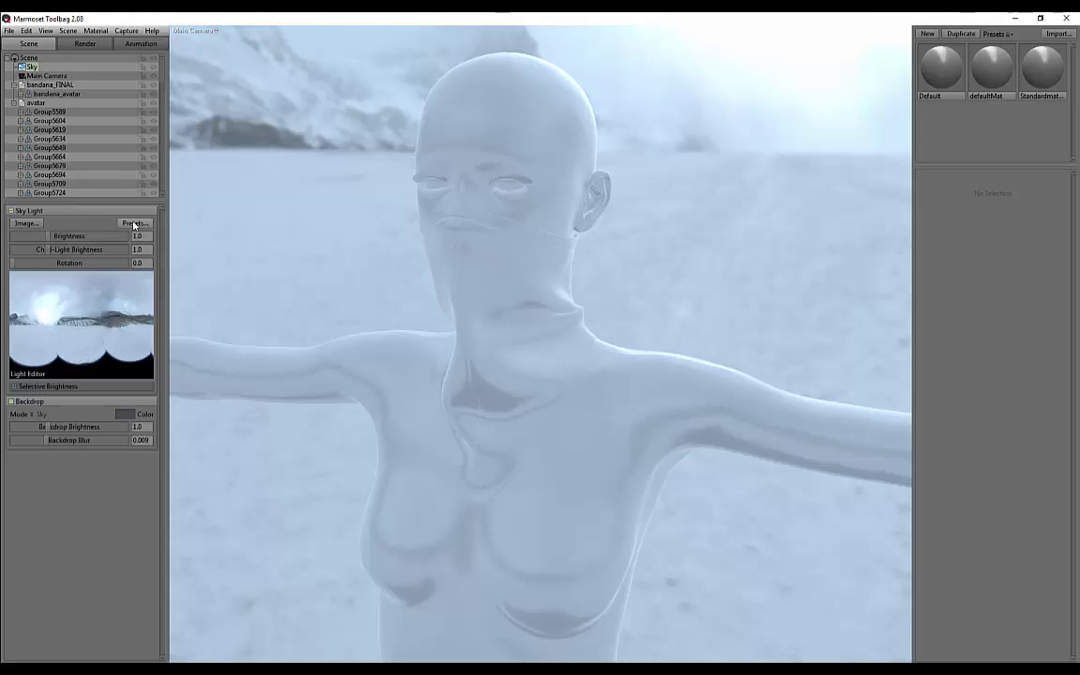
key("b")
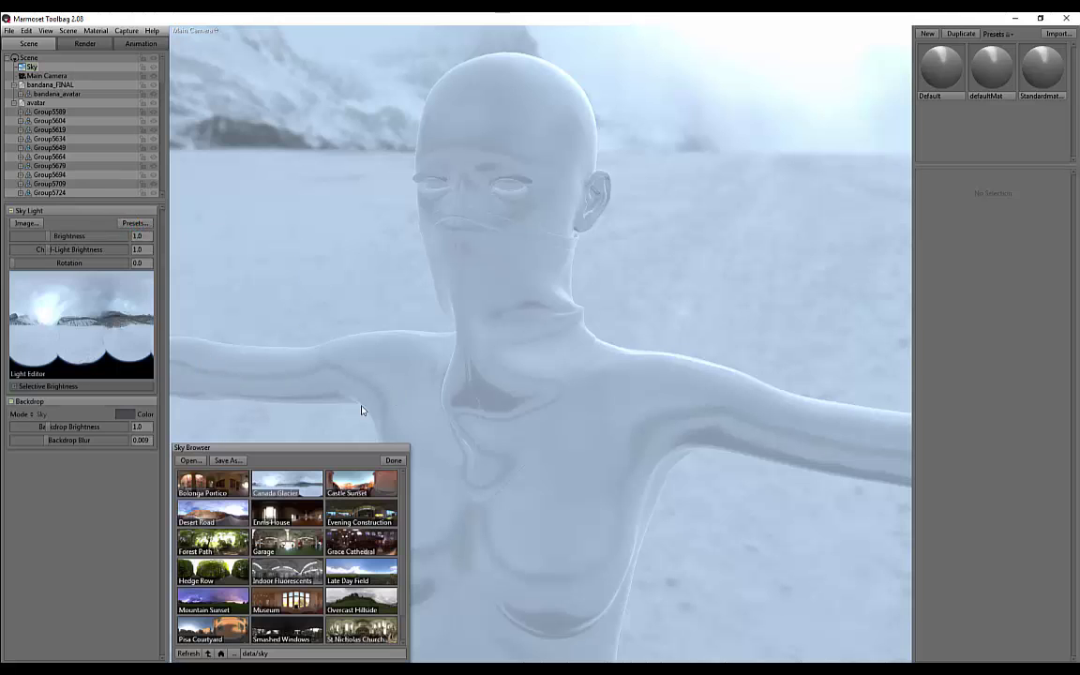
left_click(271, 517)
left_click(292, 548)
left_click(287, 482)
left_click(212, 483)
left_click(242, 524)
left_click_drag(265, 401, 511, 303)
scroll(511, 302, "up", 2)
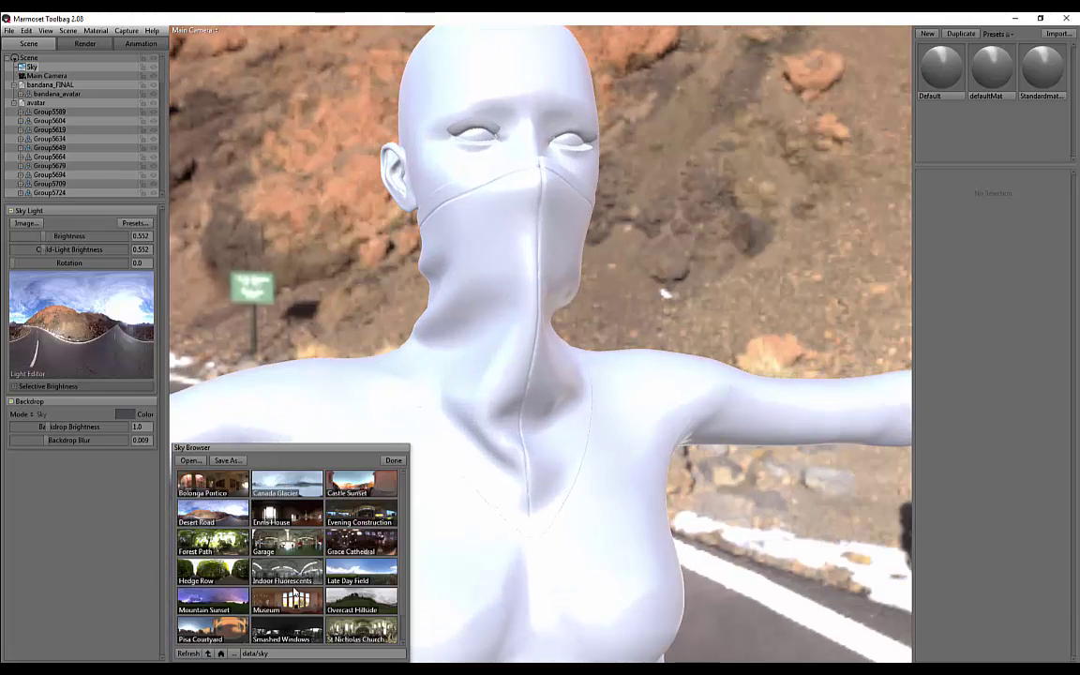
Step: Switch the sky's backdrop mode to Color, set it to dark grey, hex 2d2d2d, and close the sky browser
left_click_drag(572, 284, 178, 393)
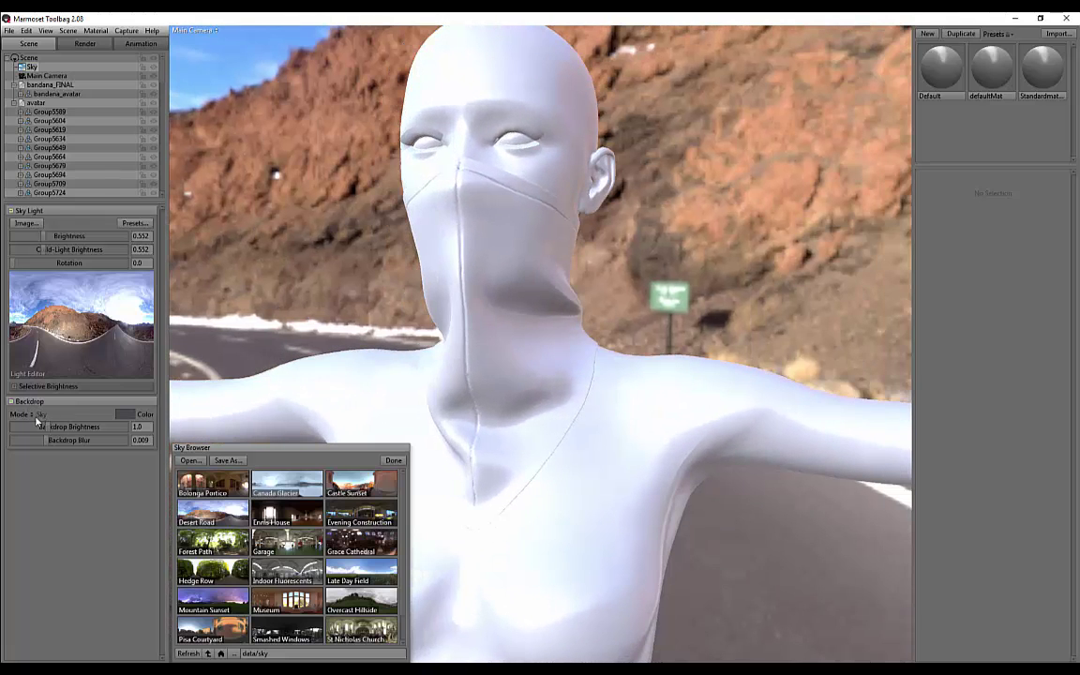
left_click(45, 416)
left_click(51, 380)
left_click(129, 414)
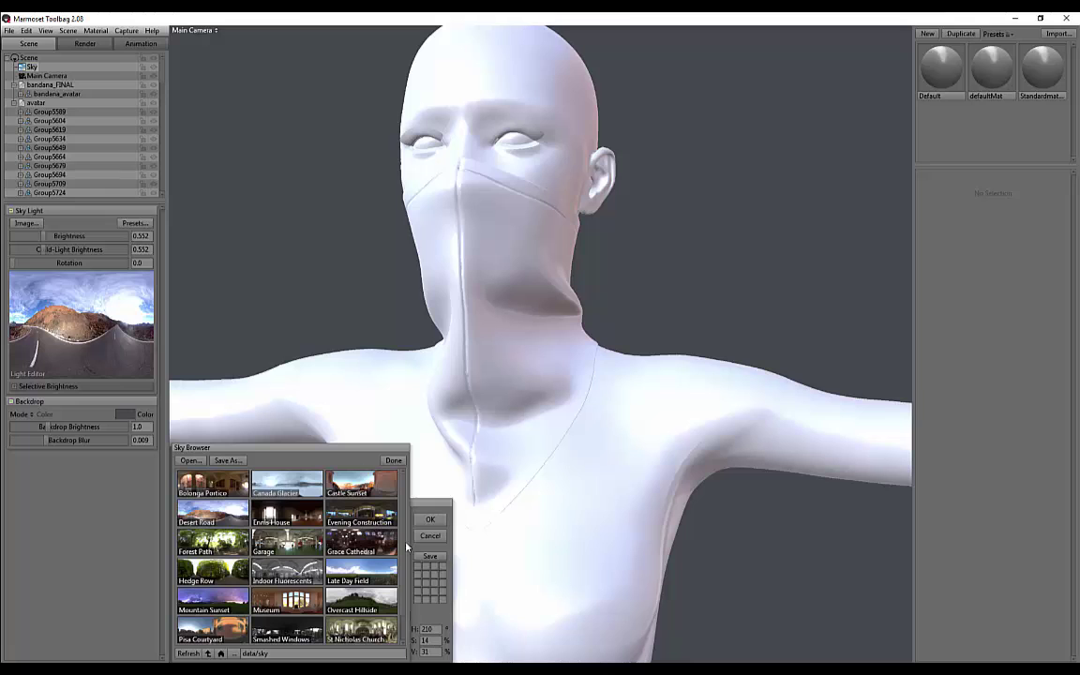
left_click(388, 461)
left_click_drag(186, 636, 167, 636)
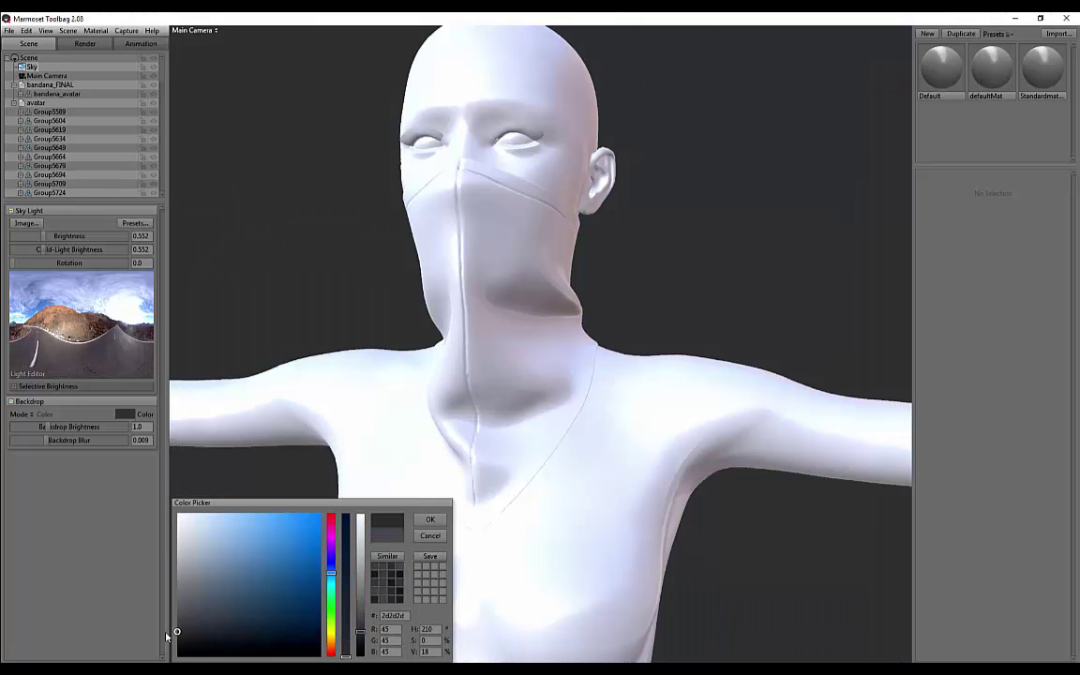
left_click(431, 521)
Step: Load uvtemplatebandana_texture3.jpg from the BANDANA folder as the albedo map of the Default material
left_click_drag(408, 313, 797, 223)
left_click(947, 69)
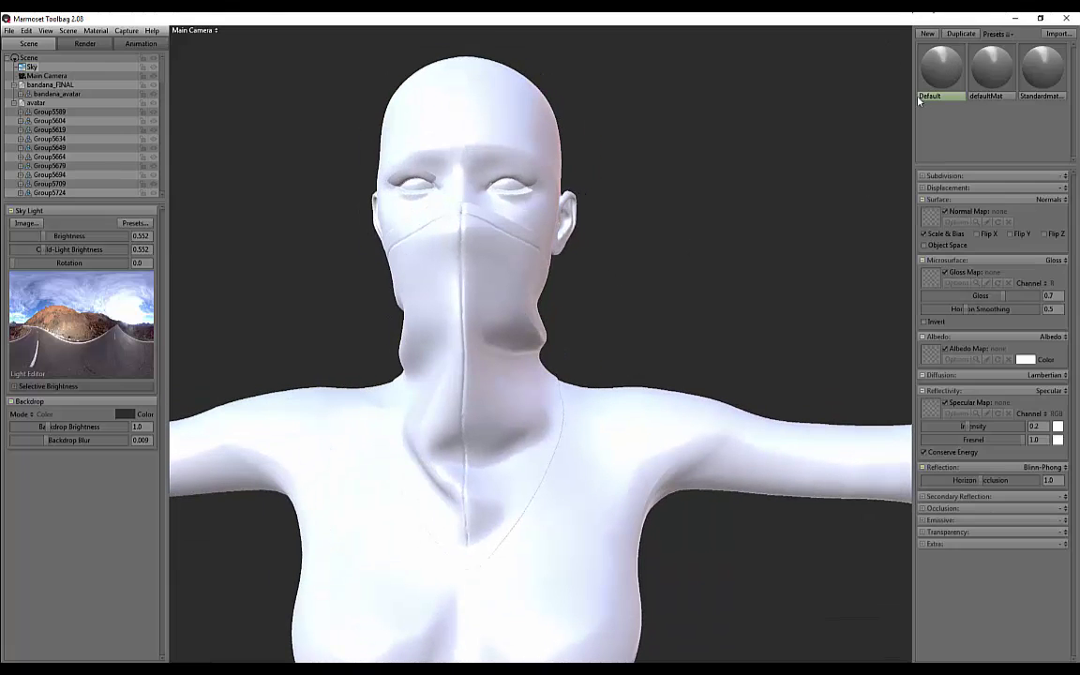
left_click_drag(730, 175, 659, 171)
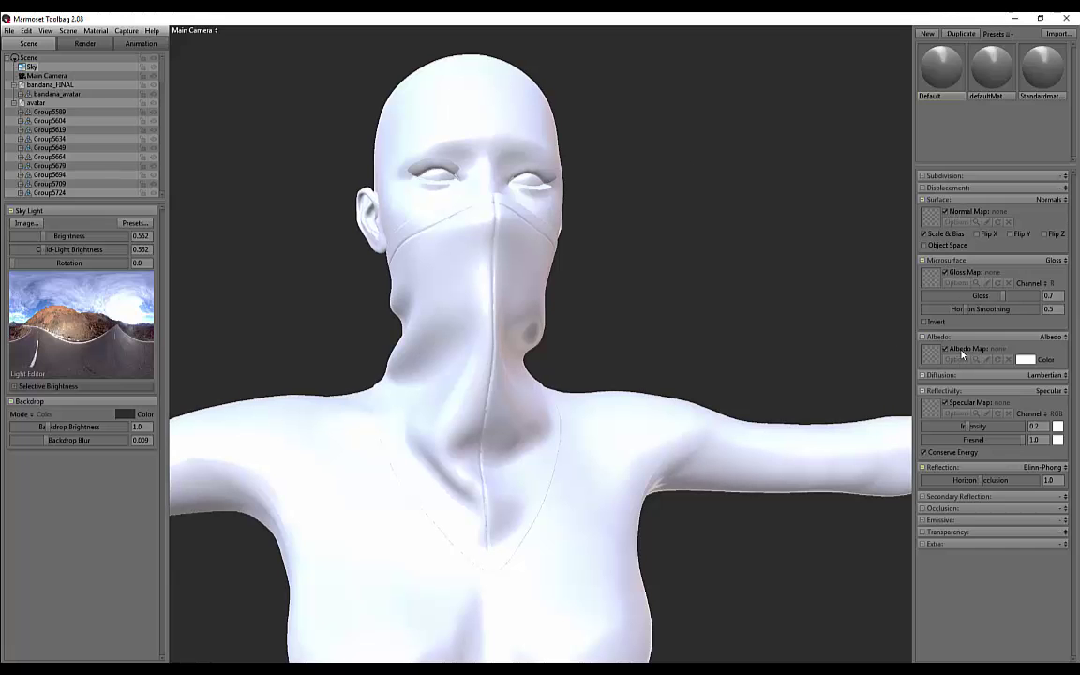
left_click_drag(615, 301, 865, 332)
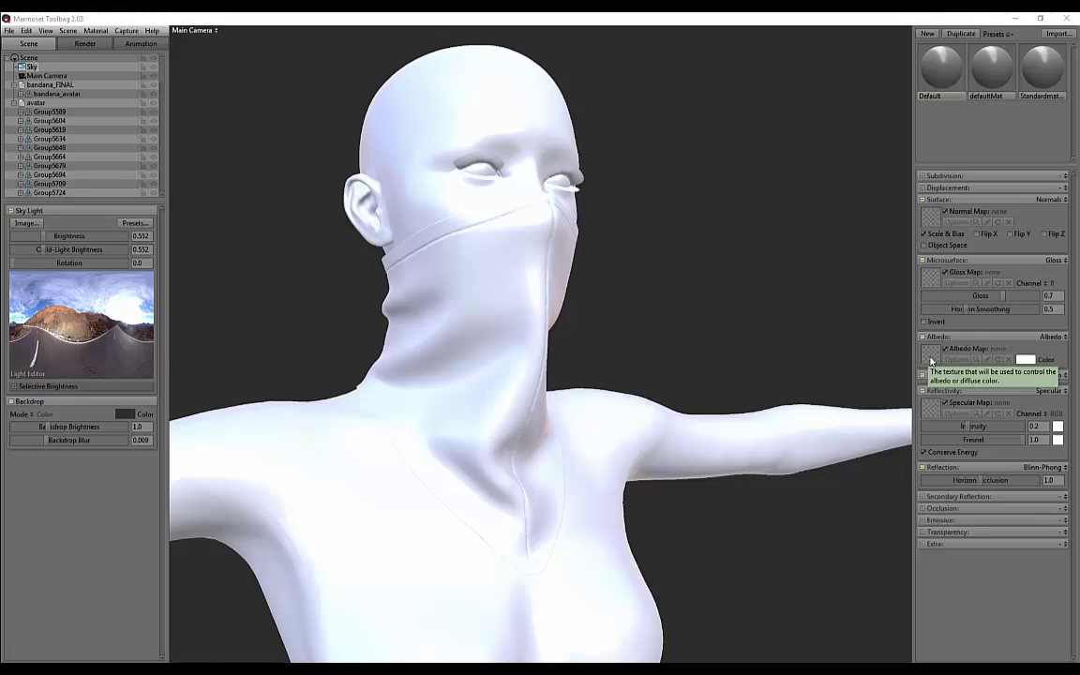
left_click(931, 361)
left_click(234, 53)
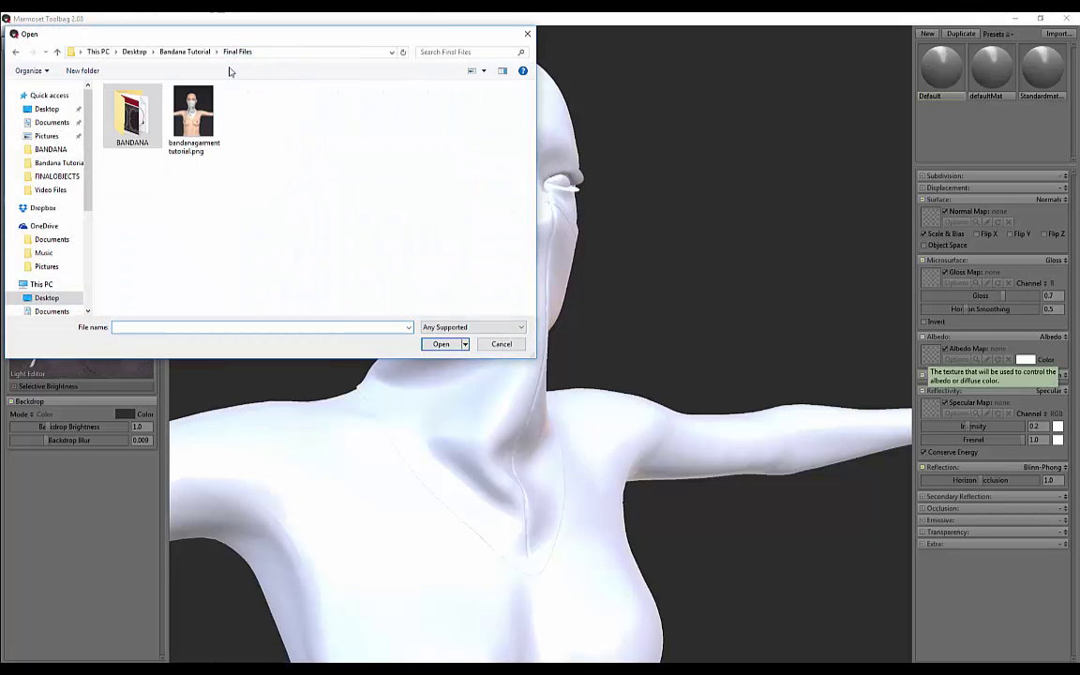
double_click(135, 115)
left_click(506, 214)
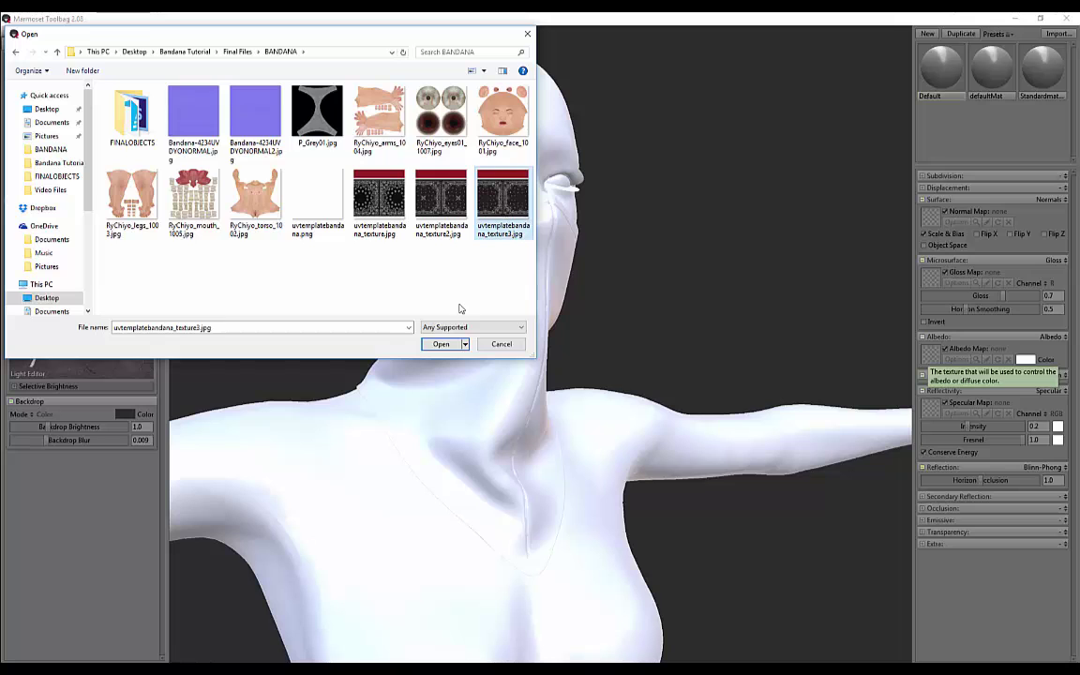
left_click(441, 344)
Step: Apply the Default material to the bandana mesh on the avatar and inspect the result from the side
left_click_drag(668, 285, 954, 165)
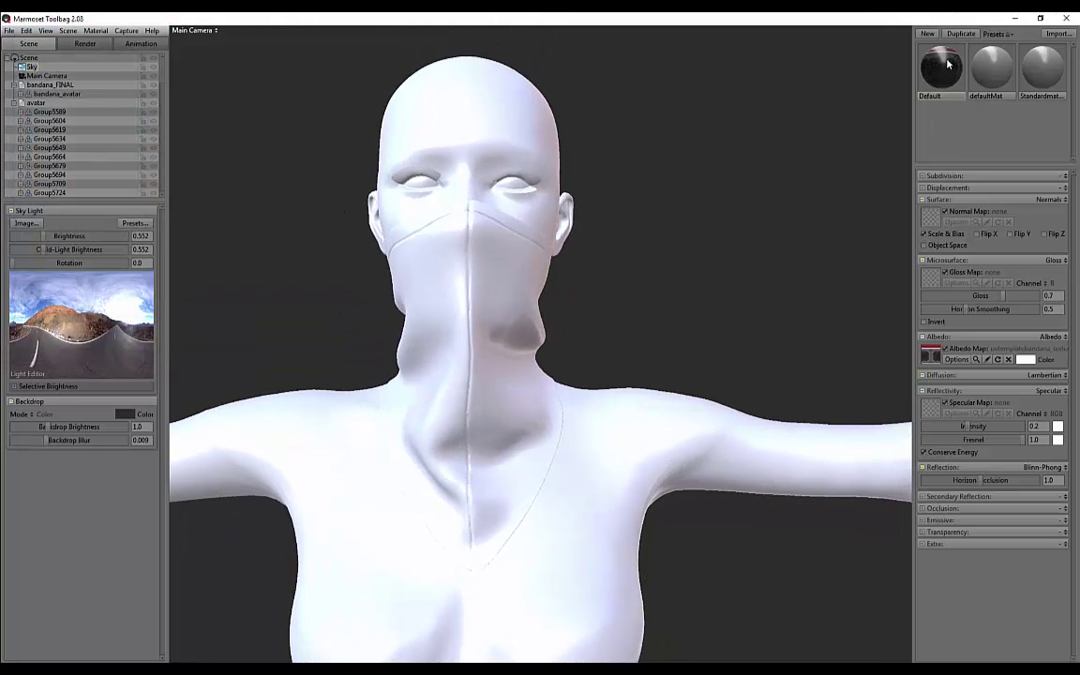
left_click_drag(941, 67, 464, 296)
mouse_move(622, 278)
left_mouse_down()
mouse_move(431, 281)
mouse_move(499, 273)
mouse_move(424, 305)
mouse_move(472, 252)
mouse_move(621, 288)
left_mouse_up()
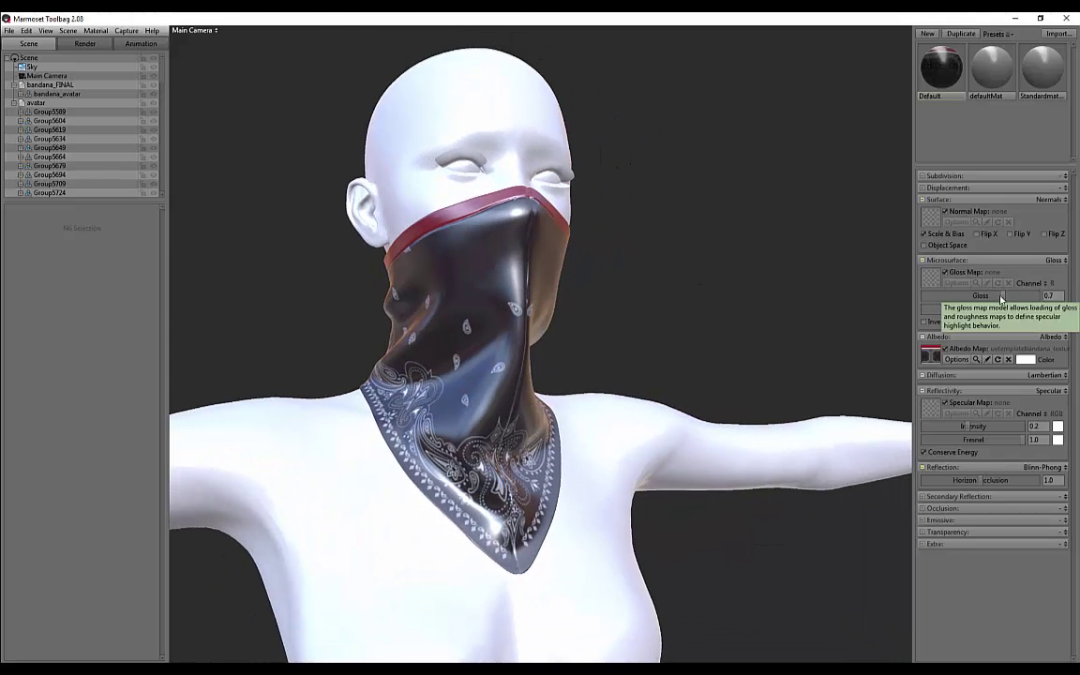
Step: Lower the Default material's gloss to 0.148 and inspect the bandana's shine from the front and both sides
left_click_drag(1000, 297, 940, 300)
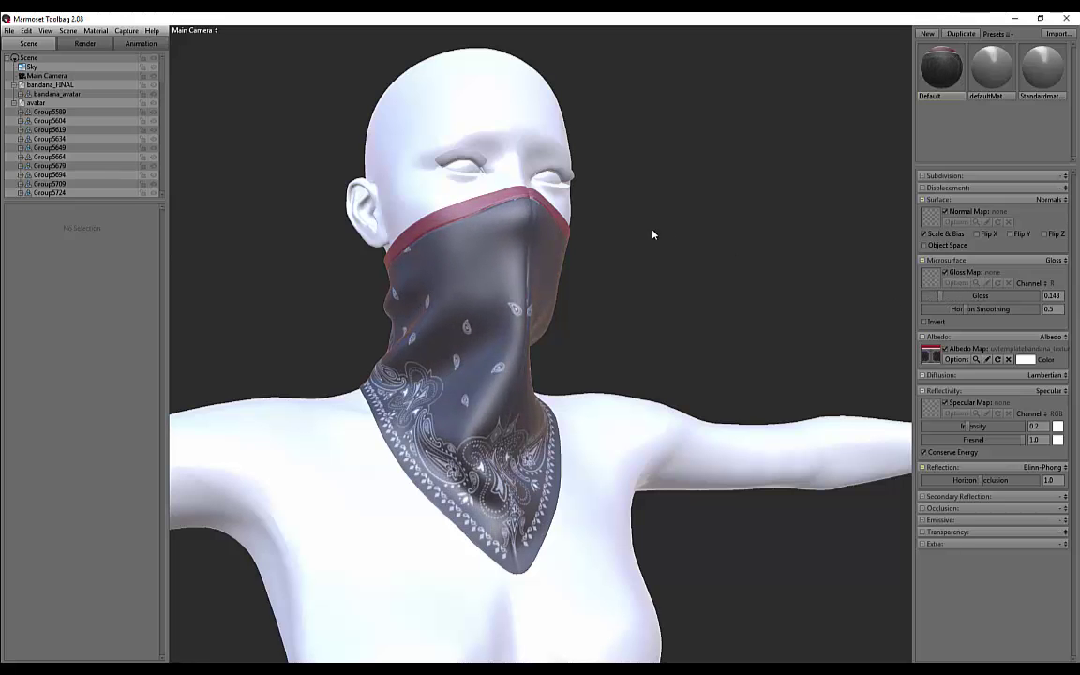
left_click_drag(653, 235, 489, 401)
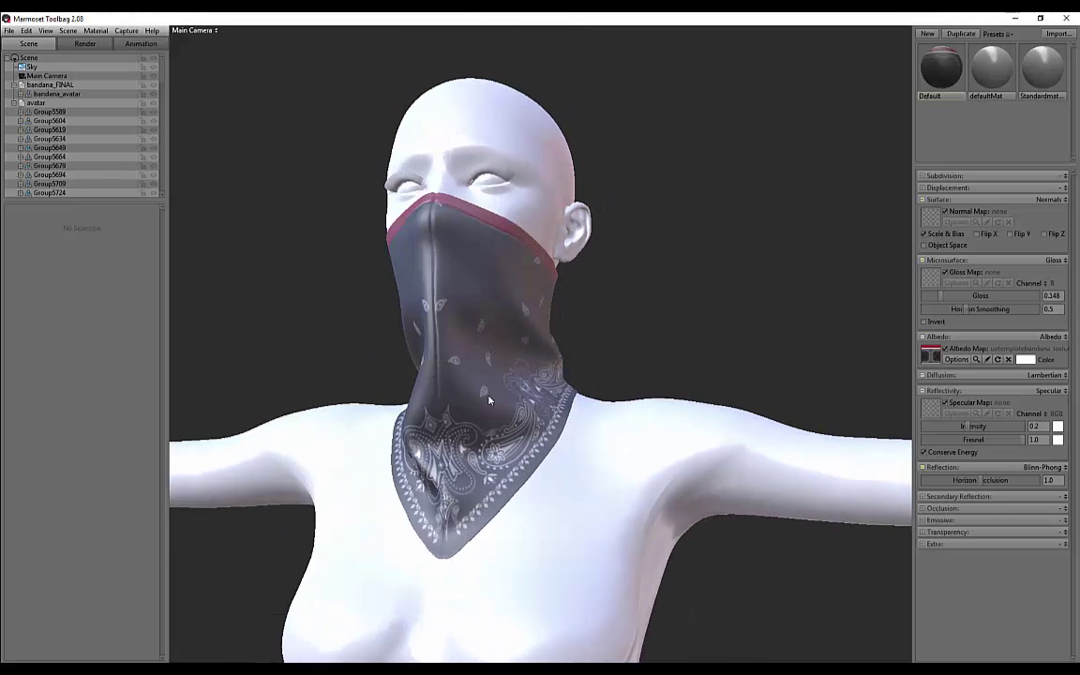
left_click_drag(634, 335, 503, 401)
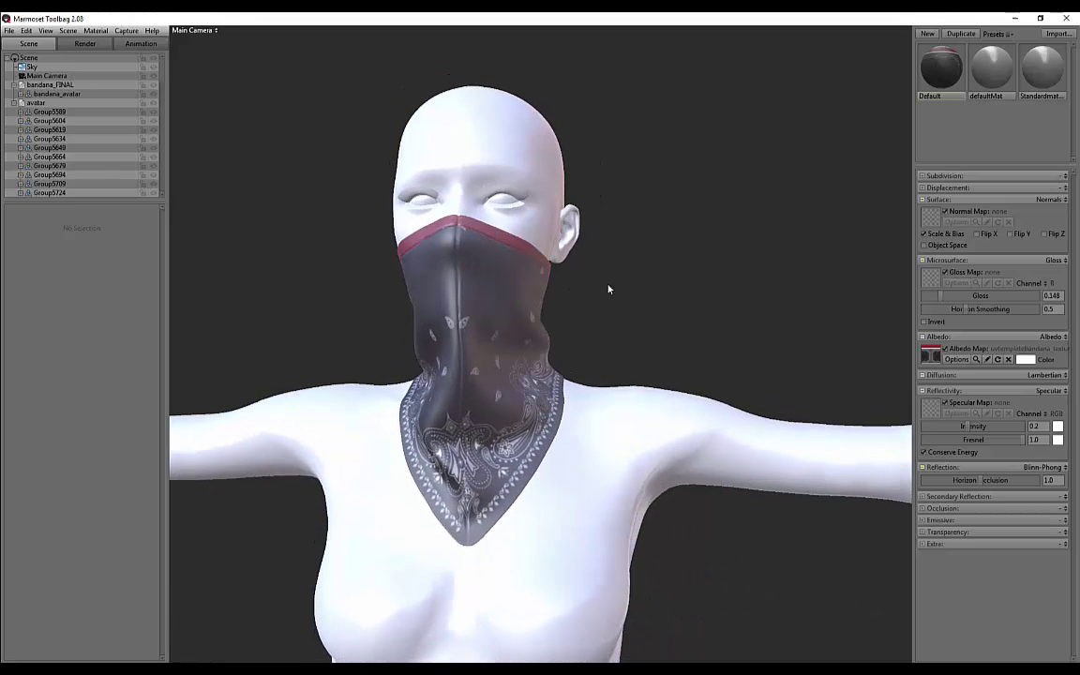
left_click_drag(608, 290, 773, 272)
left_click_drag(512, 294, 698, 244)
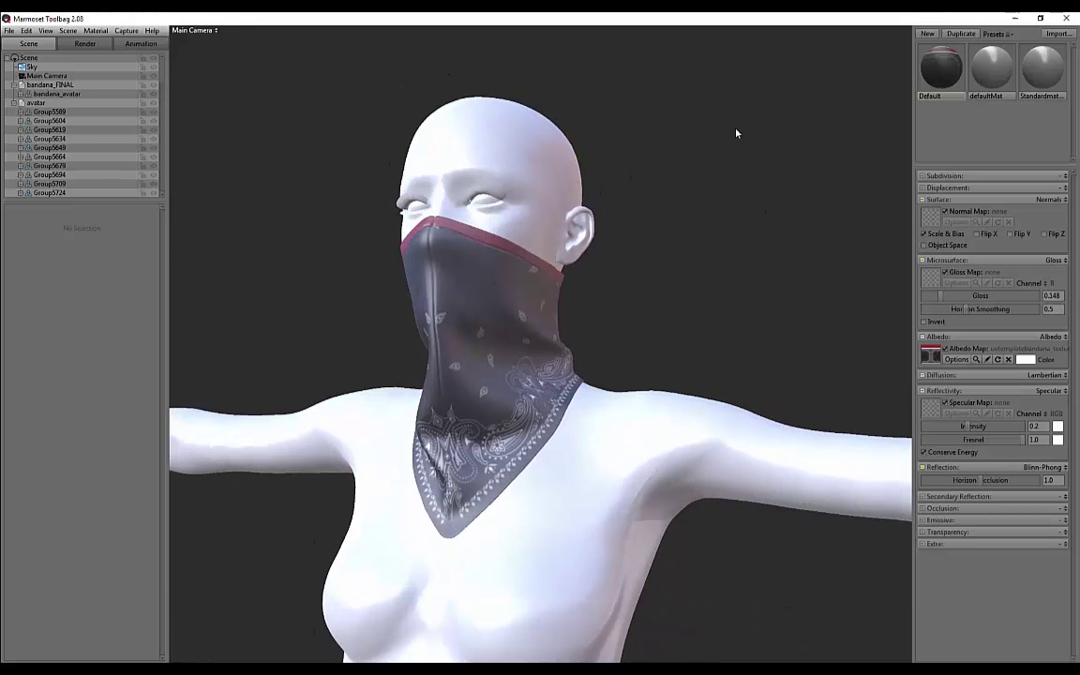
Step: Load Bandana-4234UVDYONORMAL.jpg from the BANDANA folder as the Default material's normal map
left_click(931, 215)
left_click(182, 107)
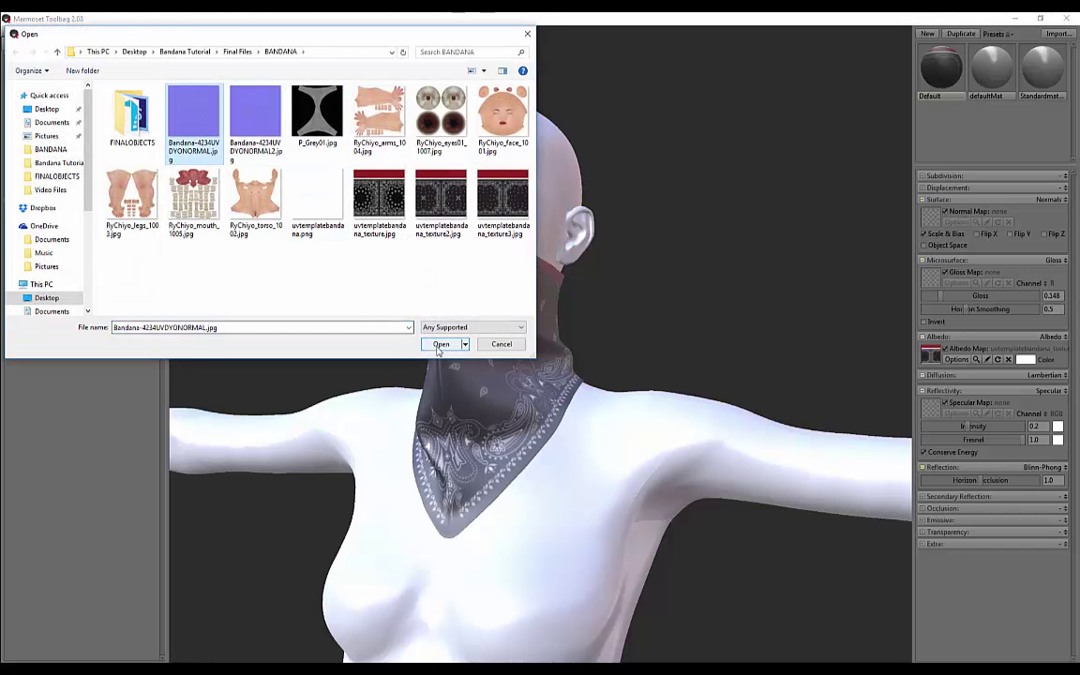
left_click(439, 344)
left_click_drag(600, 284, 487, 221)
left_click_drag(623, 350, 983, 330)
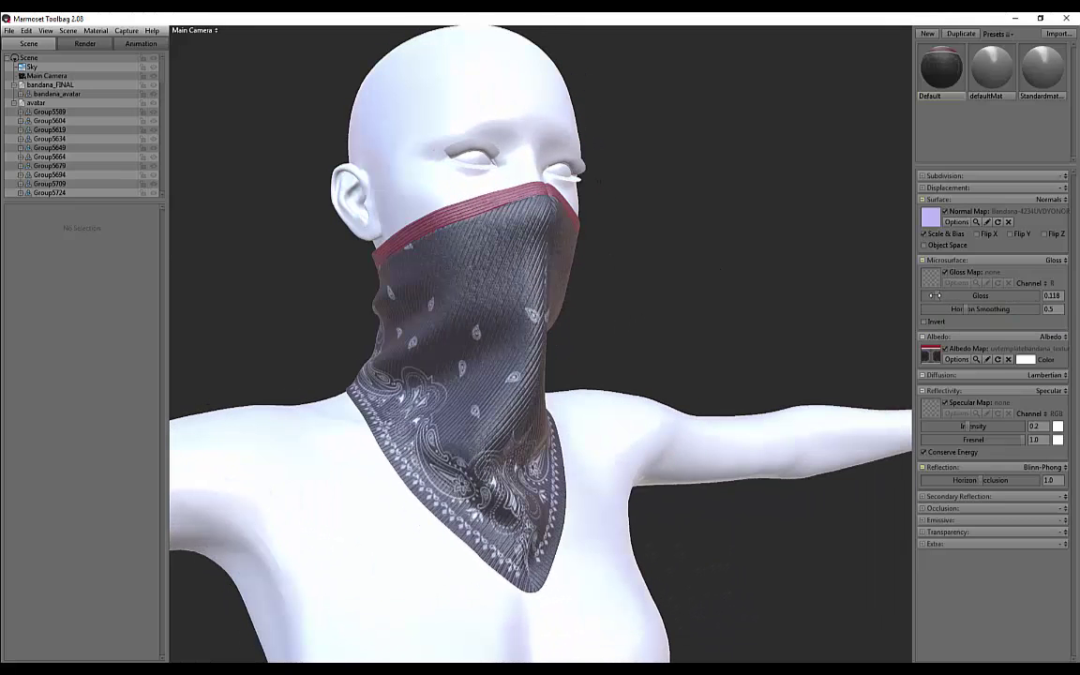
Step: Lower the Default material's gloss to 0.049 for a matte cloth look
left_click_drag(943, 297, 933, 300)
left_click_drag(710, 296, 495, 286)
left_click_drag(635, 259, 531, 201)
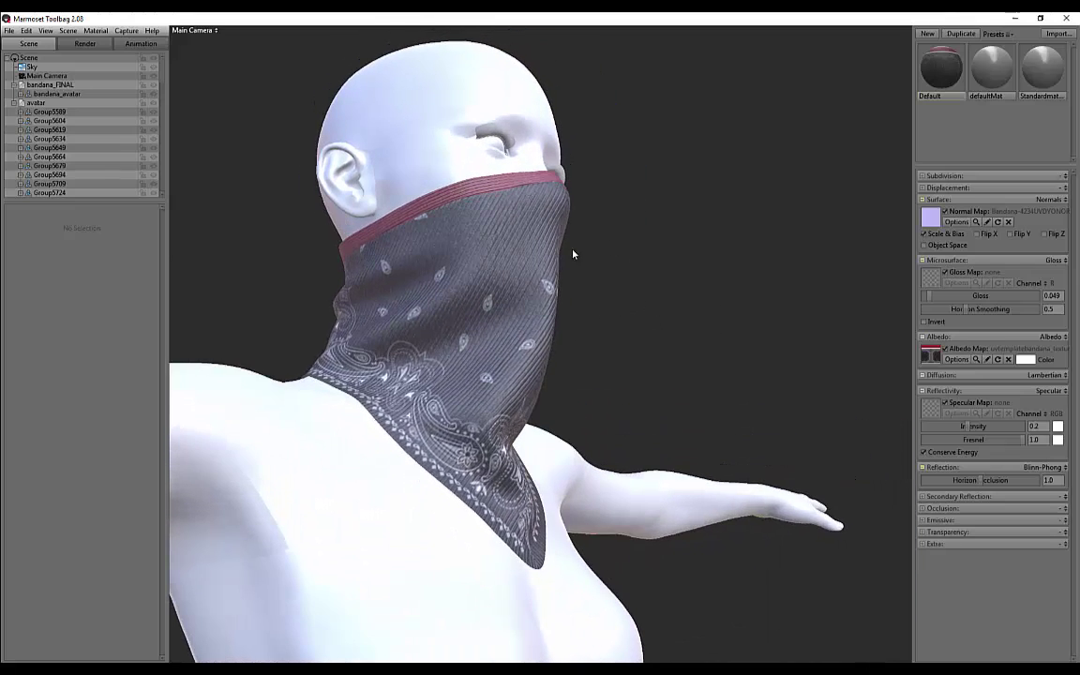
Step: Examine the bandana's ribbed fabric, folds and red edge band from the front, sides and back, including up close
left_click_drag(573, 253, 324, 249)
left_click_drag(574, 408, 473, 231)
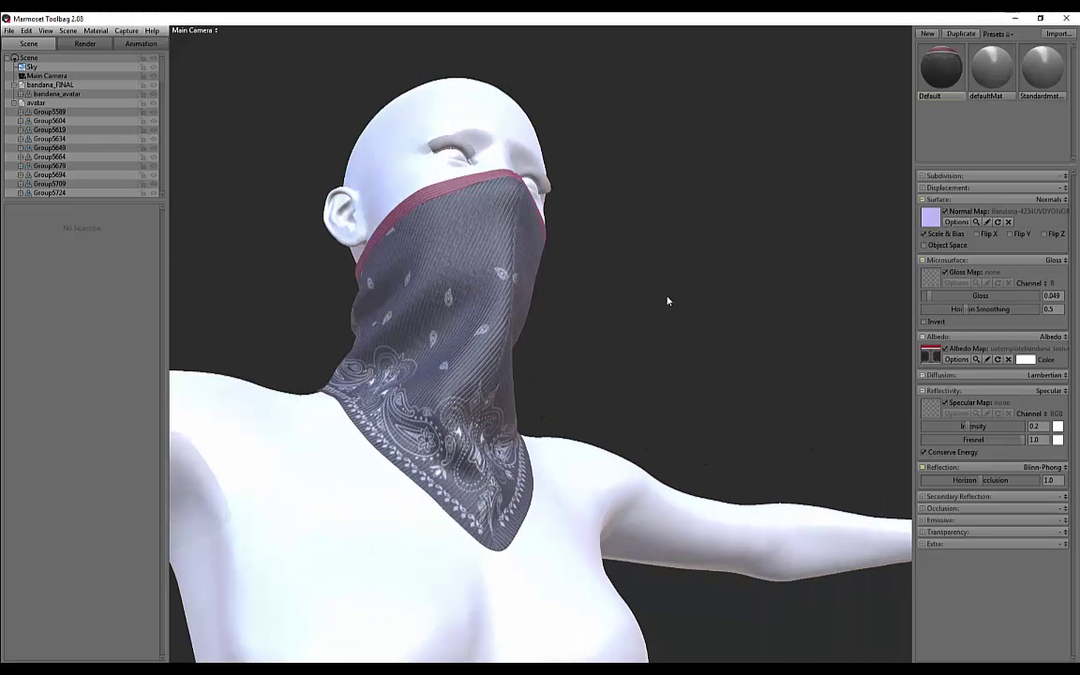
left_click_drag(668, 301, 641, 298)
left_click_drag(630, 353, 430, 189)
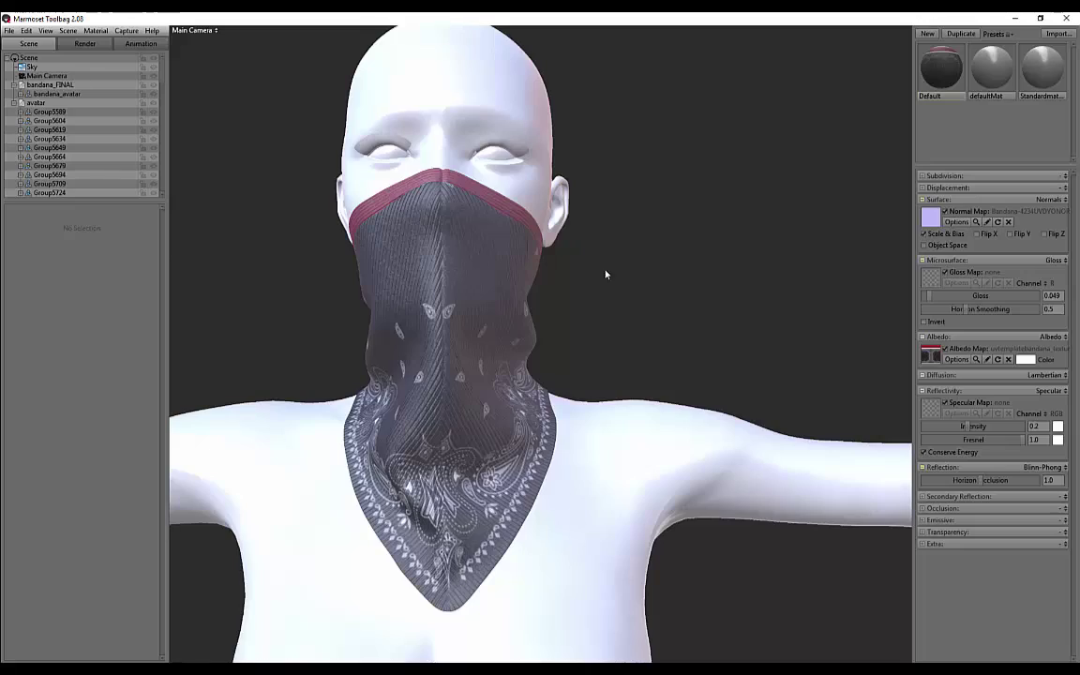
left_click_drag(605, 273, 523, 218)
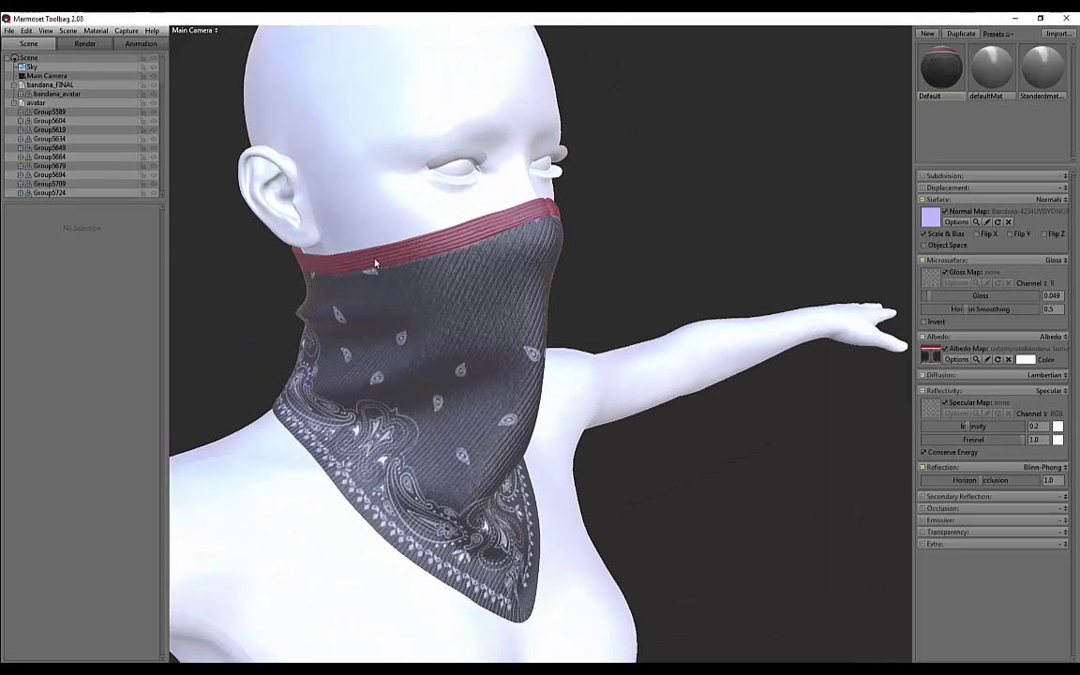
left_click_drag(374, 264, 506, 244)
left_click_drag(408, 217, 262, 189)
left_click_drag(416, 193, 434, 291)
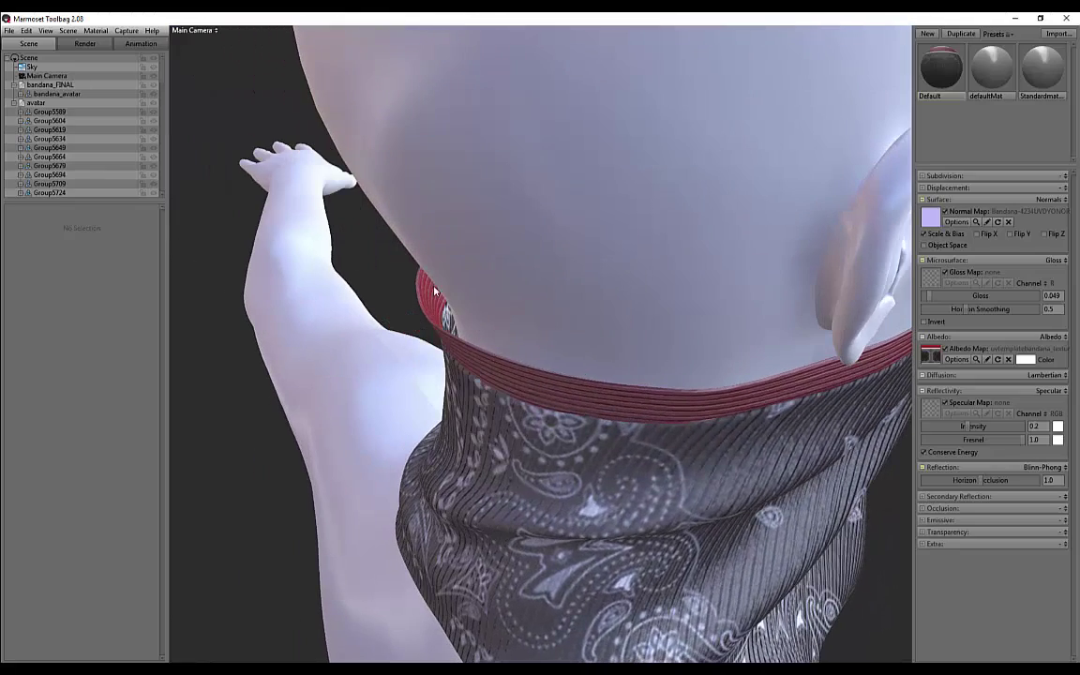
left_click_drag(464, 371, 452, 178)
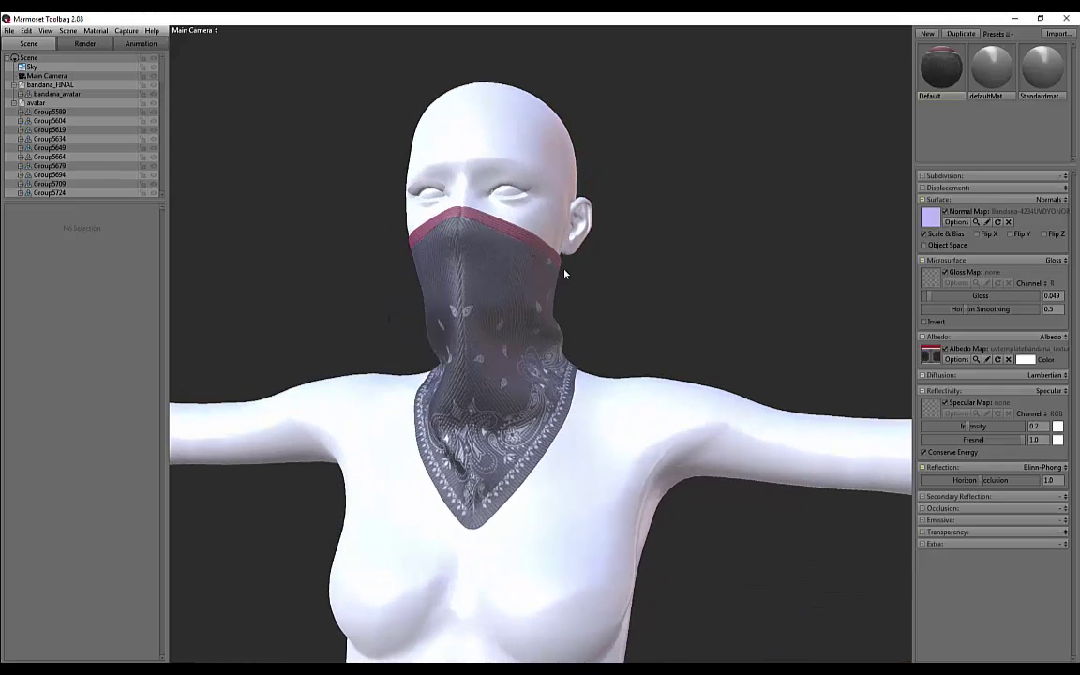
left_click_drag(565, 274, 542, 303)
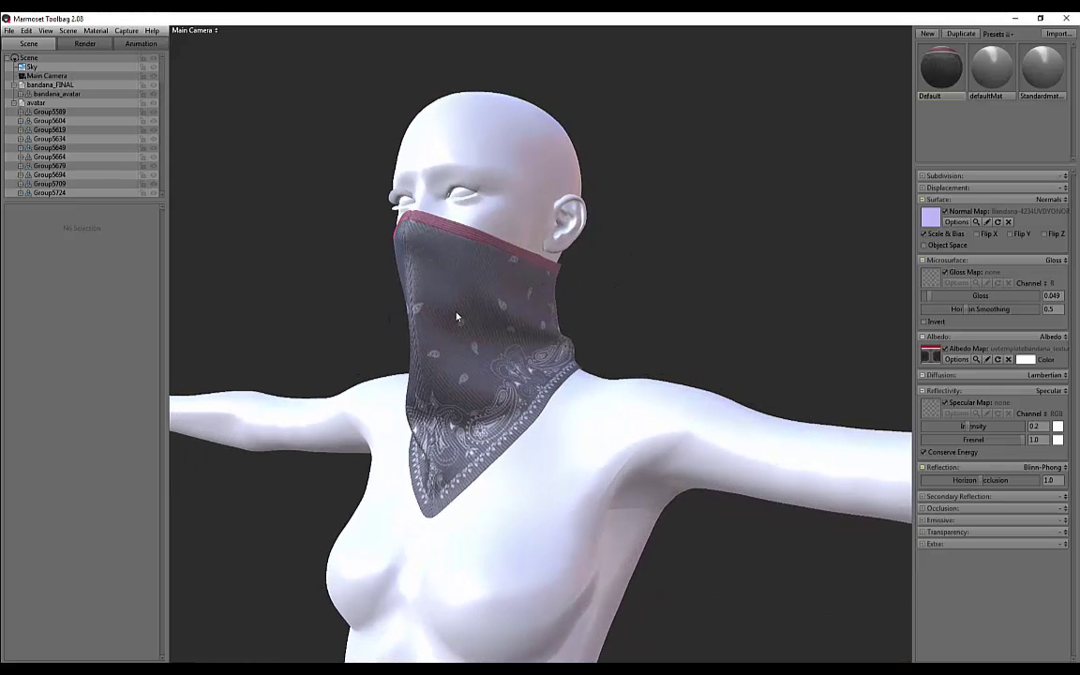
left_click_drag(456, 317, 867, 251)
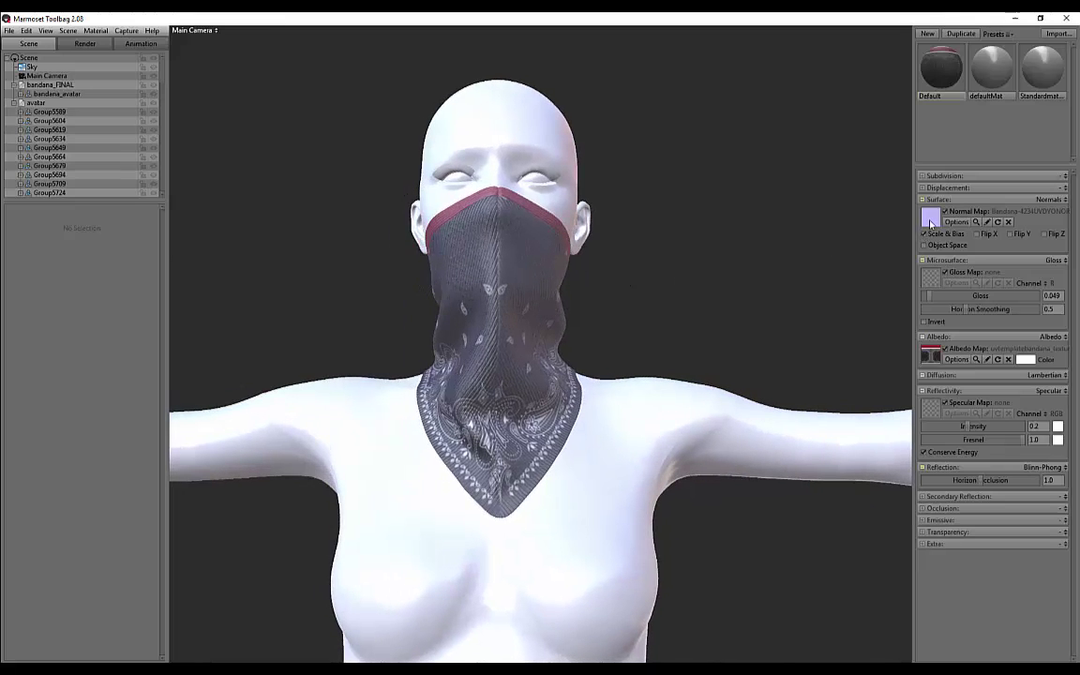
Step: Set the scene turntable speed to 18.72, play the rotation and view the bandana up close
left_click(133, 45)
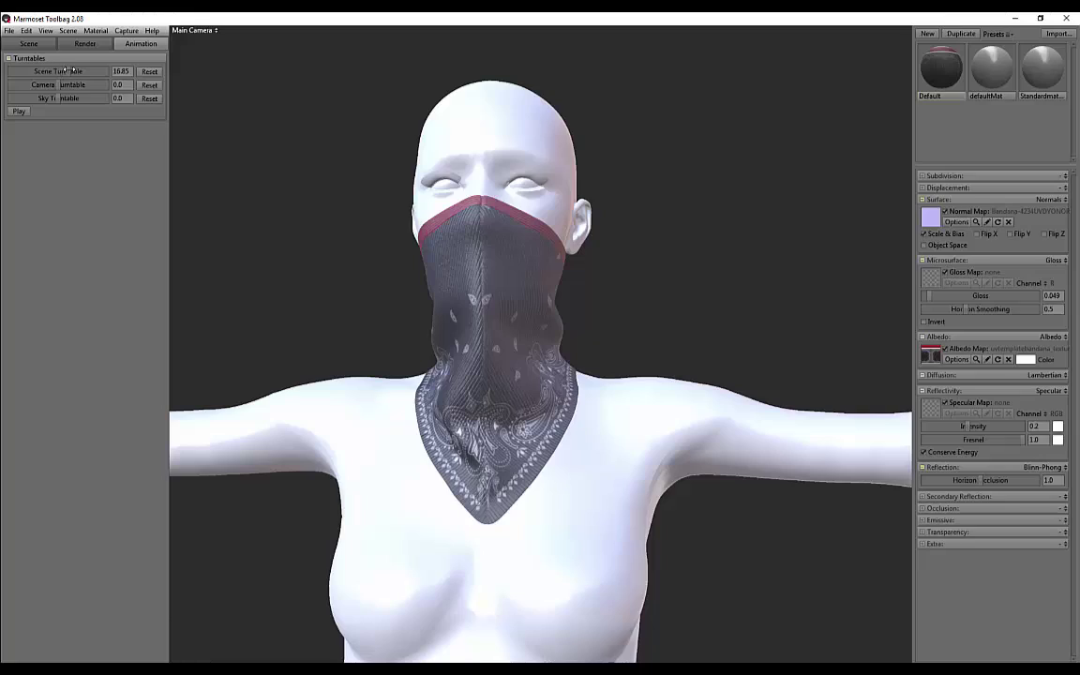
scroll(531, 261, "up", 6)
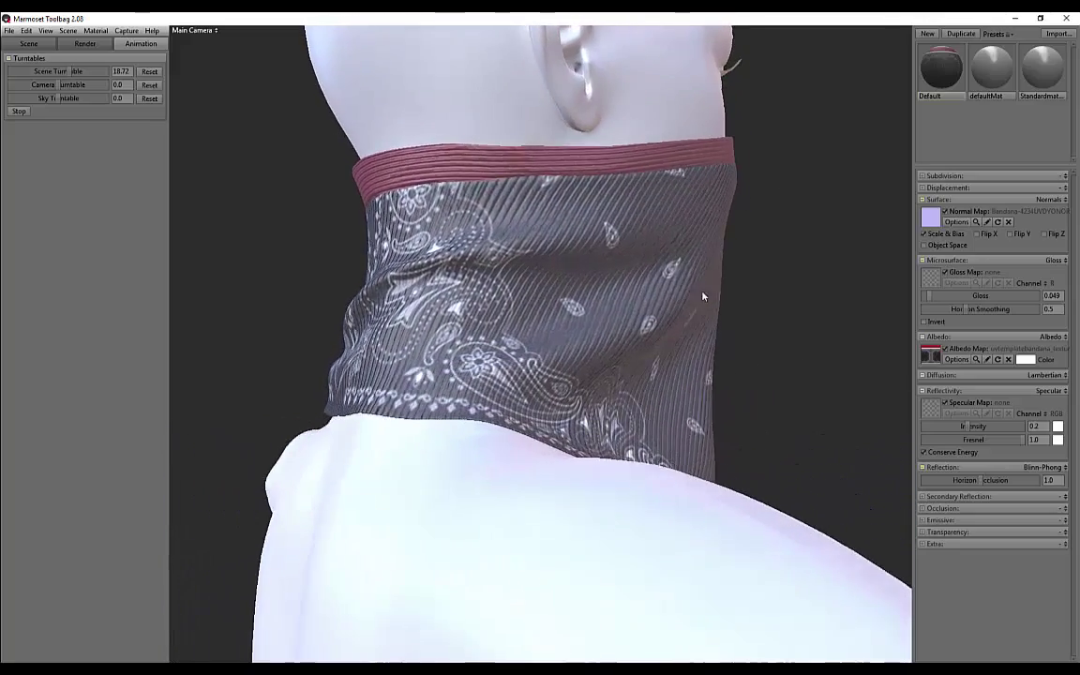
Step: Try sky presets such as Castle Sunset and Museum on the Sky light, settle on Hedge Row and close the sky browser
left_click(28, 44)
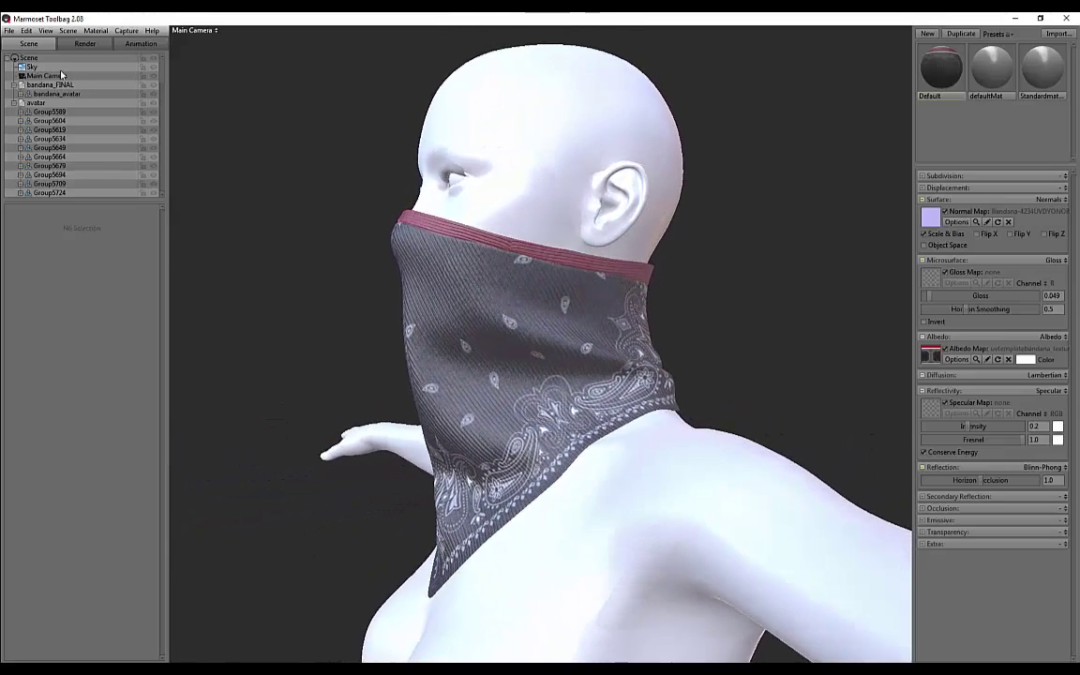
left_click(32, 67)
left_click(123, 225)
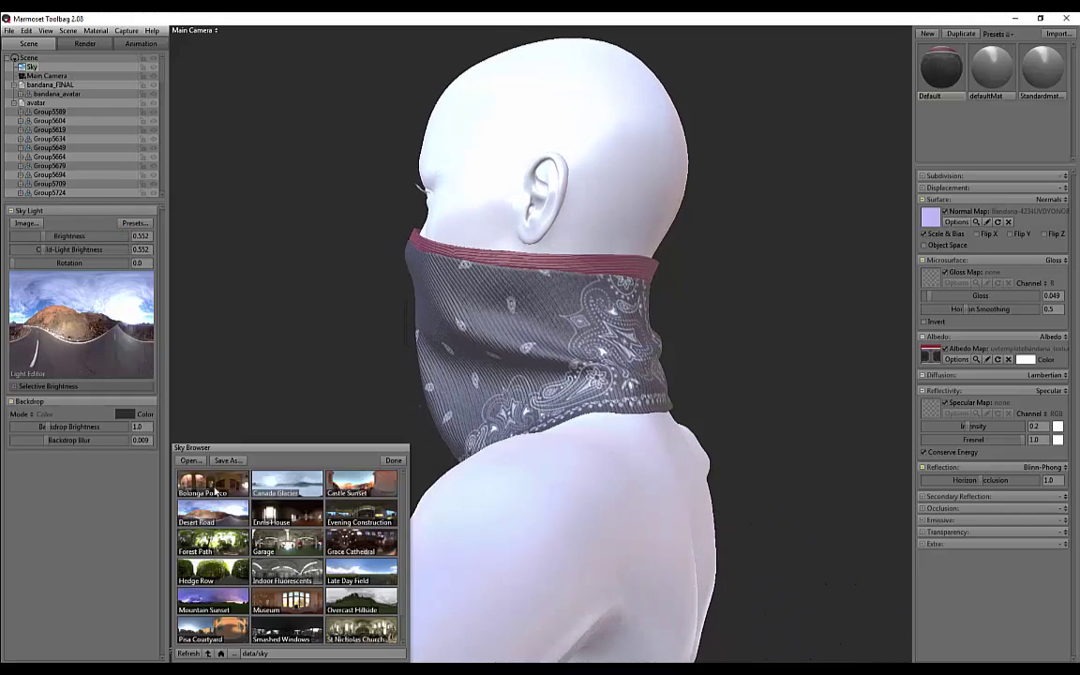
left_click(363, 513)
left_click(359, 553)
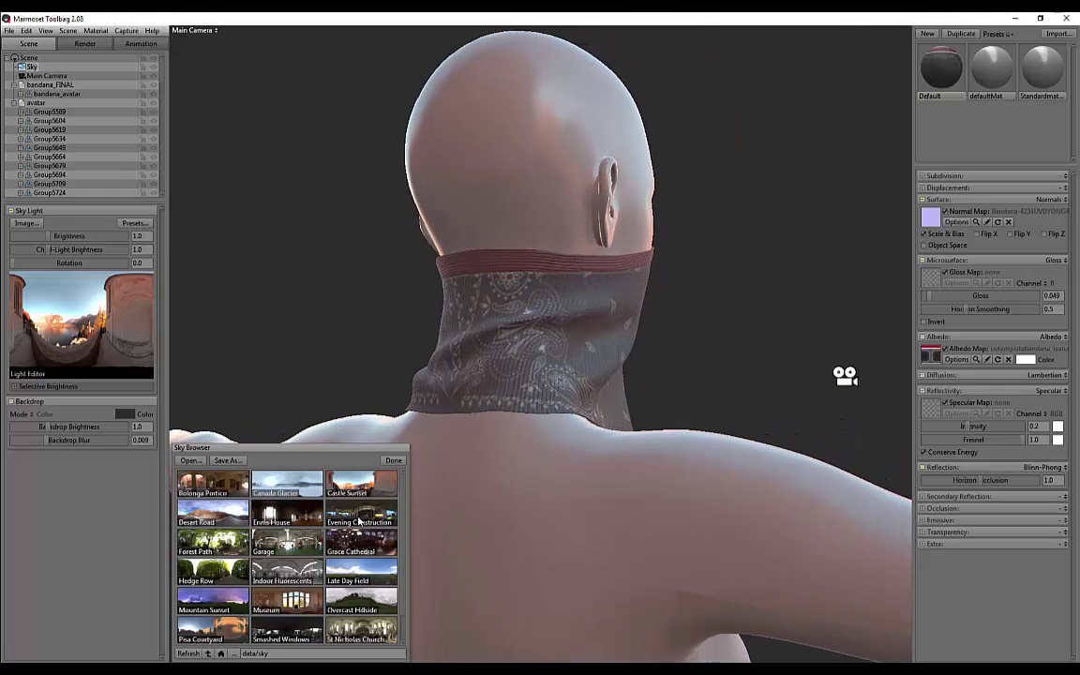
left_click(359, 522)
left_click(298, 605)
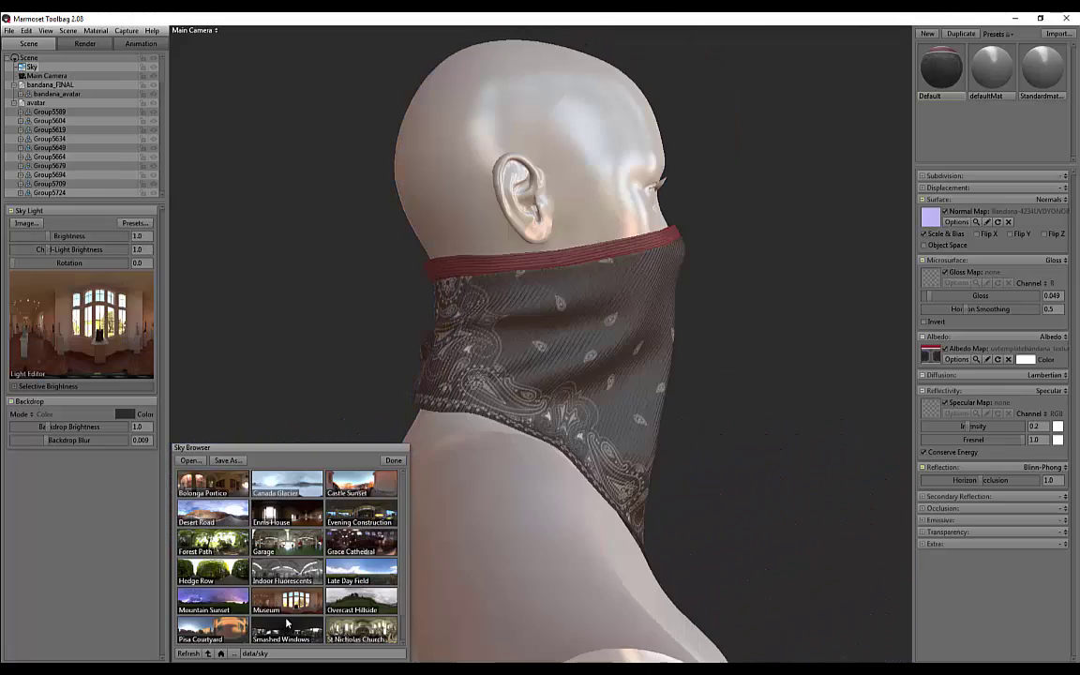
left_click(211, 567)
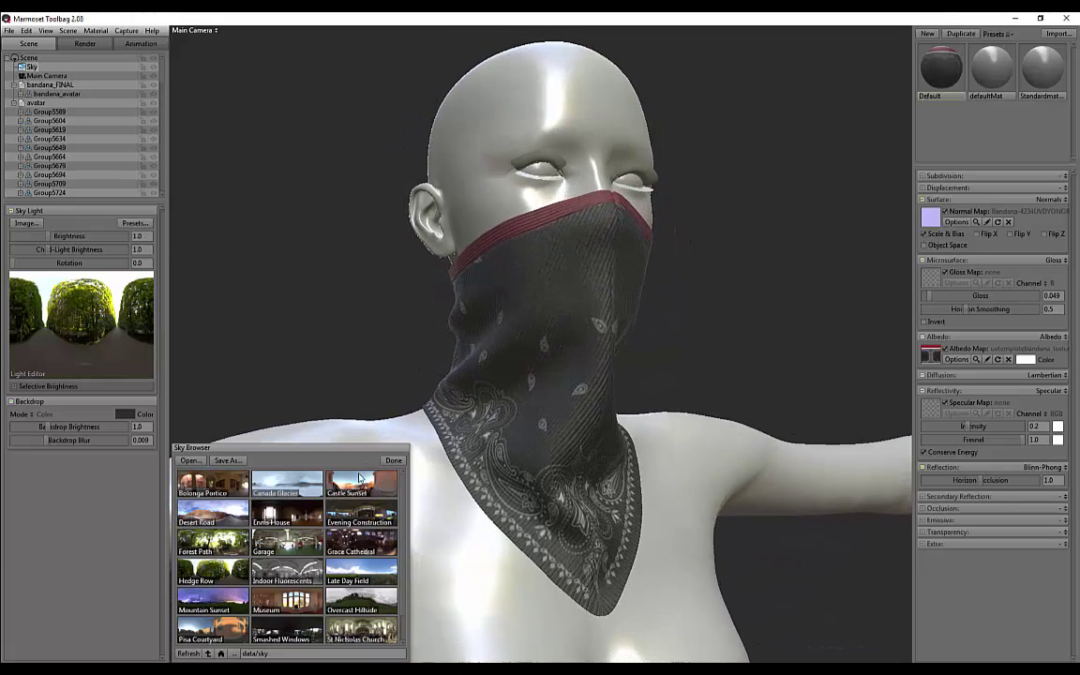
left_click(386, 461)
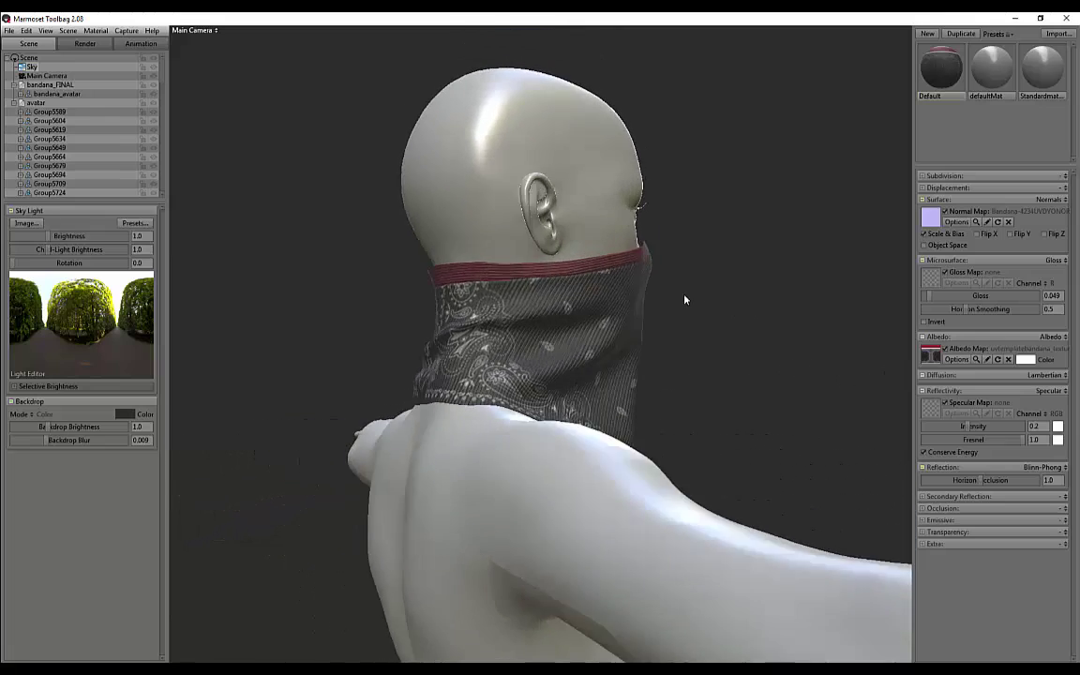
Step: Stop the turntable rotation and inspect the bandana under the new lighting from the front, side and back
left_click(141, 43)
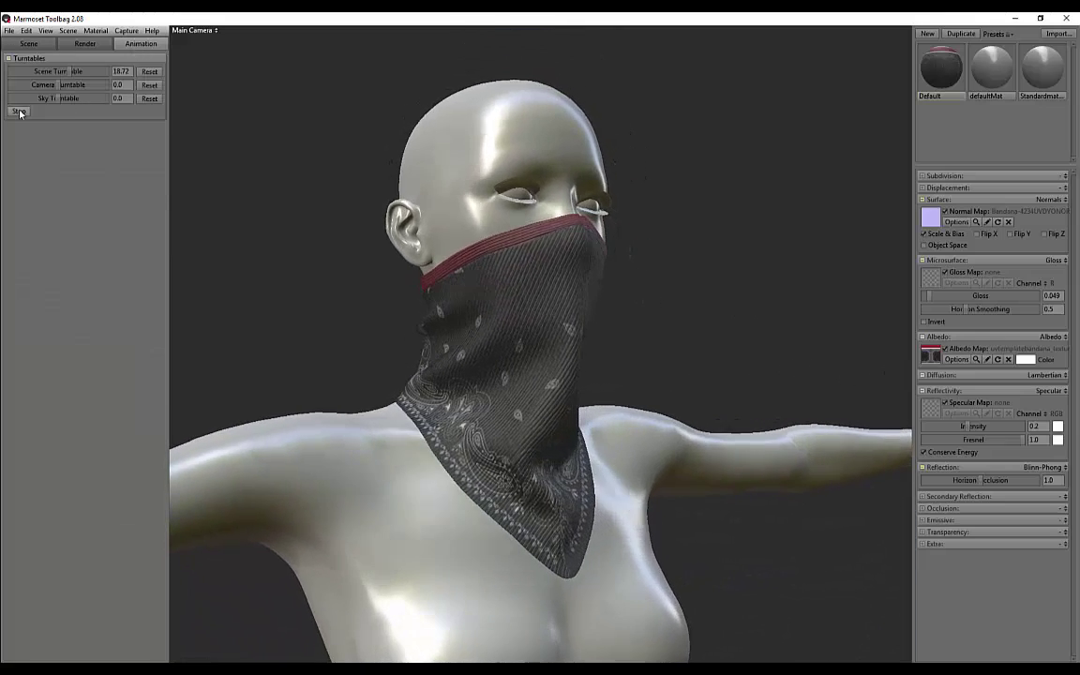
left_click(19, 112)
left_click_drag(658, 274, 679, 279)
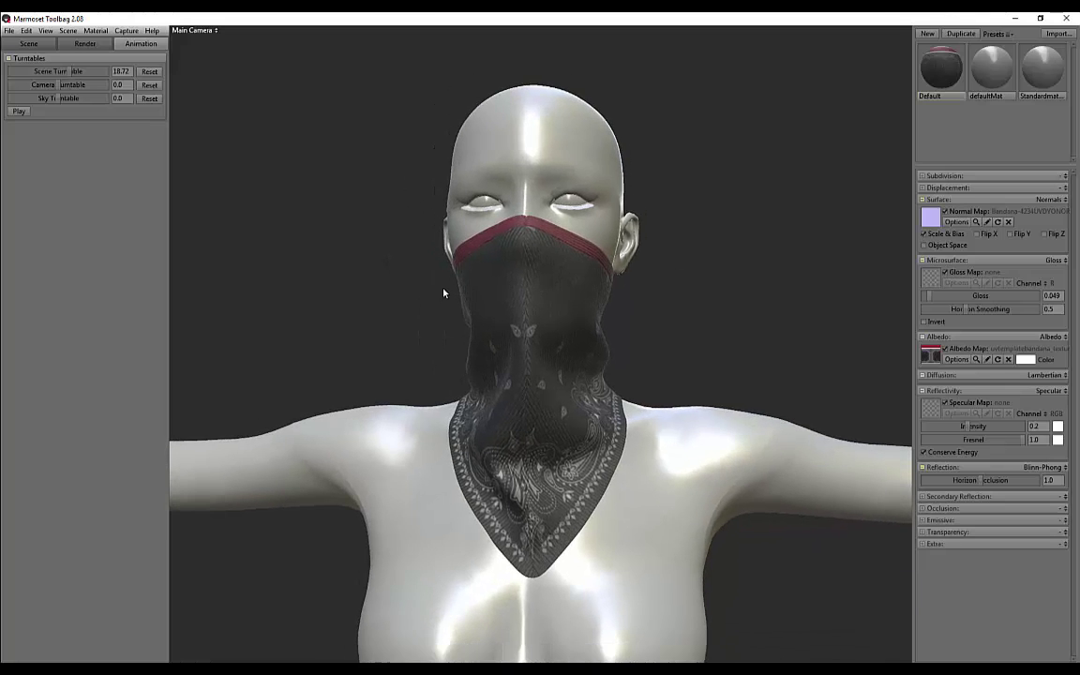
left_click_drag(445, 293, 446, 343)
left_click_drag(508, 364, 500, 238)
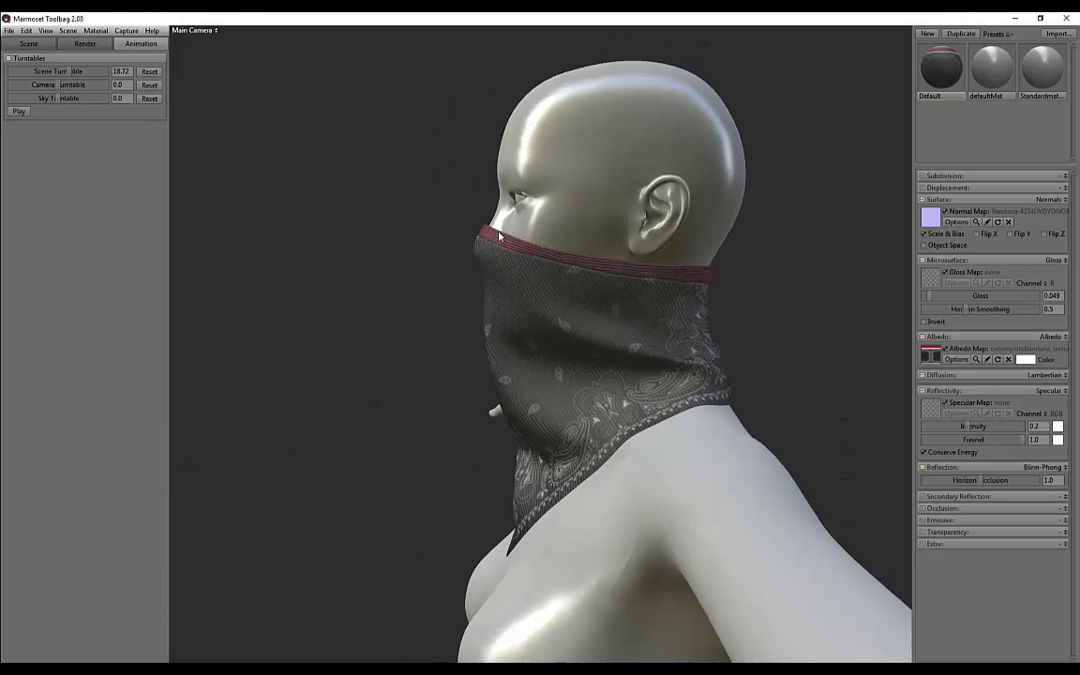
left_click_drag(732, 385, 479, 392)
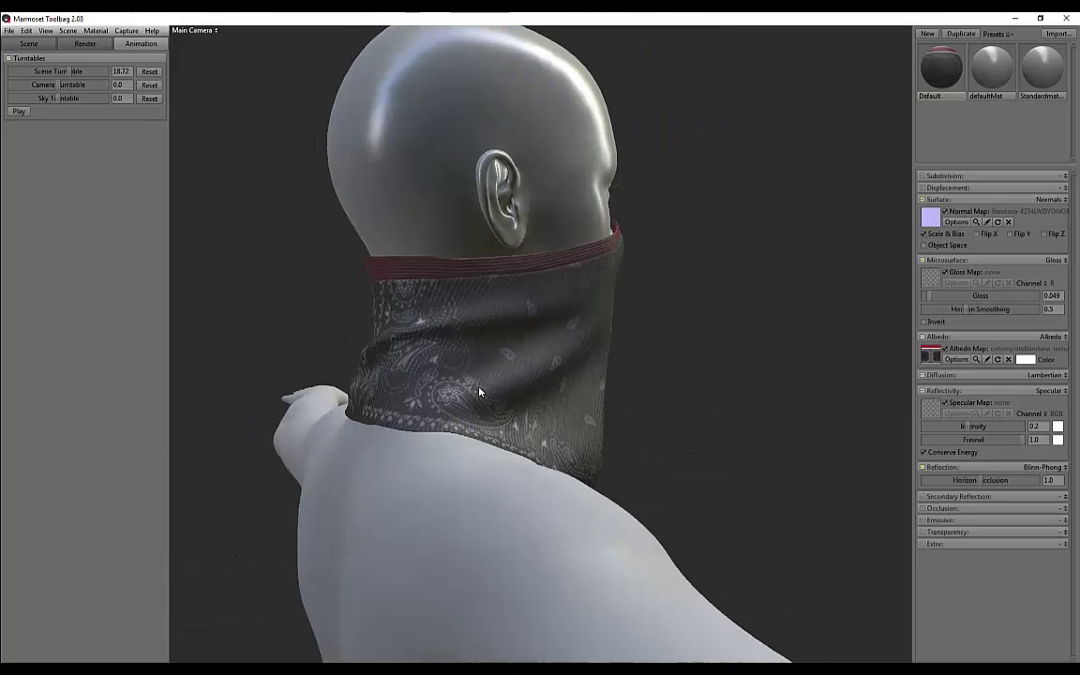
left_click_drag(633, 378, 623, 317)
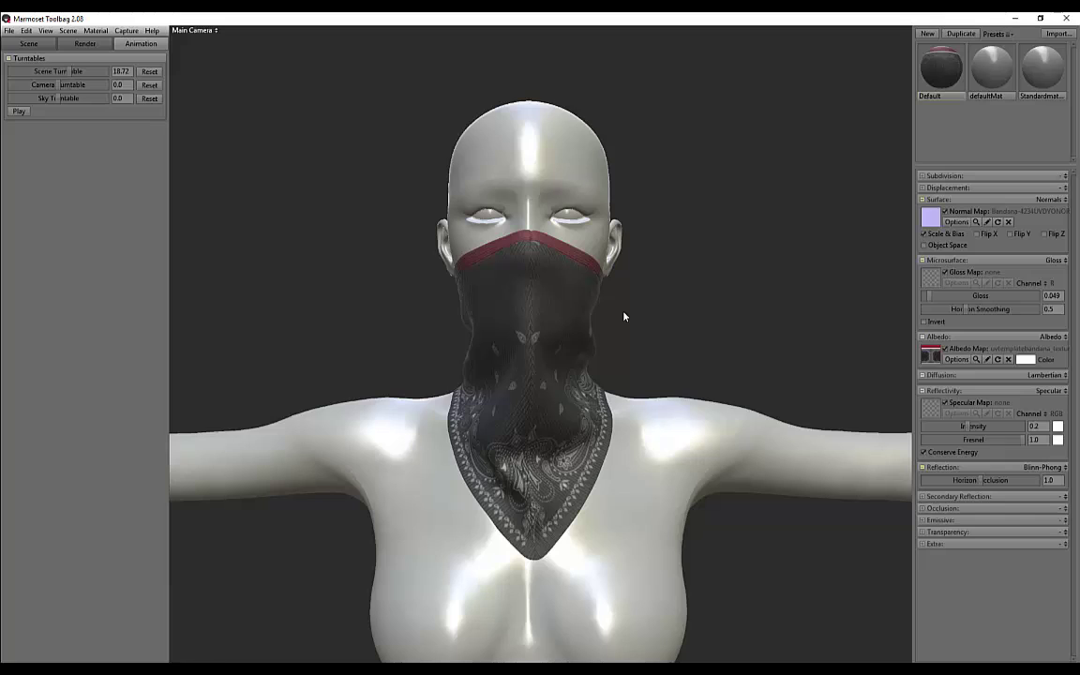